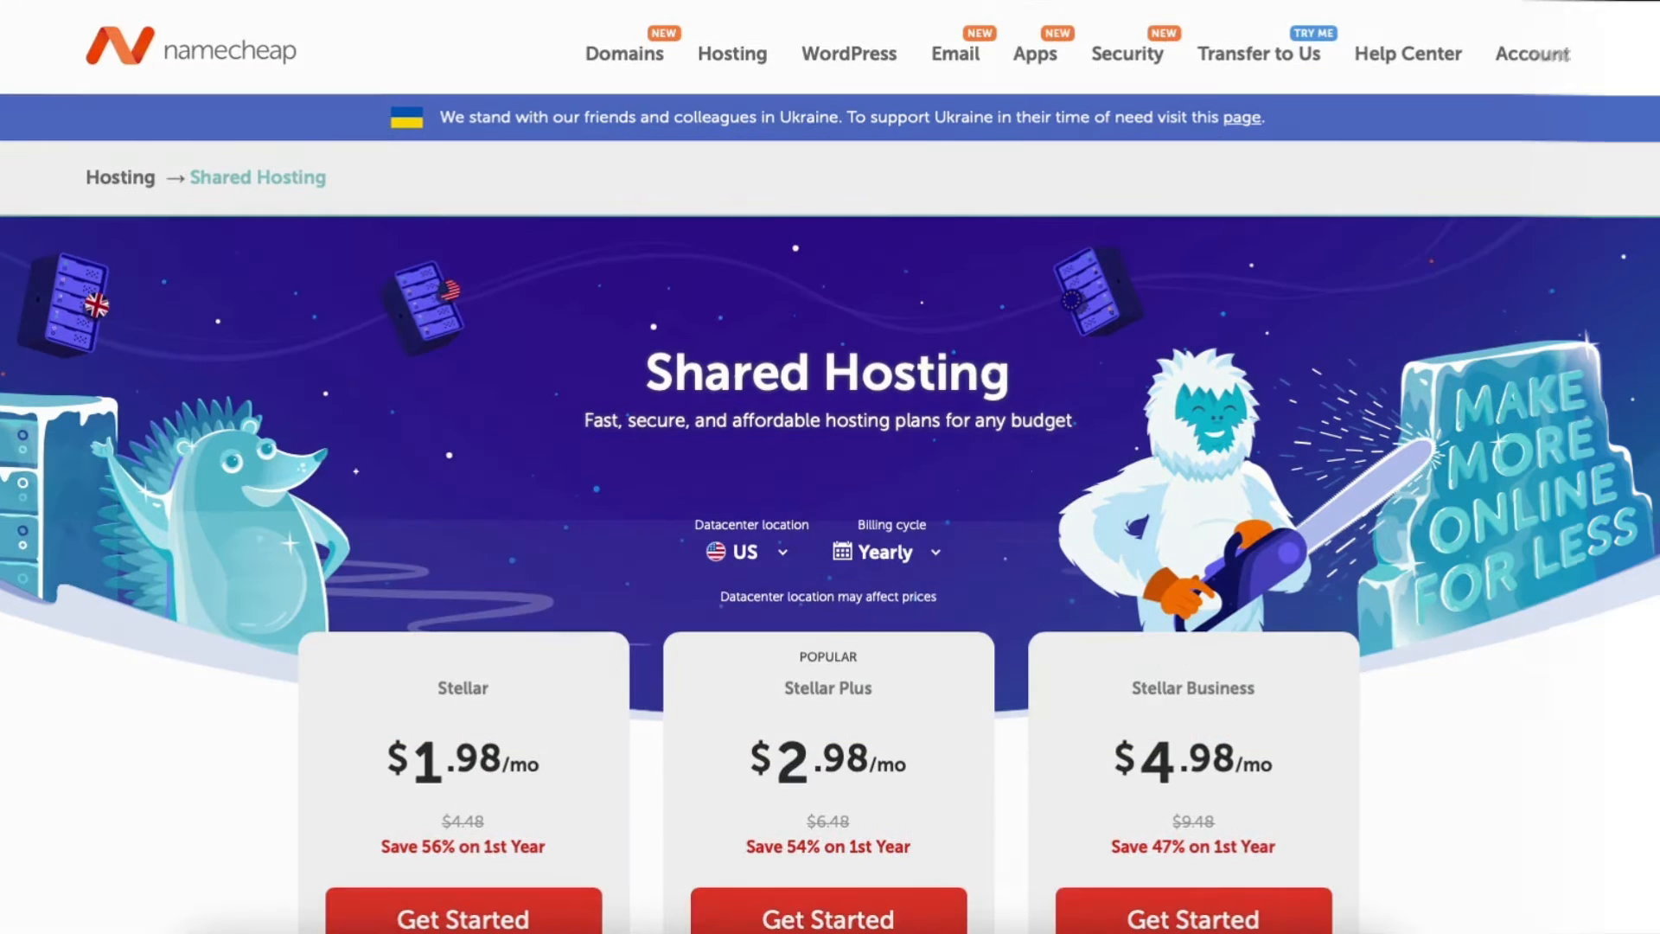
- Set the Shared Hosting billing cycle to 2 Years and view the datacenter location options
{"action": "scroll", "coordinate": [830, 466], "scroll_direction": "down", "scroll_amount": 4}
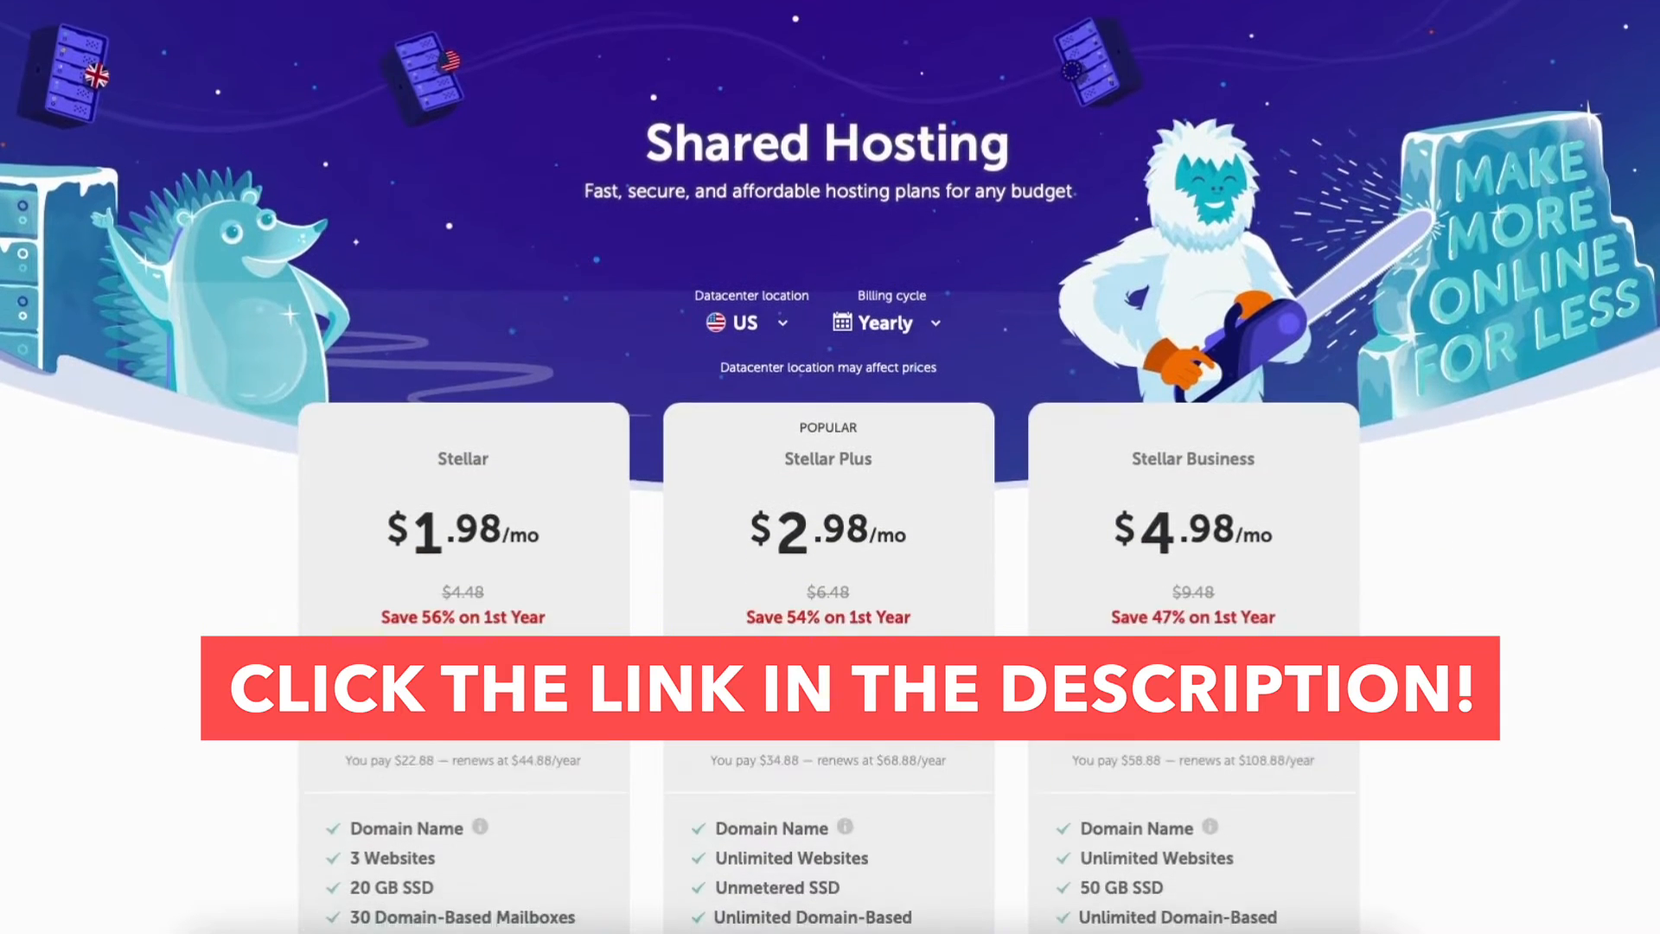
{"action": "scroll", "coordinate": [829, 466], "scroll_direction": "down", "scroll_amount": 4}
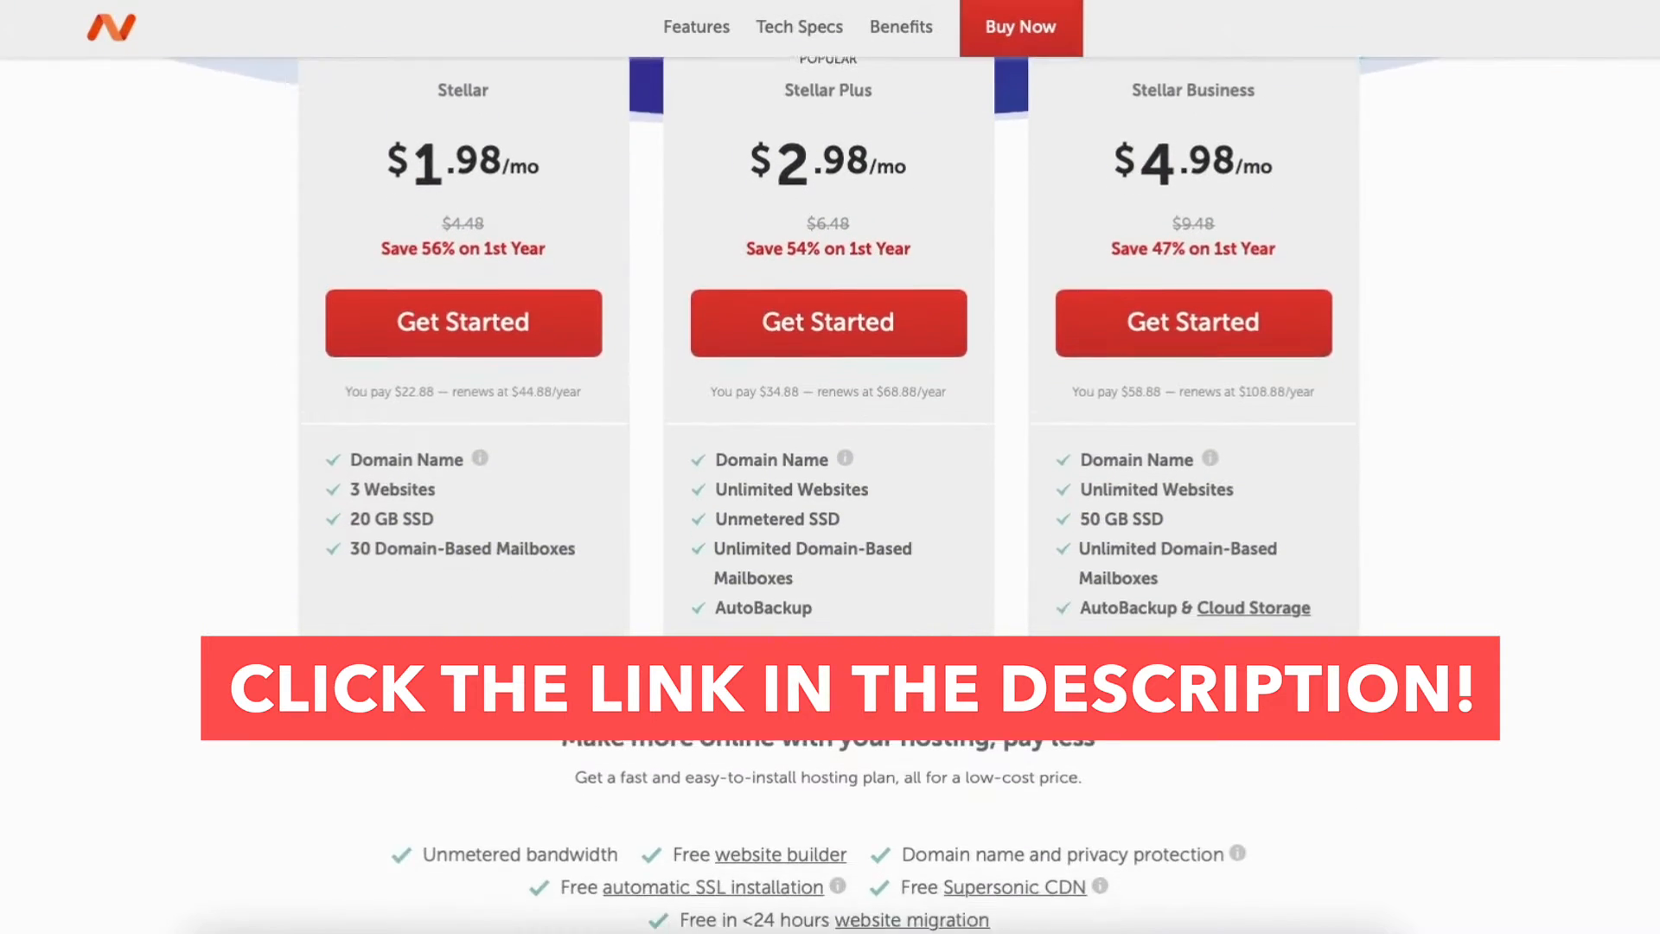
{"action": "scroll", "coordinate": [830, 467], "scroll_direction": "down", "scroll_amount": 4}
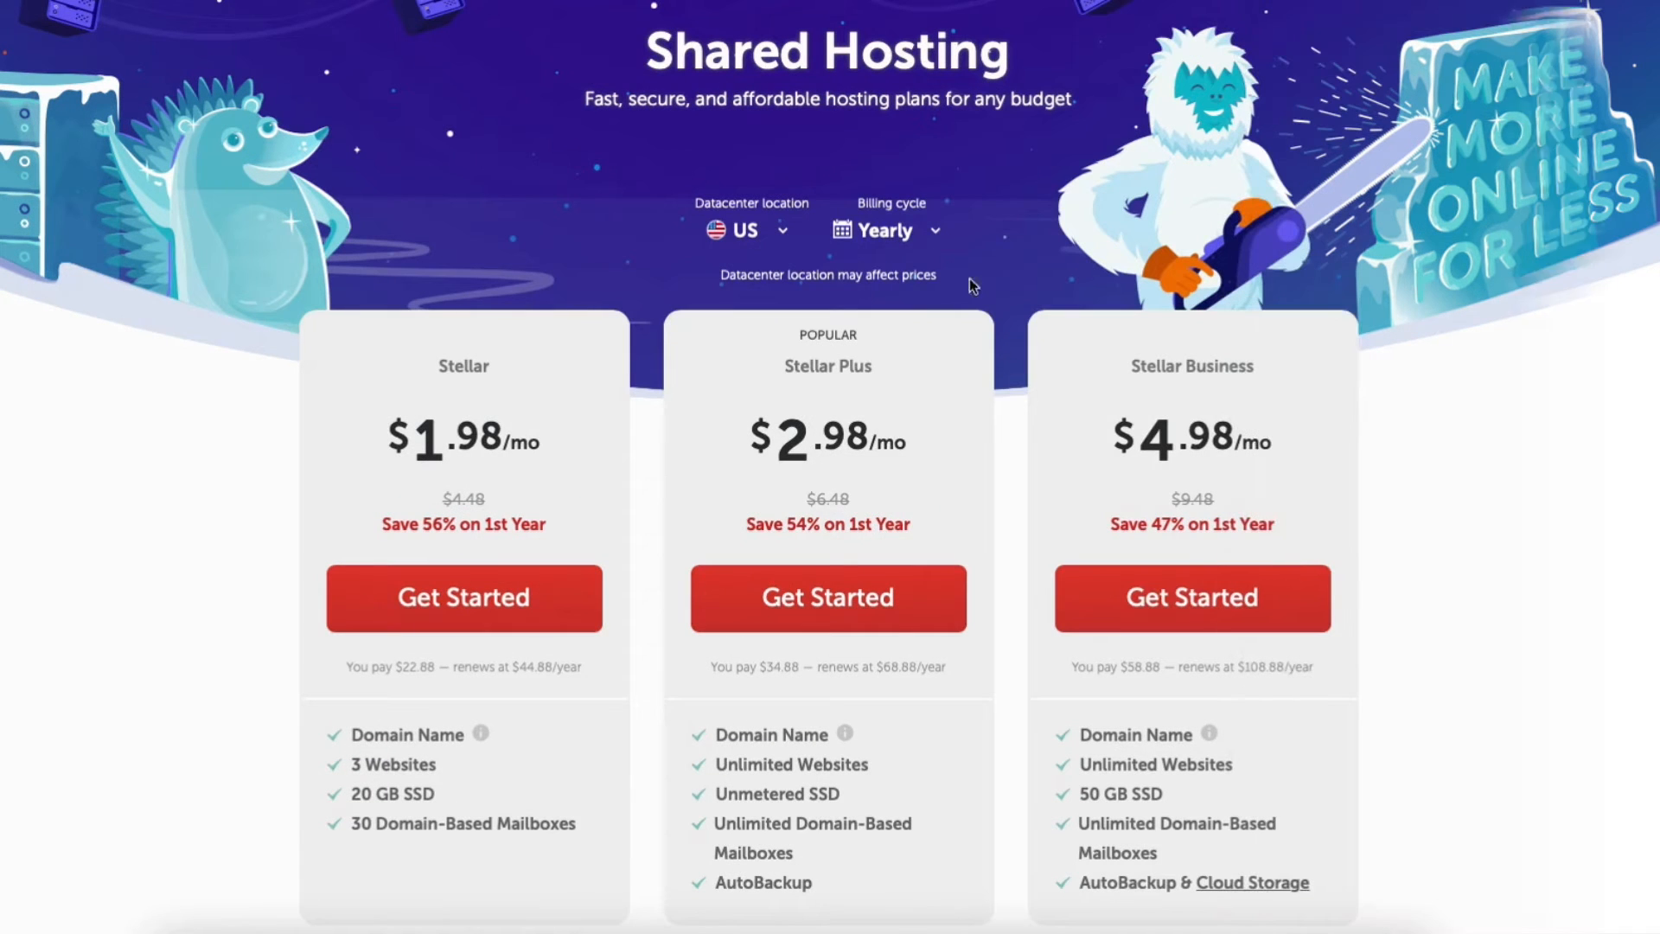
{"action": "left_click", "coordinate": [908, 242]}
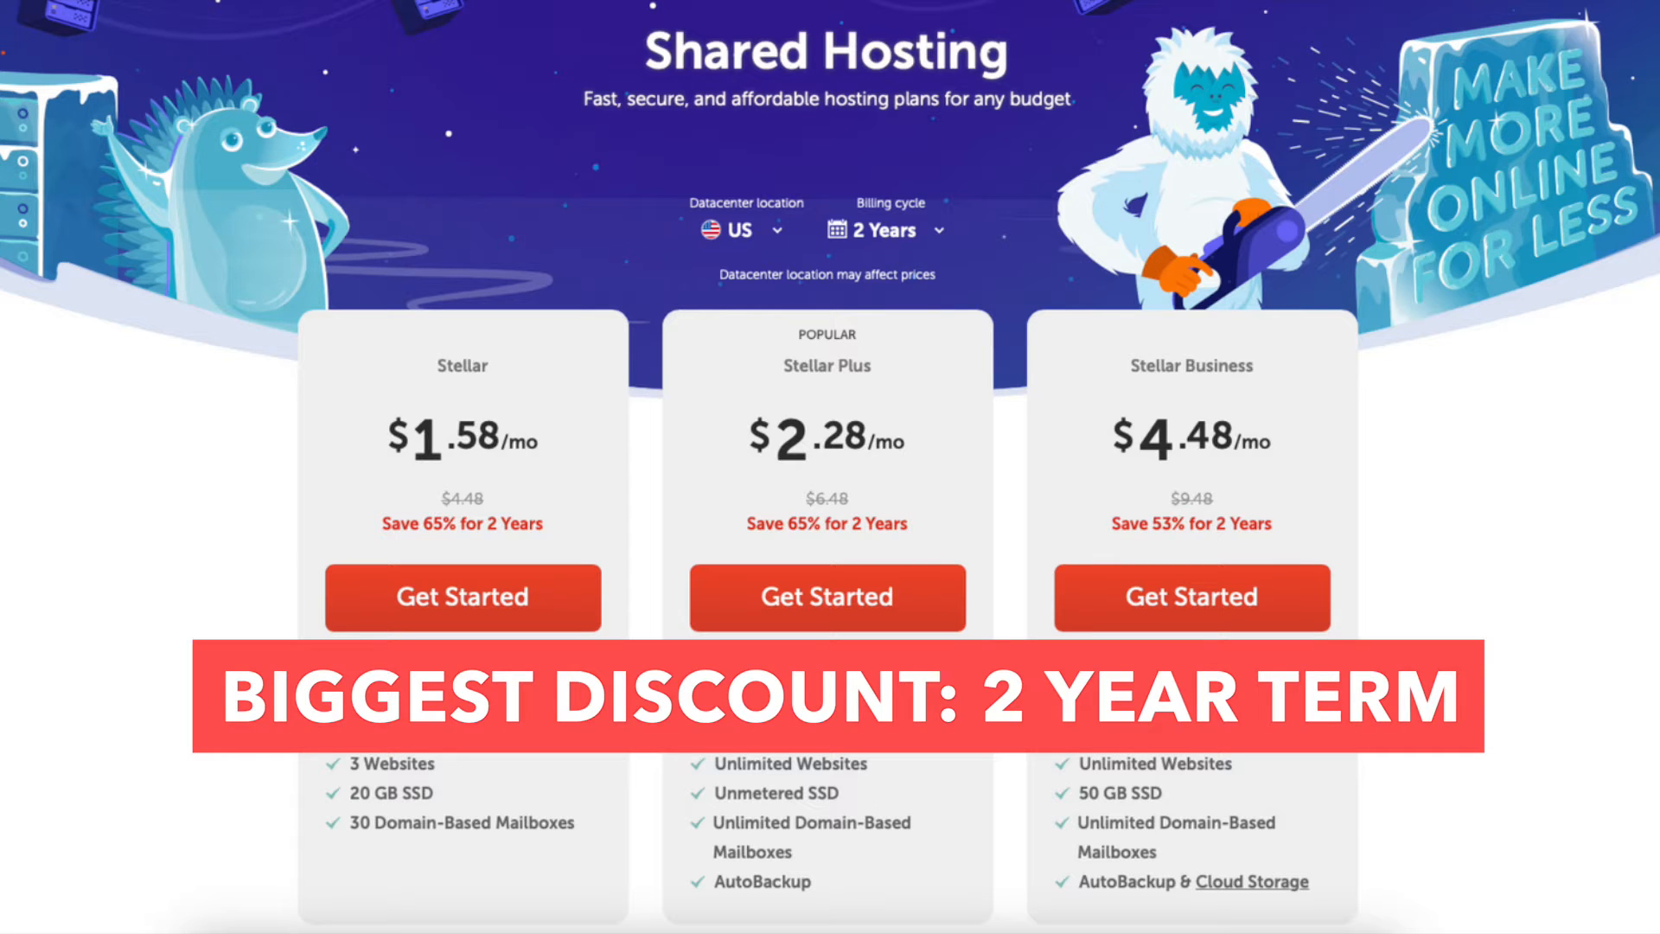
{"action": "left_click", "coordinate": [772, 231]}
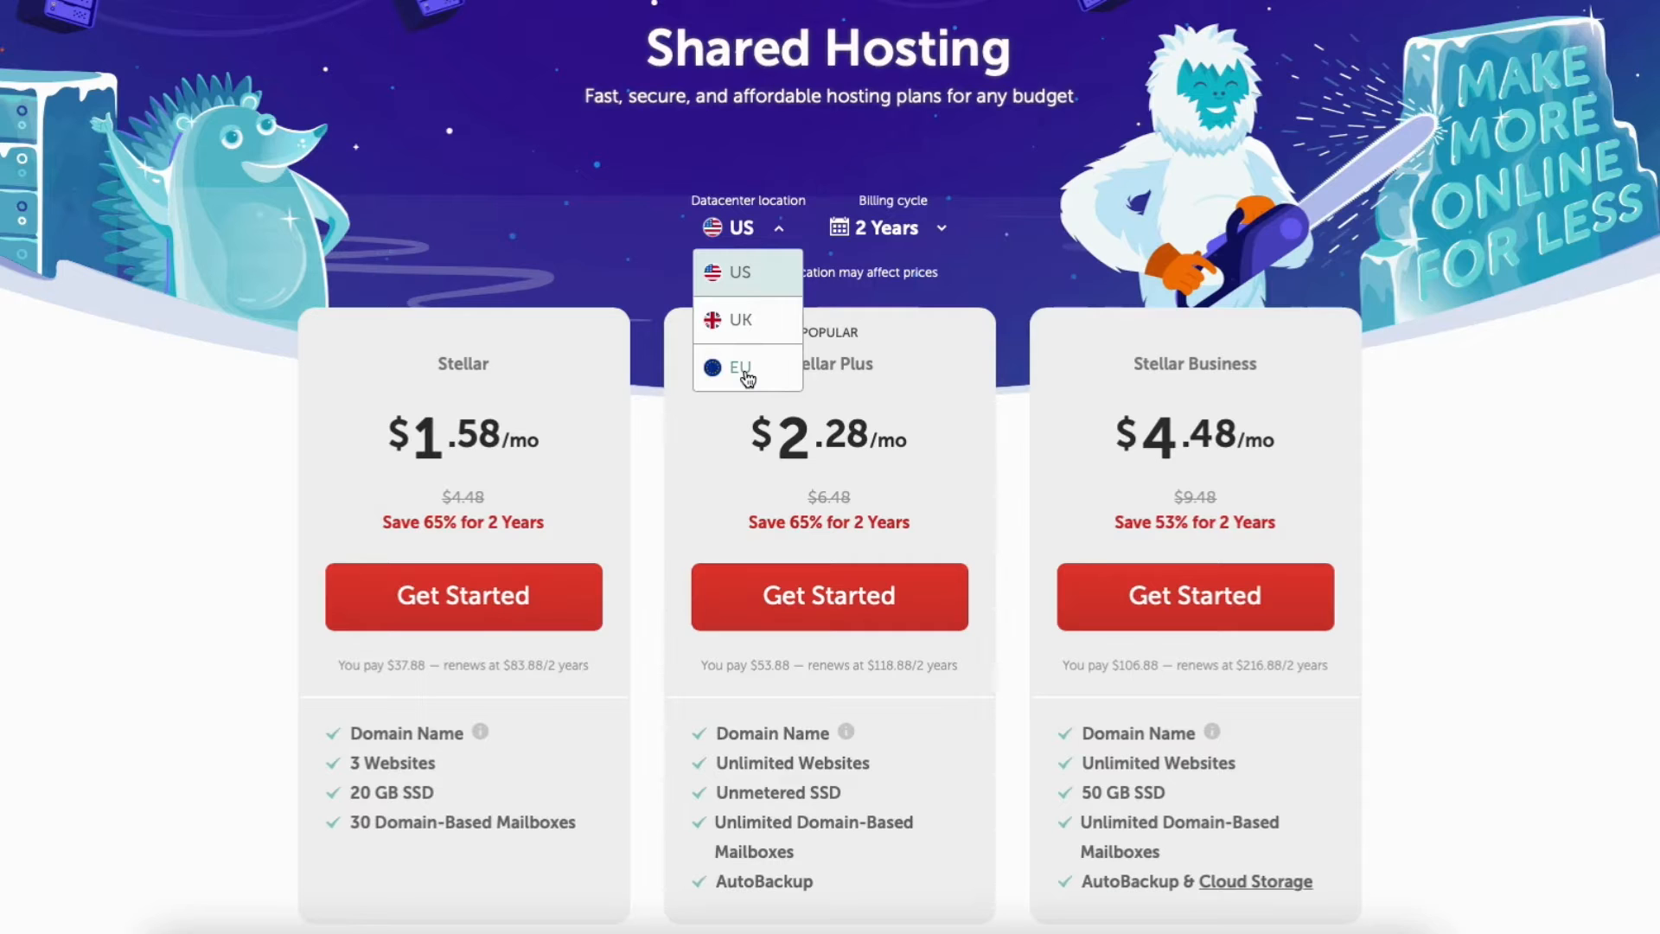
{"action": "left_click", "coordinate": [741, 320]}
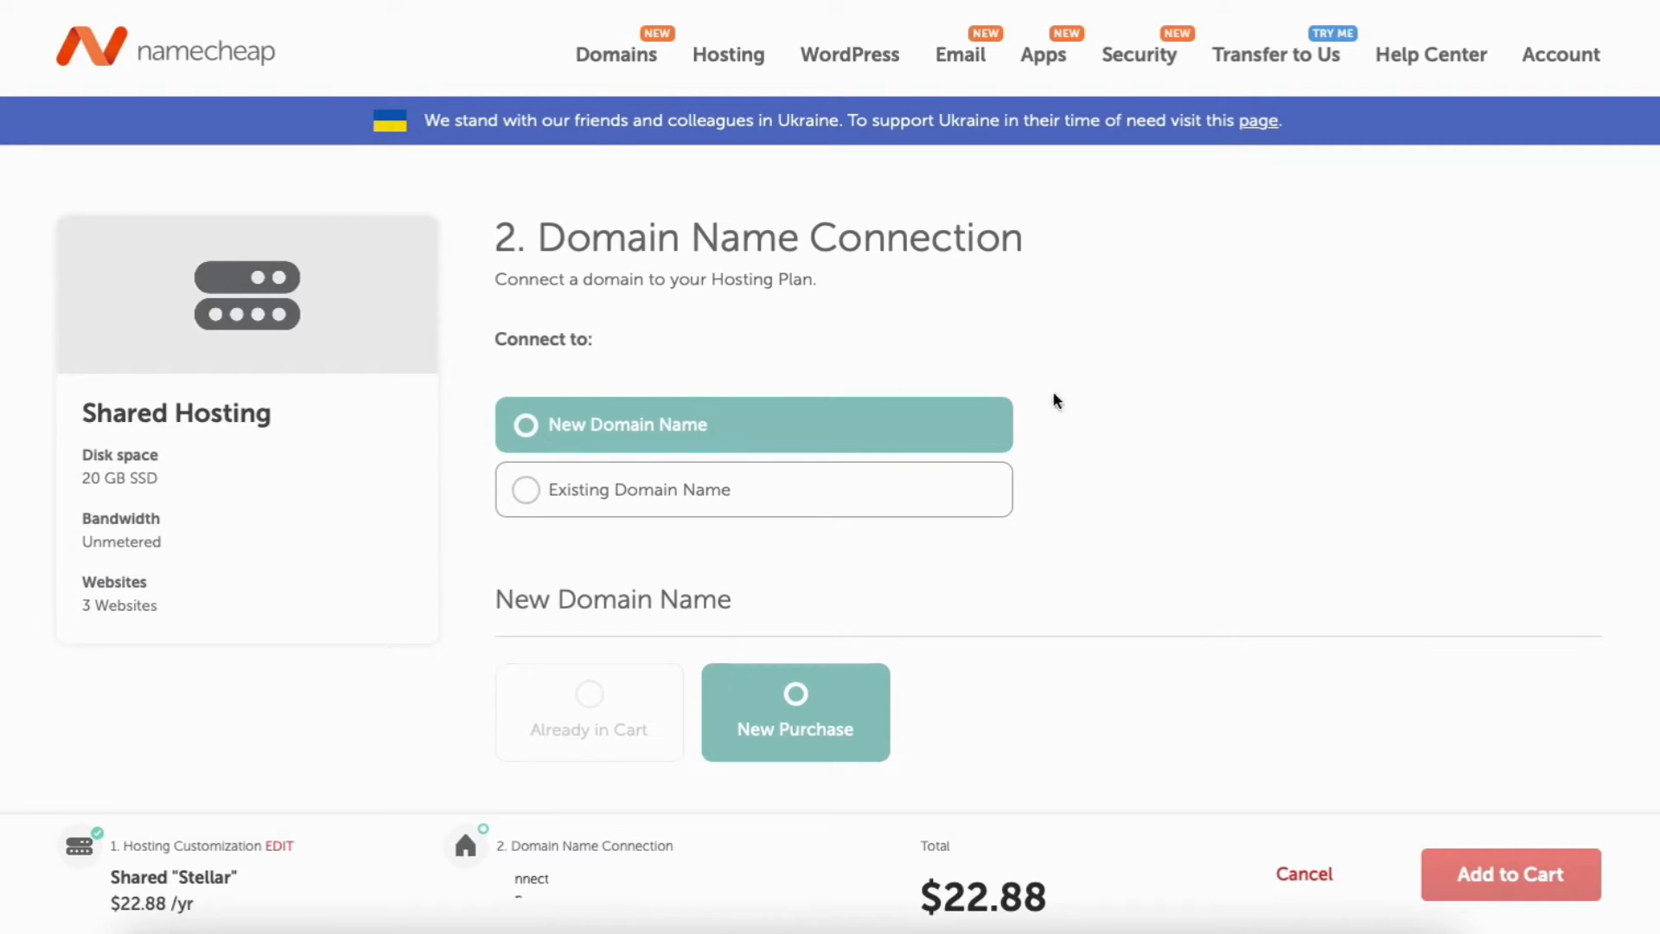
- Choose to connect the hosting plan to a new domain name and search for testsite465.com
{"action": "left_click", "coordinate": [527, 494]}
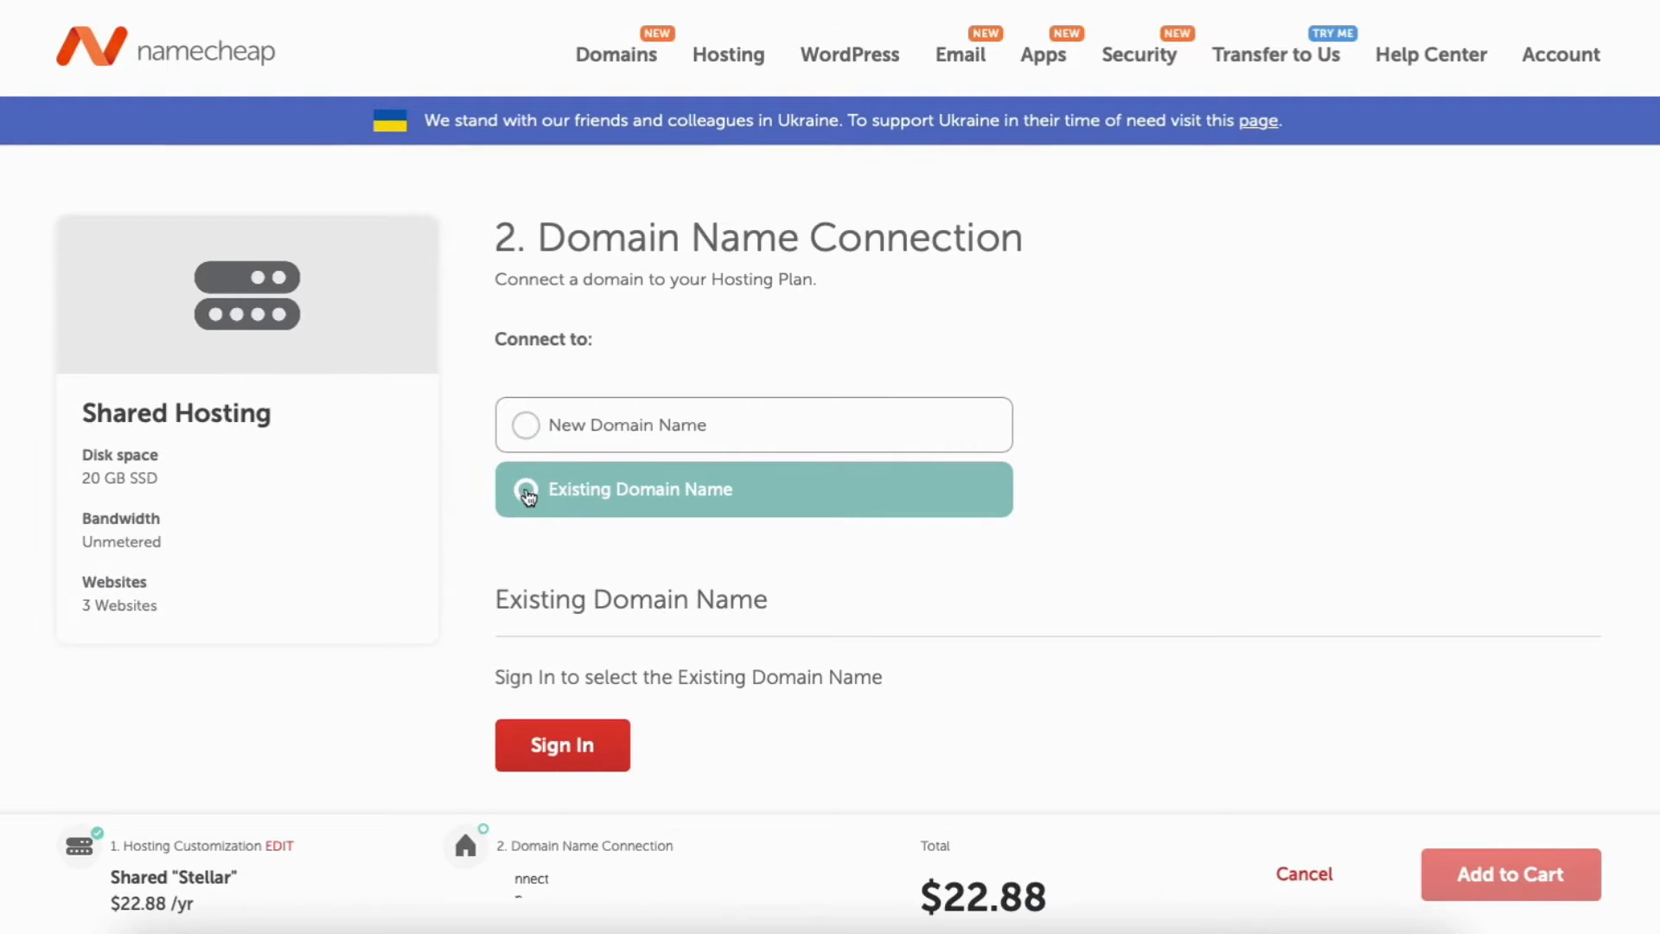
{"action": "left_click", "coordinate": [529, 426]}
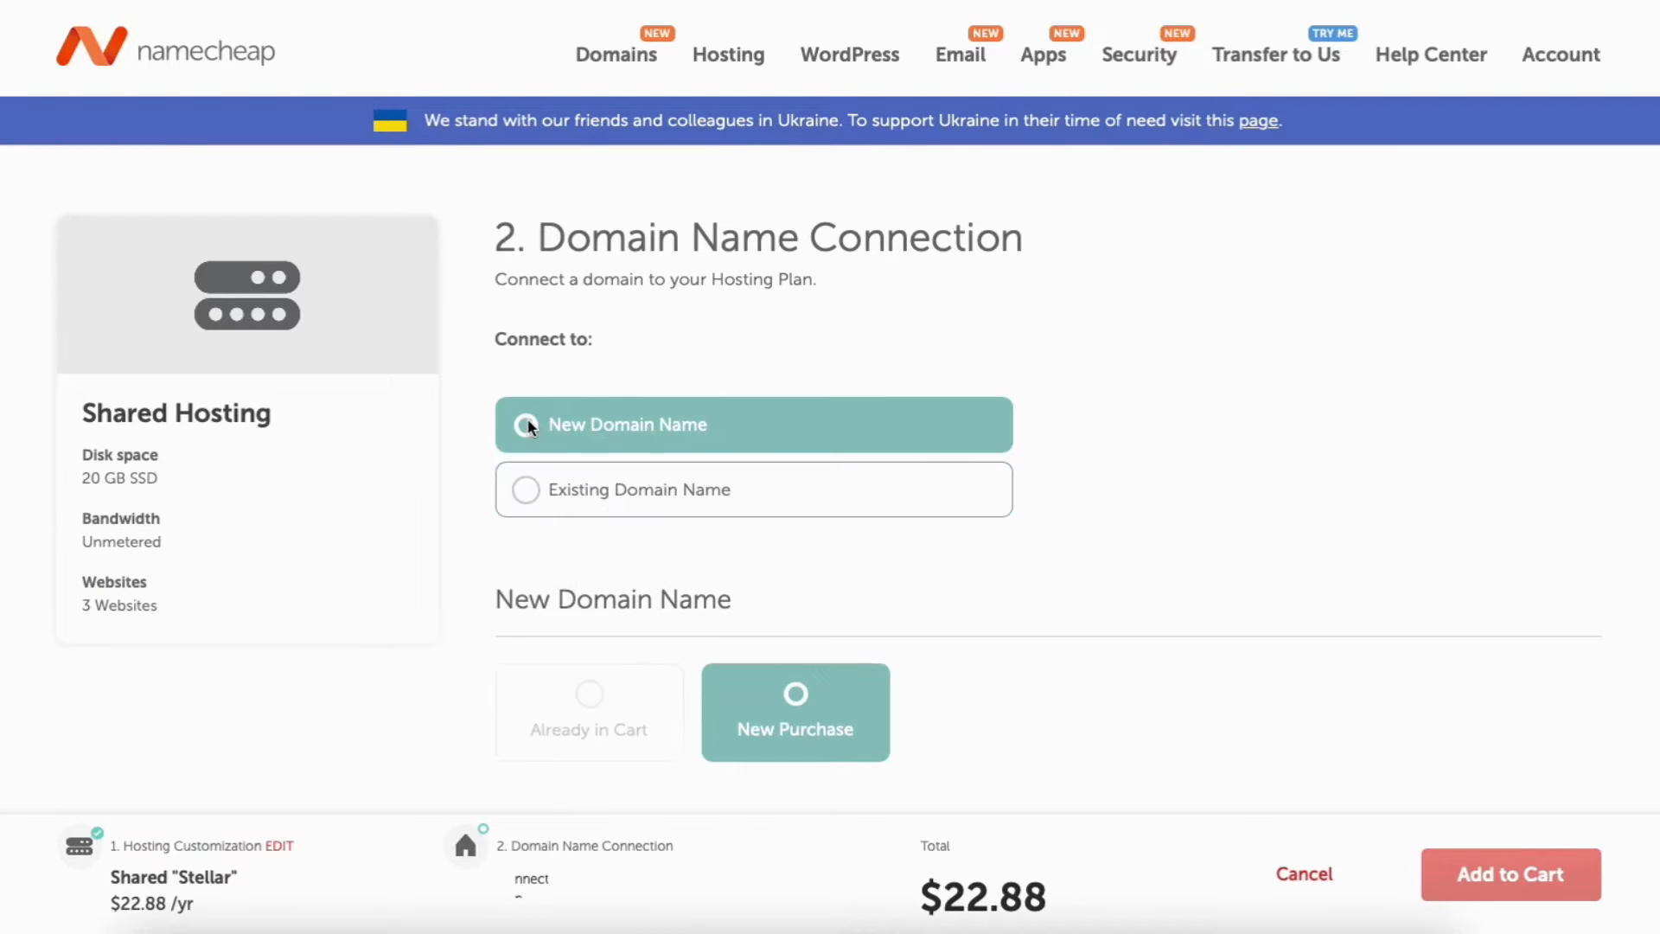
{"action": "scroll", "coordinate": [830, 467], "scroll_direction": "down", "scroll_amount": 6}
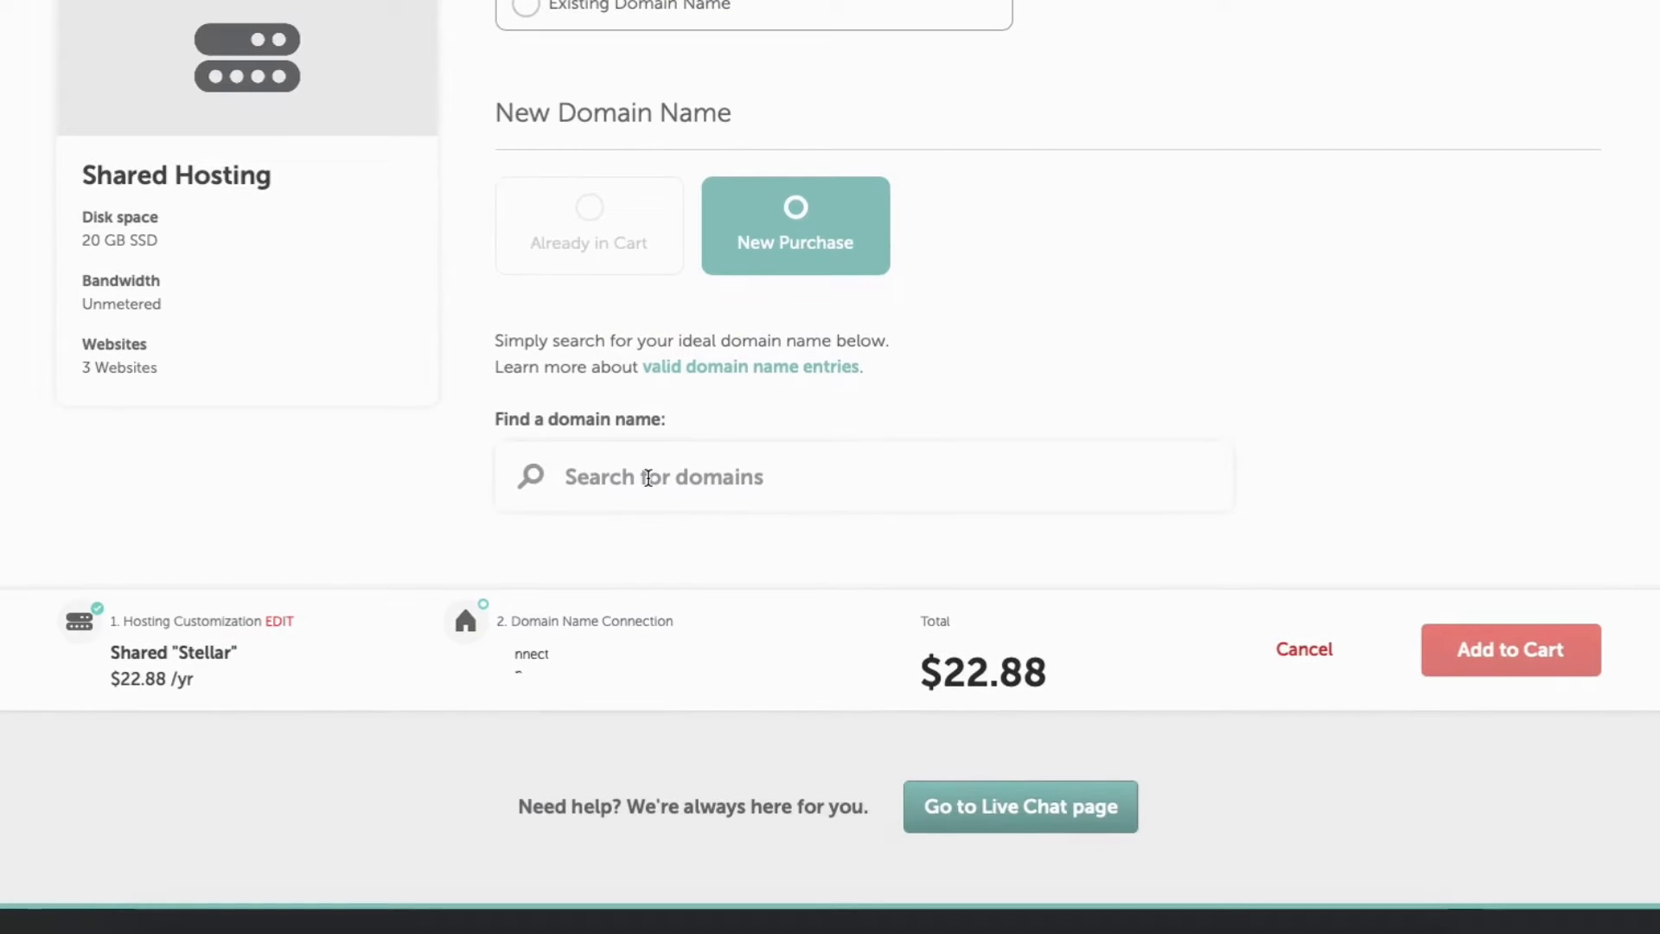
{"action": "left_click", "coordinate": [647, 476]}
{"action": "scroll", "coordinate": [650, 473], "scroll_direction": "down", "scroll_amount": 1}
{"action": "type", "text": "tes"}
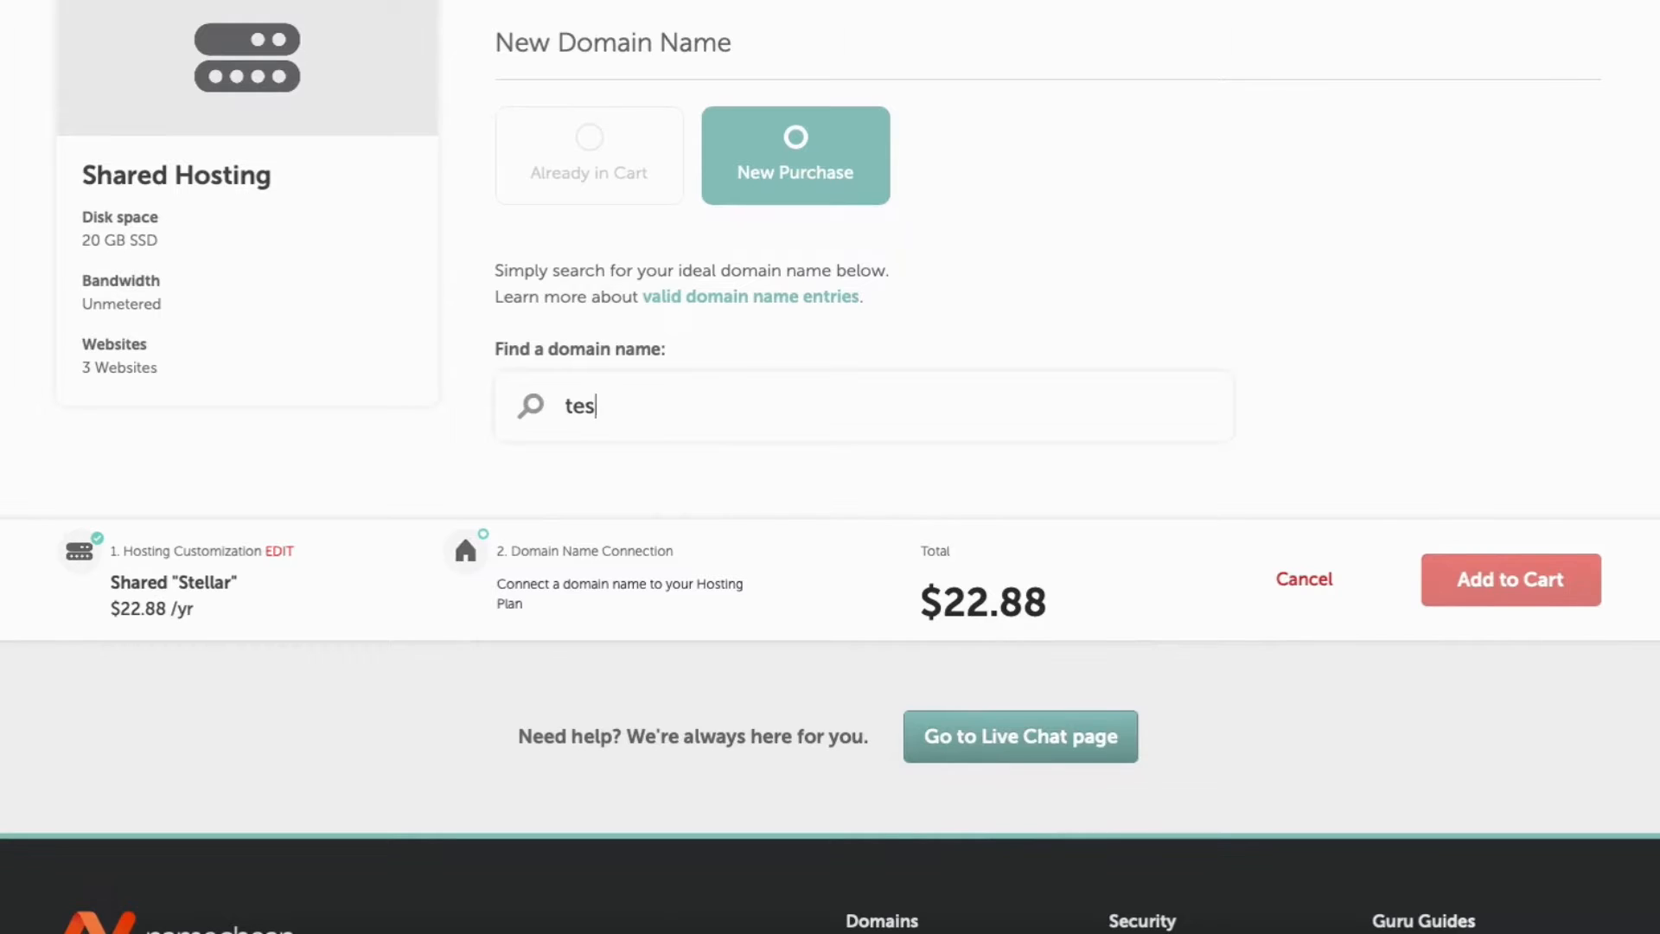
{"action": "type", "text": "tsite465.com"}
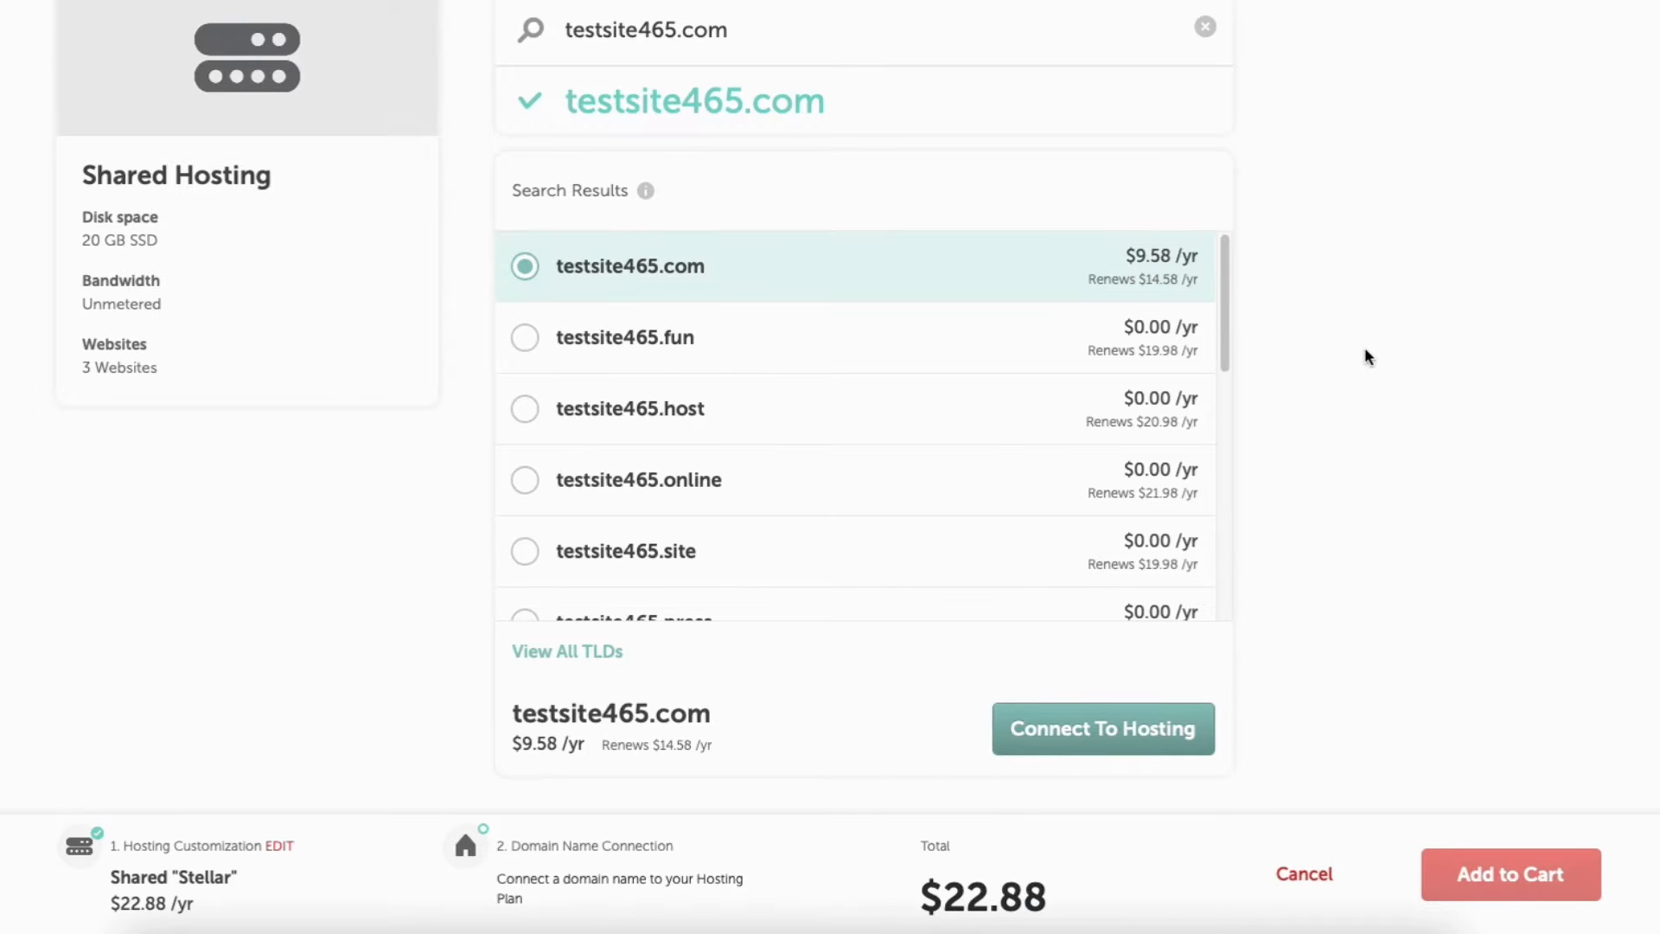
- Look through the domain search results and connect testsite465.com to the hosting plan
{"action": "scroll", "coordinate": [1221, 350], "scroll_direction": "down", "scroll_amount": 3}
{"action": "left_click_drag", "start_coordinate": [1221, 350], "coordinate": [1225, 241]}
{"action": "left_click", "coordinate": [1086, 722]}
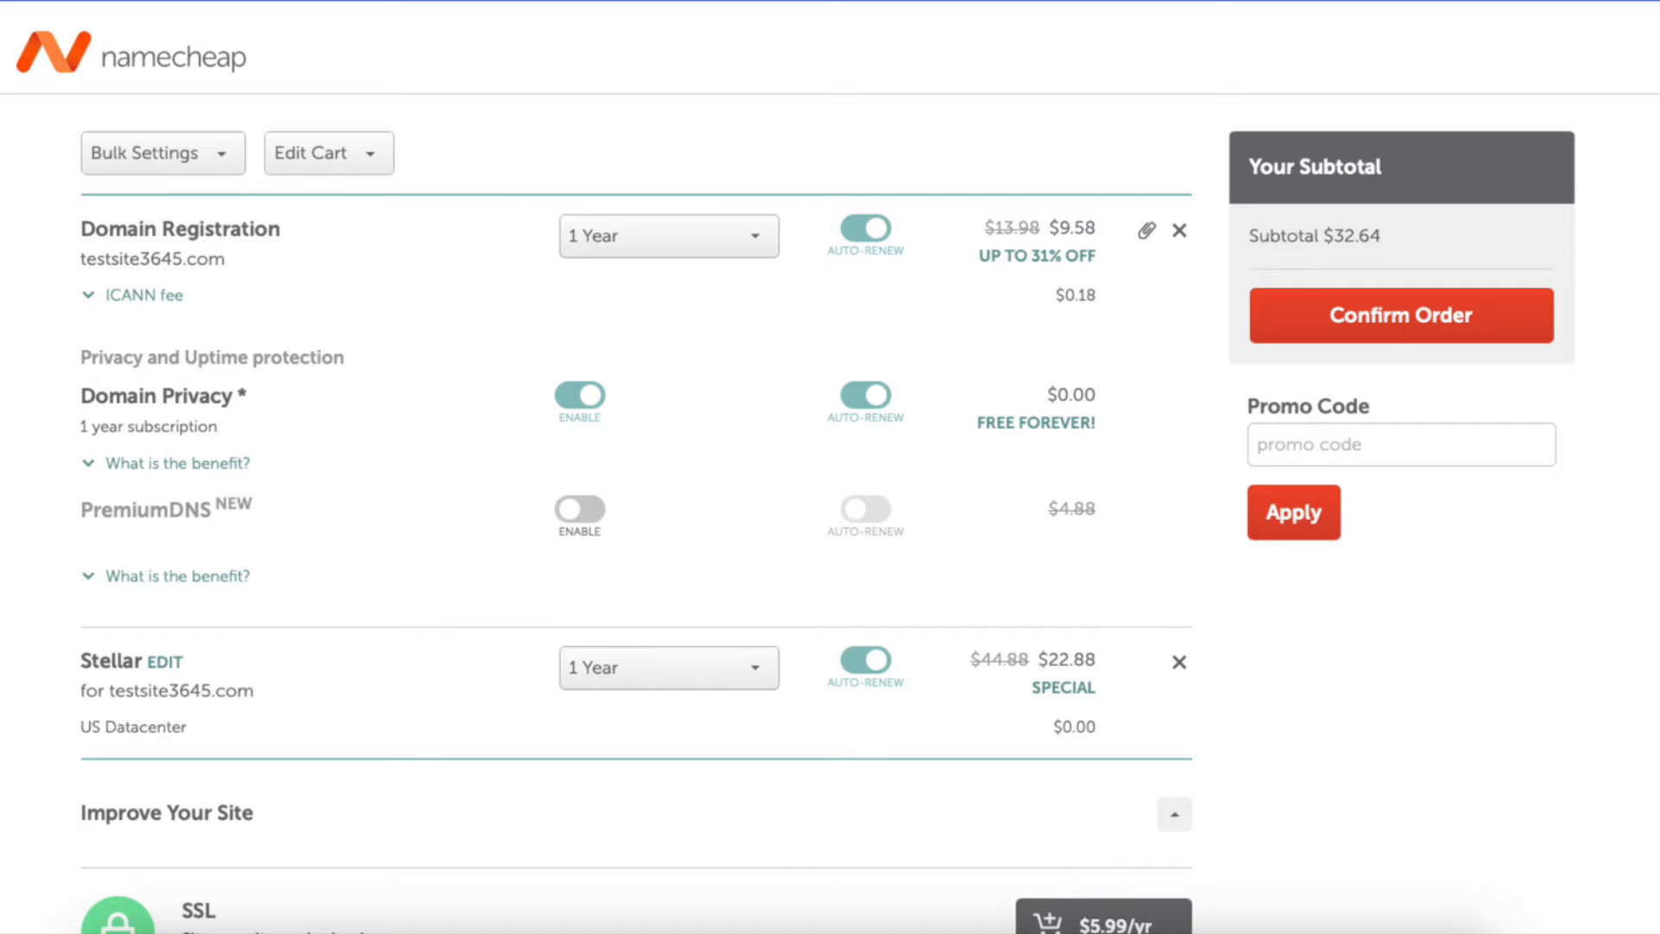
- Apply the promo code NEWCOM698 to the cart and look over the account creation form
{"action": "left_click", "coordinate": [1396, 443]}
{"action": "type", "text": "NEWCOM698"}
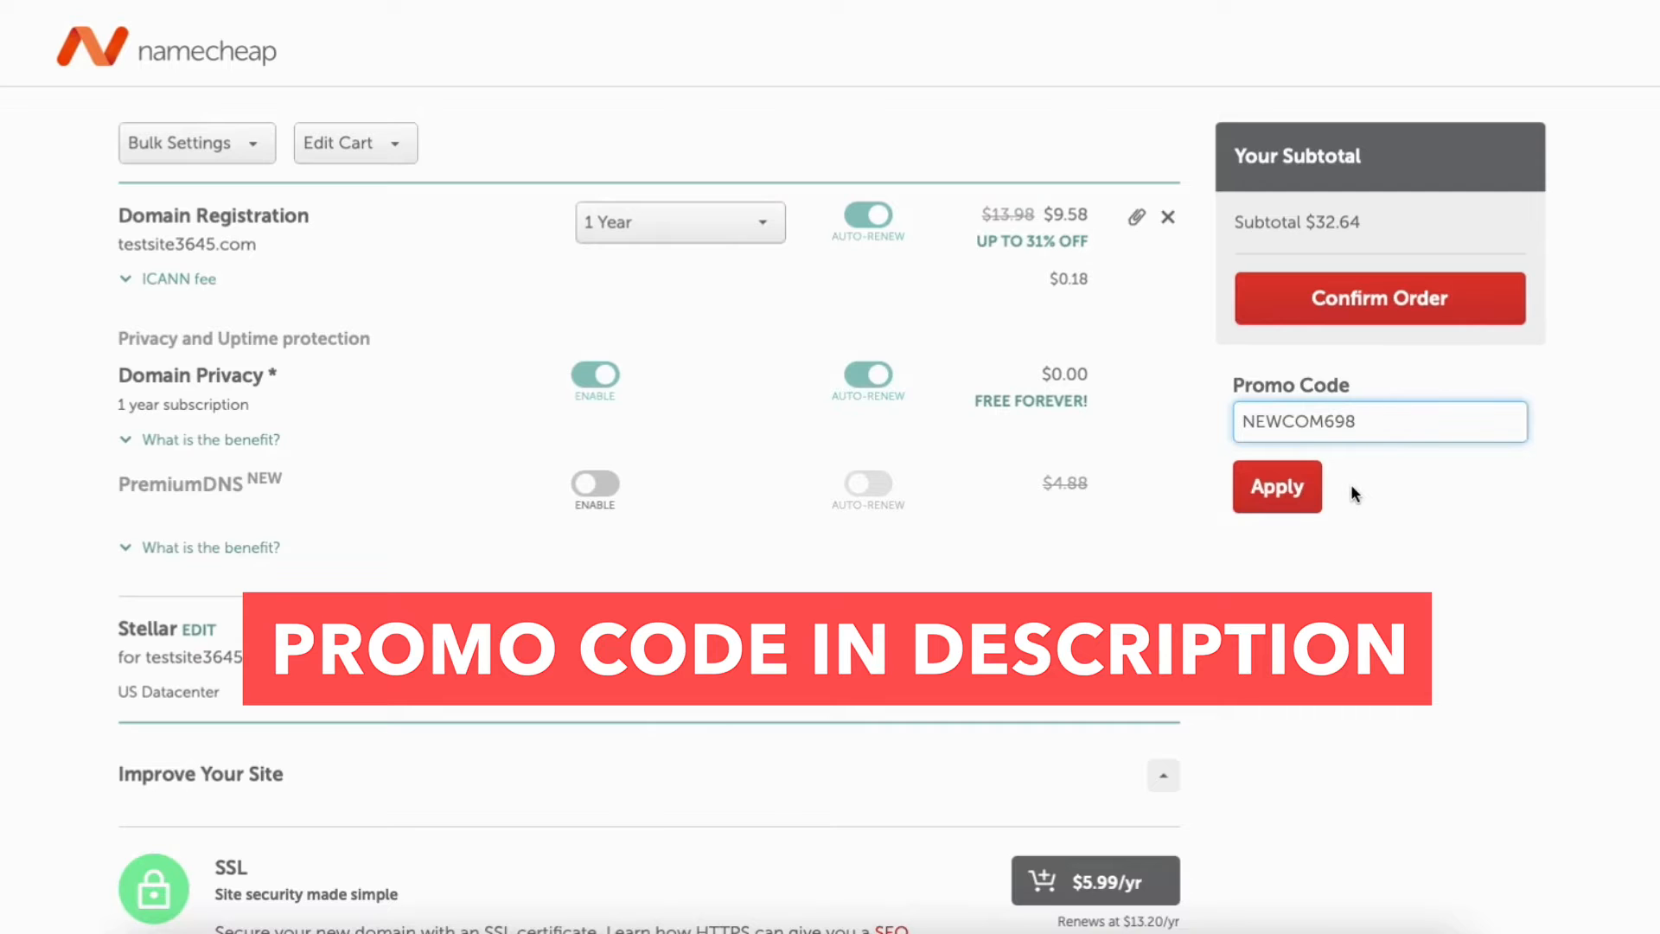
{"action": "left_click", "coordinate": [1285, 489]}
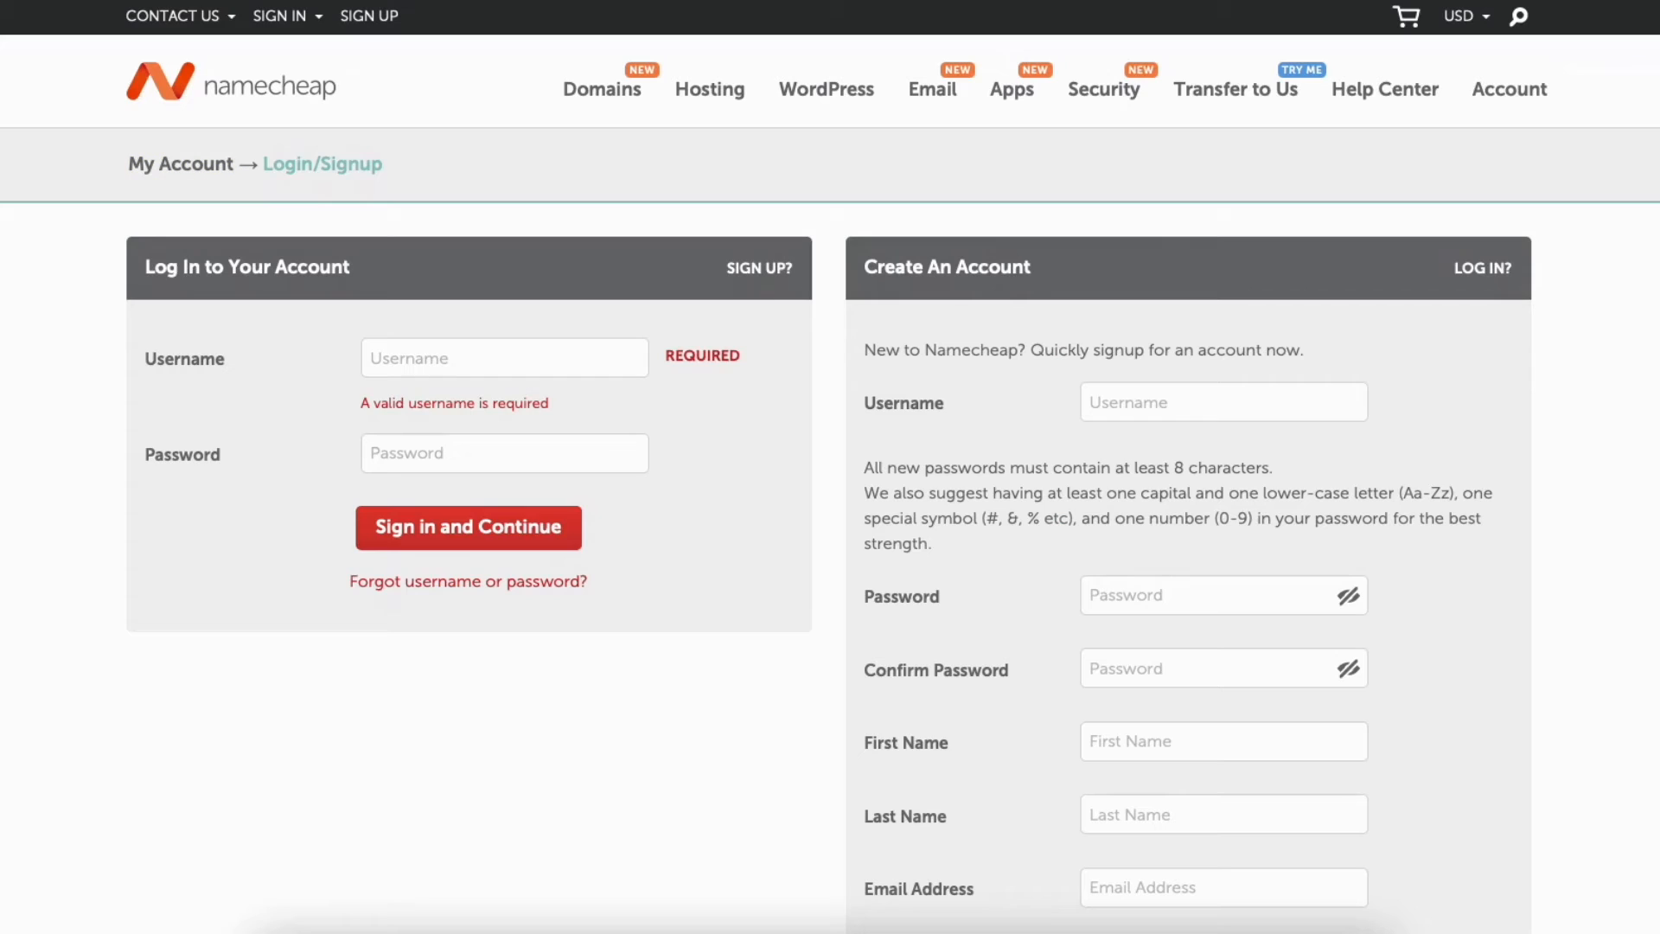
{"action": "scroll", "coordinate": [830, 467], "scroll_direction": "down", "scroll_amount": 3}
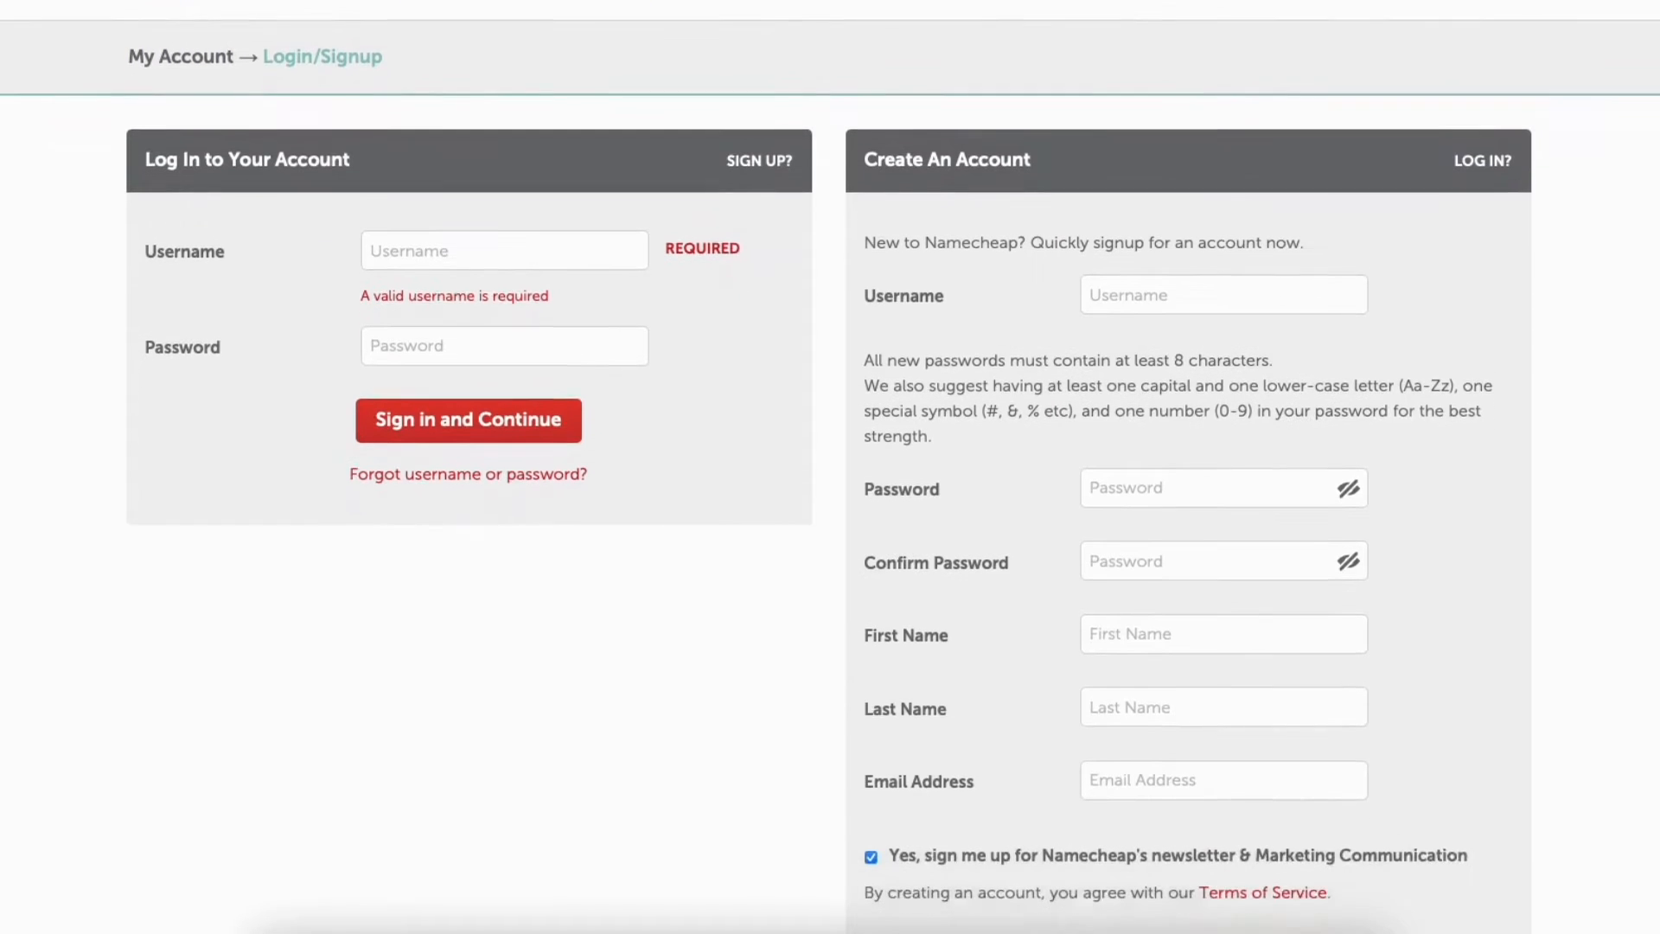
{"action": "scroll", "coordinate": [830, 467], "scroll_direction": "down", "scroll_amount": 1}
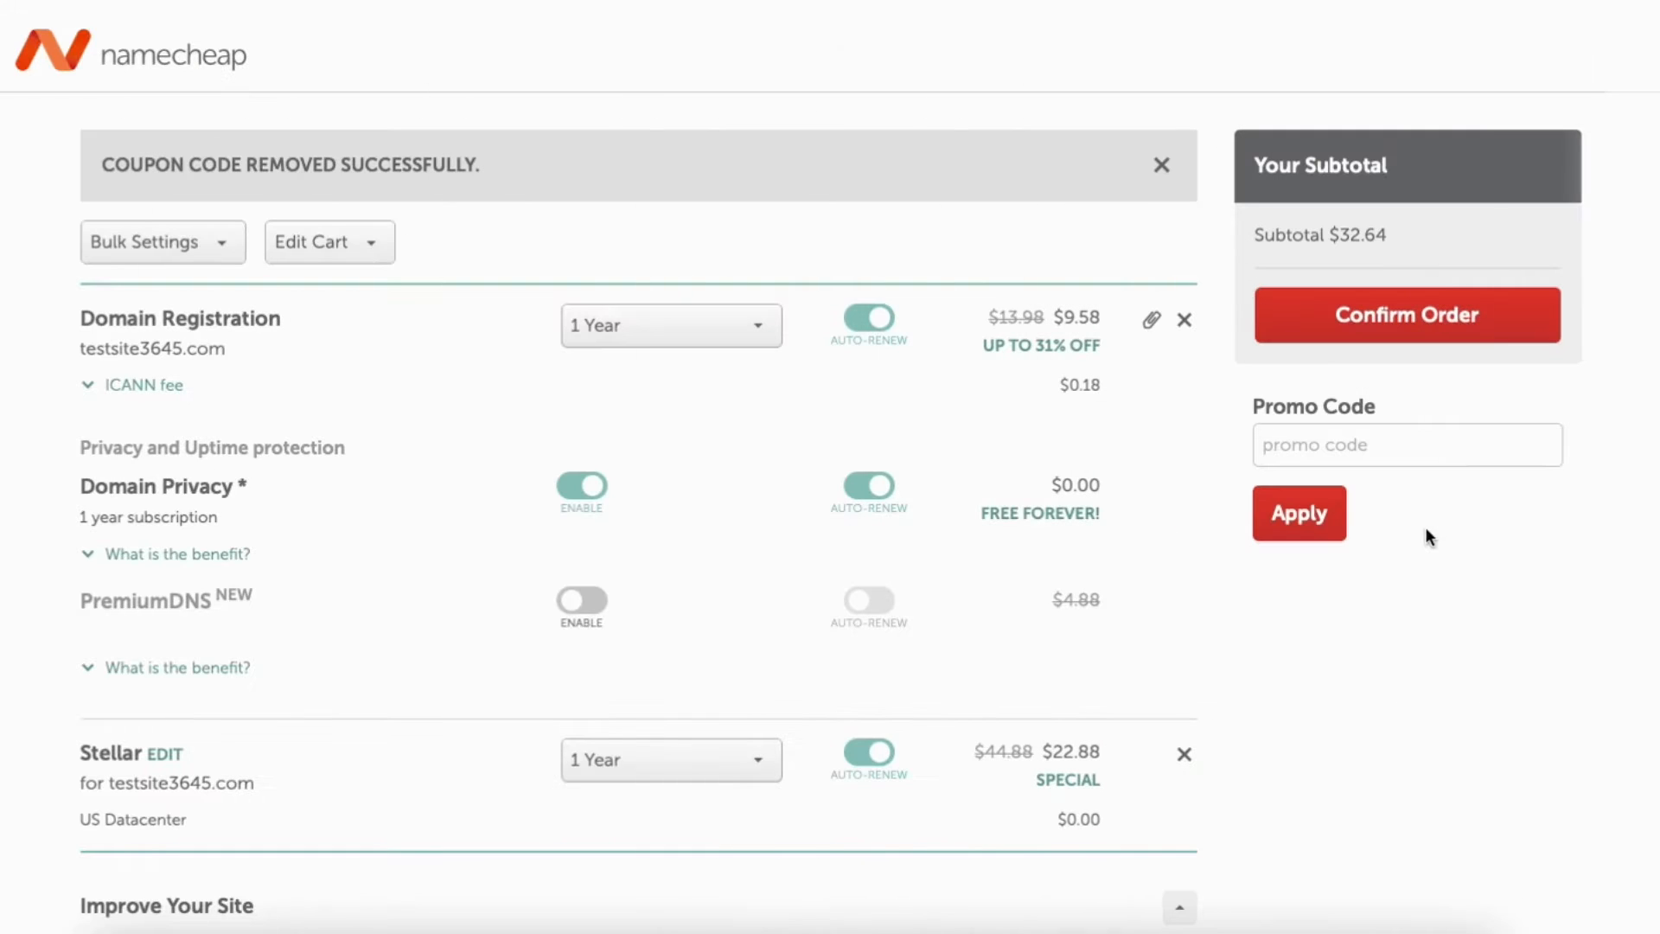
- Apply promo code NEWCOM698 to the order and open the term choices for the domain registration and Stellar plan
{"action": "left_click", "coordinate": [1369, 445]}
{"action": "type", "text": "NEWCOM698"}
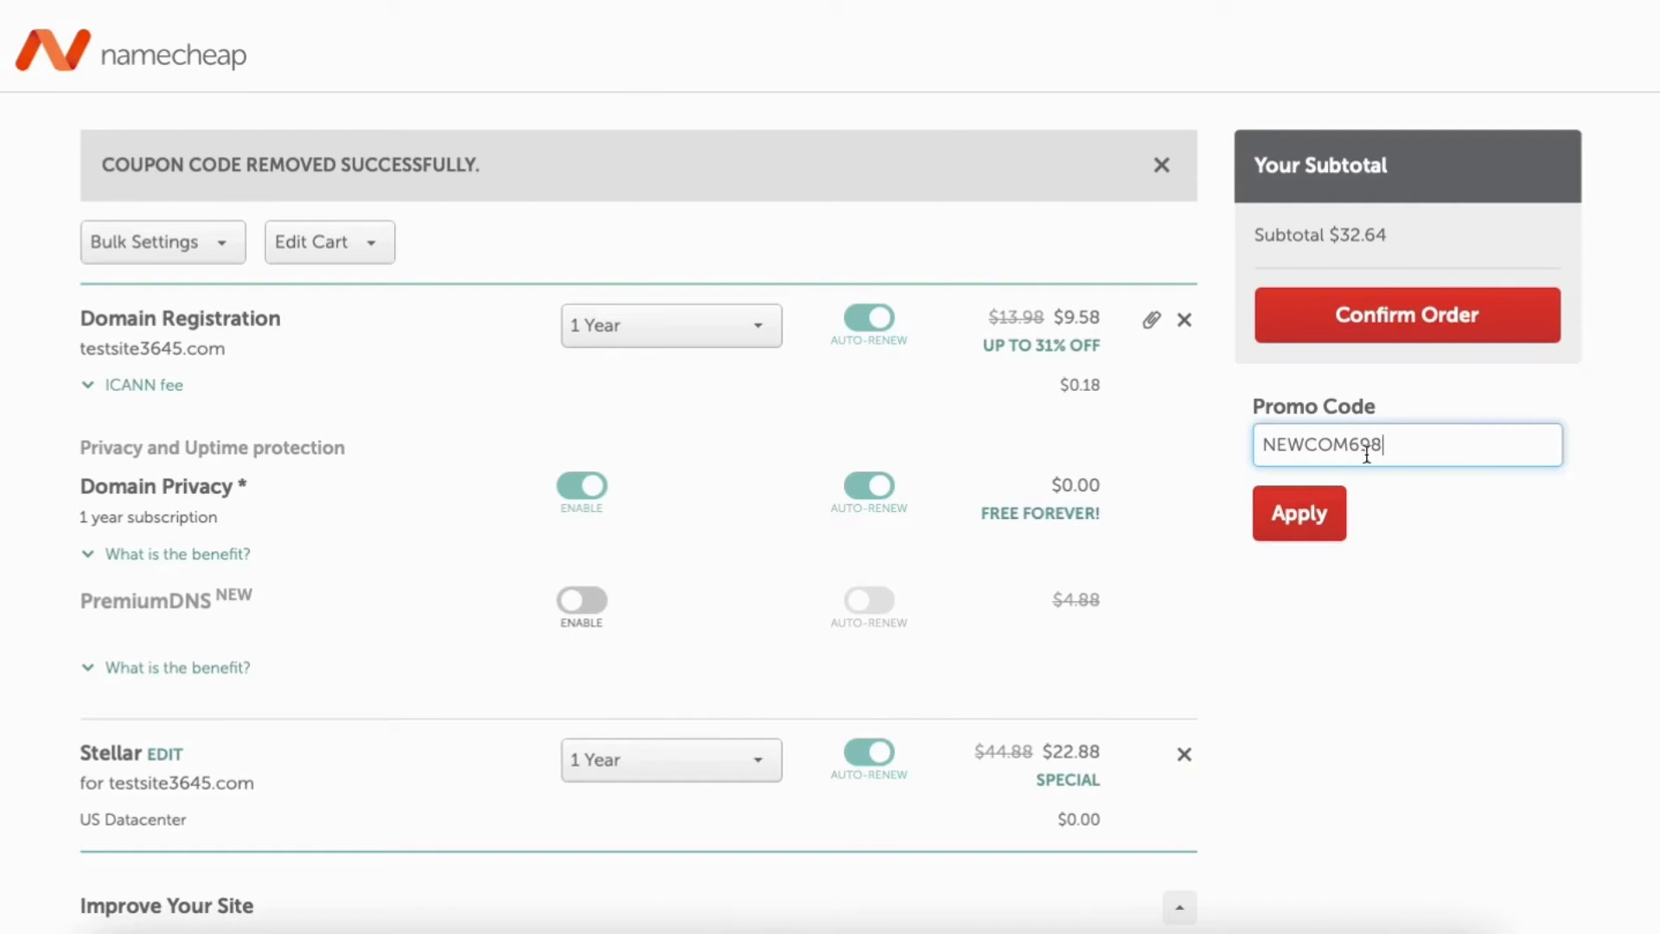
{"action": "left_click", "coordinate": [1314, 517]}
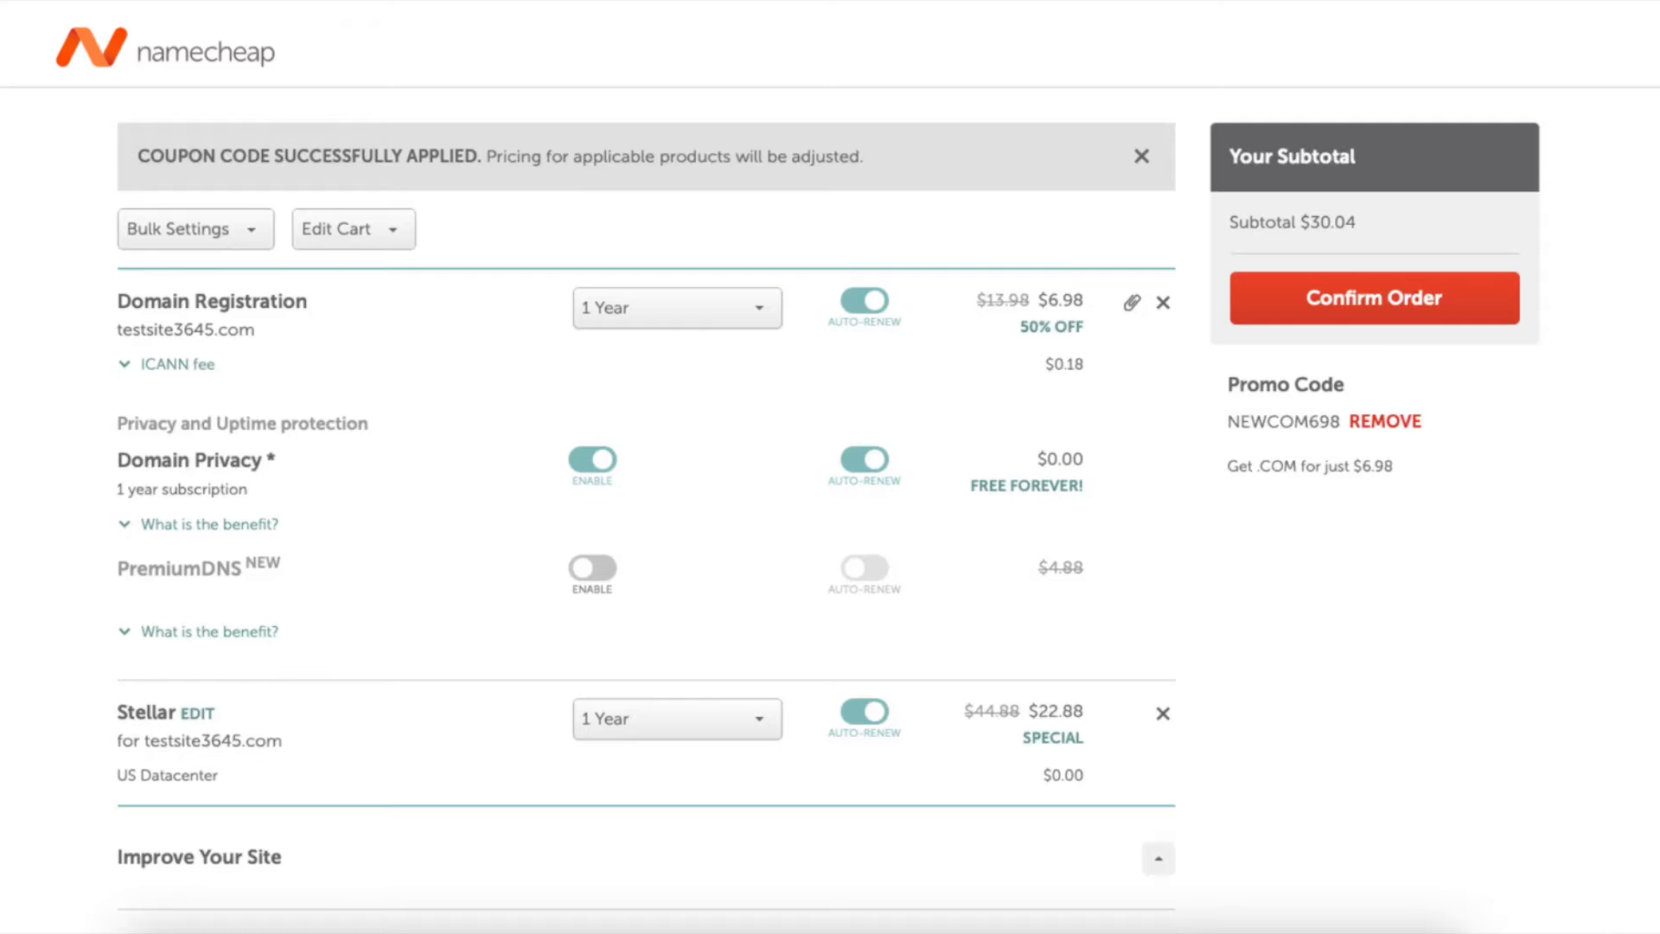
{"action": "left_click", "coordinate": [677, 308]}
{"action": "left_click", "coordinate": [678, 719]}
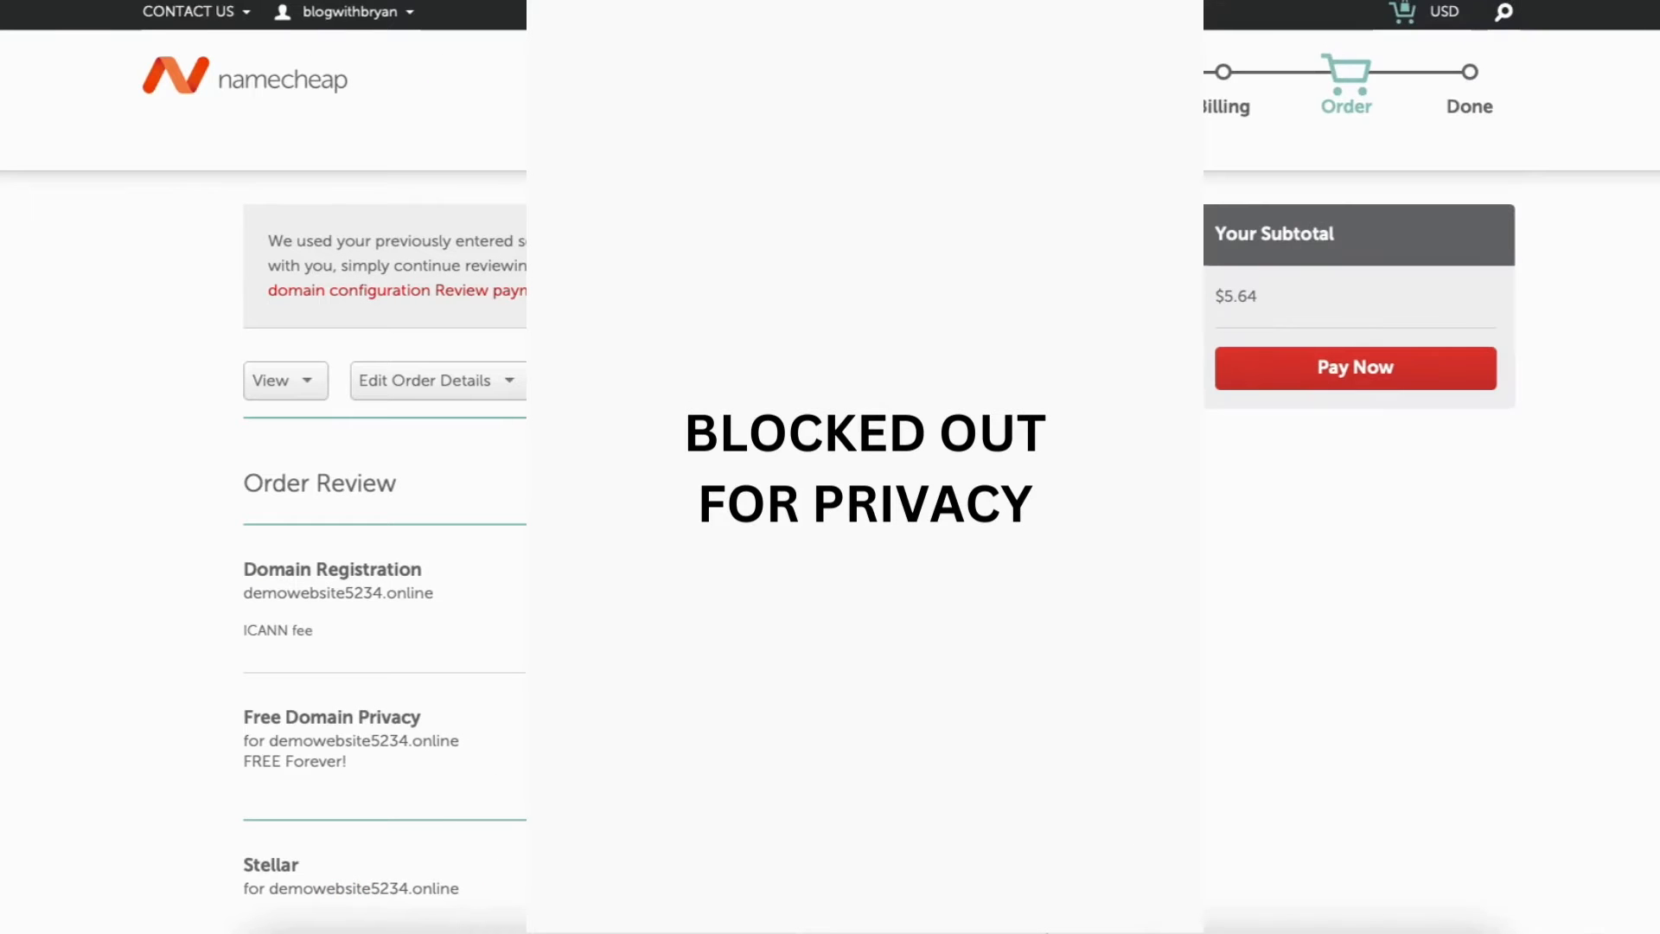
- Agree to all the Namecheap terms on the order review page and pay for the order
{"action": "scroll", "coordinate": [385, 467], "scroll_direction": "down", "scroll_amount": 14}
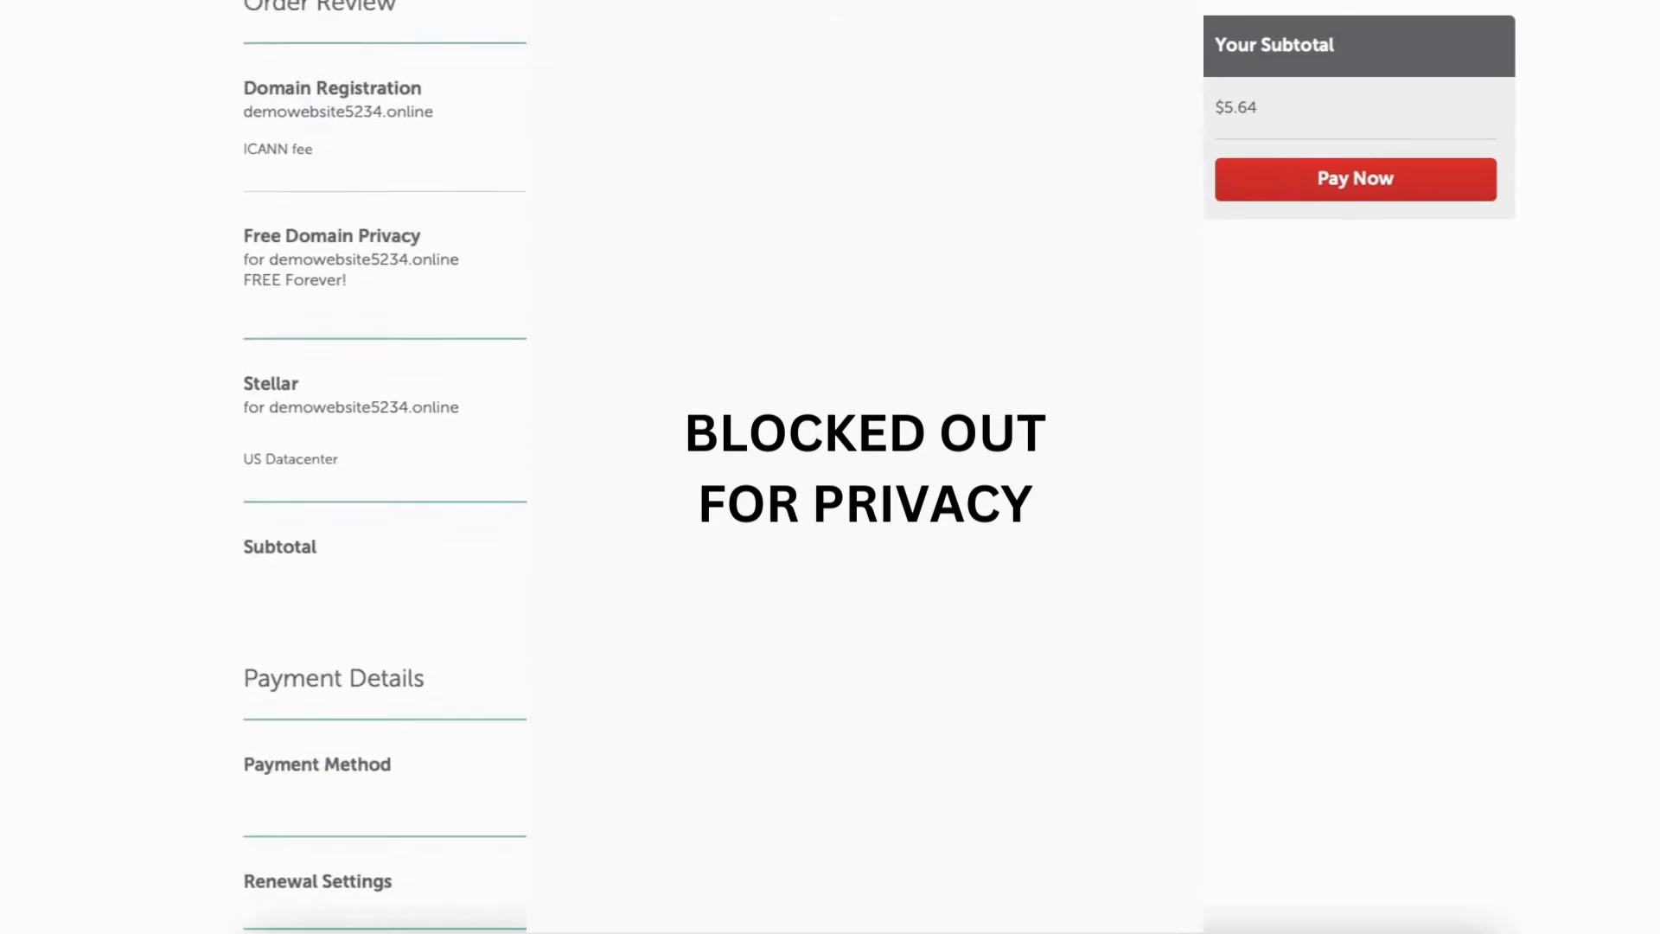
{"action": "scroll", "coordinate": [385, 467], "scroll_direction": "down", "scroll_amount": 3}
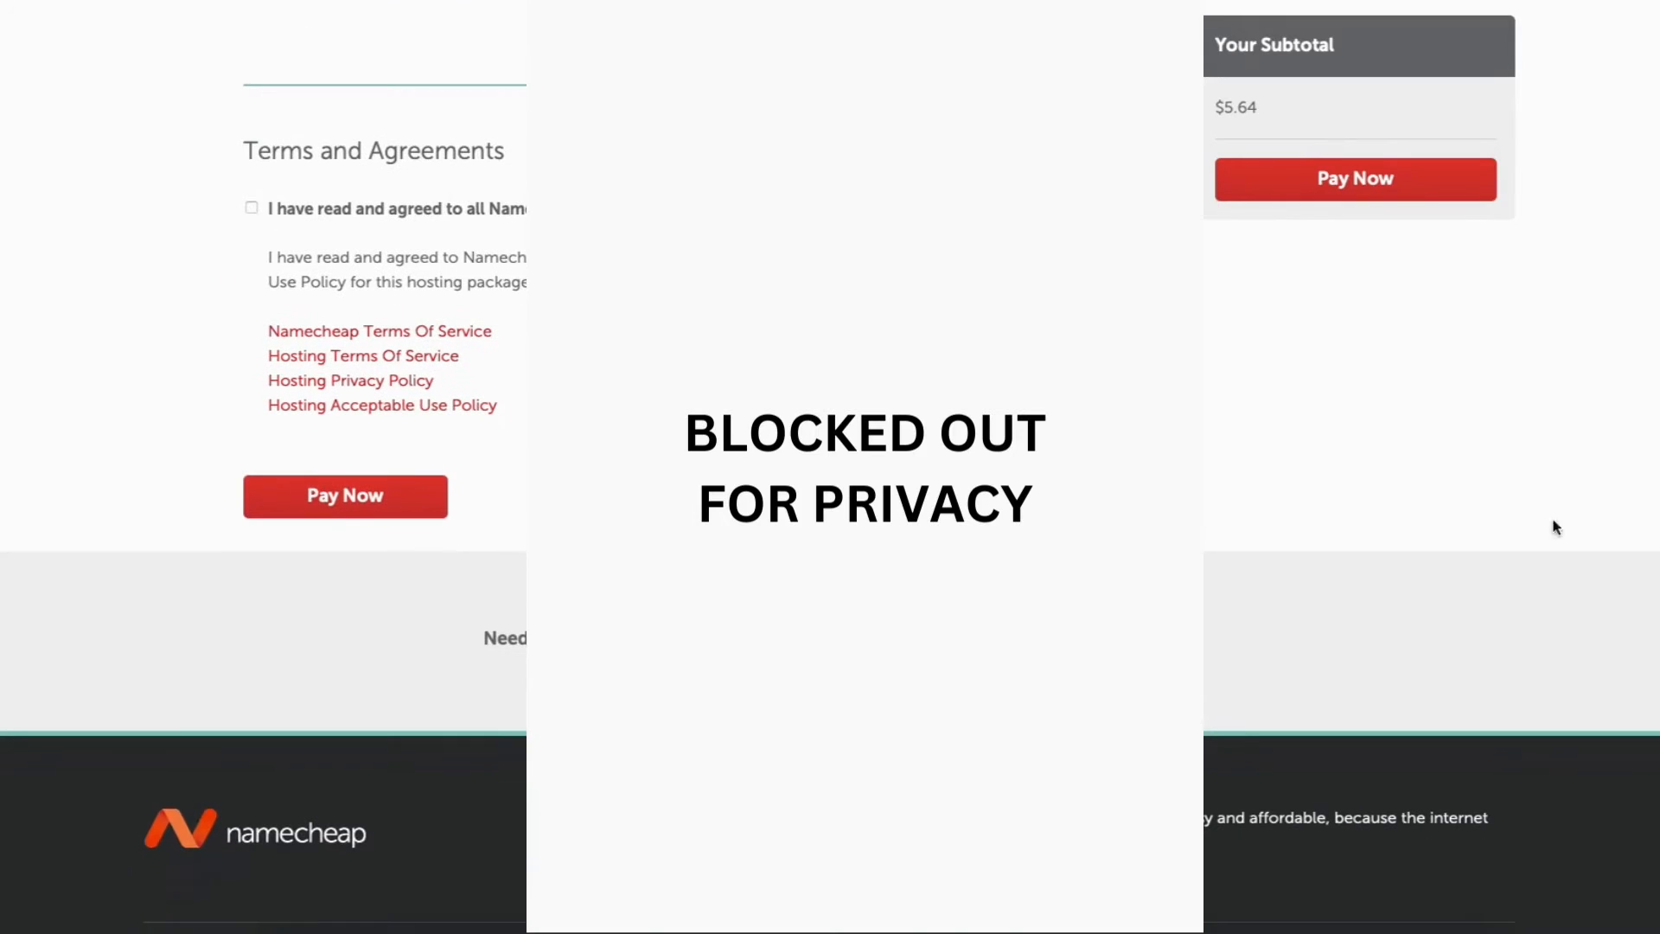
{"action": "left_click", "coordinate": [251, 207]}
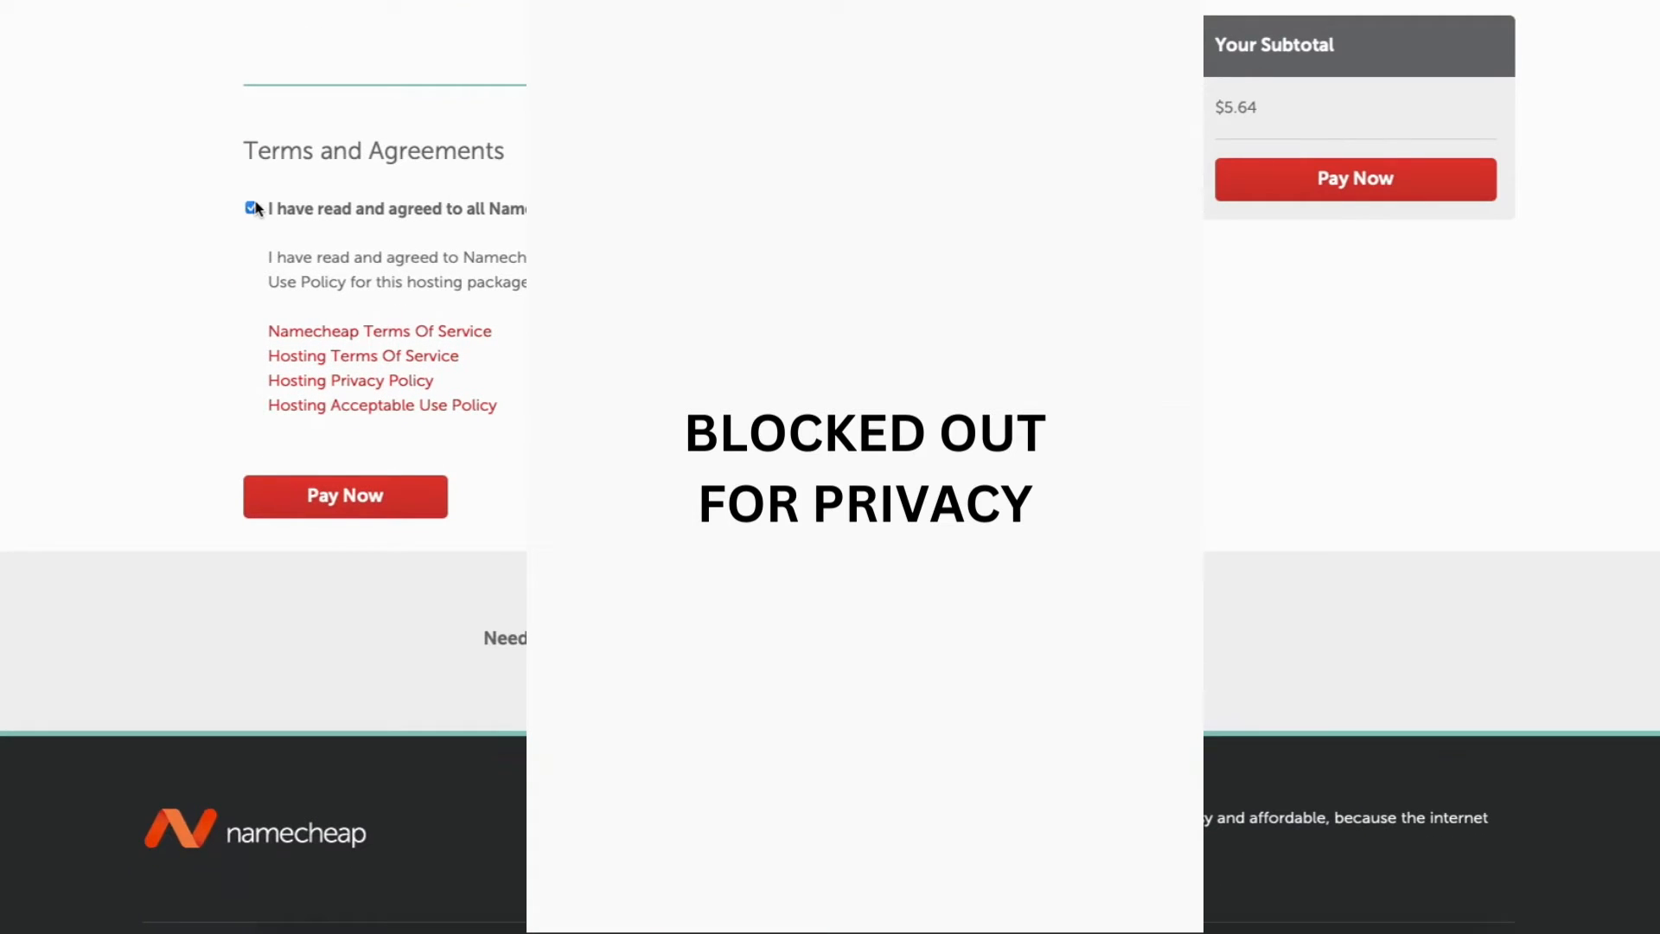
{"action": "left_click", "coordinate": [343, 507]}
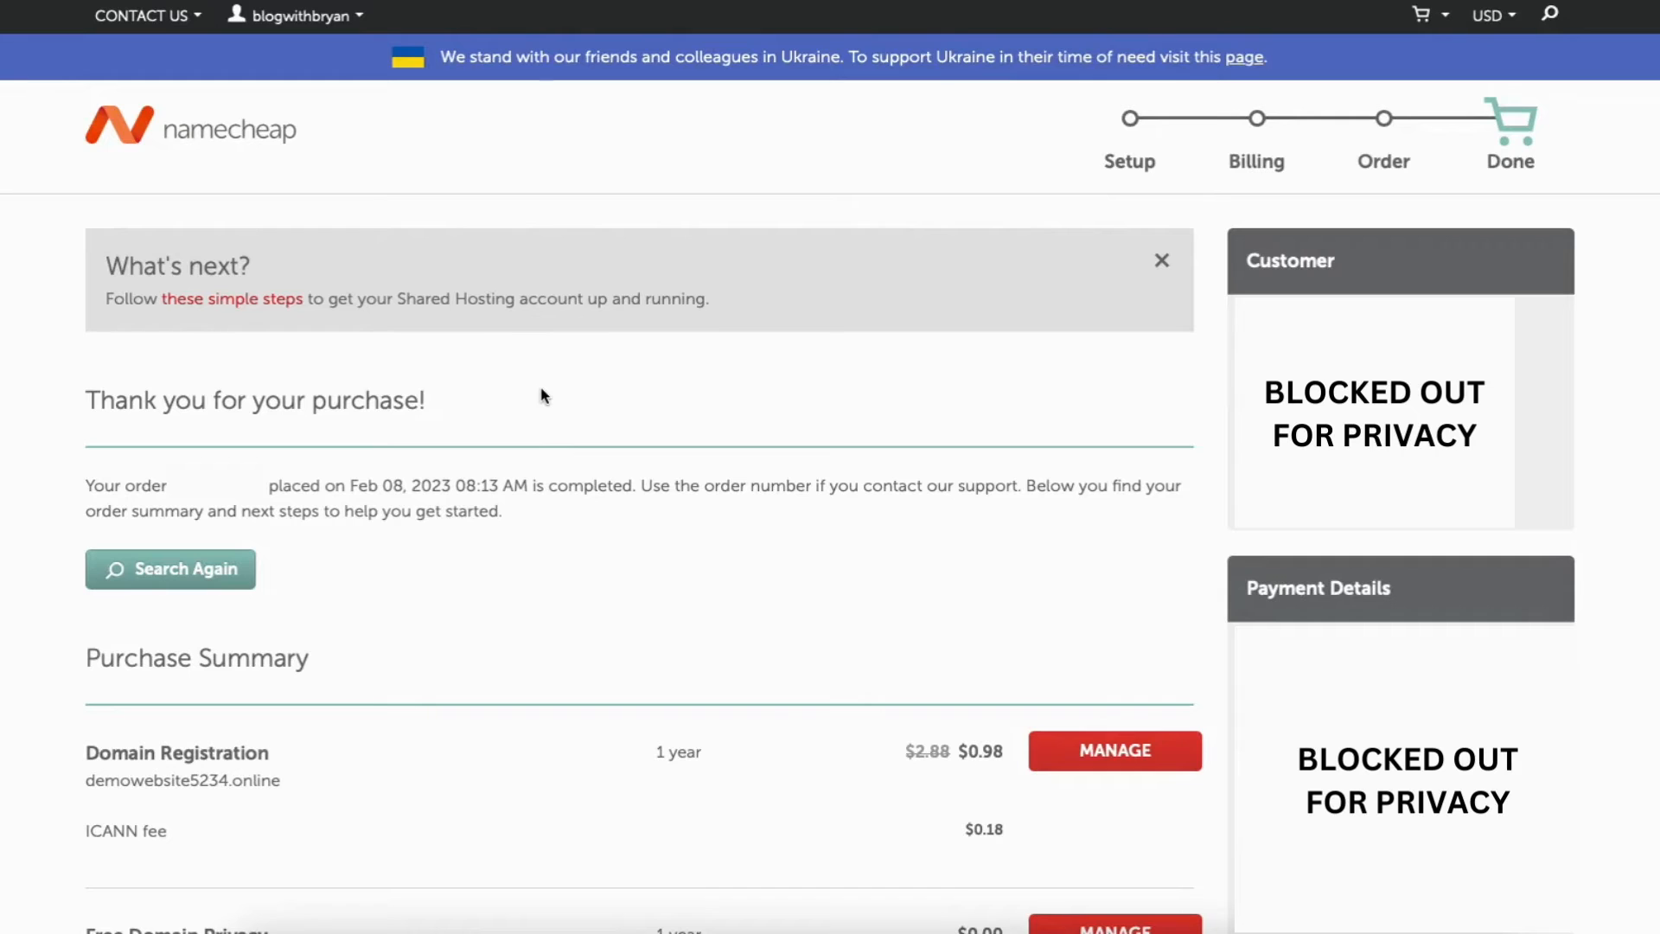
- From the account dashboard, find the hosting subscription for demowebsite5234.online and open its cPanel
{"action": "left_click", "coordinate": [328, 26]}
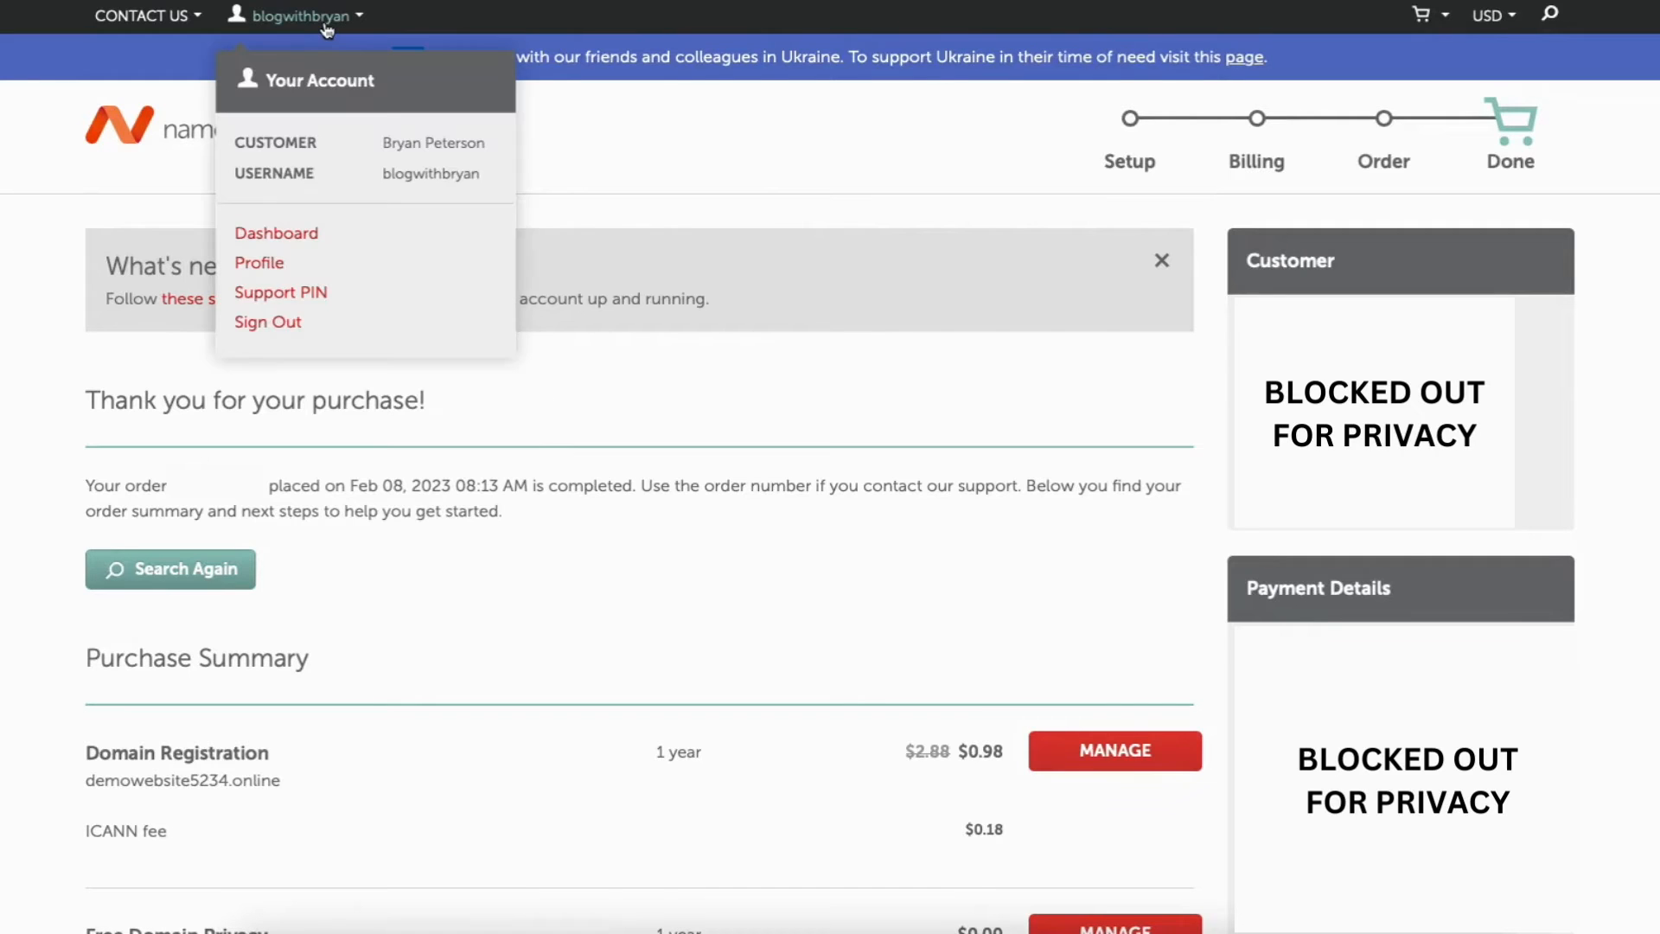
{"action": "left_click", "coordinate": [284, 237]}
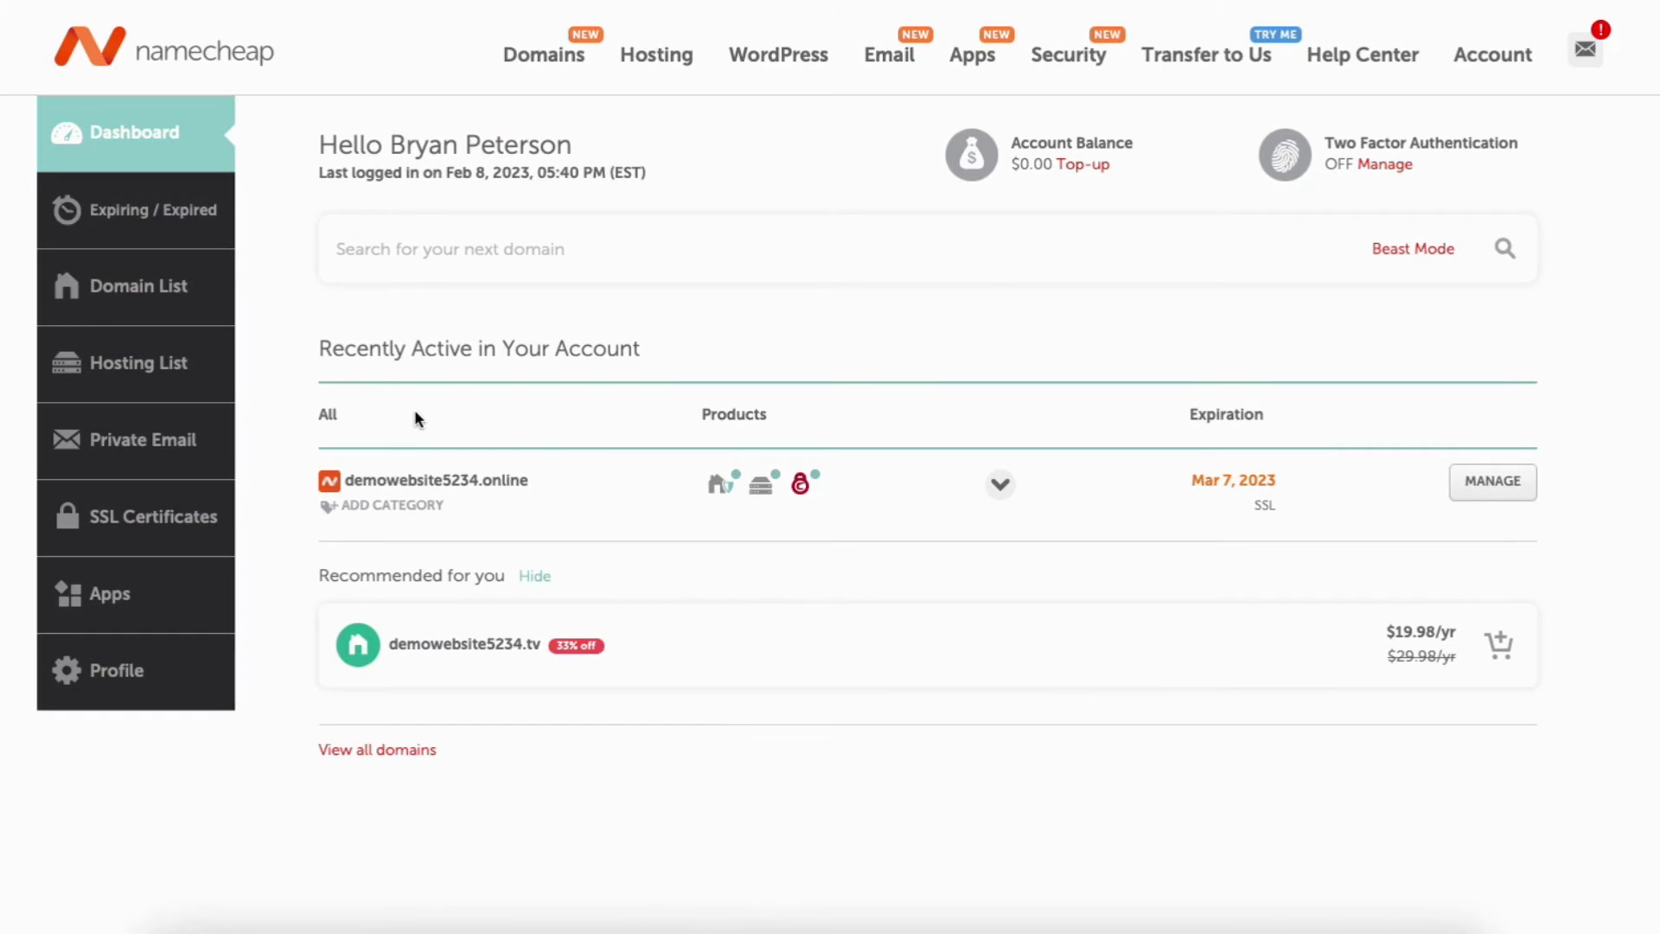
{"action": "left_click", "coordinate": [120, 368]}
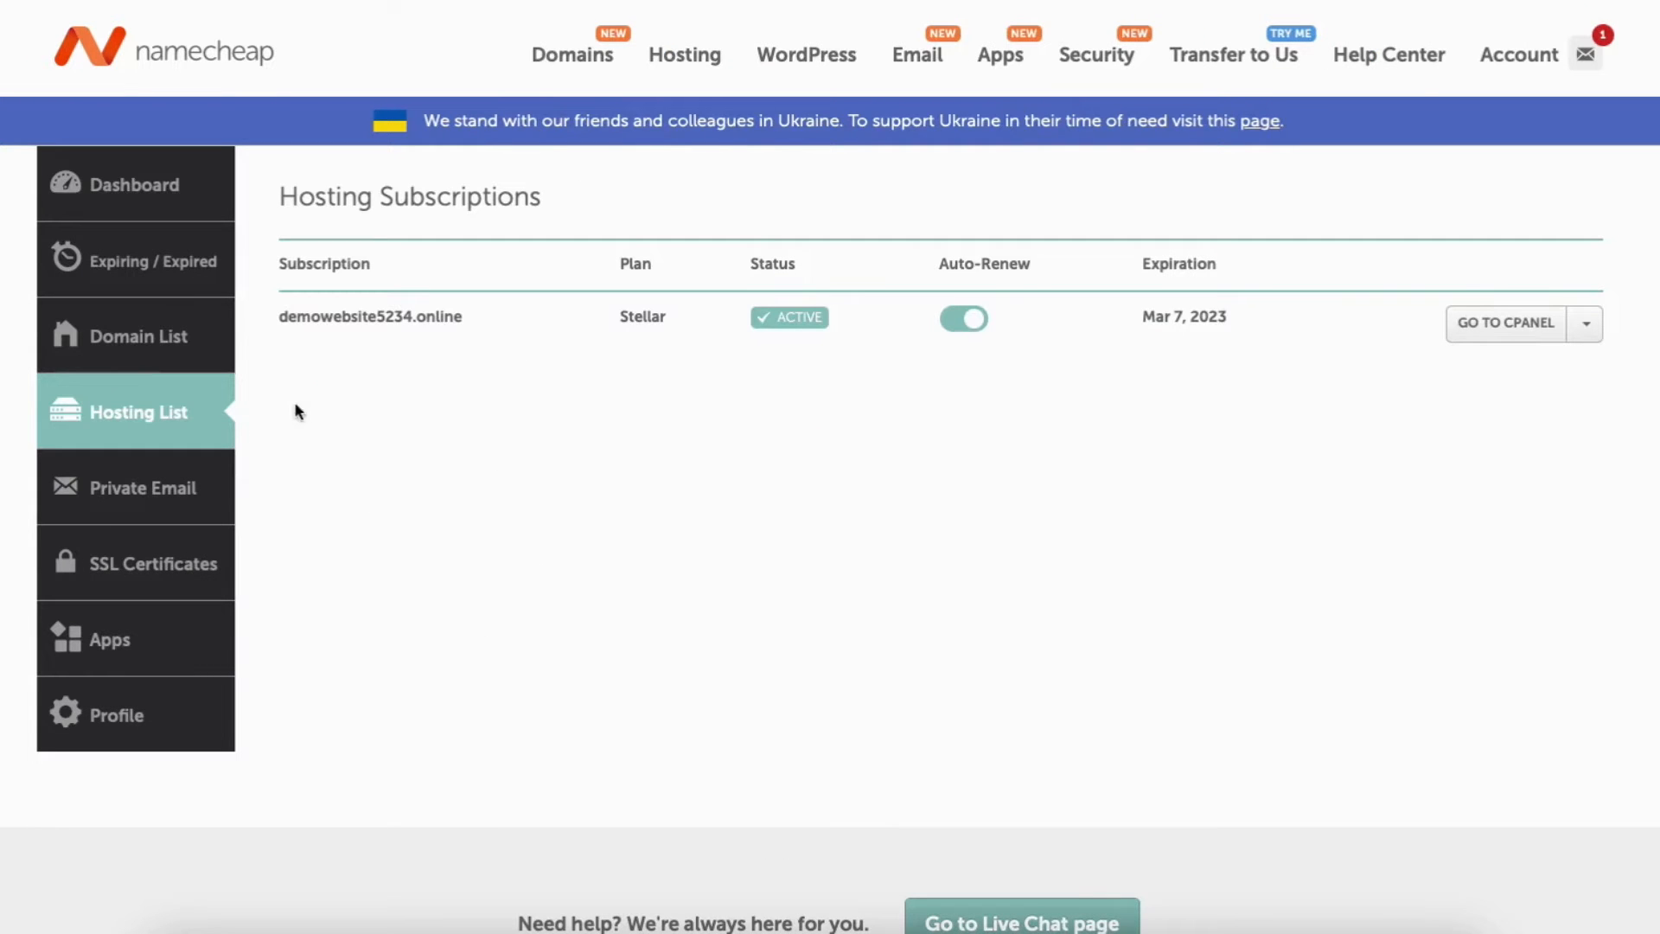
{"action": "left_click", "coordinate": [1508, 324]}
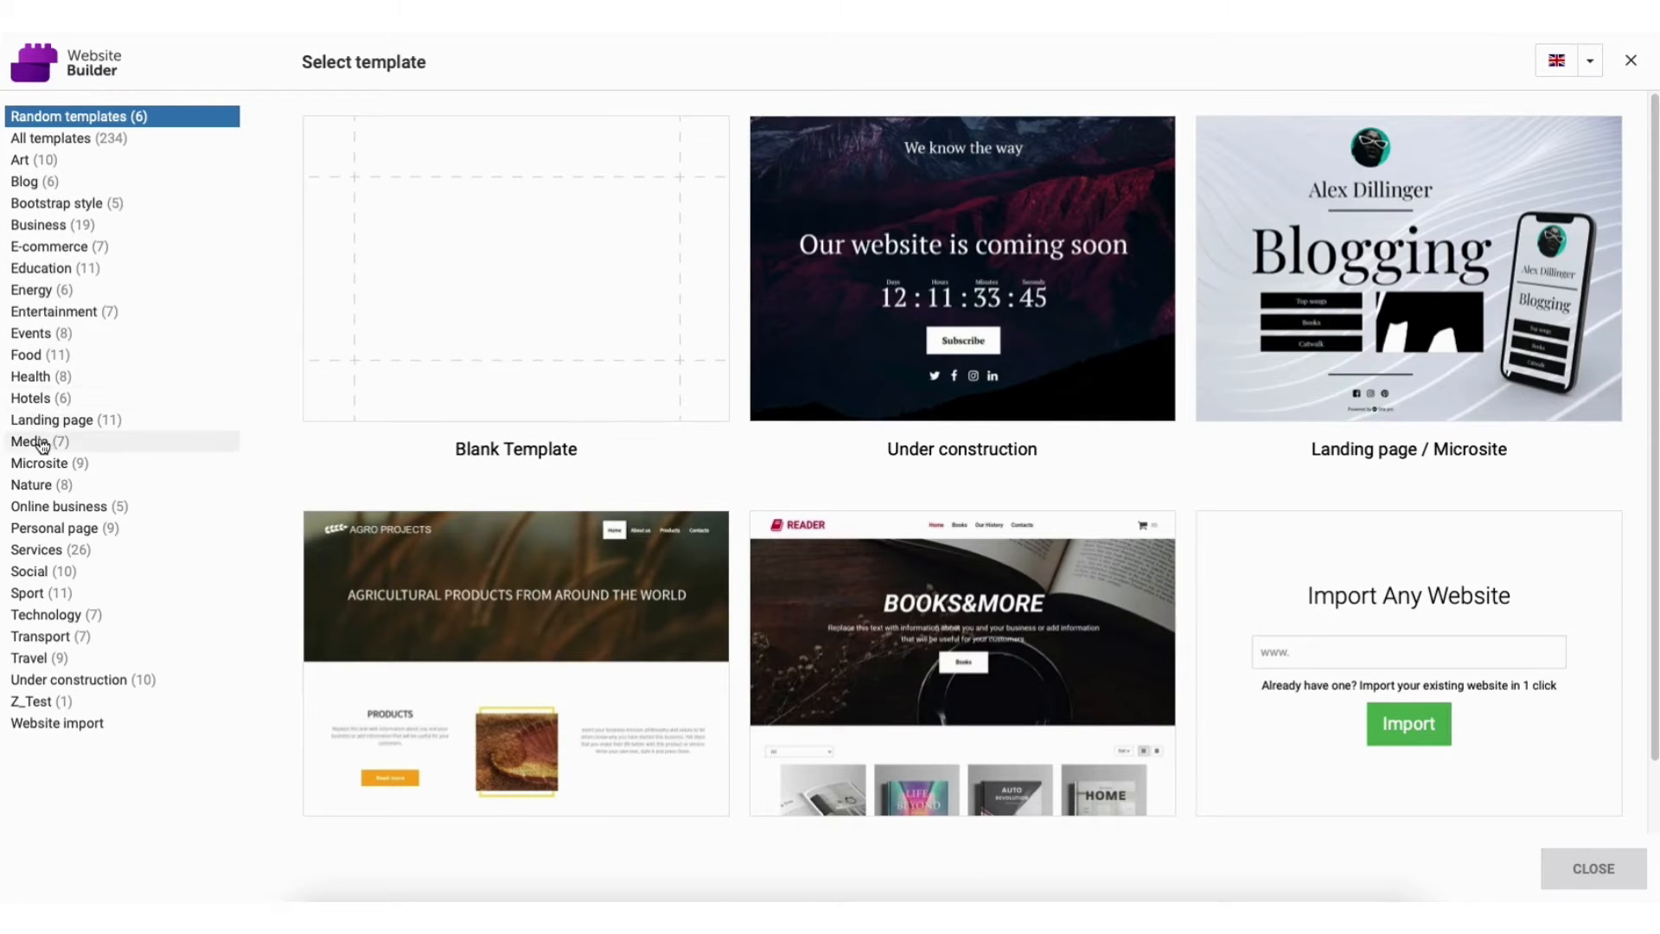
- Show all website templates and preview the Beauty clinic template
{"action": "left_click", "coordinate": [80, 143]}
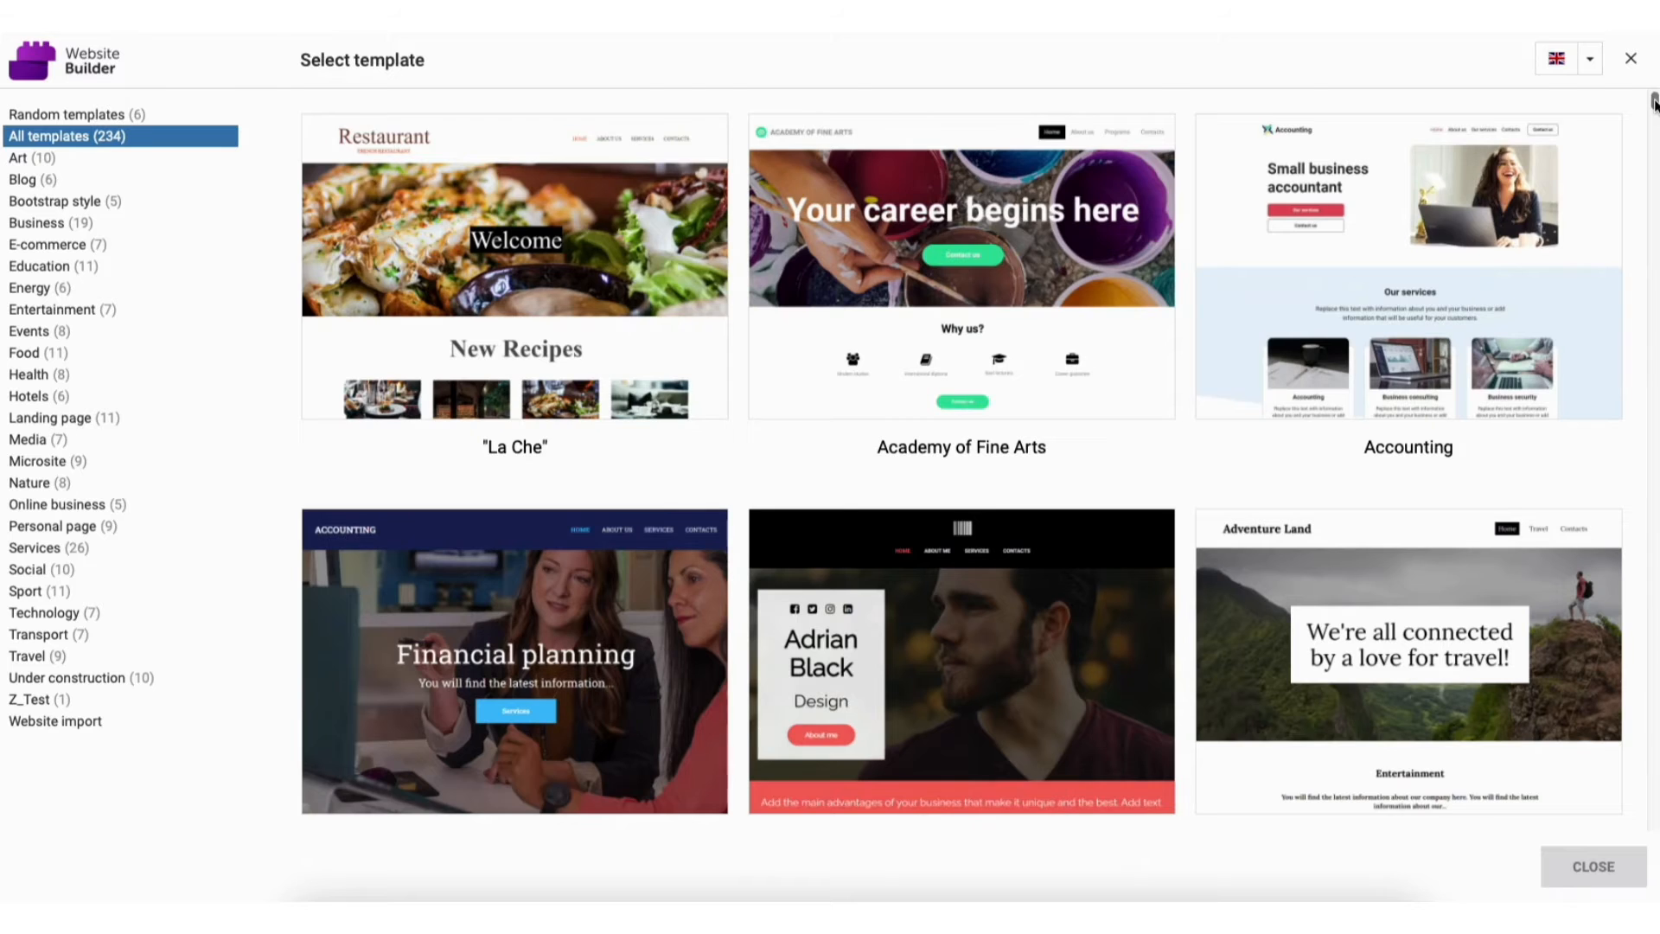
{"action": "left_click_drag", "start_coordinate": [1654, 102], "coordinate": [1654, 152]}
{"action": "mouse_move", "coordinate": [1458, 415]}
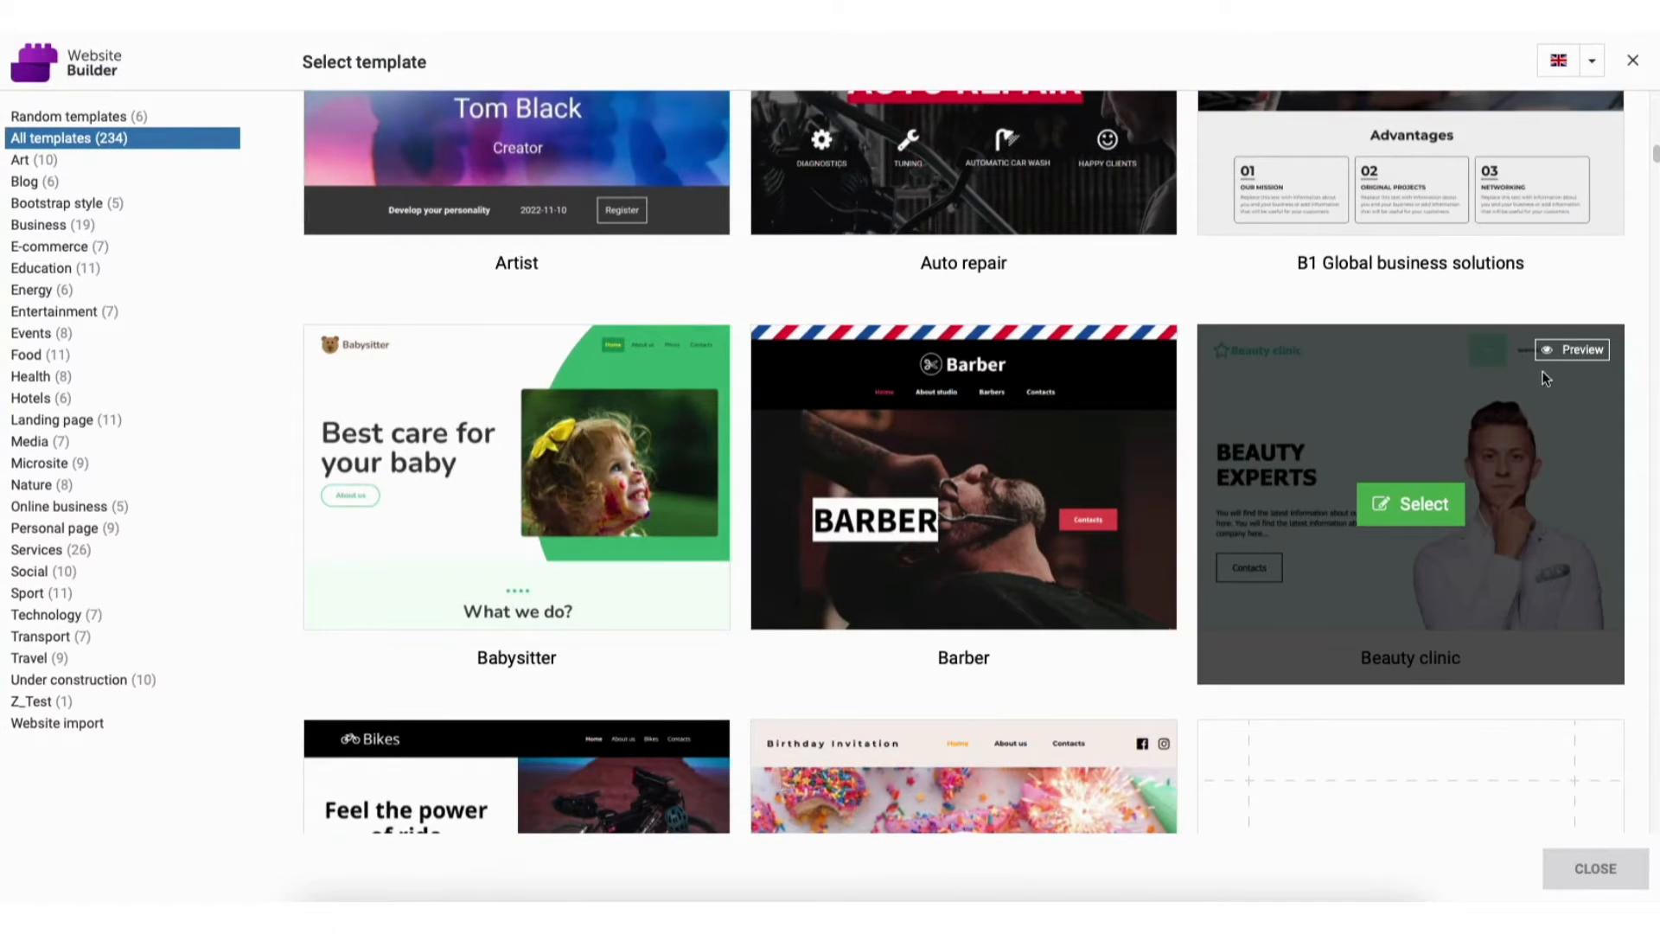
{"action": "left_click", "coordinate": [1571, 350]}
{"action": "scroll", "coordinate": [830, 466], "scroll_direction": "down", "scroll_amount": 5}
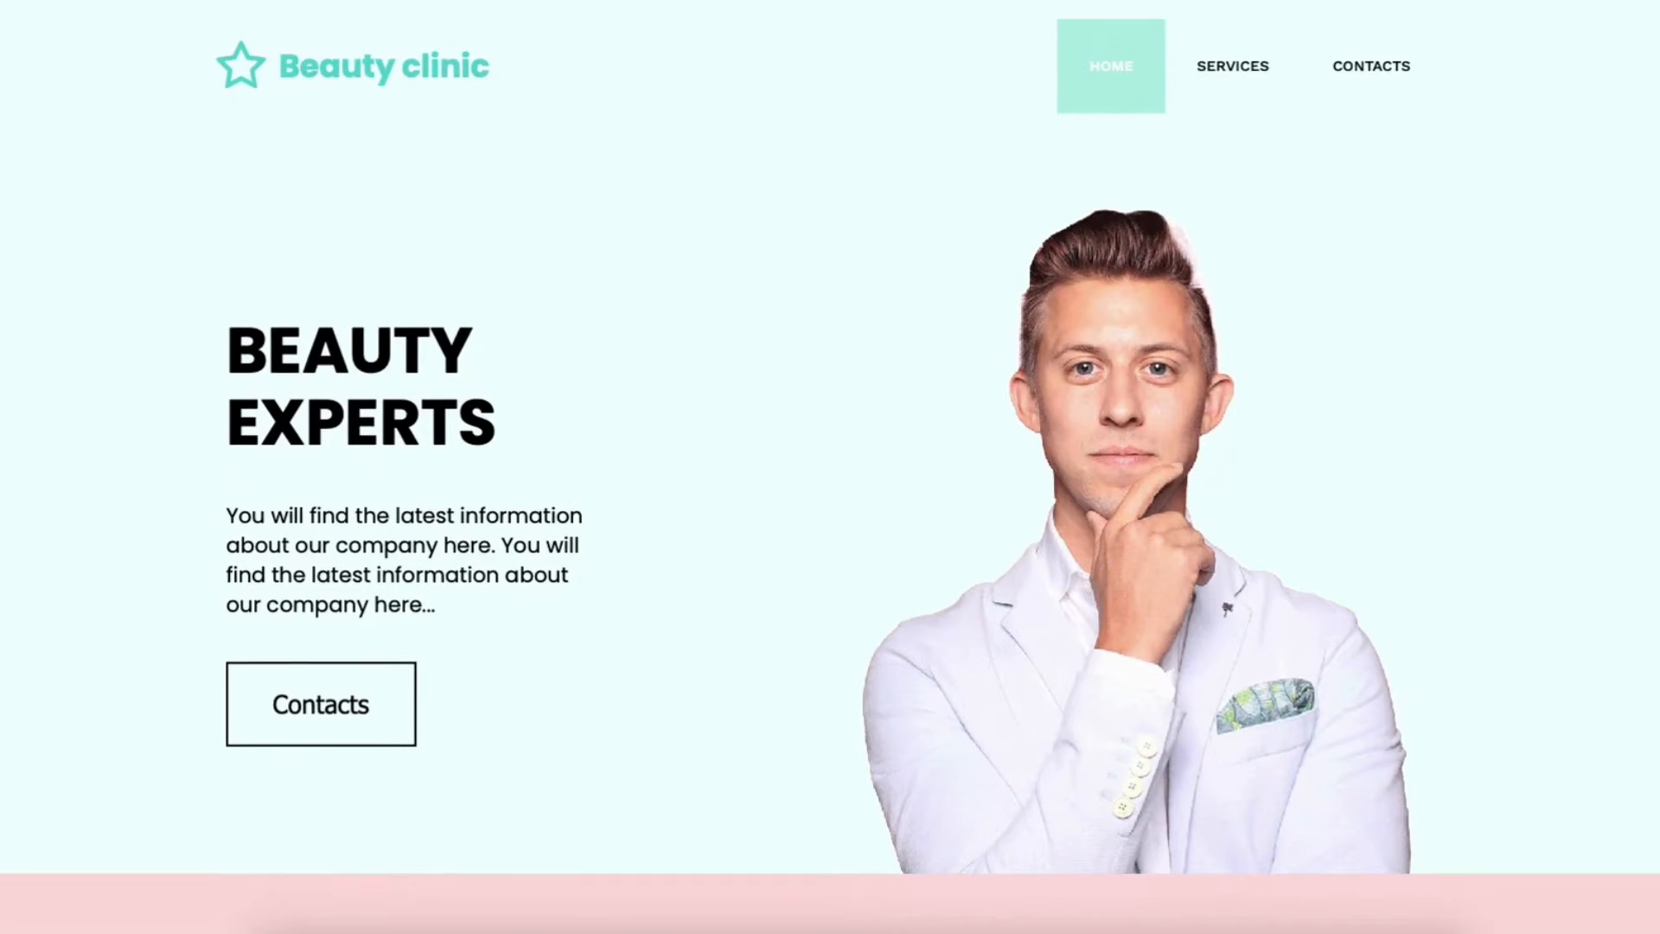
{"action": "scroll", "coordinate": [830, 466], "scroll_direction": "down", "scroll_amount": 8}
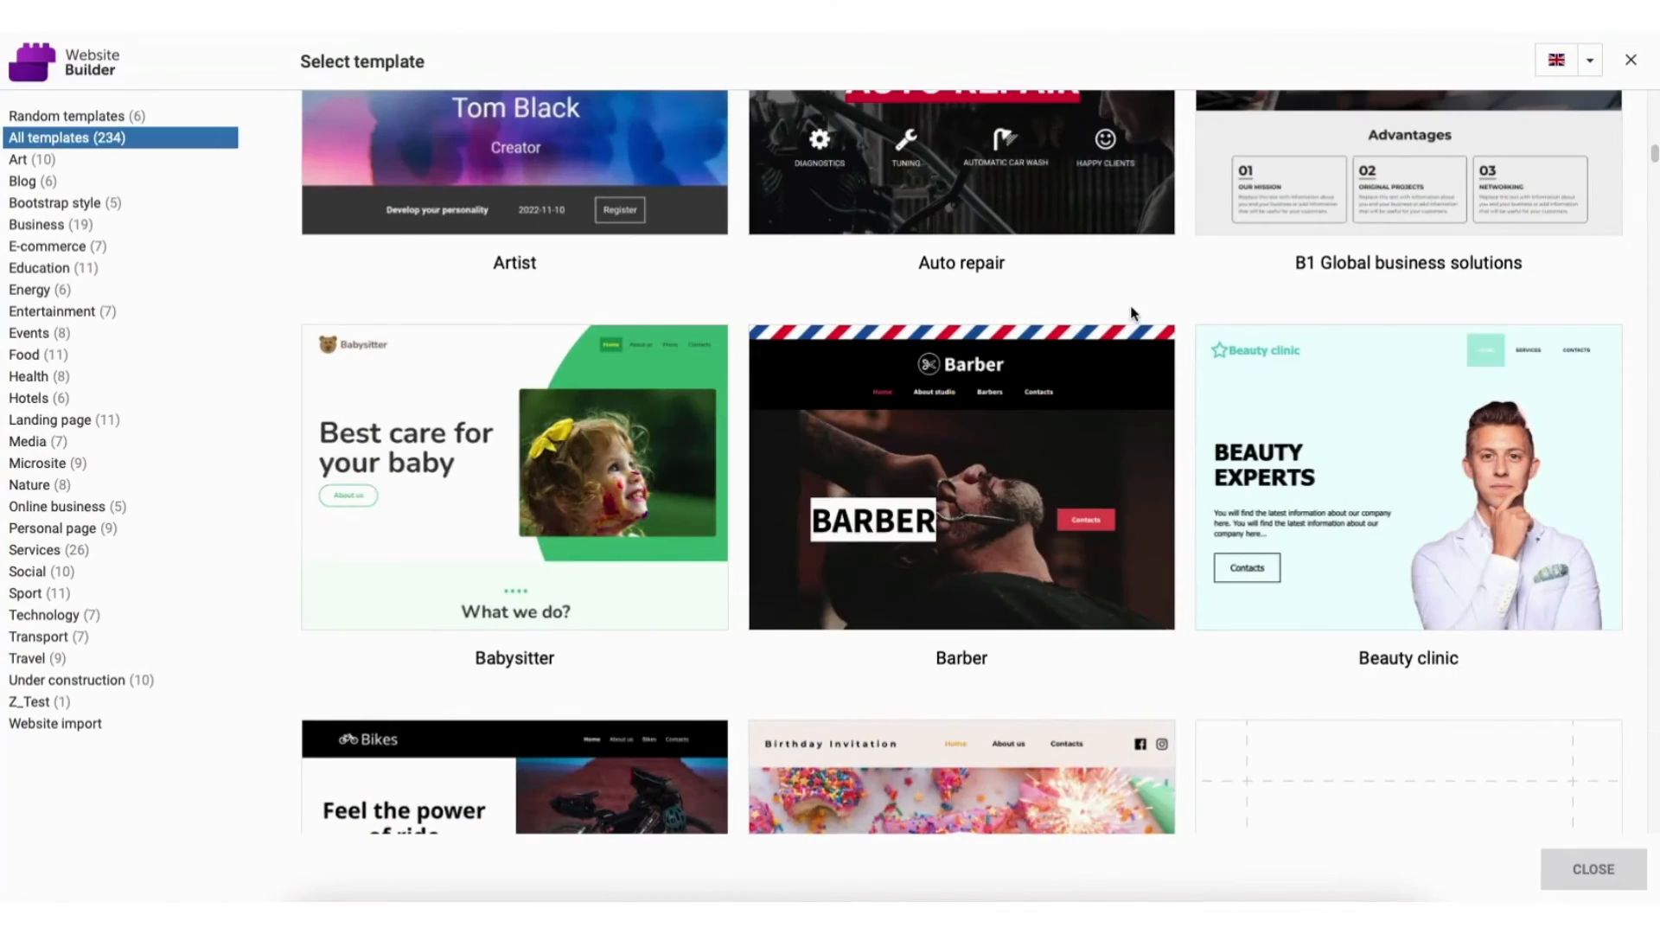
- Try to select the Barber template and browse the templates in the E-commerce category
{"action": "mouse_move", "coordinate": [983, 477]}
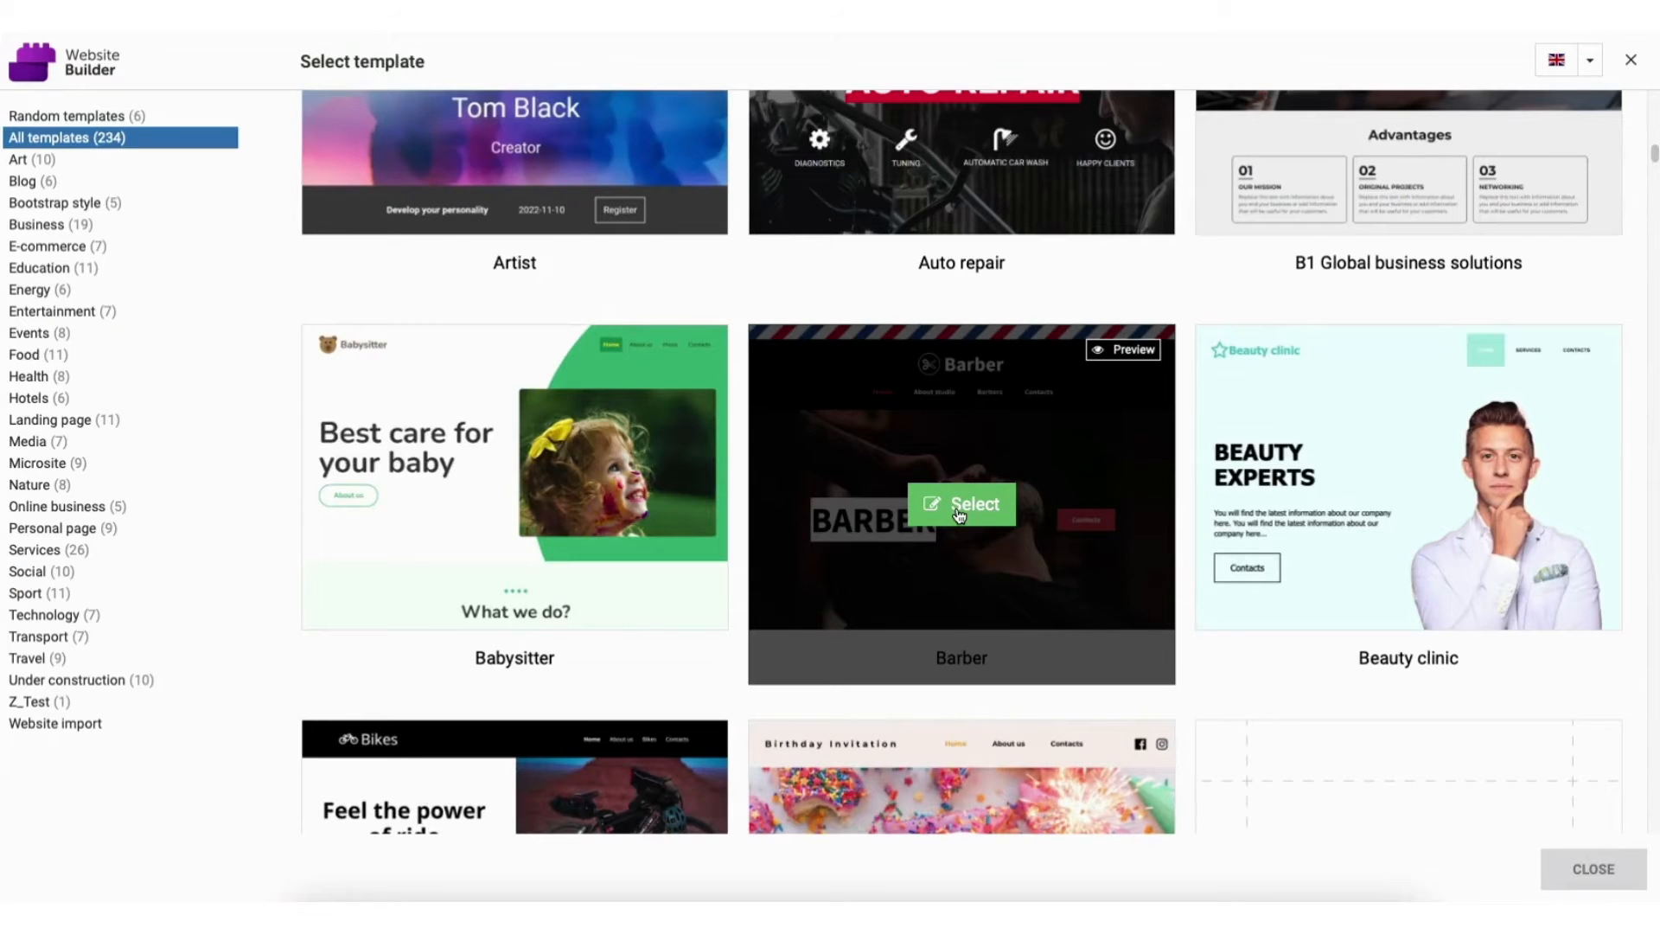
{"action": "left_click", "coordinate": [960, 510]}
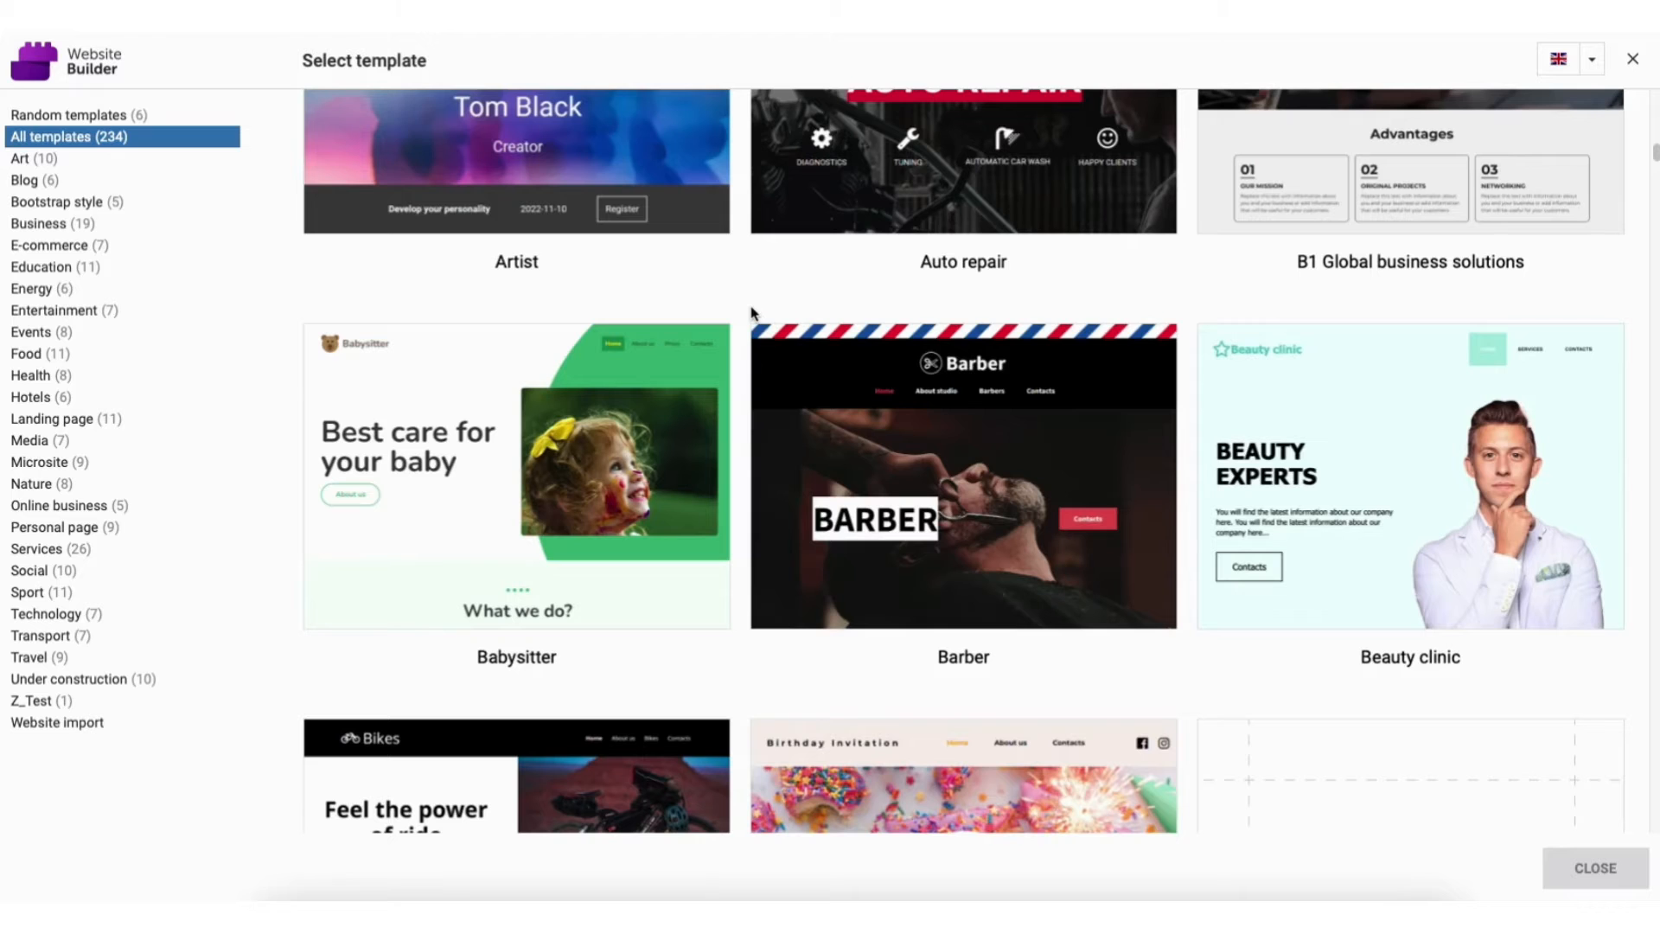
{"action": "left_click", "coordinate": [35, 248]}
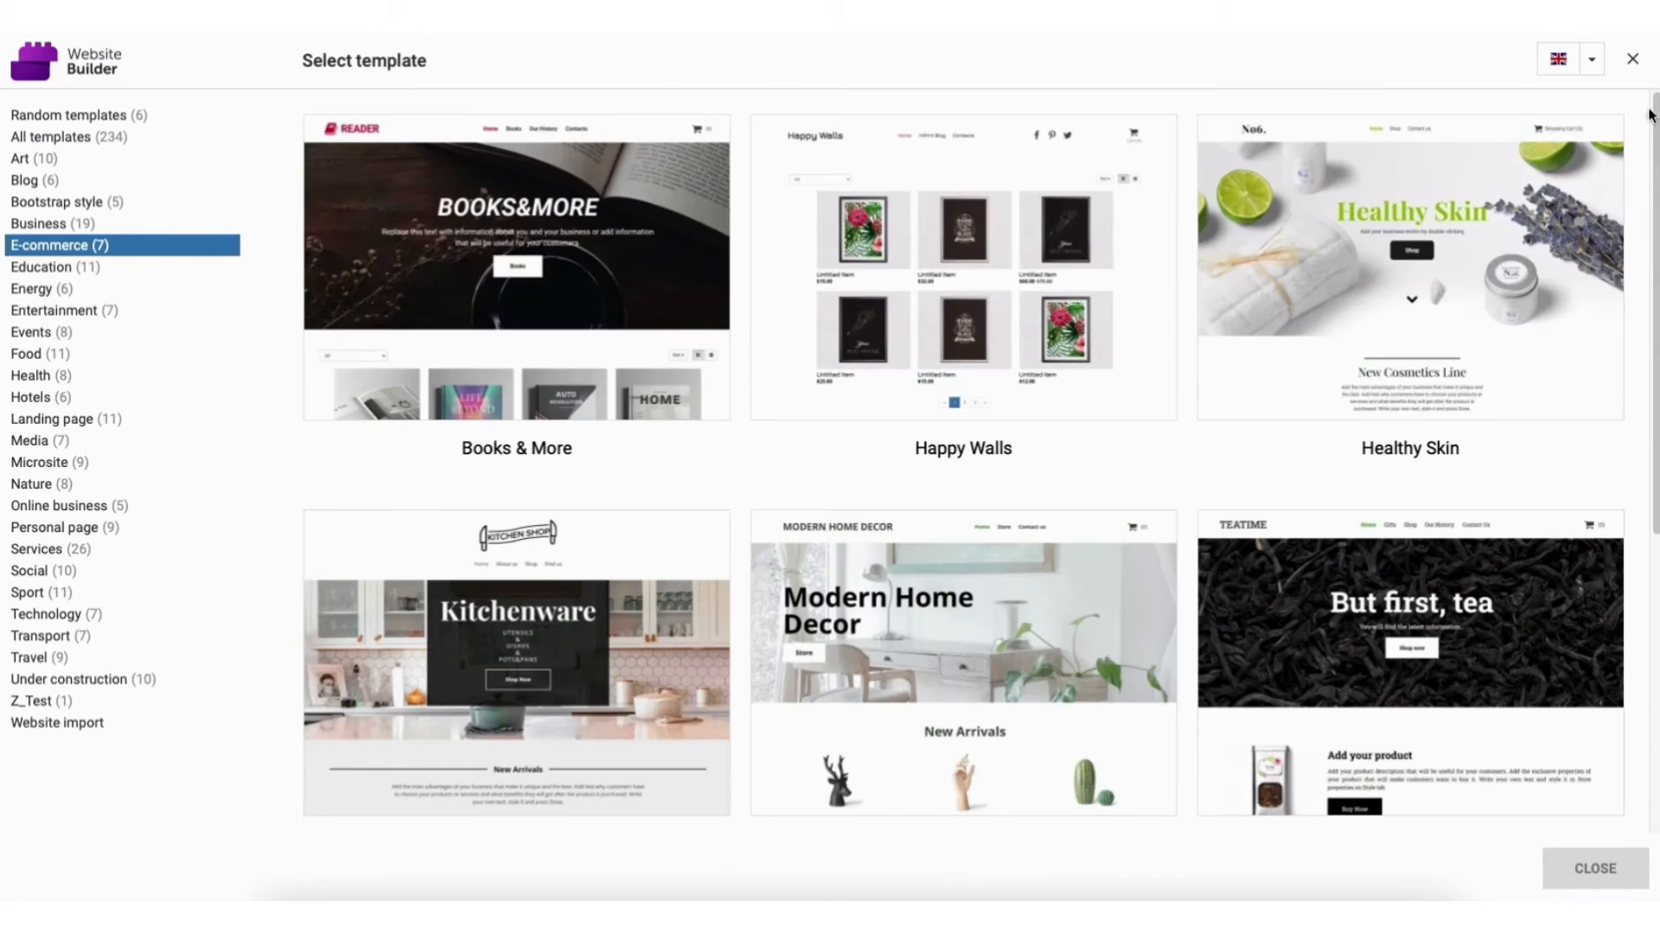
{"action": "left_click_drag", "start_coordinate": [1655, 113], "coordinate": [1655, 353]}
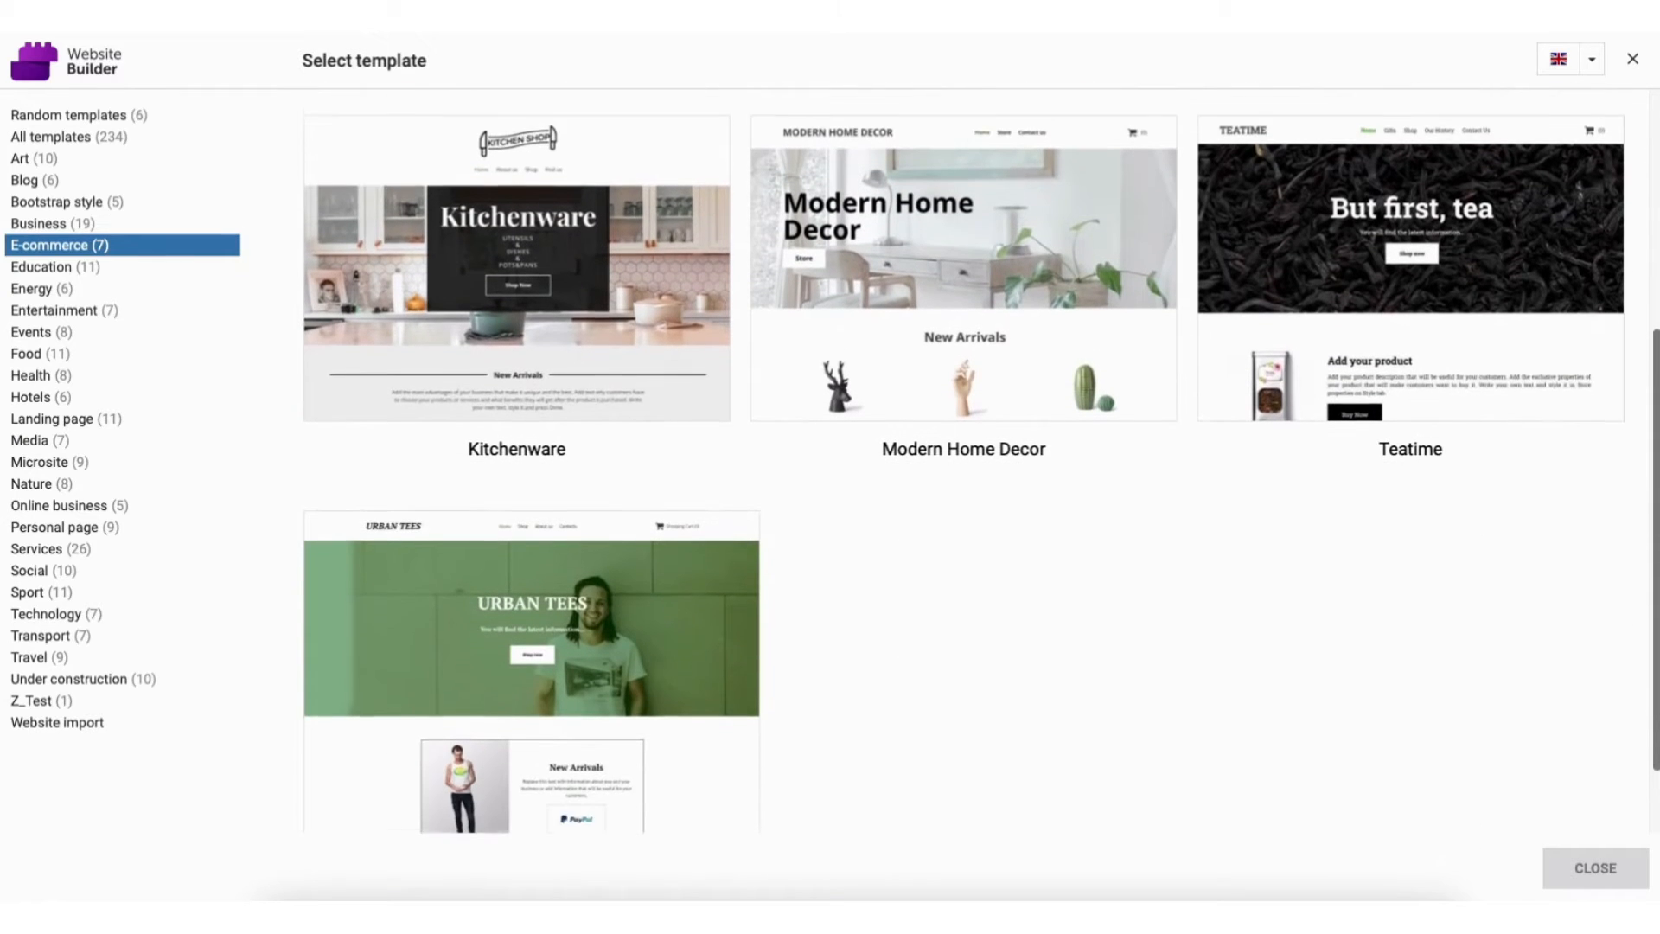
- Browse the random templates and website import option, and select the Window cleaning service template from the Services category
{"action": "left_click", "coordinate": [114, 117]}
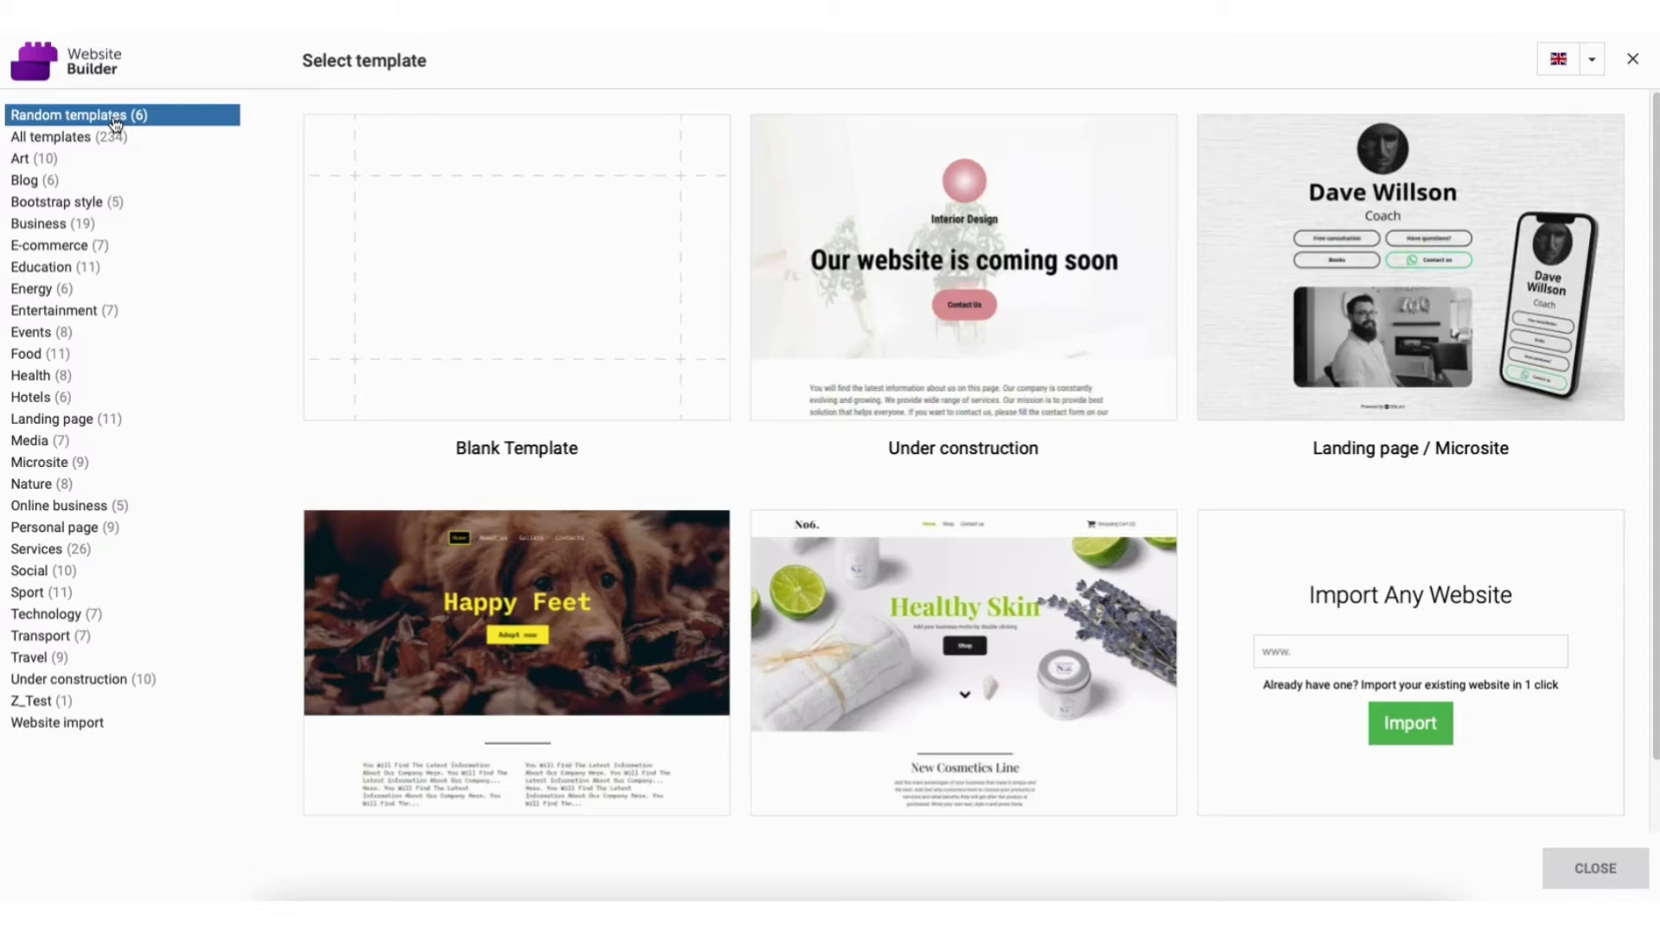
{"action": "mouse_move", "coordinate": [442, 295]}
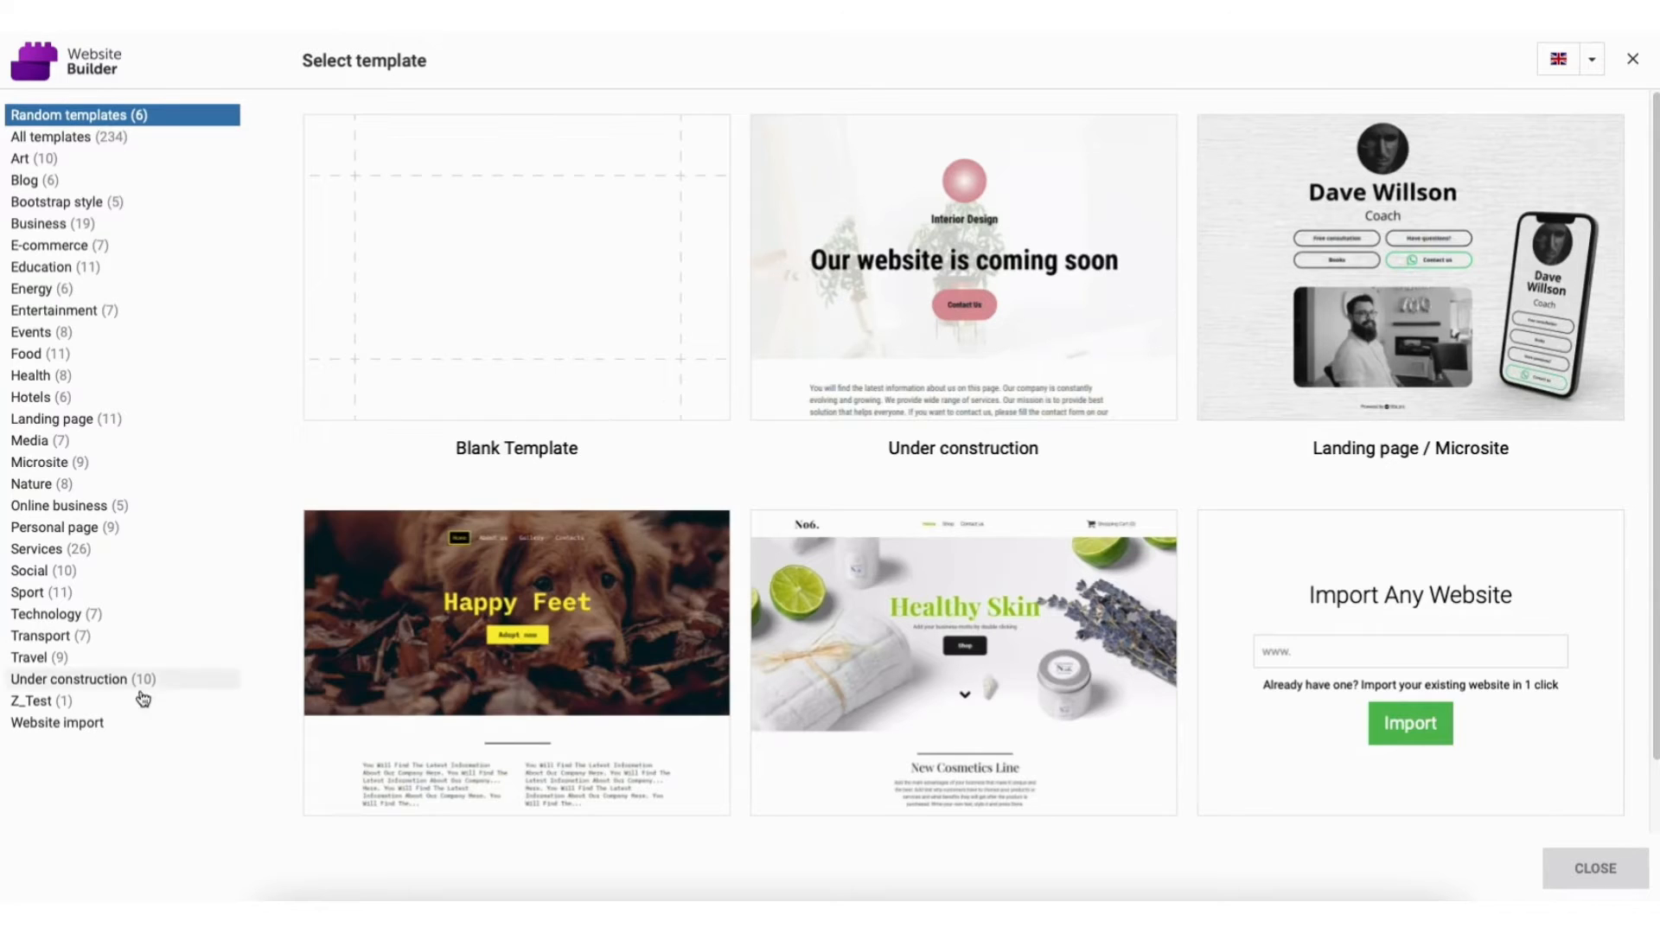
{"action": "left_click", "coordinate": [83, 732]}
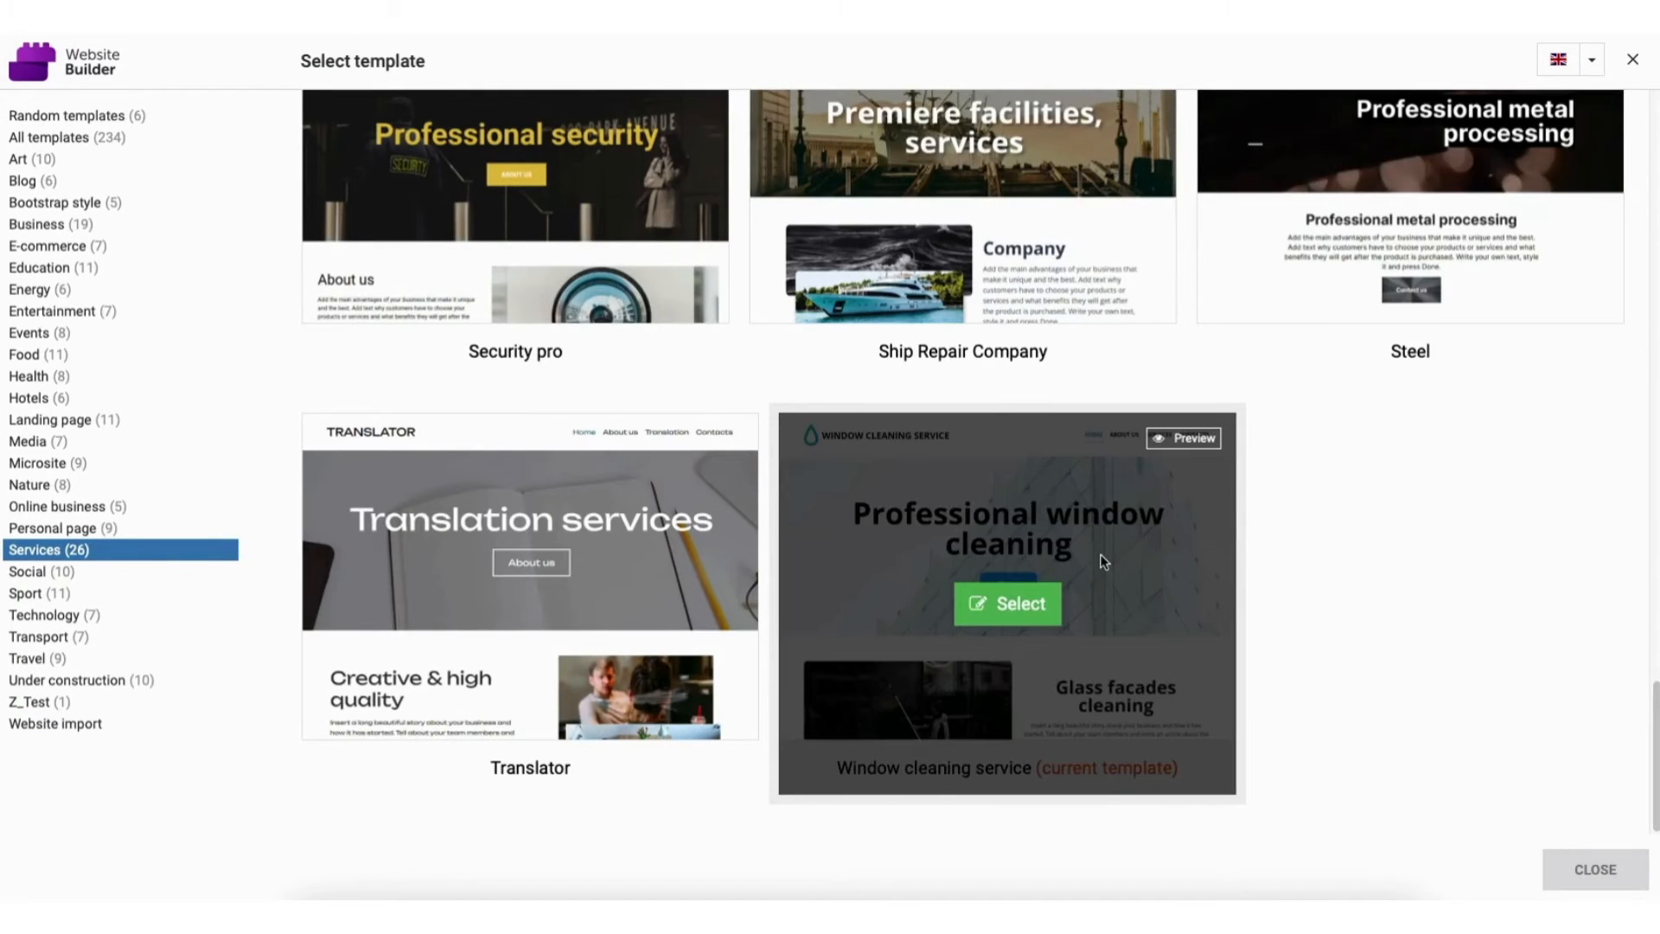
{"action": "left_click", "coordinate": [1005, 604]}
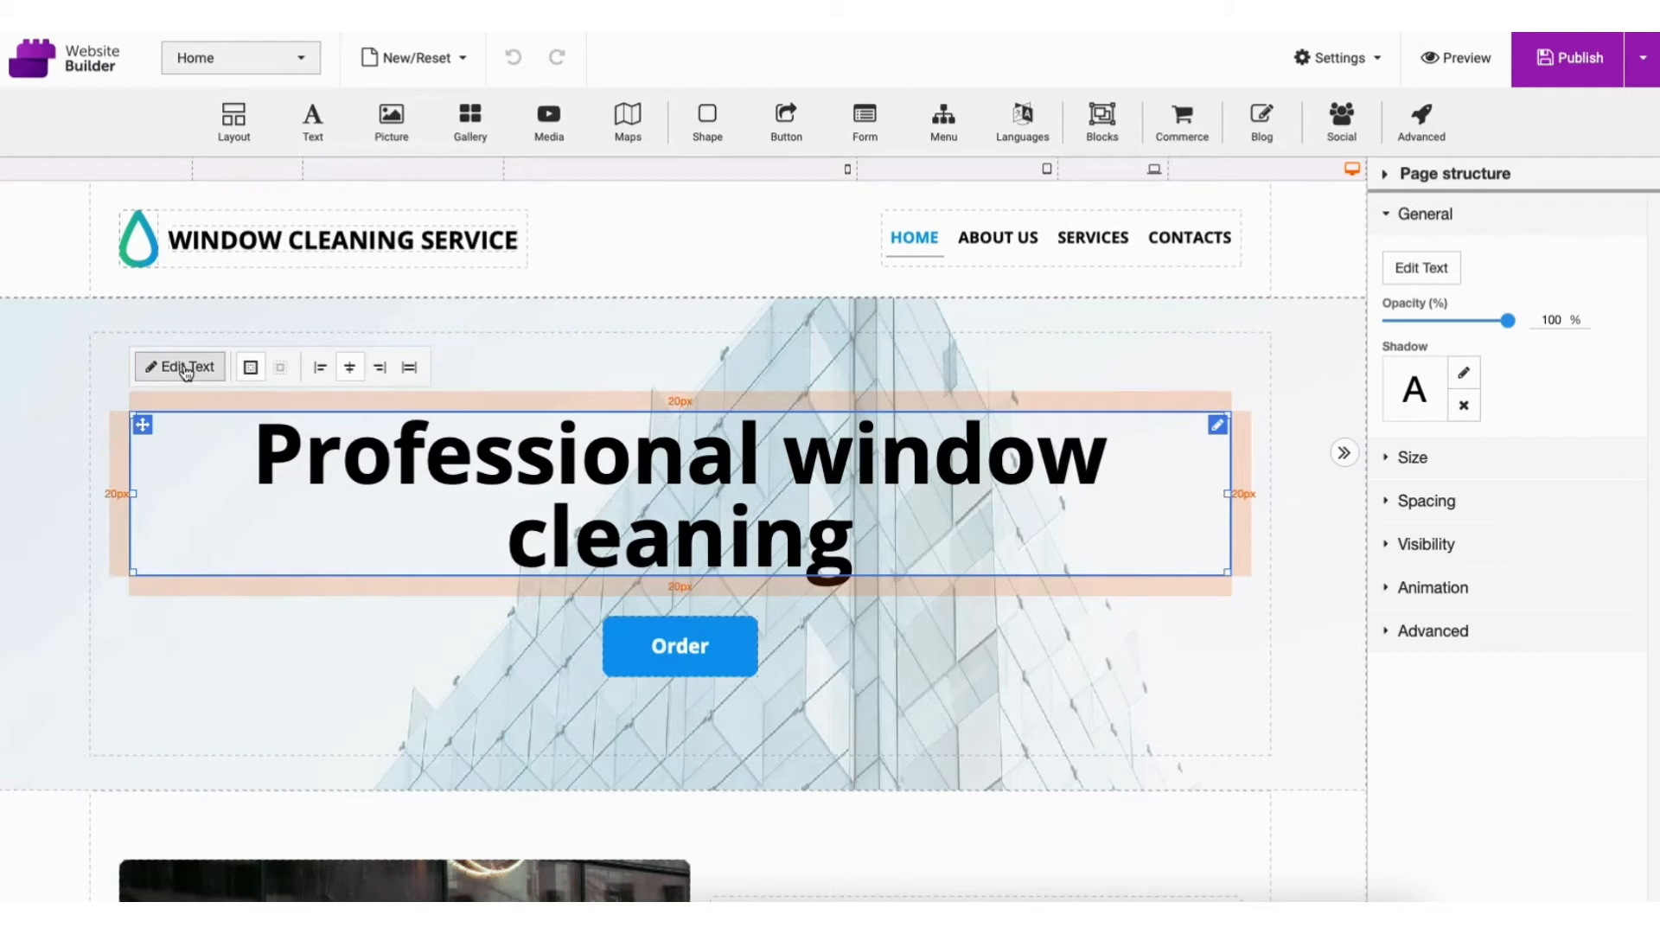
- Replace the home page's main heading "Professional window cleaning" with "MY DEMO WEBSITE"
{"action": "double_click", "coordinate": [372, 455]}
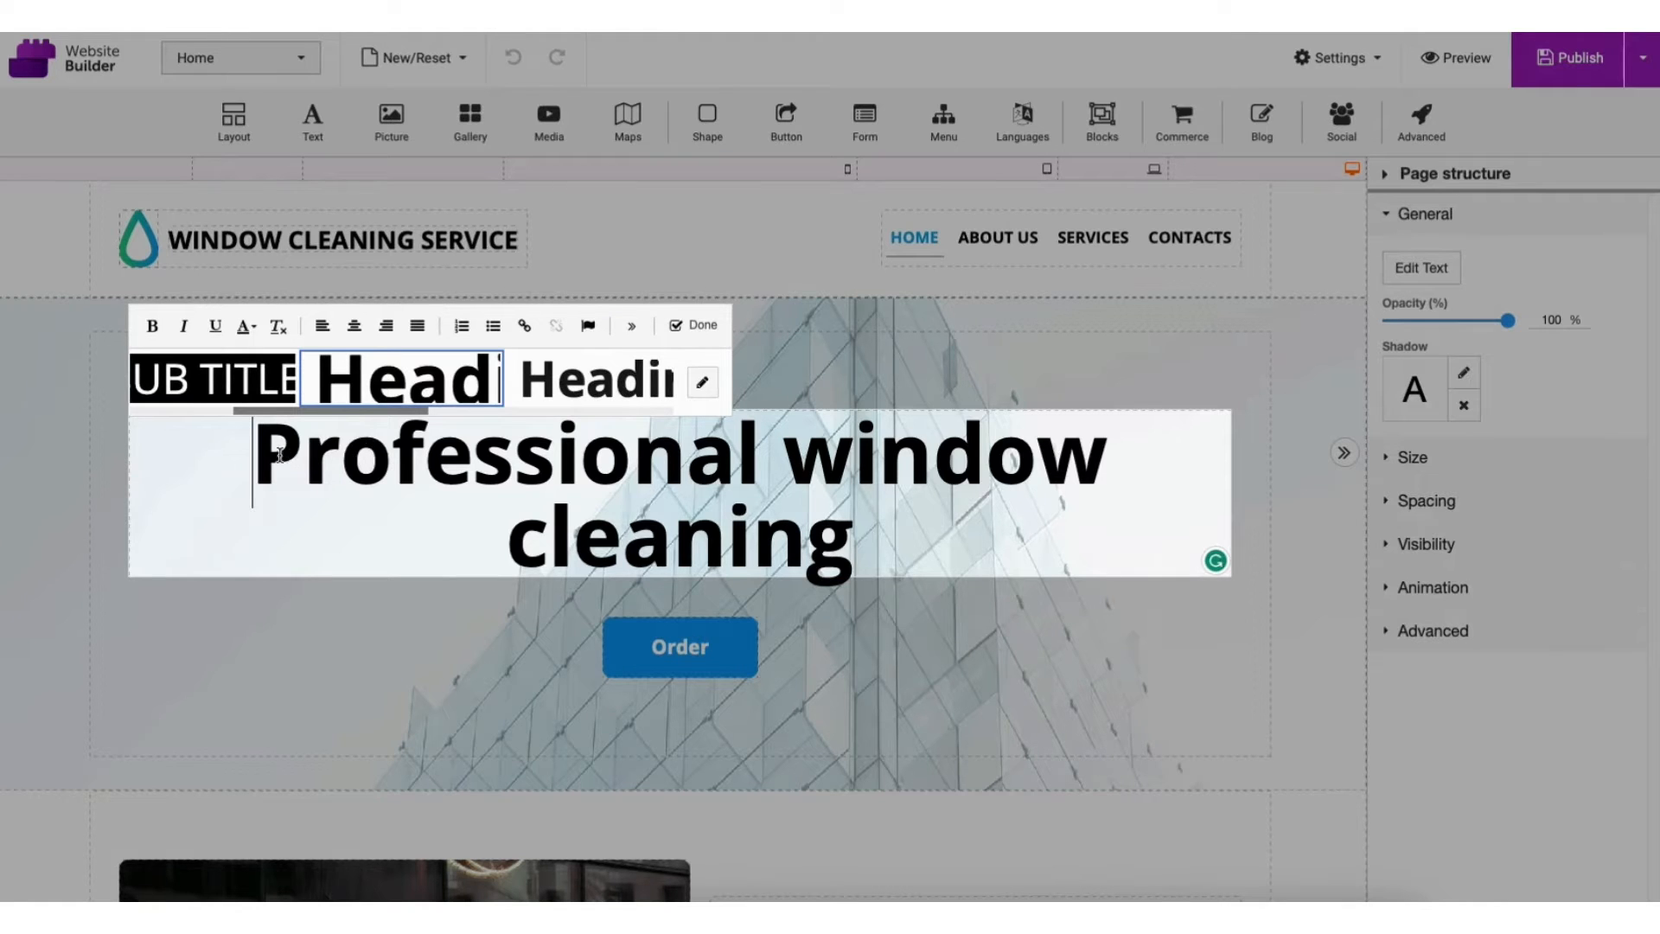
{"action": "left_click_drag", "start_coordinate": [247, 458], "coordinate": [909, 507]}
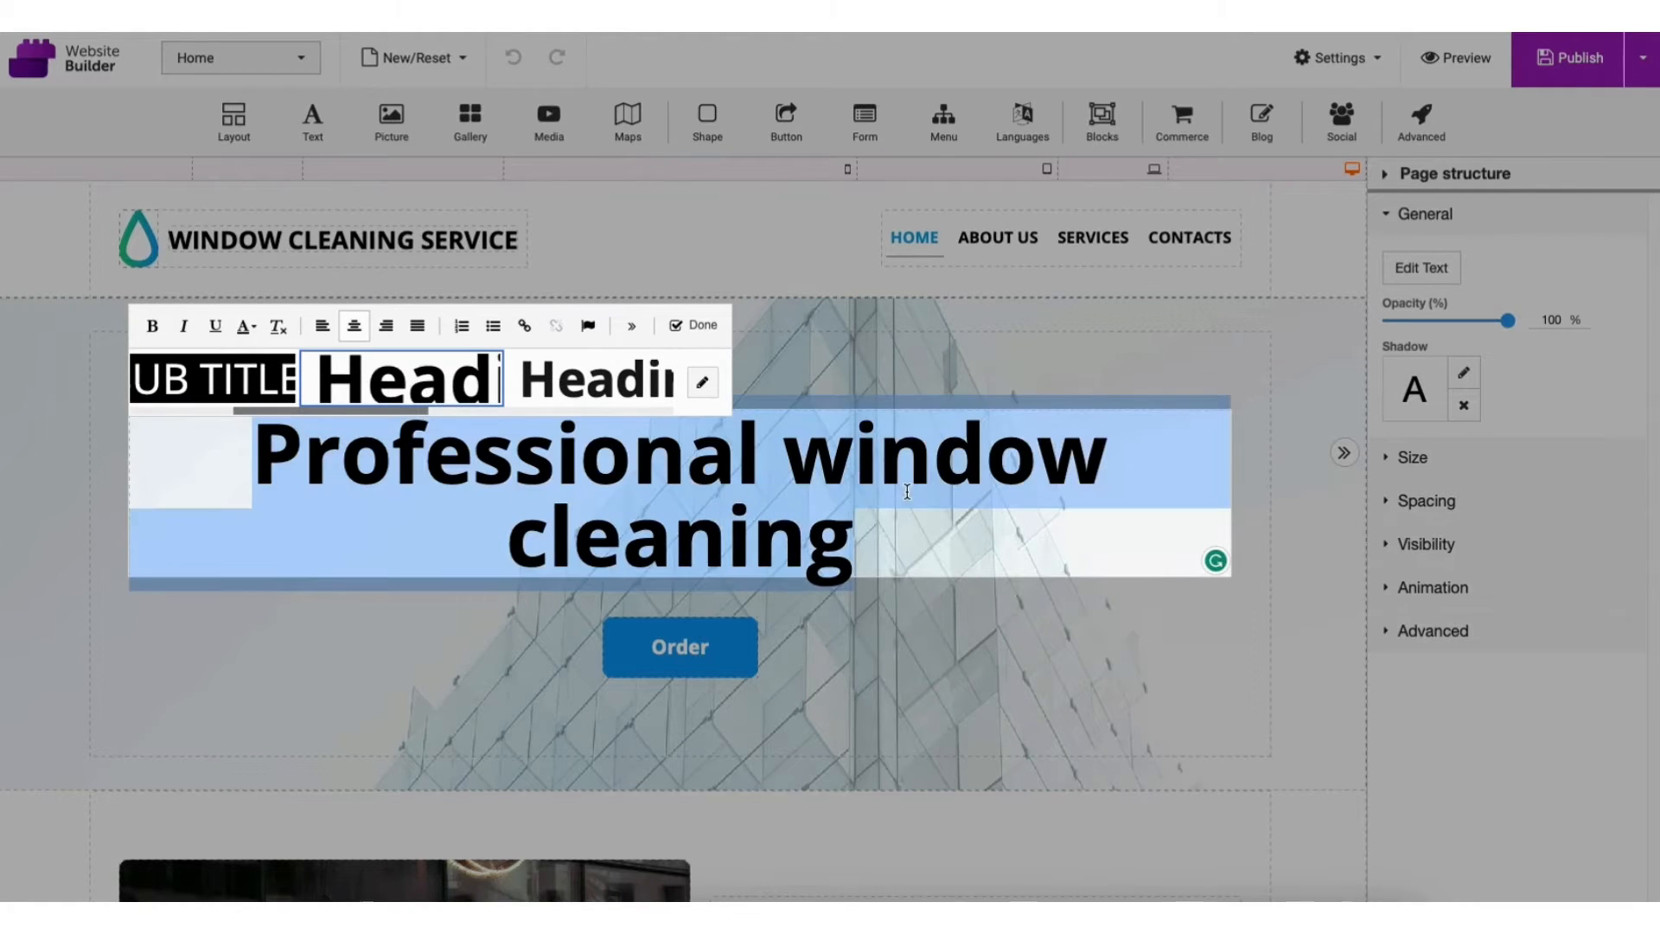
{"action": "type", "text": "MY DEMO WEB"}
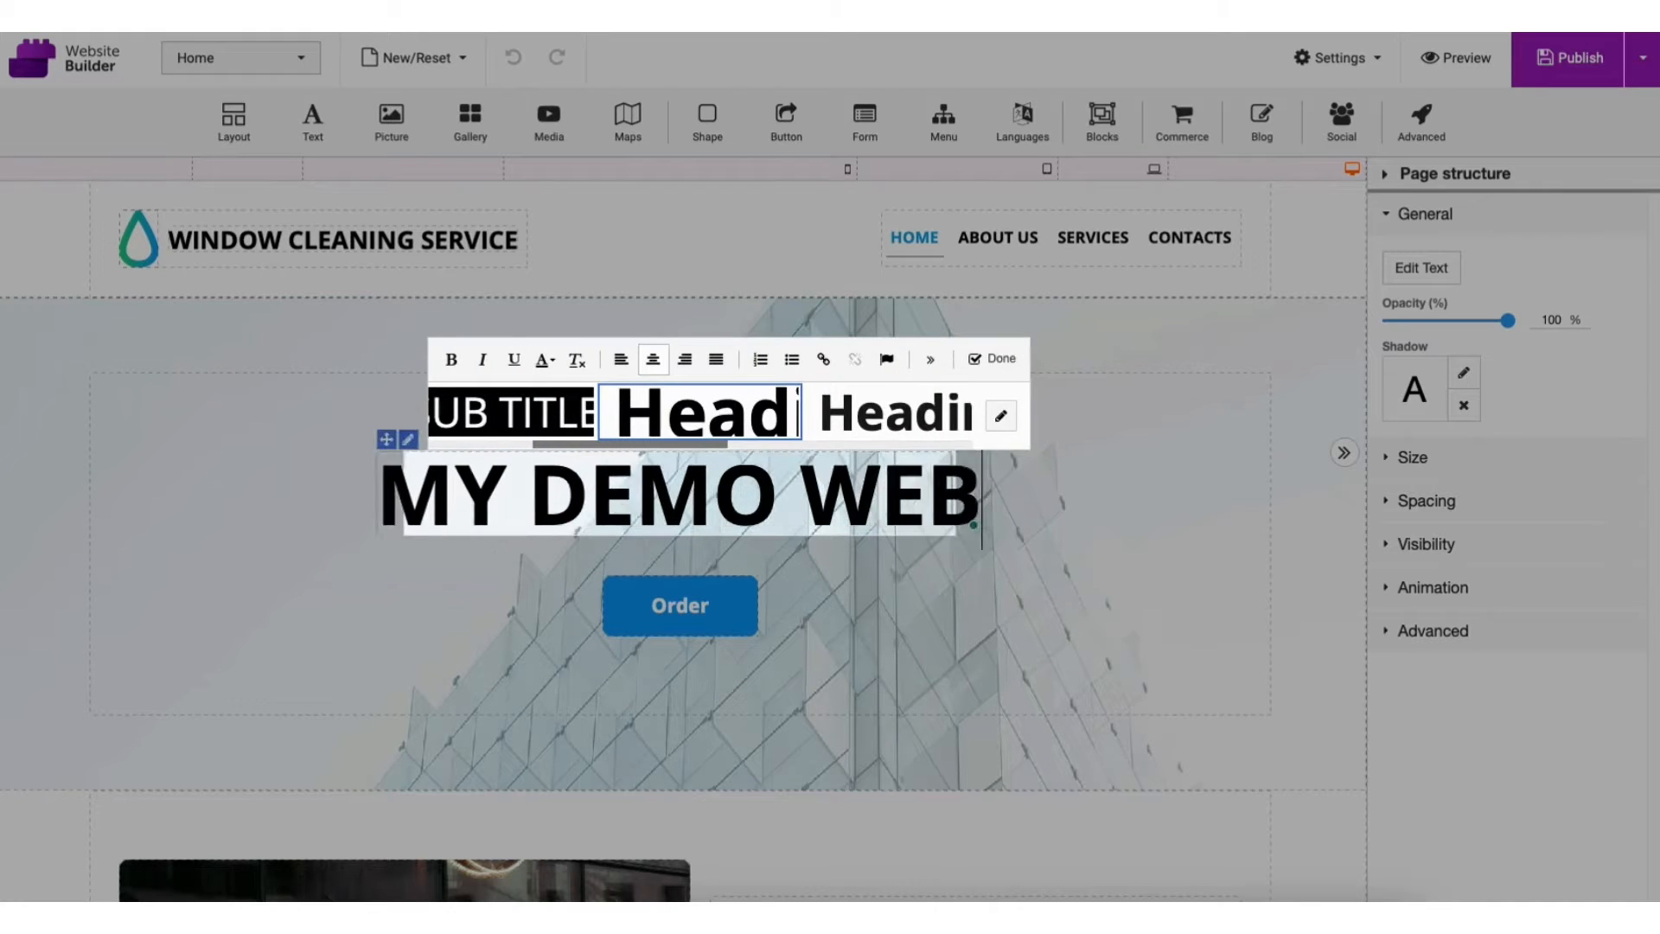
{"action": "type", "text": "SITE"}
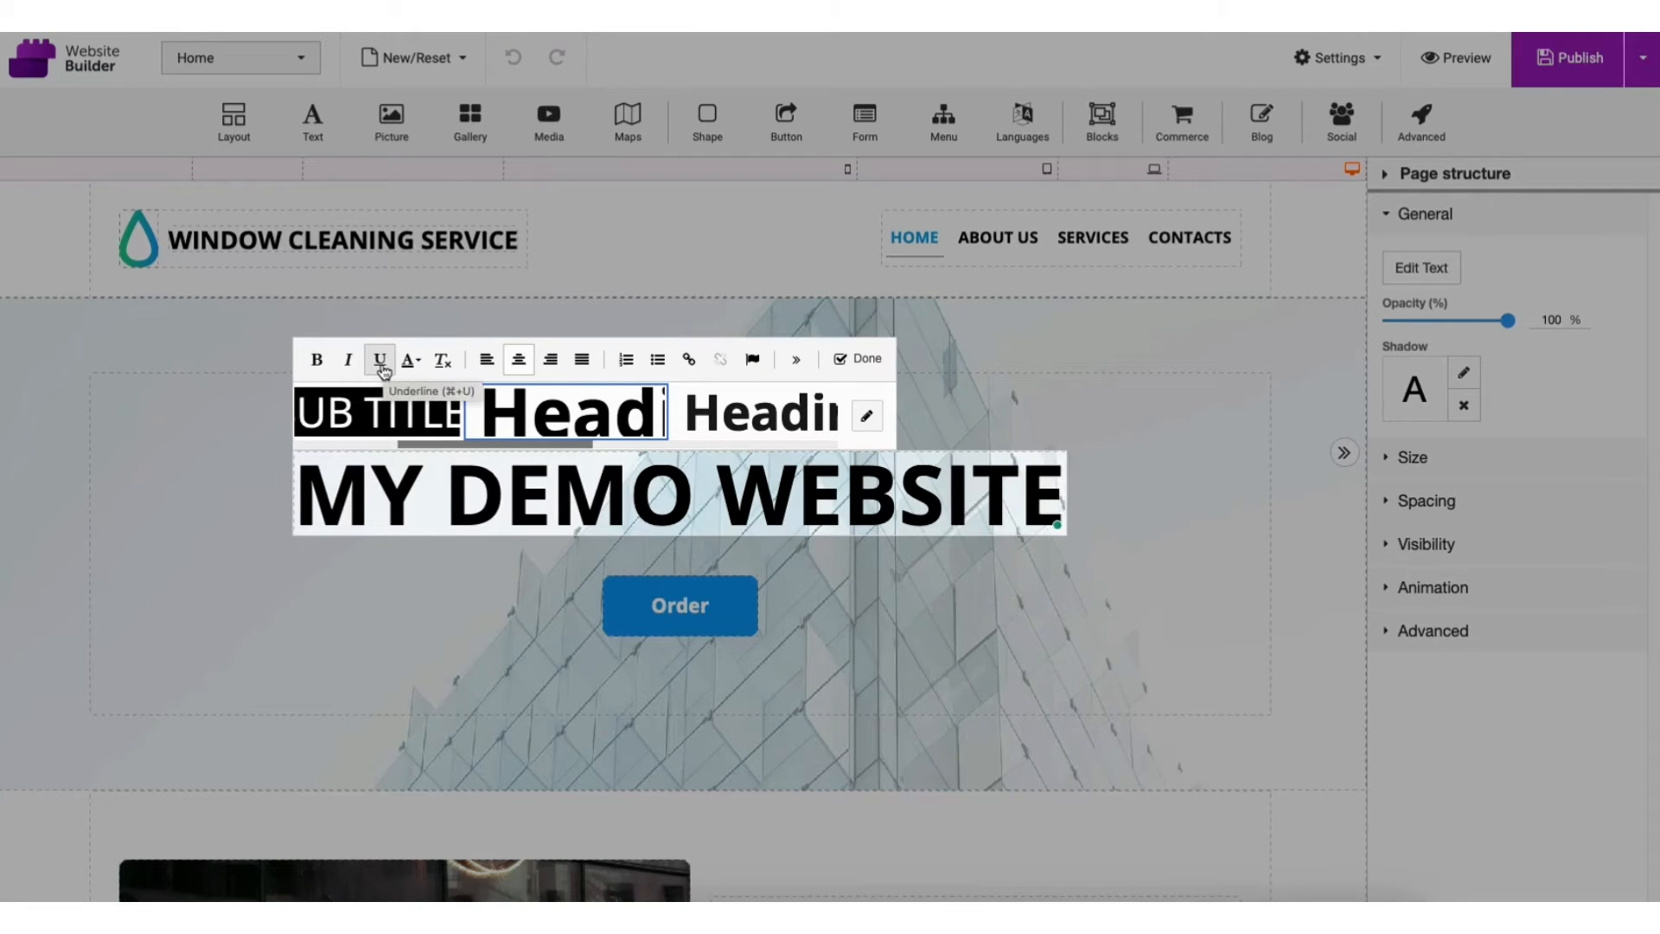
- Try the red text colour D52C2C on the main heading and undo the colour change
{"action": "left_click", "coordinate": [410, 363]}
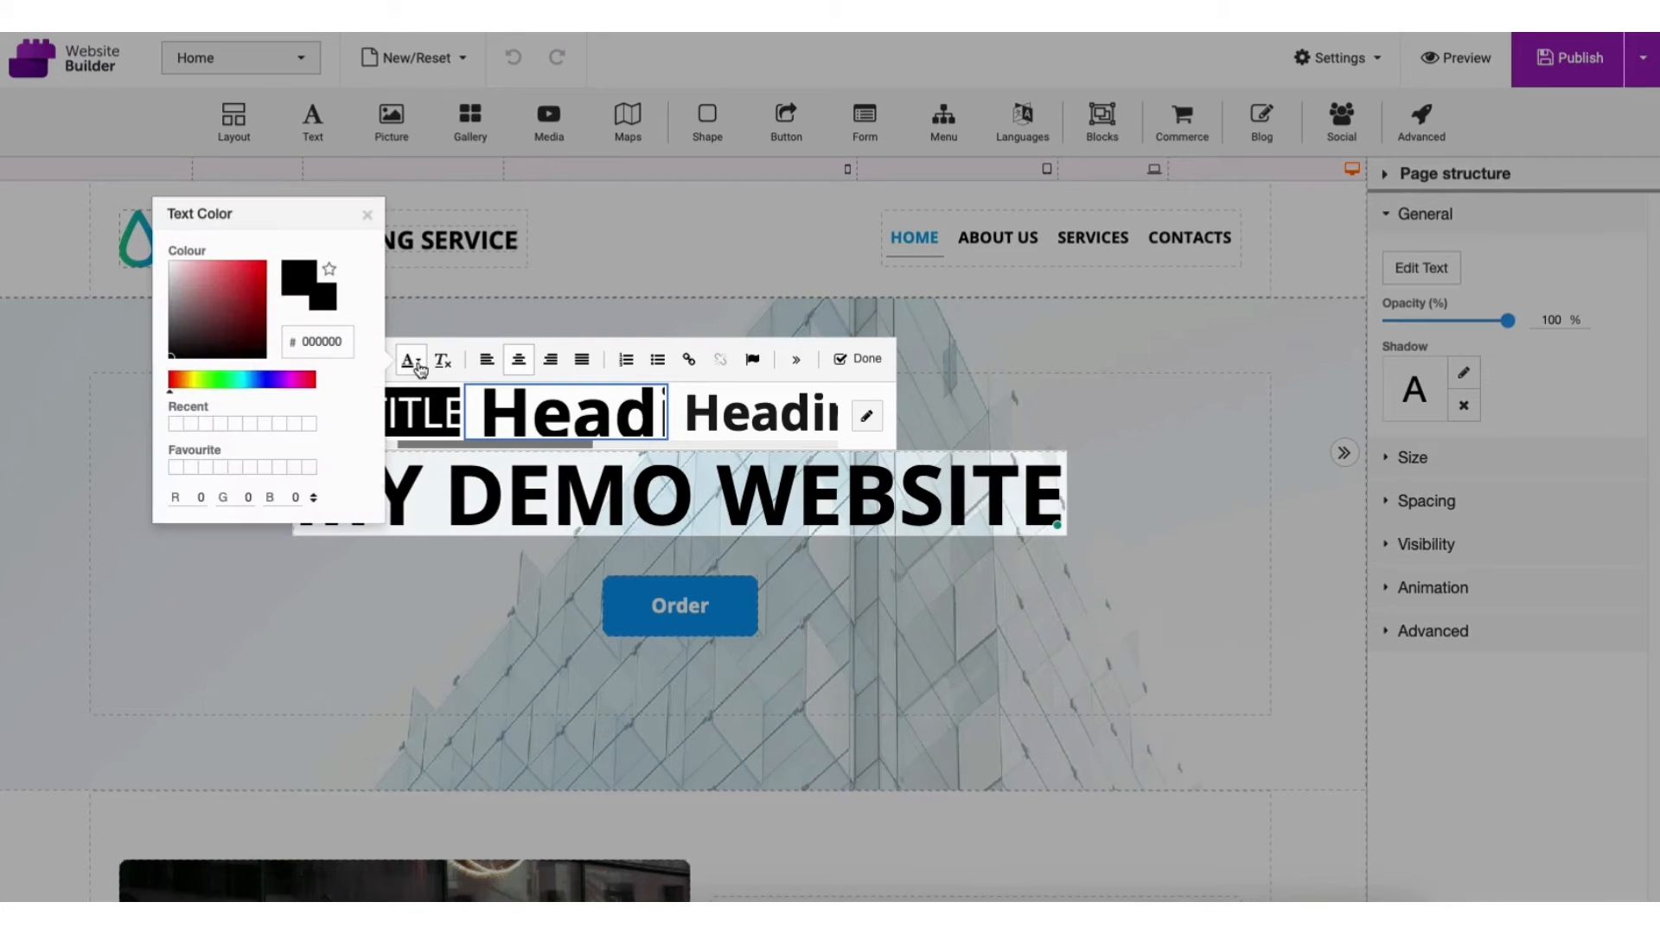
{"action": "left_click_drag", "start_coordinate": [235, 312], "coordinate": [247, 278]}
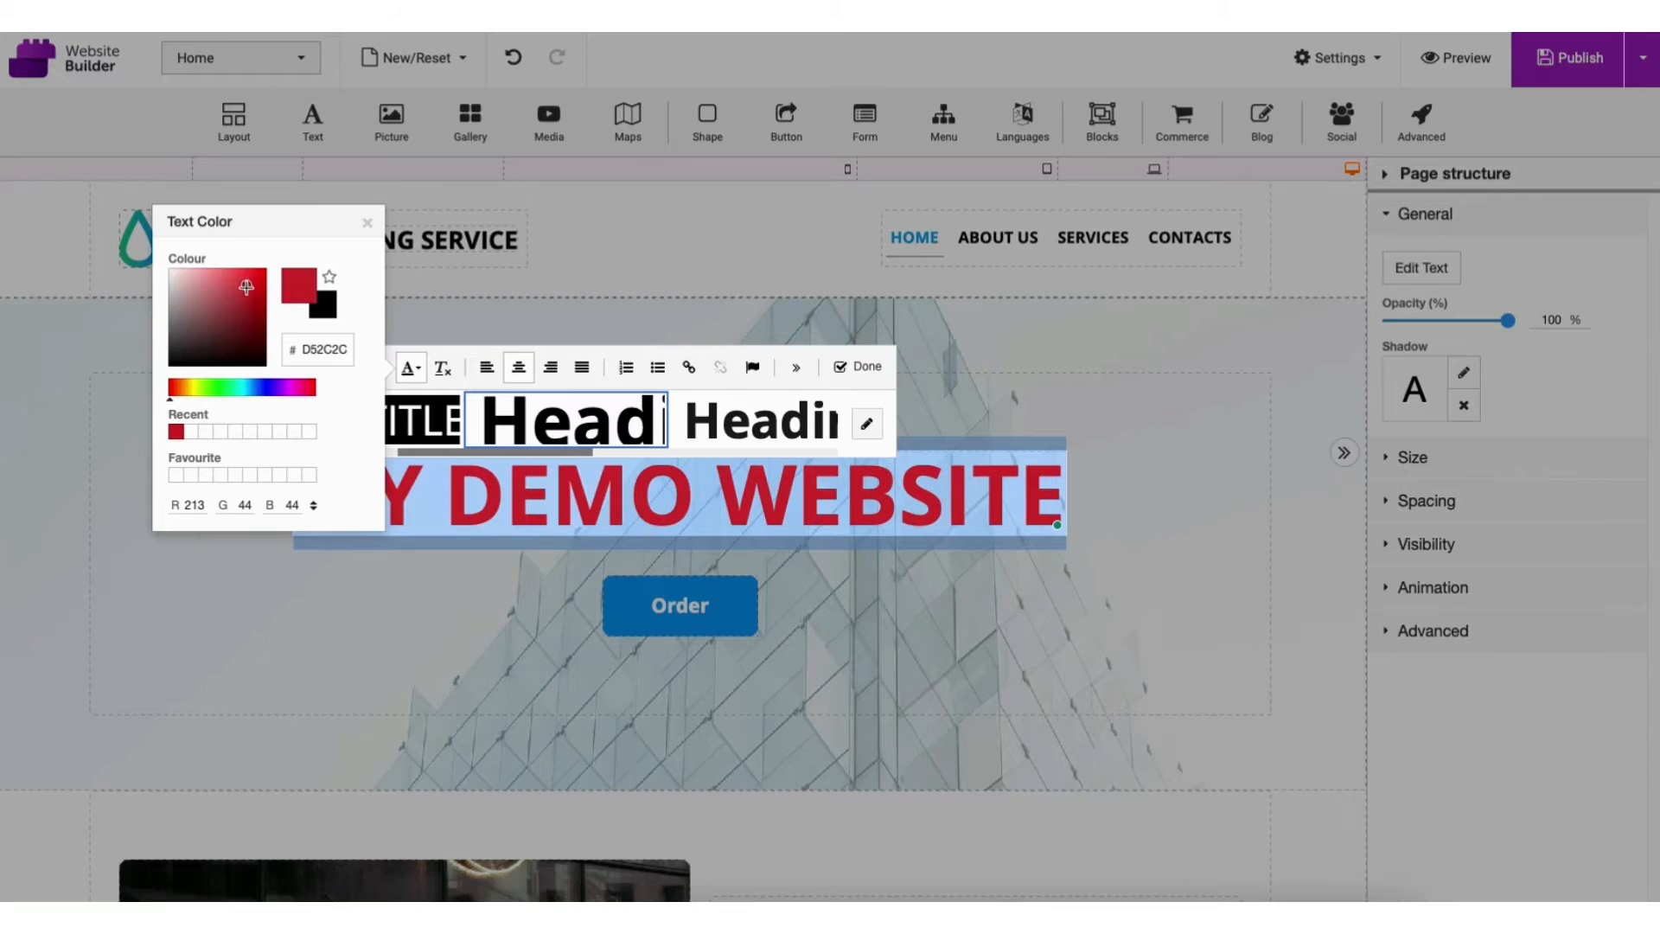
{"action": "key", "text": "ctrl+z"}
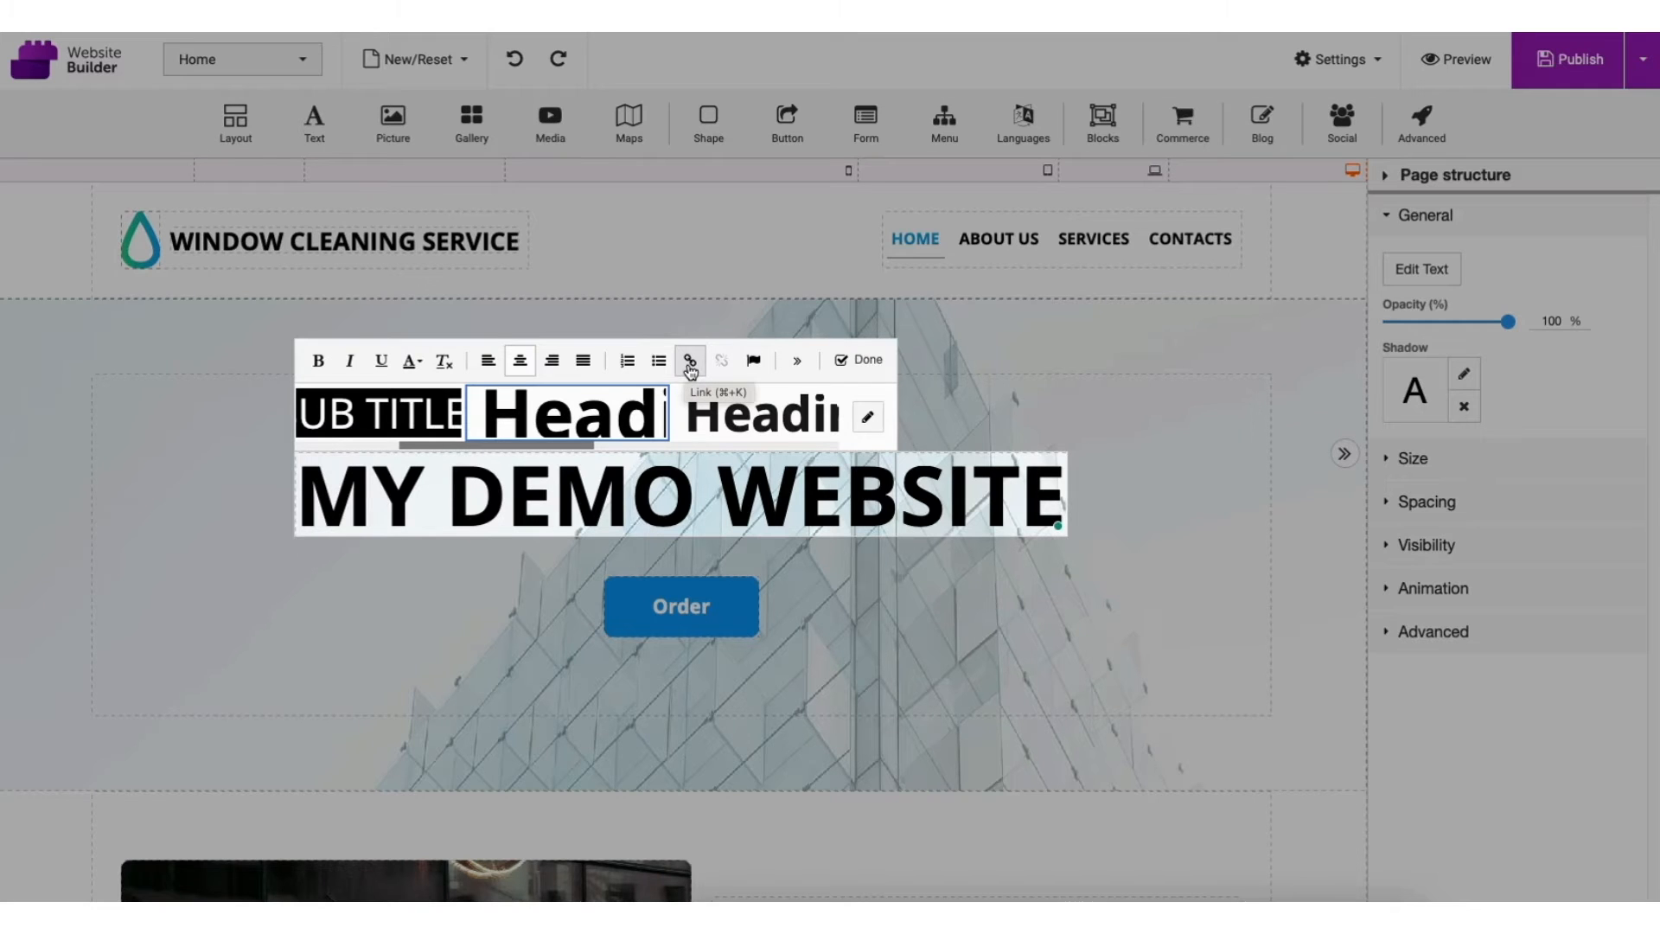
- Examine the Heading 1 style settings, including the font list and the font editor, and apply the style as it is
{"action": "left_click", "coordinate": [867, 421]}
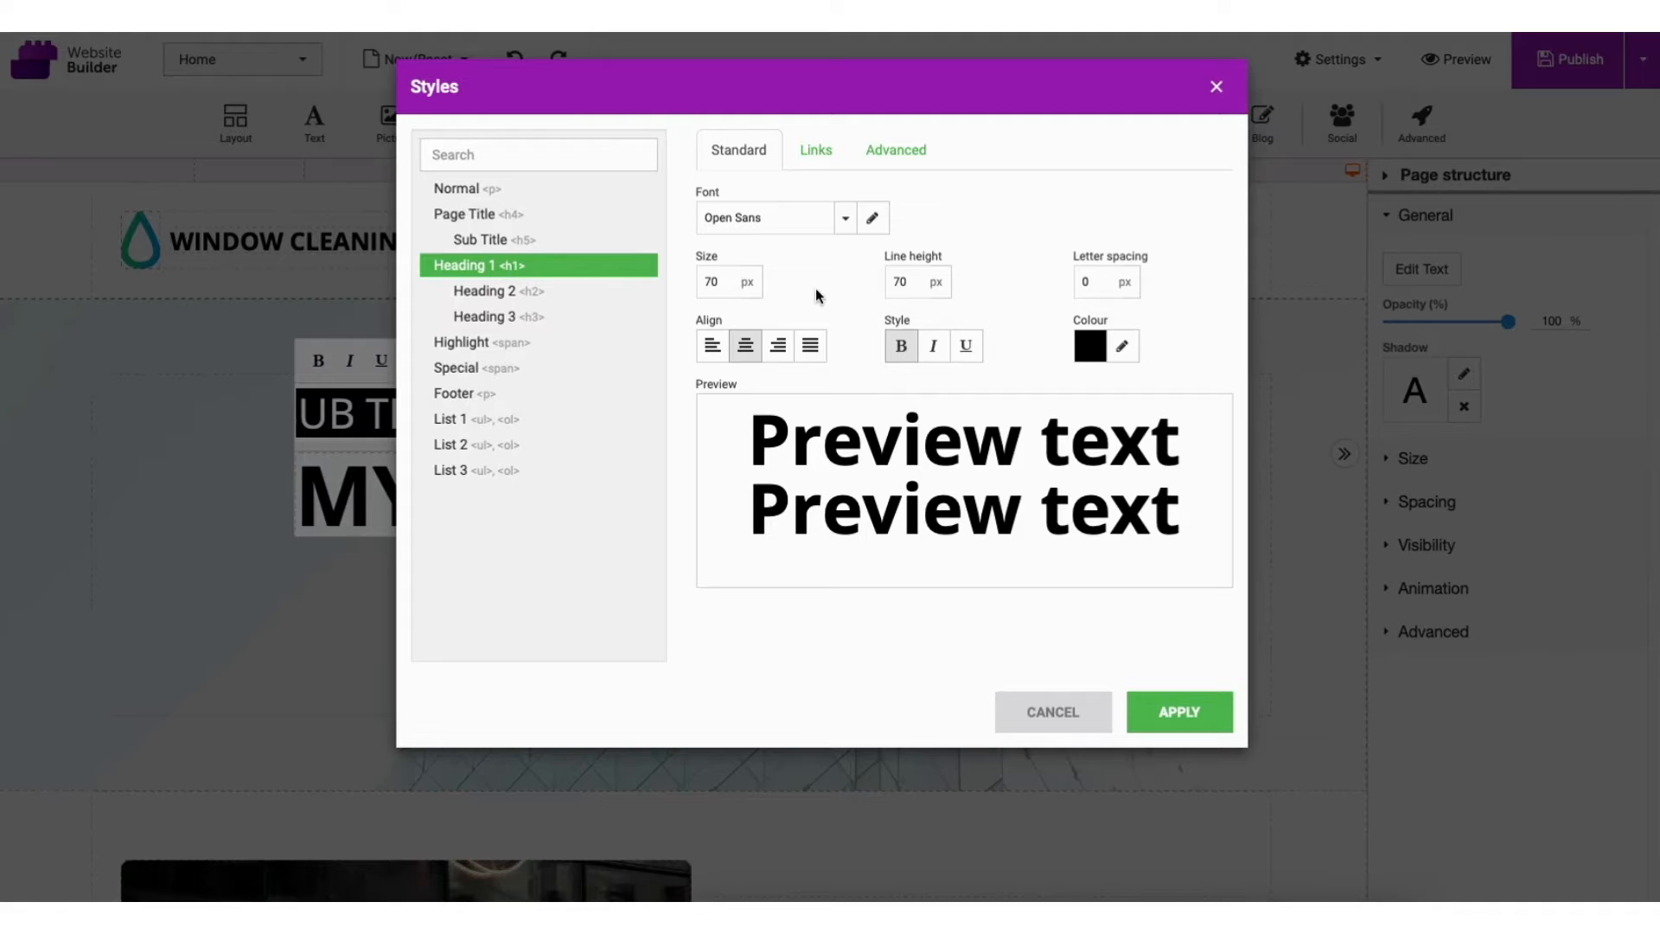
{"action": "left_click", "coordinate": [845, 221]}
{"action": "left_click_drag", "start_coordinate": [853, 458], "coordinate": [844, 320]}
{"action": "scroll", "coordinate": [843, 320], "scroll_direction": "down", "scroll_amount": 5}
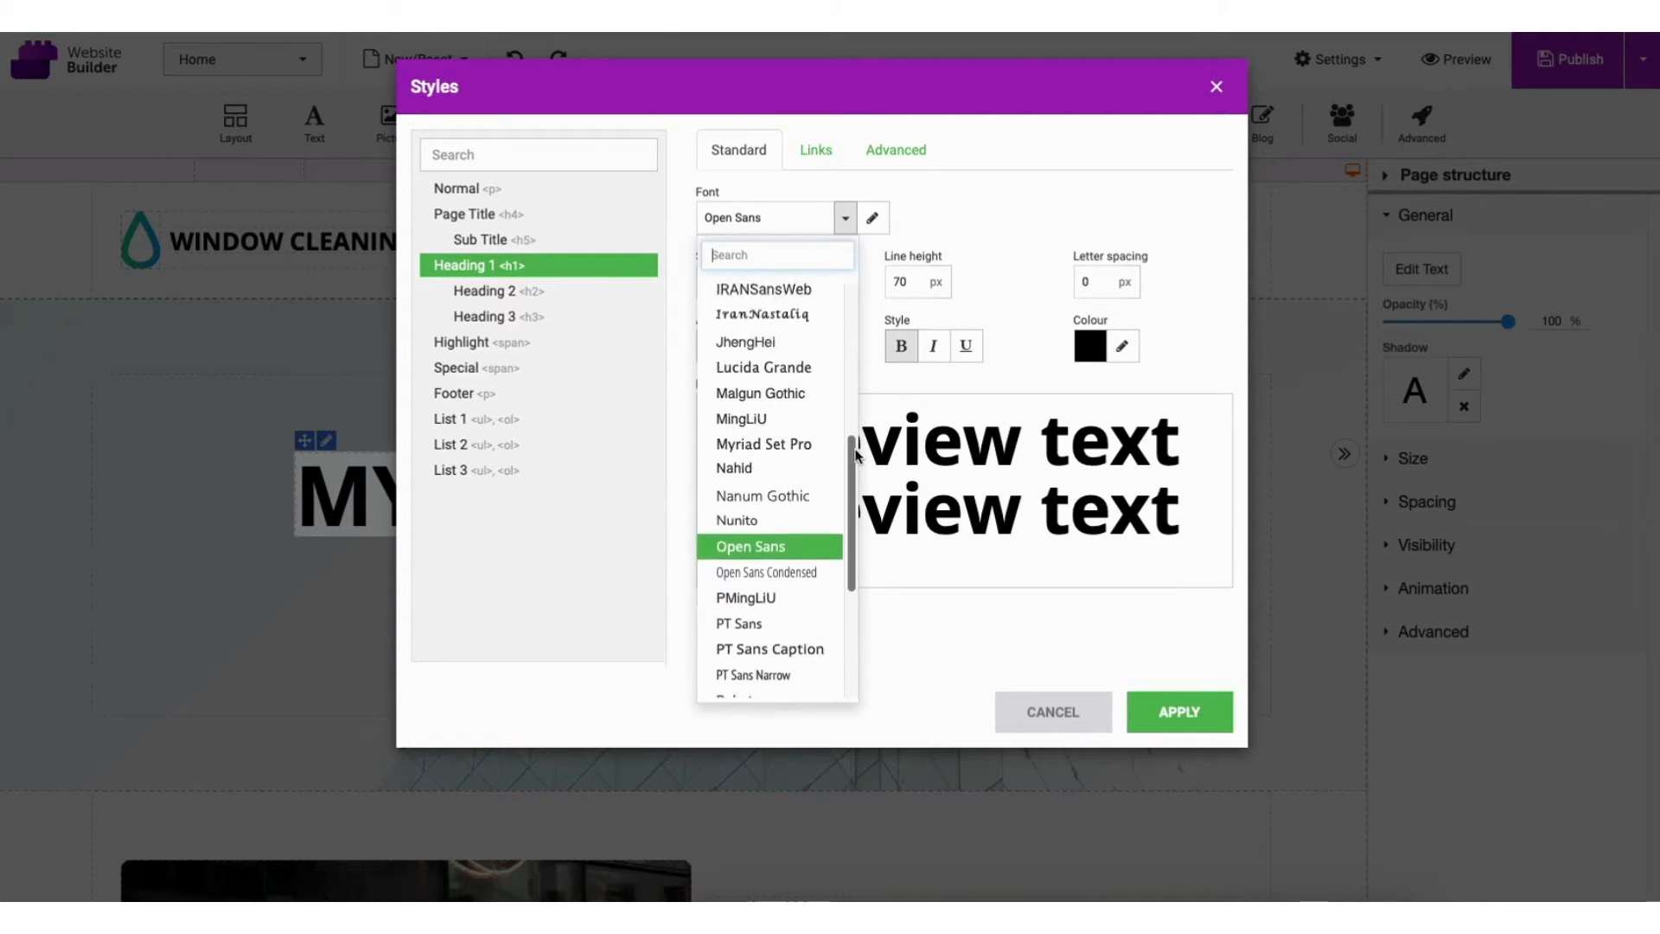
{"action": "left_click", "coordinate": [872, 218]}
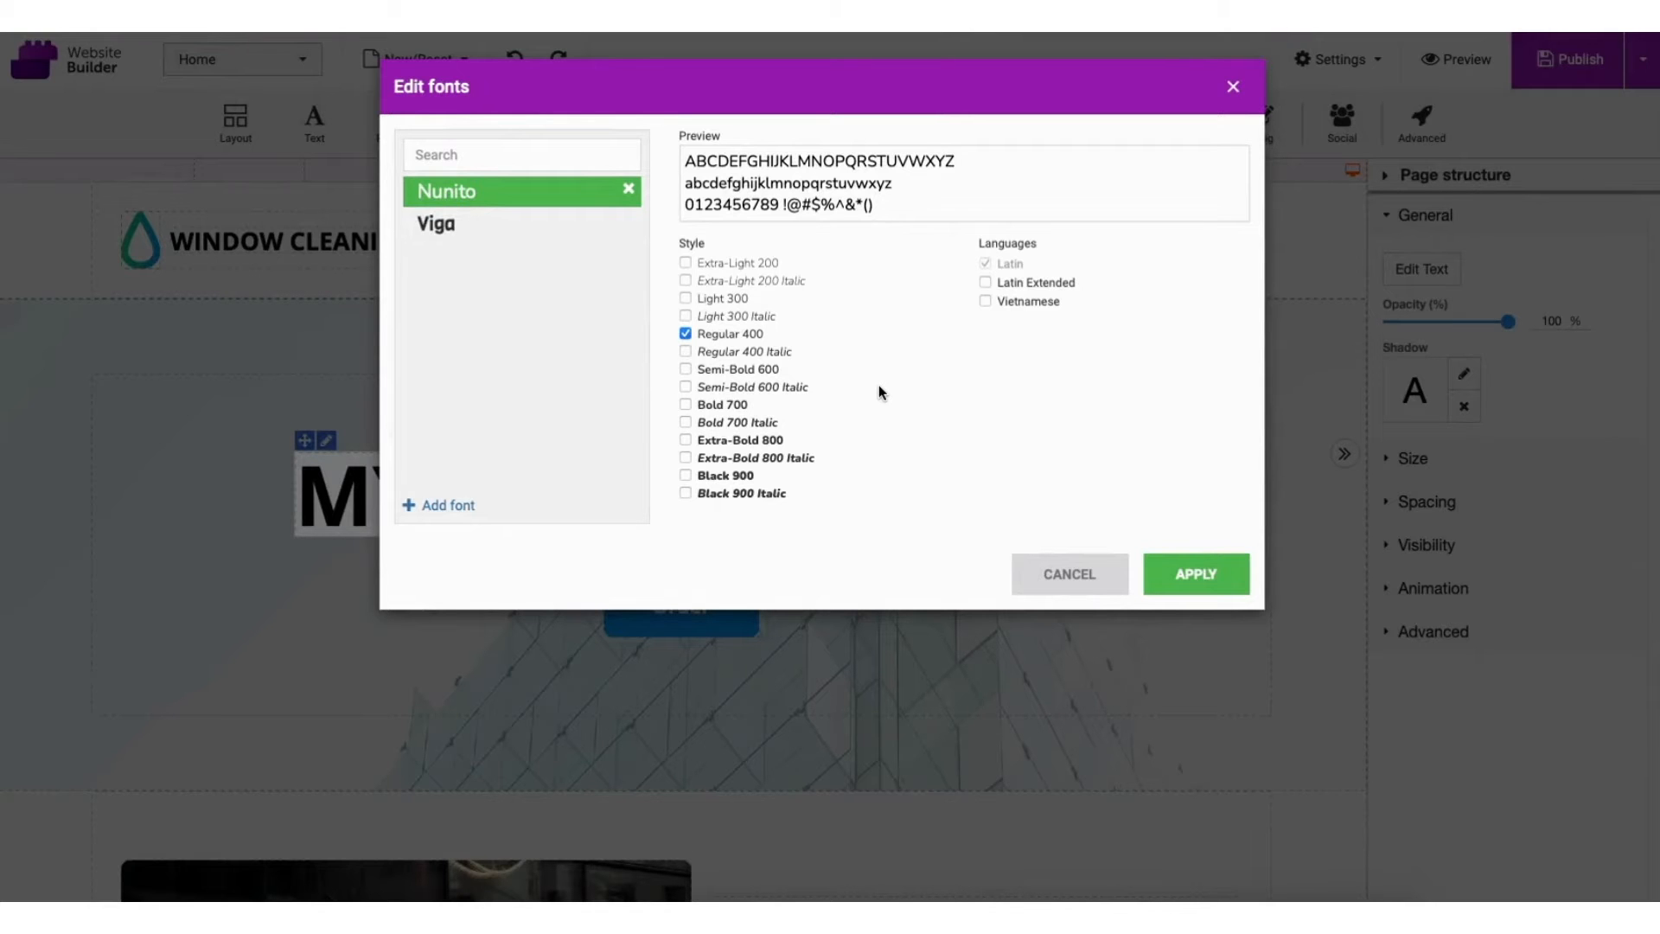
{"action": "left_click", "coordinate": [1232, 85]}
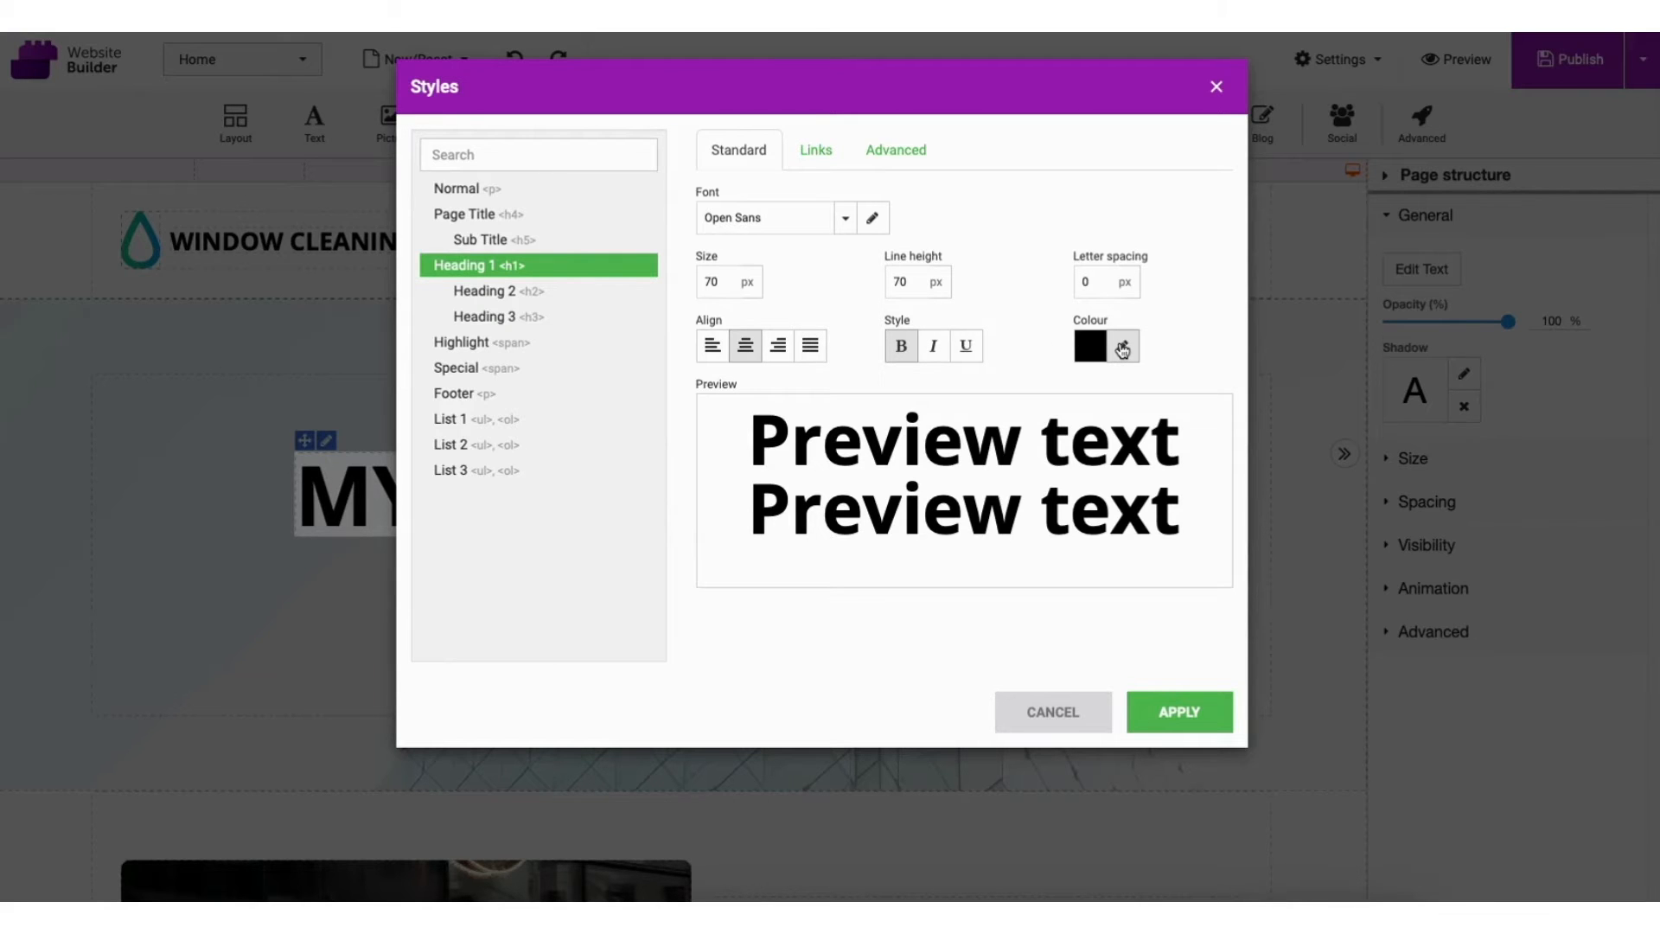
{"action": "left_click", "coordinate": [1189, 725]}
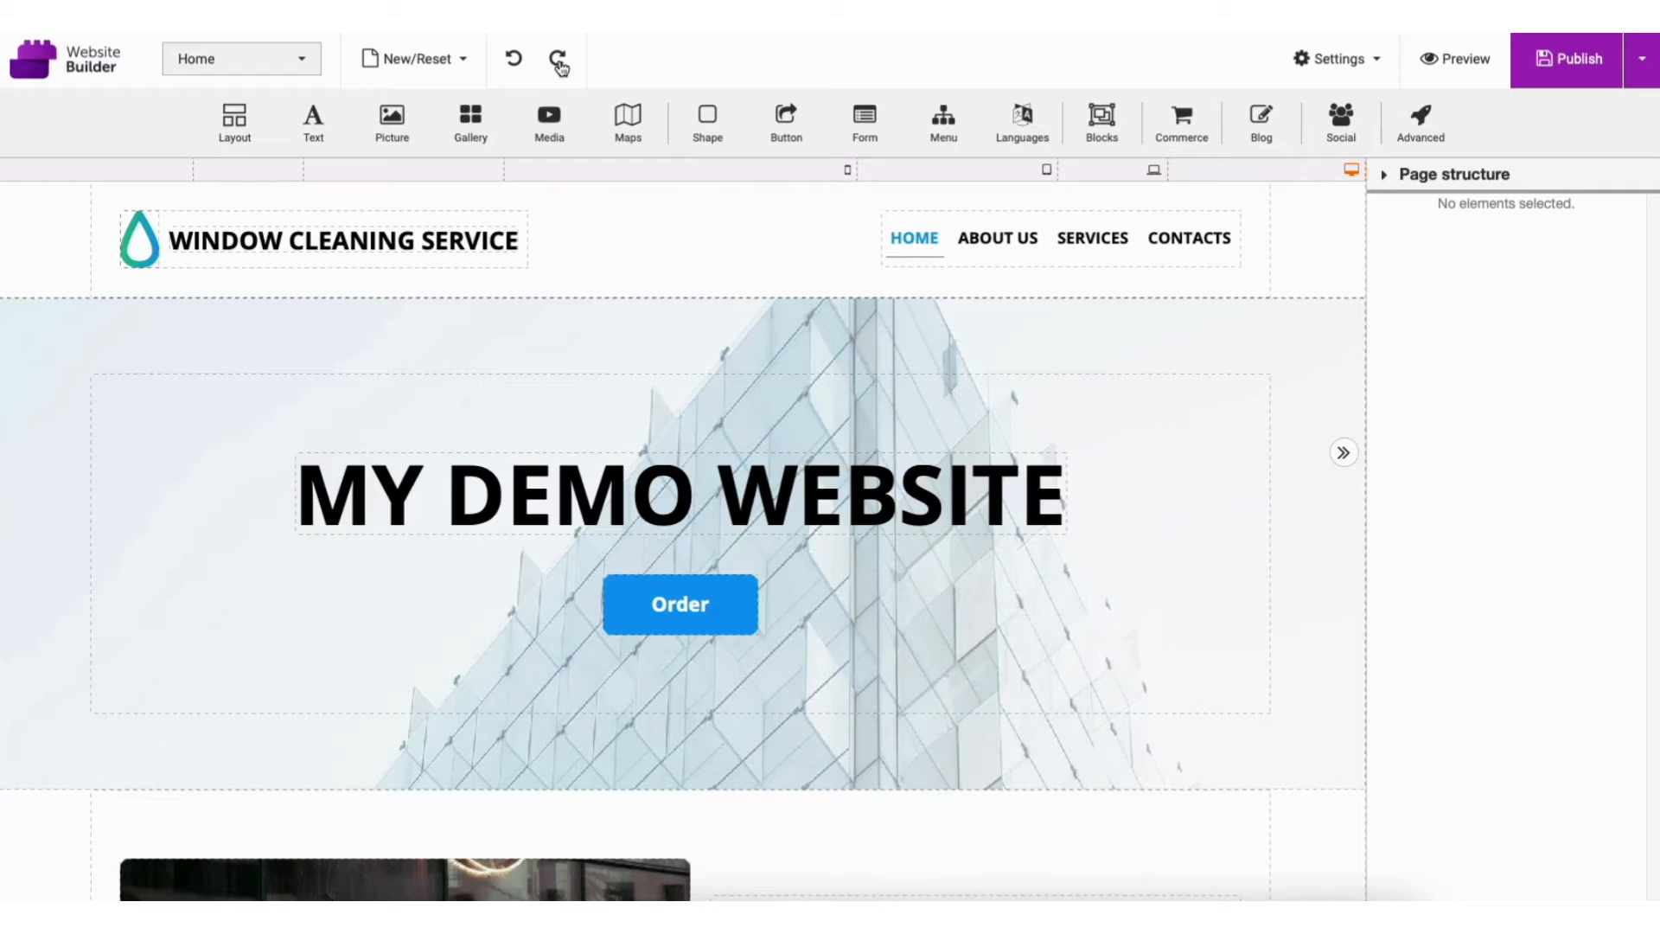
- Undo the main heading's text change and redo it
{"action": "left_click", "coordinate": [514, 60]}
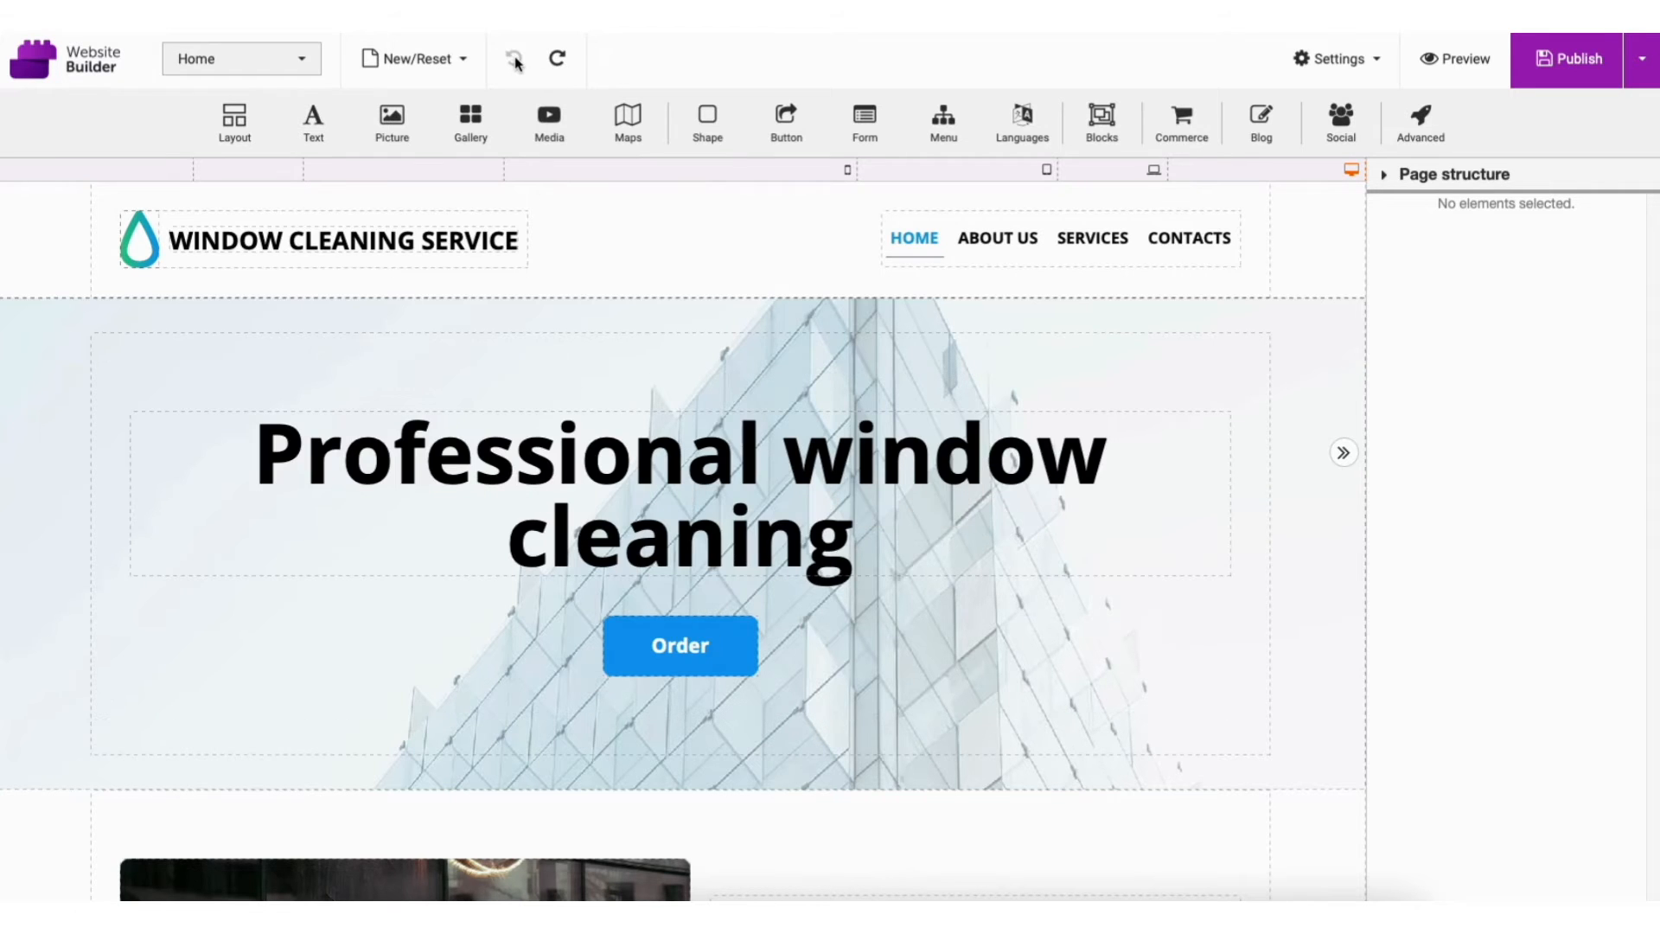
{"action": "left_click", "coordinate": [558, 60]}
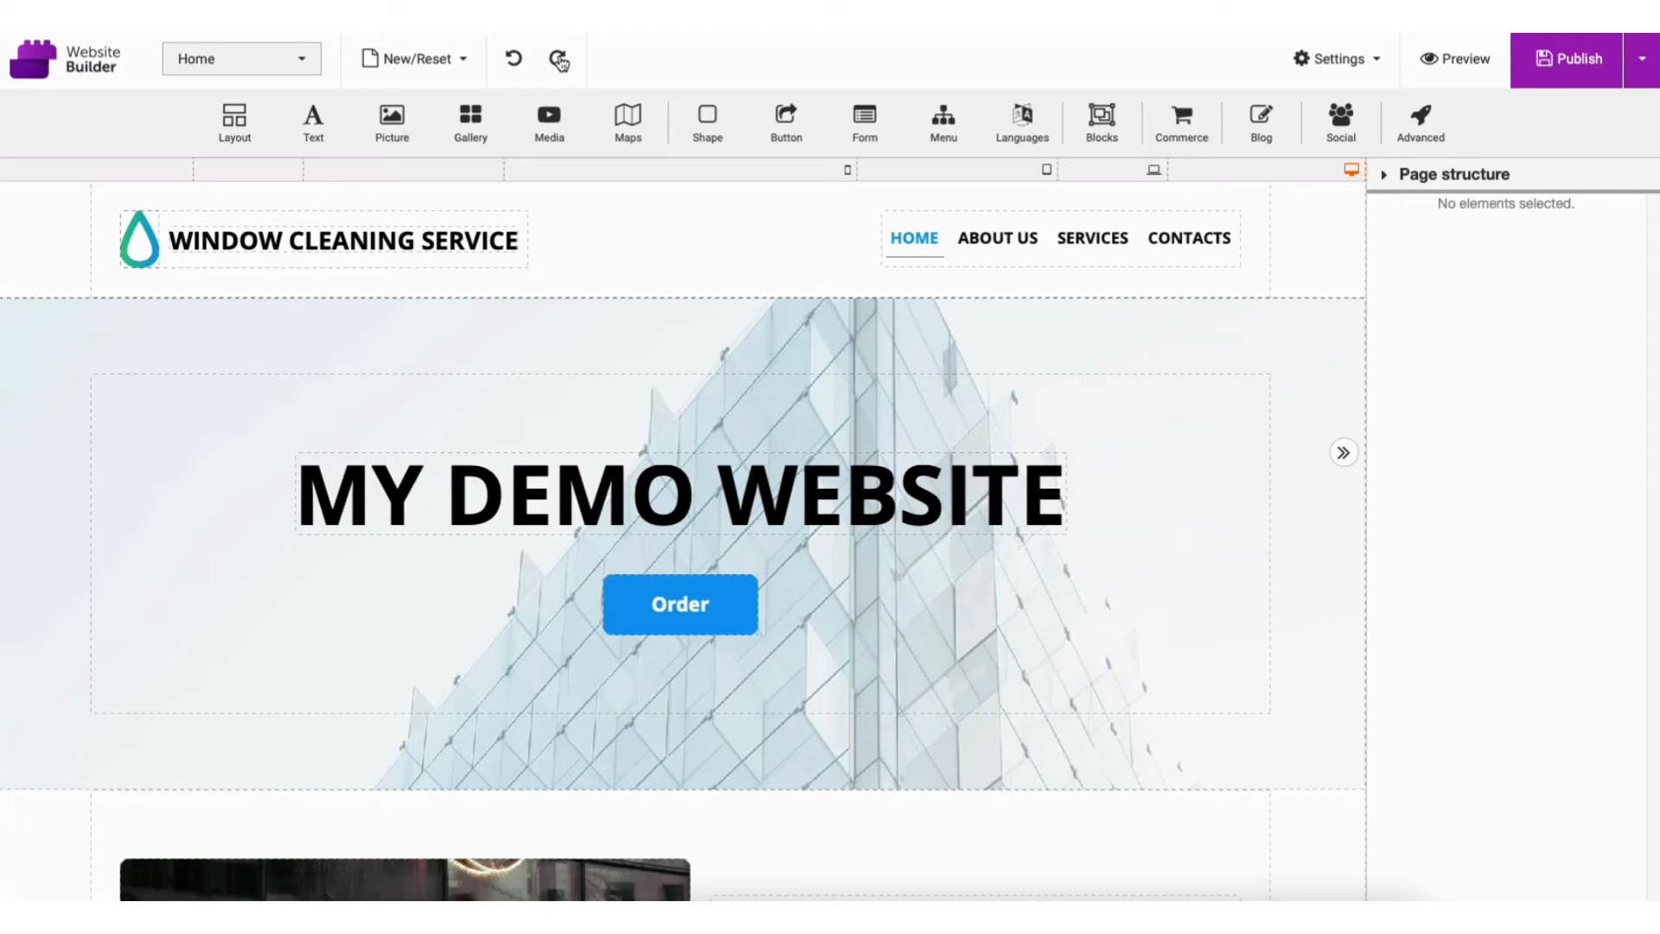
- Preview the website at Desktop, Tablet, Phone and Wide widths, and return to the editor
{"action": "mouse_move", "coordinate": [1563, 75]}
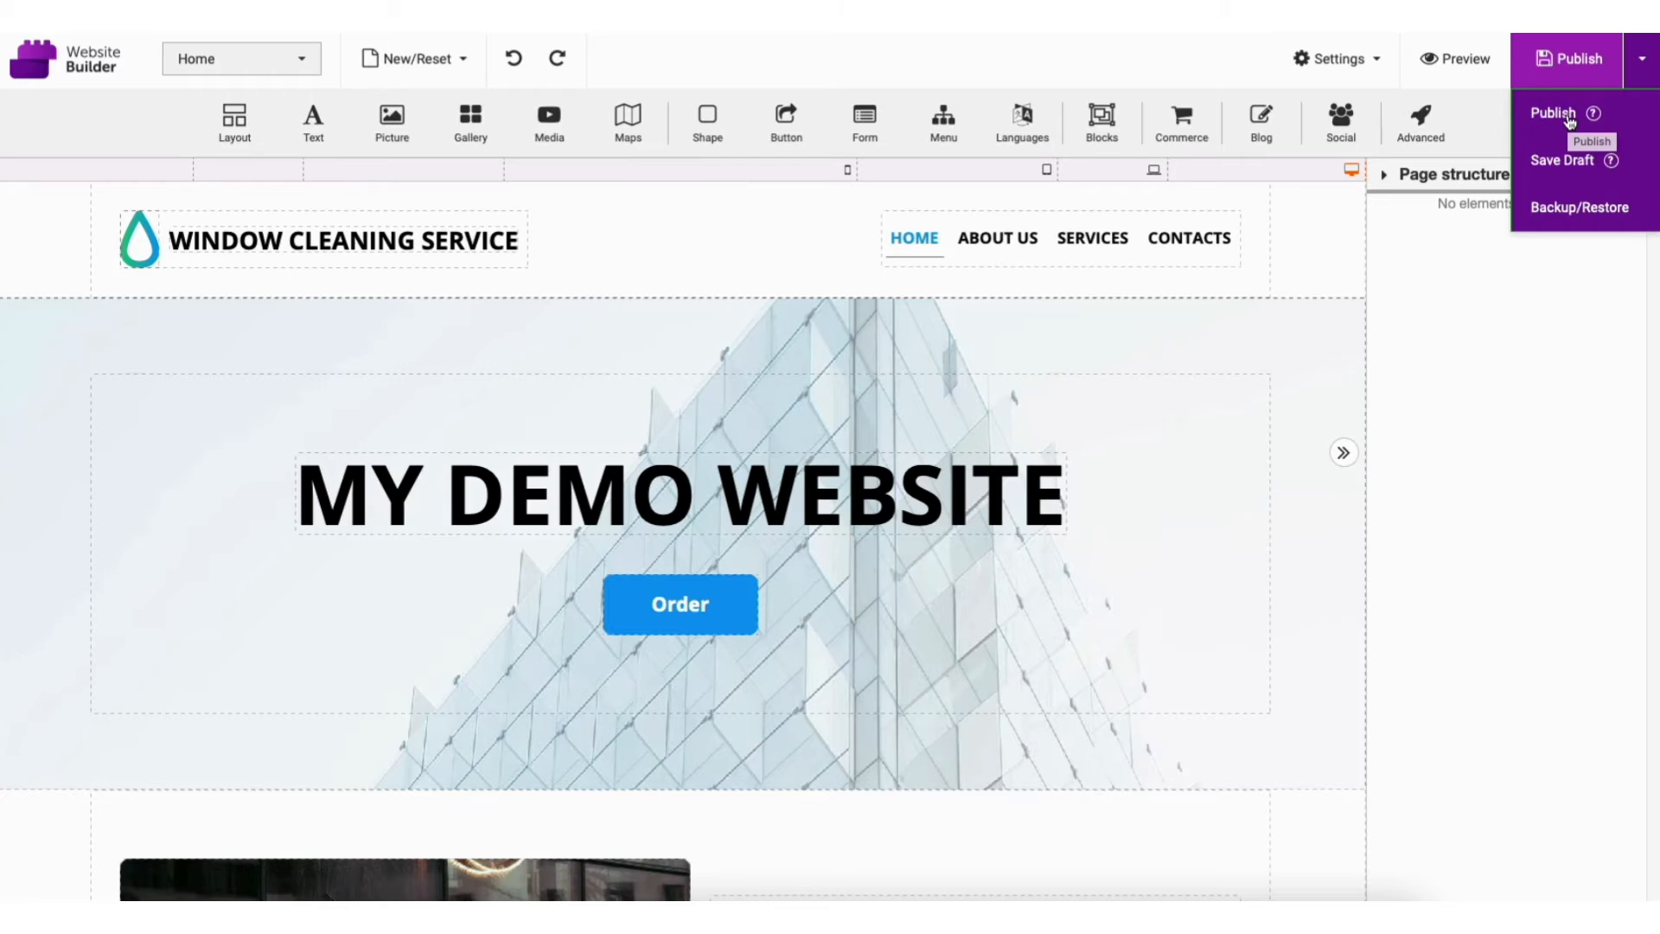
{"action": "left_click", "coordinate": [1465, 61]}
{"action": "mouse_move", "coordinate": [1638, 144]}
{"action": "left_mouse_down"}
{"action": "mouse_move", "coordinate": [1635, 389]}
{"action": "mouse_move", "coordinate": [1634, 143]}
{"action": "left_mouse_up"}
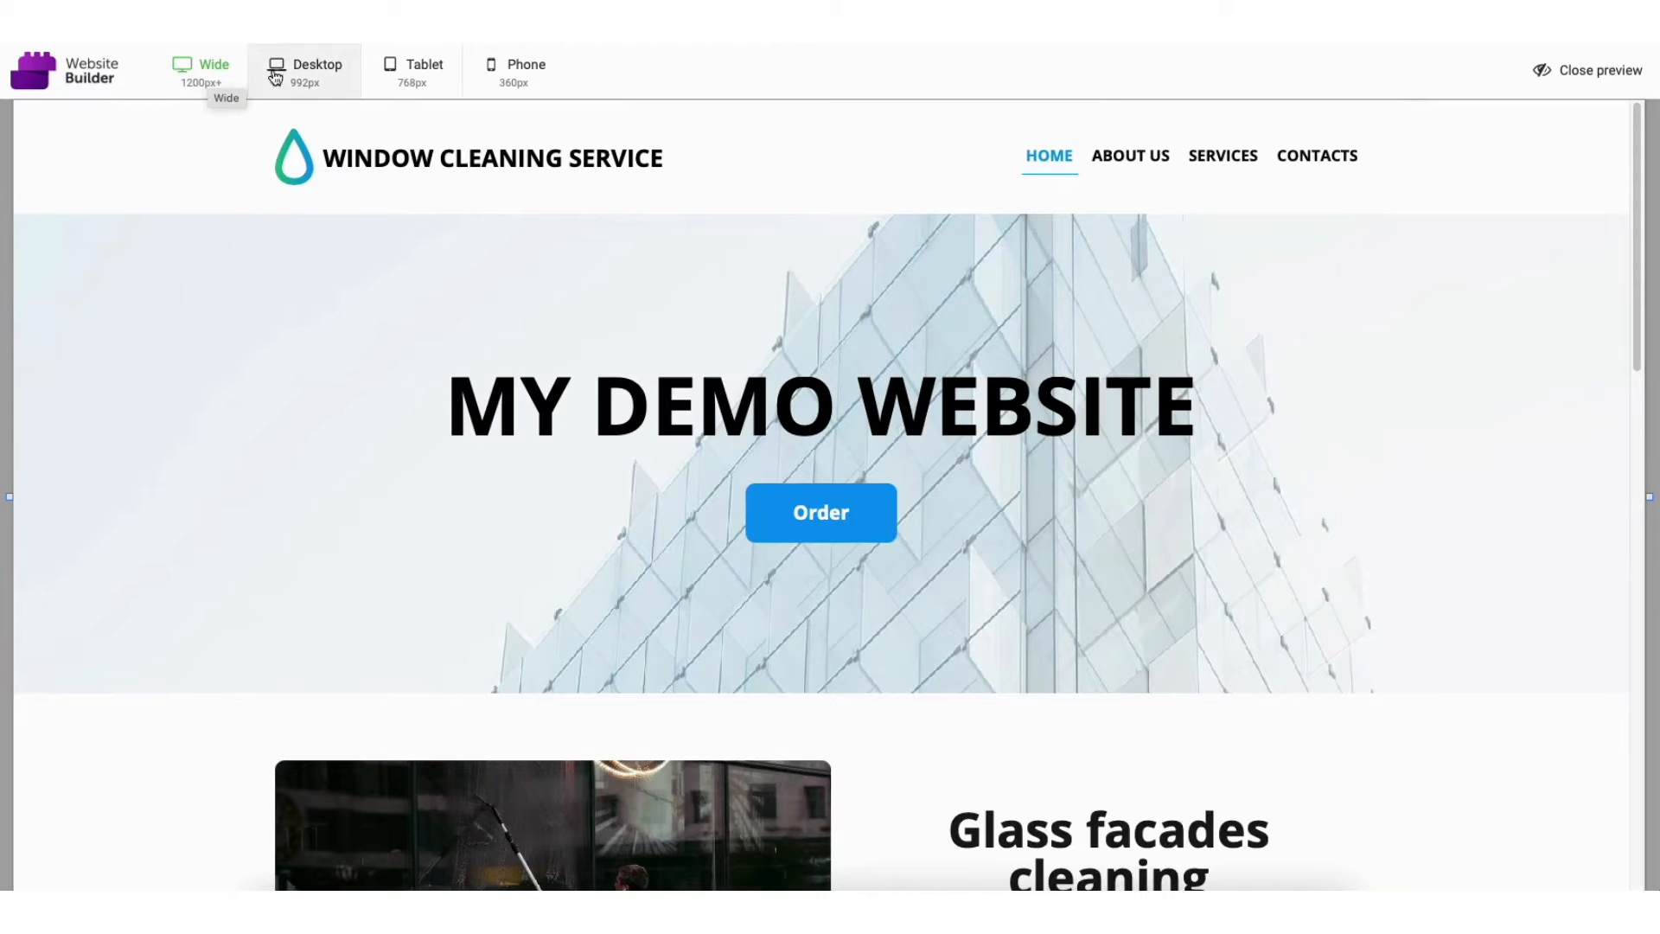
{"action": "left_click", "coordinate": [301, 74]}
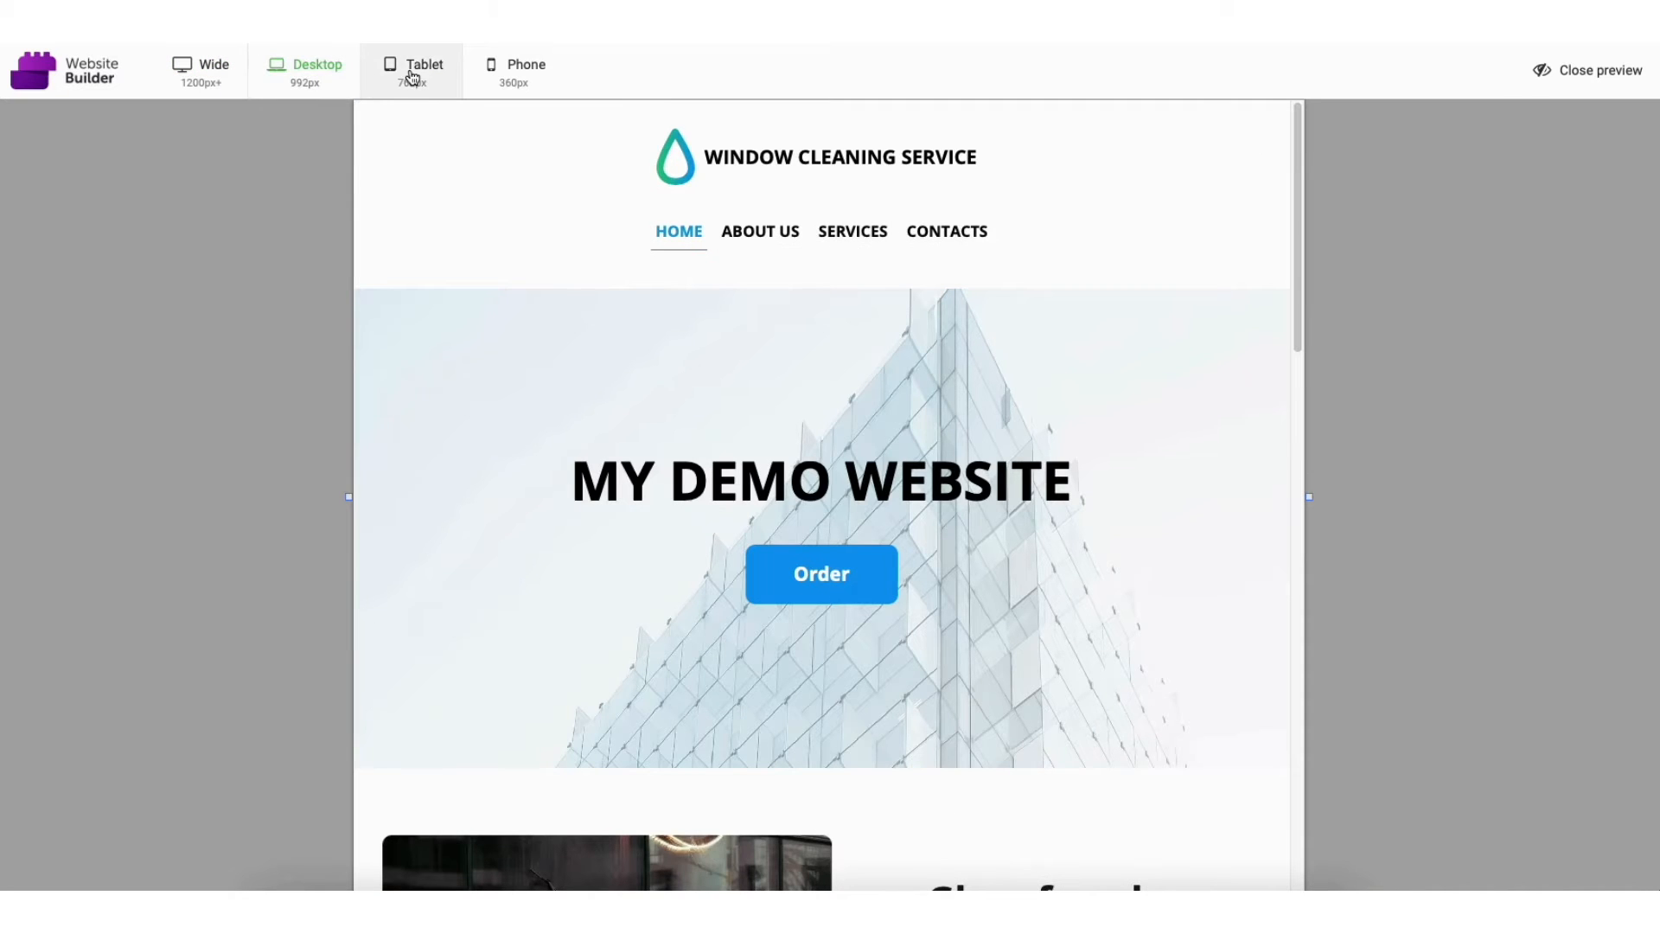
{"action": "left_click", "coordinate": [408, 78]}
{"action": "left_click", "coordinate": [527, 69]}
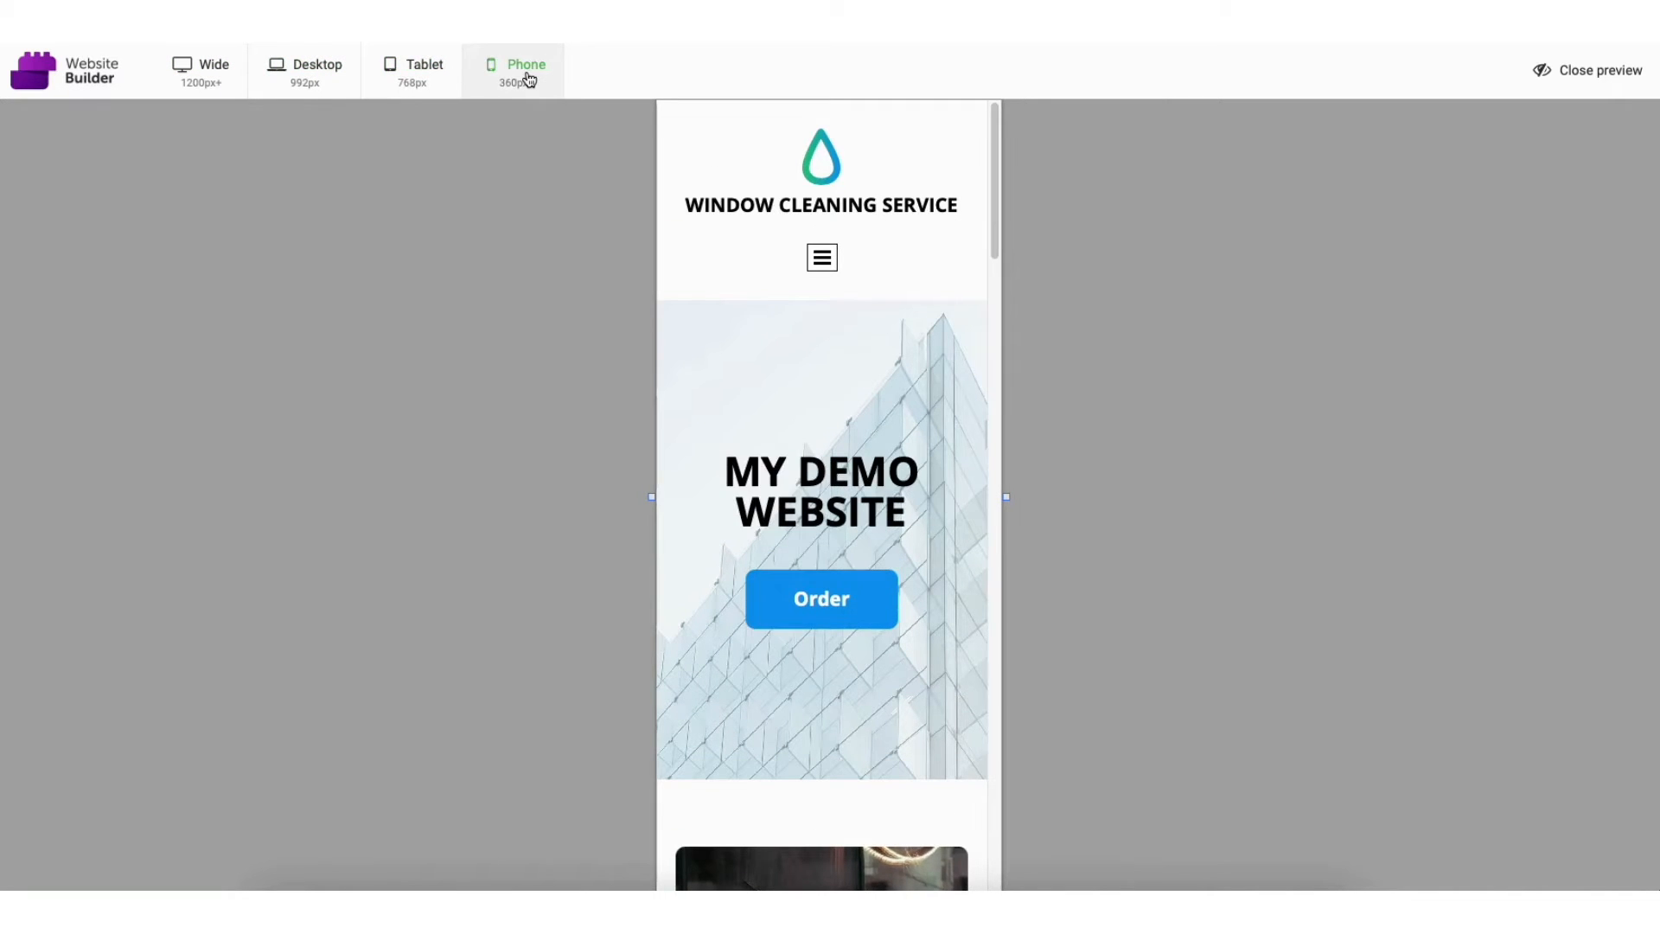
{"action": "left_click", "coordinate": [203, 70]}
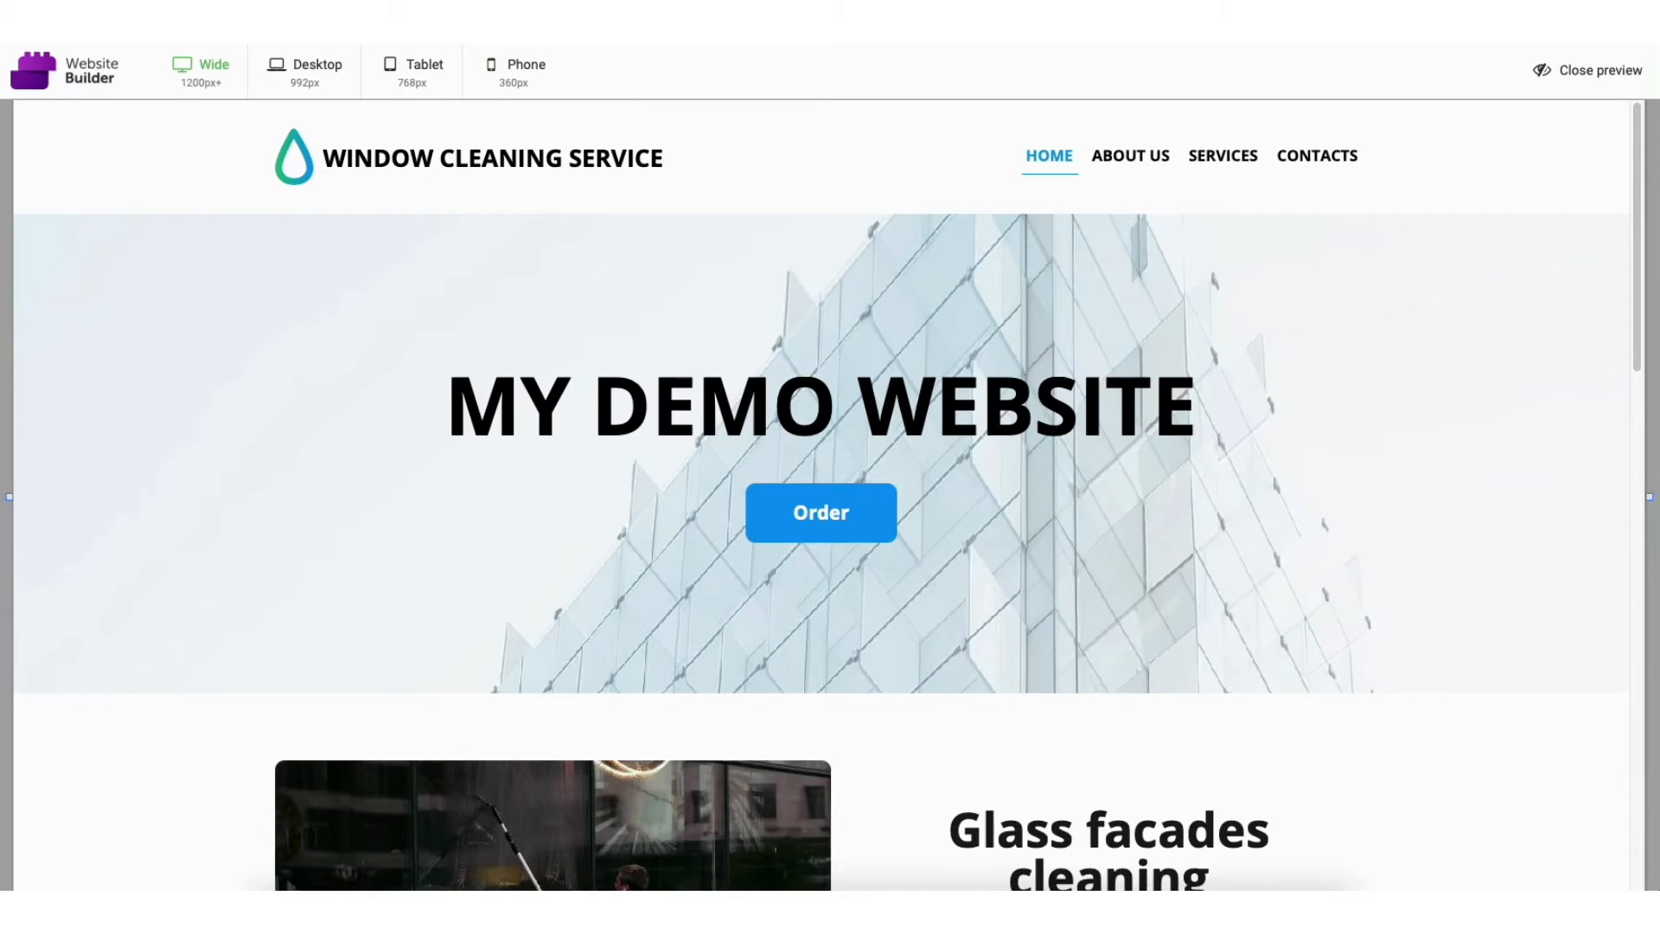
{"action": "left_click", "coordinate": [1580, 71]}
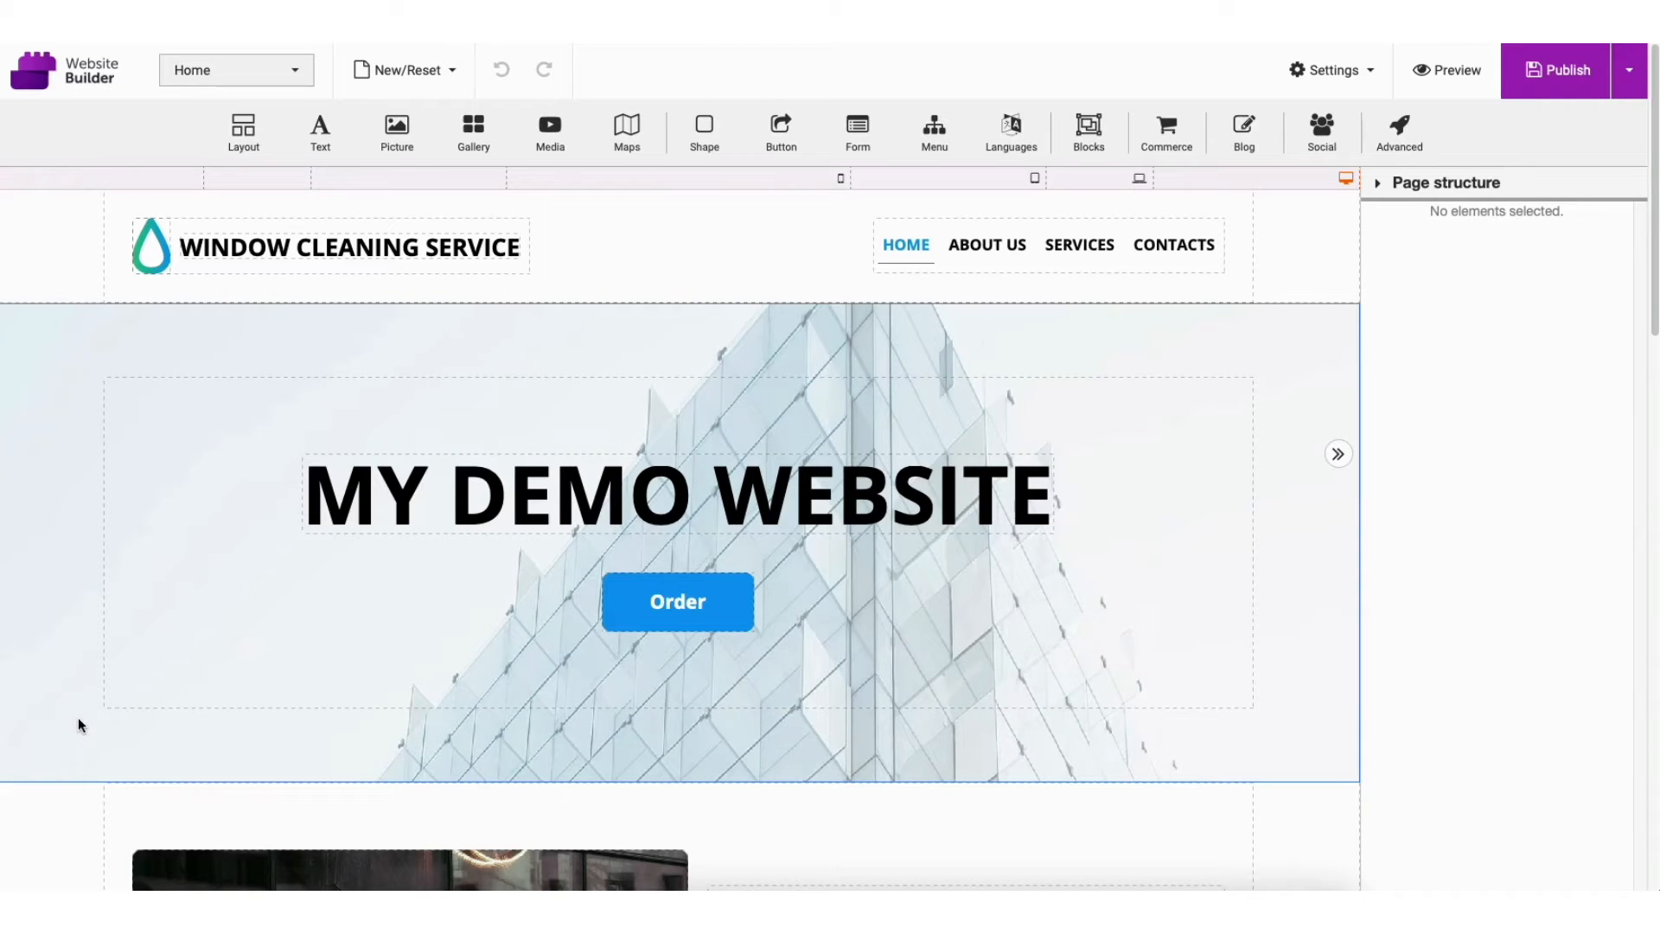
- Open the media selection for the hero section's background image and check the new file upload option without uploading anything
{"action": "left_click", "coordinate": [76, 719]}
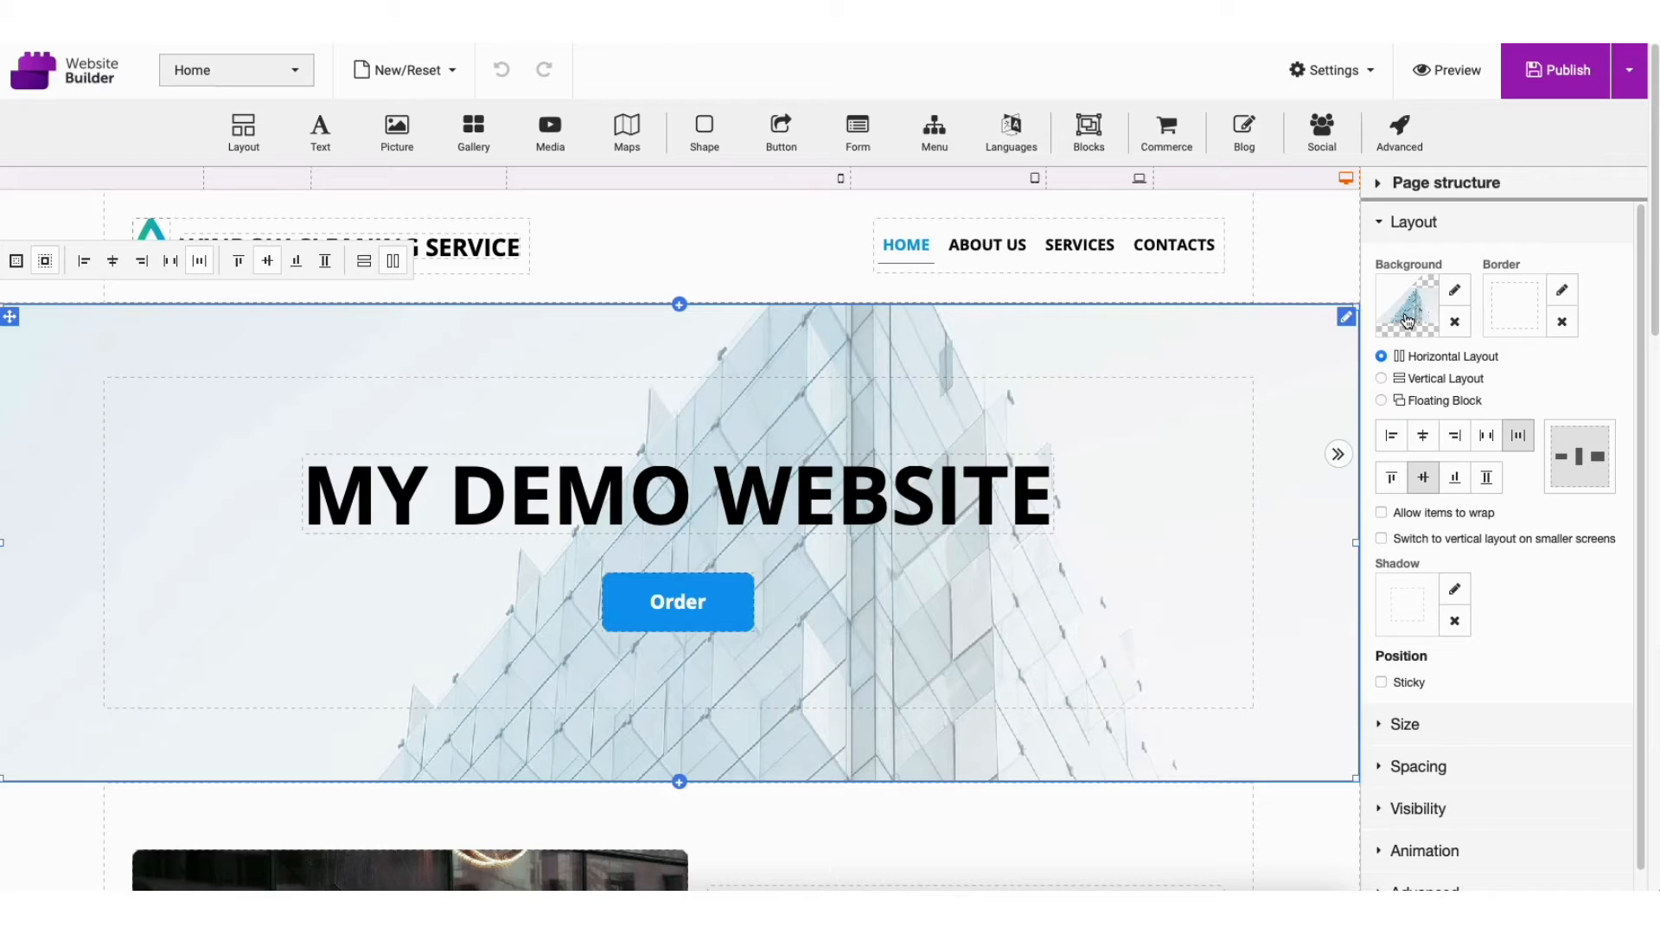
{"action": "left_click", "coordinate": [1455, 293]}
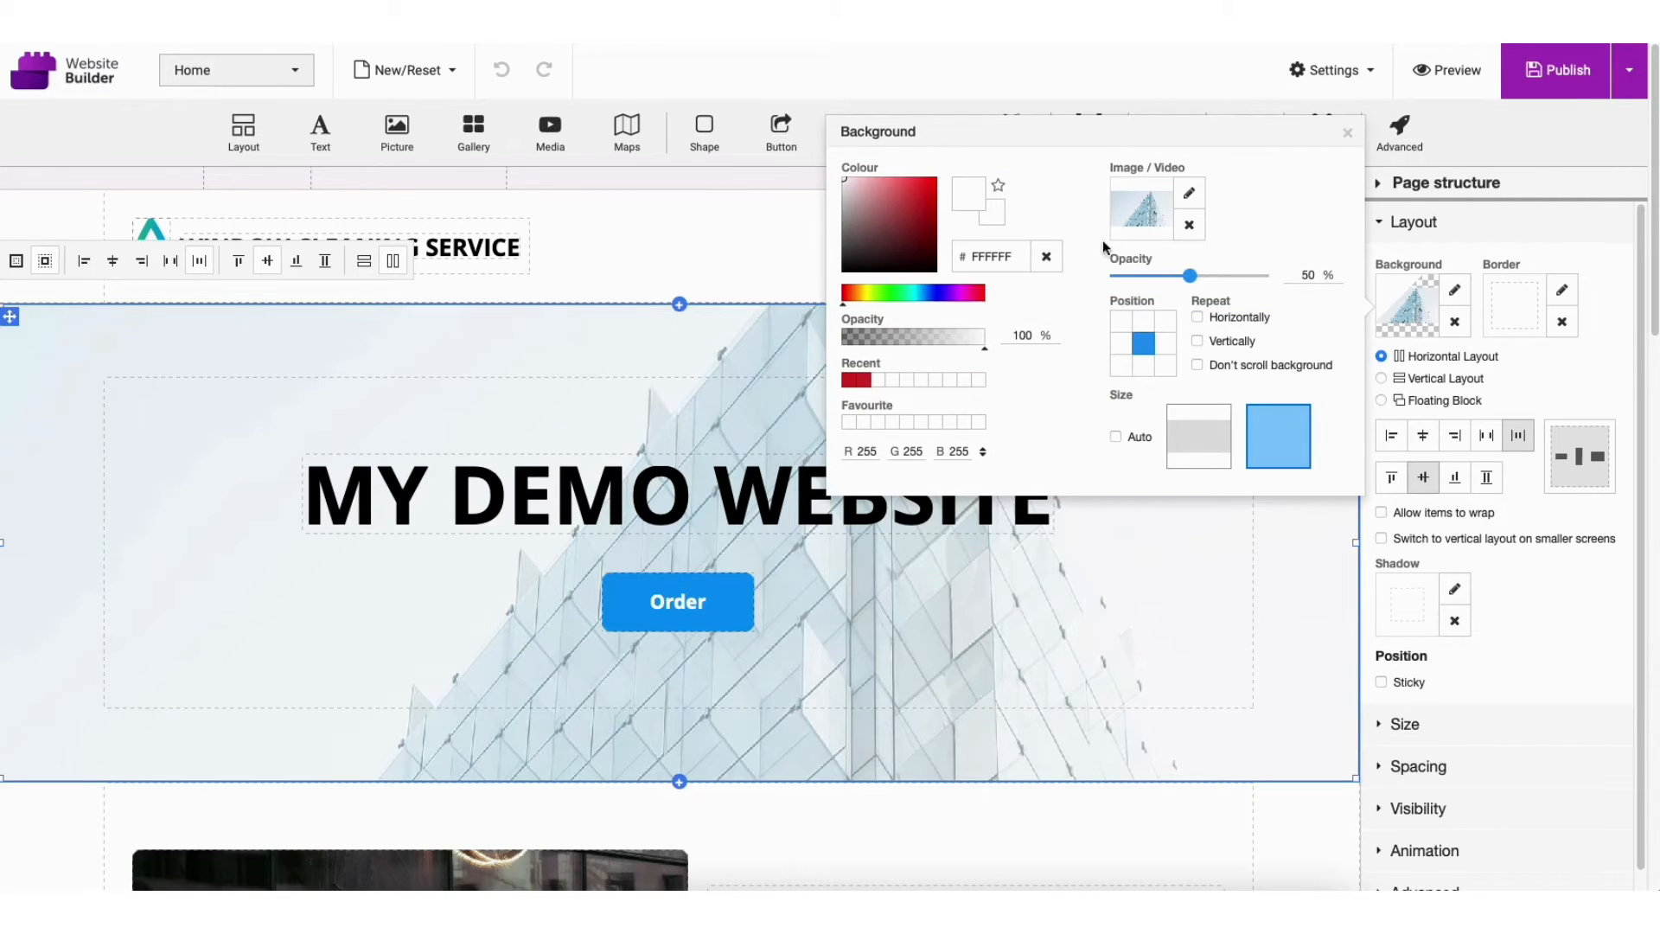
{"action": "left_click", "coordinate": [1191, 196]}
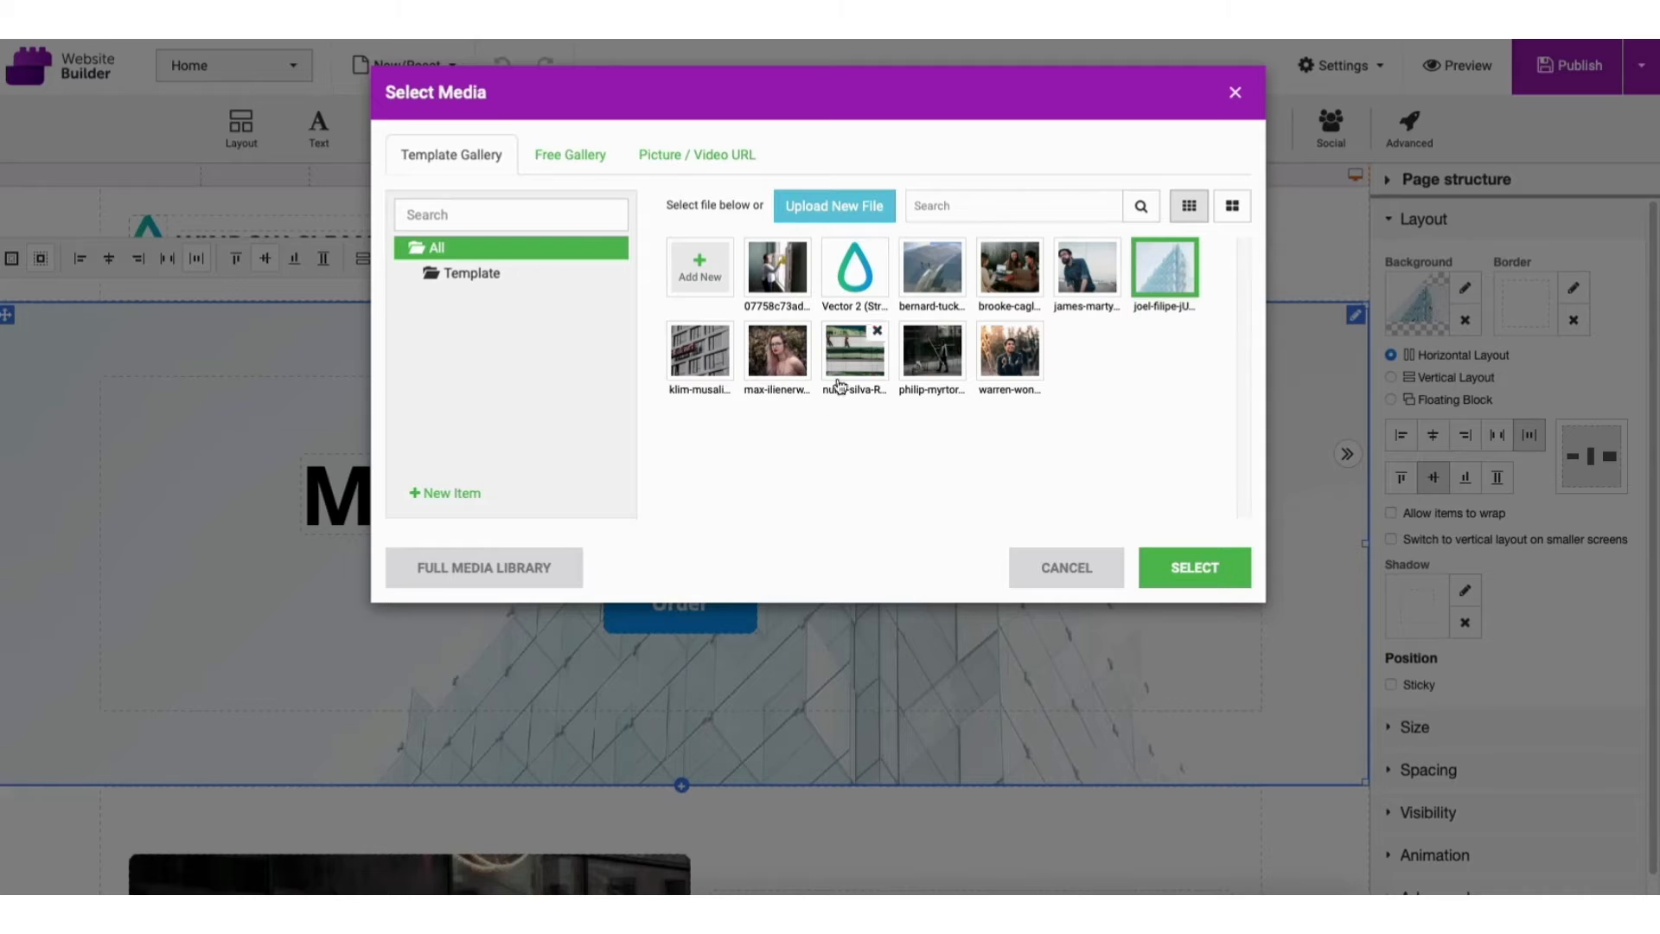
{"action": "left_click", "coordinate": [841, 210]}
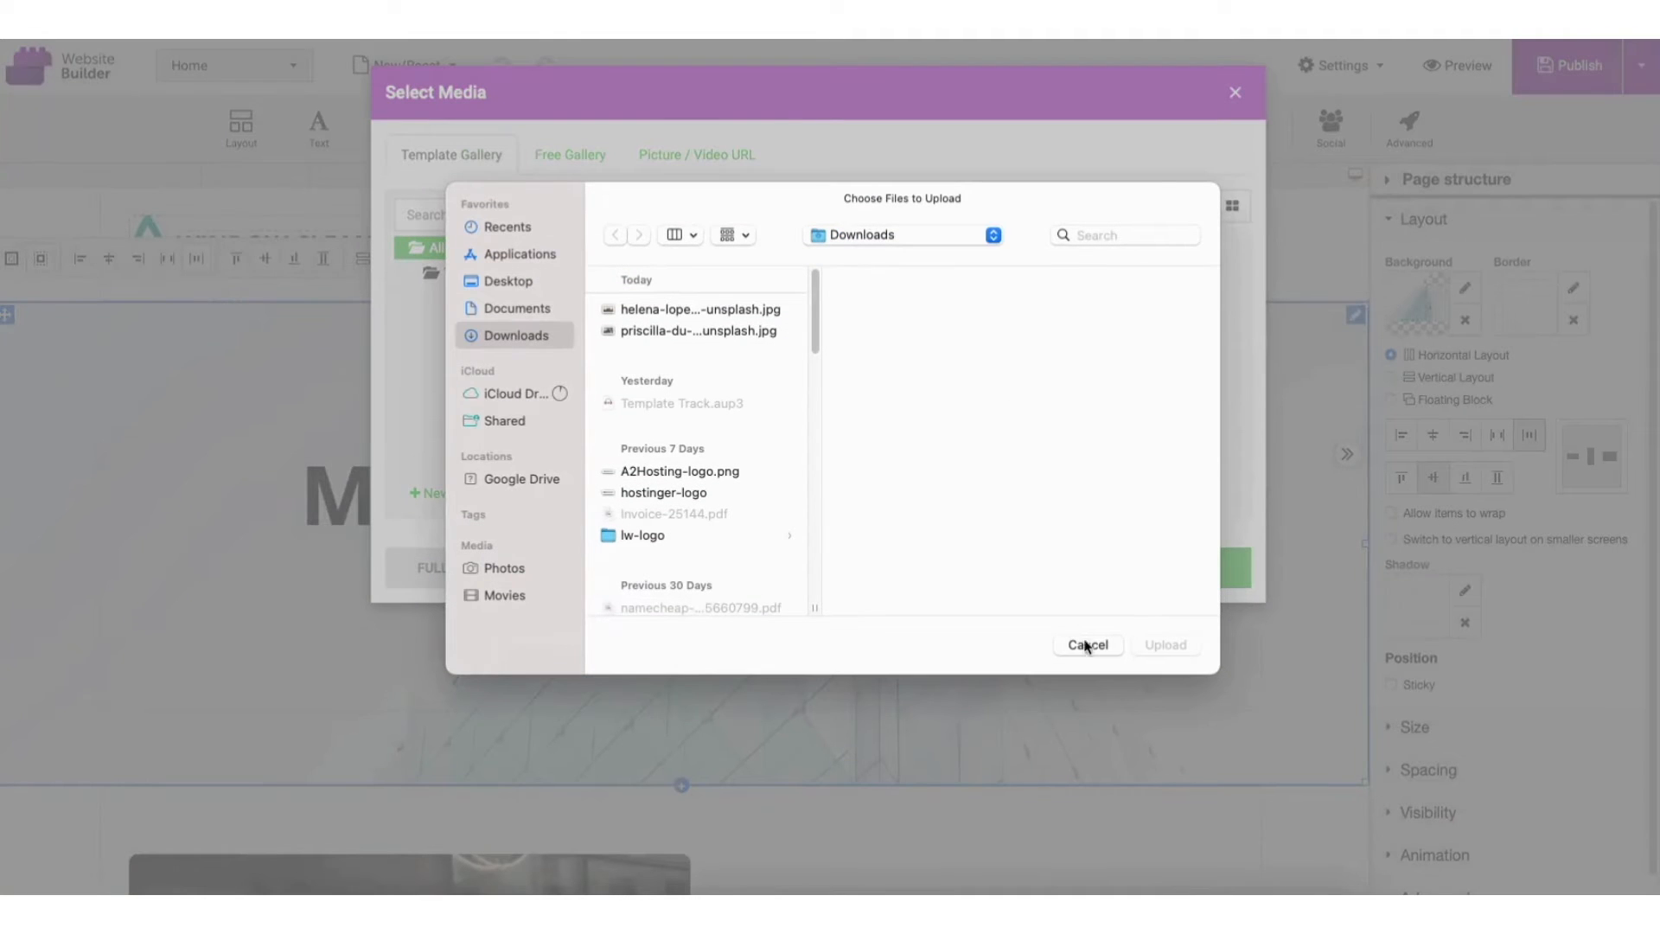
{"action": "left_click", "coordinate": [1088, 645]}
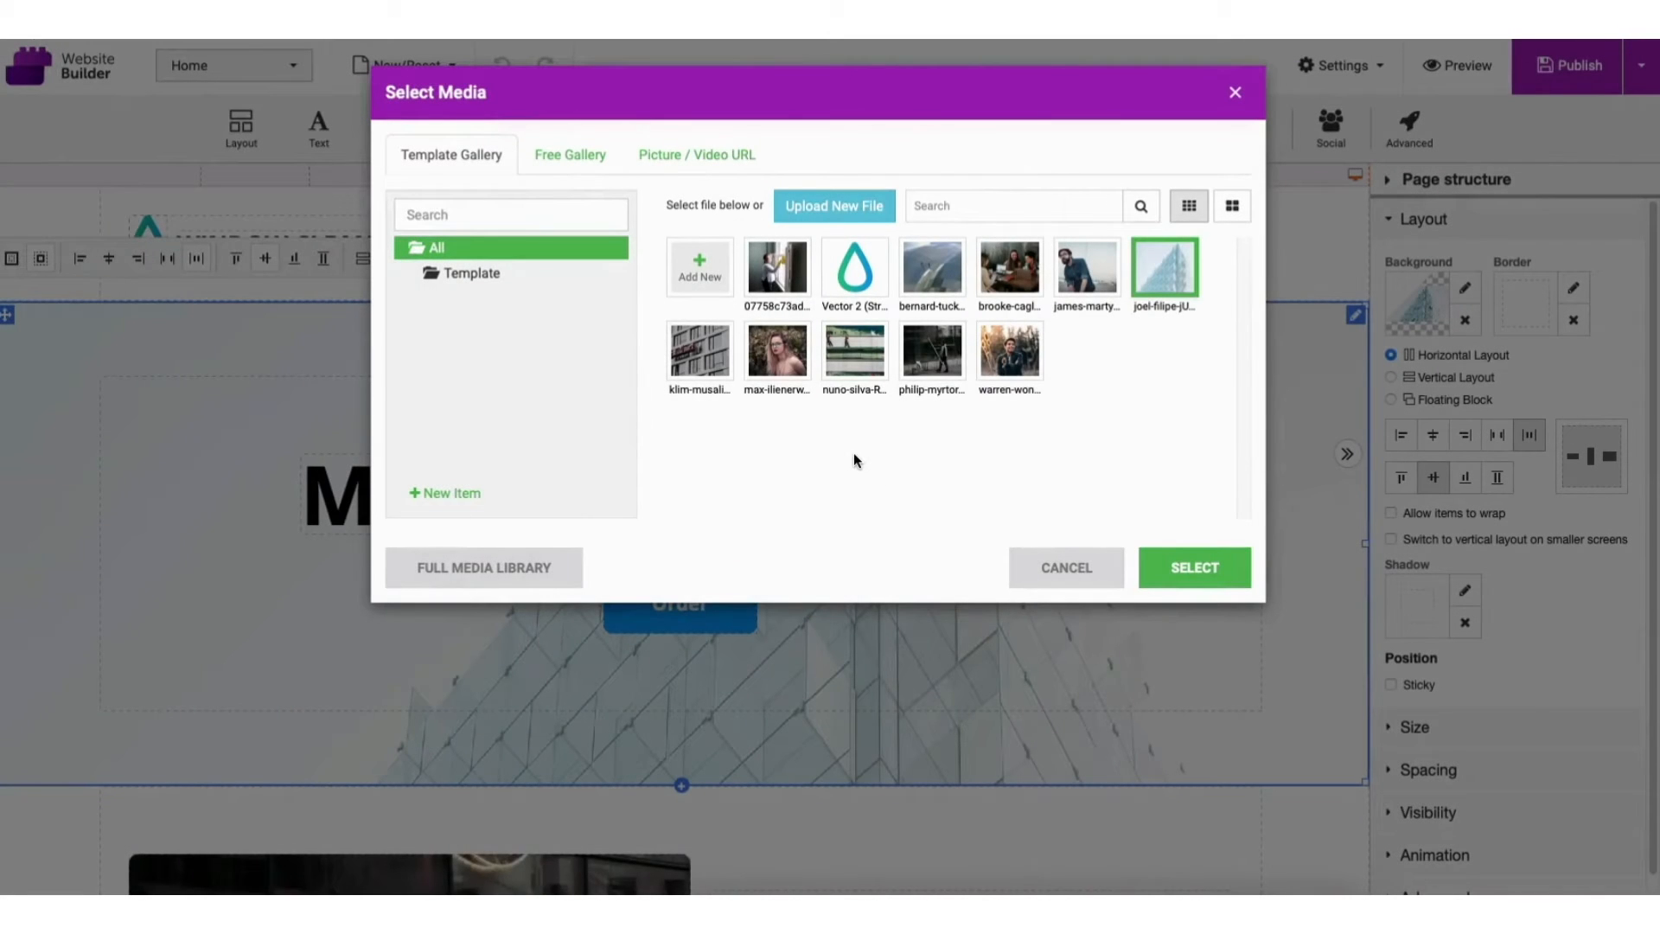
- Search the Free Gallery for "business" and mark the third image in the first row
{"action": "left_click", "coordinate": [576, 154]}
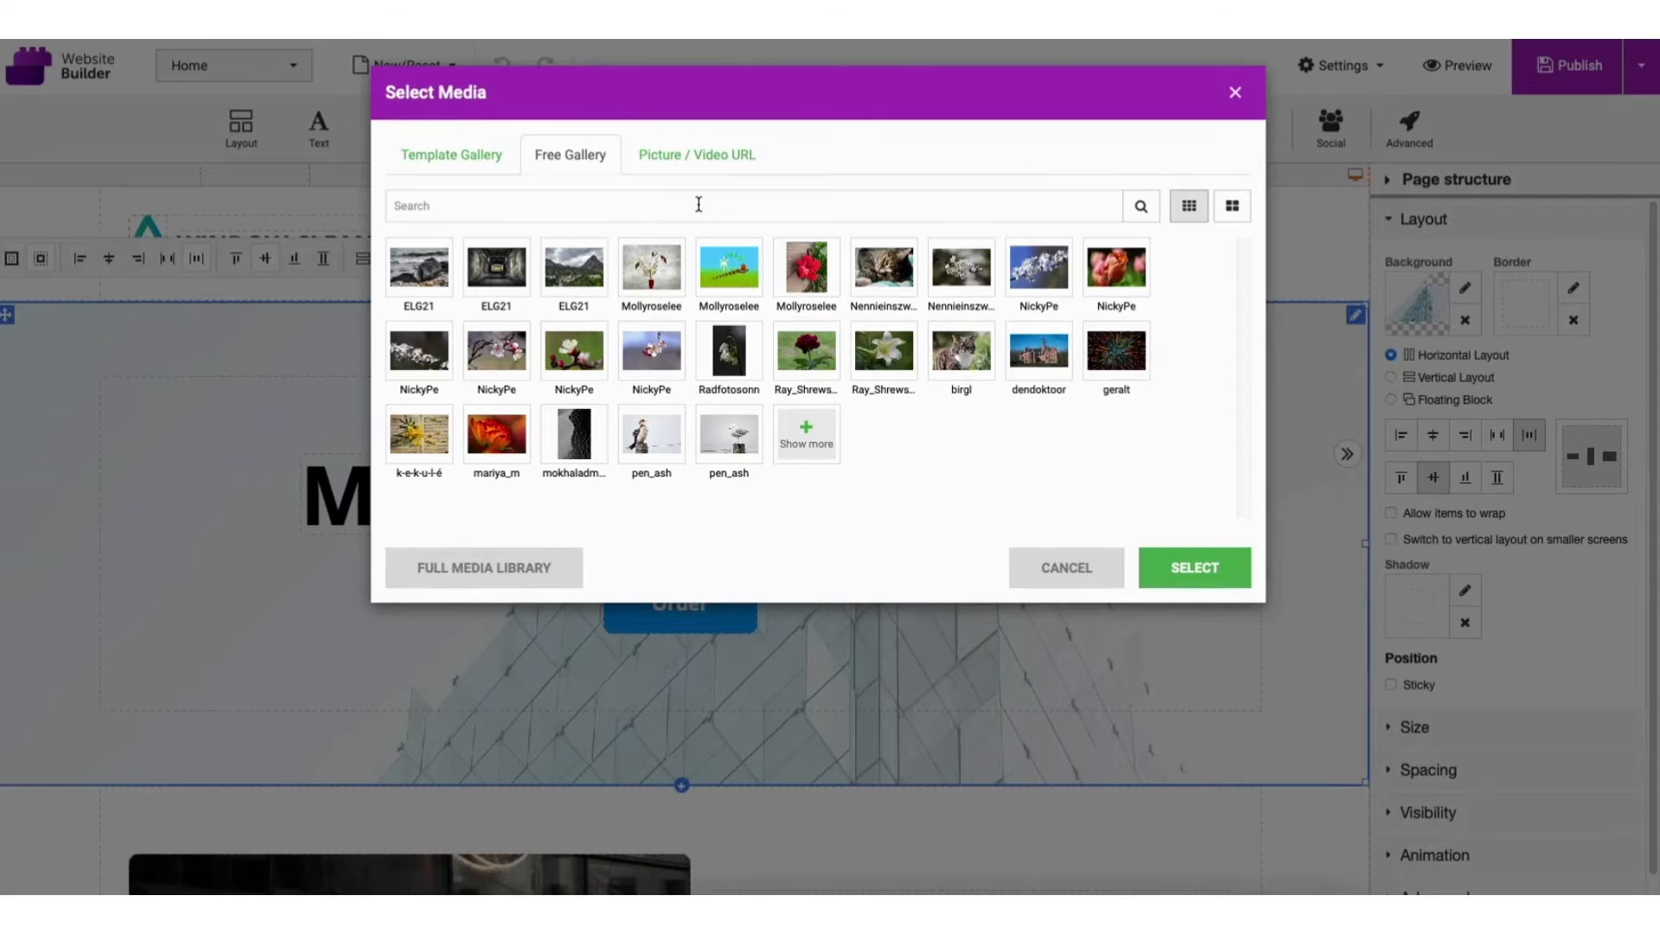
{"action": "left_click", "coordinate": [643, 203]}
{"action": "type", "text": "business"}
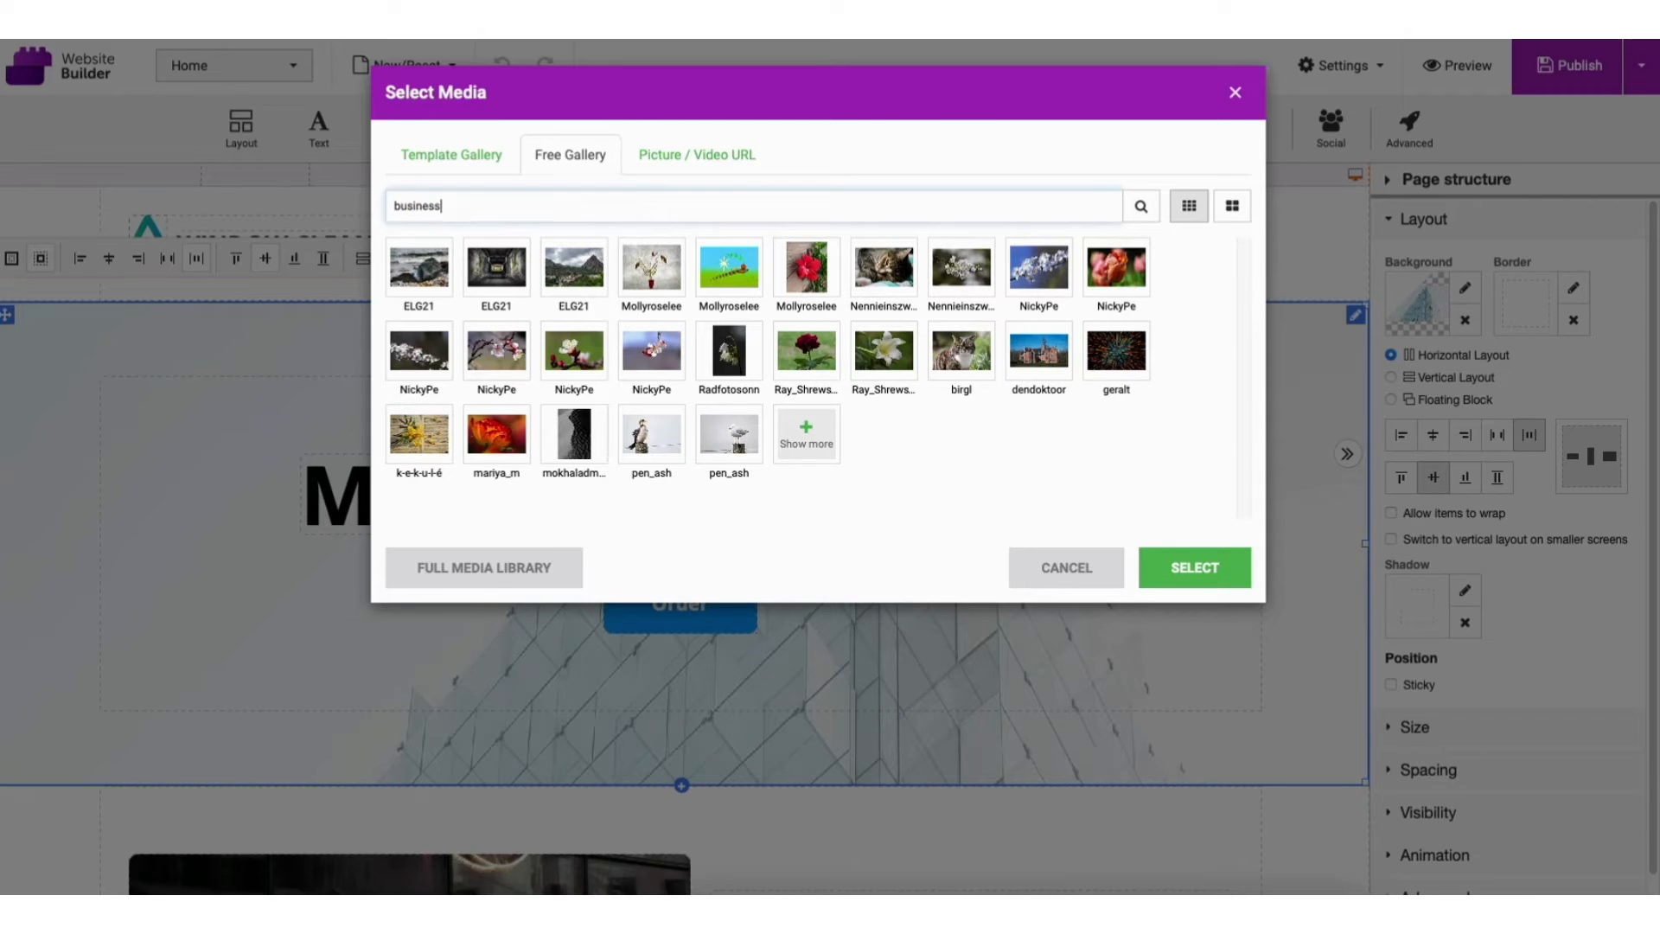
{"action": "key", "text": "Return"}
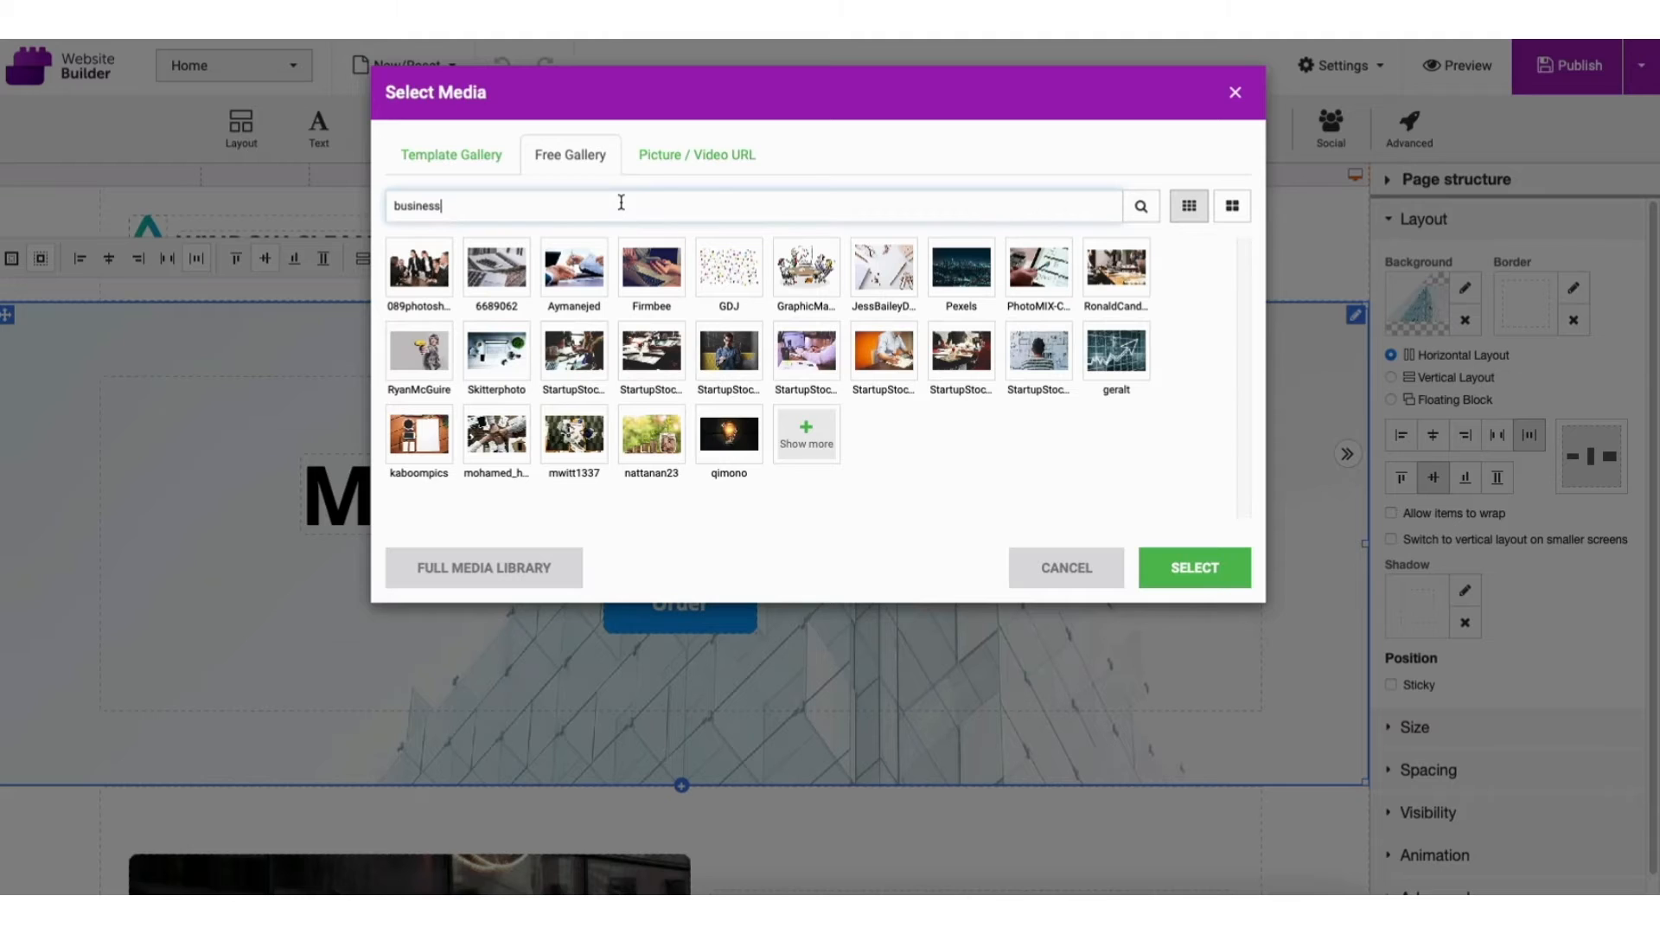
{"action": "left_click", "coordinate": [582, 279]}
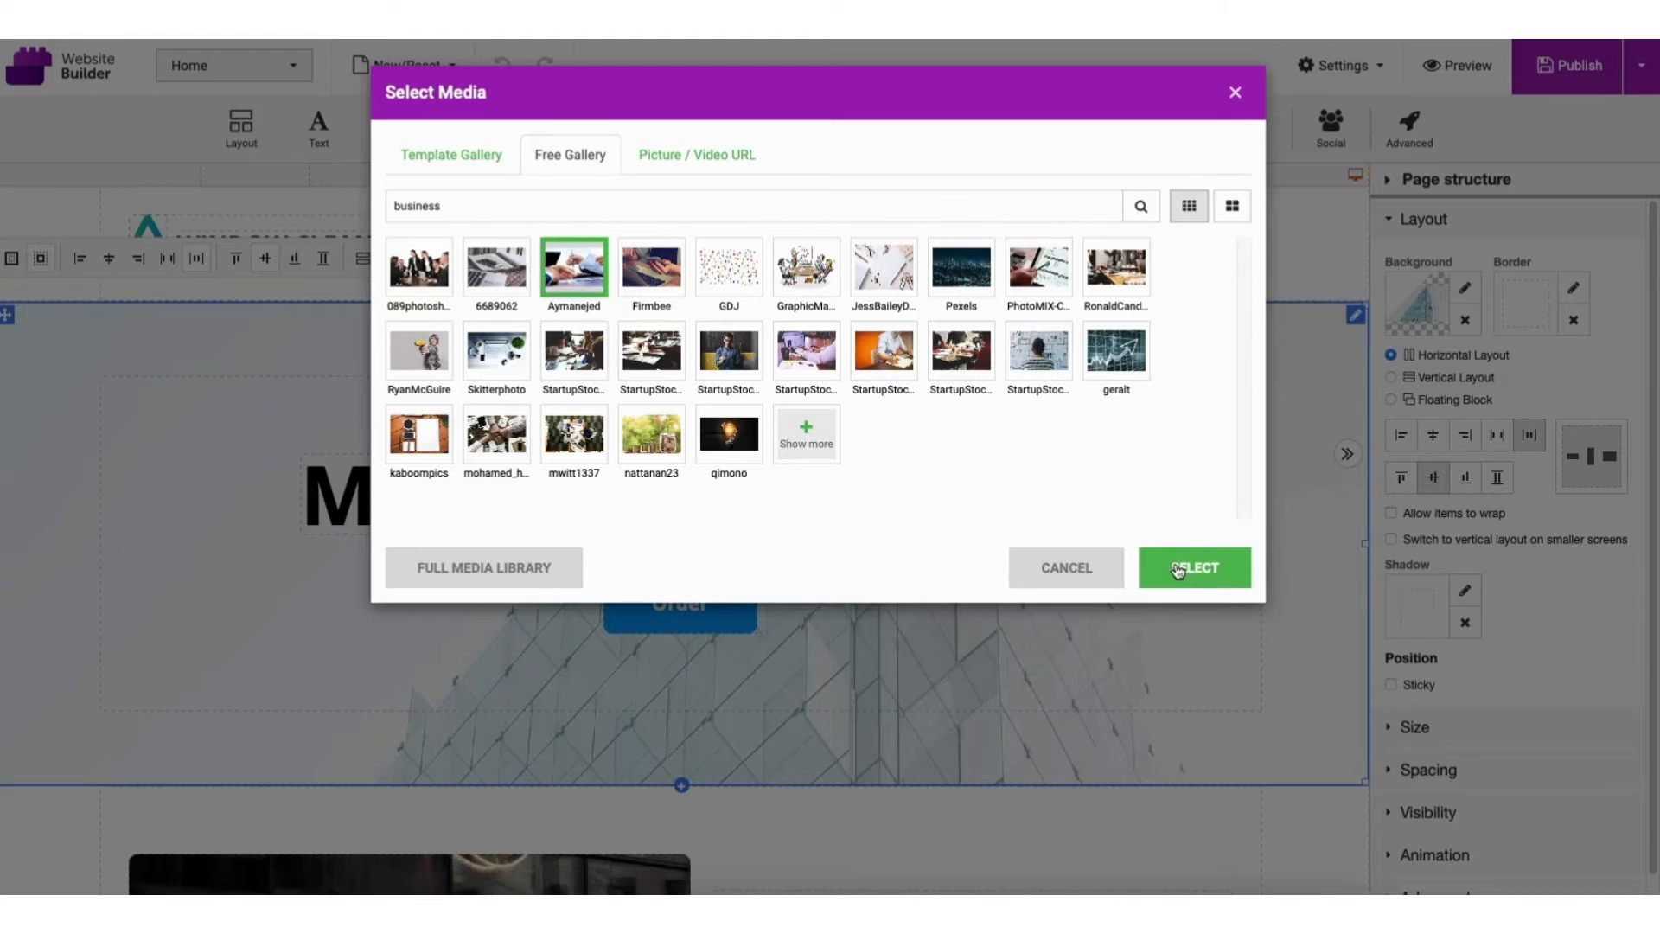
- Check the video and image URL options for the background, and look at the full media library
{"action": "left_click", "coordinate": [689, 155]}
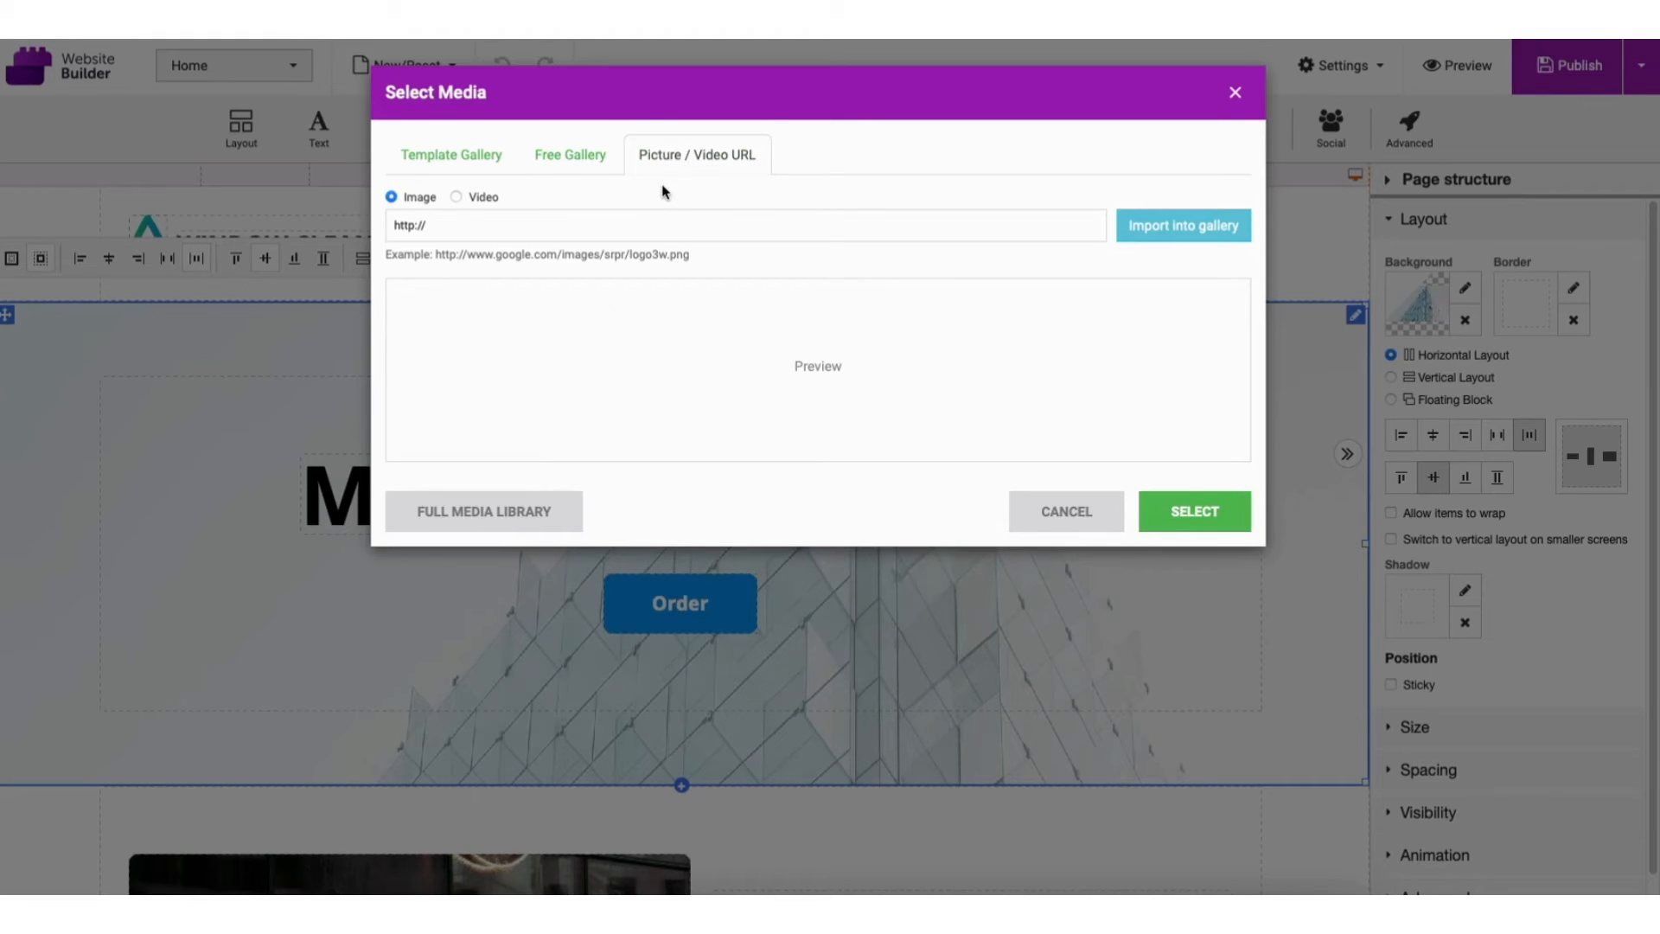
{"action": "left_click", "coordinate": [457, 197]}
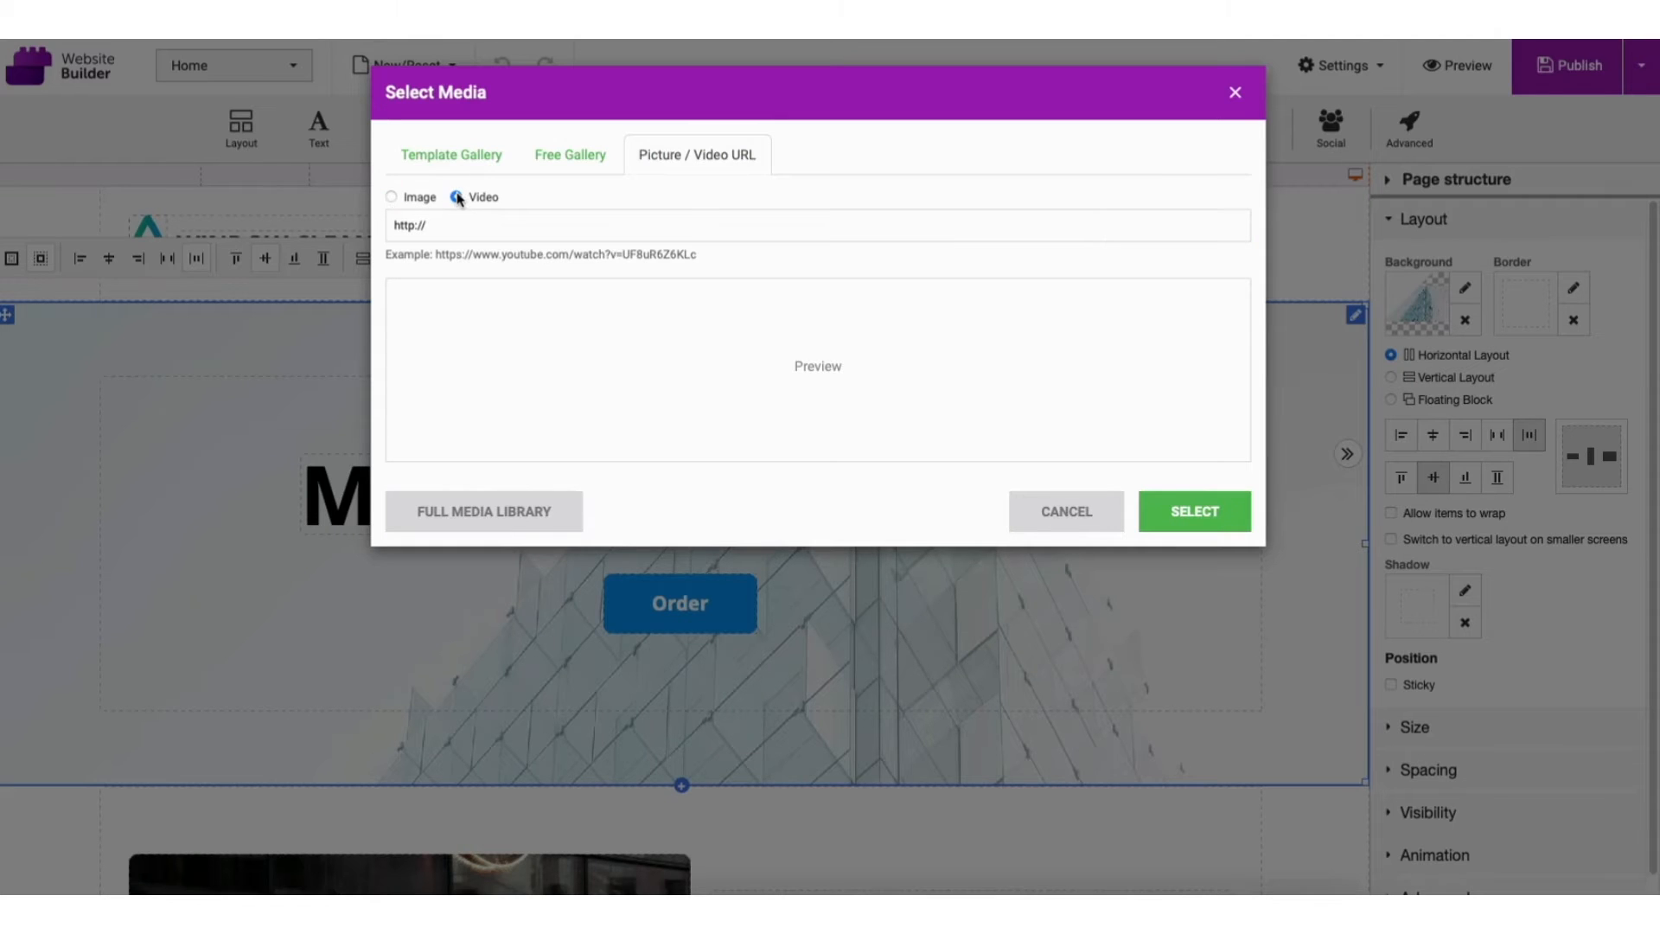
{"action": "left_click", "coordinate": [392, 198]}
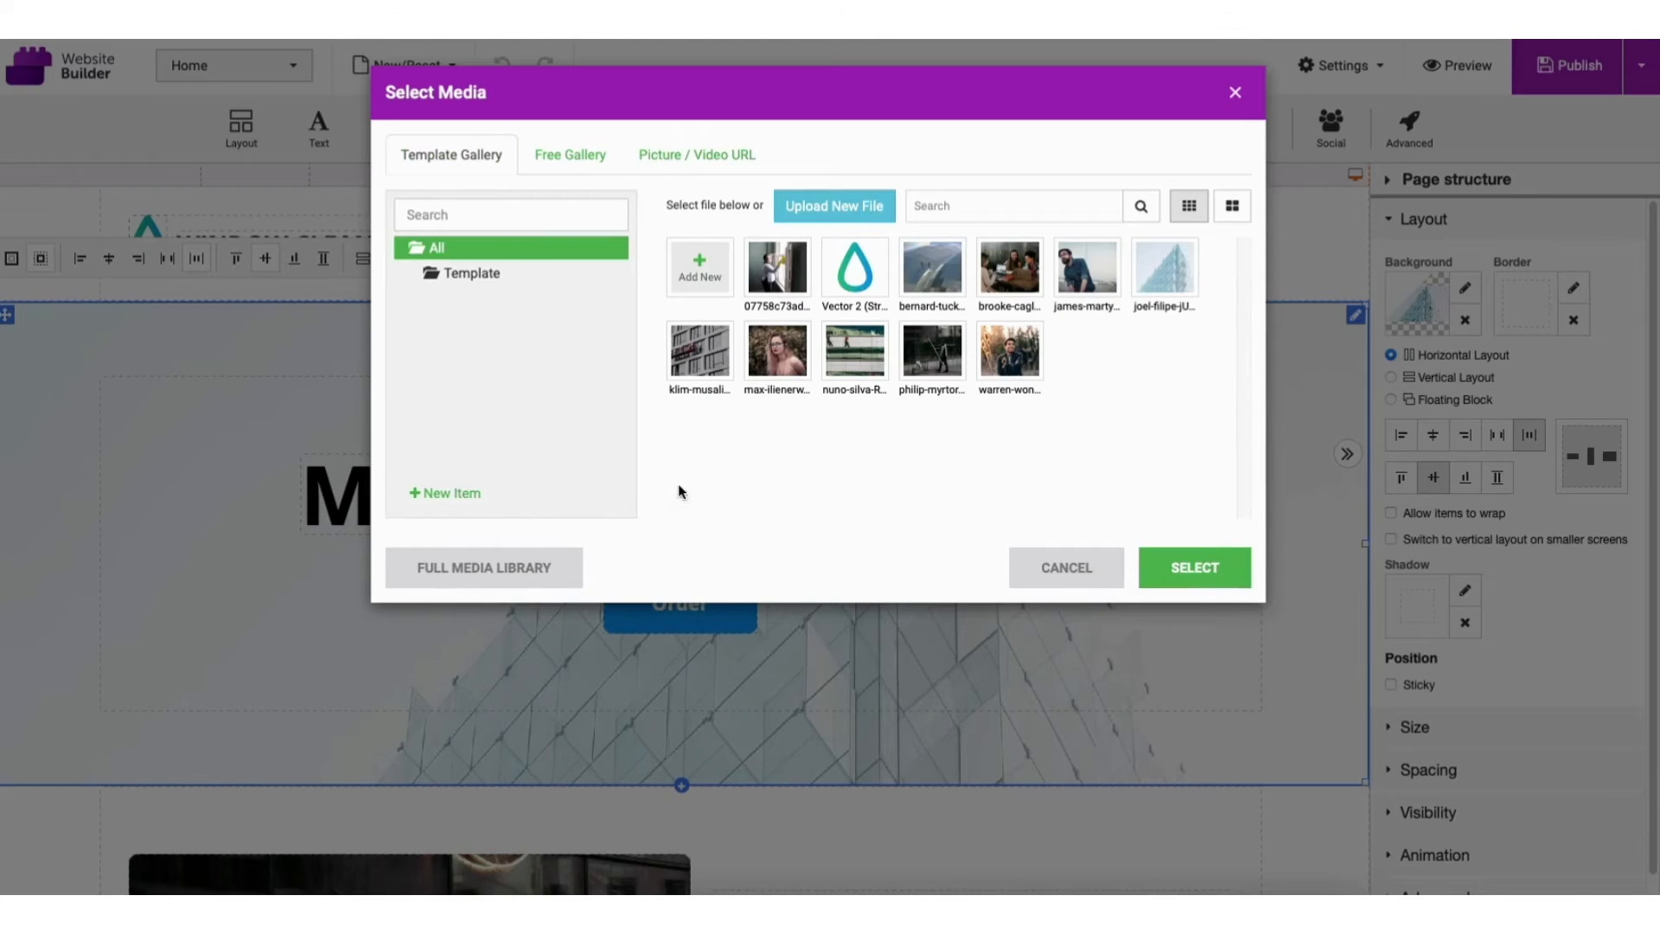
{"action": "left_click", "coordinate": [493, 567]}
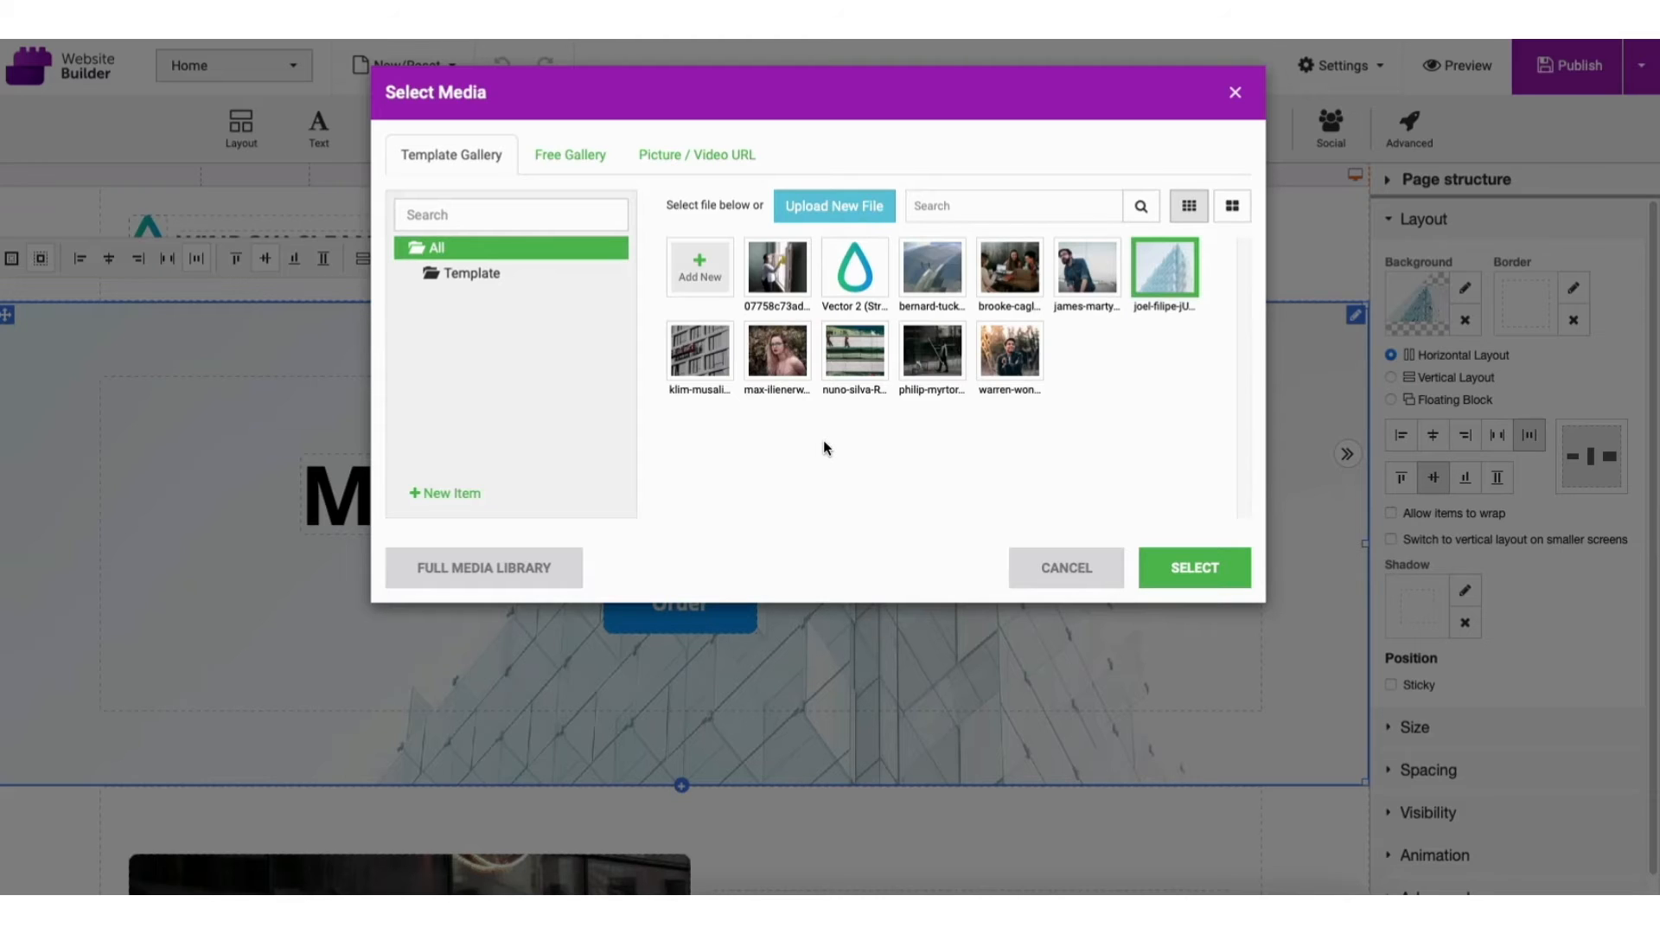
- Use the Template Gallery photo of friends around a café table as the hero section's background and set its opacity to 83%
{"action": "left_click", "coordinate": [1004, 273]}
{"action": "left_click", "coordinate": [1168, 569]}
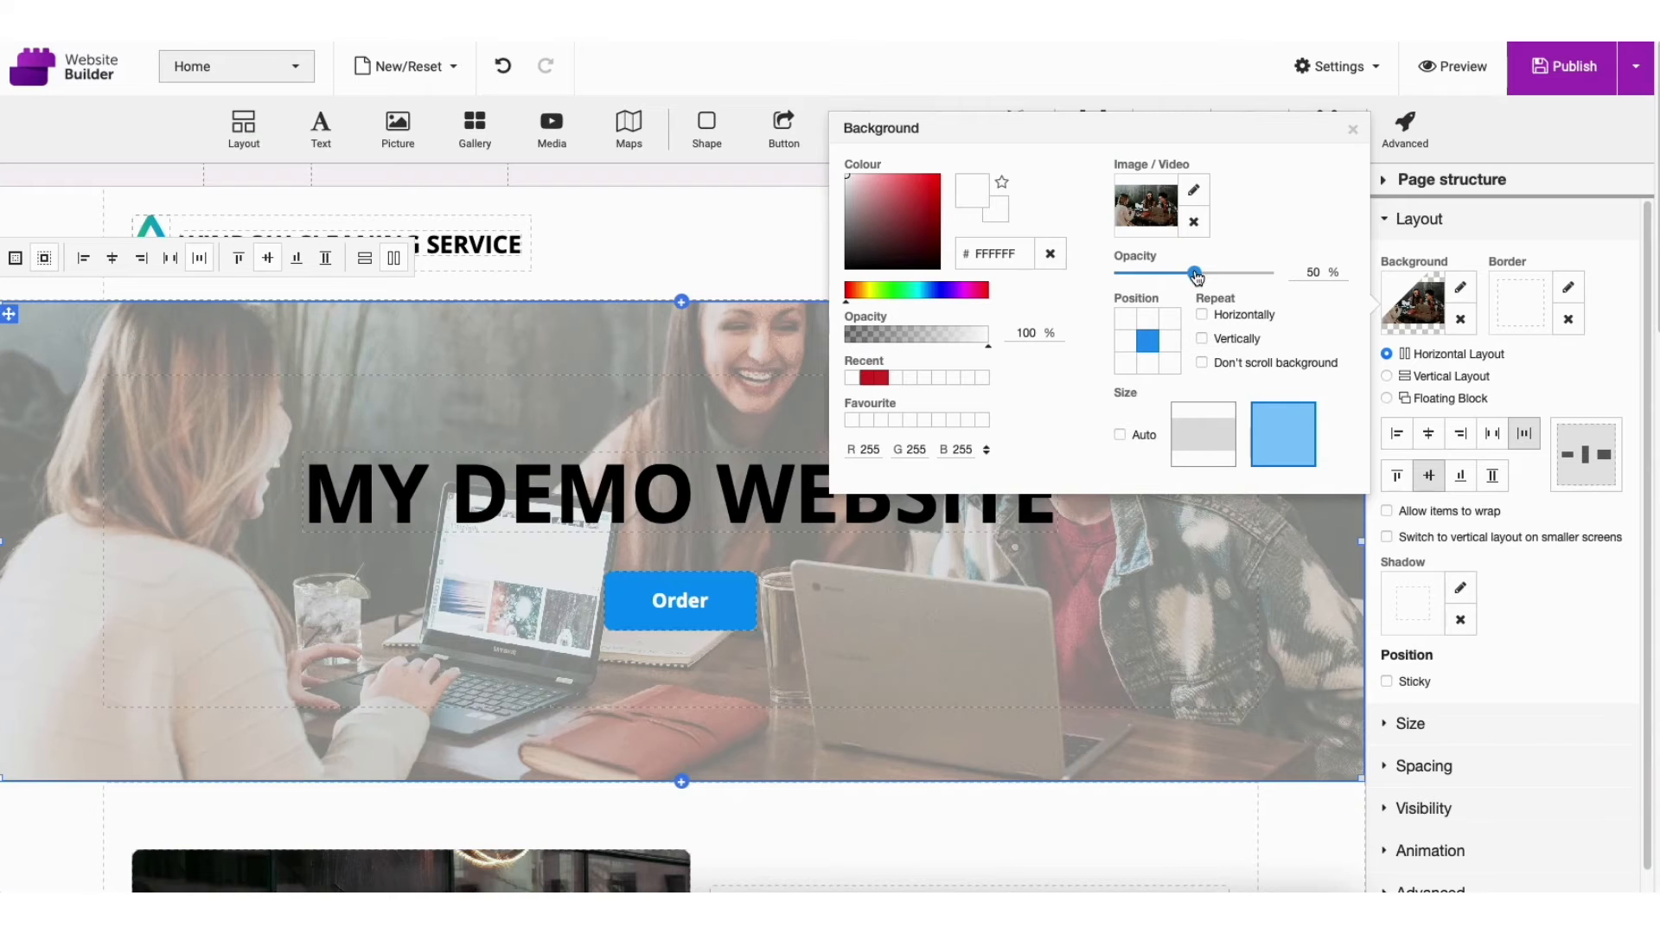
{"action": "left_click_drag", "start_coordinate": [1195, 276], "coordinate": [1243, 286]}
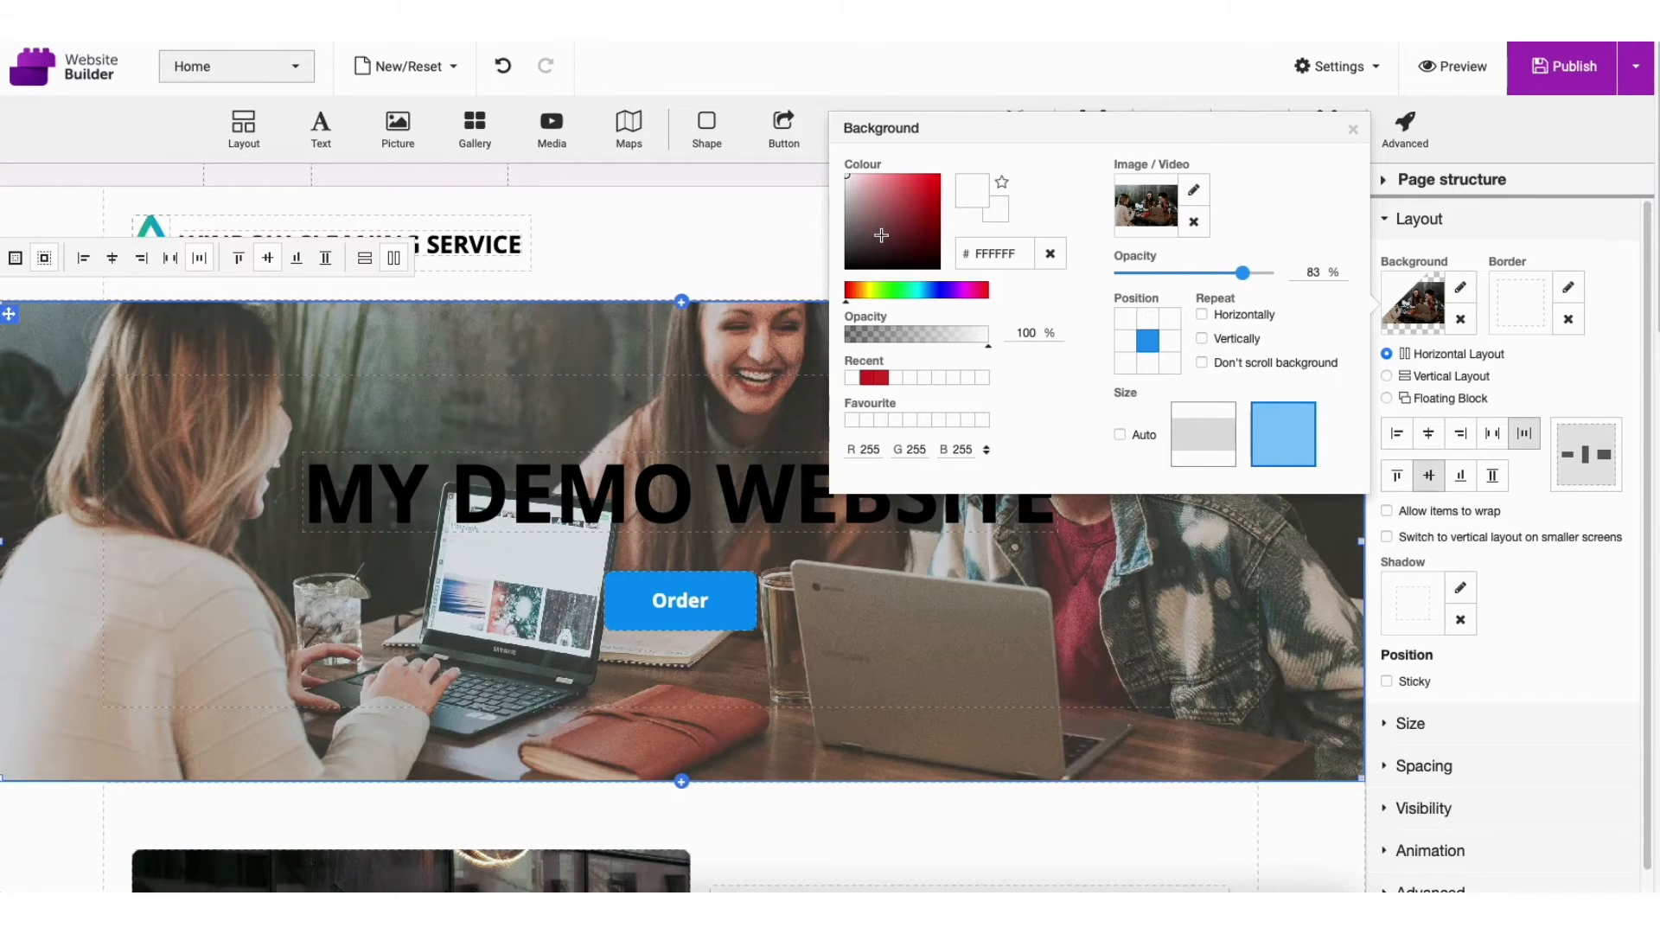
- Try red ED1F1F and blue 1A56B4 as the hero background's overlay colour
{"action": "left_click", "coordinate": [927, 182]}
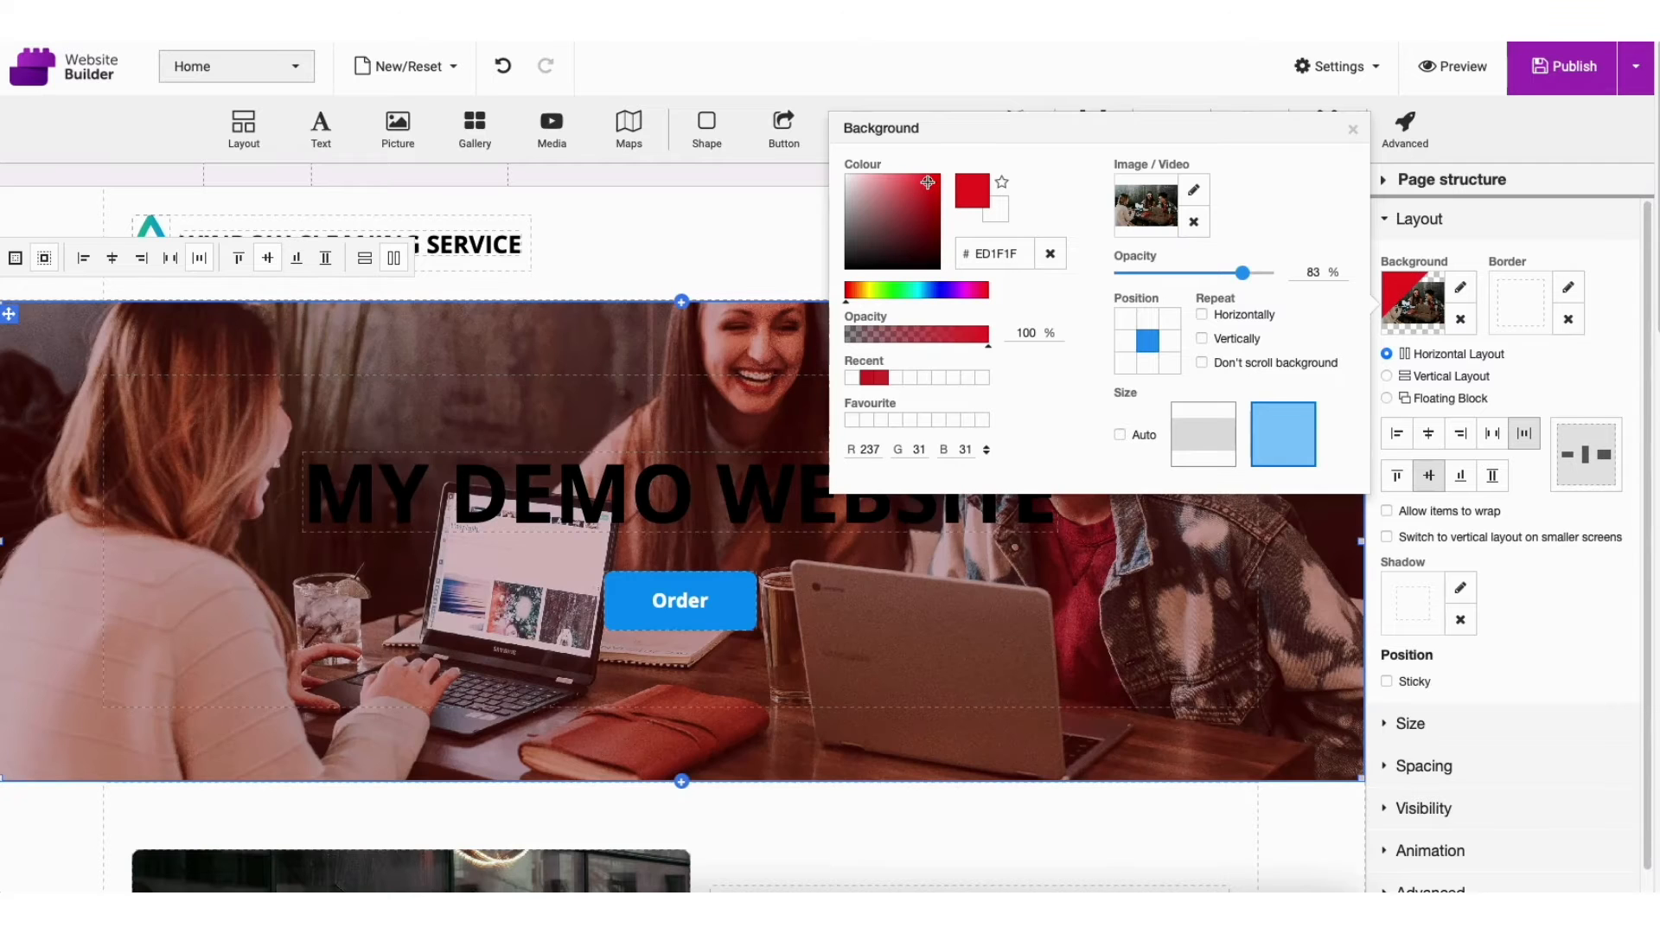
{"action": "mouse_move", "coordinate": [1242, 273]}
{"action": "left_mouse_down"}
{"action": "mouse_move", "coordinate": [1206, 275]}
{"action": "mouse_move", "coordinate": [1242, 273]}
{"action": "left_mouse_up"}
{"action": "left_click", "coordinate": [931, 292]}
{"action": "left_click", "coordinate": [926, 202]}
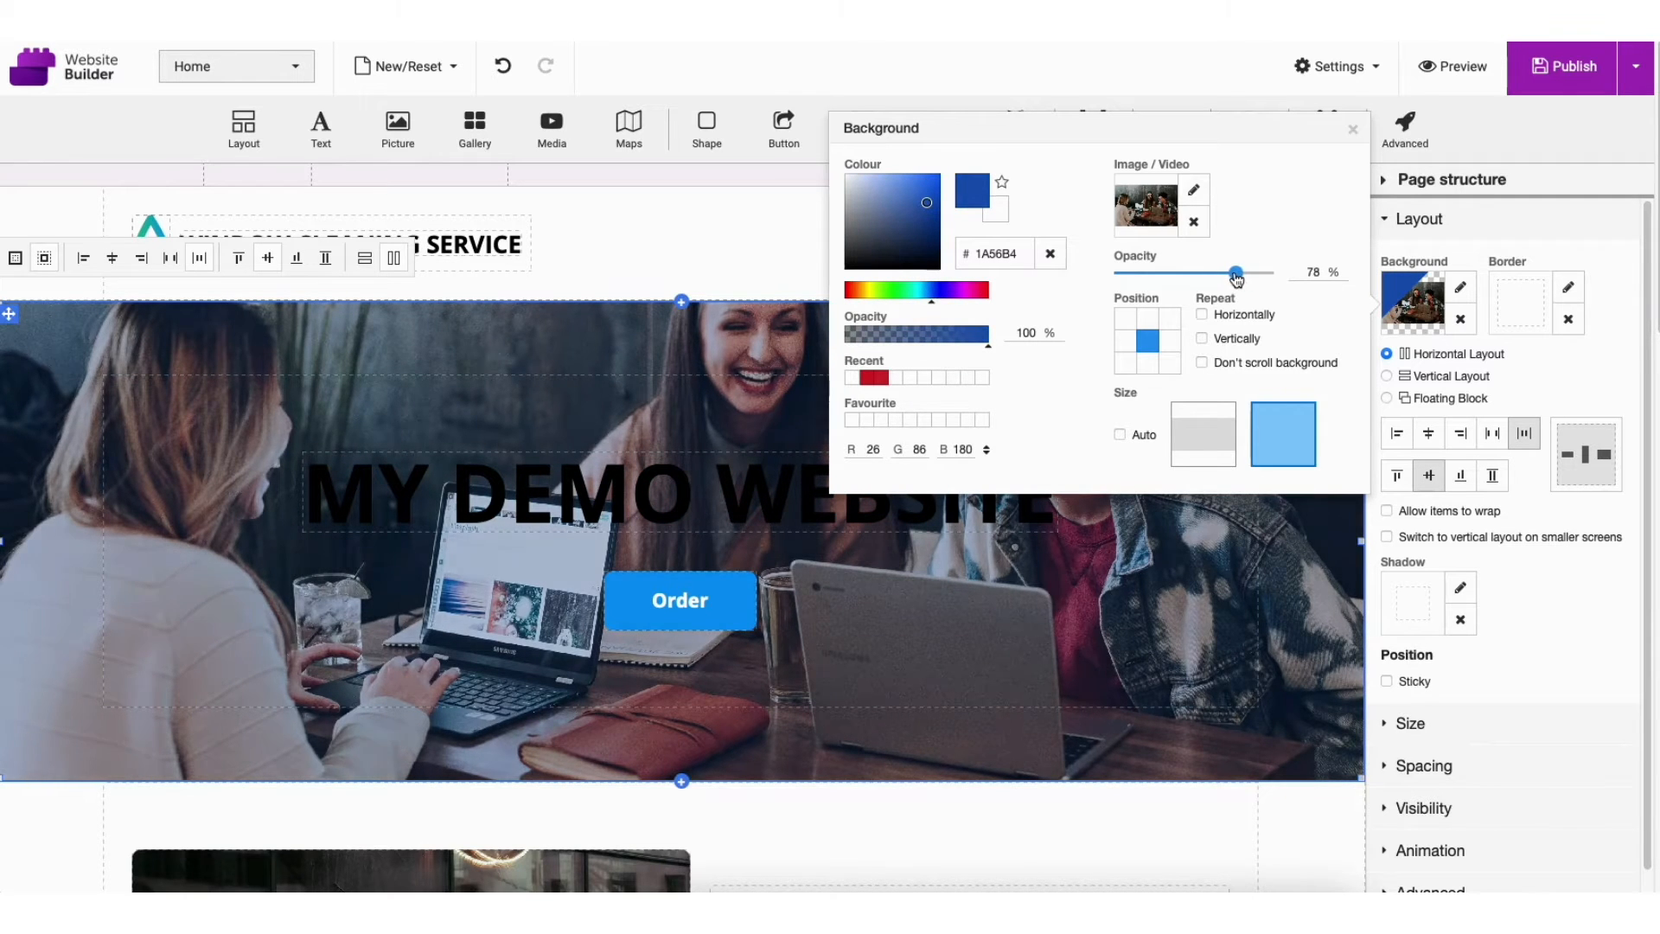
- Set the hero background's colour to near-black 131415 and the image opacity to 69%
{"action": "mouse_move", "coordinate": [1242, 276]}
{"action": "left_mouse_down"}
{"action": "mouse_move", "coordinate": [1201, 278]}
{"action": "mouse_move", "coordinate": [1234, 273]}
{"action": "left_mouse_up"}
{"action": "left_click", "coordinate": [854, 260]}
{"action": "mouse_move", "coordinate": [1234, 275]}
{"action": "left_mouse_down"}
{"action": "mouse_move", "coordinate": [1248, 279]}
{"action": "mouse_move", "coordinate": [1207, 278]}
{"action": "mouse_move", "coordinate": [1222, 280]}
{"action": "left_mouse_up"}
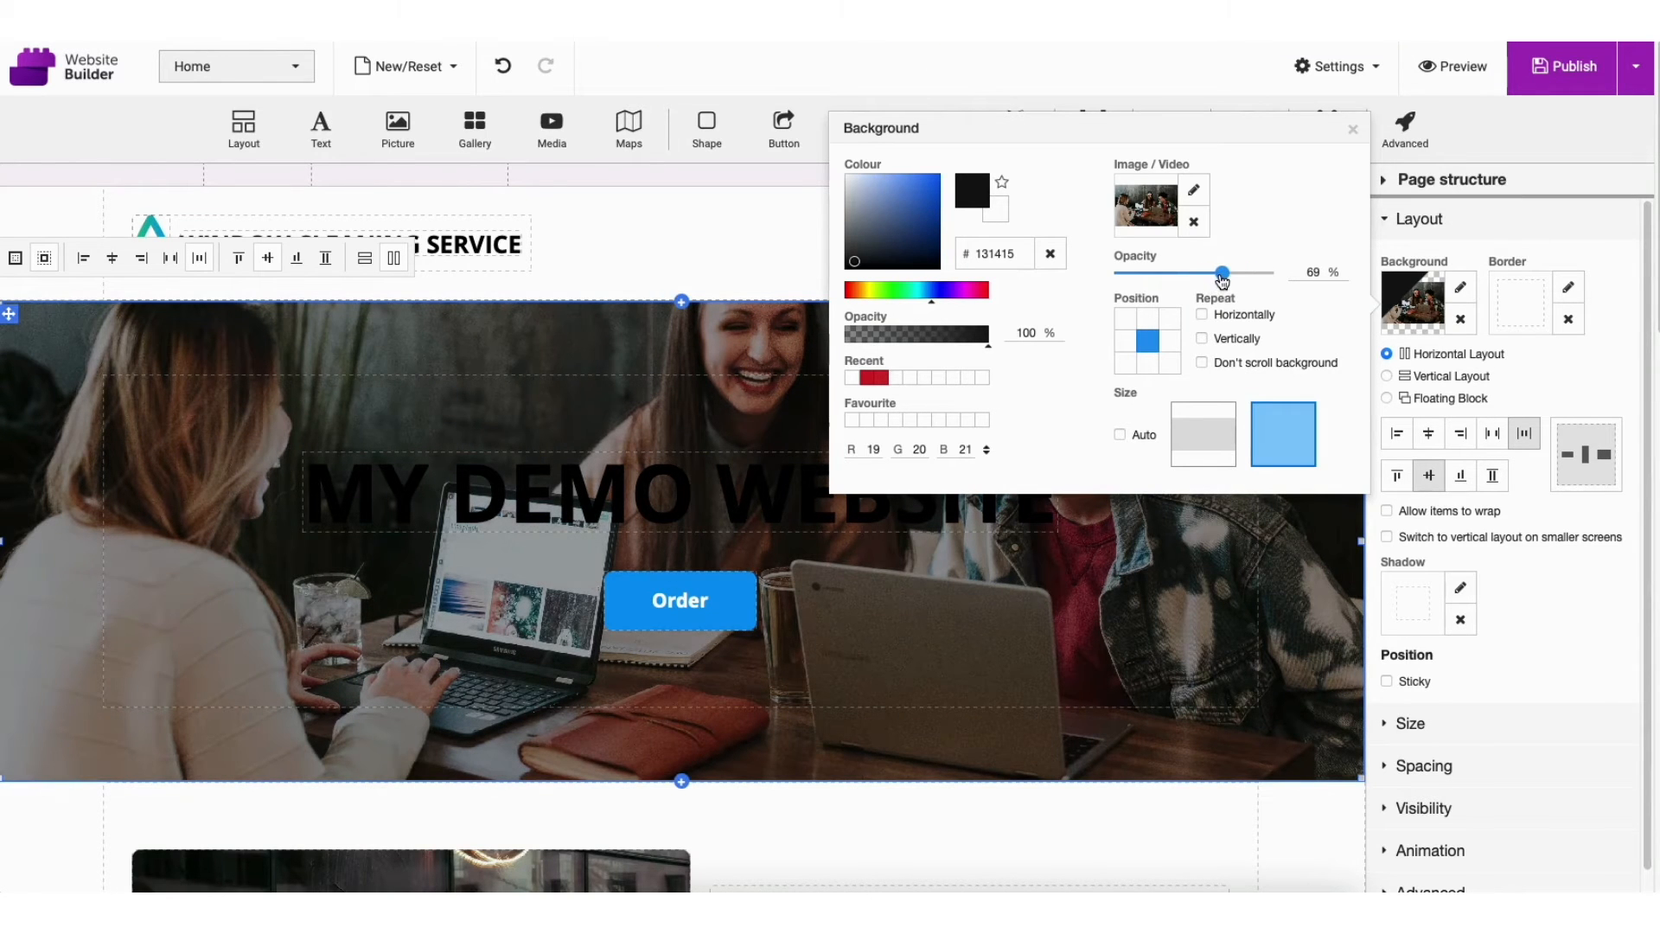
- Change the text colour of the "MY DEMO WEBSITE" heading to white, FFFFFF
{"action": "double_click", "coordinate": [326, 486]}
{"action": "left_click_drag", "start_coordinate": [326, 486], "coordinate": [1057, 500]}
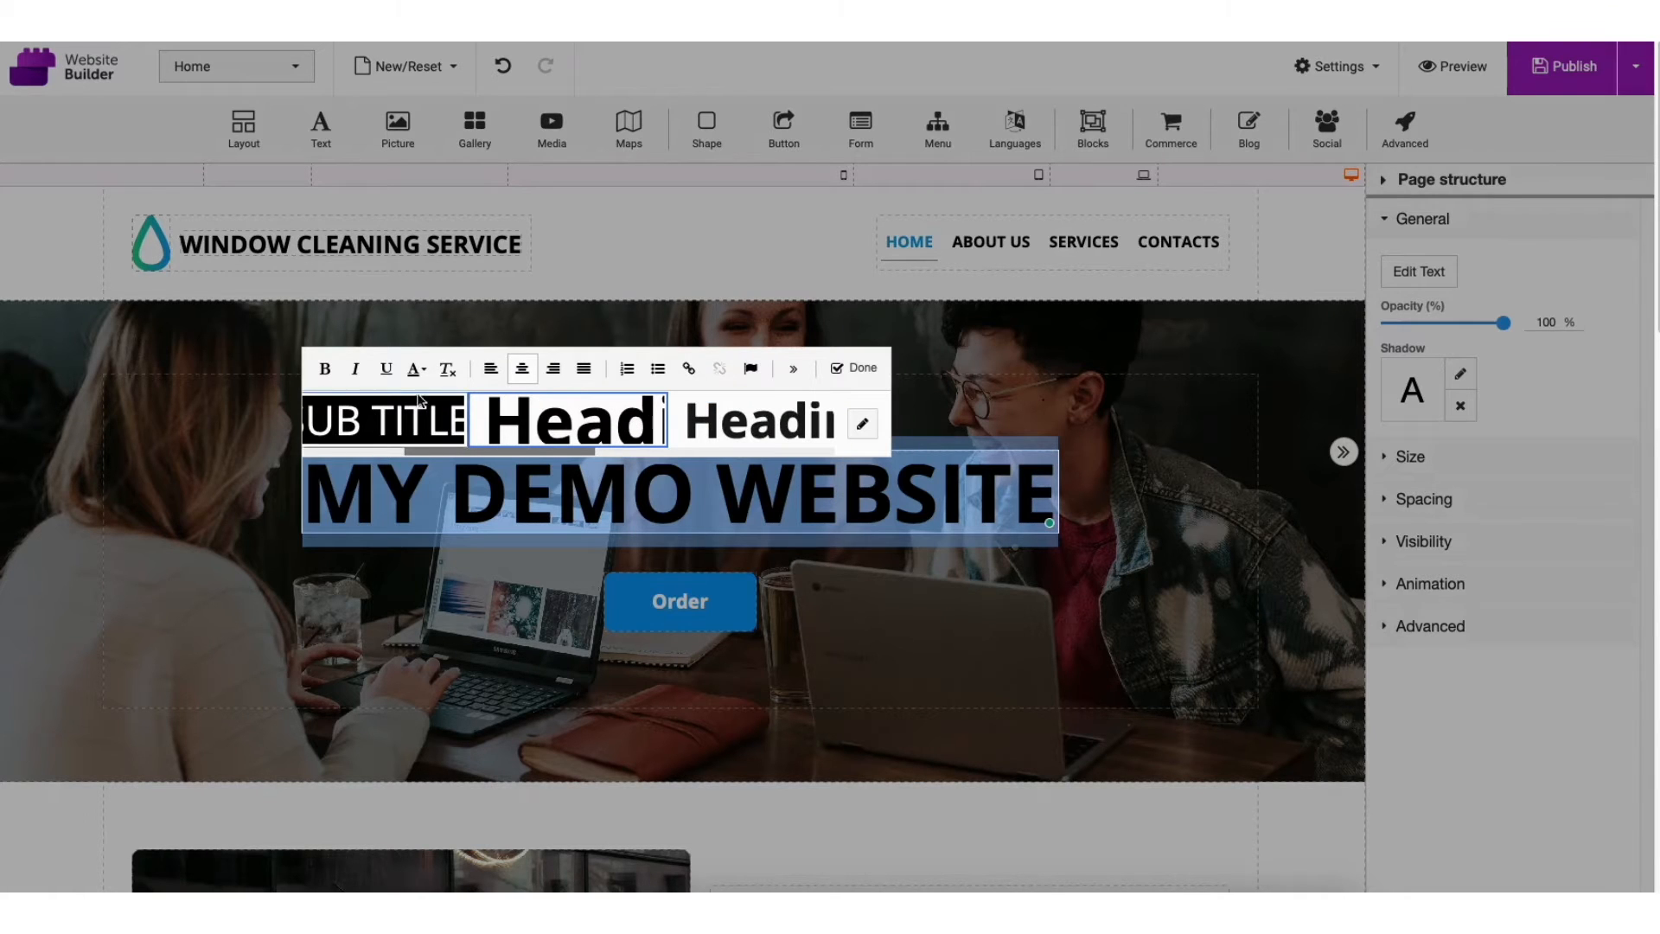
{"action": "left_click", "coordinate": [415, 368]}
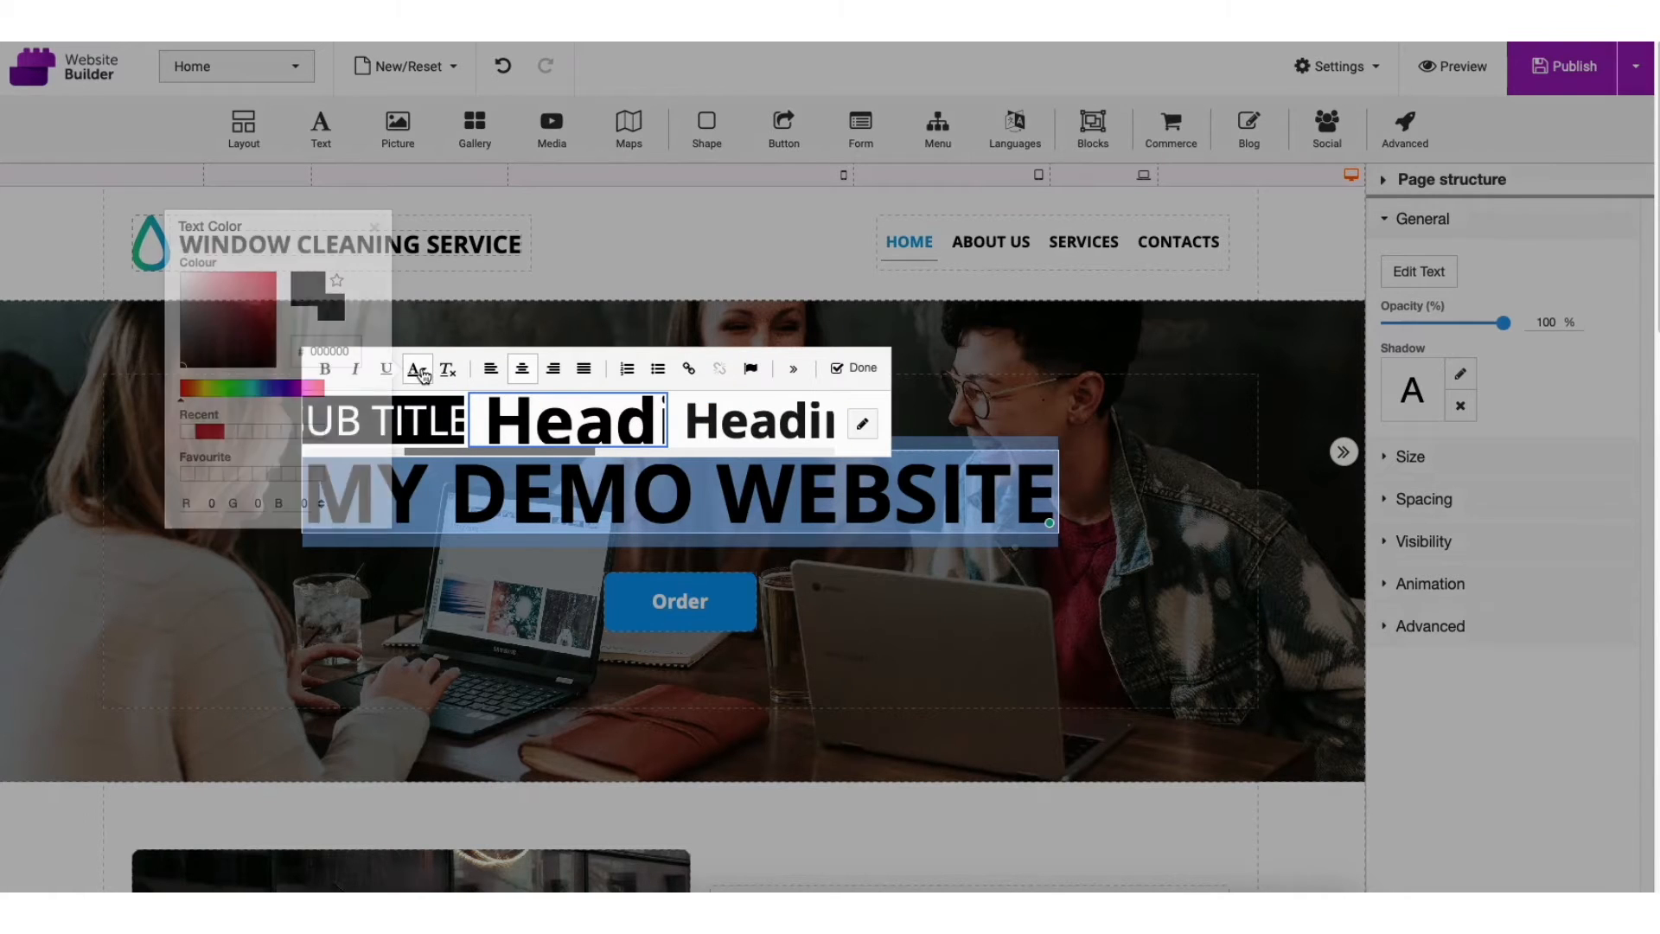
{"action": "left_click", "coordinate": [187, 431]}
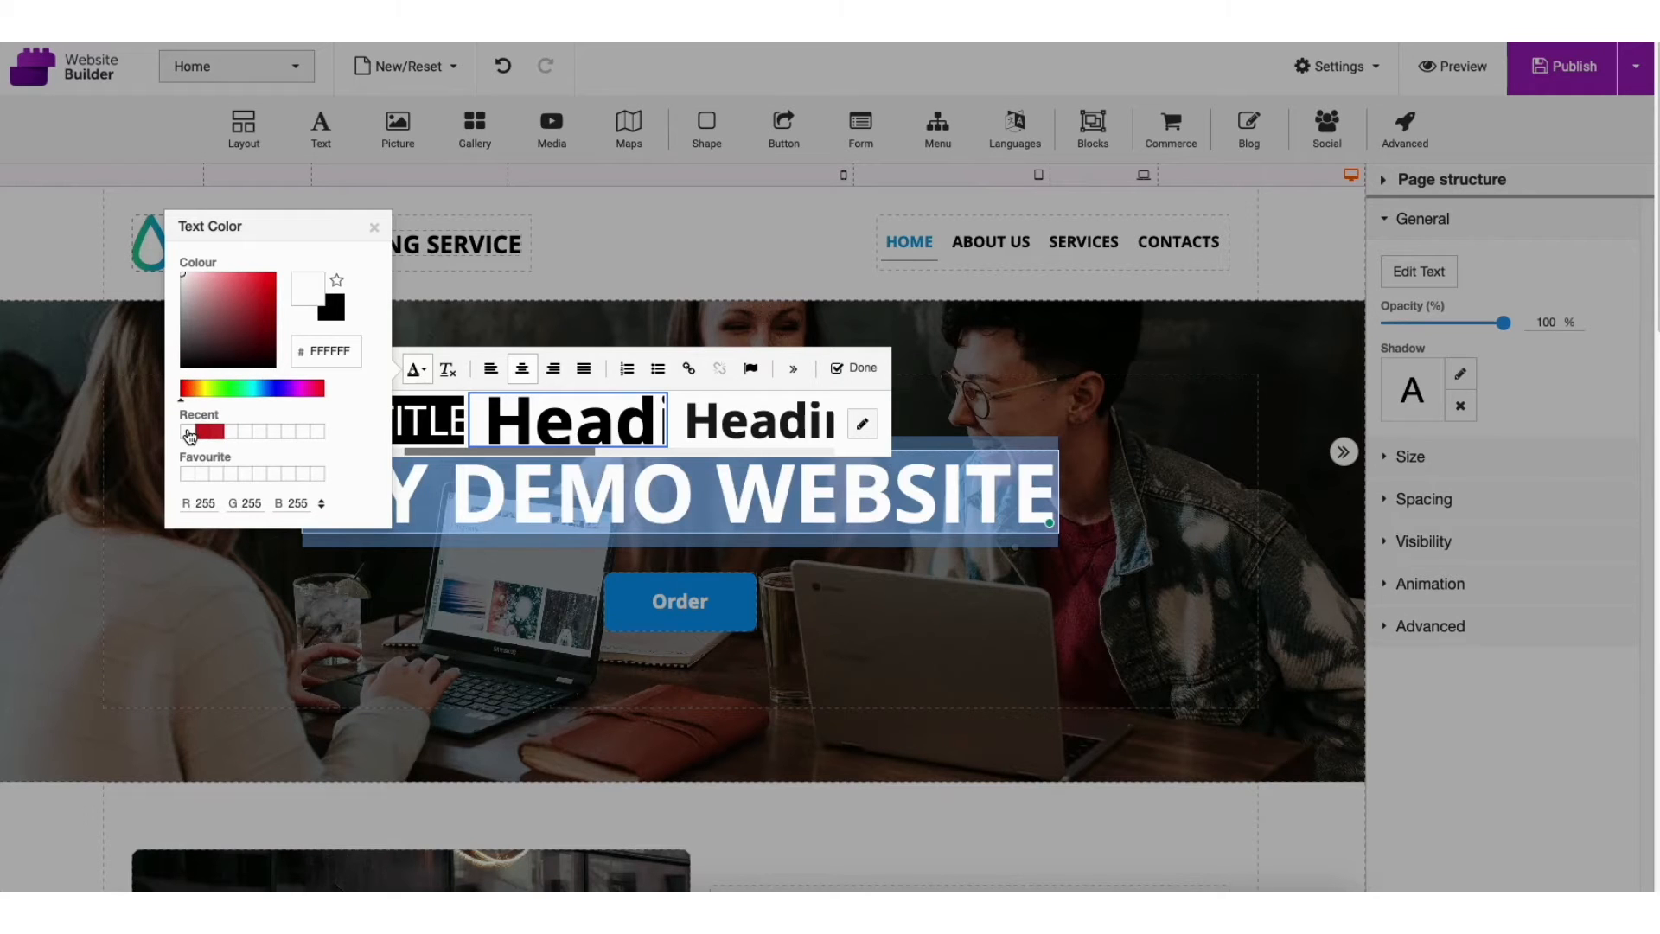
{"action": "left_click", "coordinate": [352, 655]}
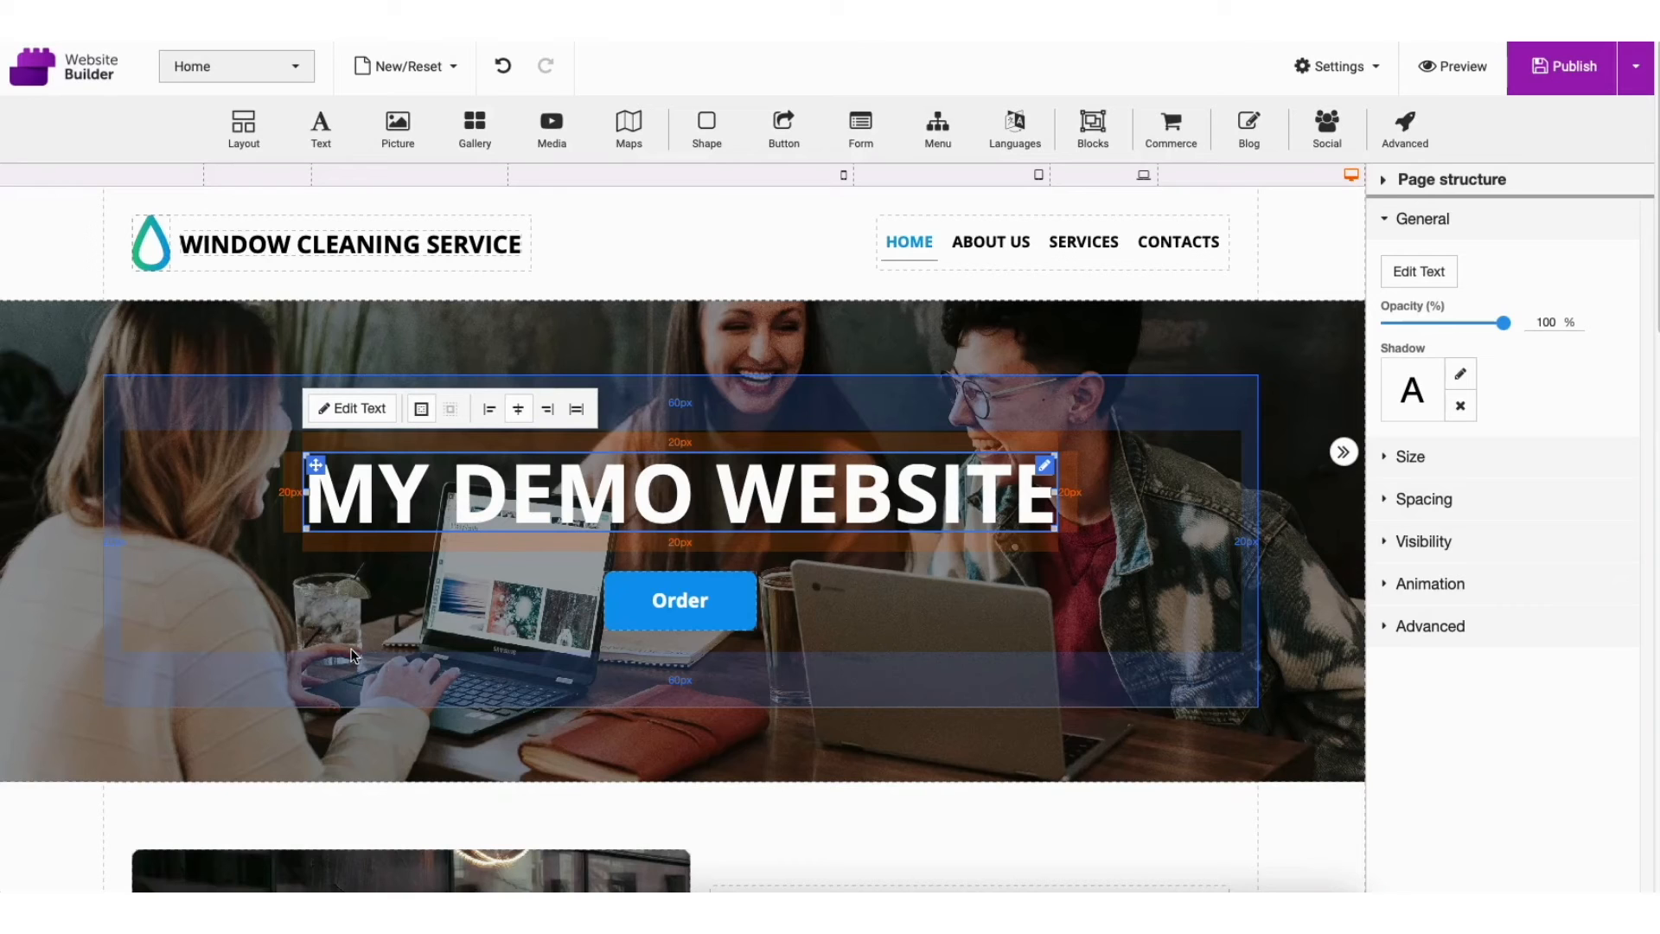
{"action": "left_click", "coordinate": [352, 654]}
- Change the hero section's Order button text to "About Us"
{"action": "left_click", "coordinate": [646, 603]}
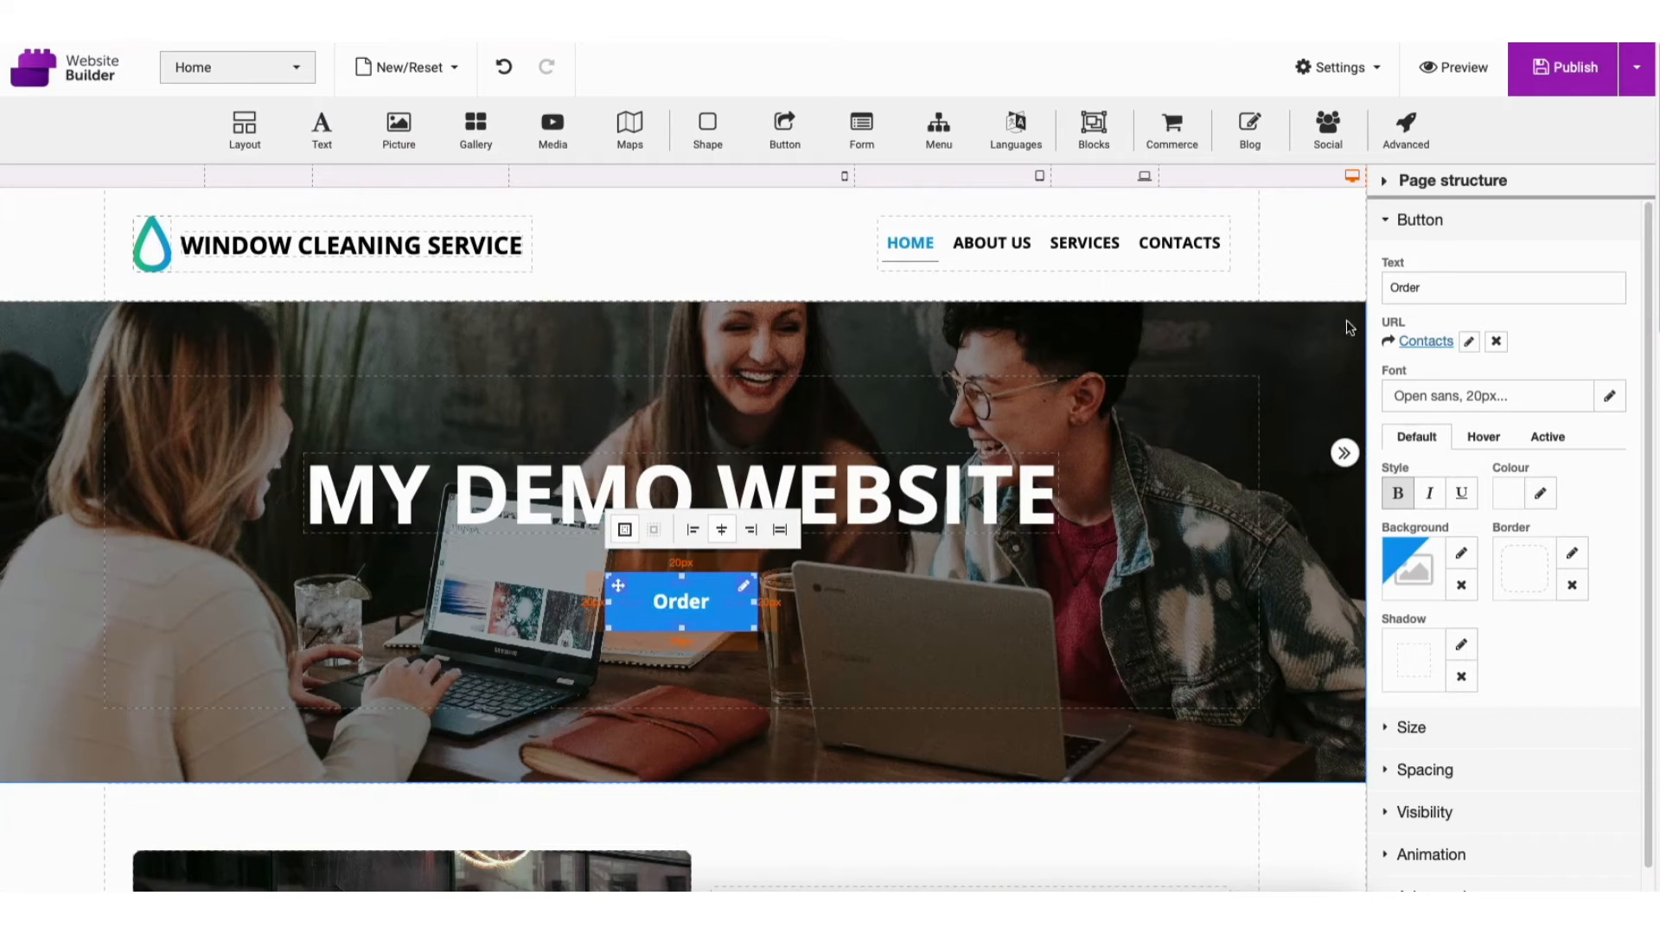
{"action": "double_click", "coordinate": [1404, 288]}
{"action": "type", "text": "About Us"}
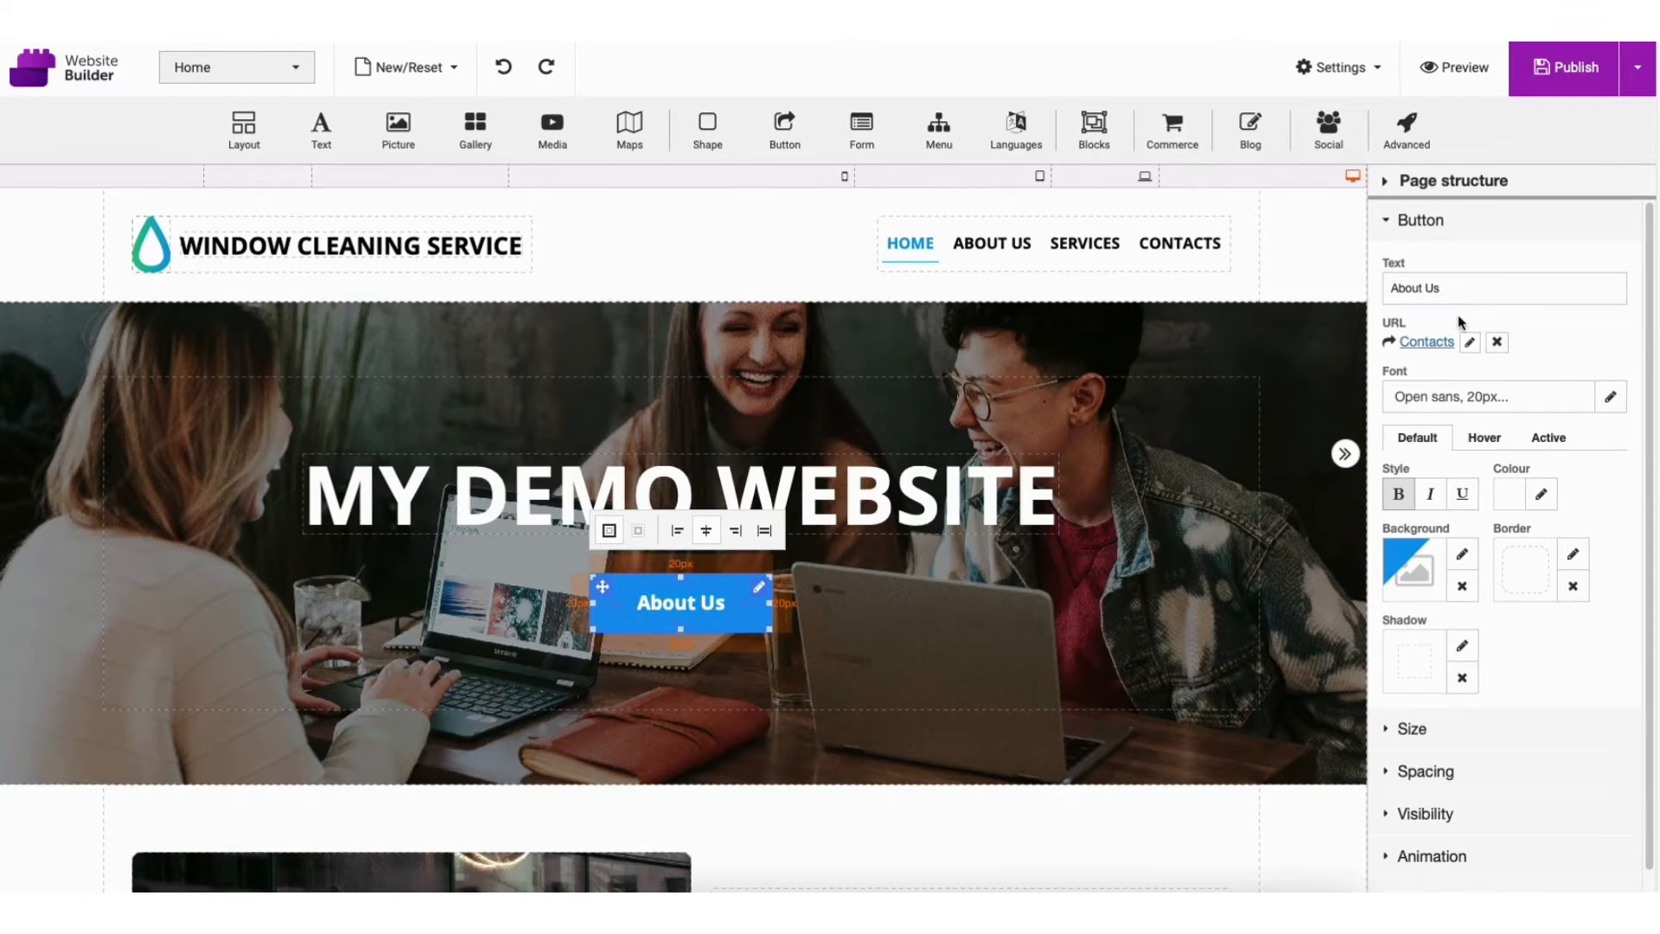
- Examine the About Us button's link properties, including the selectable website pages and the Web Address link type
{"action": "left_click", "coordinate": [1470, 343]}
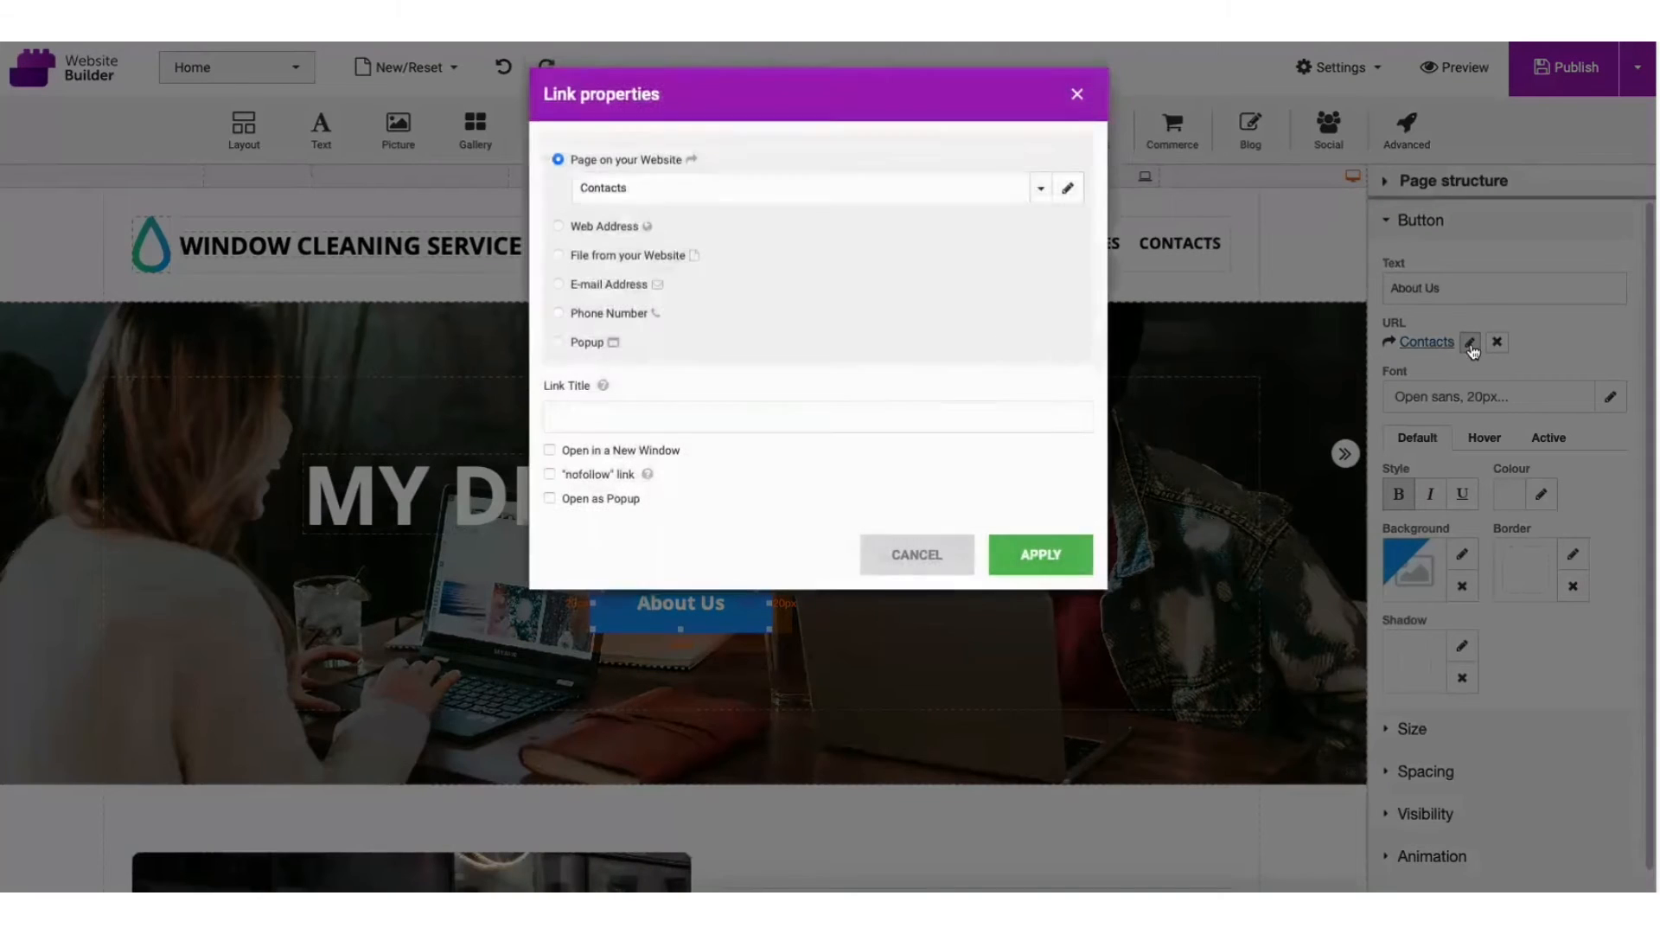
{"action": "left_click", "coordinate": [644, 194]}
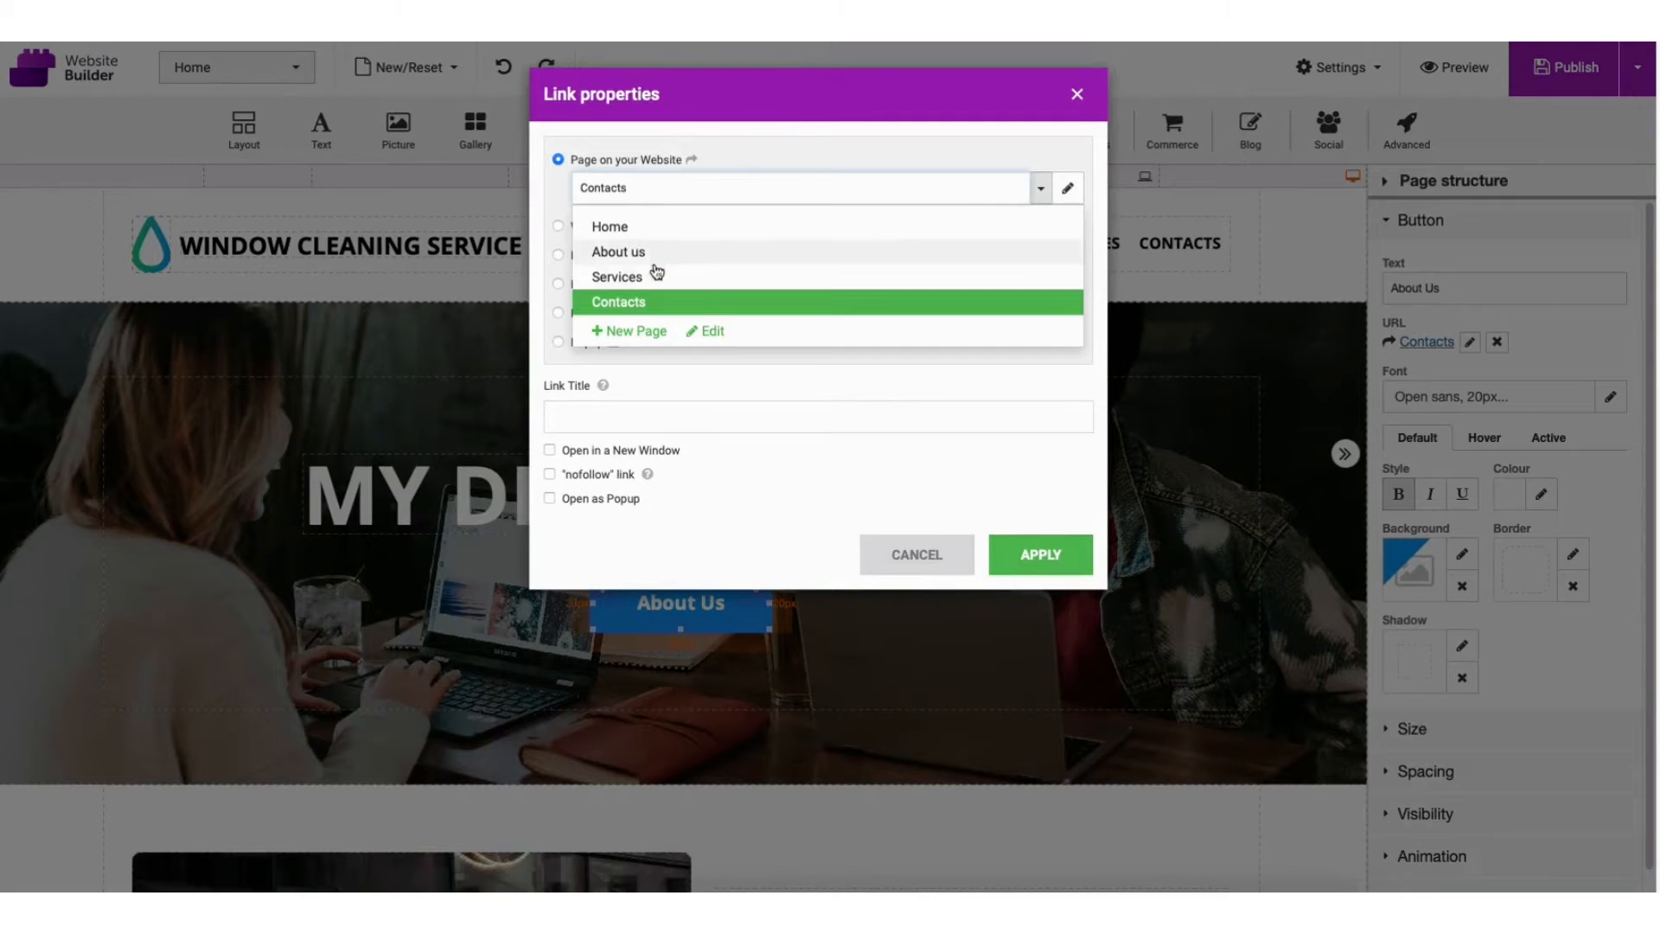
{"action": "left_click", "coordinate": [706, 397]}
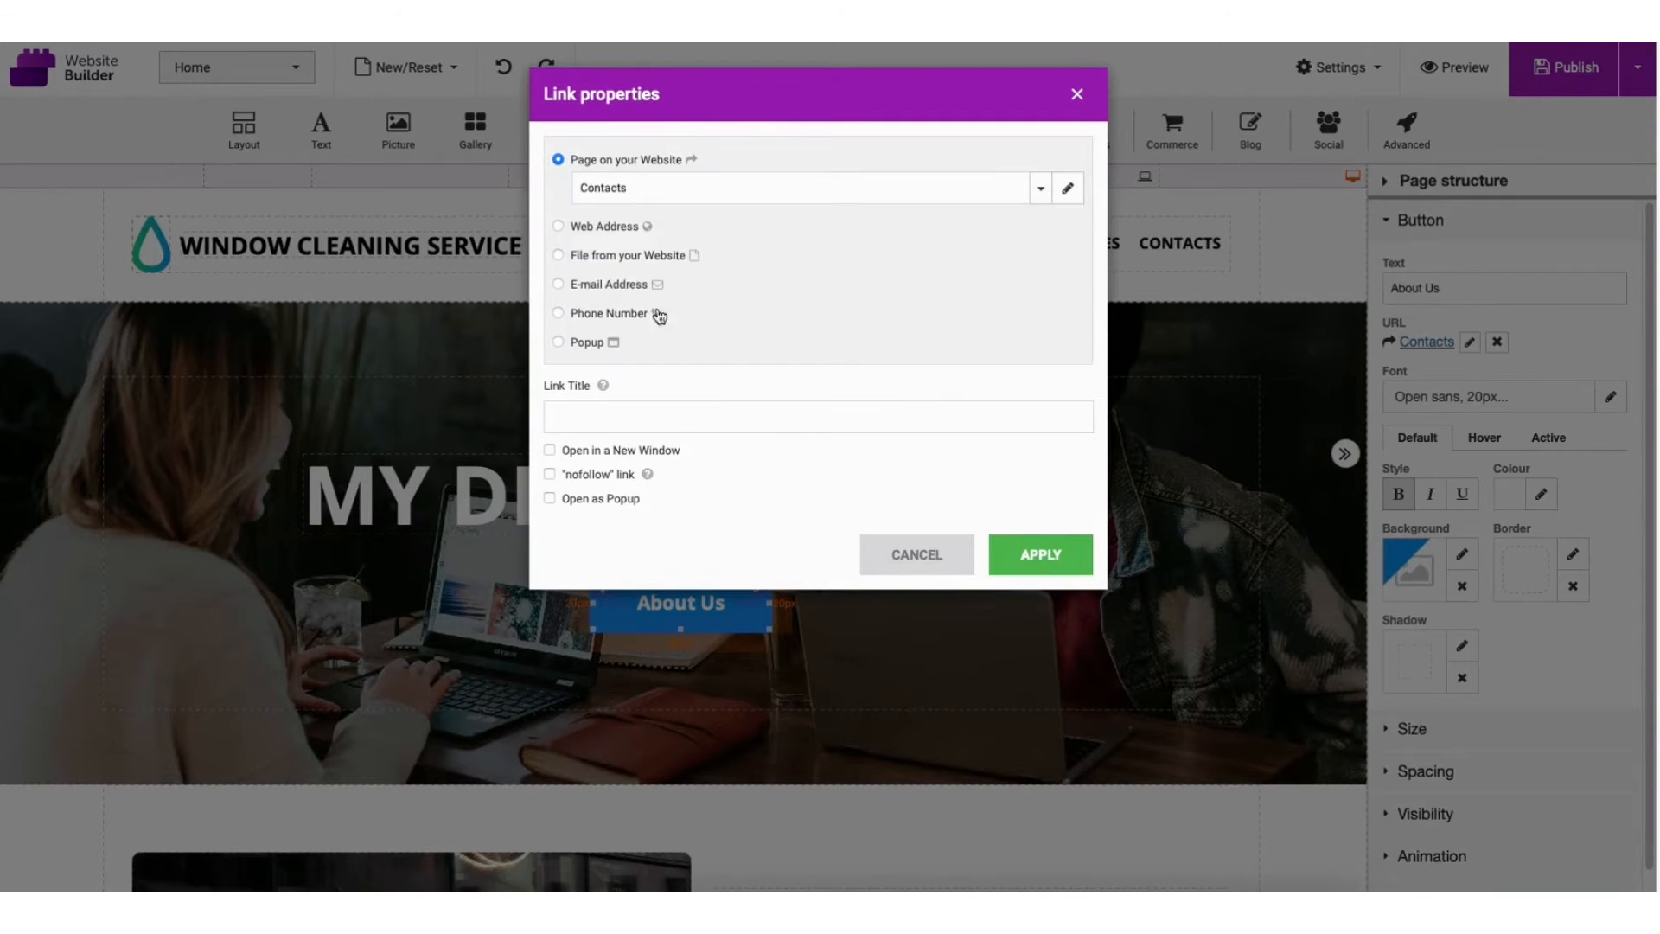
{"action": "left_click", "coordinate": [558, 225]}
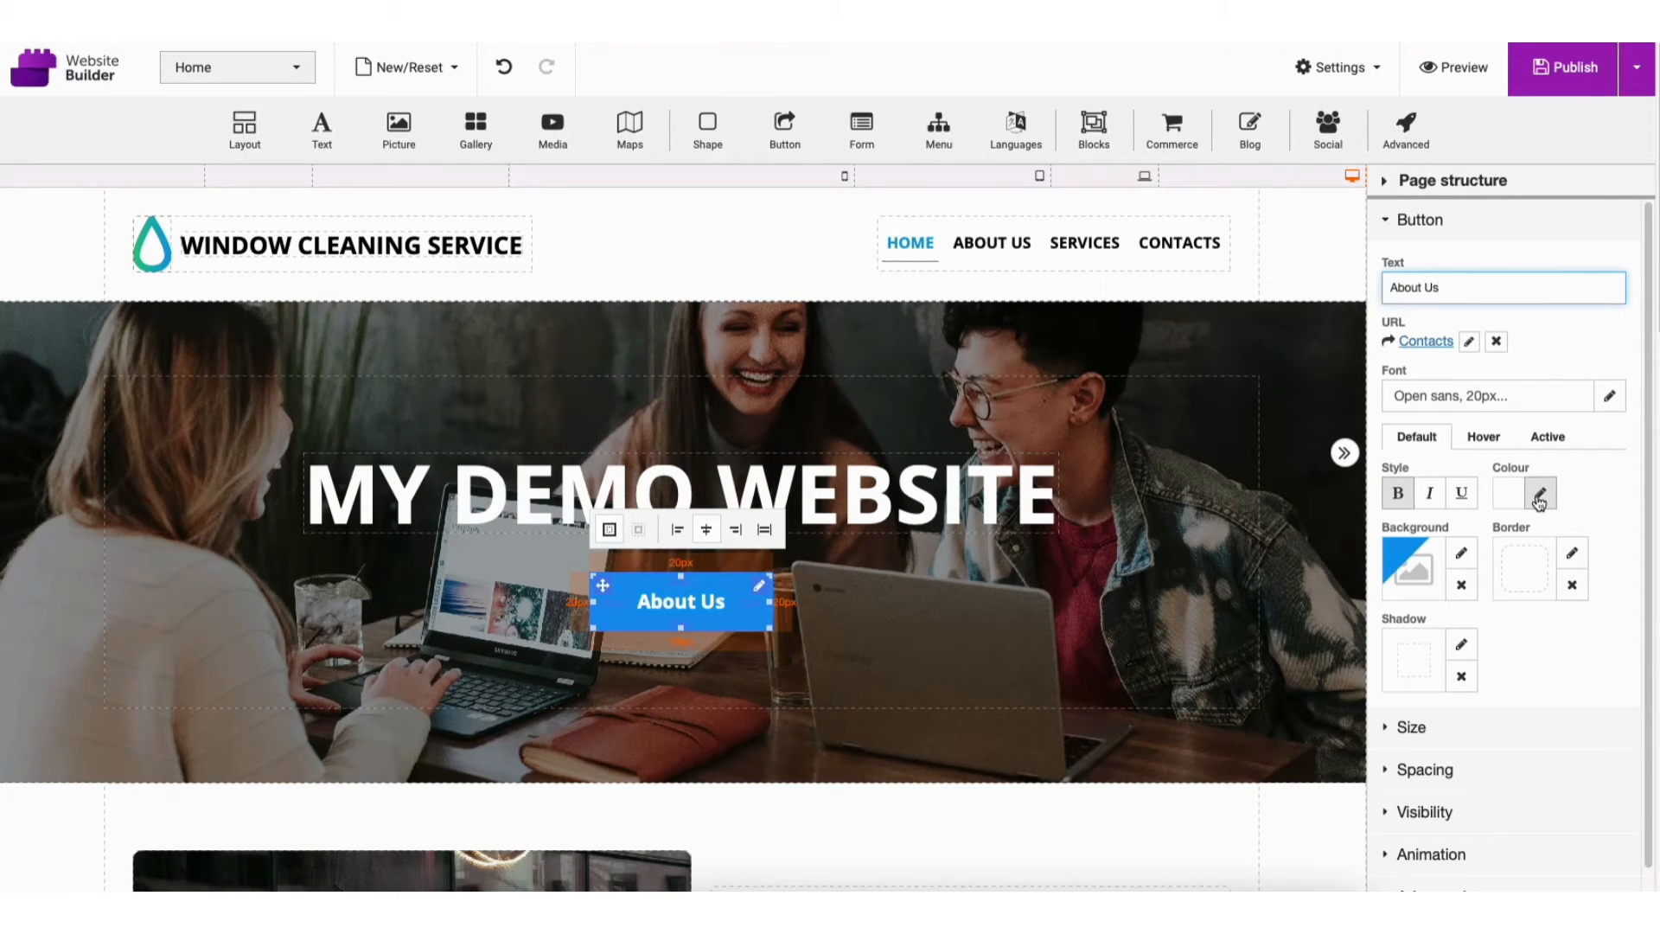
- Set the About Us button's background colour to red F51F01 and try resizing the button
{"action": "left_click", "coordinate": [1461, 557]}
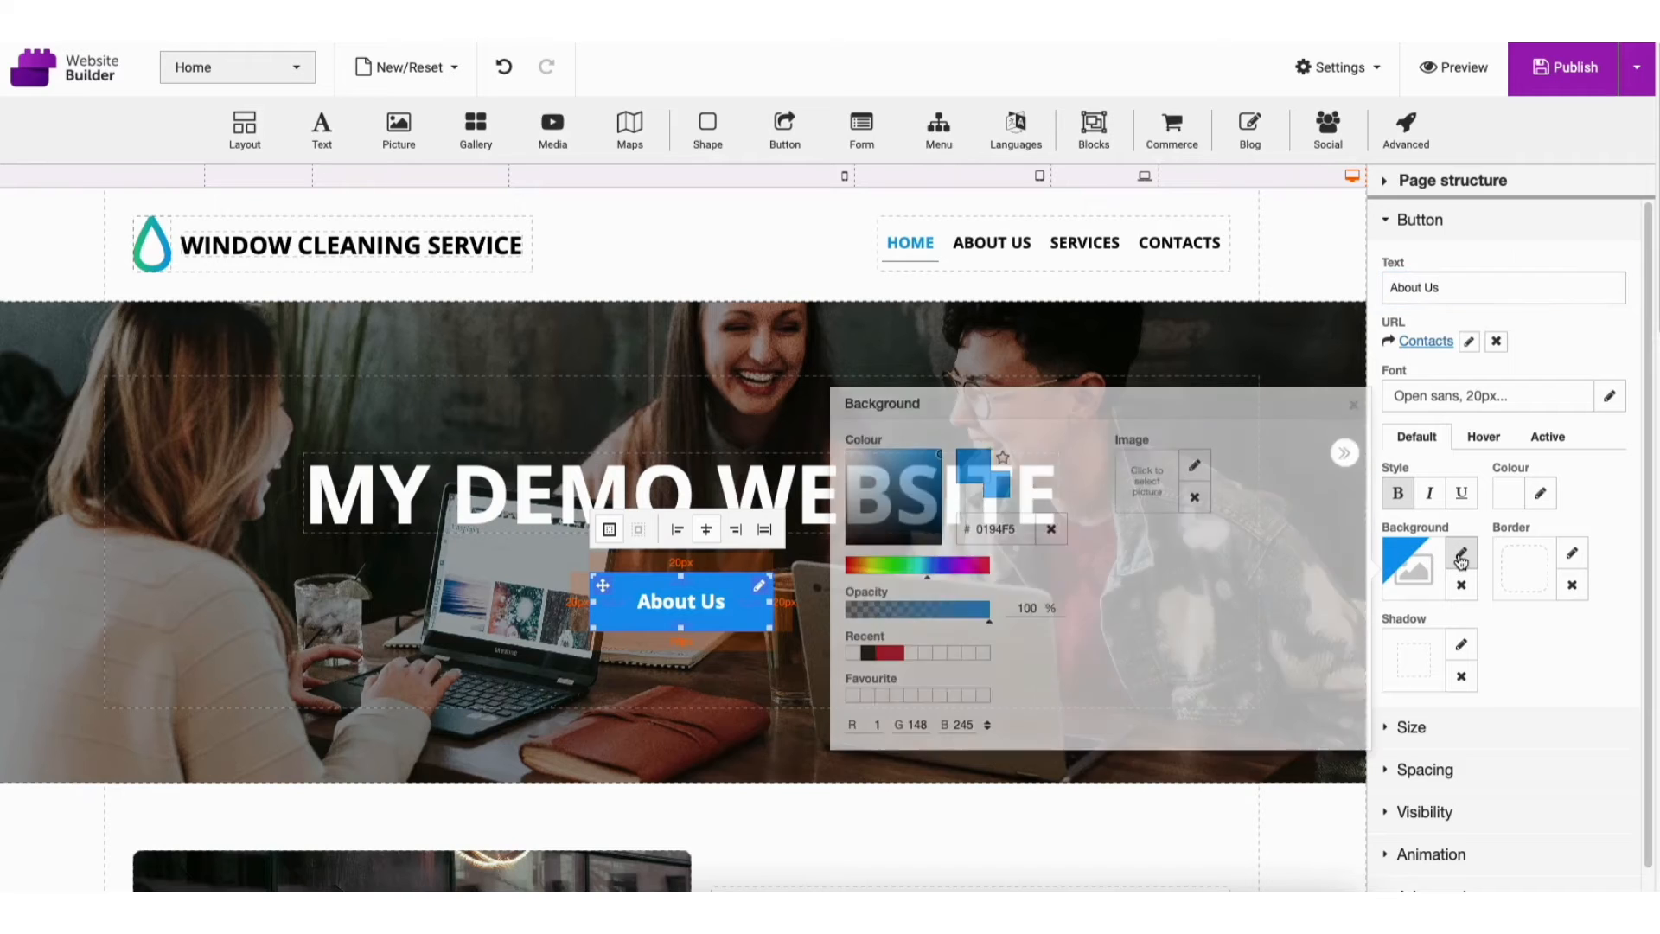
{"action": "left_click", "coordinate": [849, 565]}
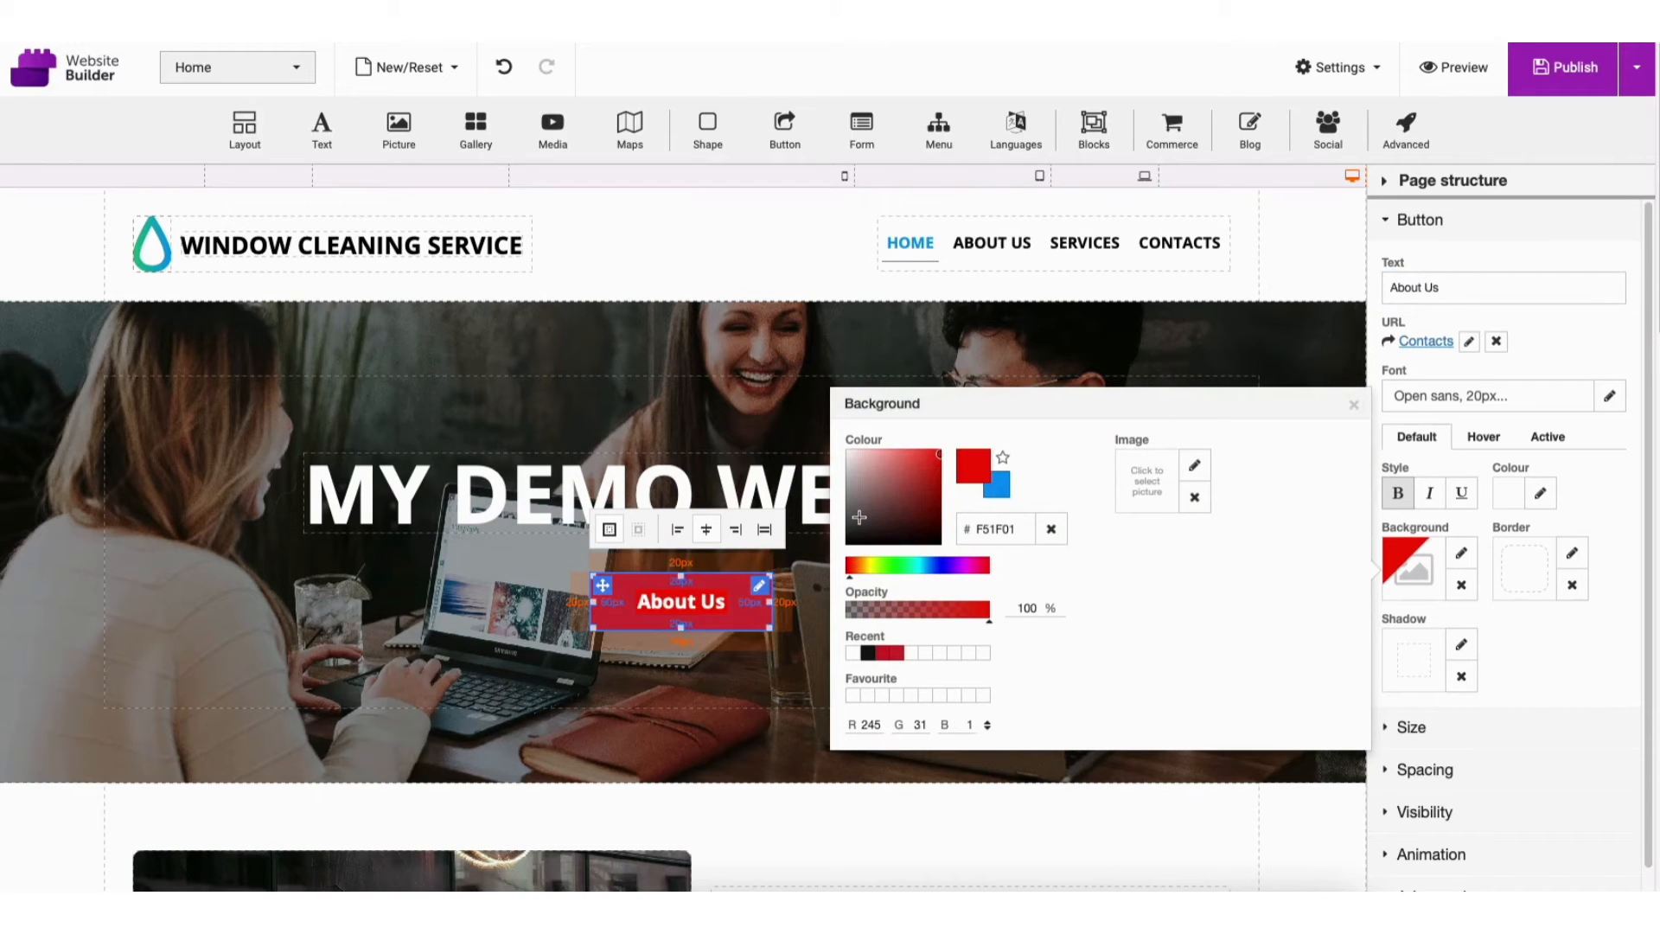
{"action": "left_click", "coordinate": [1482, 440]}
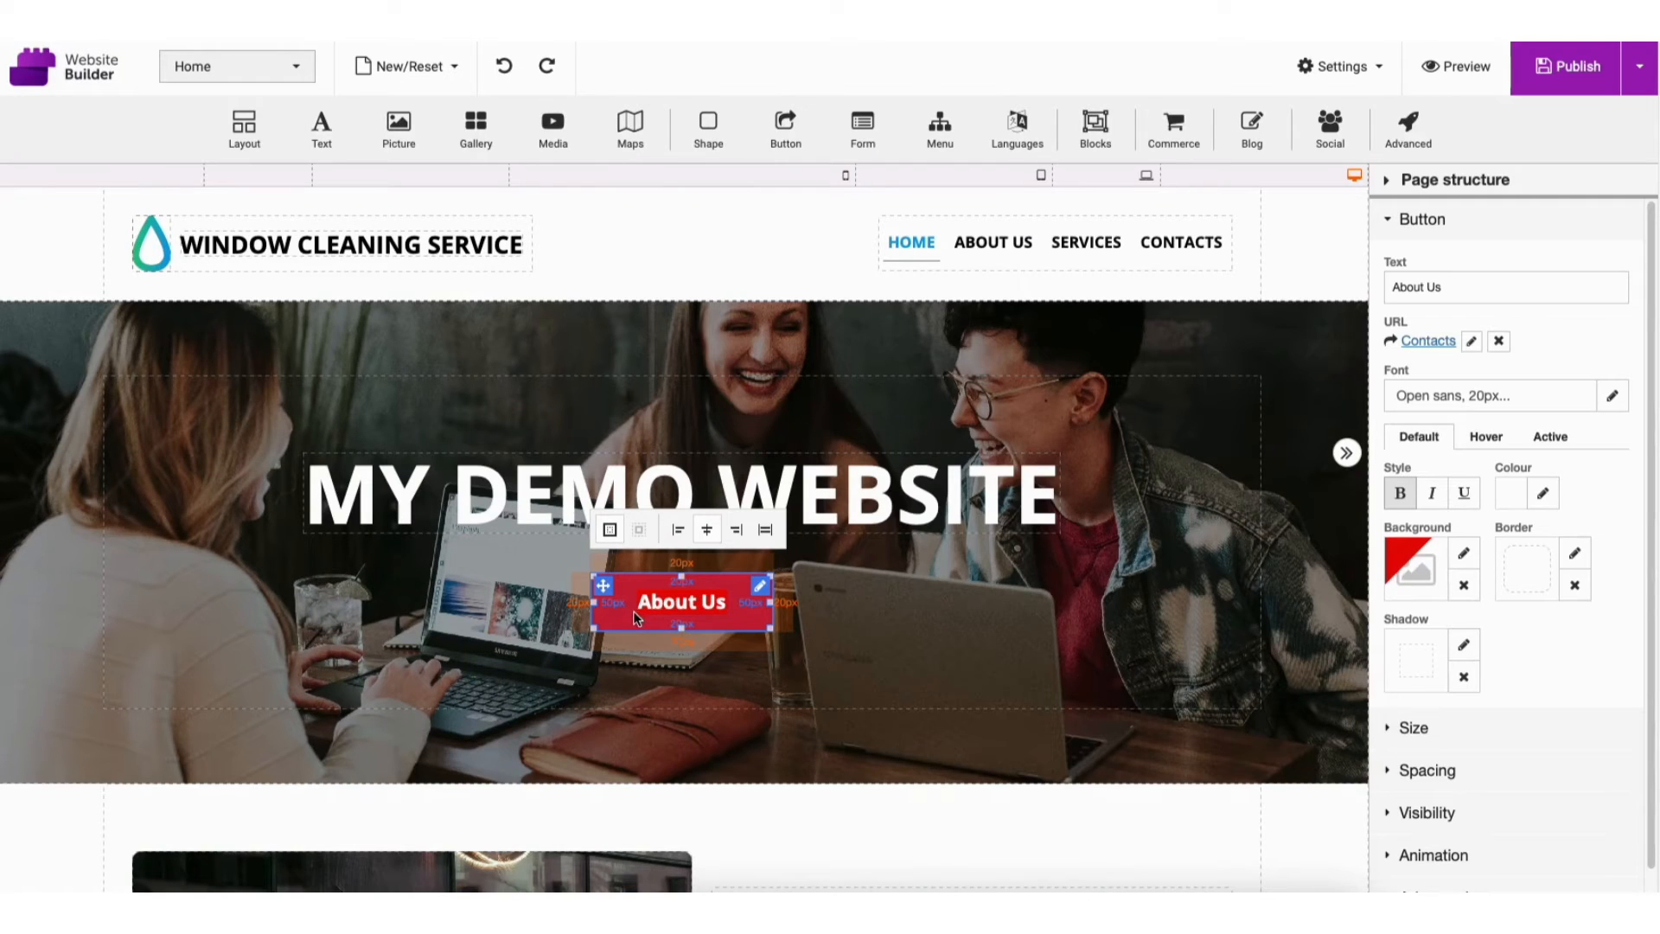
{"action": "mouse_move", "coordinate": [593, 629]}
{"action": "left_mouse_down"}
{"action": "mouse_move", "coordinate": [578, 640]}
{"action": "mouse_move", "coordinate": [596, 631]}
{"action": "mouse_move", "coordinate": [586, 603]}
{"action": "left_mouse_up"}
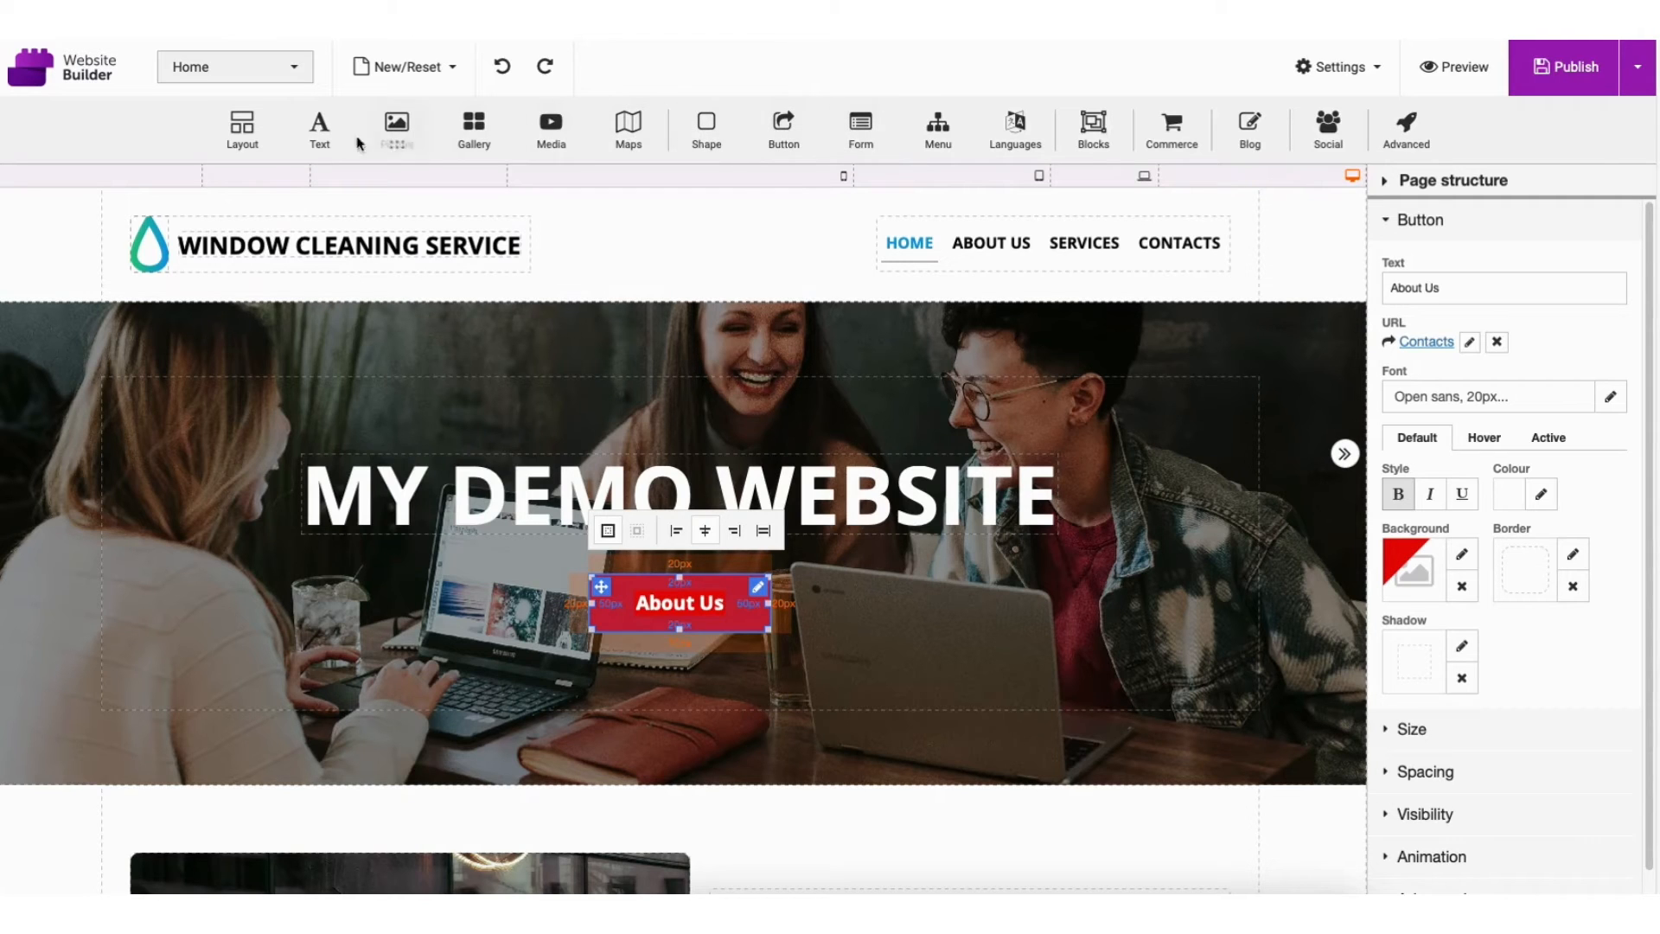
- Insert a layout with two side-by-side columns between the "Glass facades cleaning" and "What we do?" sections
{"action": "left_click", "coordinate": [242, 129]}
{"action": "scroll", "coordinate": [683, 541], "scroll_direction": "down", "scroll_amount": 2}
{"action": "scroll", "coordinate": [683, 540], "scroll_direction": "down", "scroll_amount": 8}
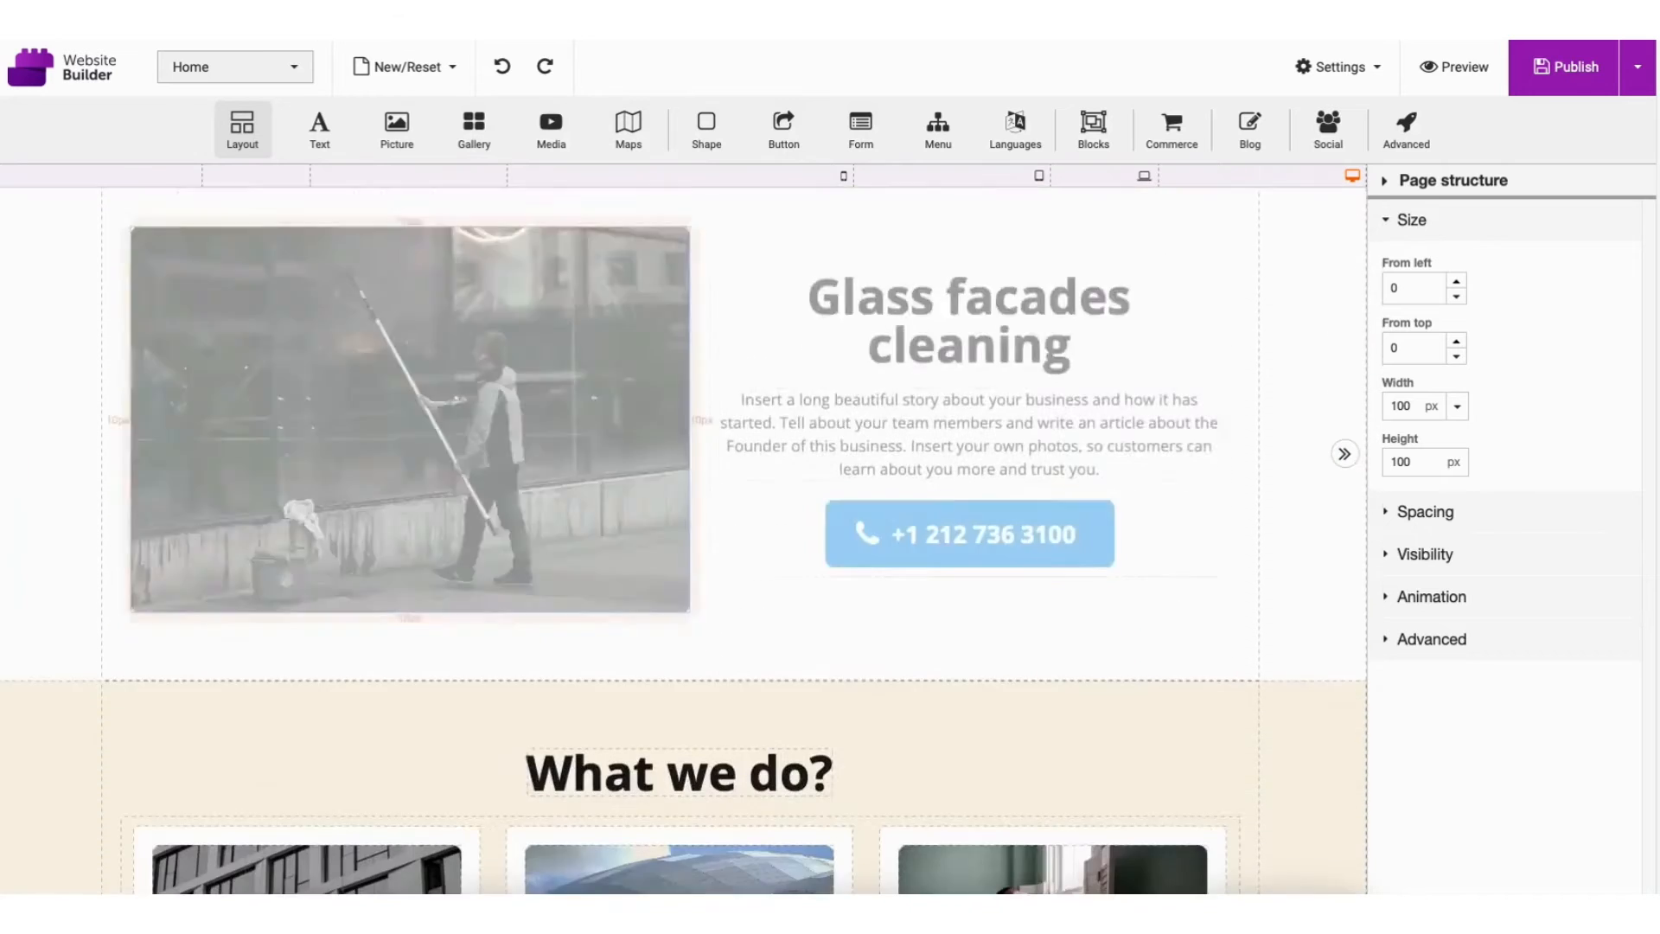
{"action": "left_click", "coordinate": [653, 427]}
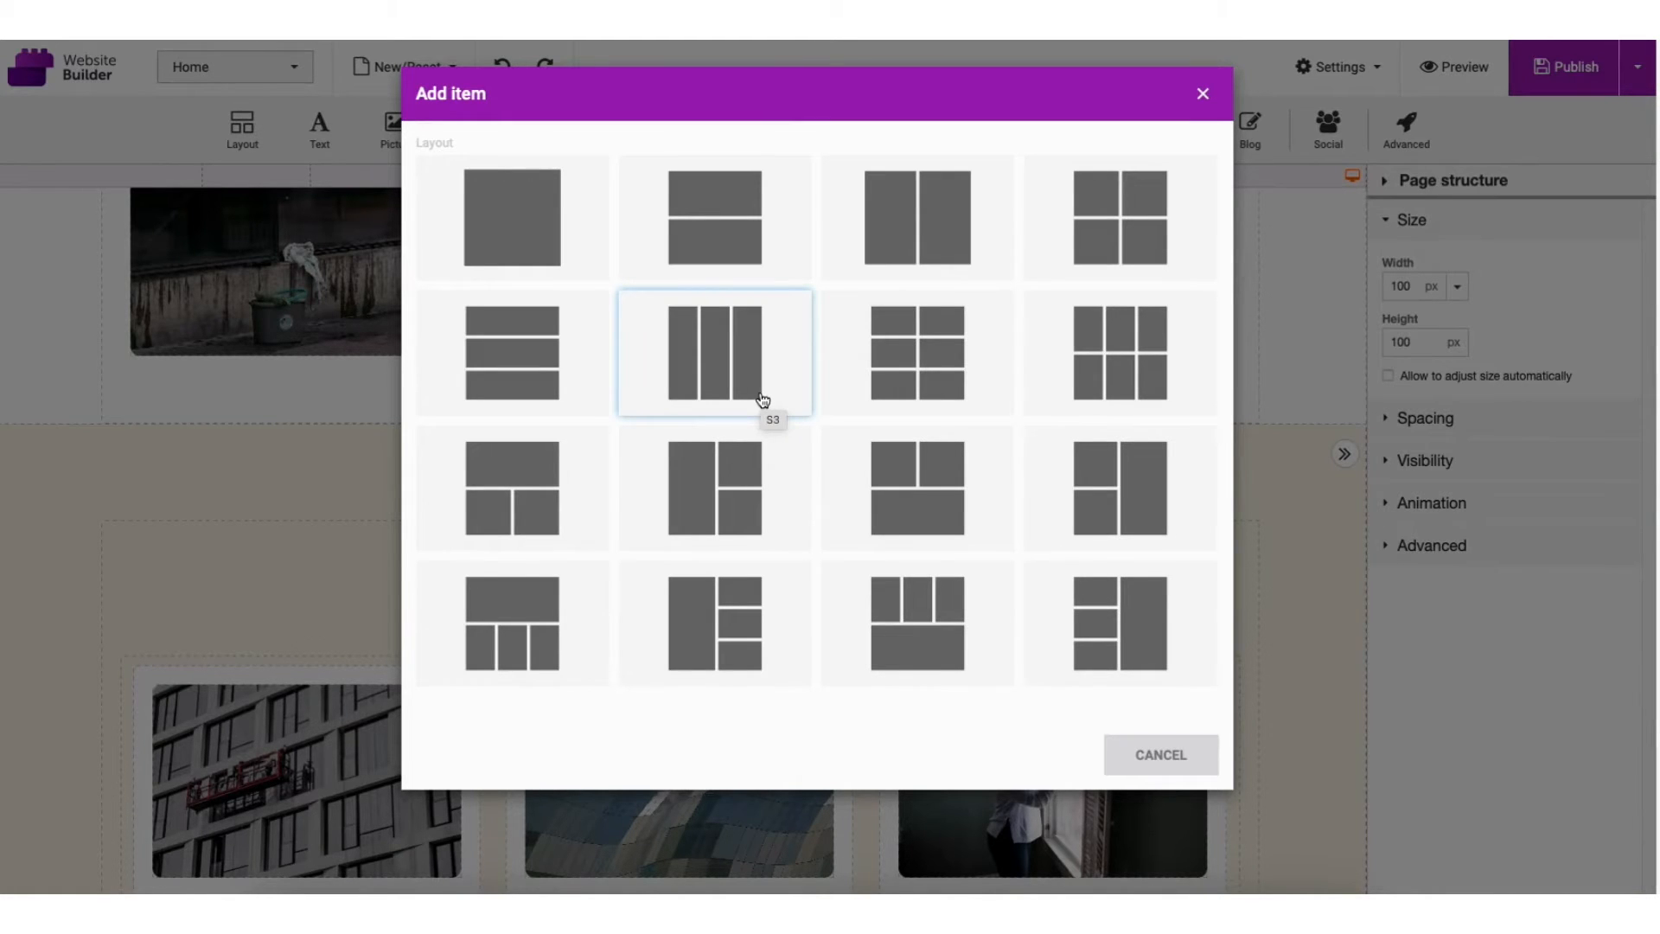
{"action": "left_click", "coordinate": [918, 239]}
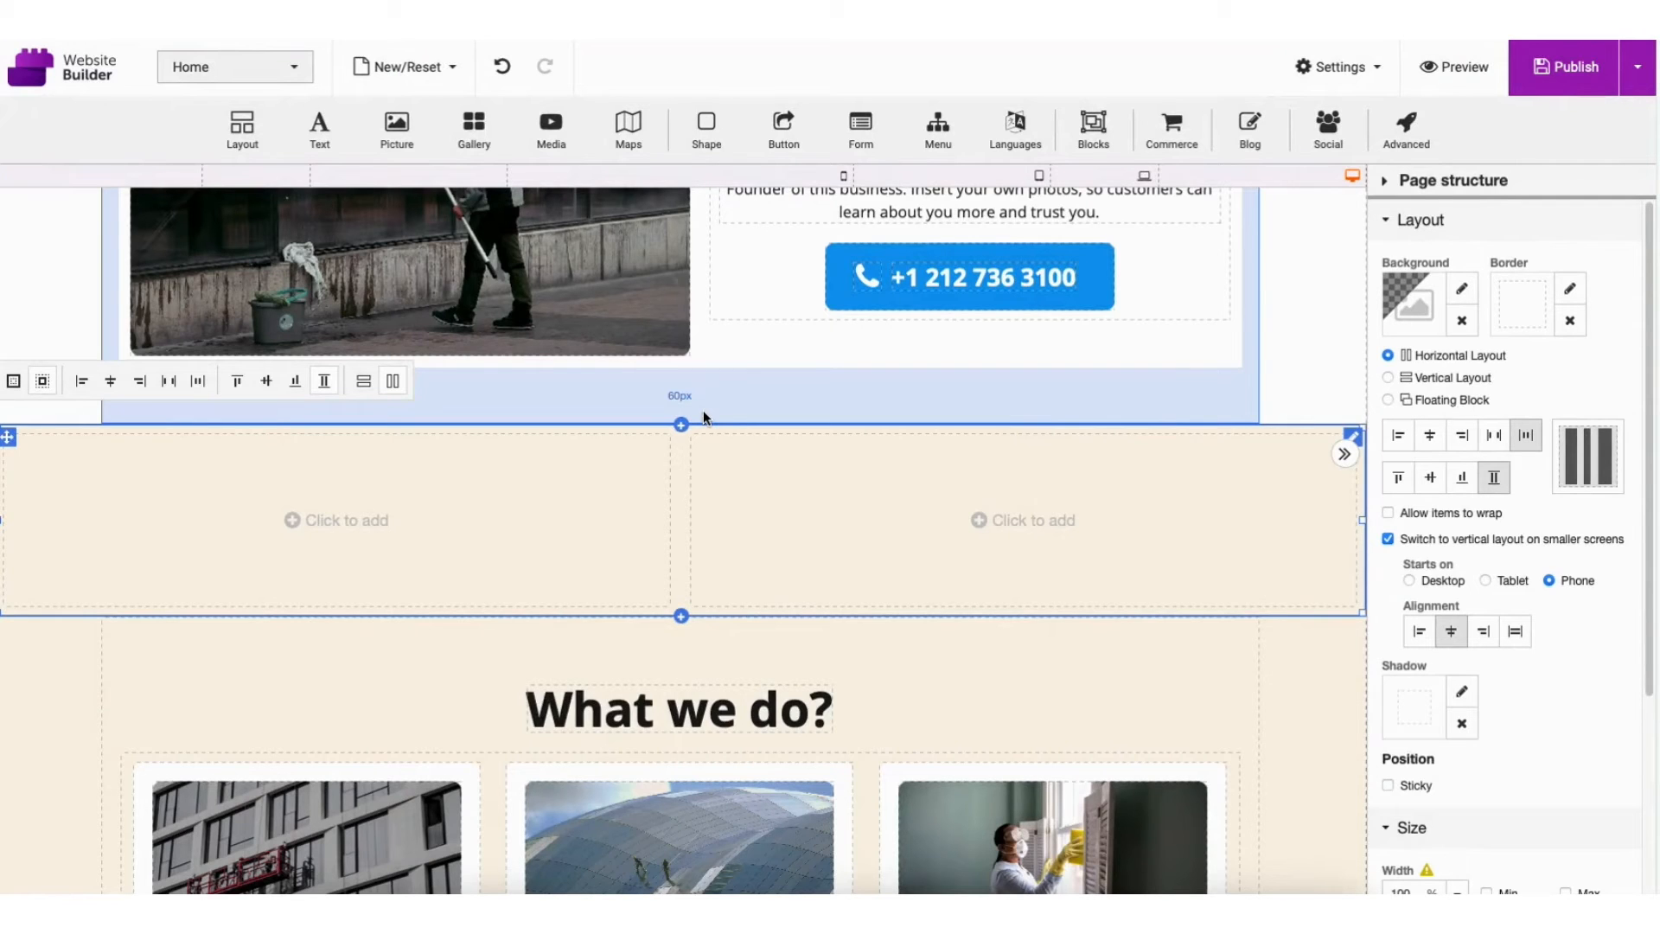
- Add a plain square-cornered picture to the new layout's left column, using the Template Gallery photo of men laughing by bookshelves
{"action": "left_click", "coordinate": [381, 527]}
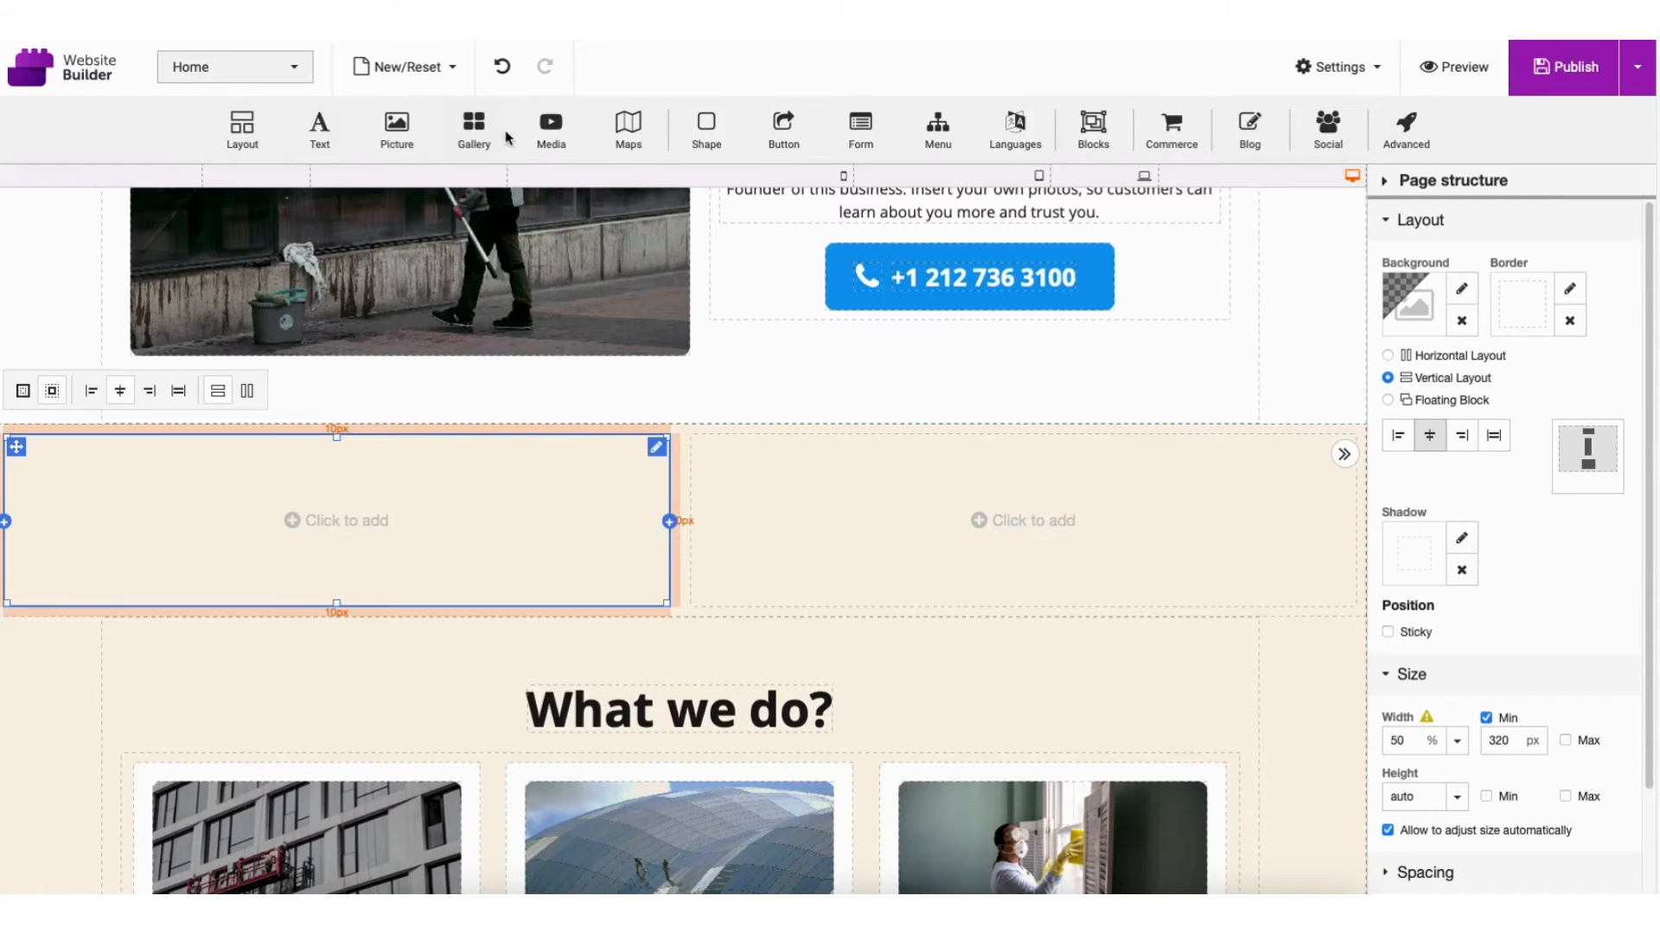
{"action": "left_click_drag", "start_coordinate": [551, 134], "coordinate": [323, 592]}
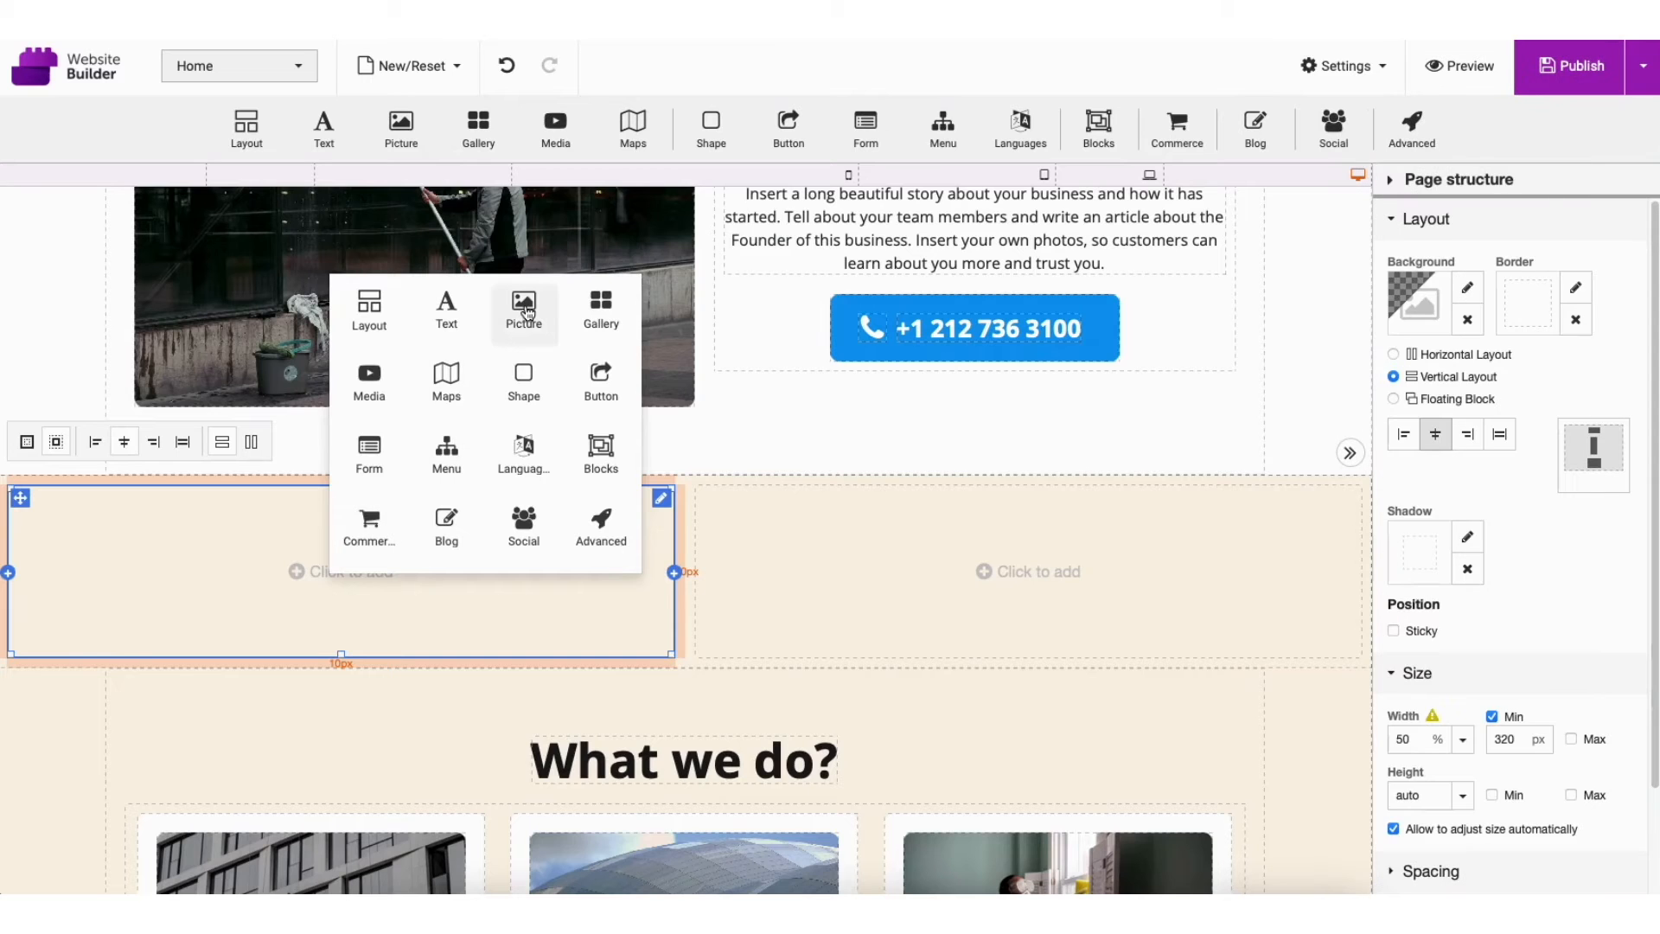
{"action": "left_click", "coordinate": [524, 307]}
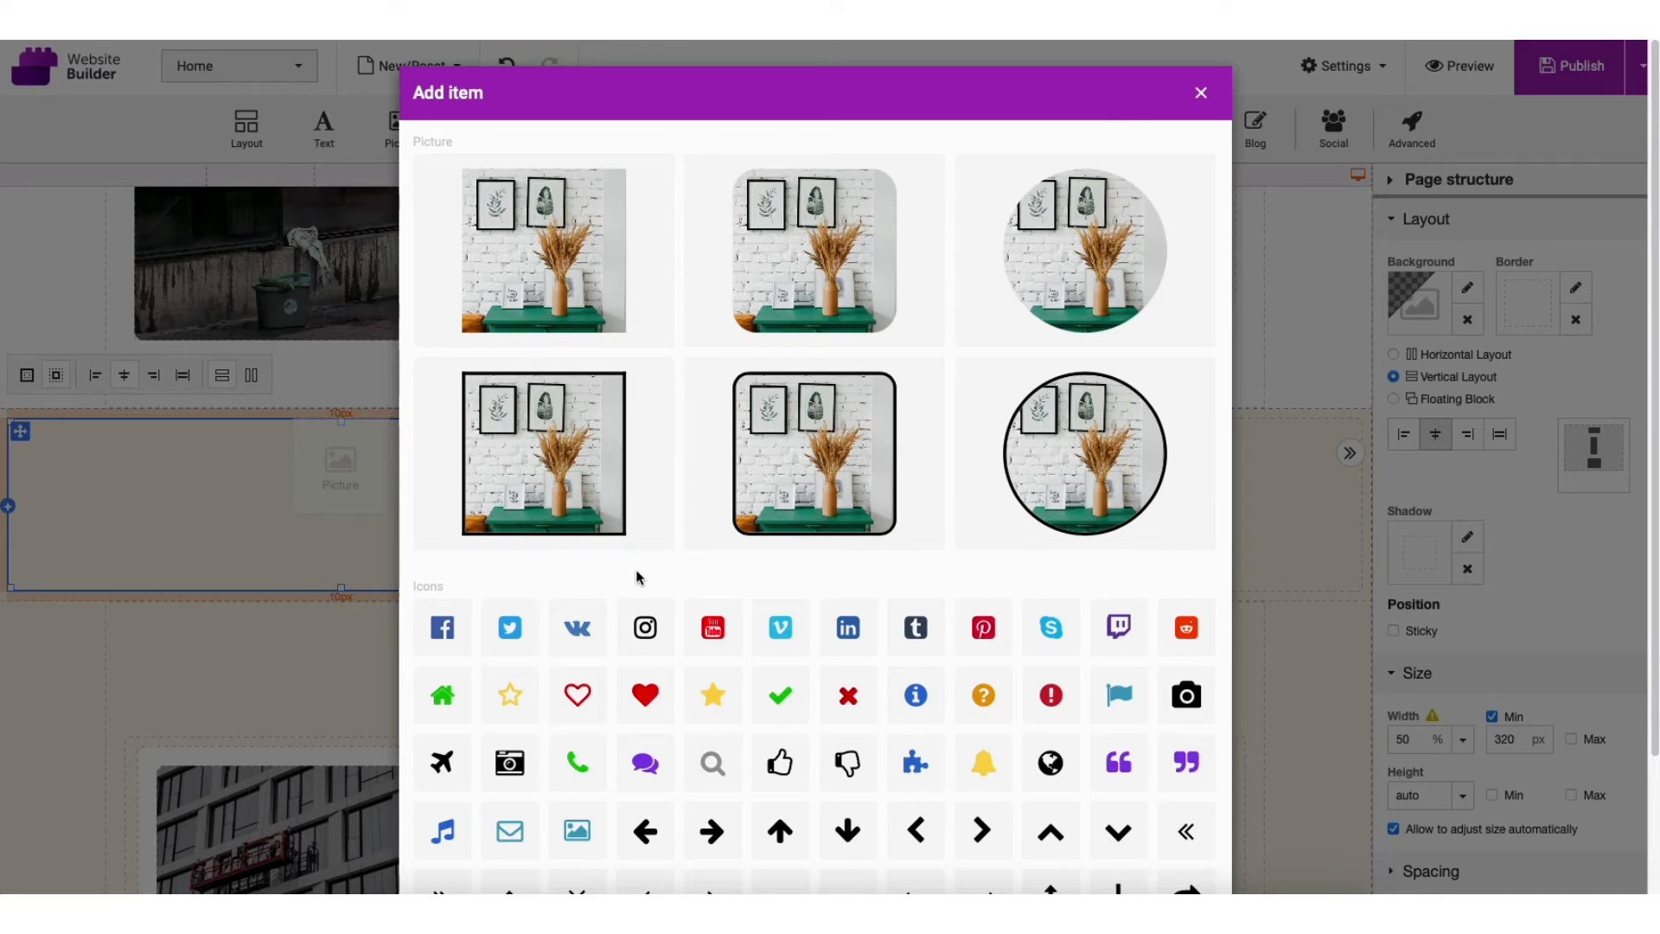
{"action": "left_click", "coordinate": [563, 281]}
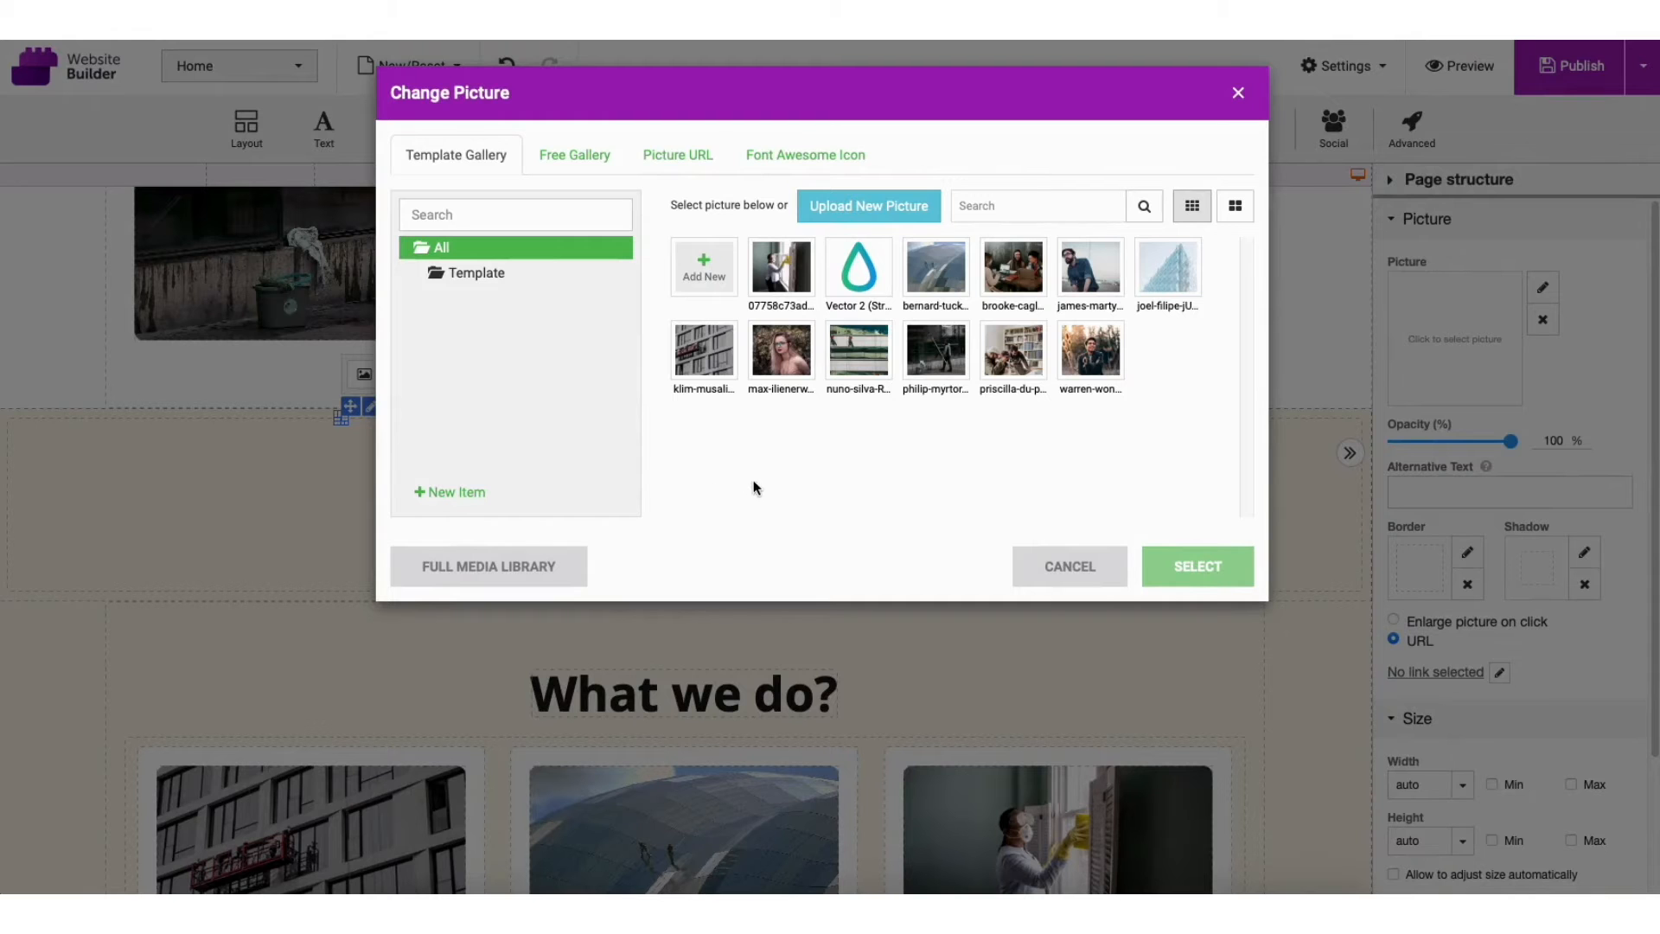
{"action": "left_click", "coordinate": [1012, 351]}
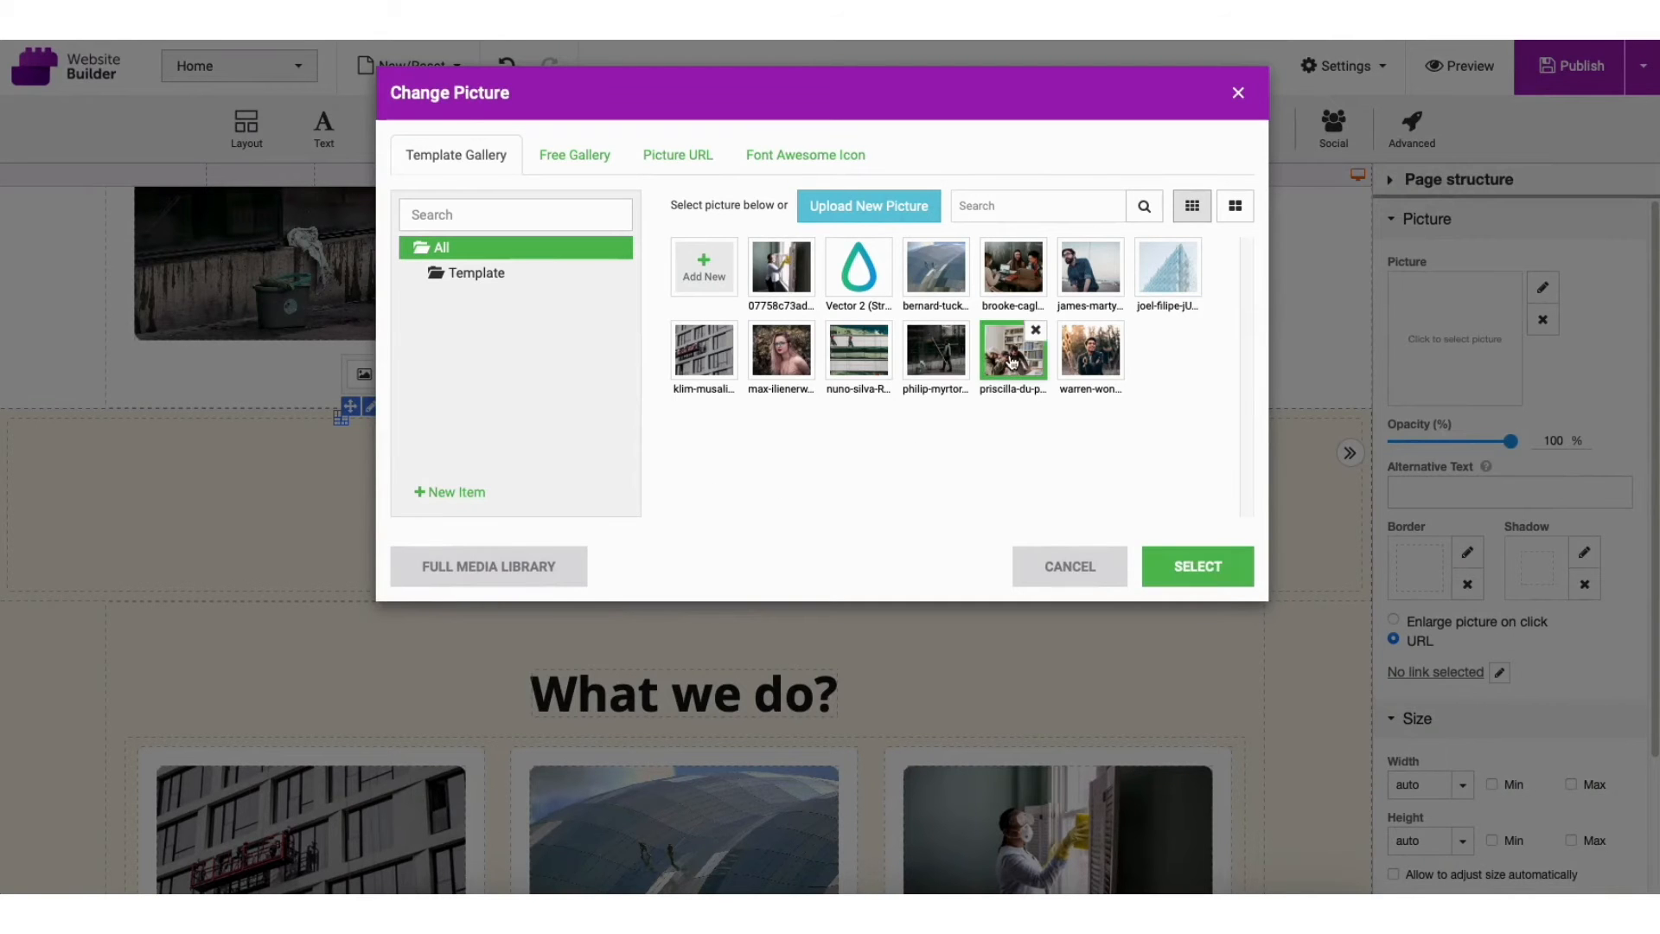
{"action": "left_click", "coordinate": [1196, 566]}
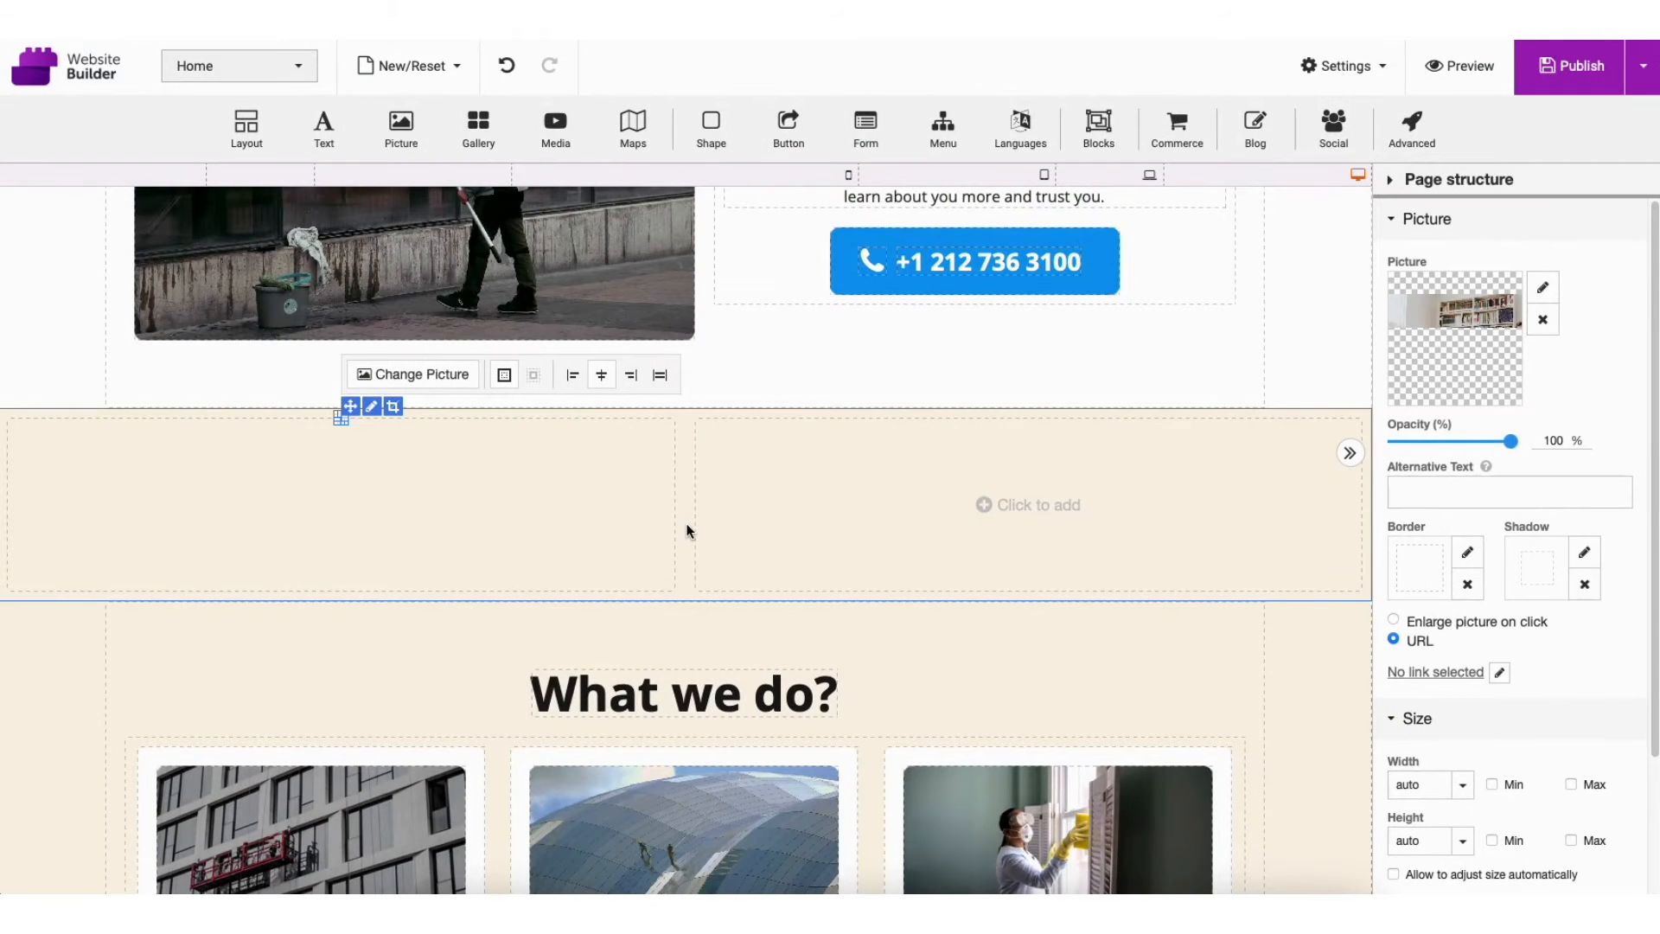
{"action": "scroll", "coordinate": [687, 530], "scroll_direction": "down", "scroll_amount": 3}
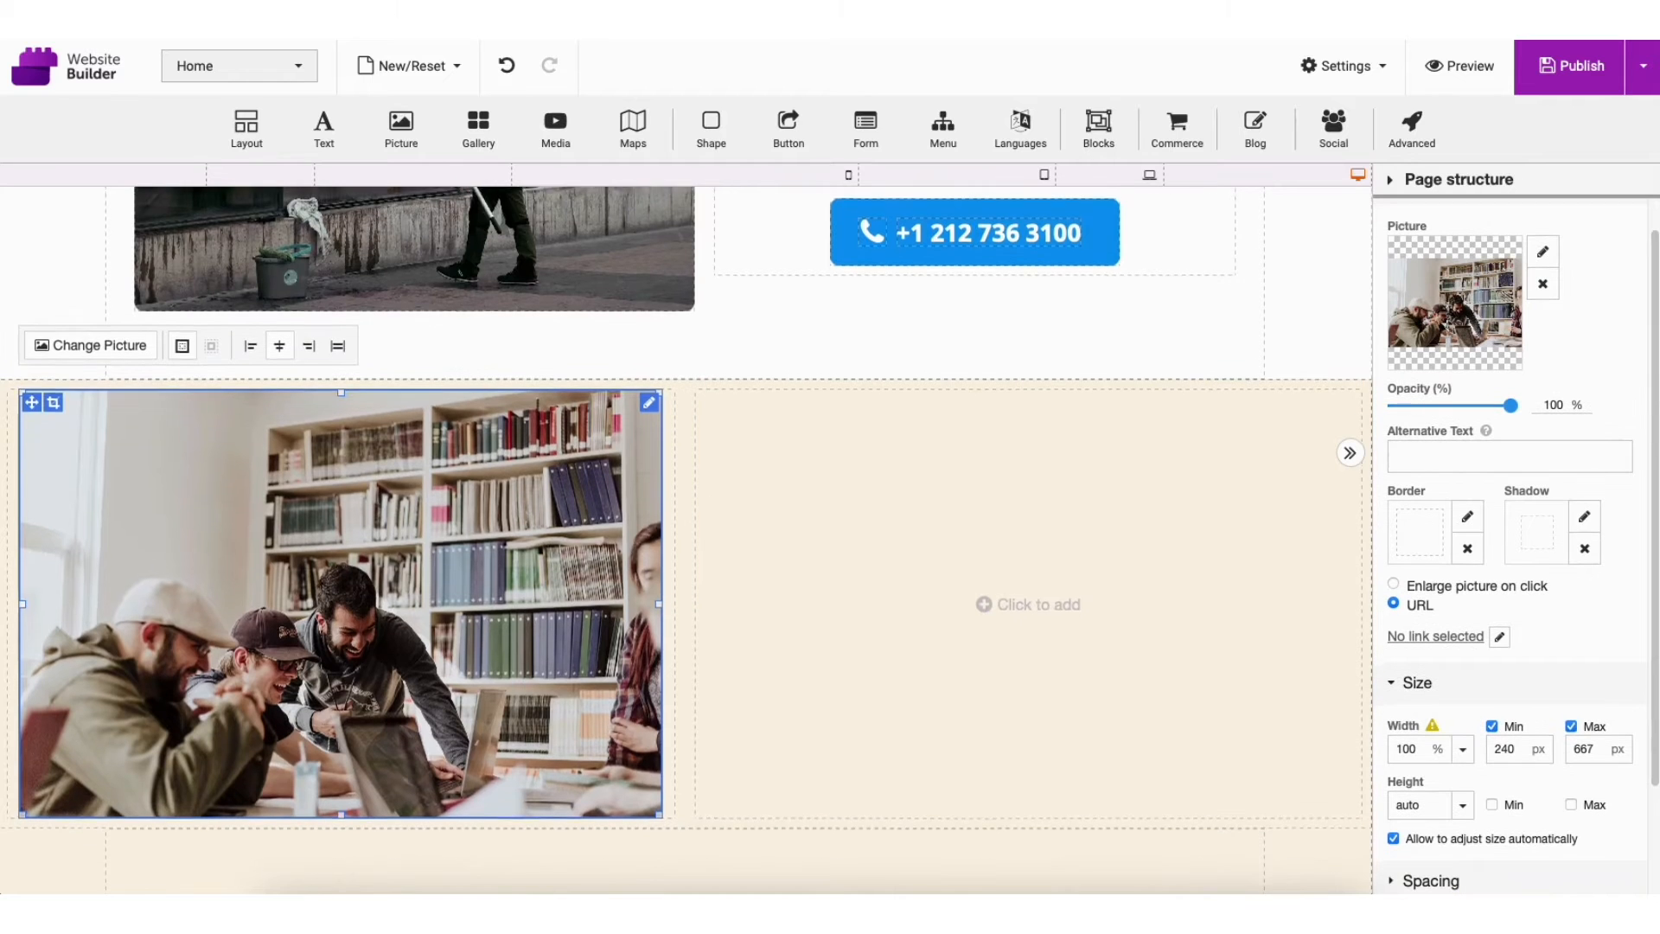
- Add a Heading 2 text element to the empty column beside the bookshelf photo
{"action": "left_click", "coordinate": [1008, 513]}
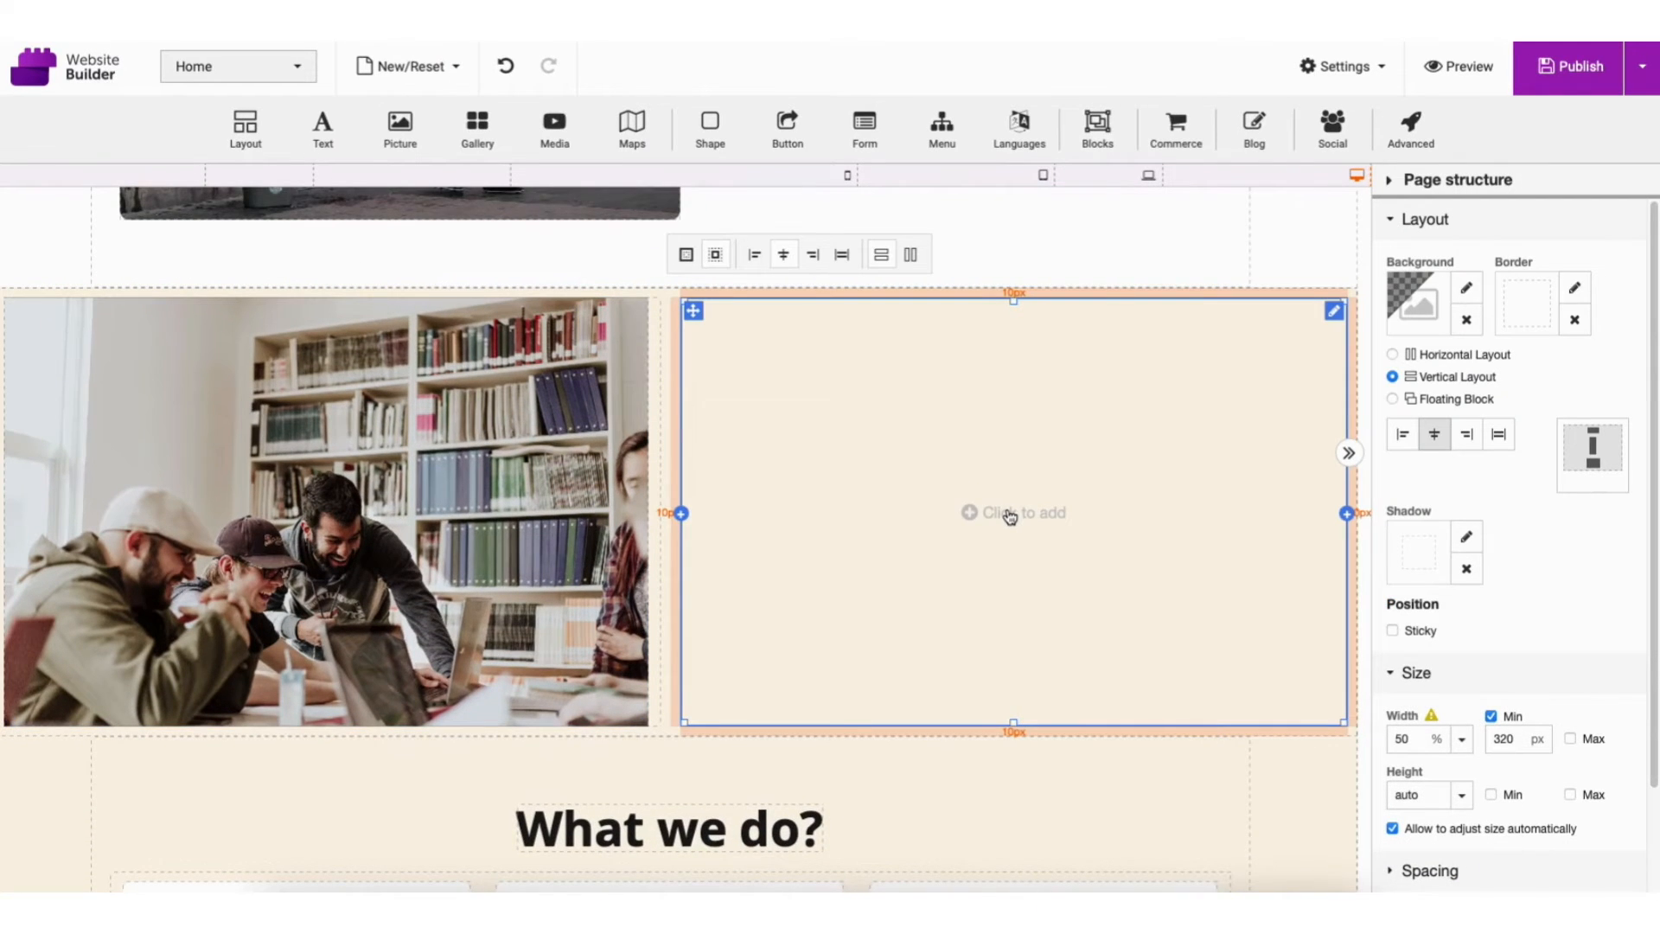
{"action": "left_click", "coordinate": [1010, 515]}
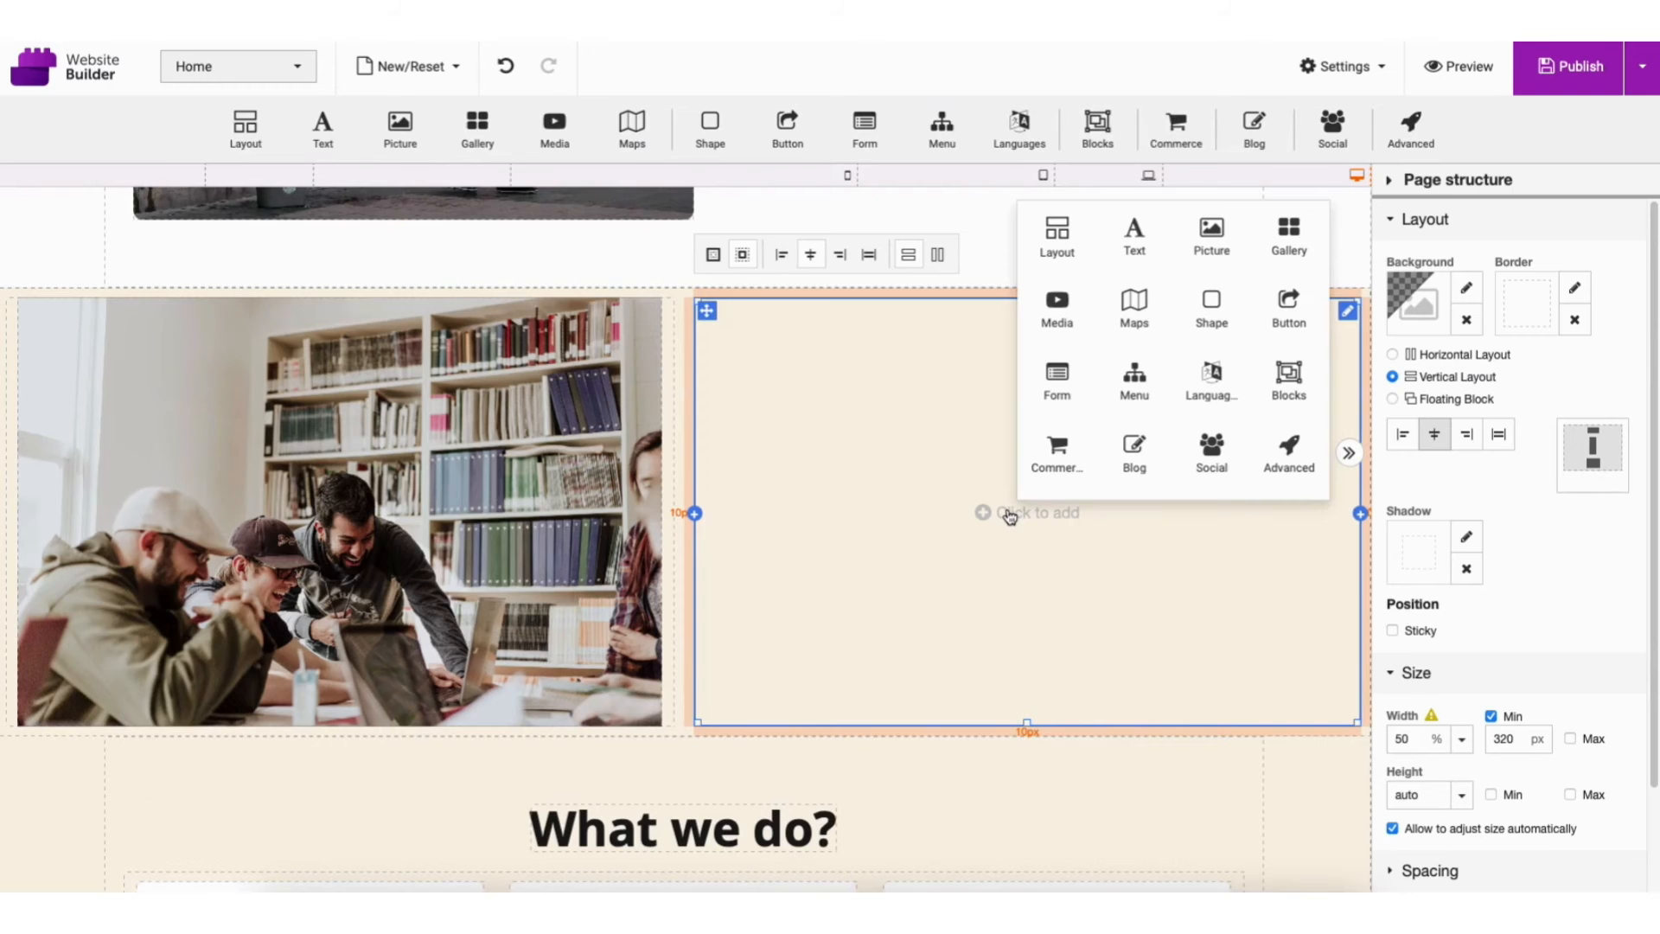
{"action": "left_click", "coordinate": [1132, 251]}
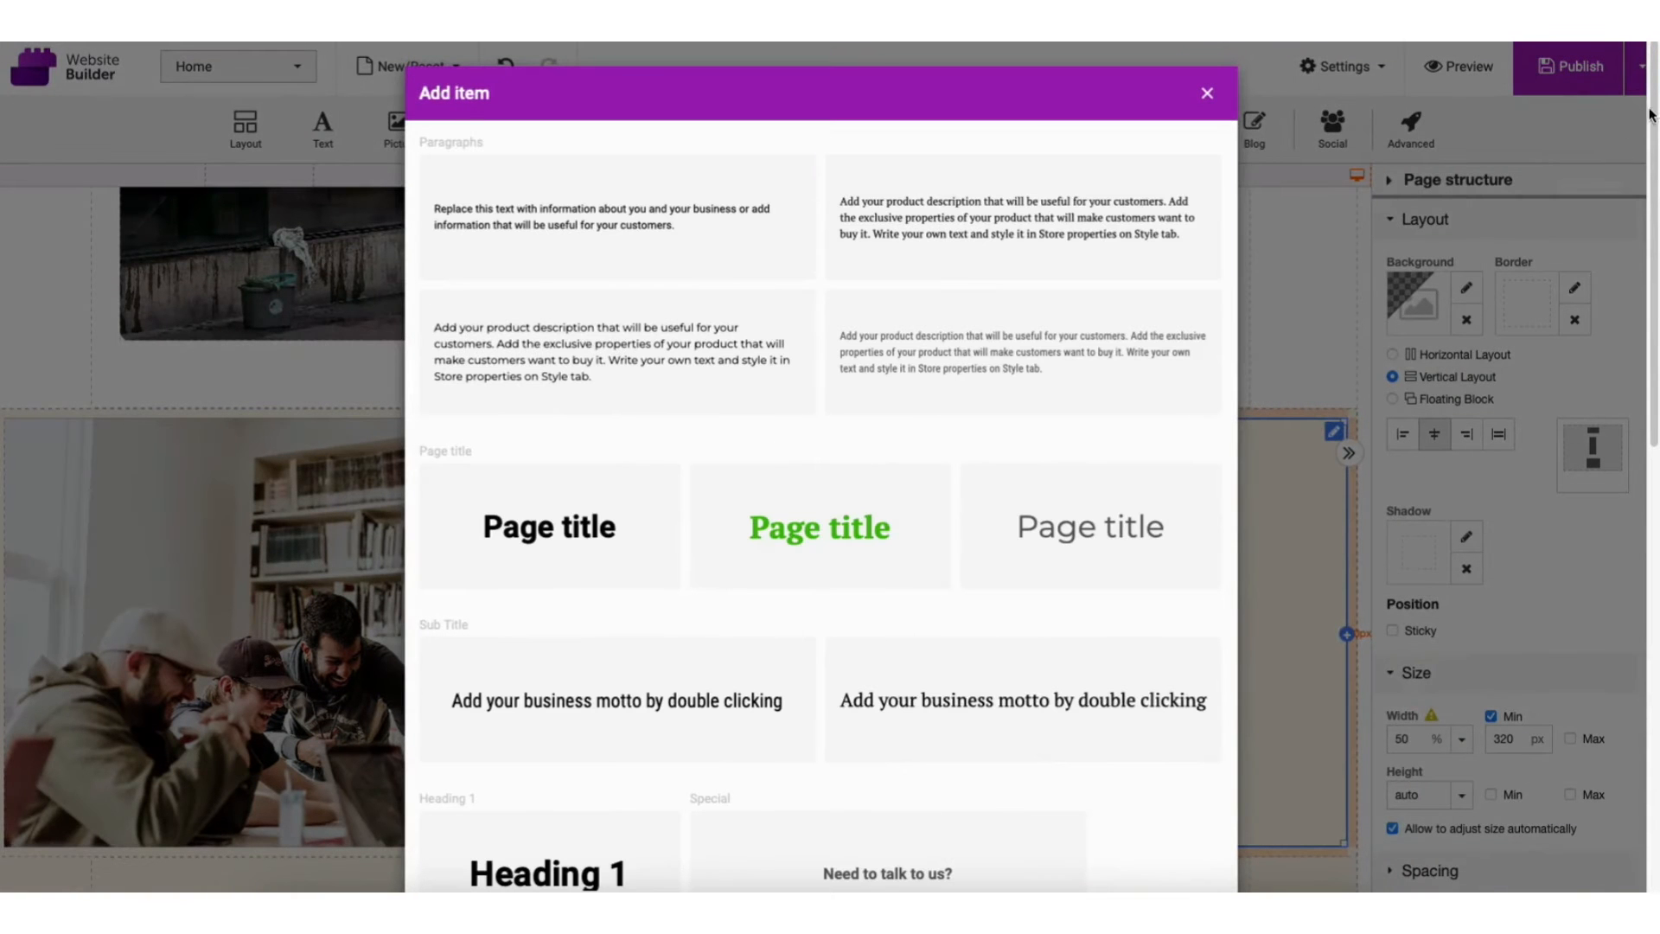
{"action": "left_click_drag", "start_coordinate": [1652, 105], "coordinate": [1646, 383]}
{"action": "left_click", "coordinate": [560, 479]}
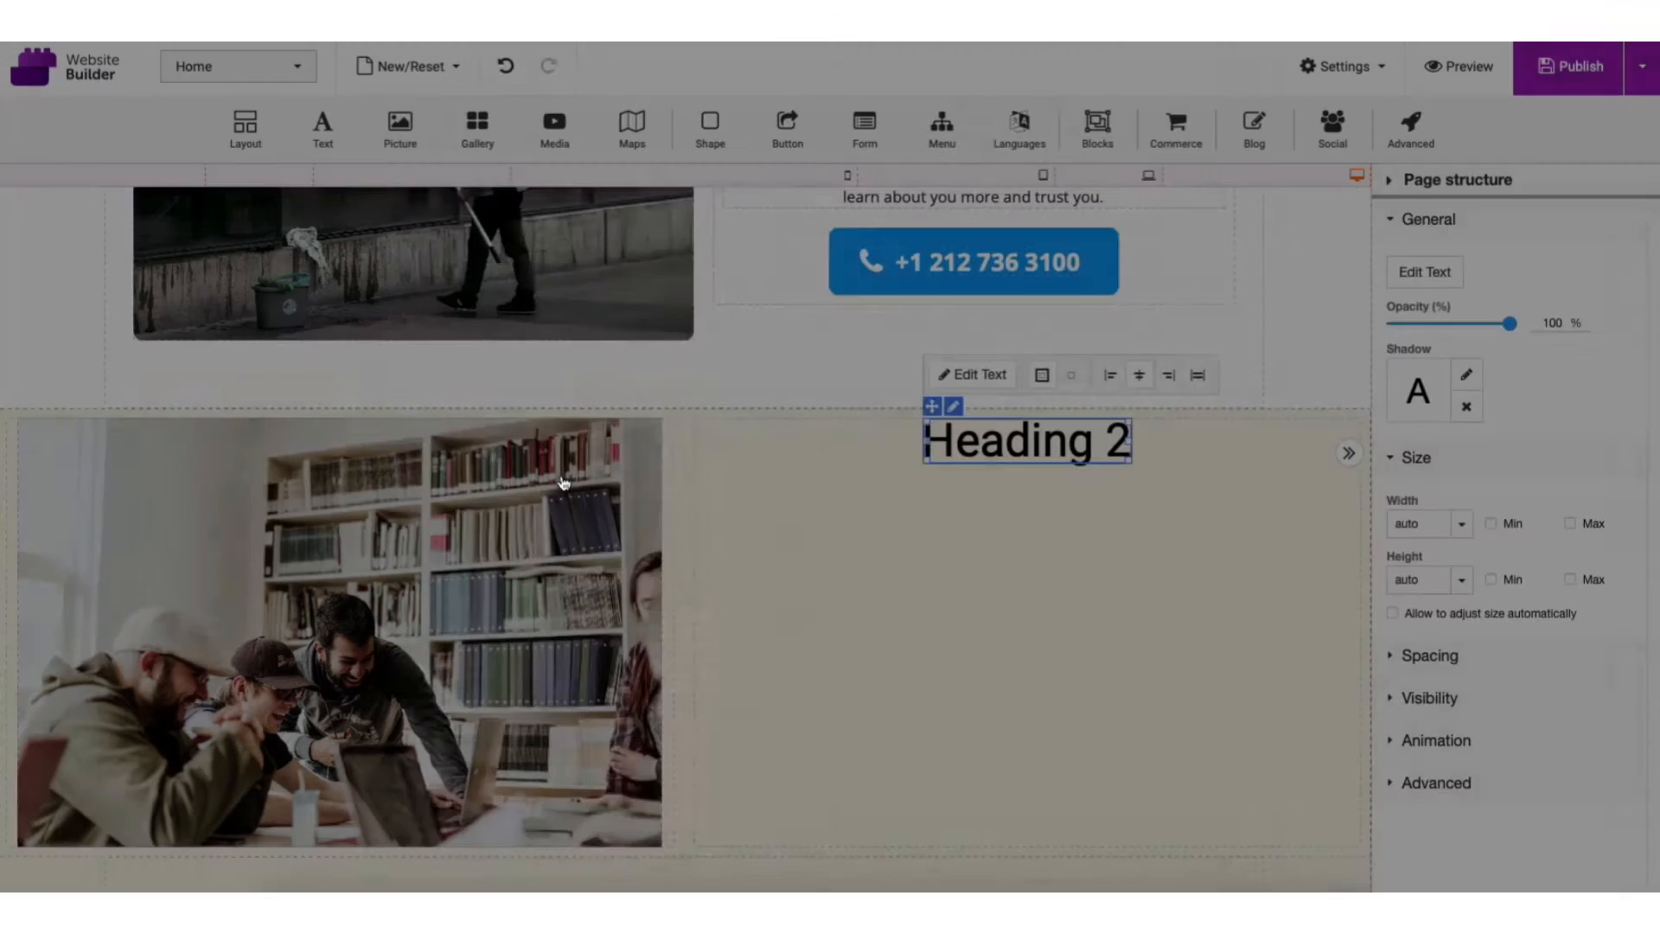
- Change the new heading to a bold "ABOUT US" and move it lower in its column, leaving about 44 px above it
{"action": "left_click", "coordinate": [1000, 450]}
{"action": "left_click_drag", "start_coordinate": [923, 519], "coordinate": [1126, 529]}
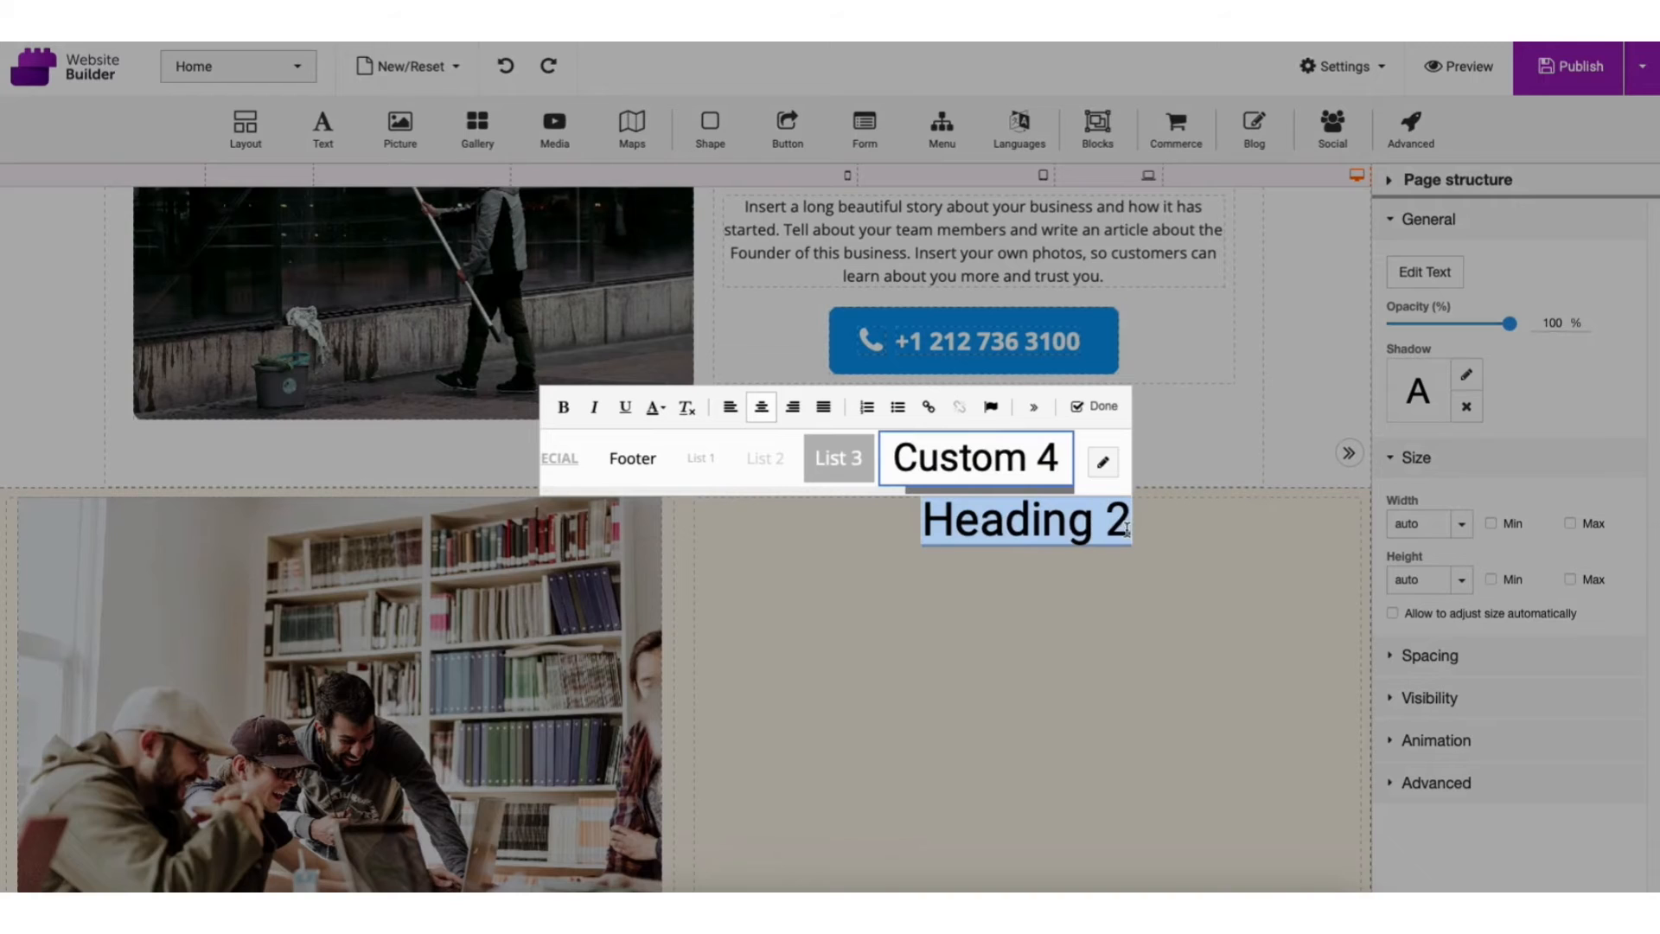
{"action": "type", "text": "ABOUT US"}
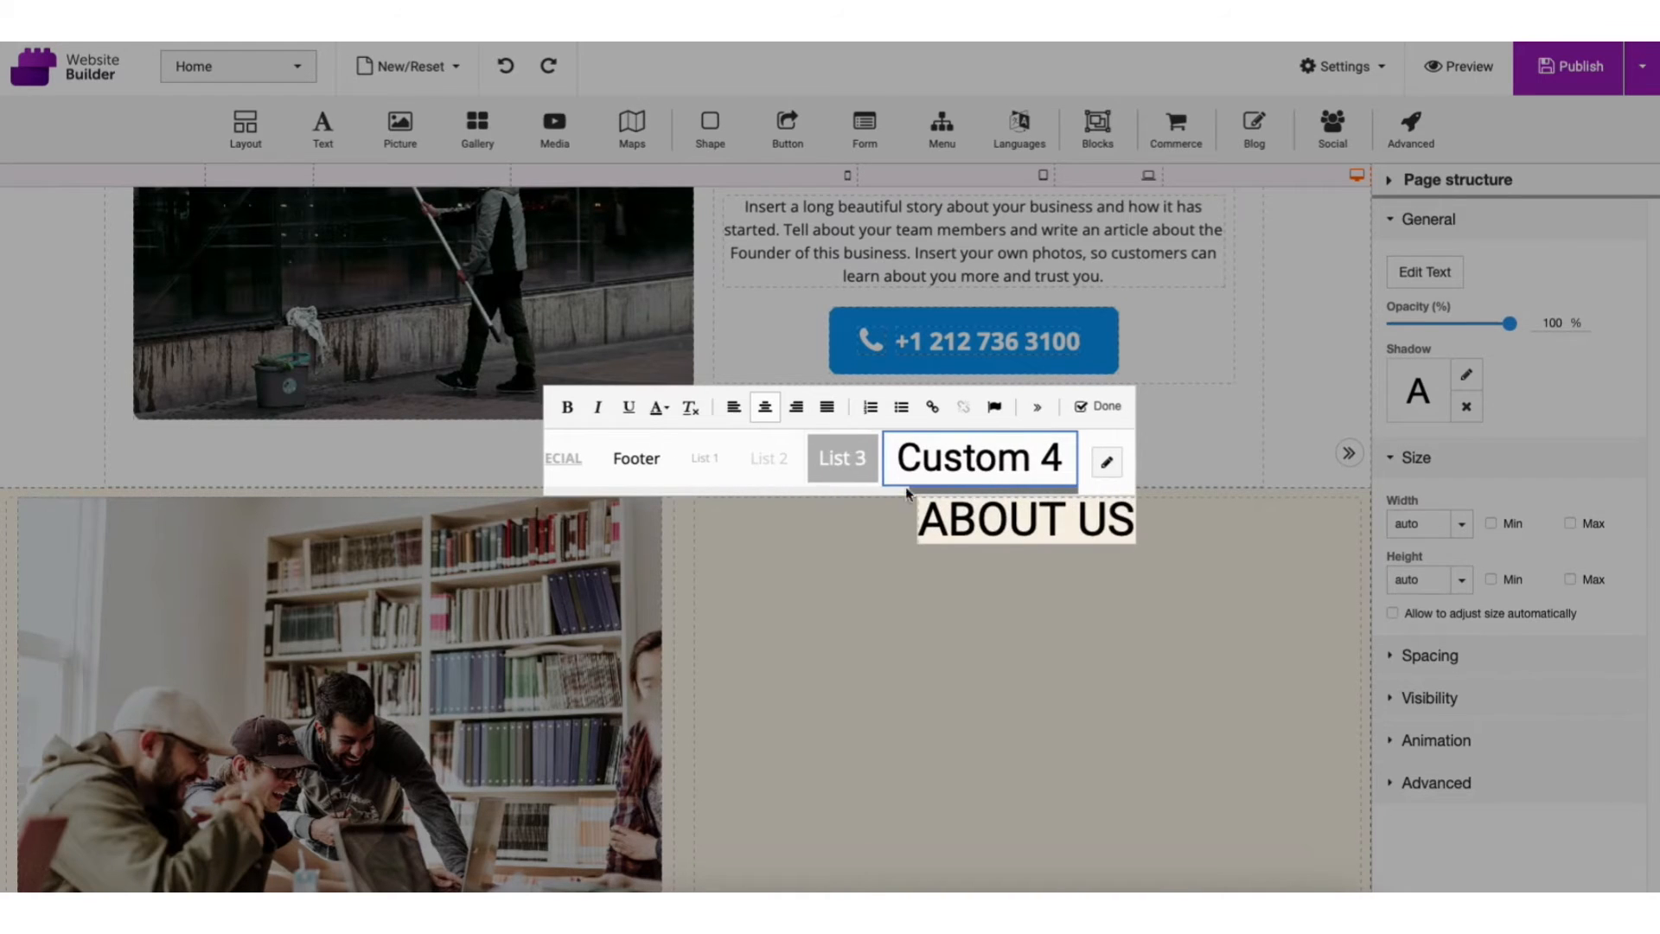
{"action": "left_click", "coordinate": [567, 406]}
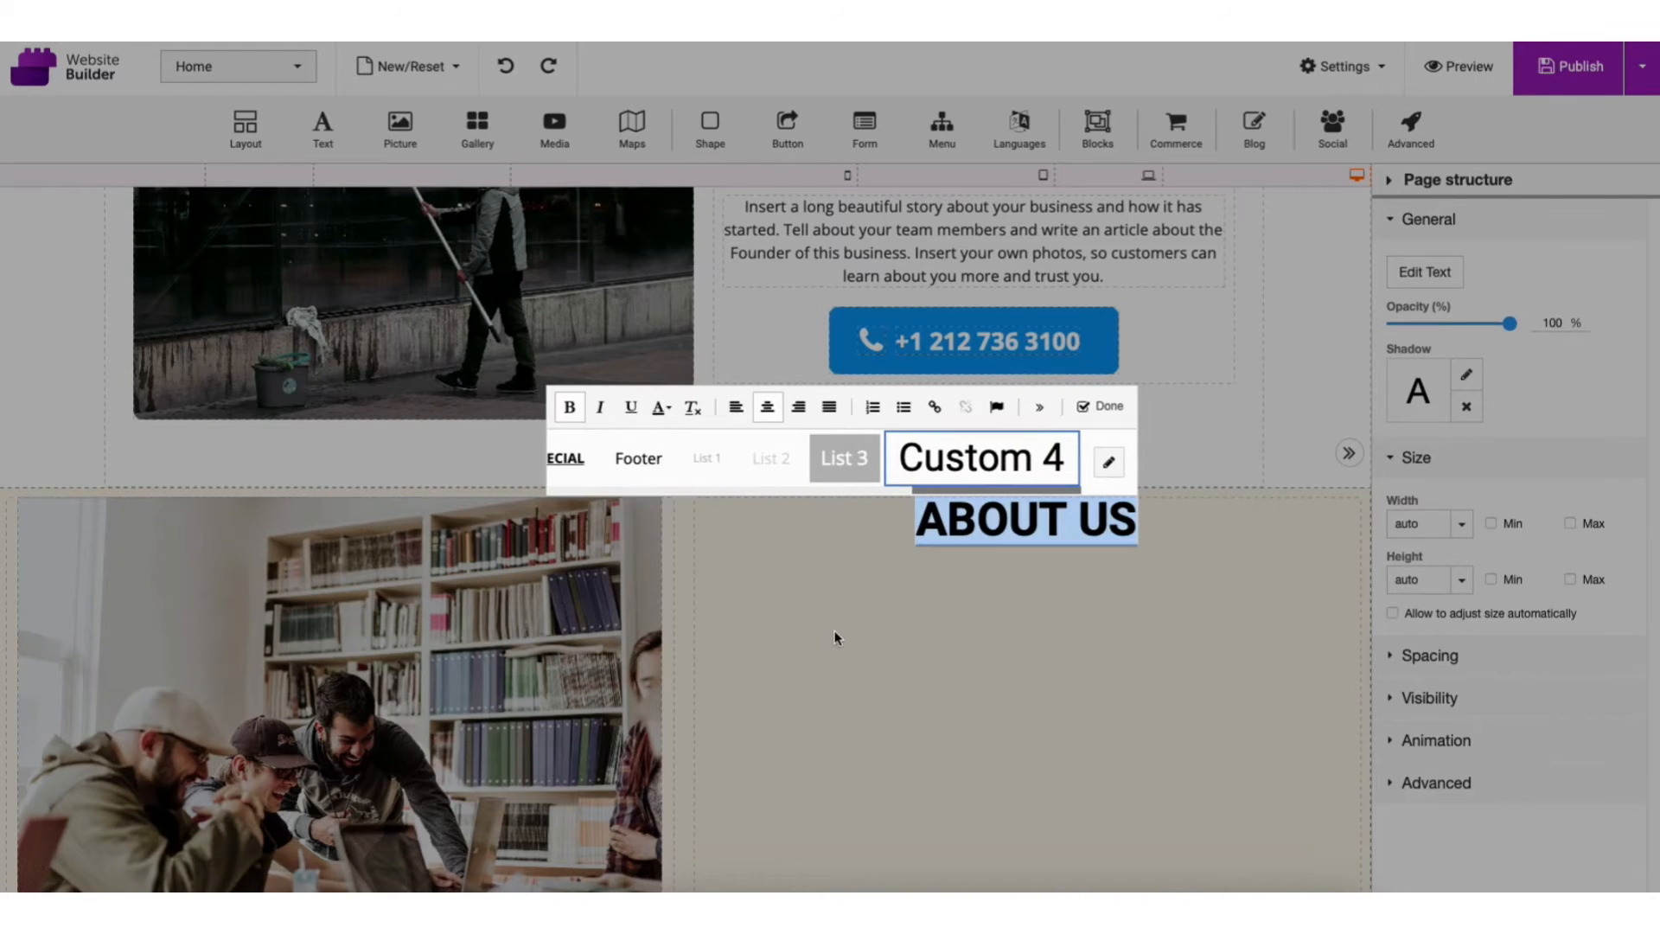
{"action": "left_click", "coordinate": [834, 636]}
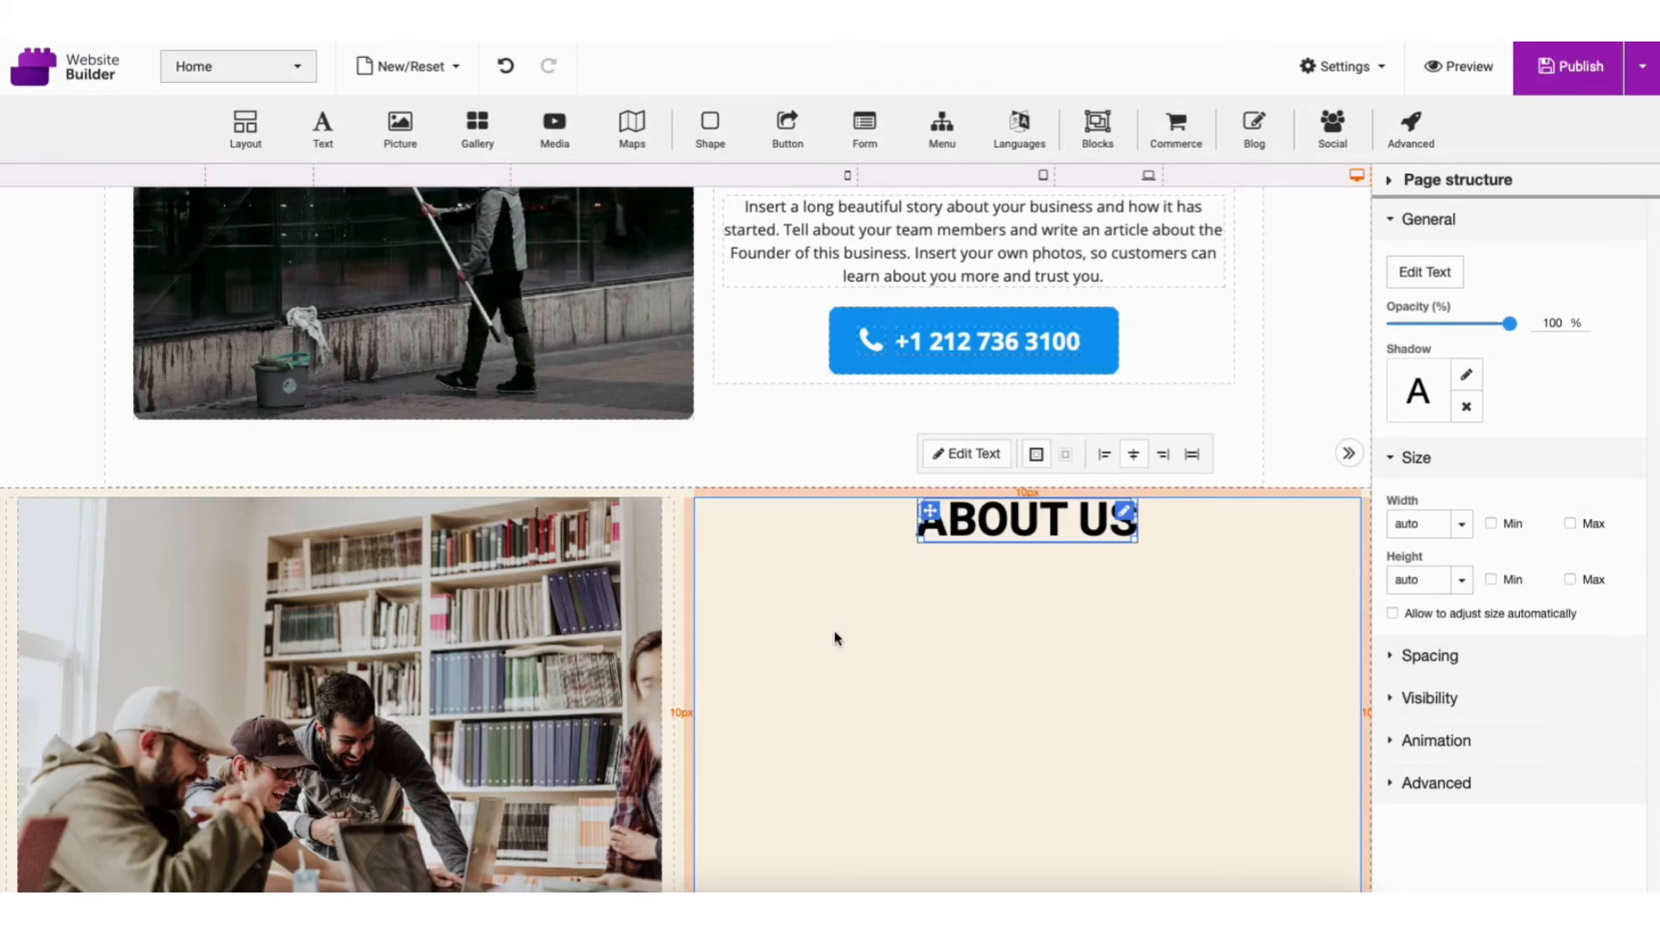
{"action": "scroll", "coordinate": [991, 481], "scroll_direction": "down", "scroll_amount": 2}
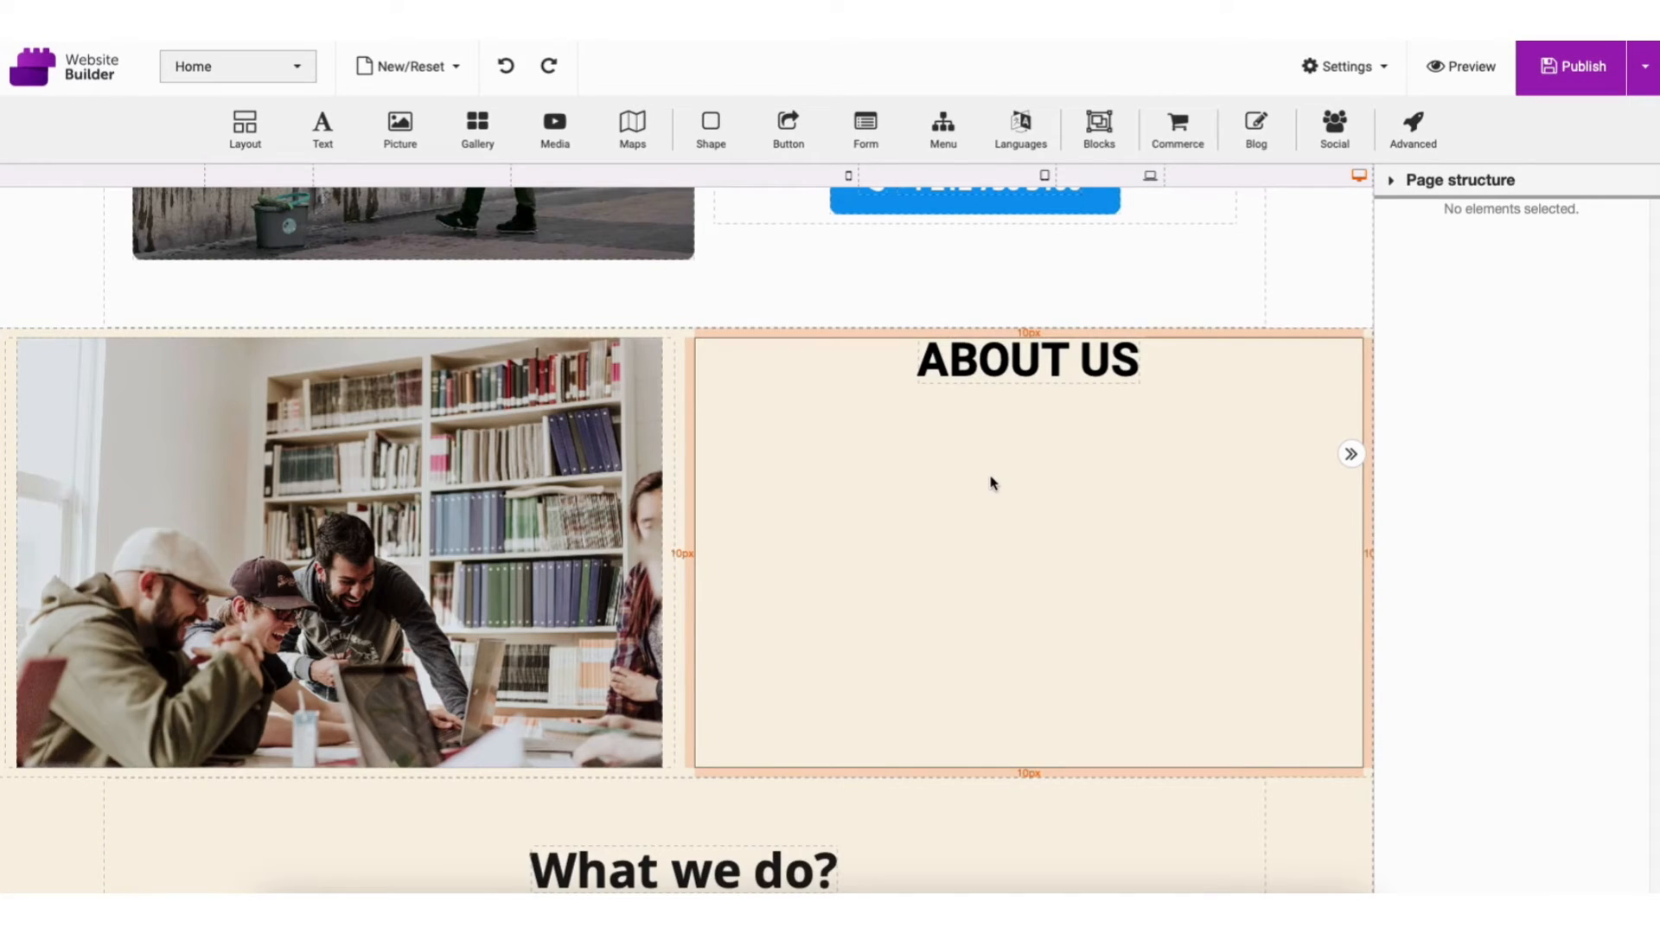
{"action": "left_click", "coordinate": [1009, 373]}
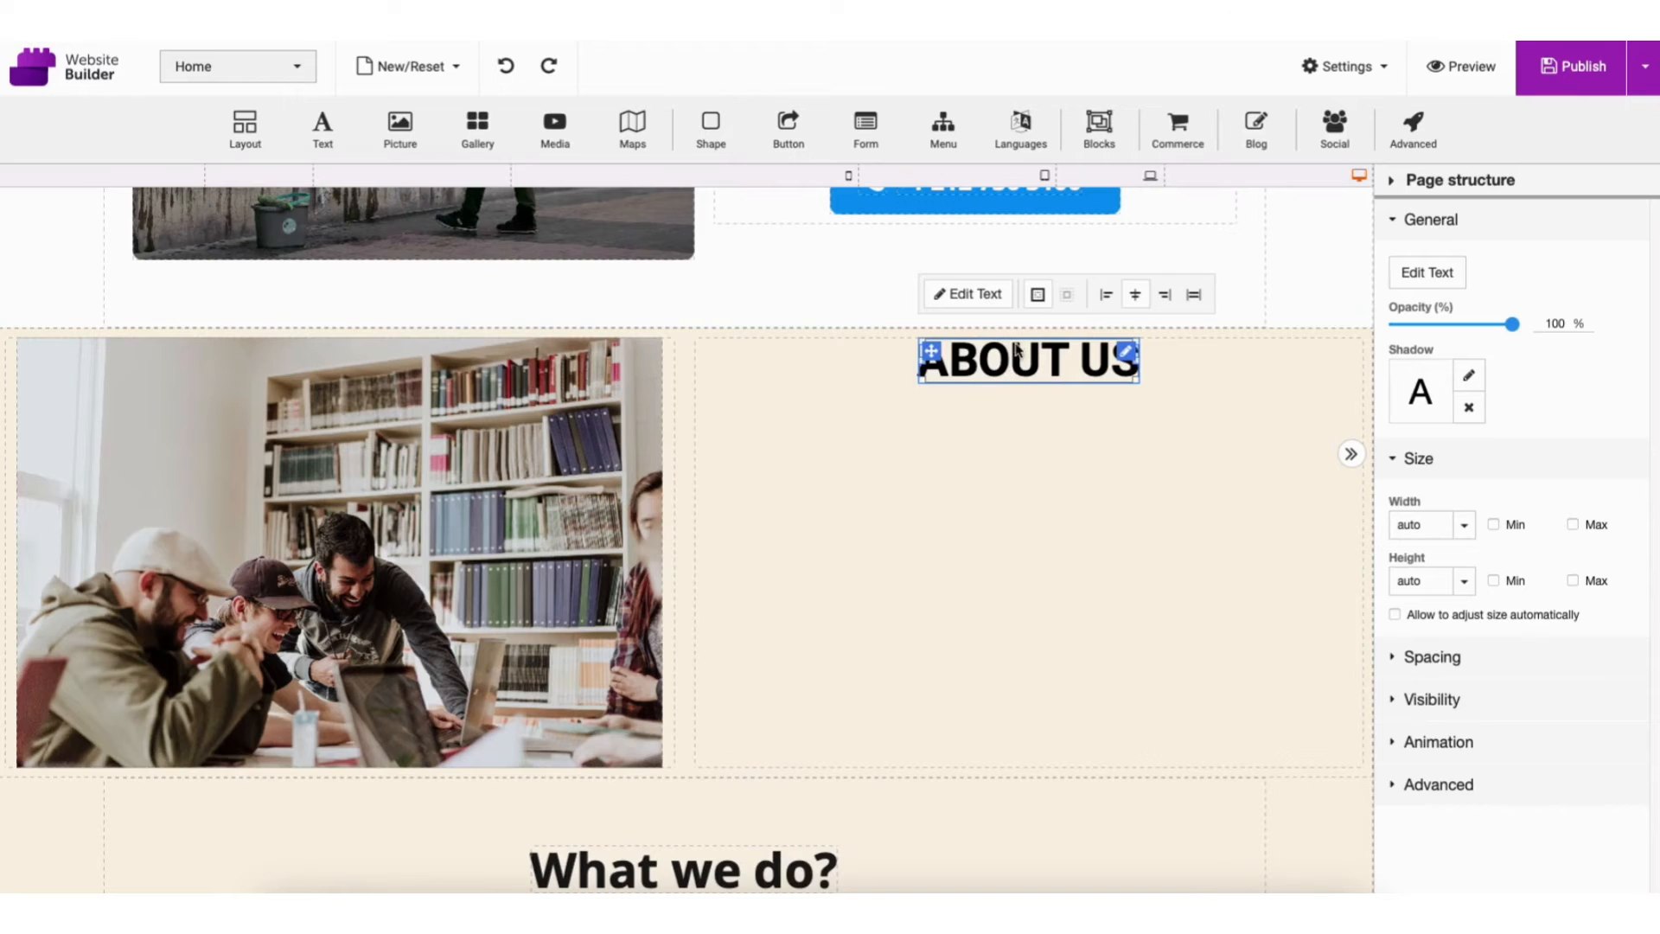
{"action": "left_click_drag", "start_coordinate": [1021, 341], "coordinate": [1034, 312]}
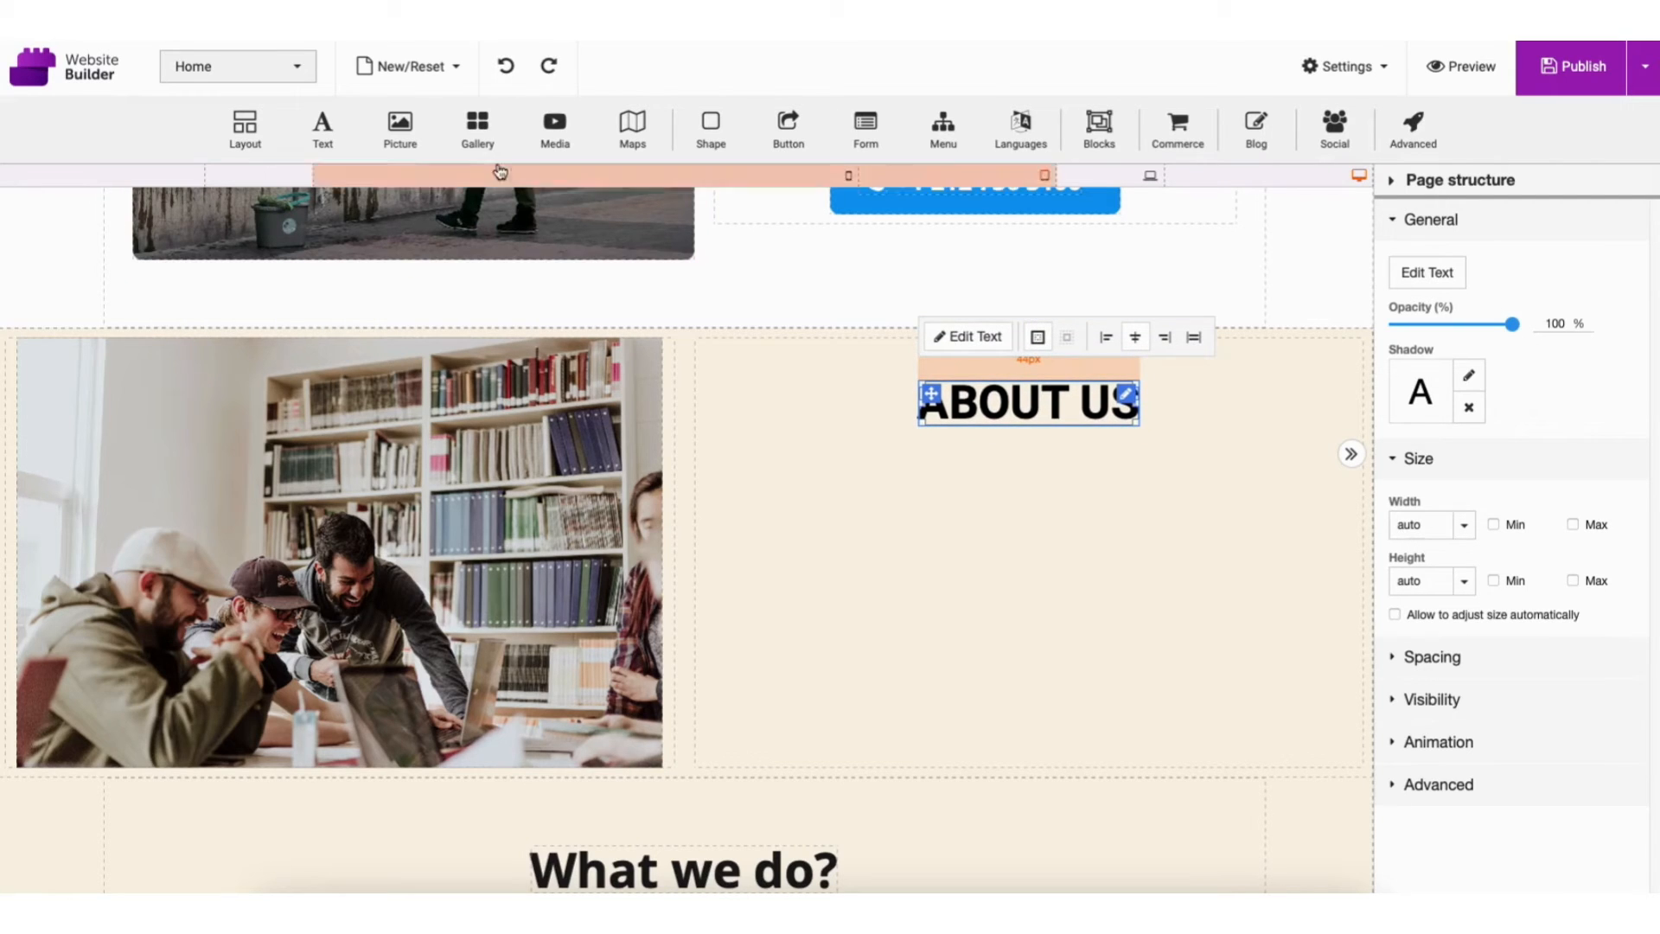
- Add the "Replace this text with information about you and your business" paragraph under ABOUT US, with about 56 px of space above it
{"action": "left_click_drag", "start_coordinate": [333, 139], "coordinate": [1022, 531]}
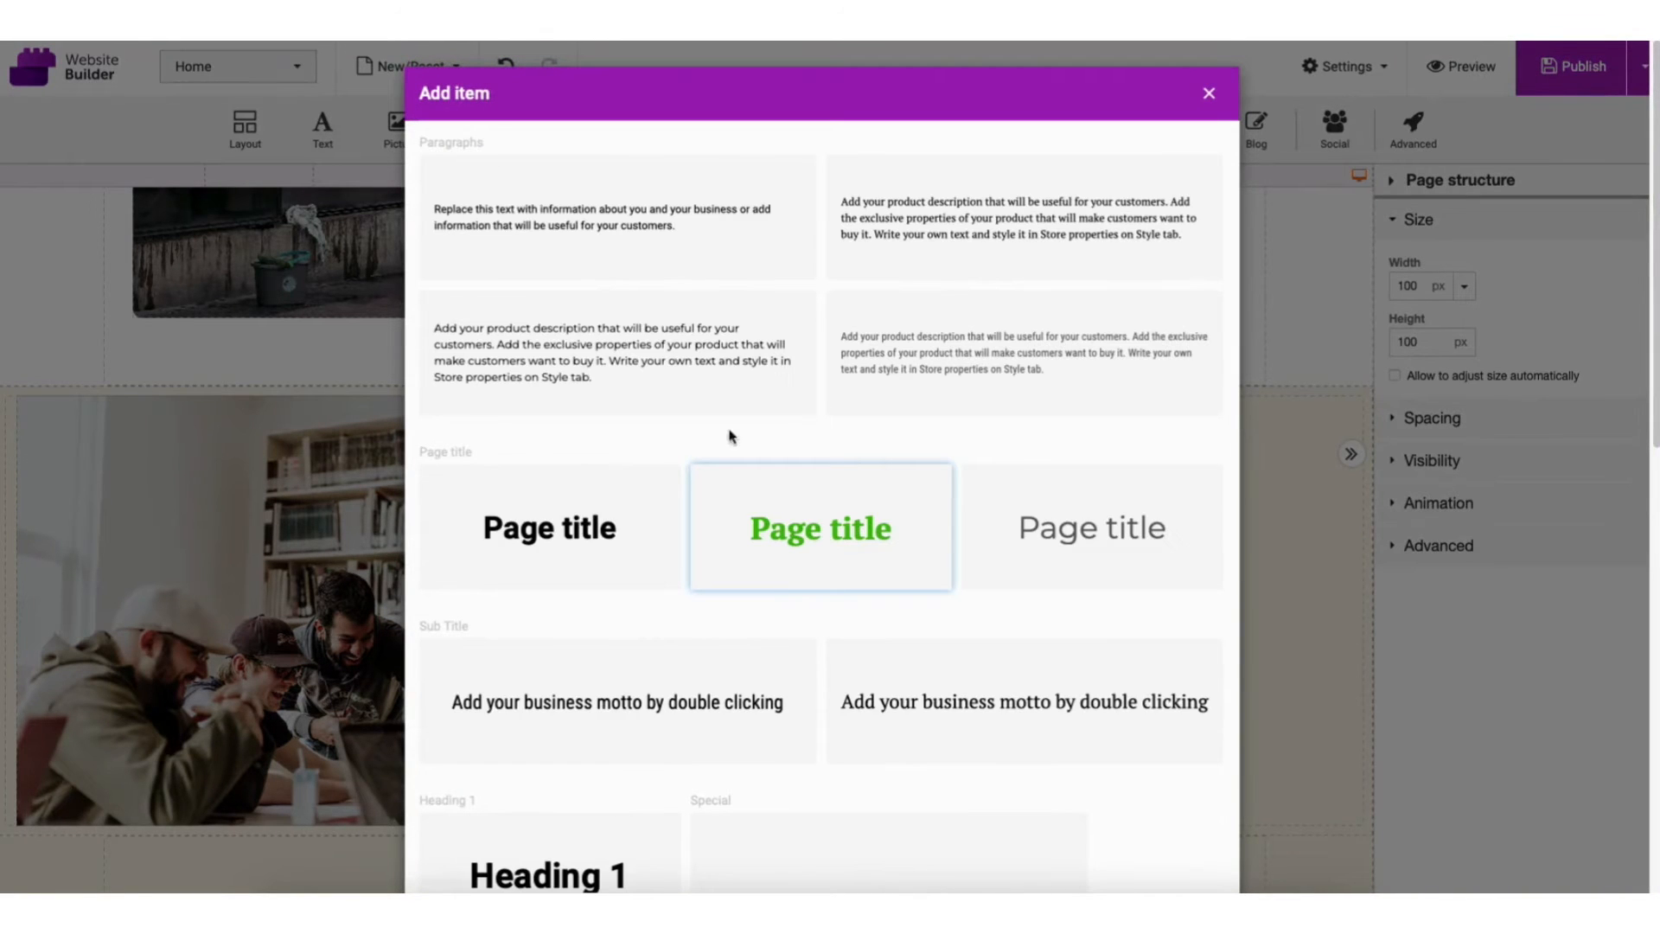
{"action": "left_click", "coordinate": [615, 244]}
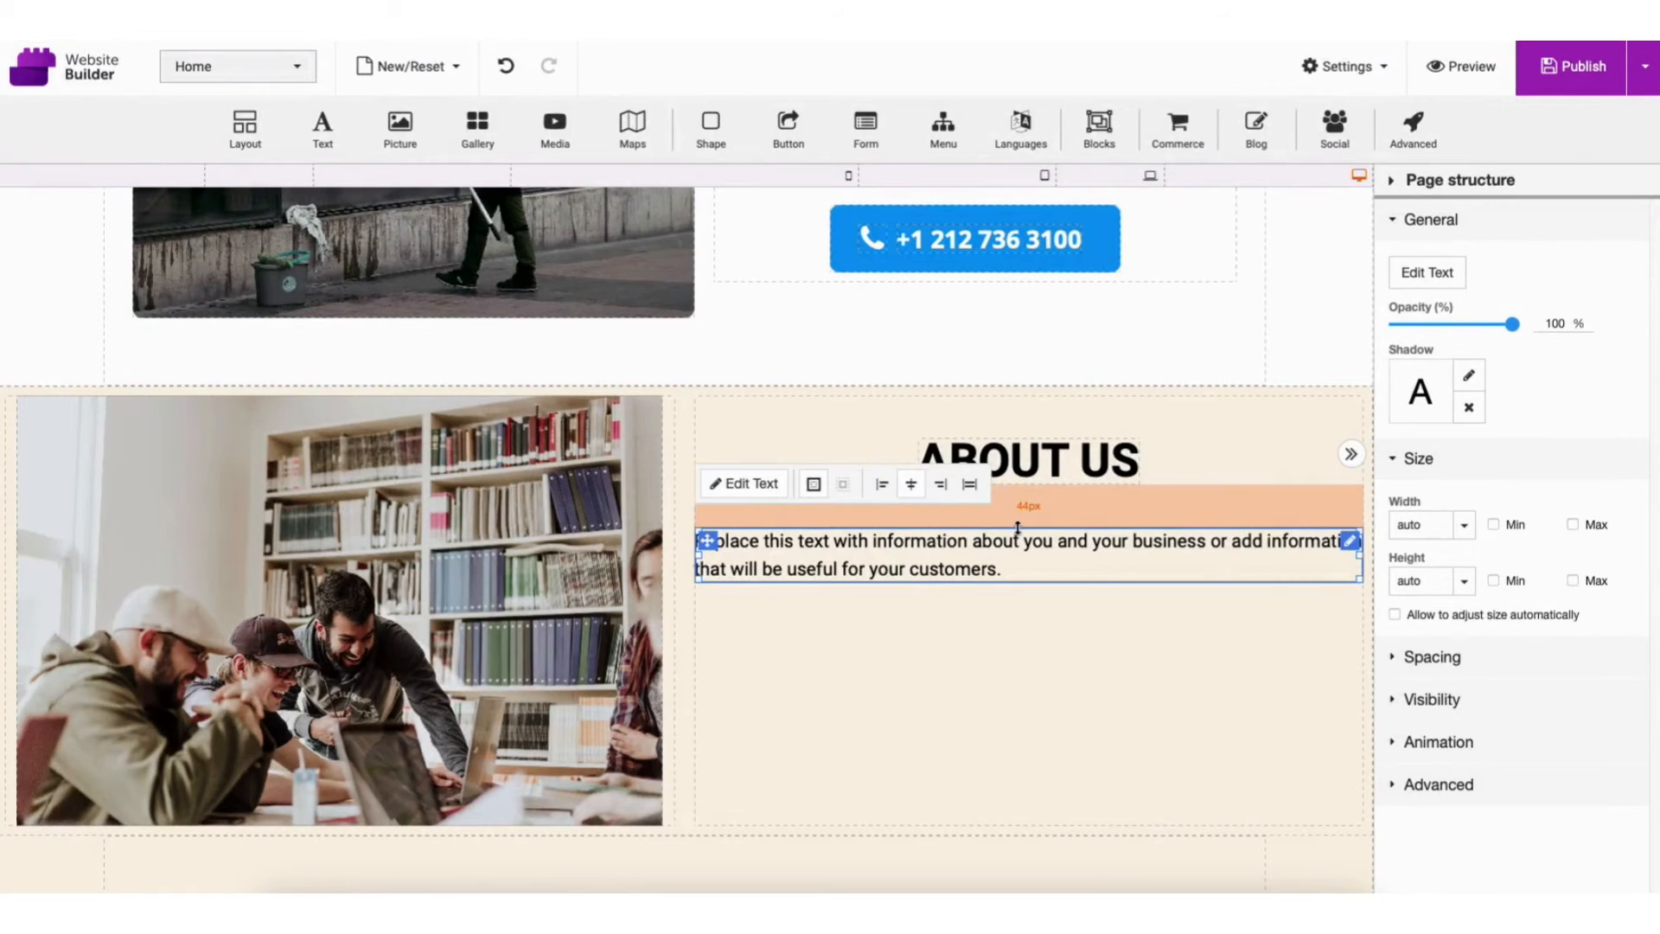
{"action": "left_click_drag", "start_coordinate": [1019, 485], "coordinate": [1019, 539]}
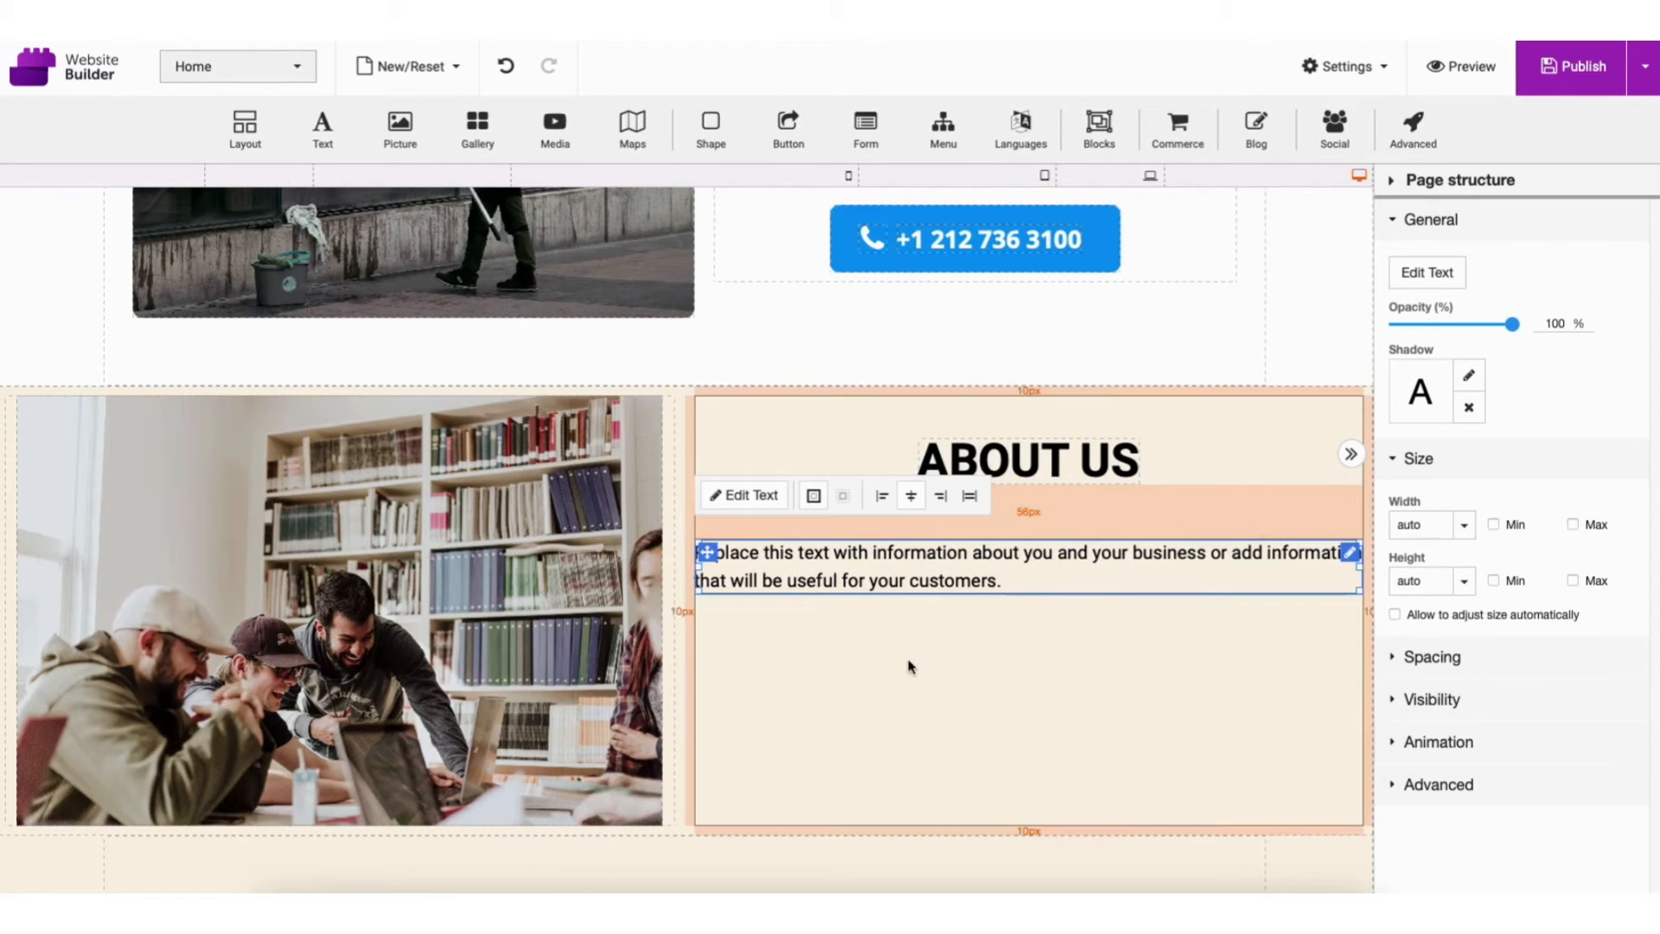
- Duplicate the paragraph below ABOUT US and remove the copy
{"action": "right_click", "coordinate": [909, 579]}
{"action": "left_click", "coordinate": [973, 420]}
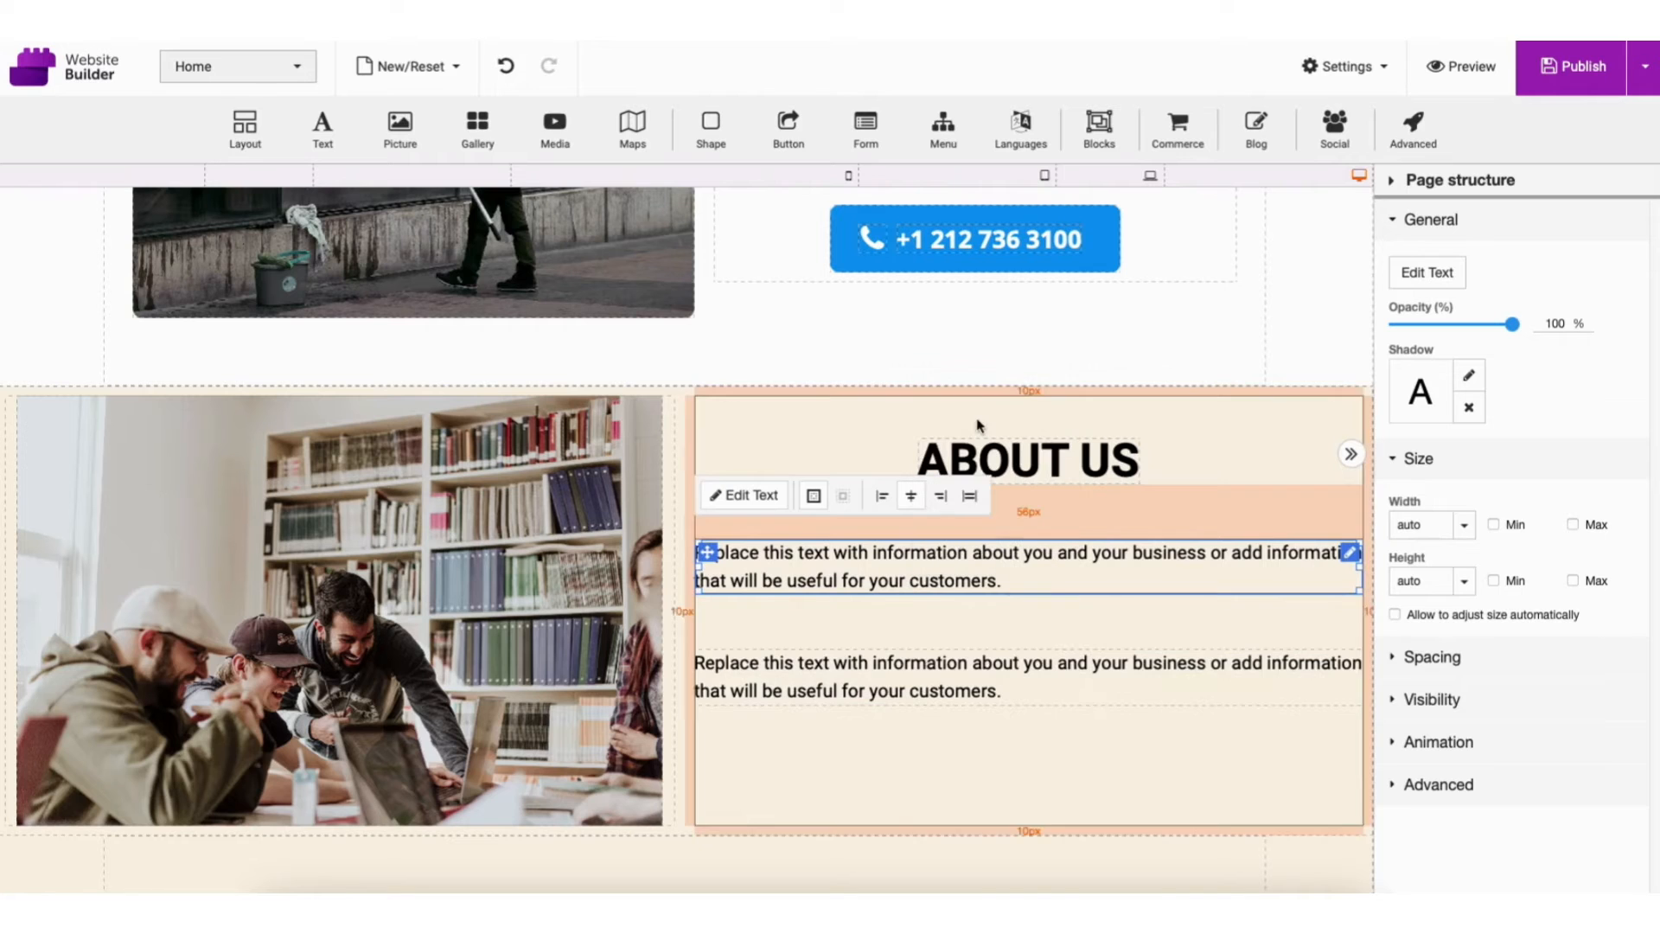
{"action": "right_click", "coordinate": [877, 680]}
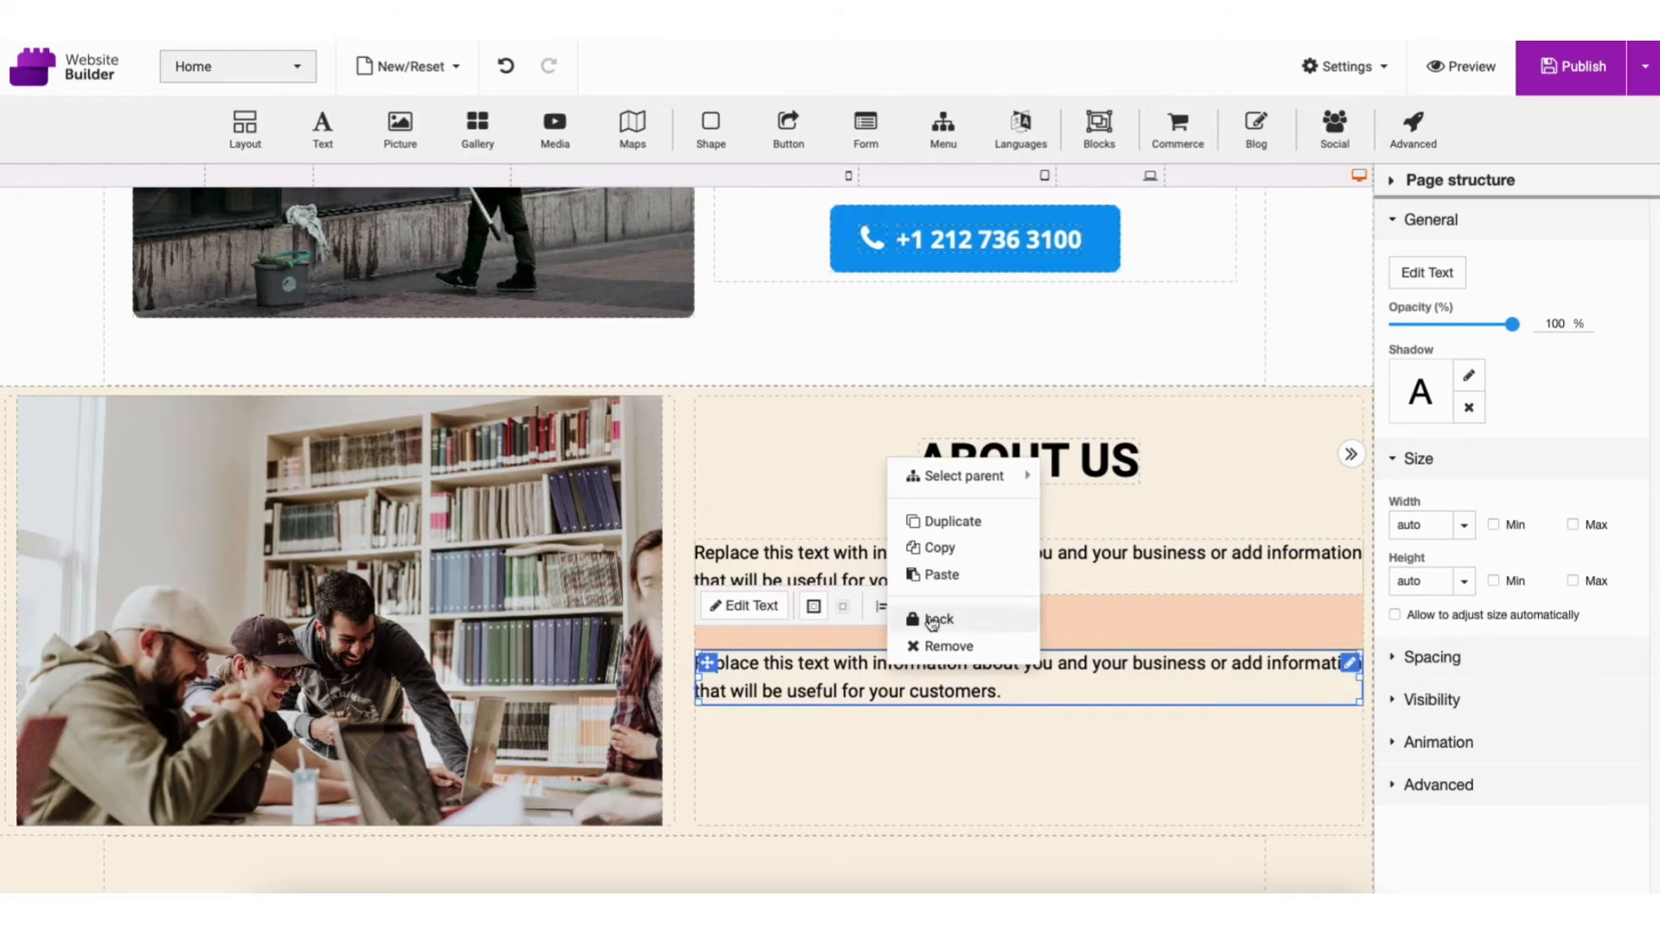
{"action": "left_click", "coordinate": [929, 647]}
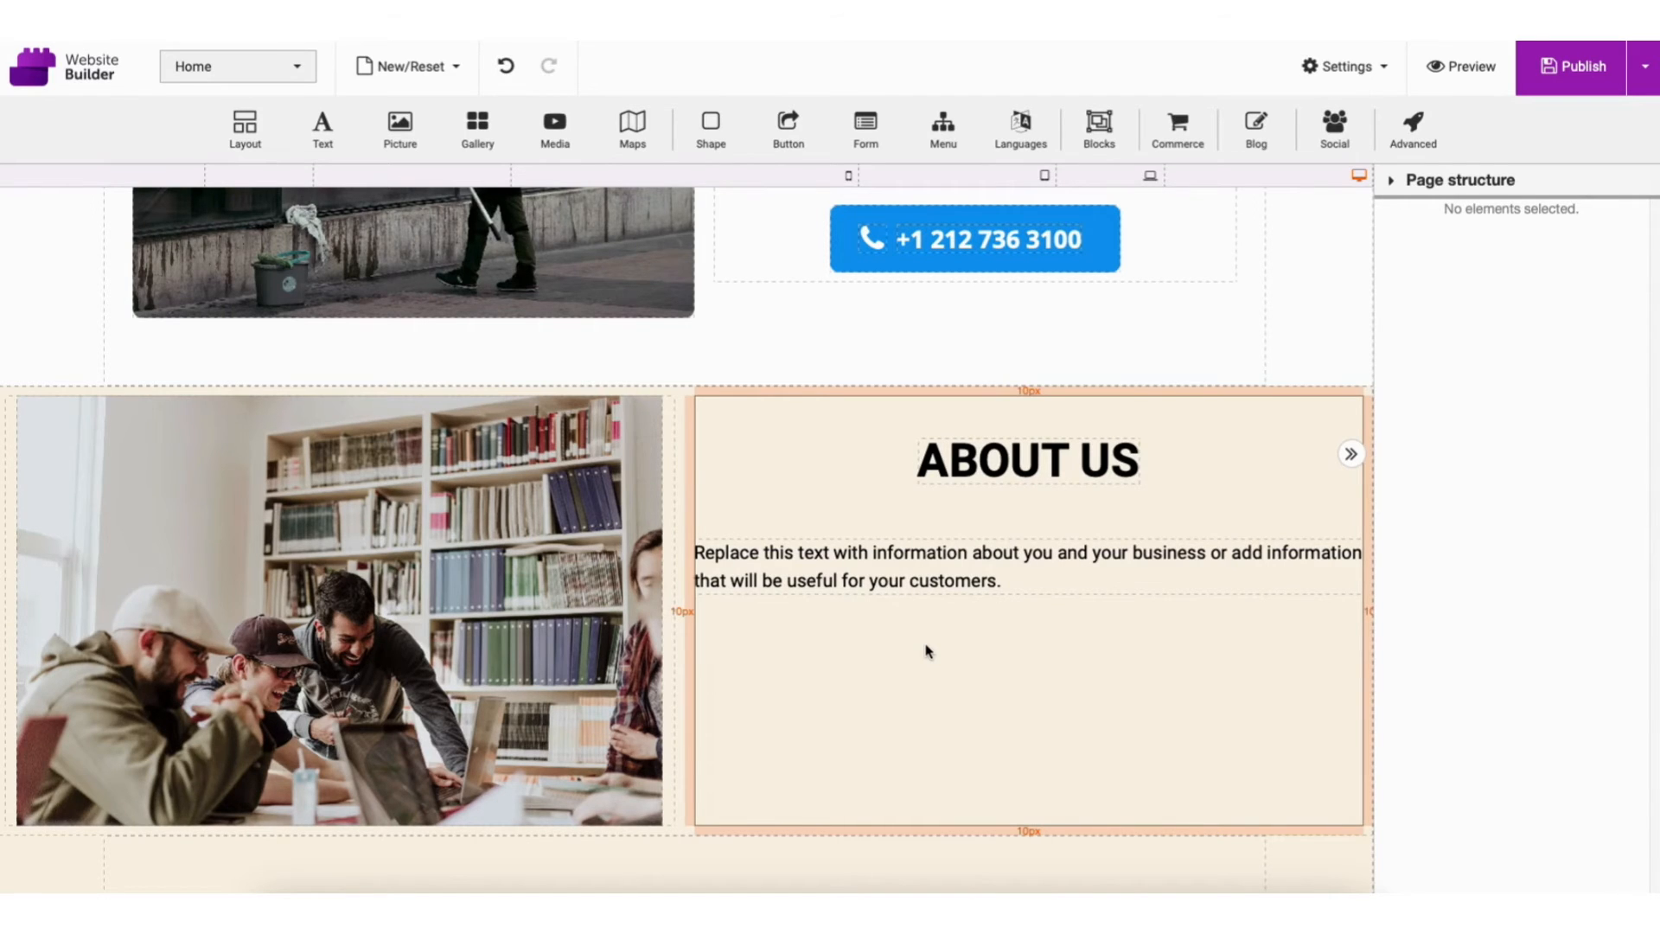
- Copy the ABOUT US heading and paste it between the "Glass facades cleaning" title and its paragraph
{"action": "left_click", "coordinate": [972, 465]}
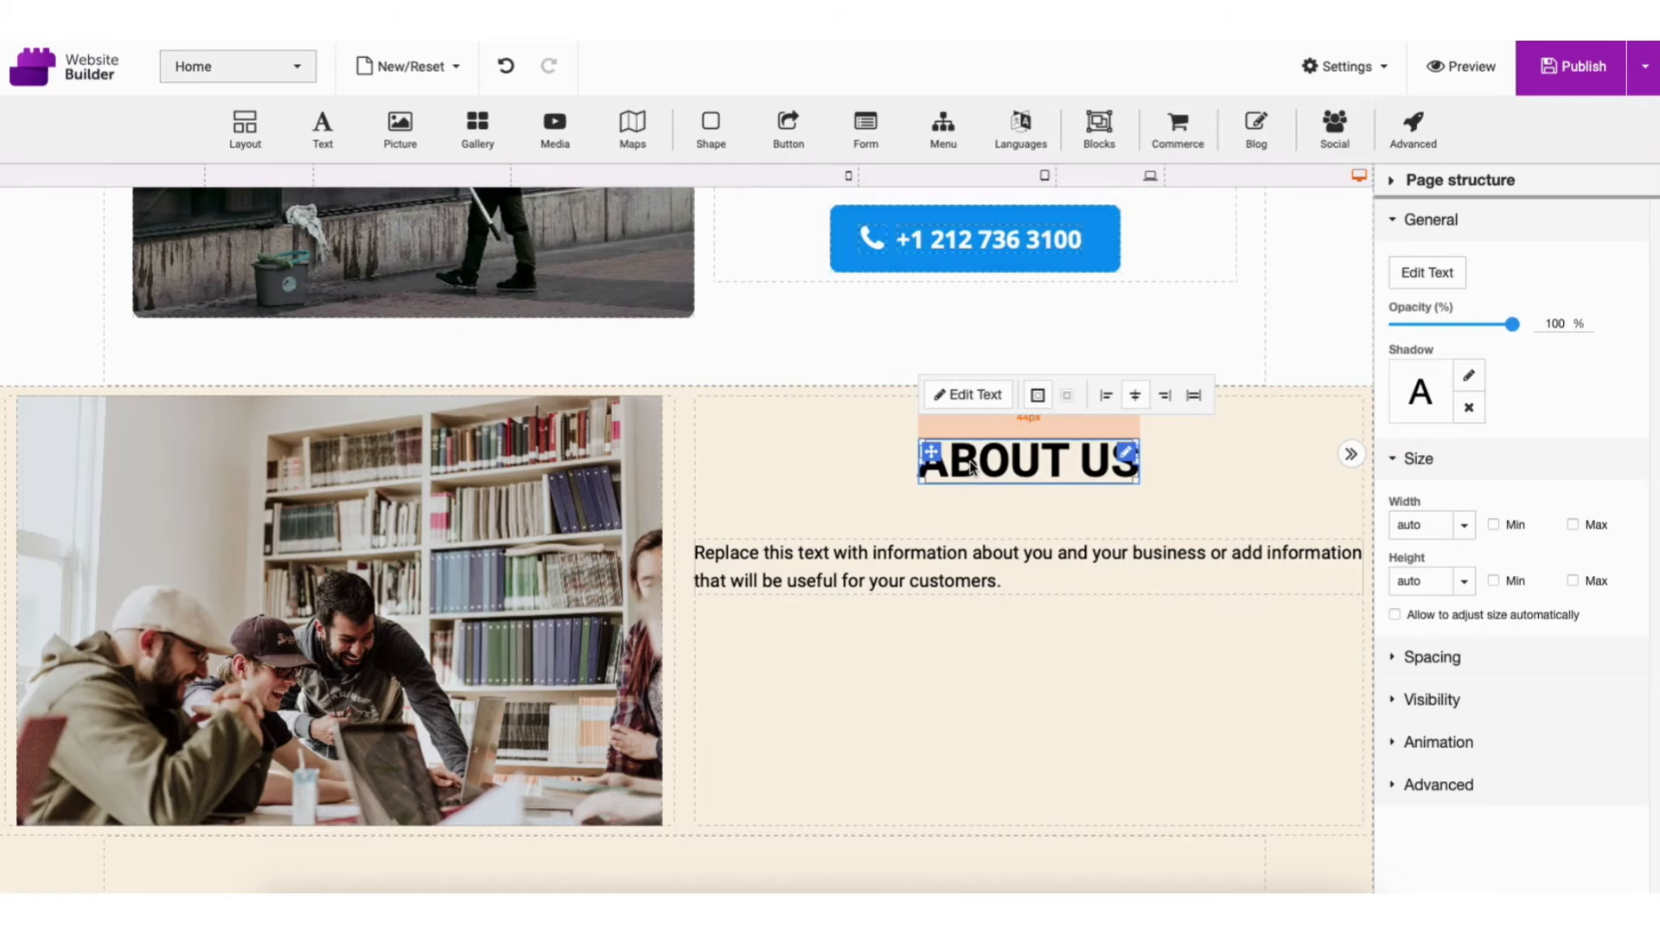
{"action": "right_click", "coordinate": [972, 465]}
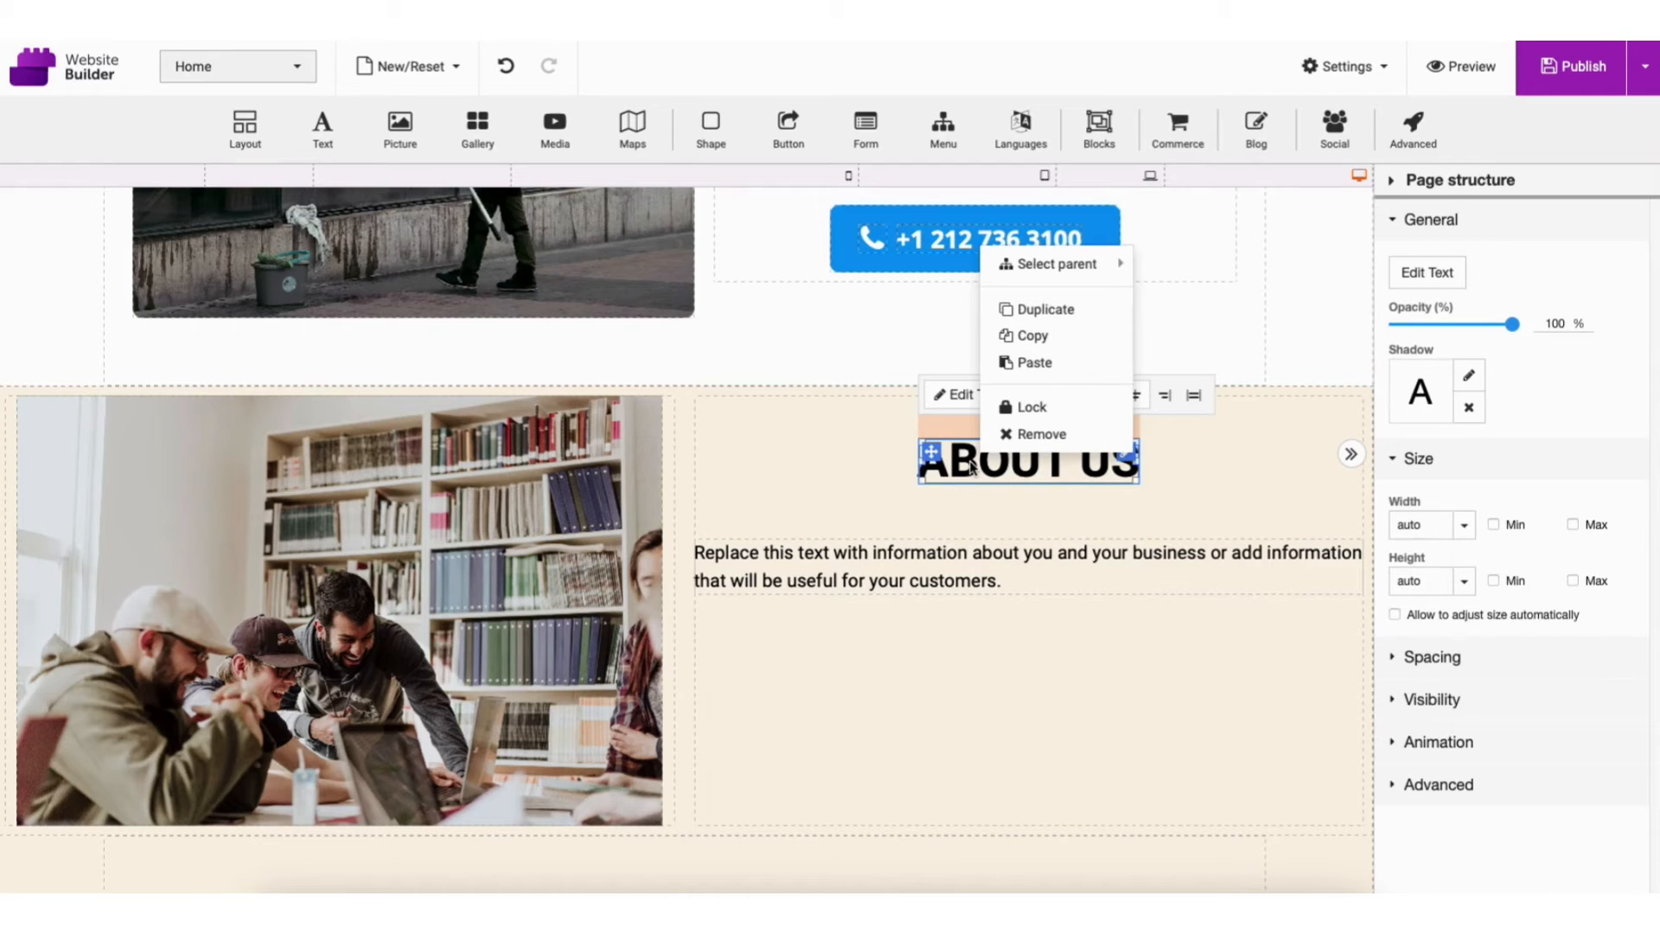
{"action": "left_click", "coordinate": [1033, 335]}
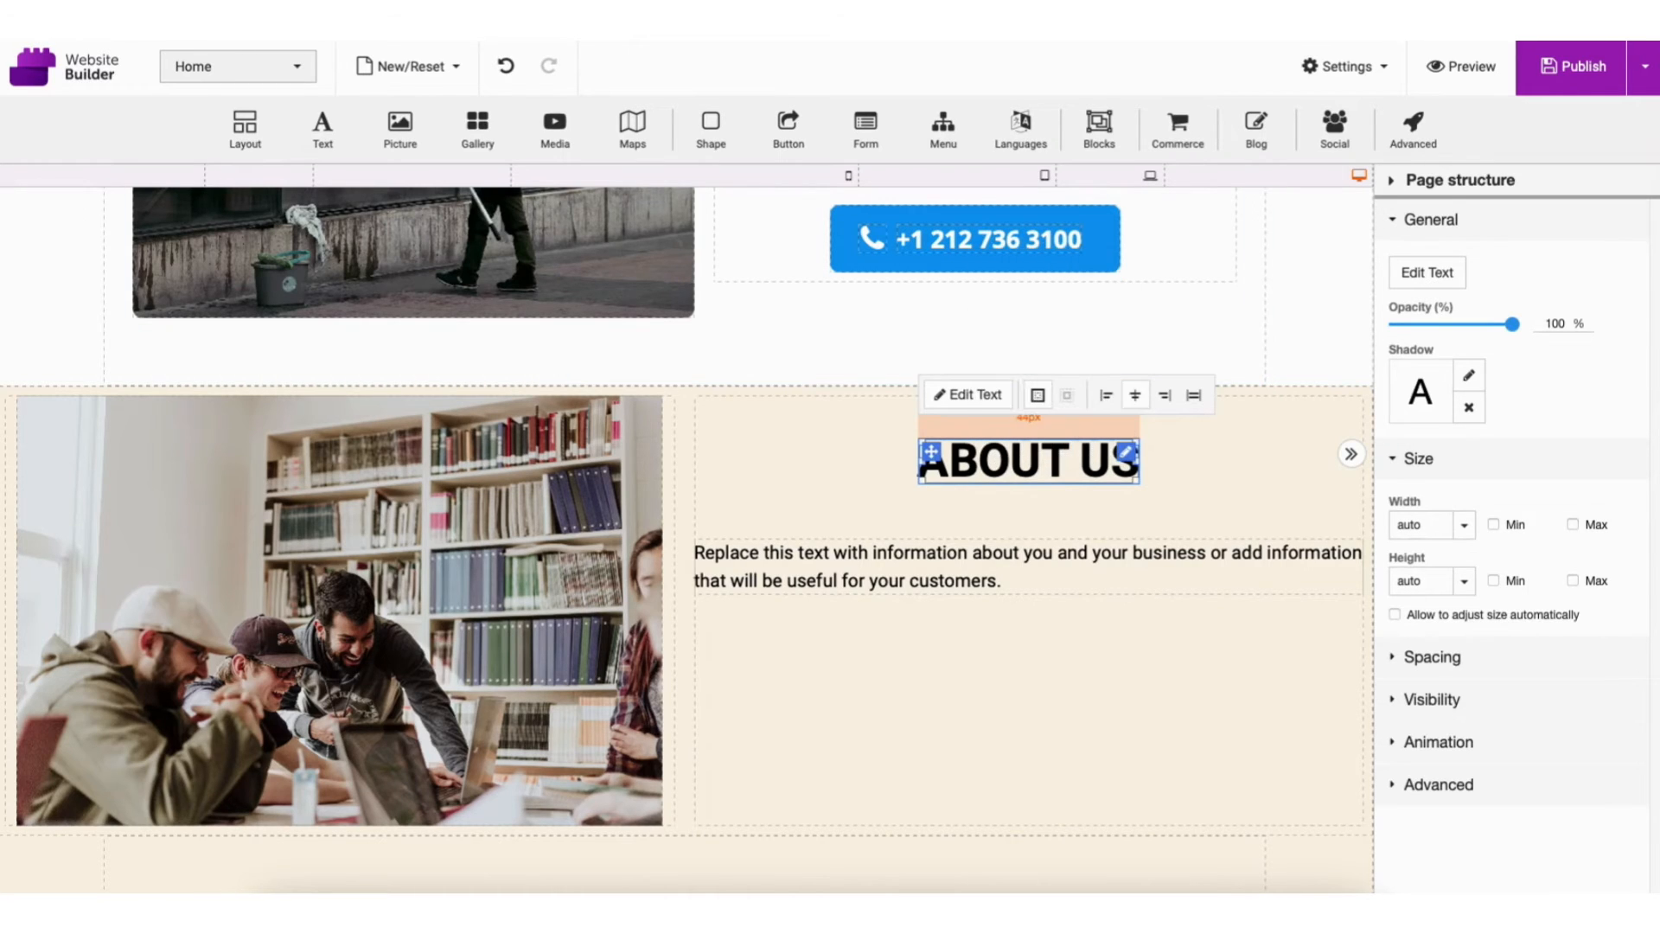
{"action": "scroll", "coordinate": [965, 425], "scroll_direction": "up", "scroll_amount": 5}
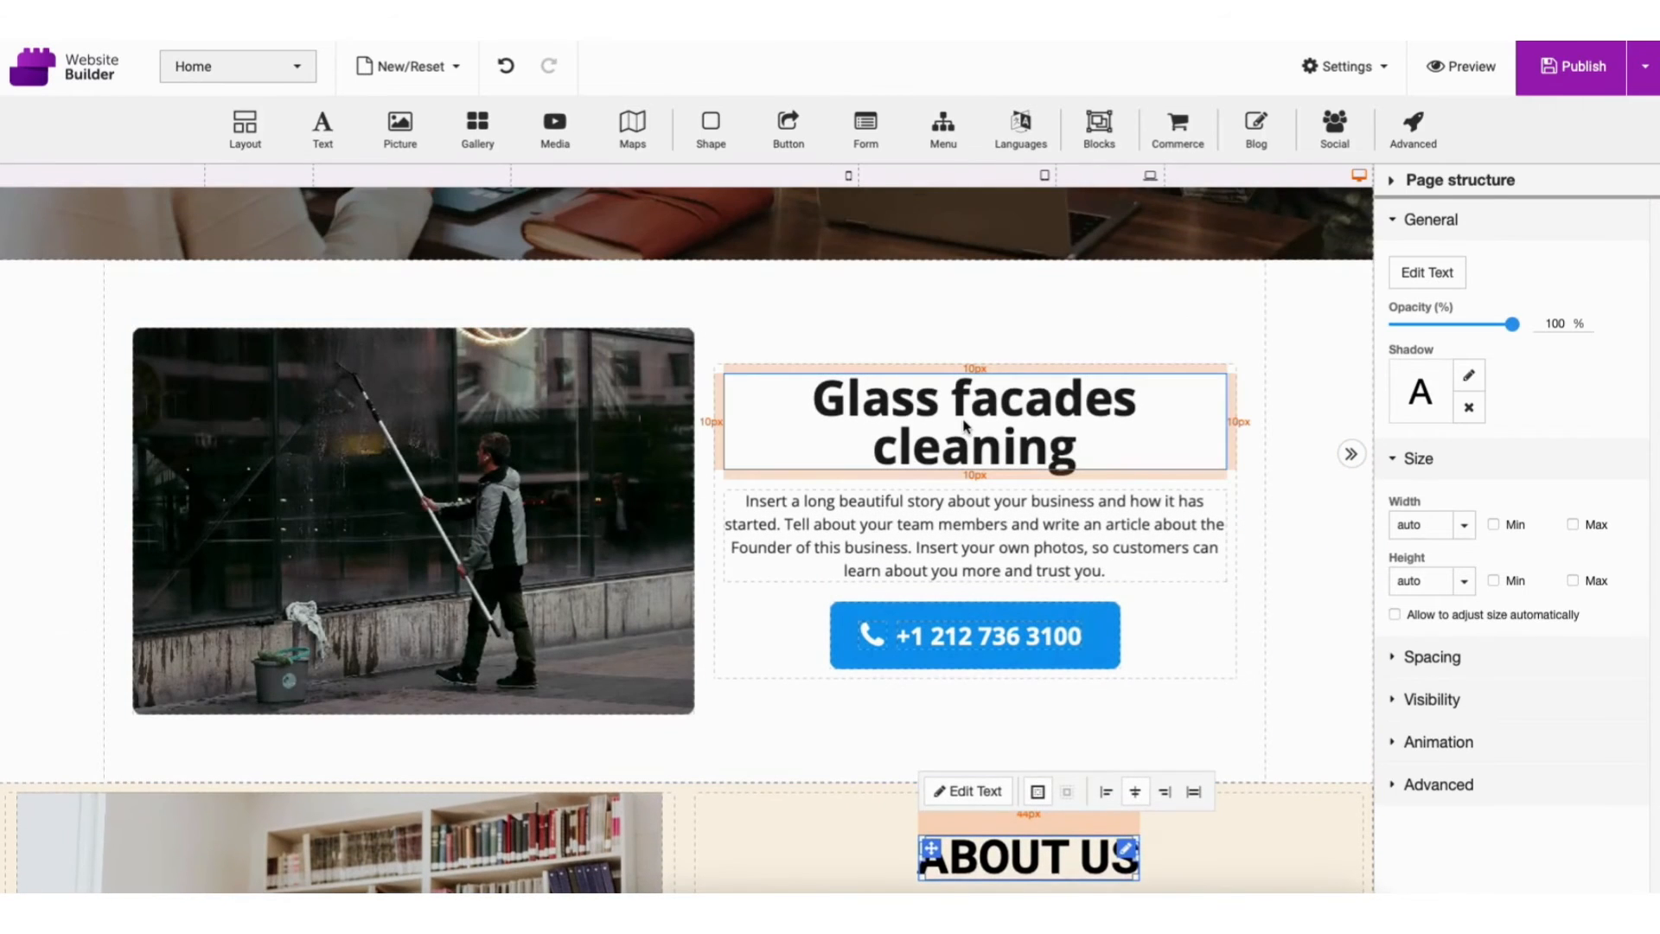
{"action": "left_click", "coordinate": [964, 425]}
{"action": "key", "text": "ctrl+v"}
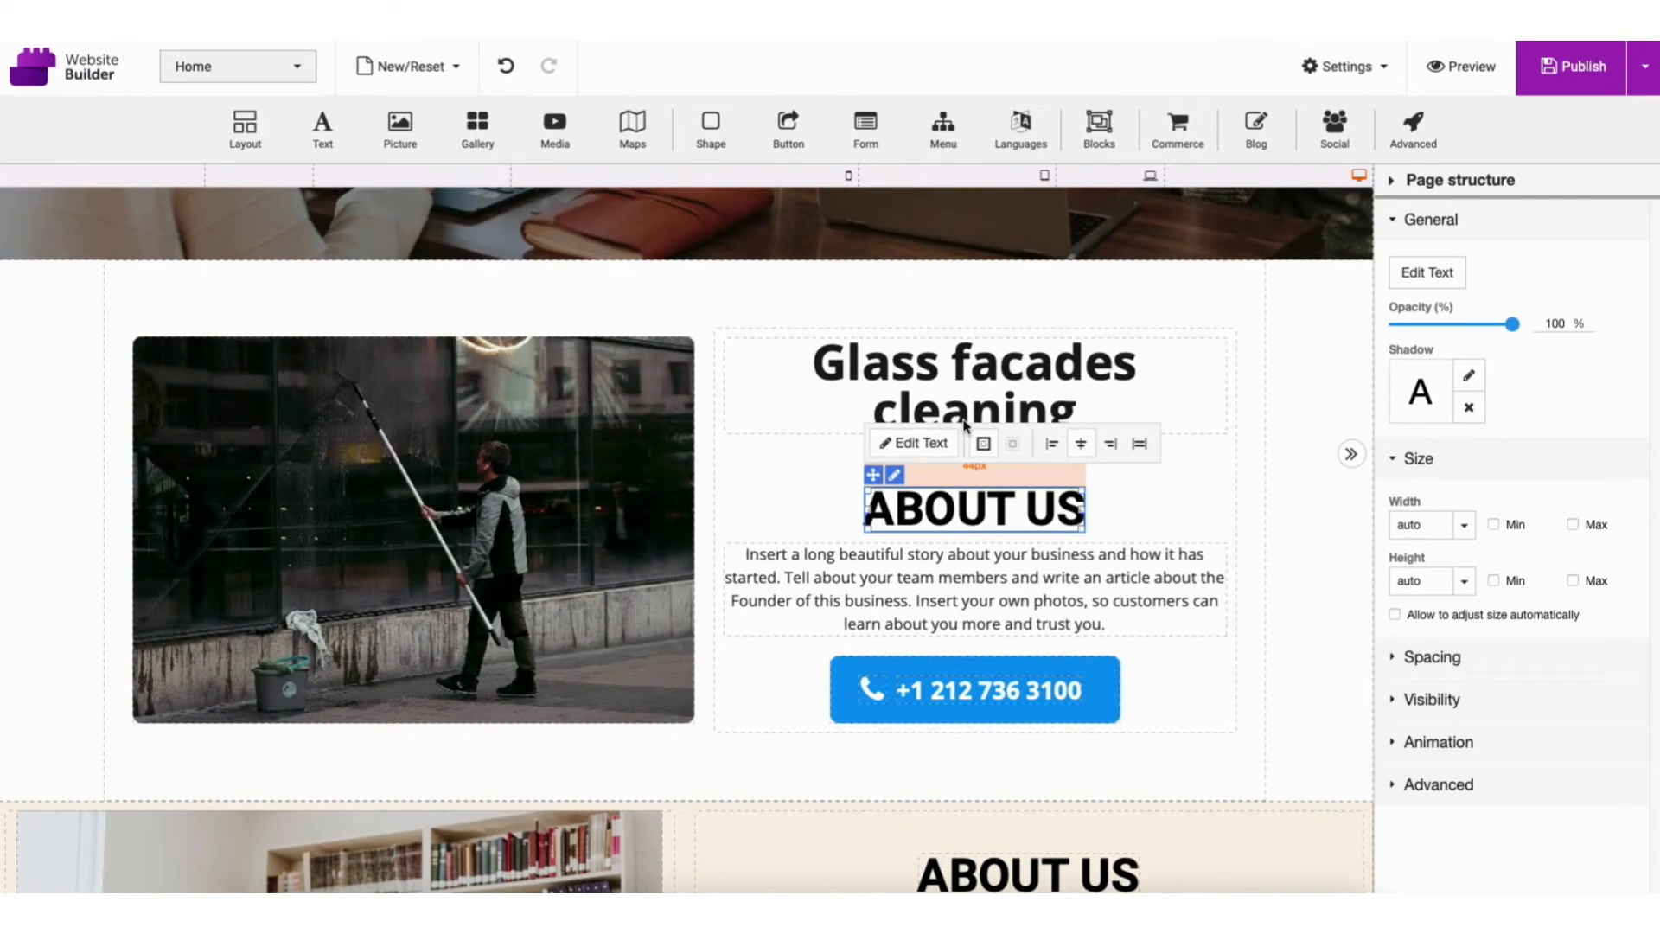
{"action": "left_click", "coordinate": [1312, 573]}
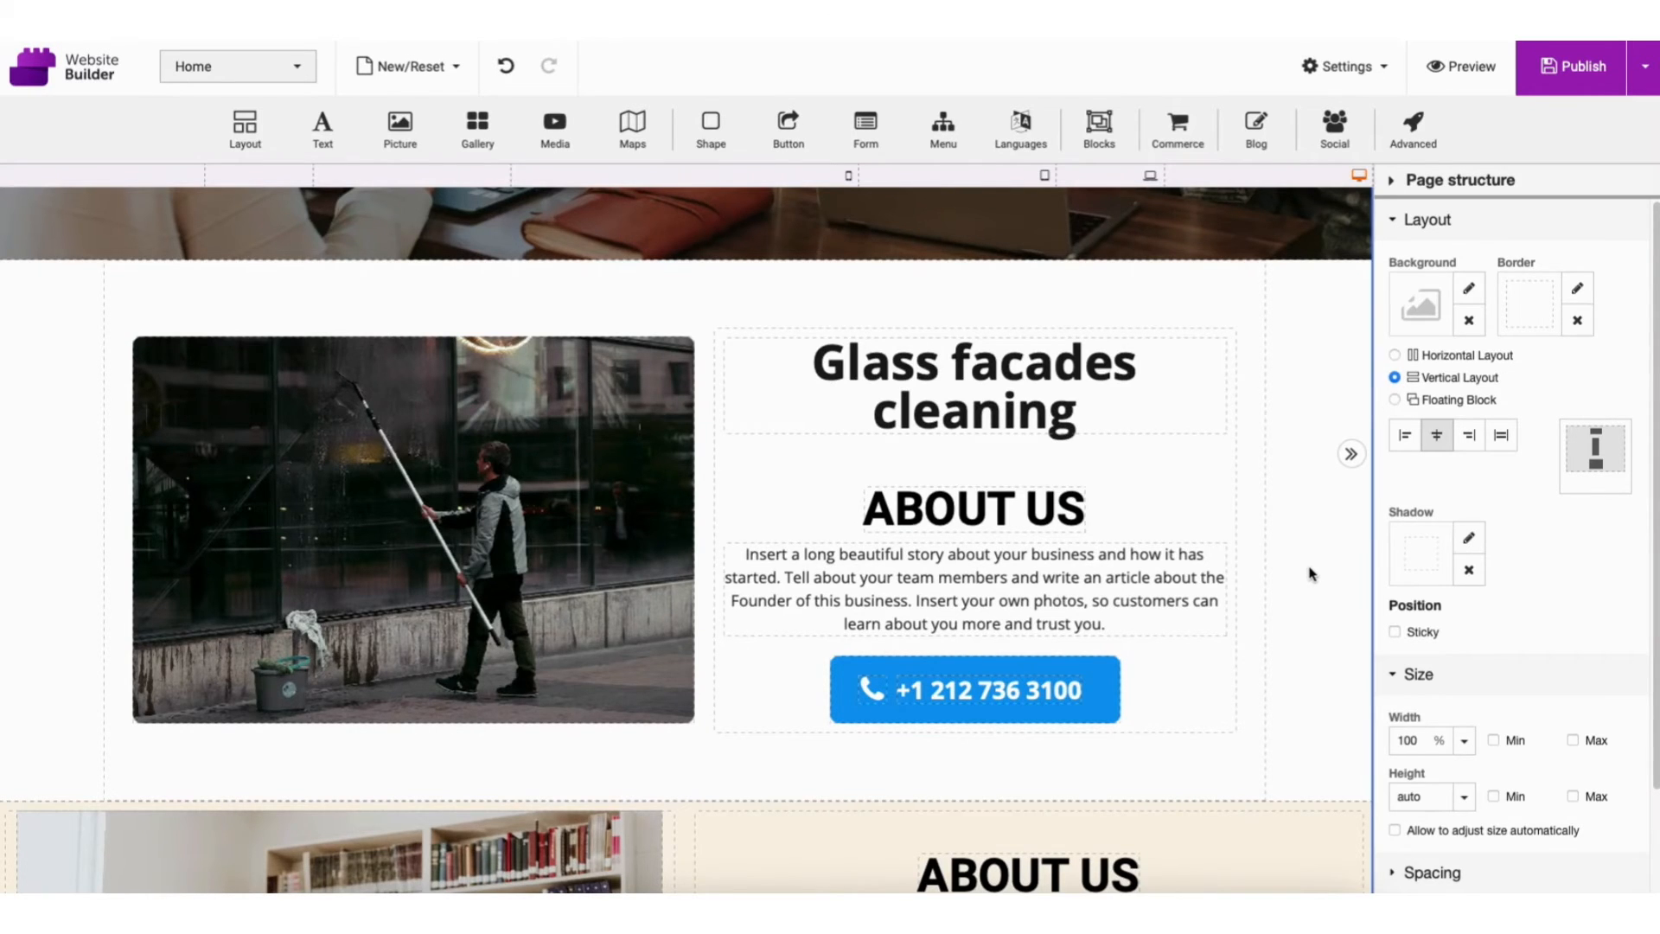
- Examine the link properties for the word "beautiful" in the Glass facades paragraph, including the website page, web address and link title options
{"action": "double_click", "coordinate": [825, 570]}
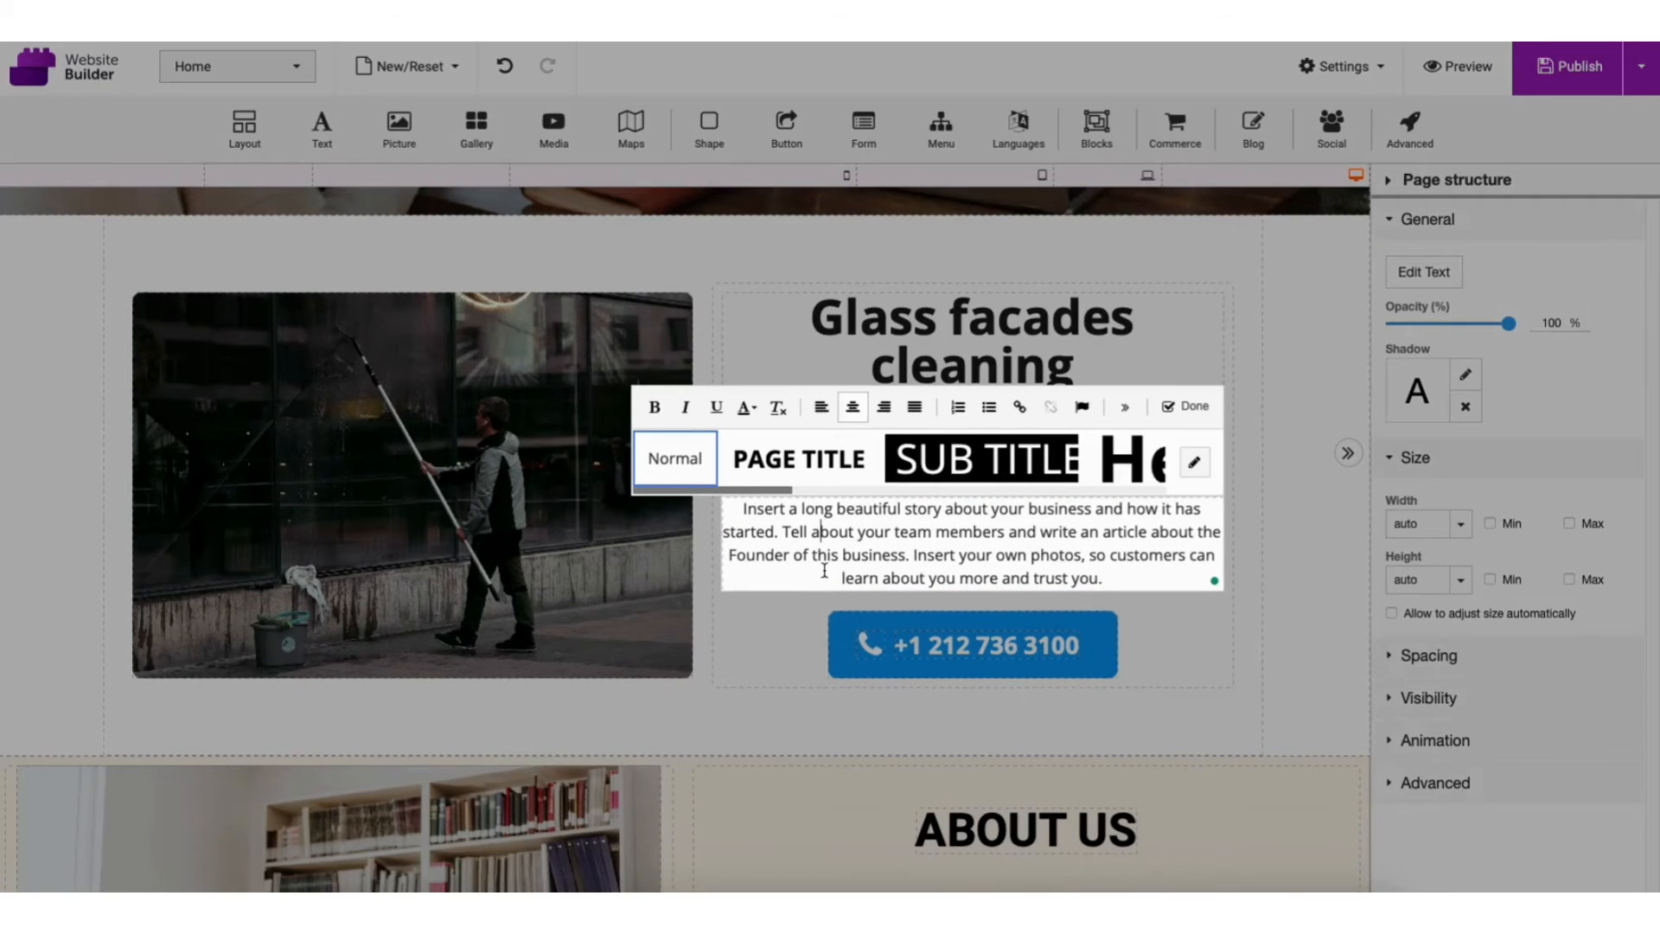
{"action": "left_click_drag", "start_coordinate": [837, 503], "coordinate": [902, 509]}
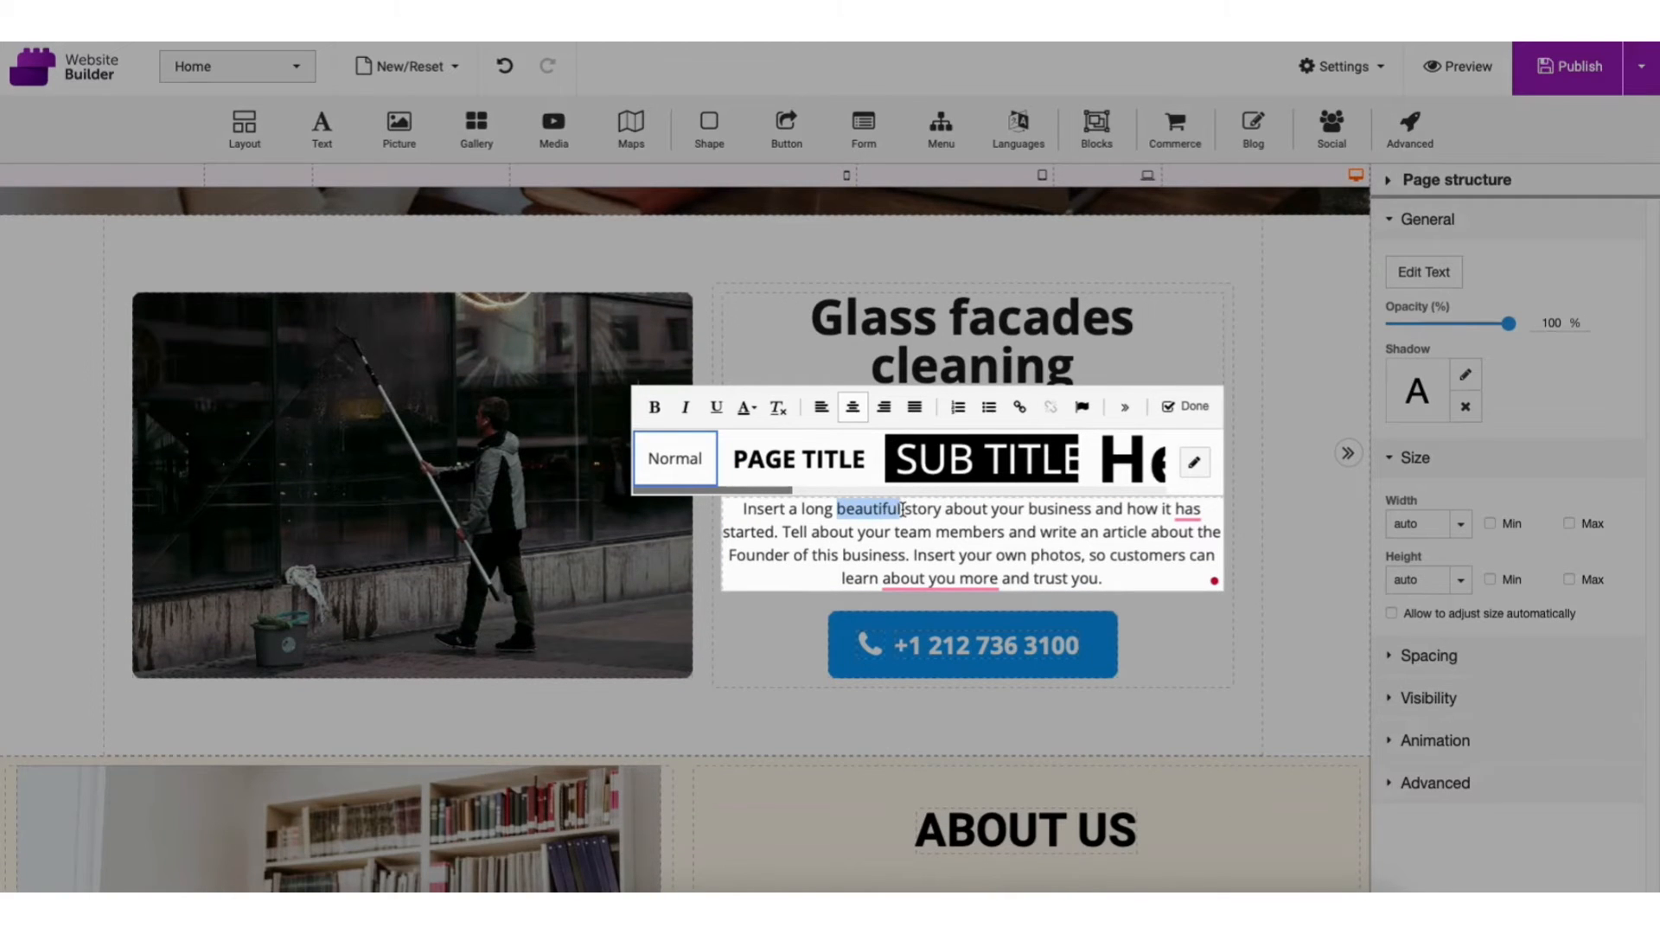
{"action": "left_click", "coordinate": [1020, 408]}
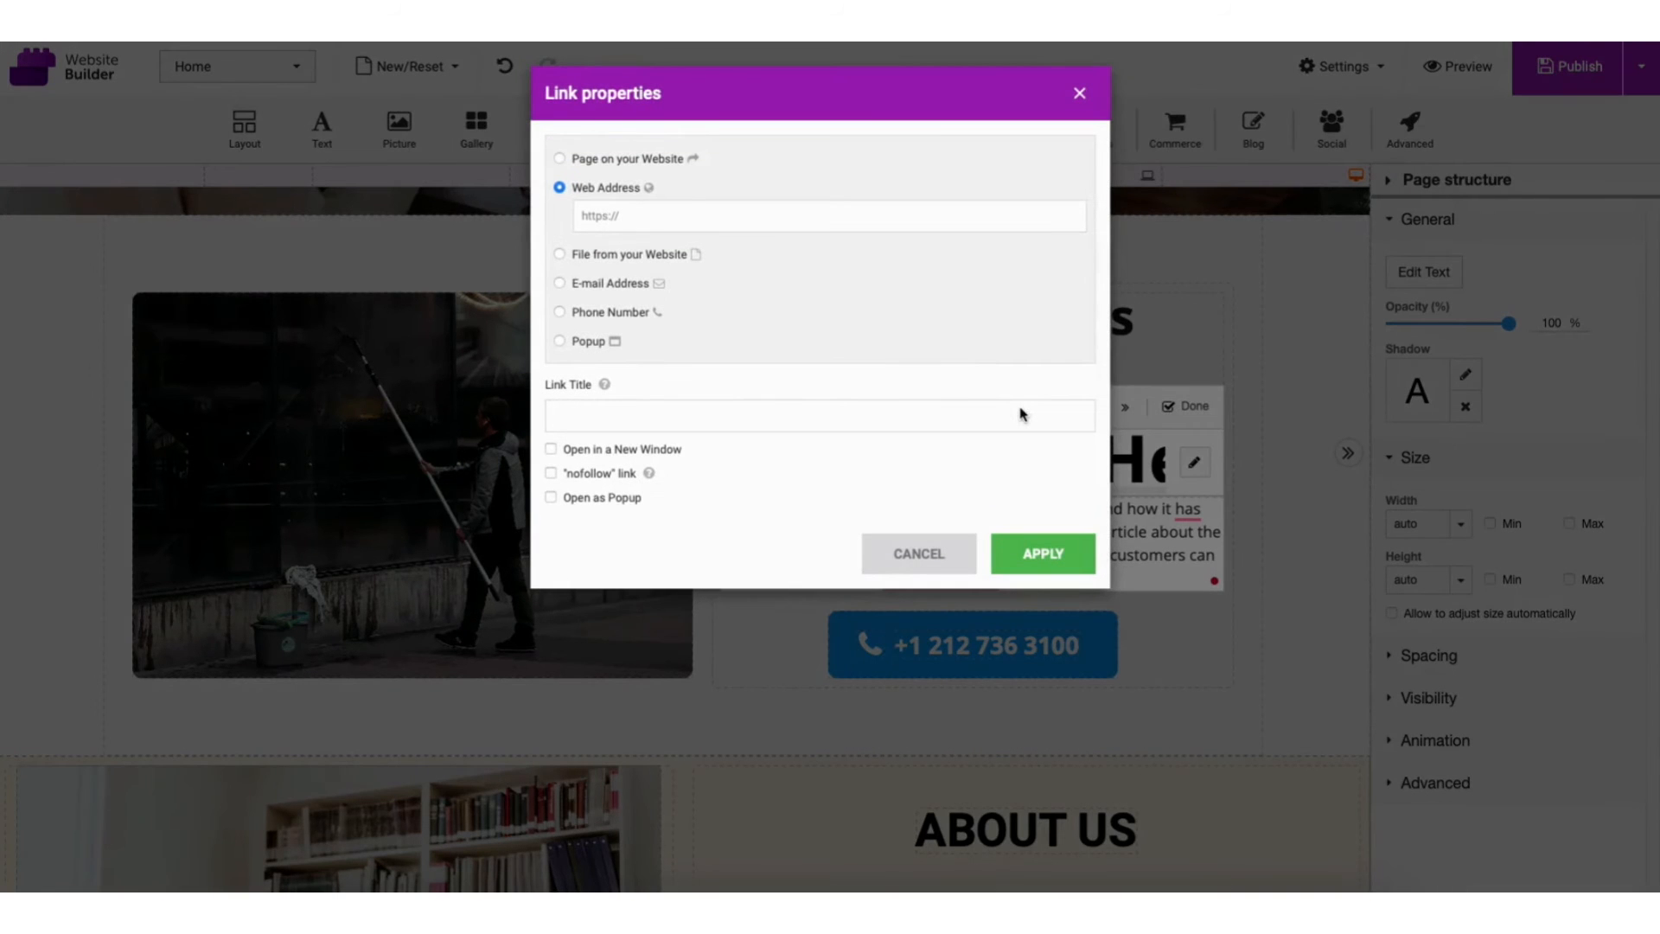
{"action": "left_click", "coordinate": [560, 159]}
{"action": "left_click", "coordinate": [643, 190]}
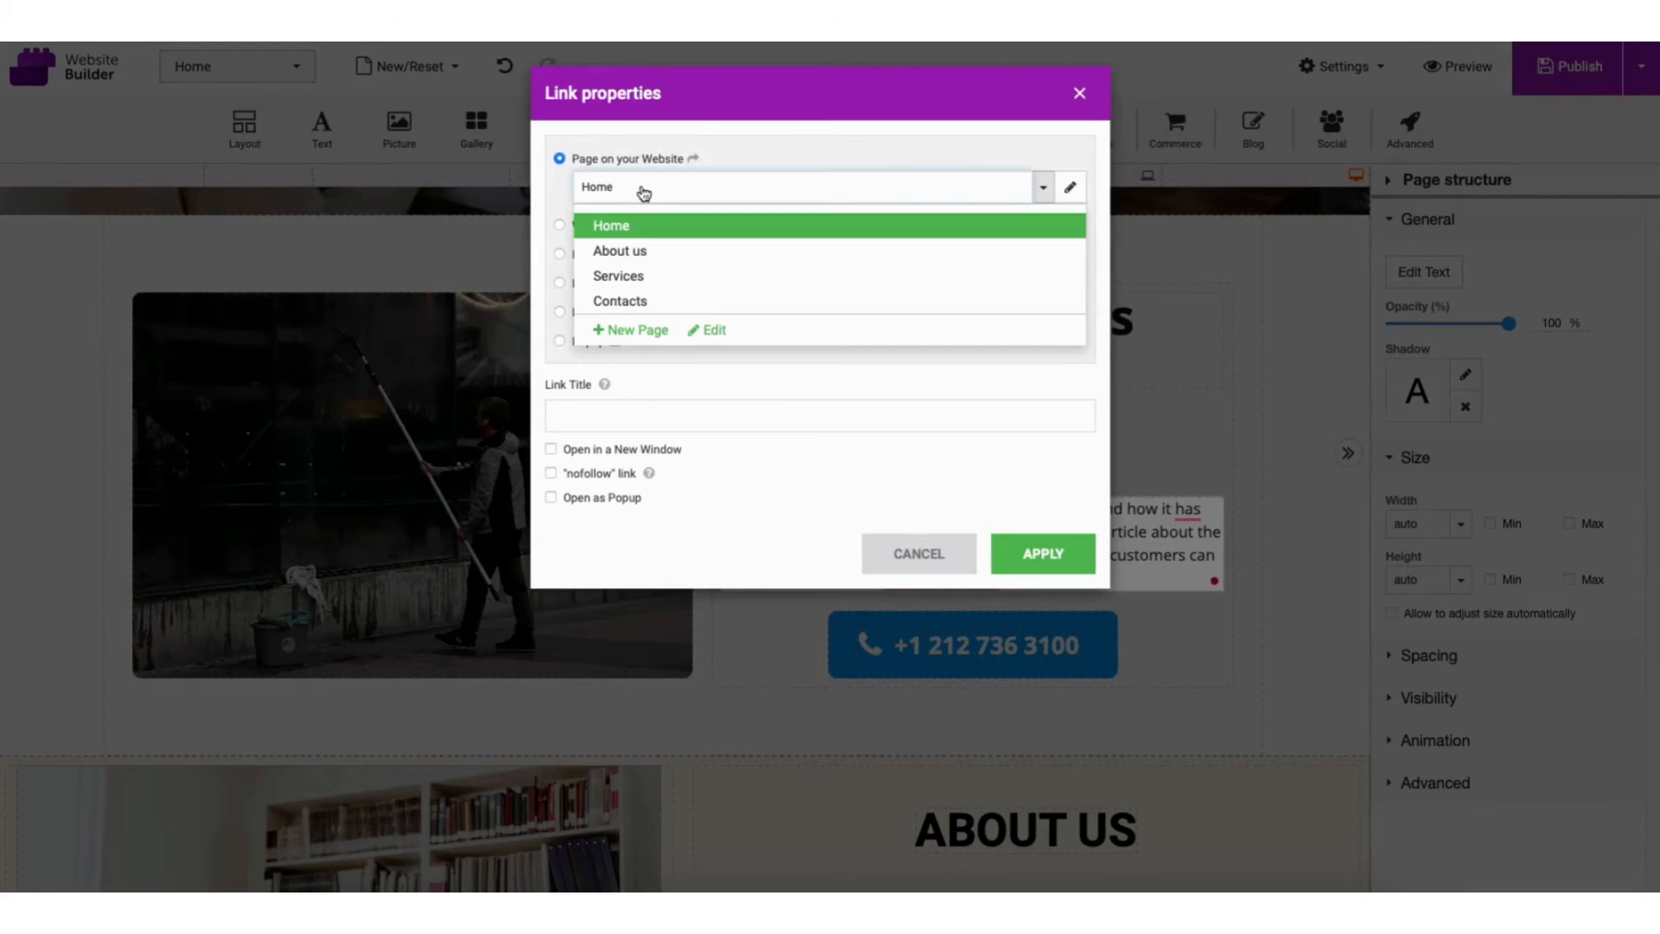
{"action": "left_click", "coordinate": [560, 226]}
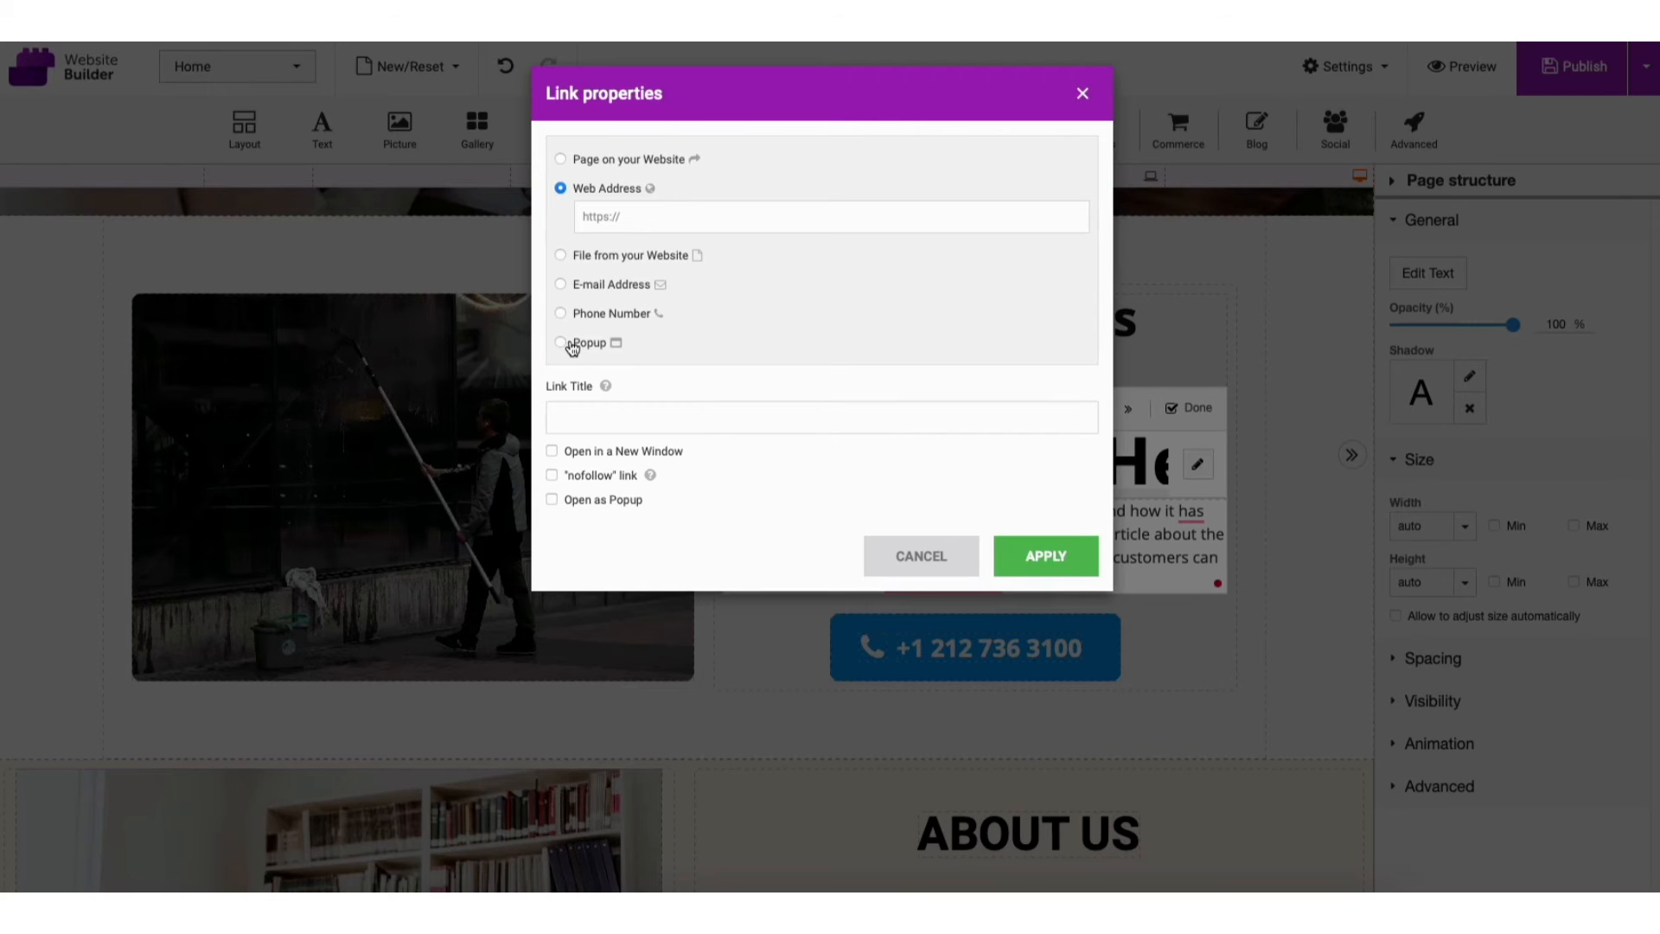
{"action": "left_click", "coordinate": [581, 416]}
{"action": "type", "text": "Dem"}
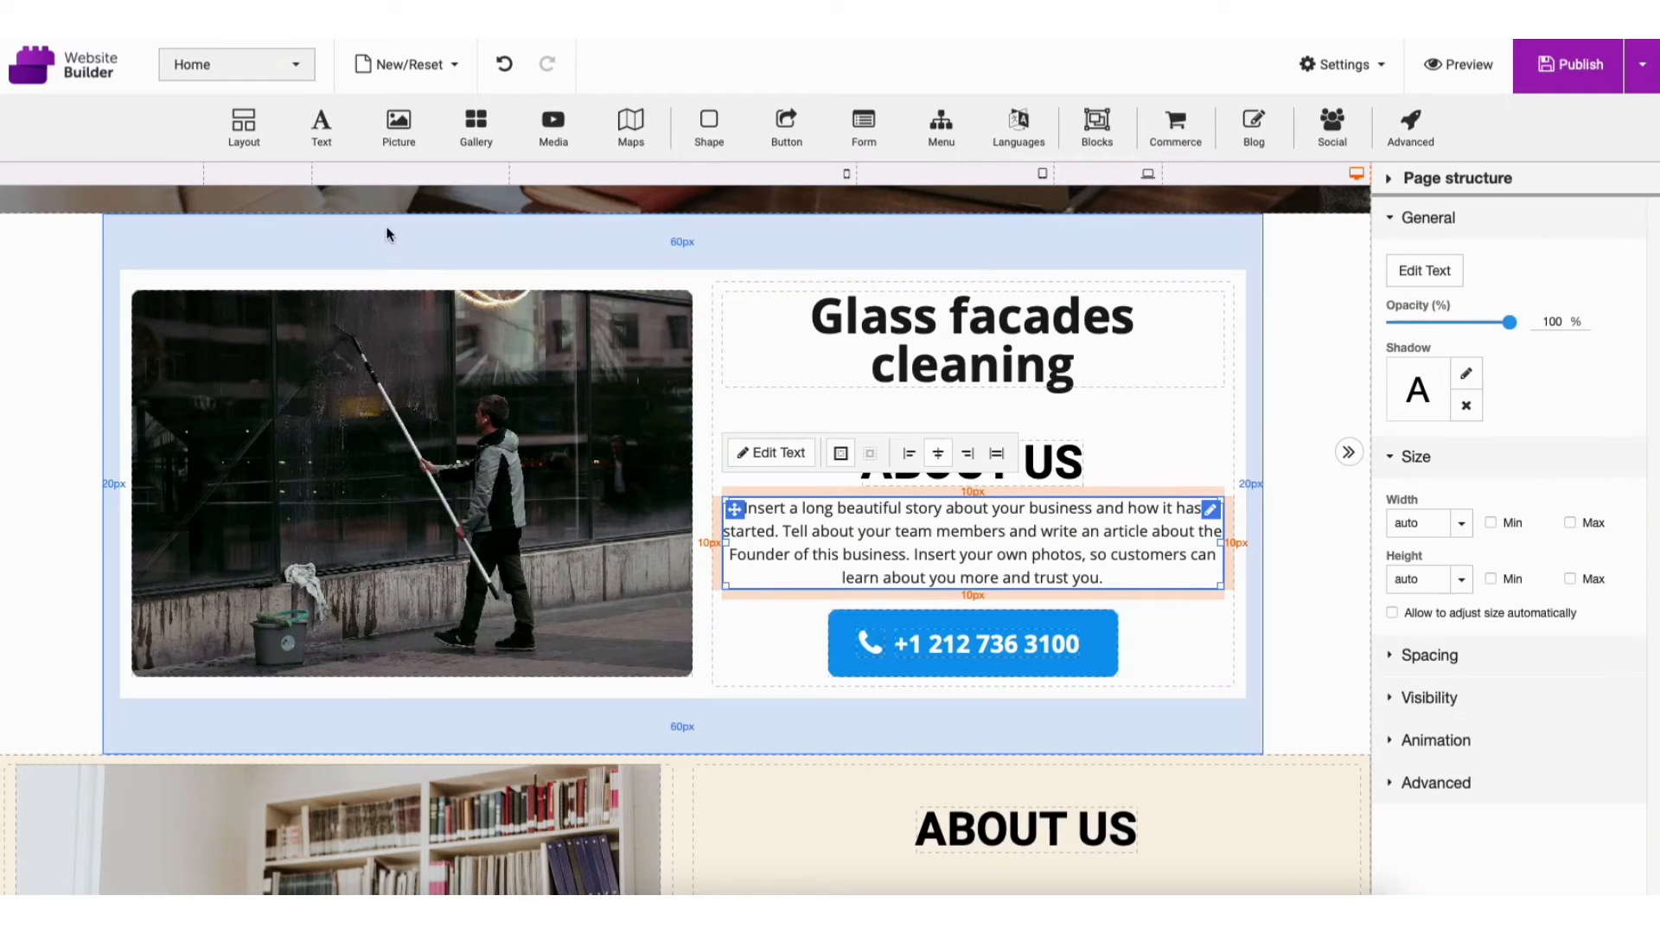
- Set the background colour of the "Glass facades cleaning" section to pink E2C2C2
{"action": "left_click_drag", "start_coordinate": [399, 125], "coordinate": [833, 480]}
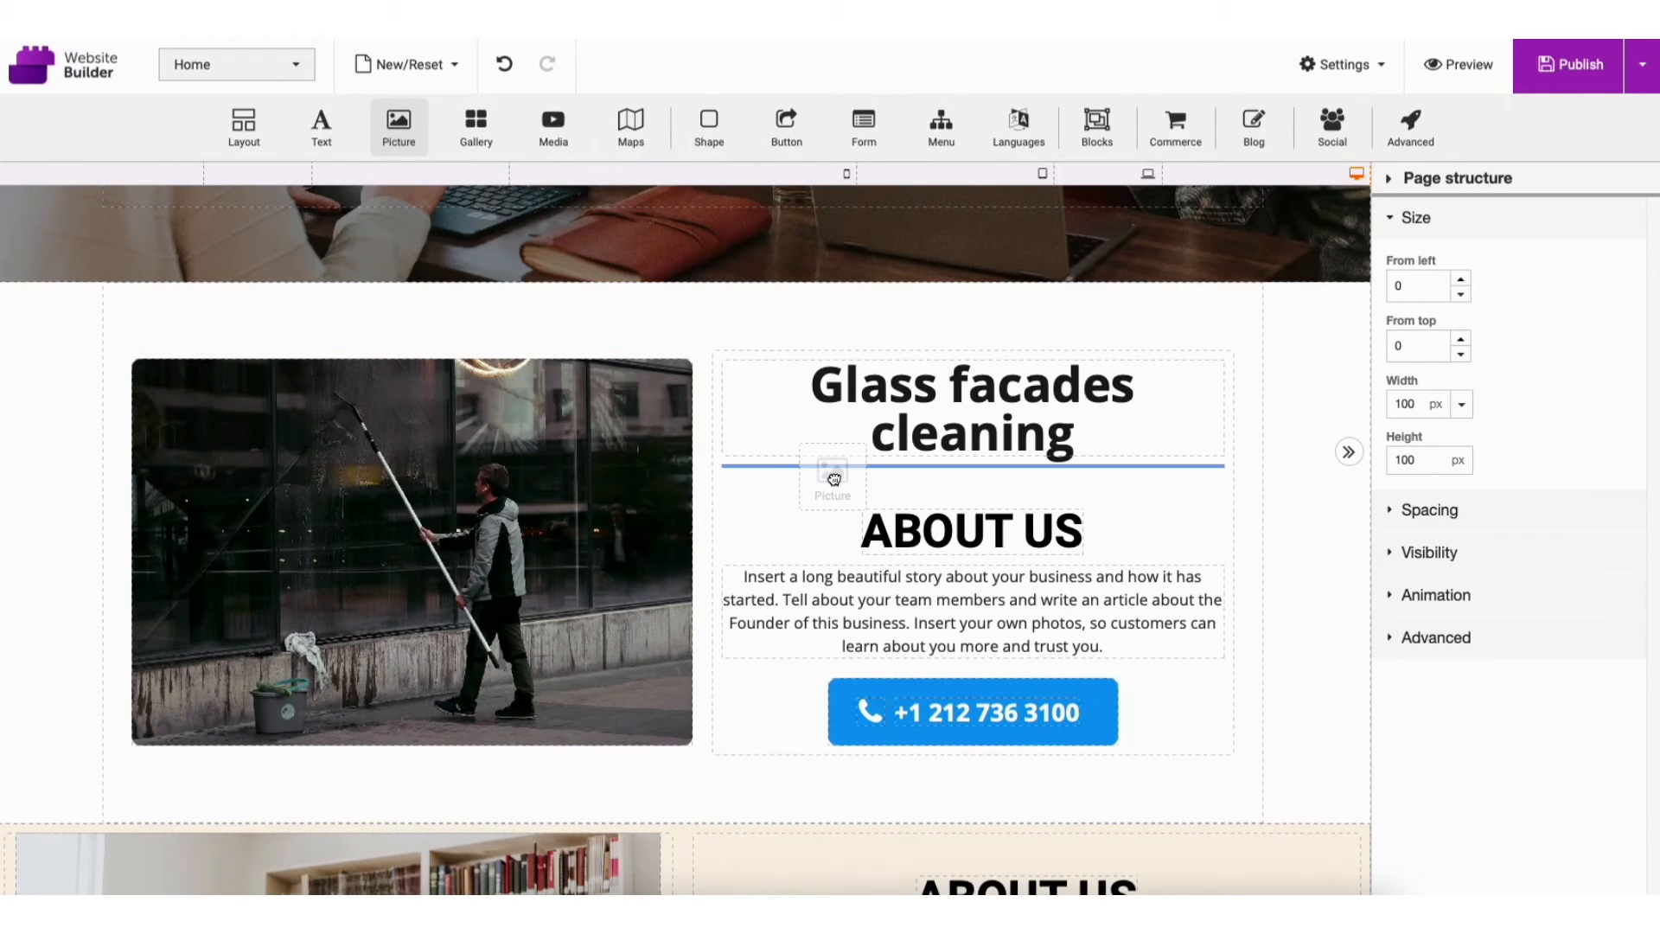
{"action": "left_click_drag", "start_coordinate": [833, 480], "coordinate": [1317, 277]}
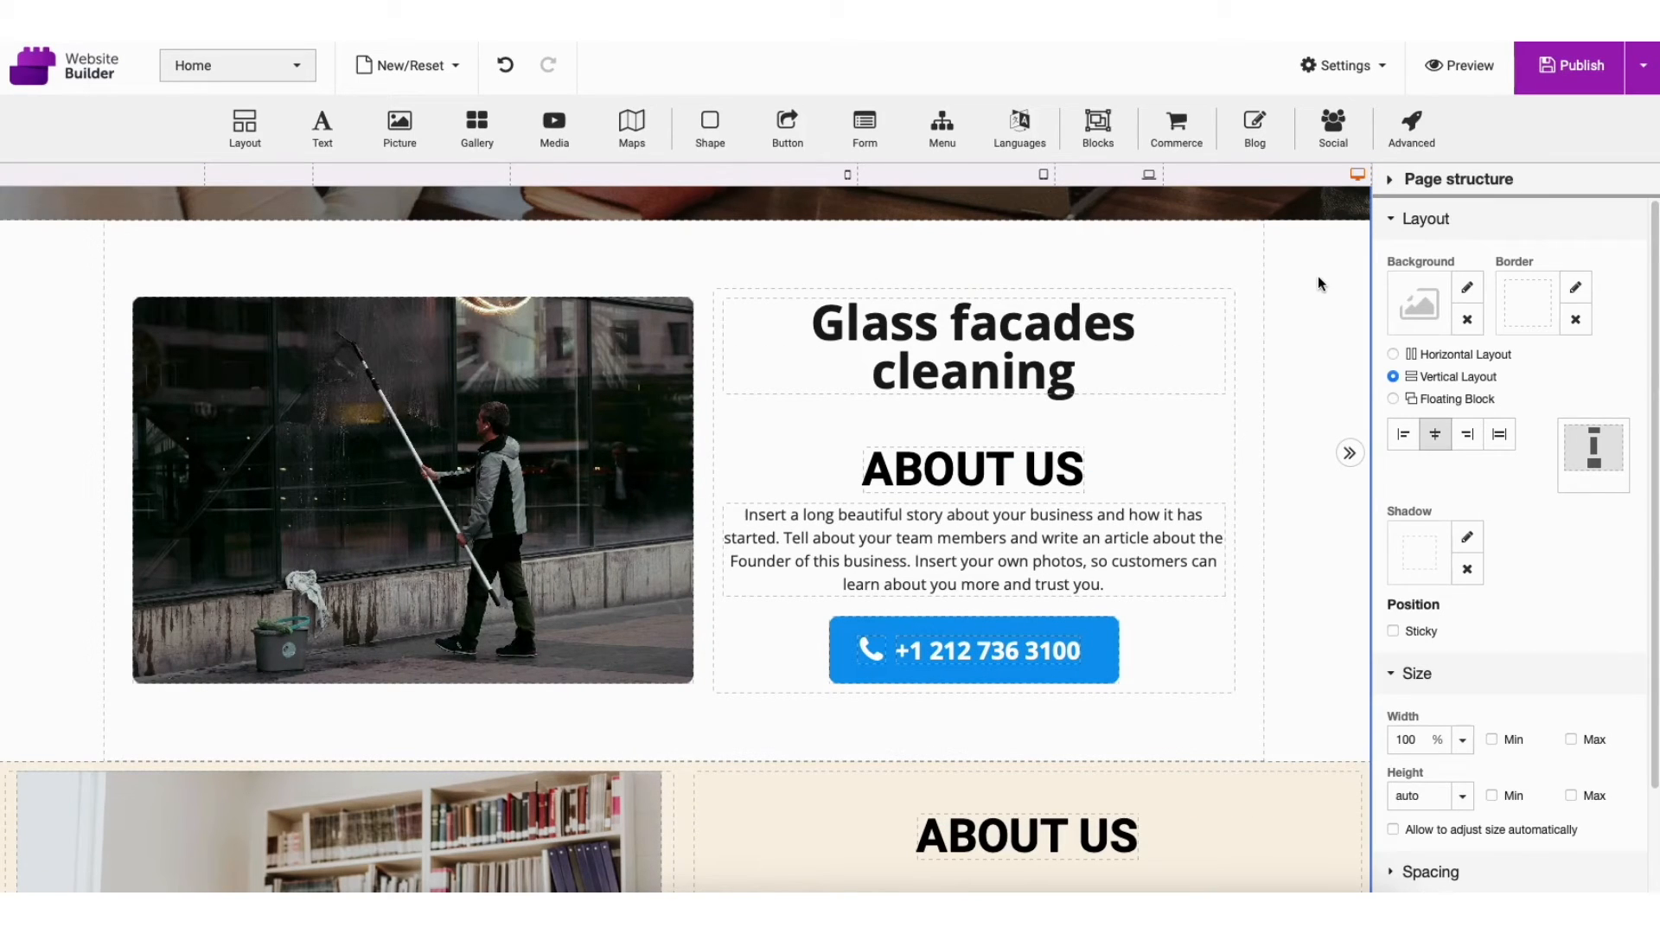
{"action": "left_click", "coordinate": [1465, 297]}
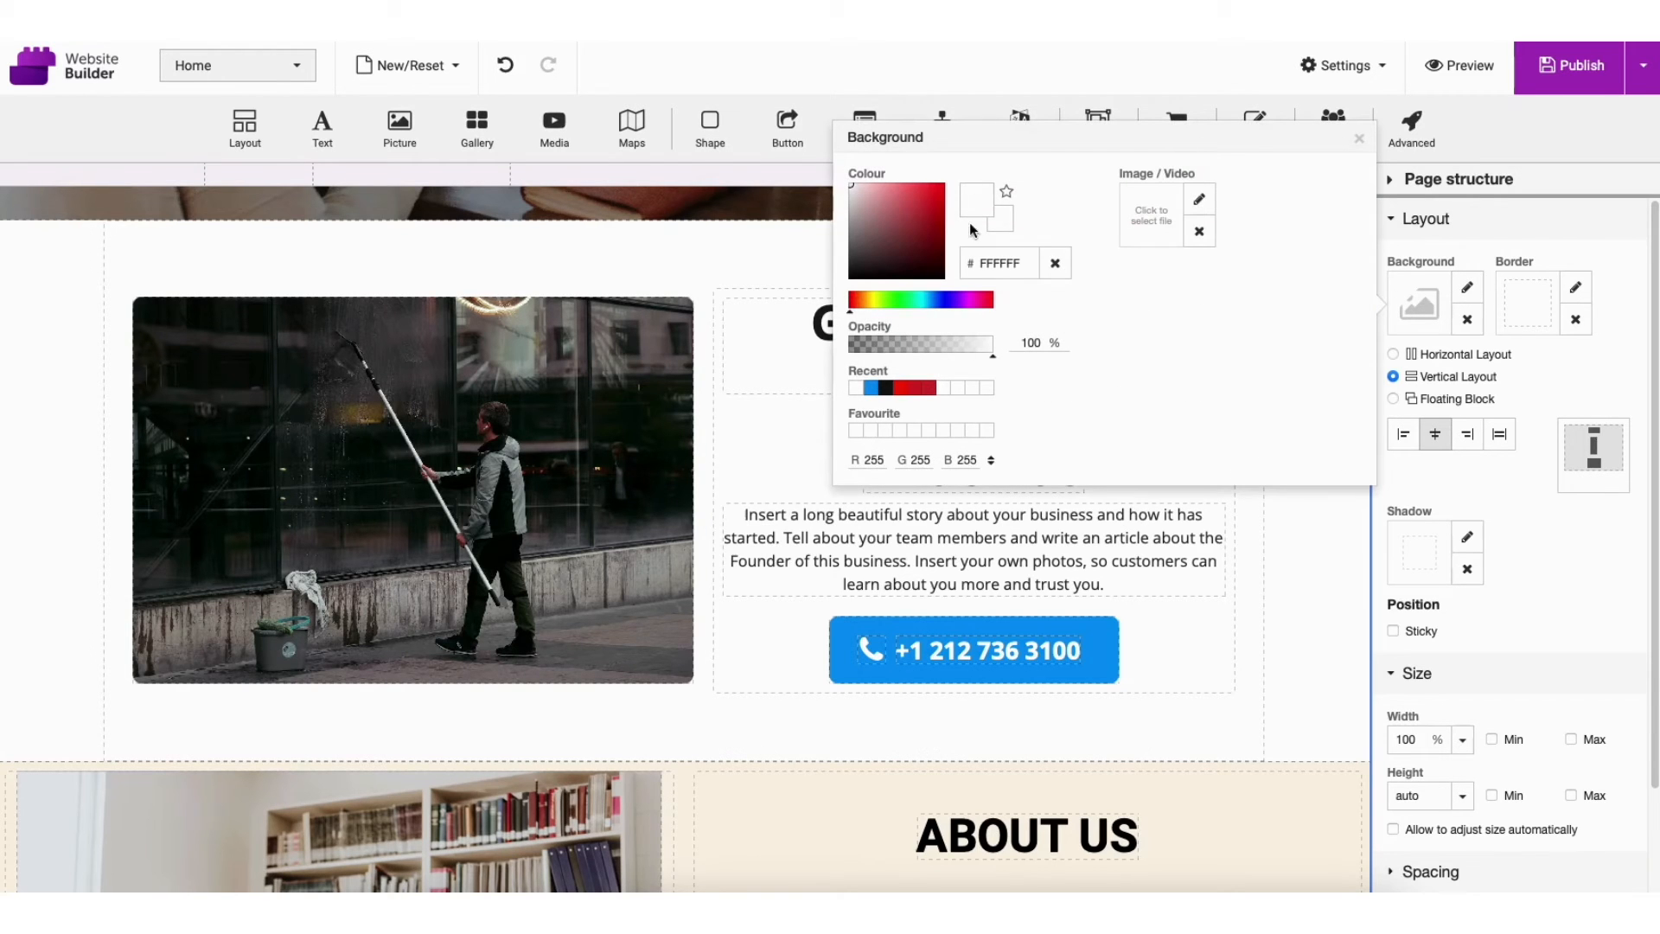
{"action": "left_click", "coordinate": [918, 200]}
{"action": "left_click_drag", "start_coordinate": [917, 199], "coordinate": [862, 194]}
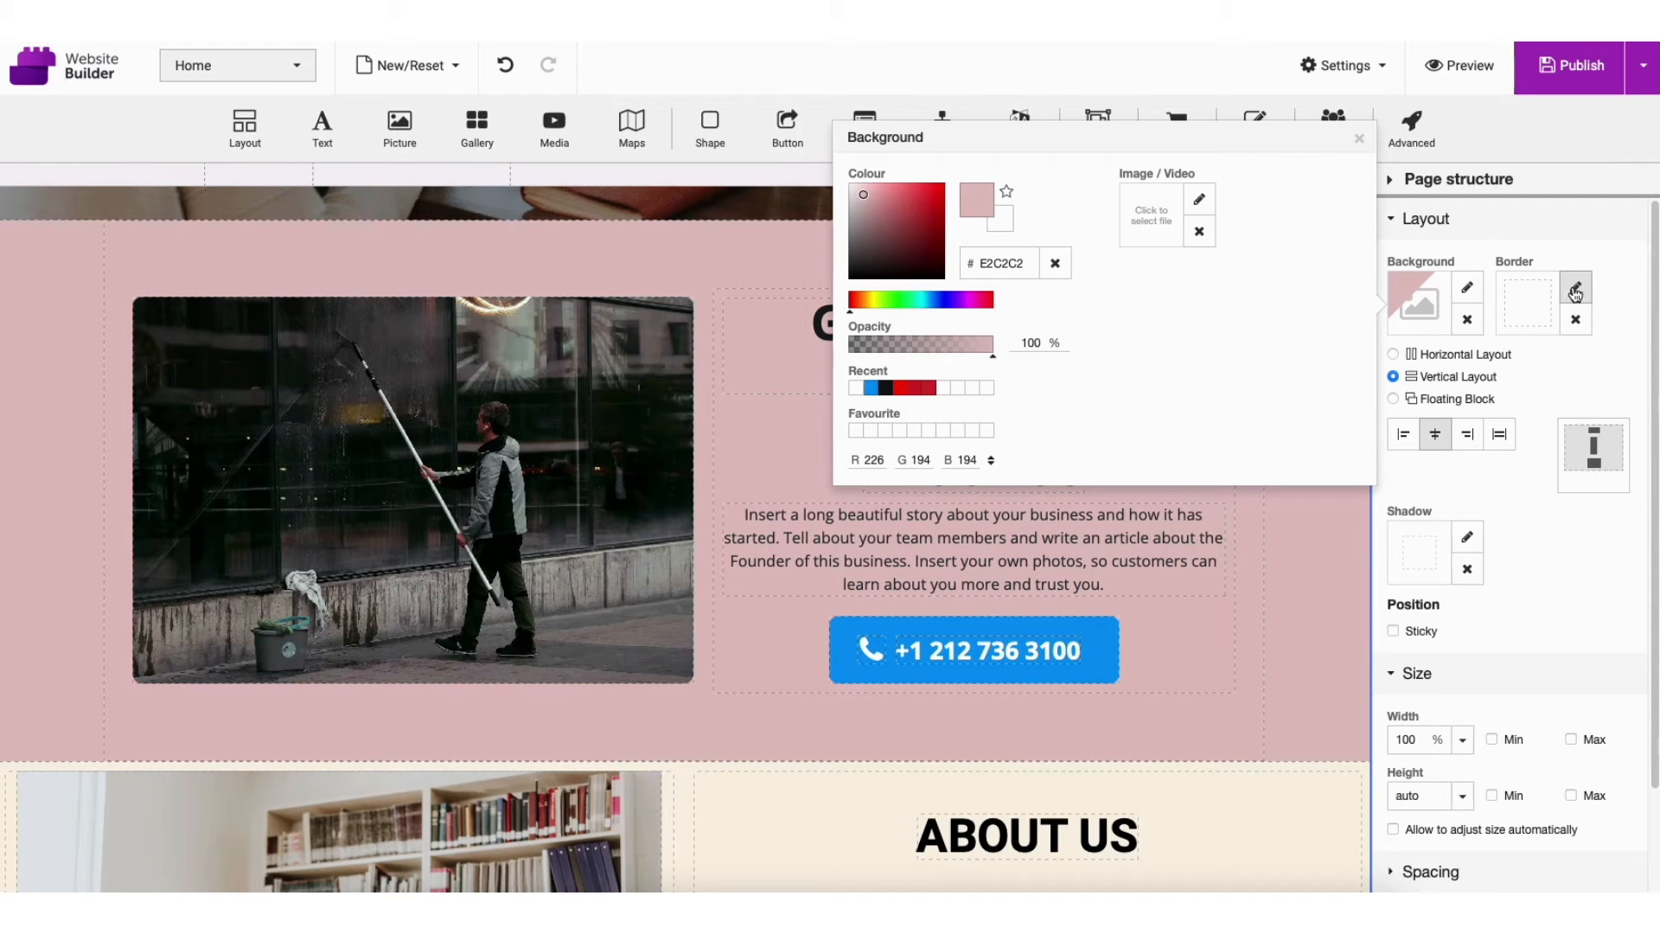
- Examine the spacing and device and page visibility settings of the "Glass facades cleaning" section
{"action": "scroll", "coordinate": [1571, 294], "scroll_direction": "down", "scroll_amount": 2}
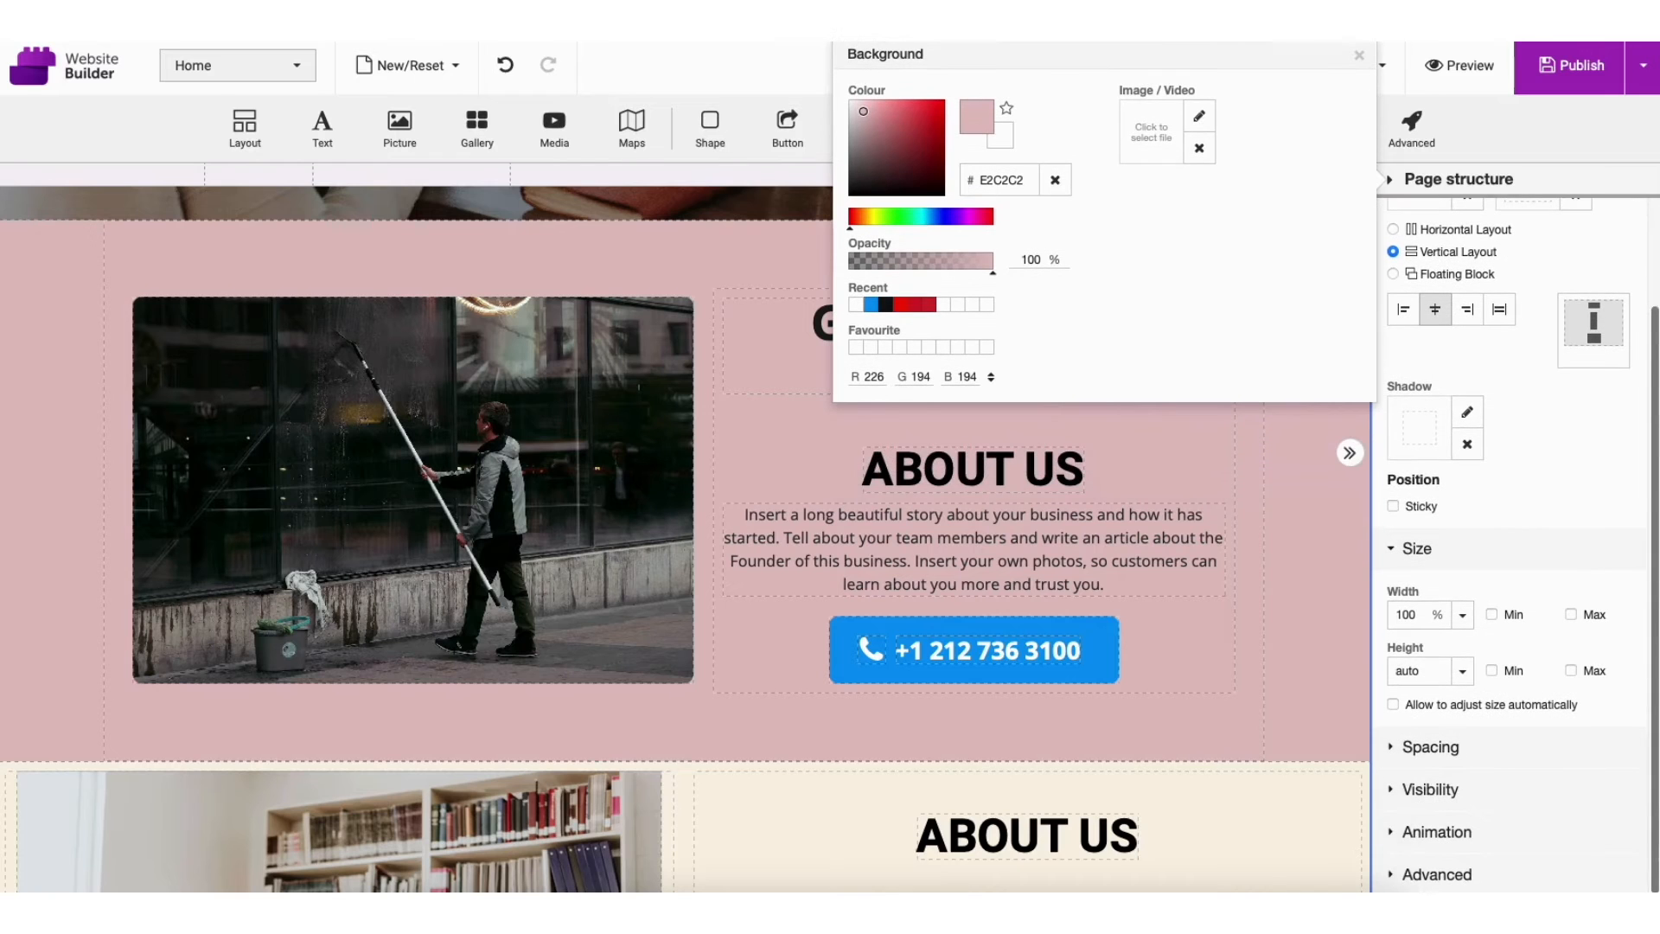
{"action": "left_click", "coordinate": [1395, 748]}
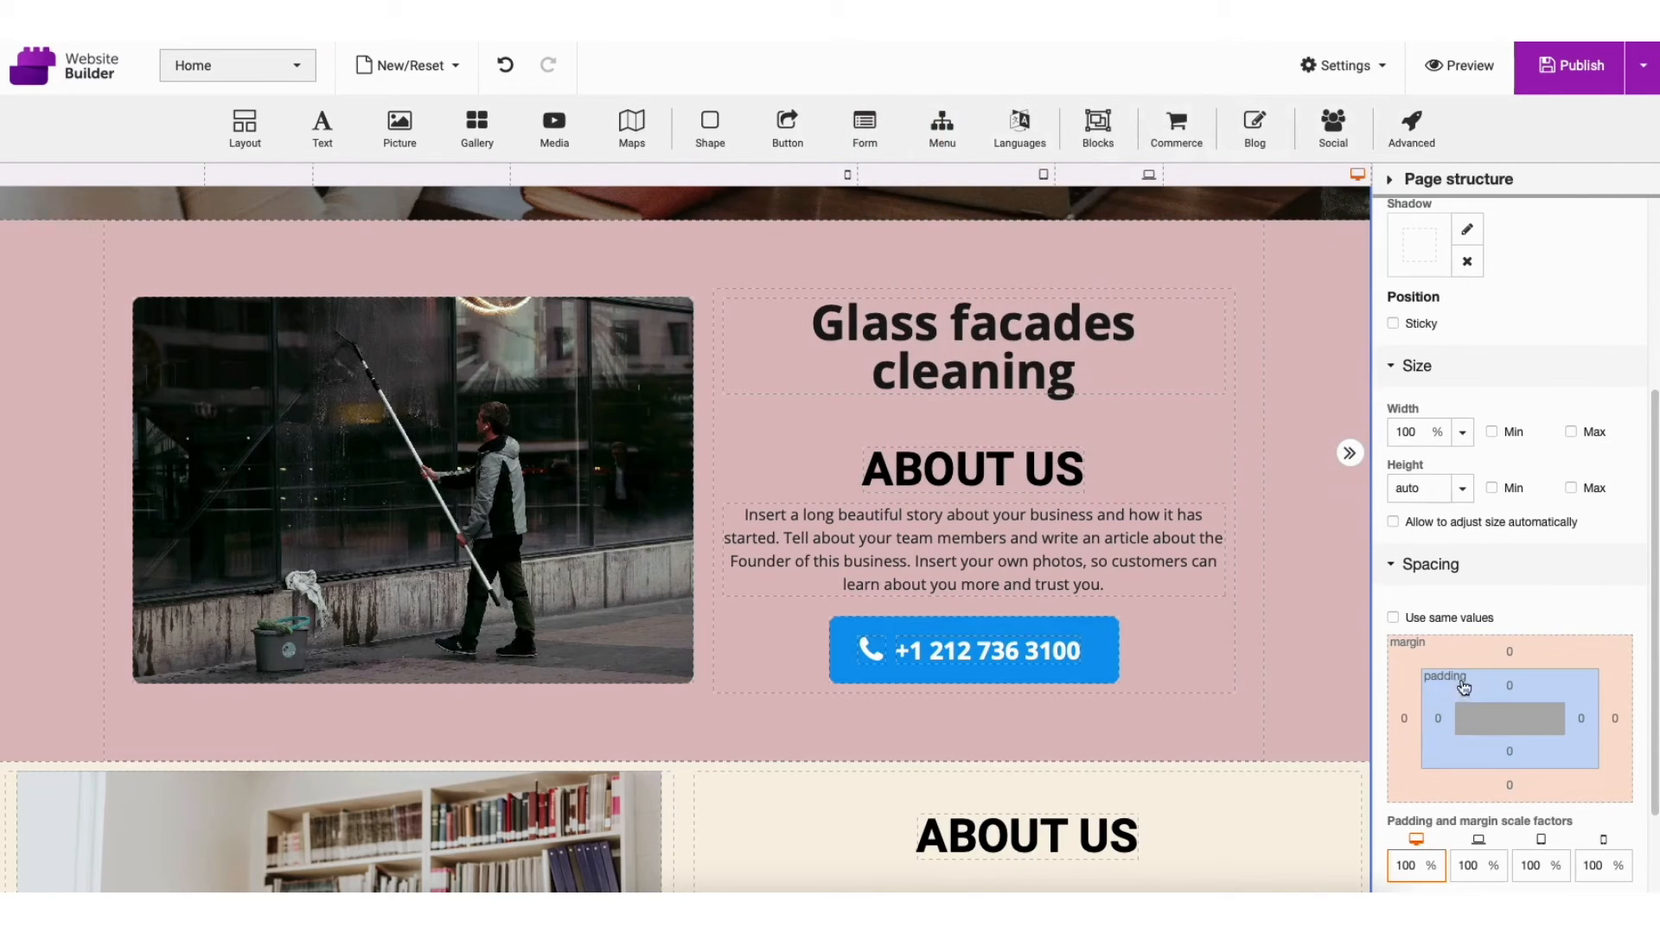
{"action": "scroll", "coordinate": [1617, 432], "scroll_direction": "down", "scroll_amount": 2}
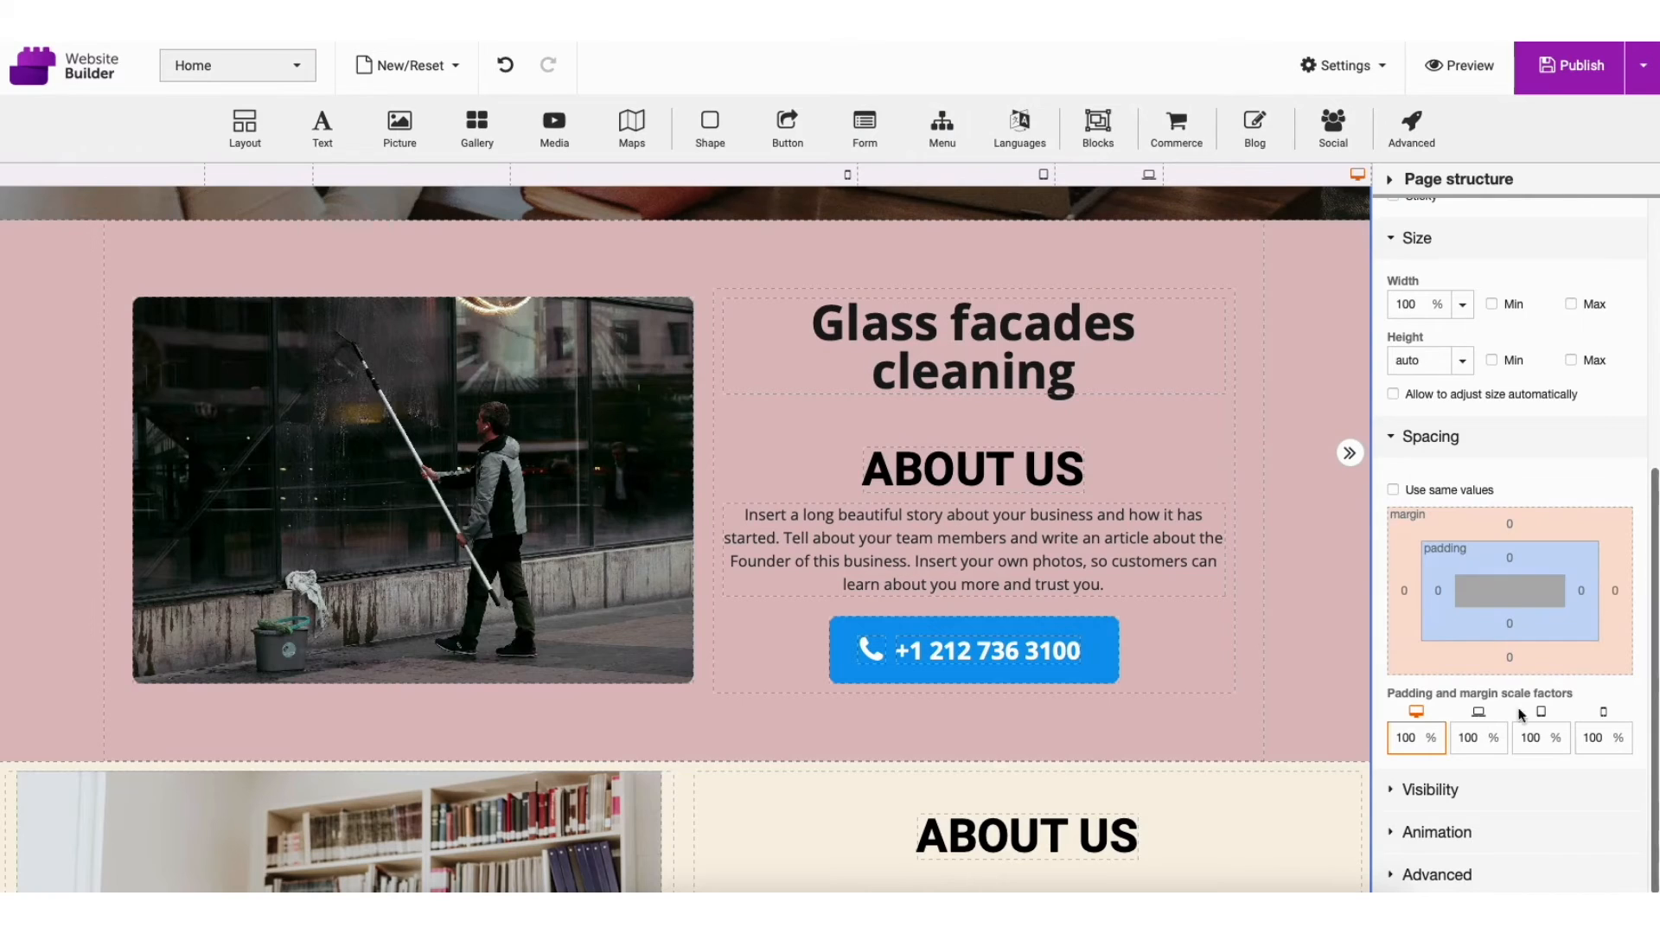
{"action": "left_click", "coordinate": [1412, 789]}
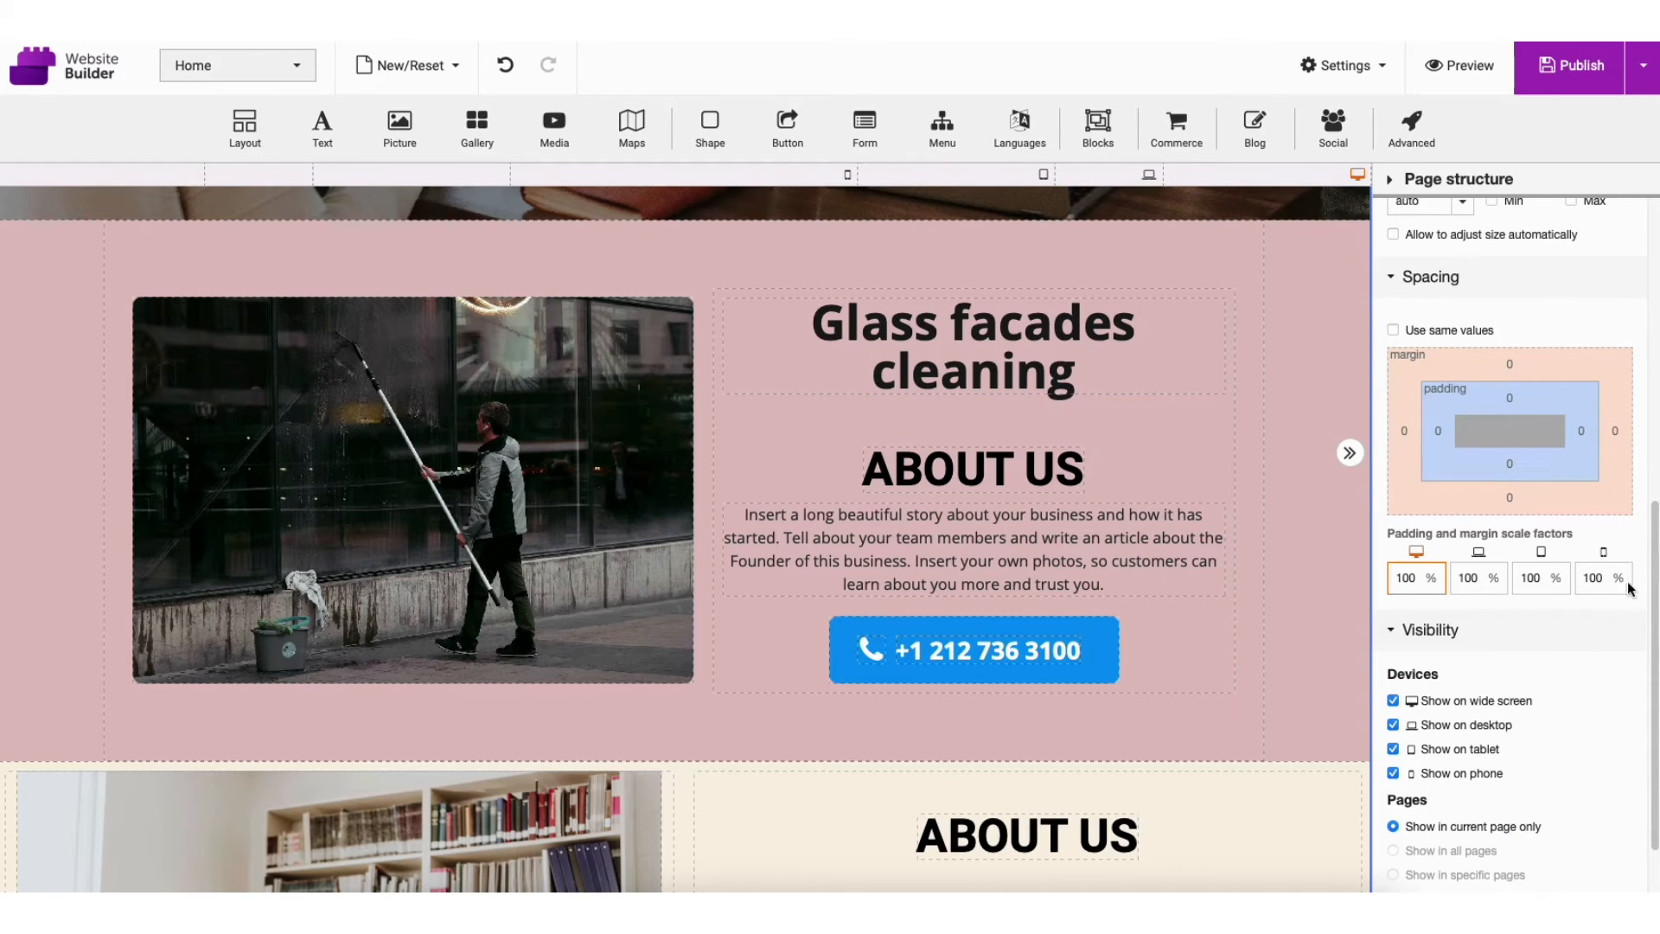
{"action": "scroll", "coordinate": [1620, 603], "scroll_direction": "down", "scroll_amount": 2}
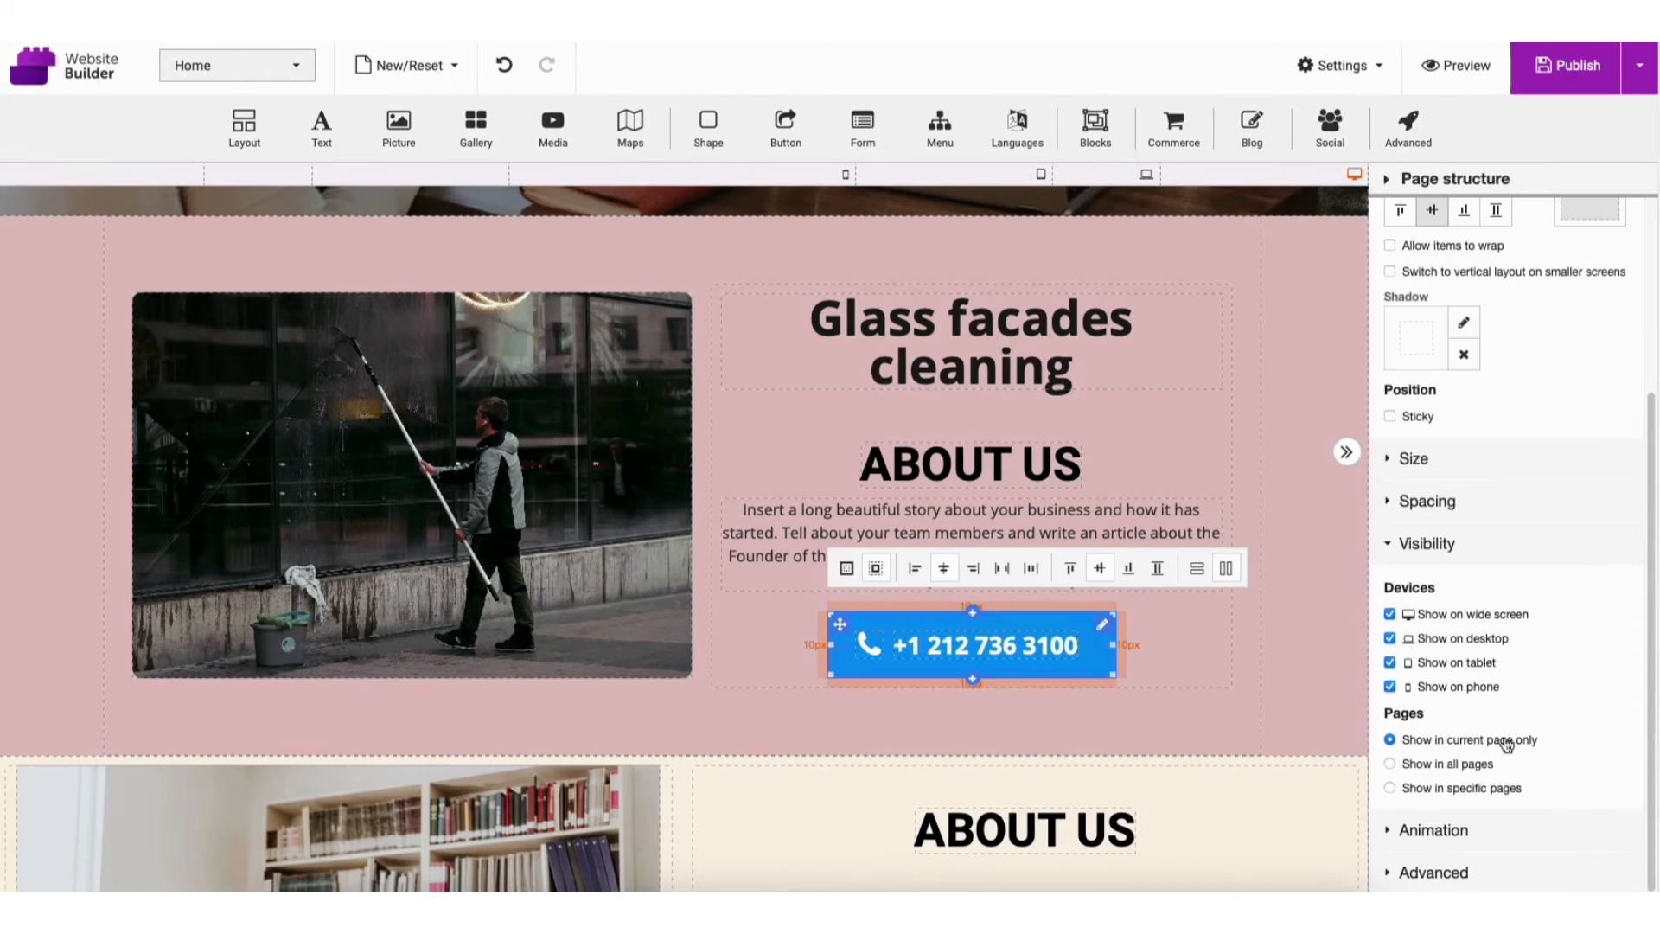
- Apply the Zoom In default animation to the blue phone button, preview it once and looped, and leave Loop off
{"action": "left_click", "coordinate": [1425, 830]}
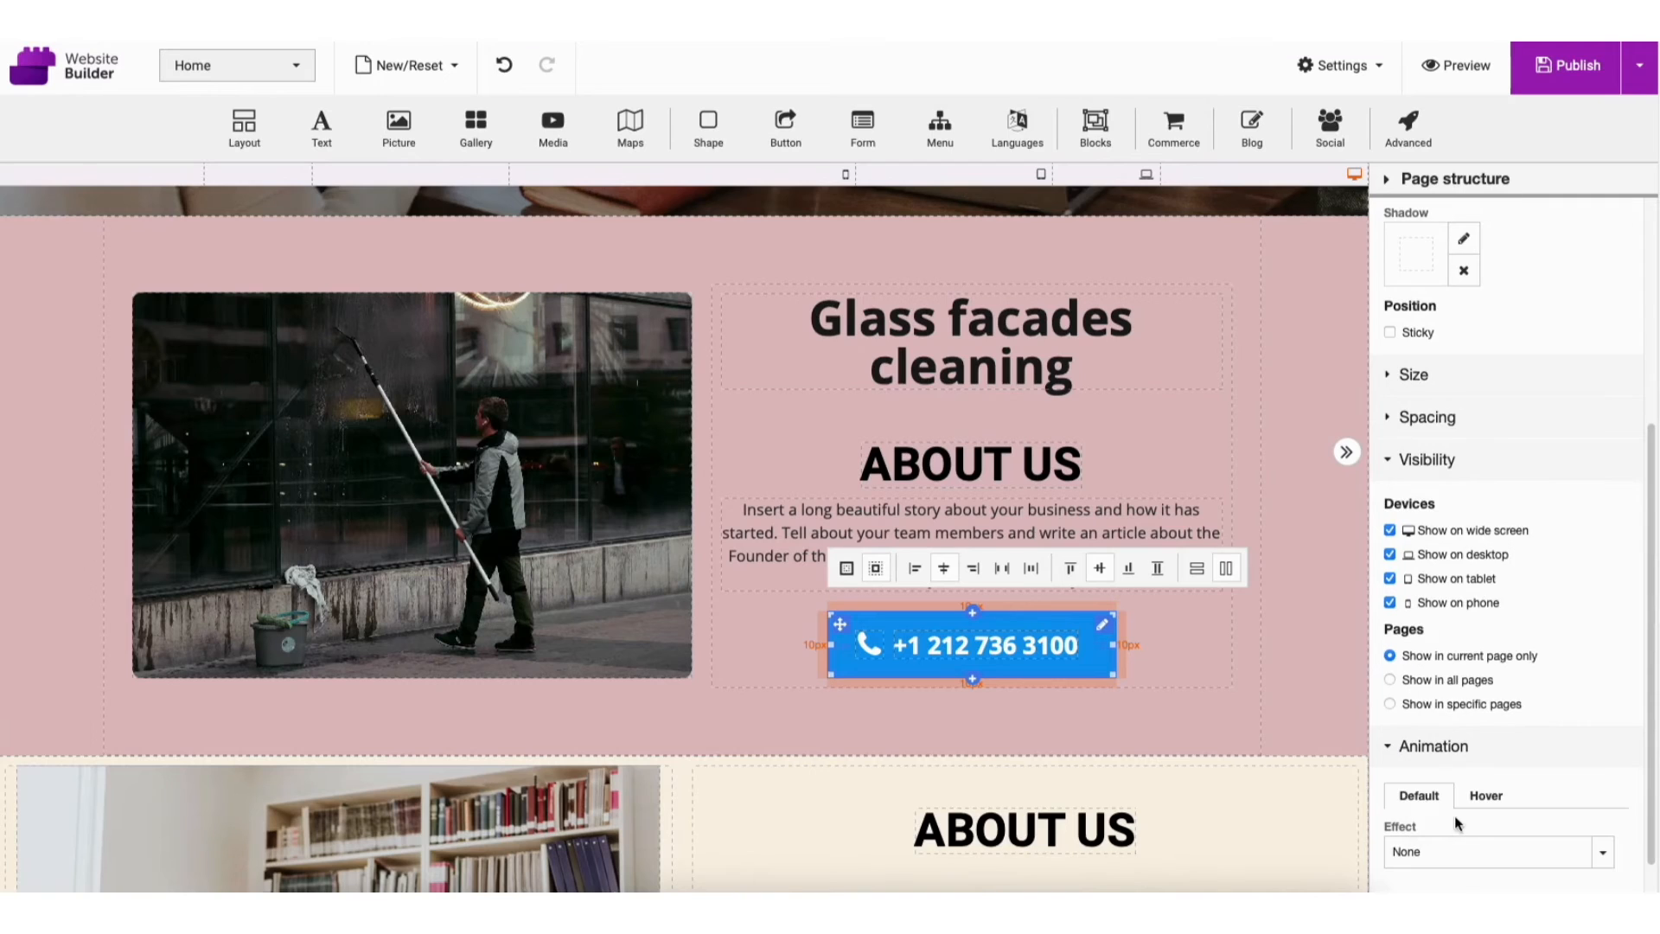
{"action": "left_click", "coordinate": [1426, 851]}
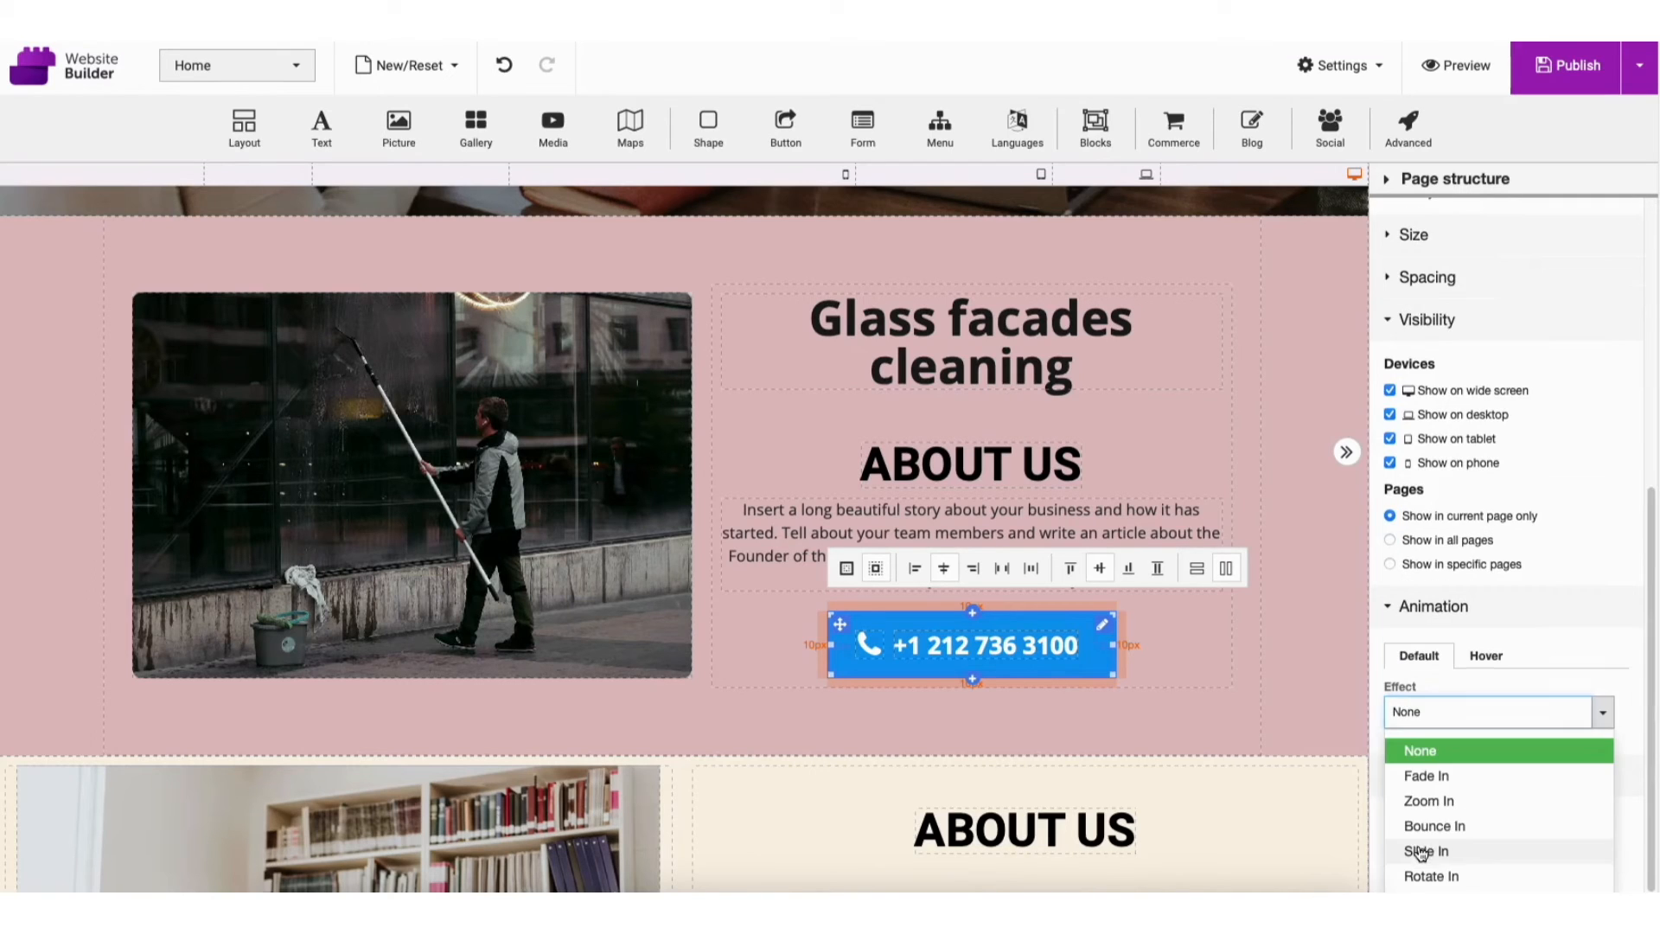
{"action": "left_click", "coordinate": [1434, 800]}
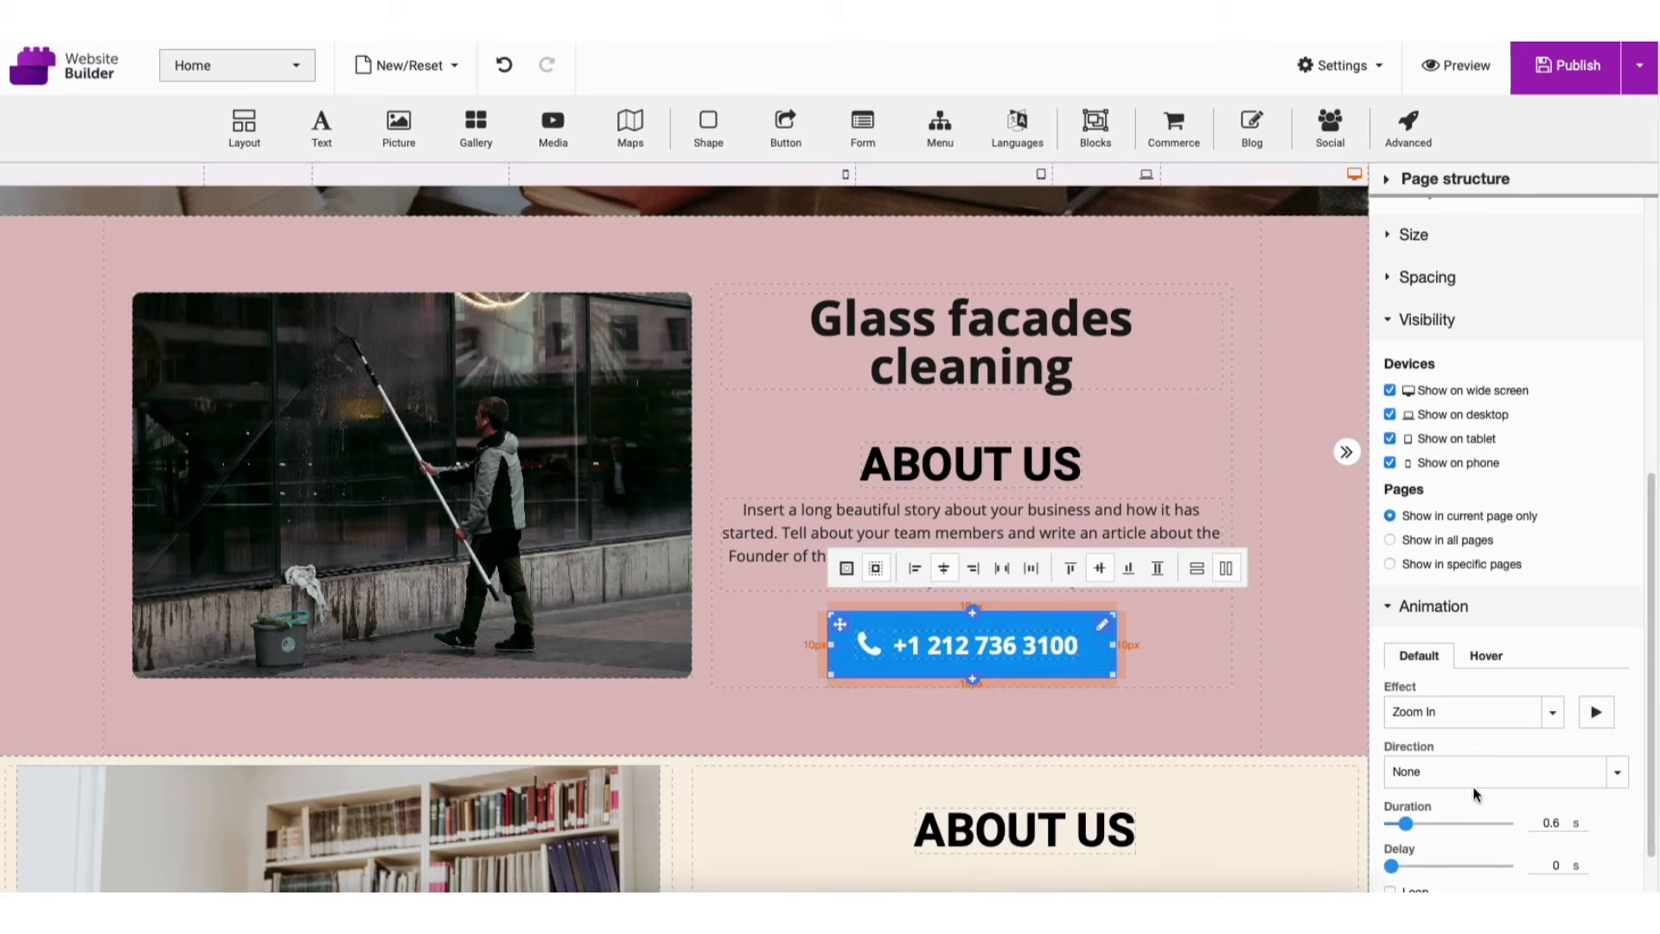
{"action": "left_click", "coordinate": [1597, 714]}
{"action": "left_click", "coordinate": [1389, 889]}
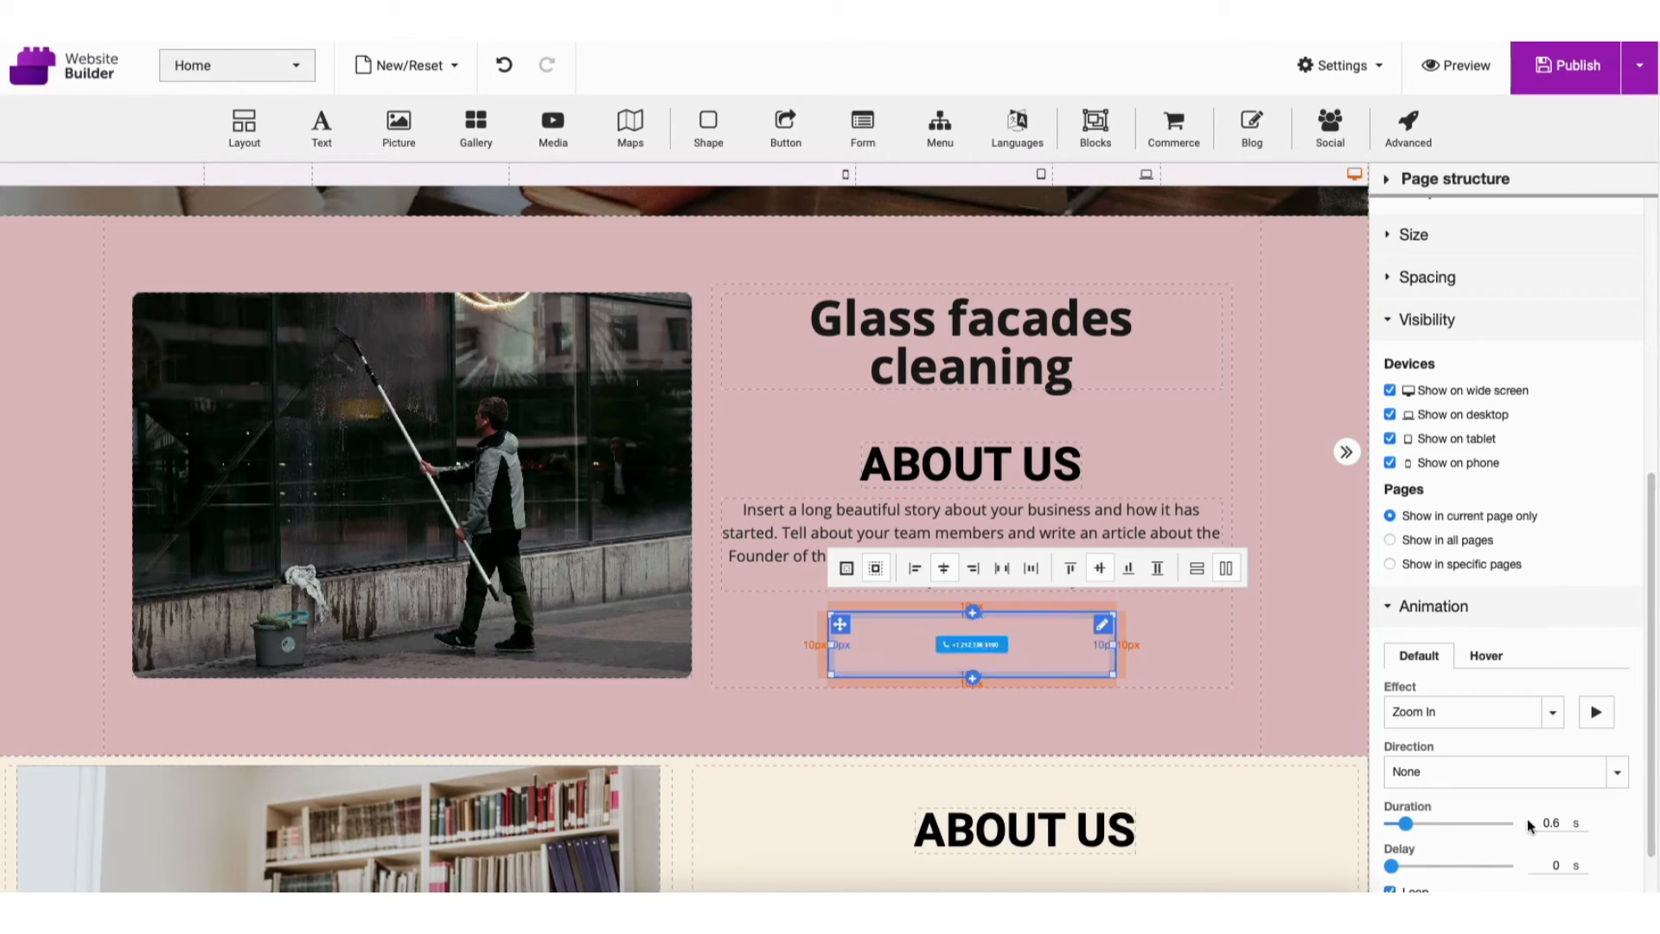
{"action": "scroll", "coordinate": [1444, 863], "scroll_direction": "down", "scroll_amount": 1}
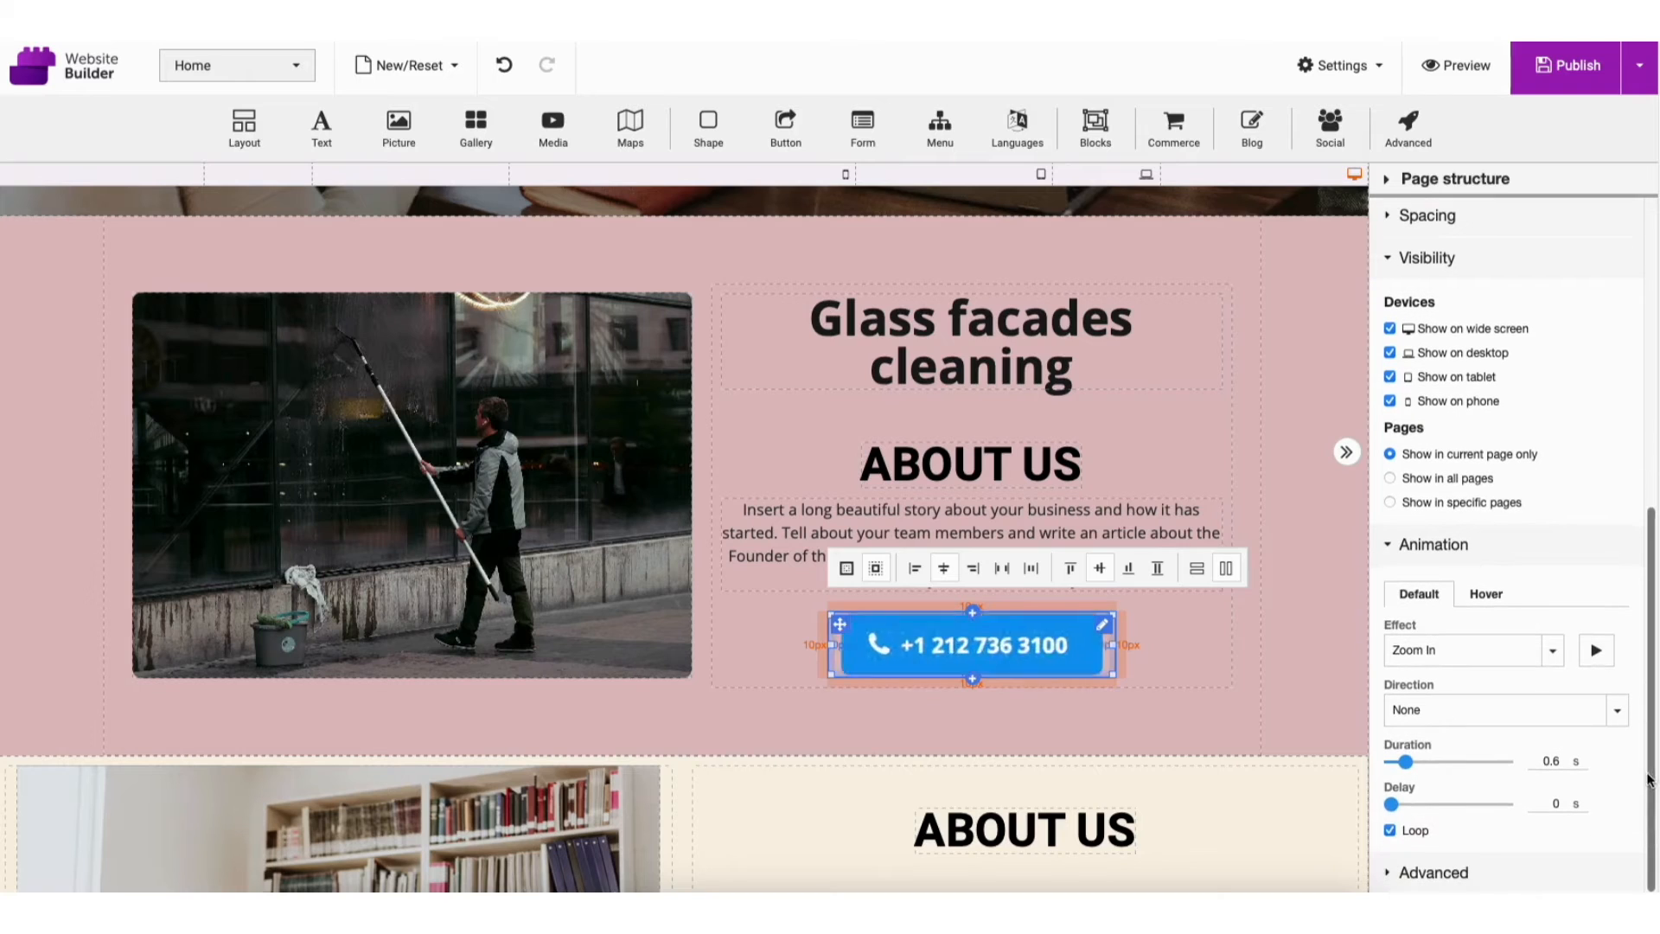
{"action": "left_click", "coordinate": [1389, 830]}
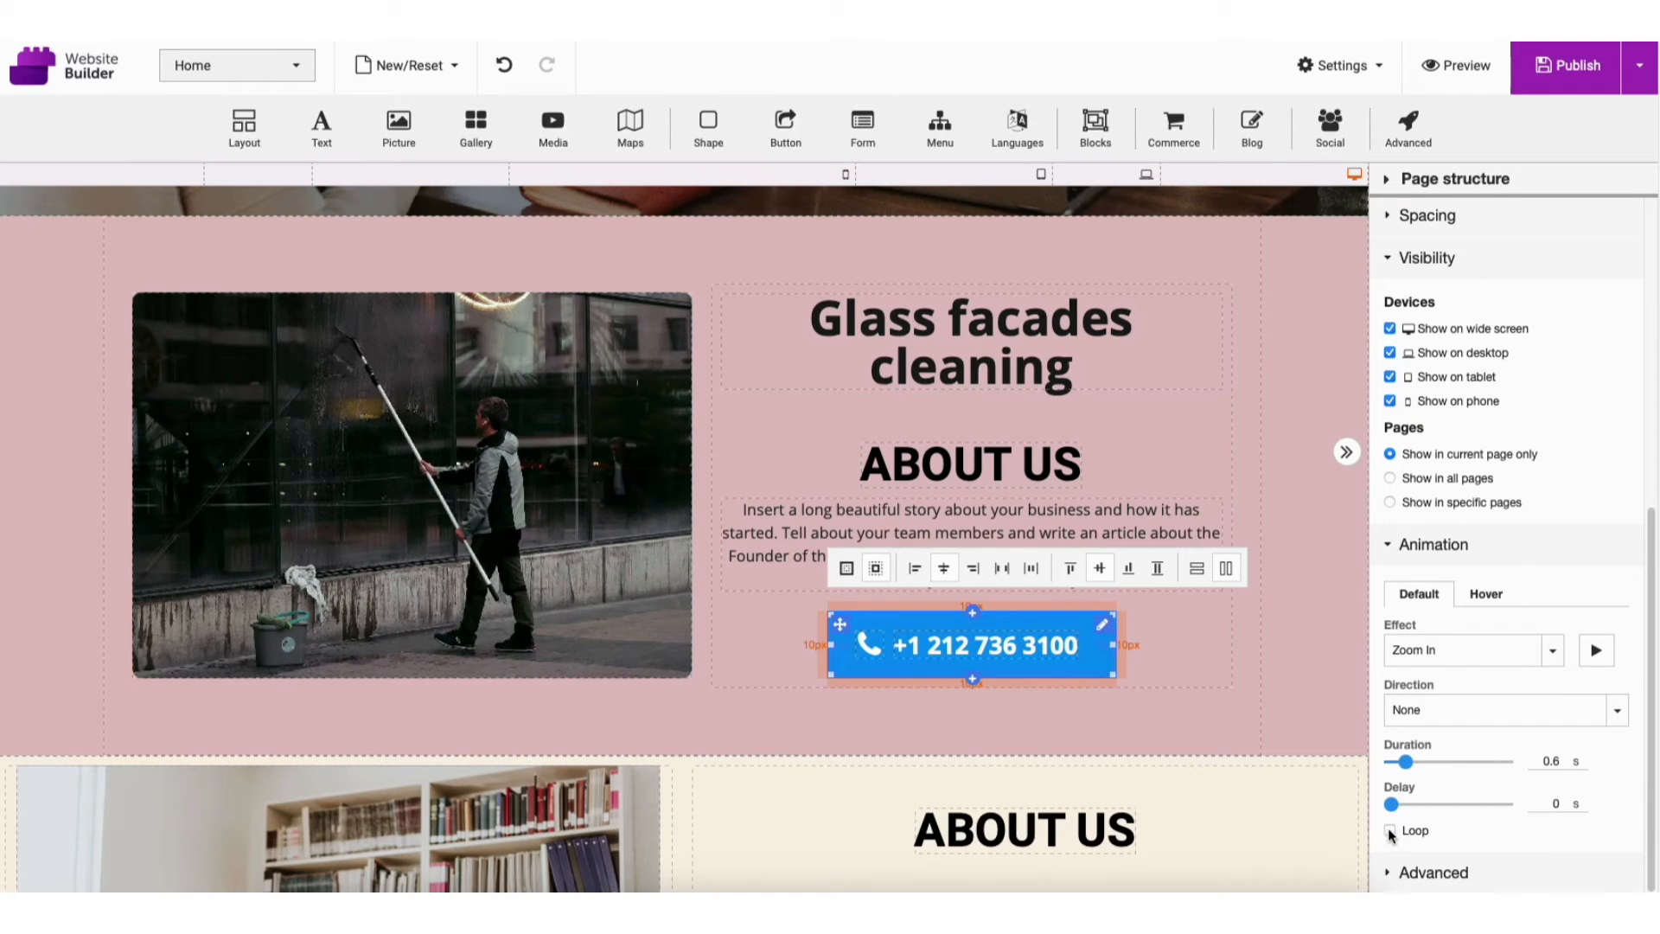
- Set the phone button's hover animation effect to Zoom
{"action": "left_click", "coordinate": [1484, 594]}
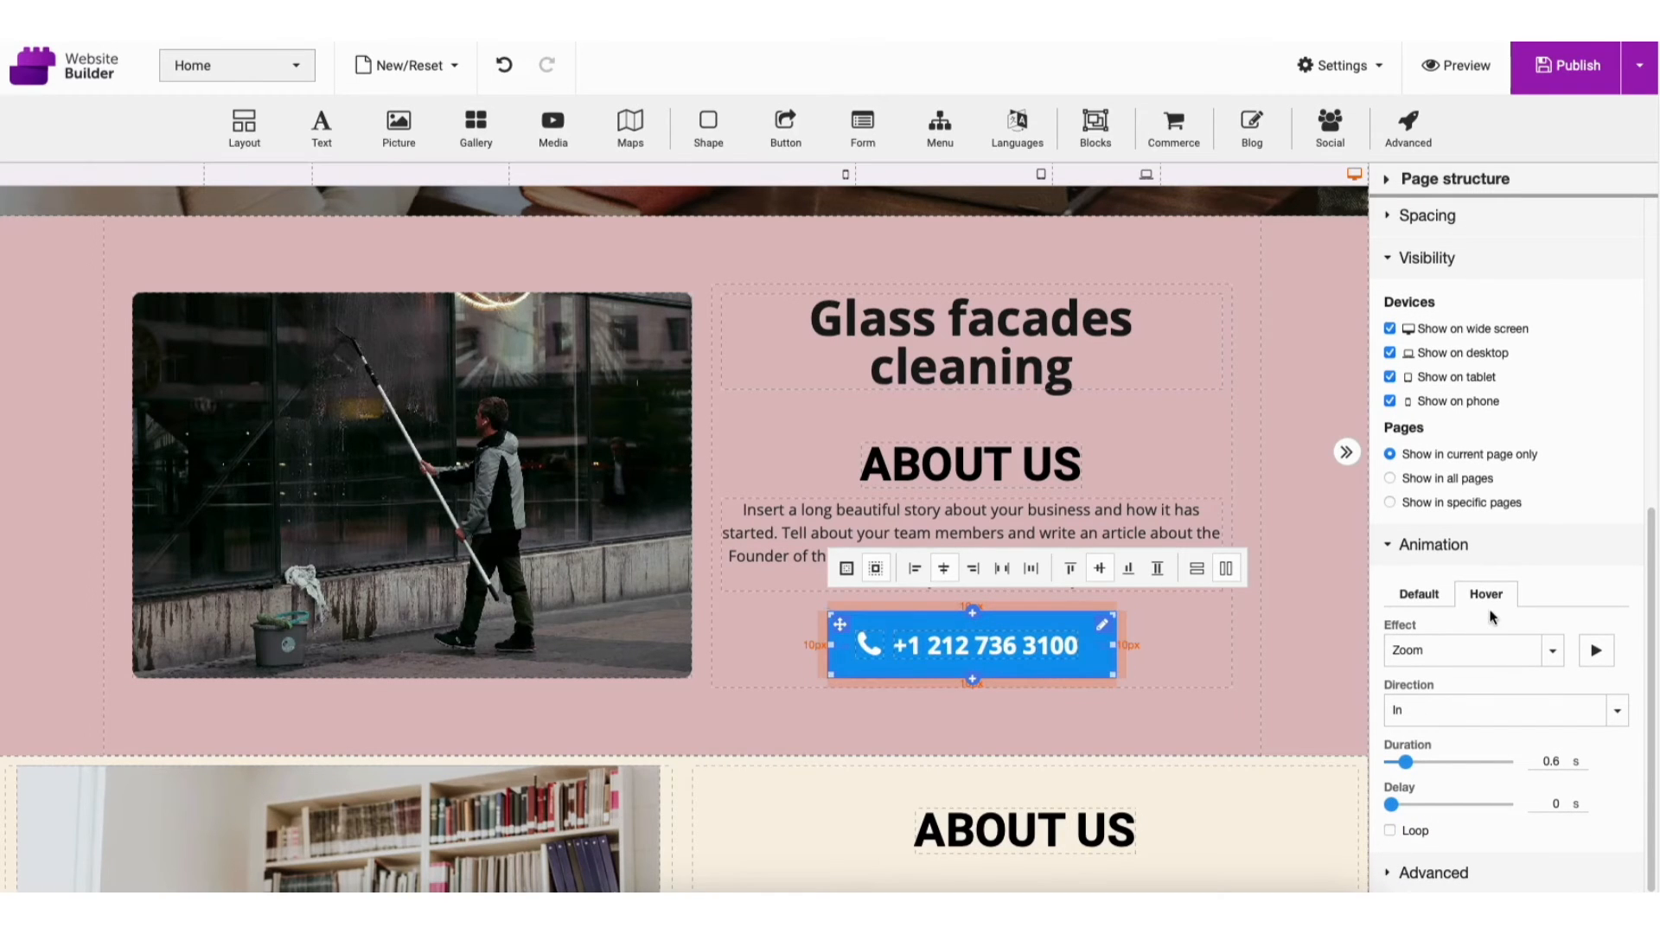
{"action": "left_click", "coordinate": [1469, 653]}
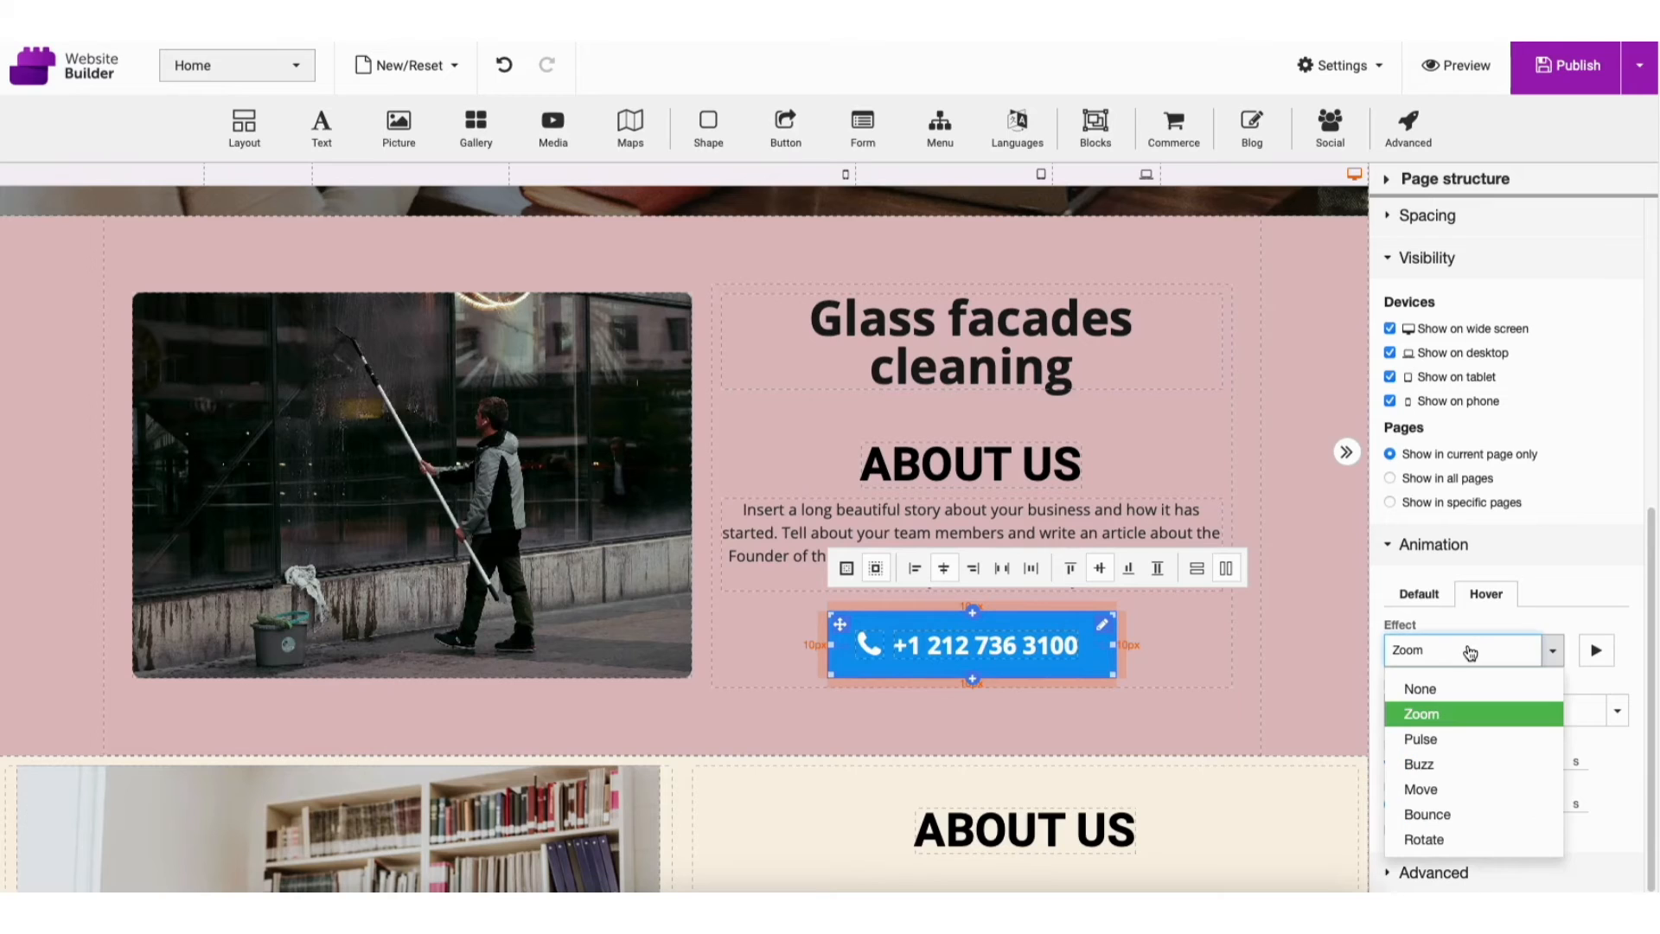
{"action": "left_click", "coordinate": [1436, 714]}
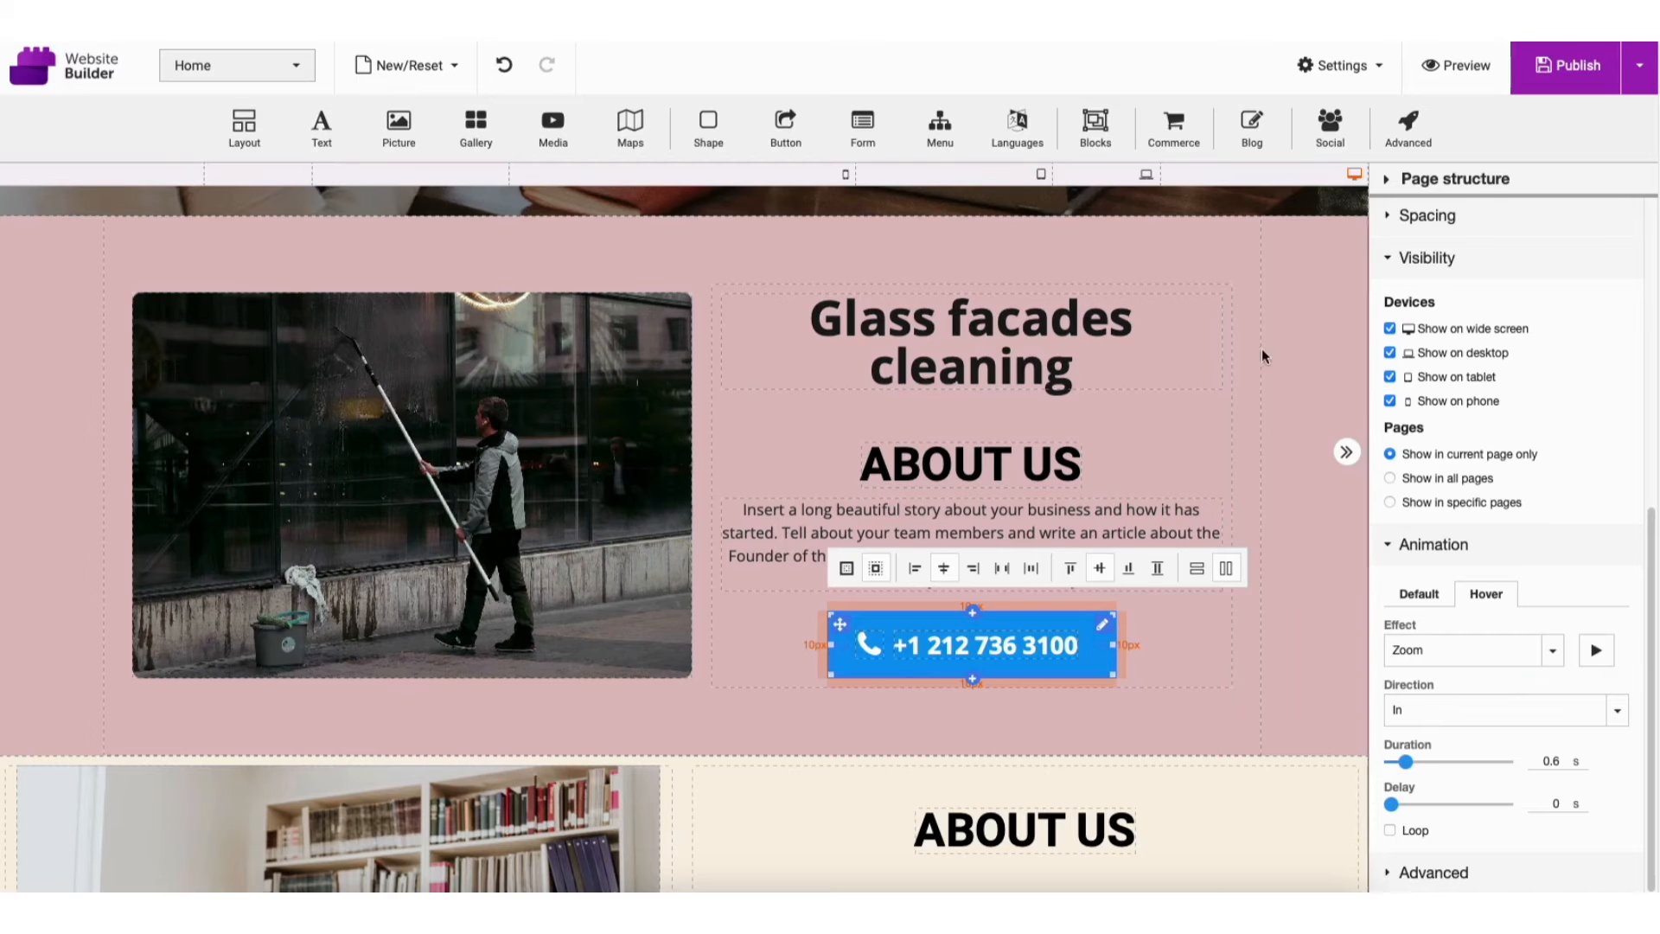
- Insert the second About us block, with the office photo, and move it below the "What we do?" heading
{"action": "left_click_drag", "start_coordinate": [1093, 120], "coordinate": [795, 808]}
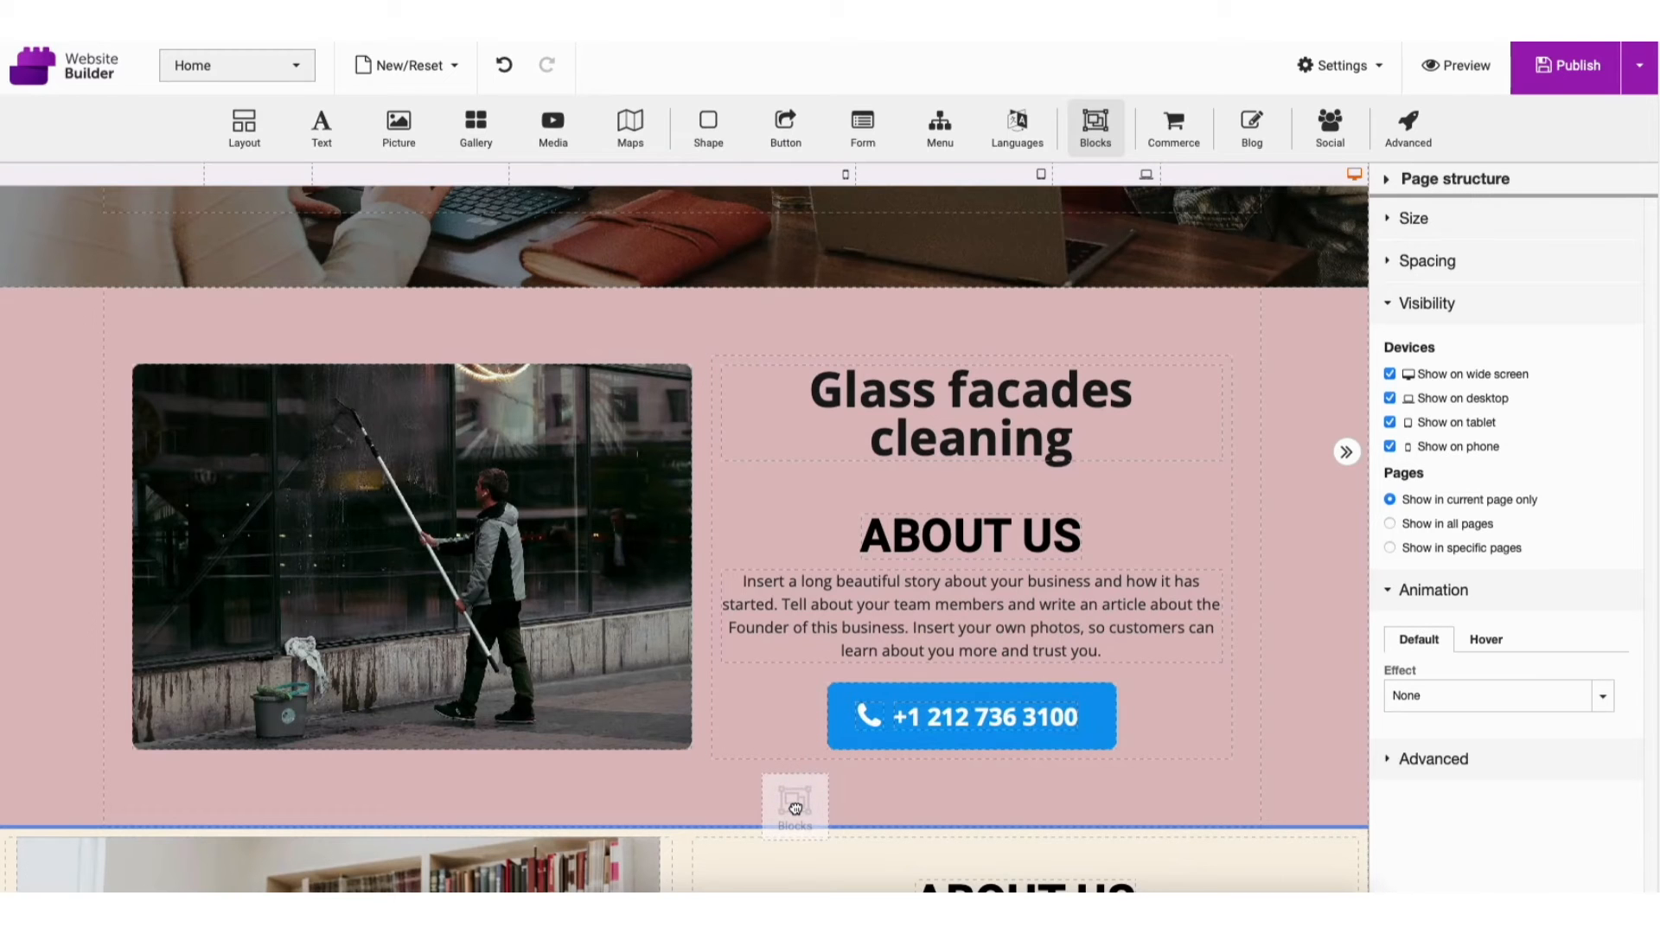
{"action": "left_click_drag", "start_coordinate": [796, 807], "coordinate": [795, 807]}
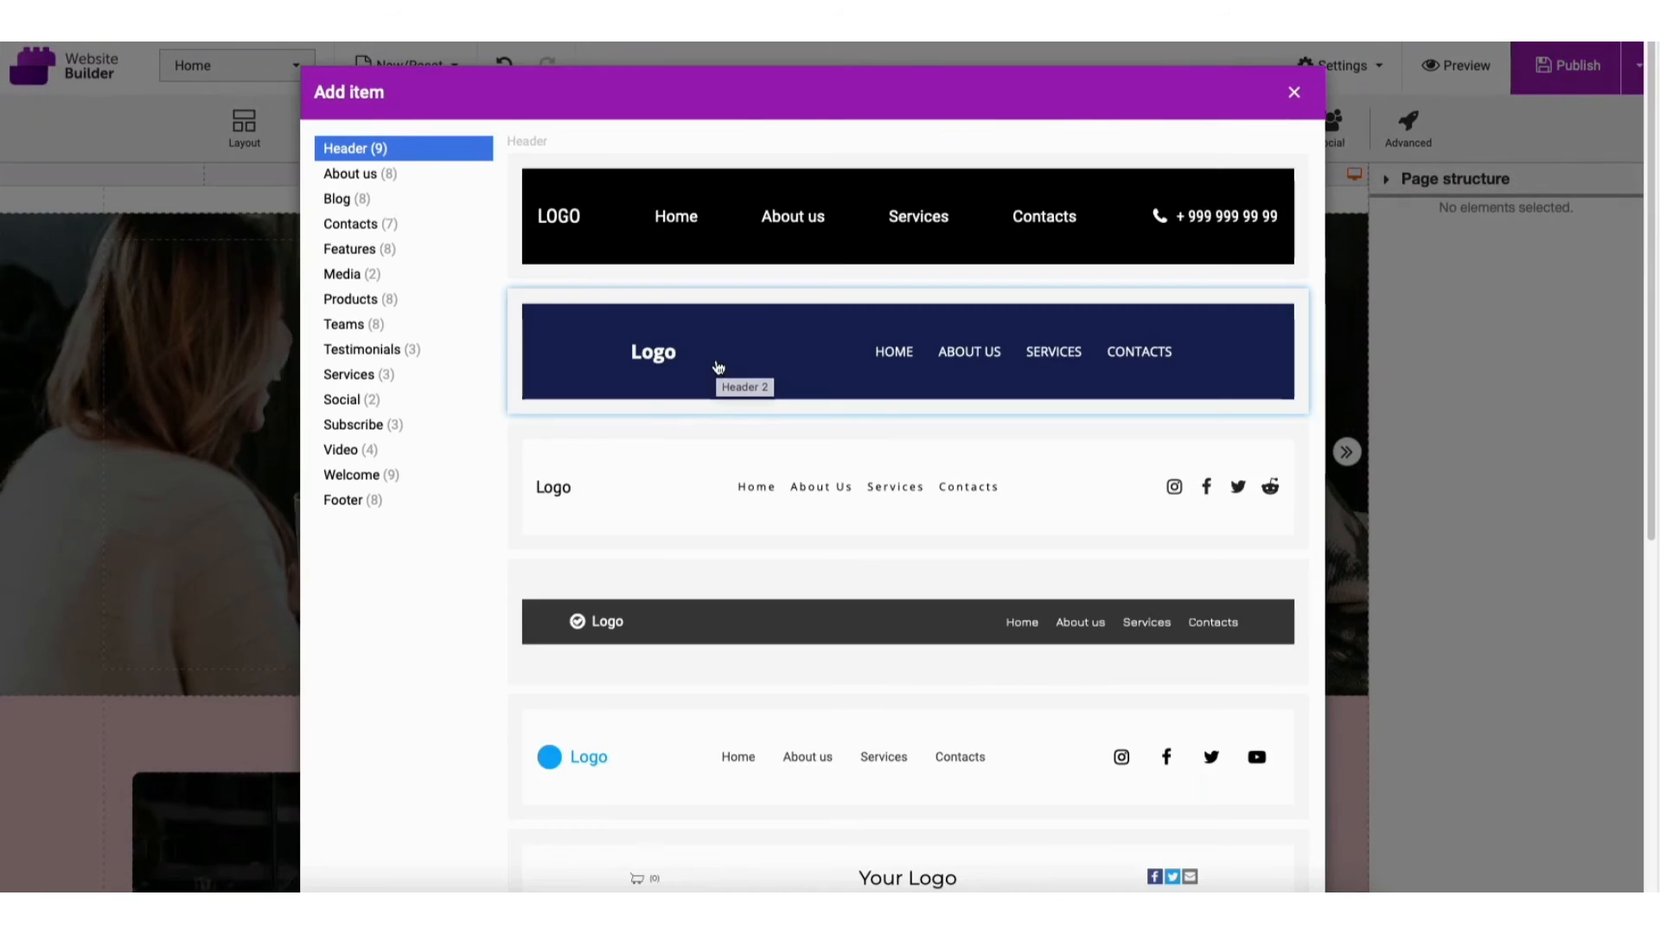
{"action": "left_click", "coordinate": [354, 175]}
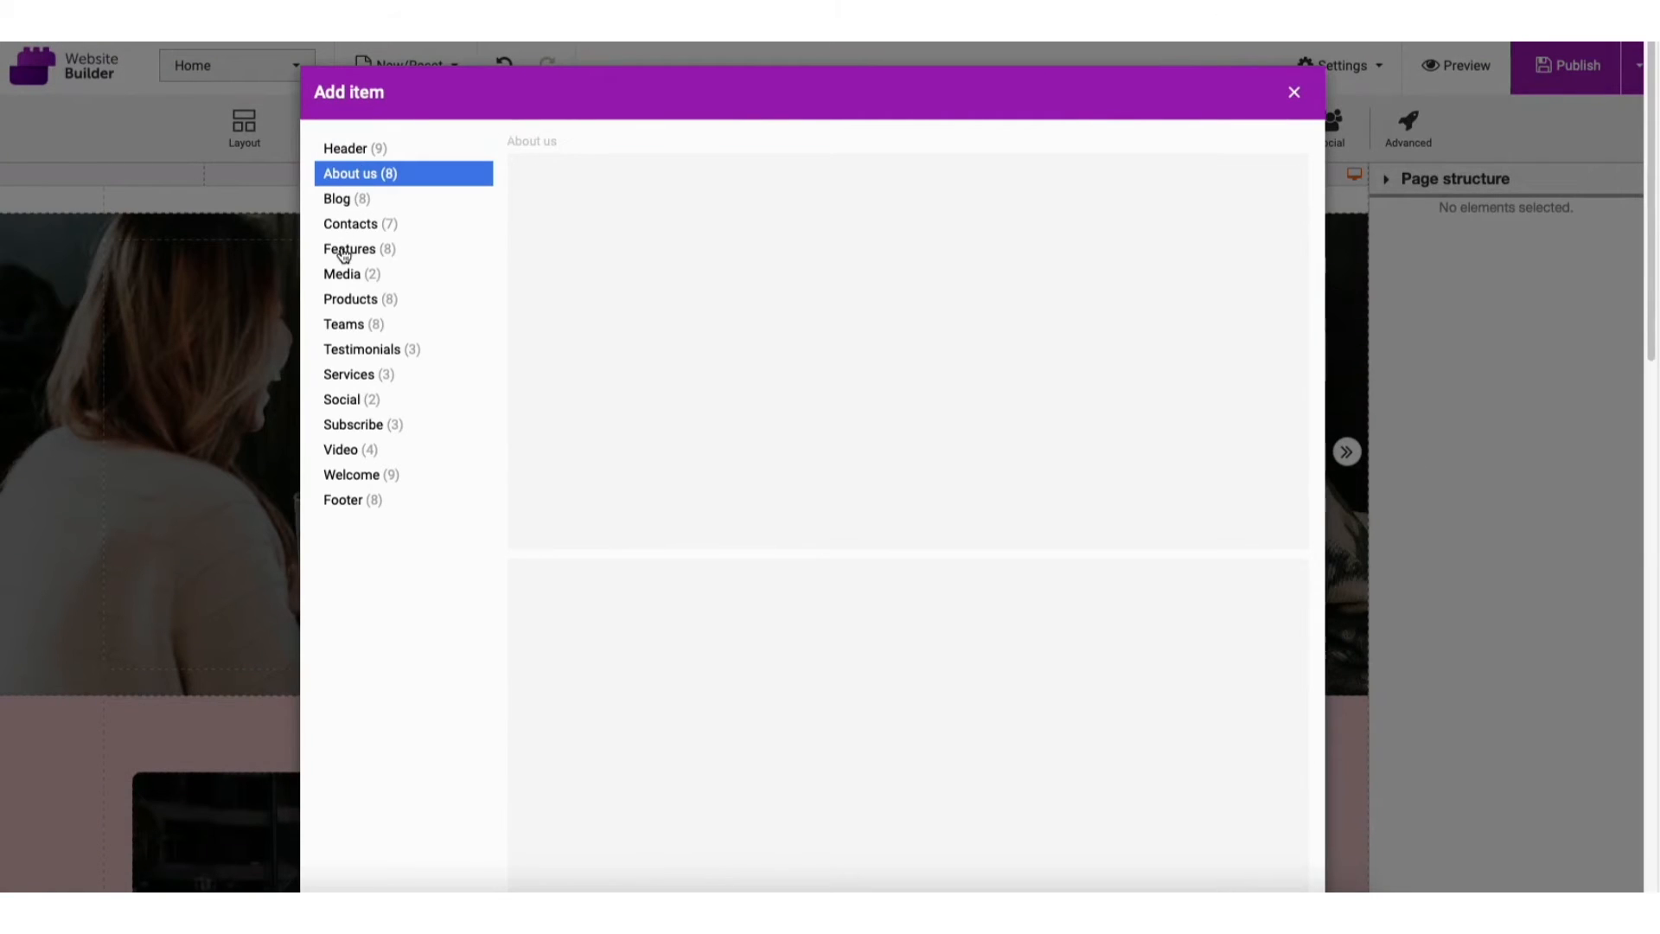
{"action": "left_click", "coordinate": [345, 251]}
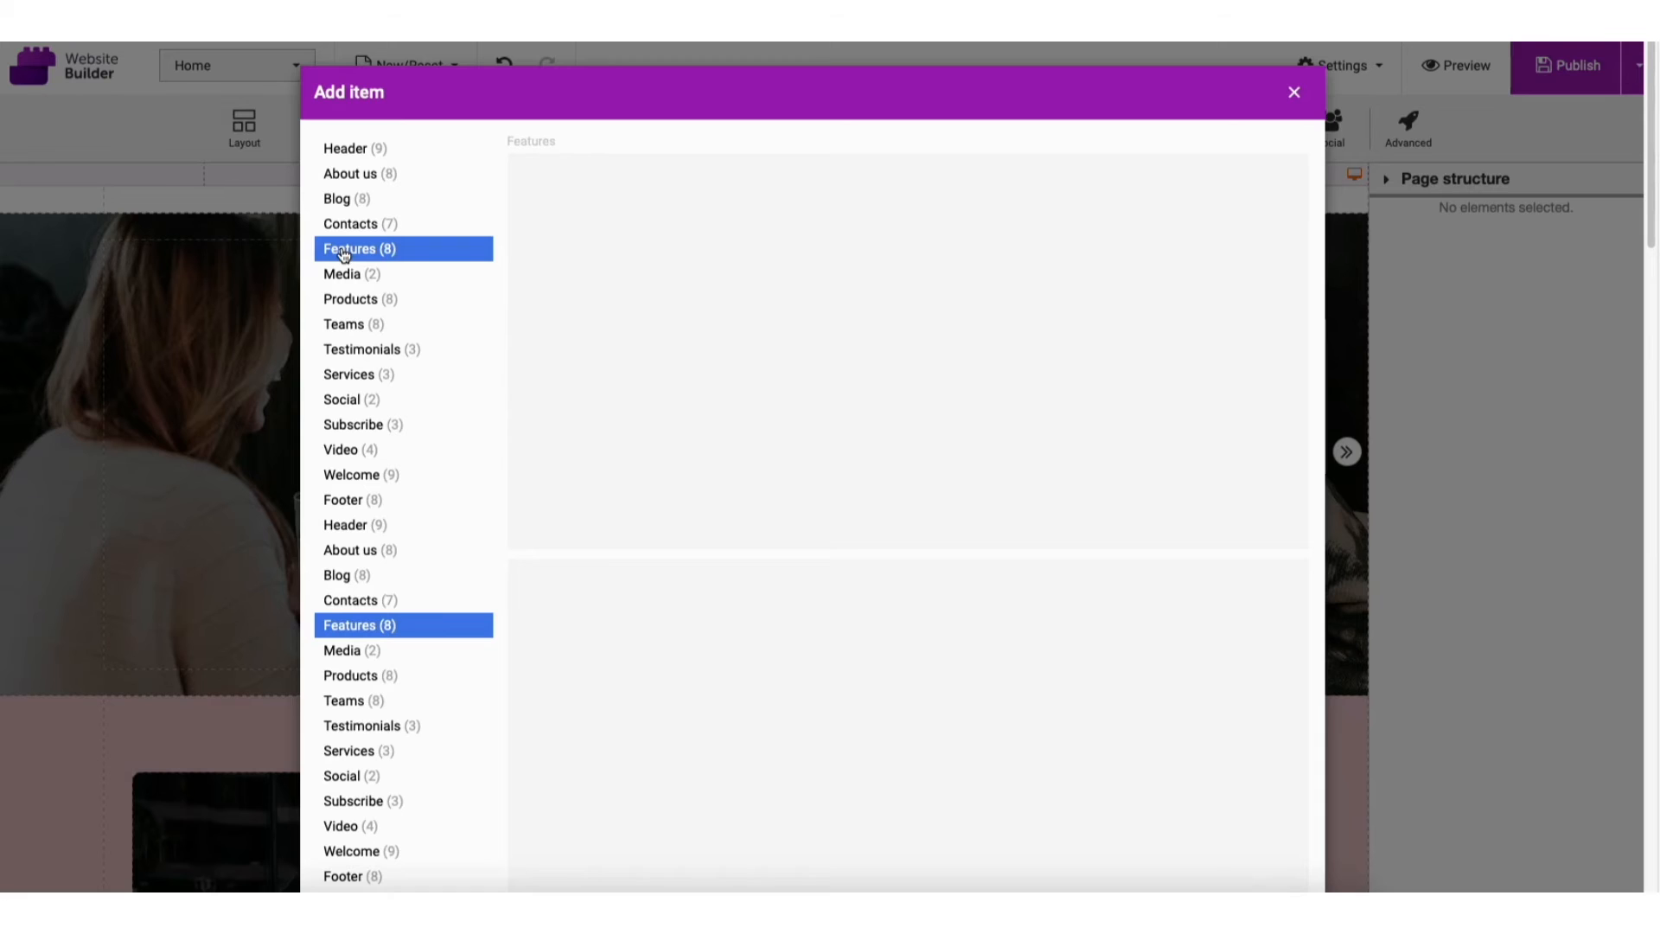
{"action": "left_click", "coordinate": [350, 184]}
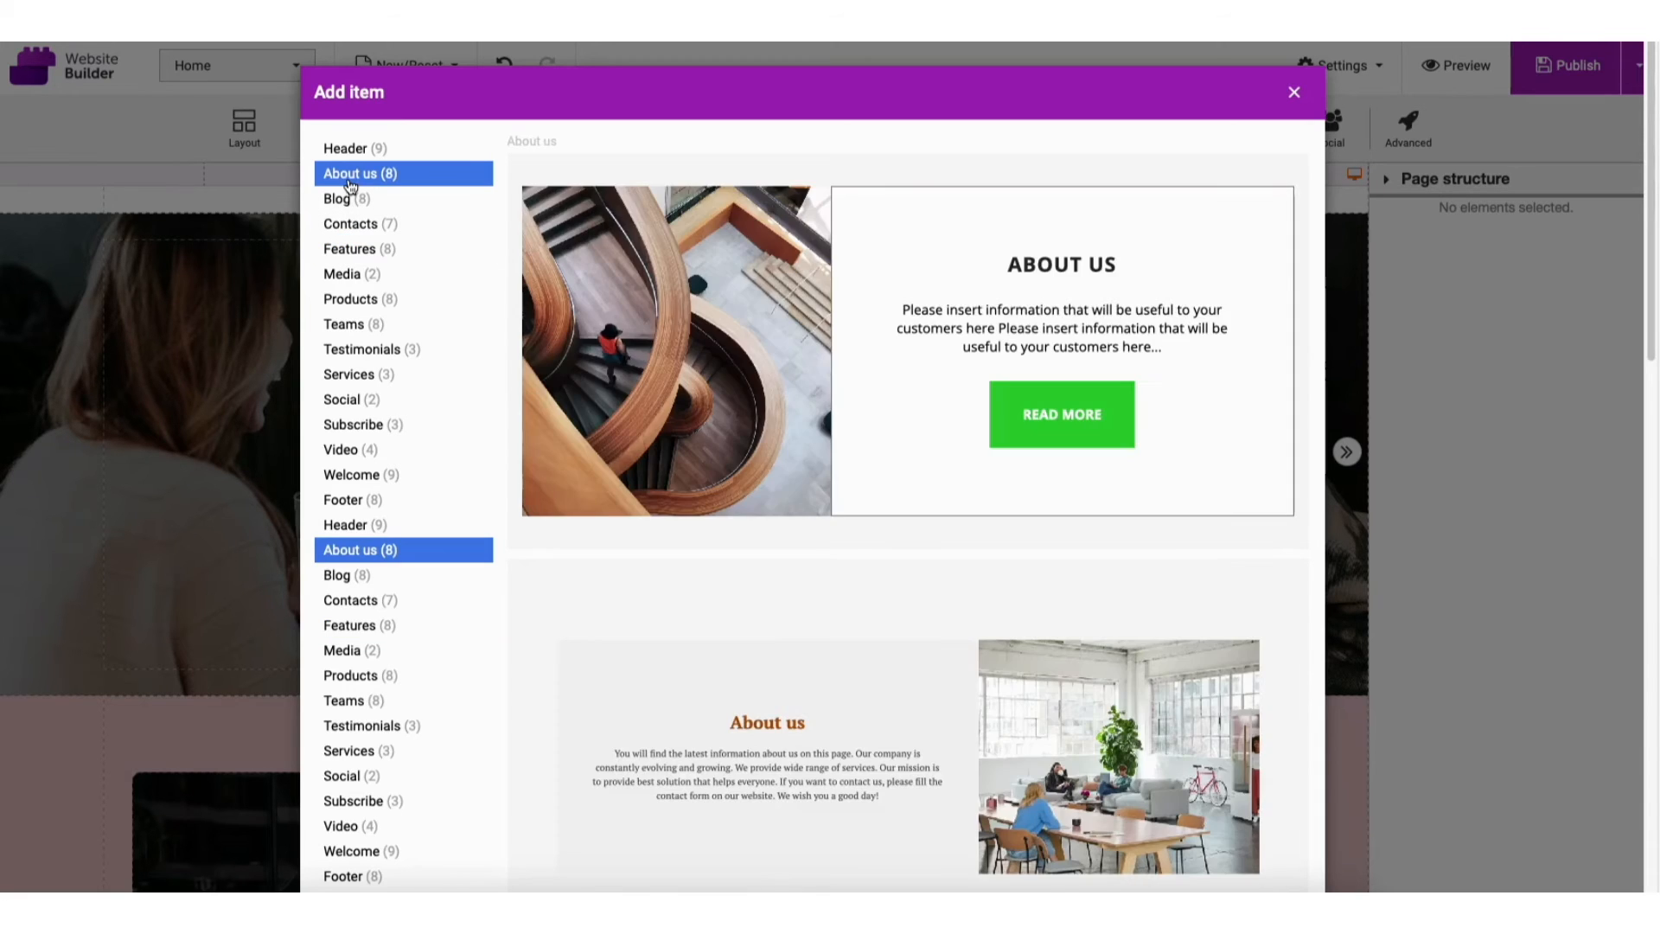
{"action": "left_click_drag", "start_coordinate": [1650, 199], "coordinate": [1649, 891]}
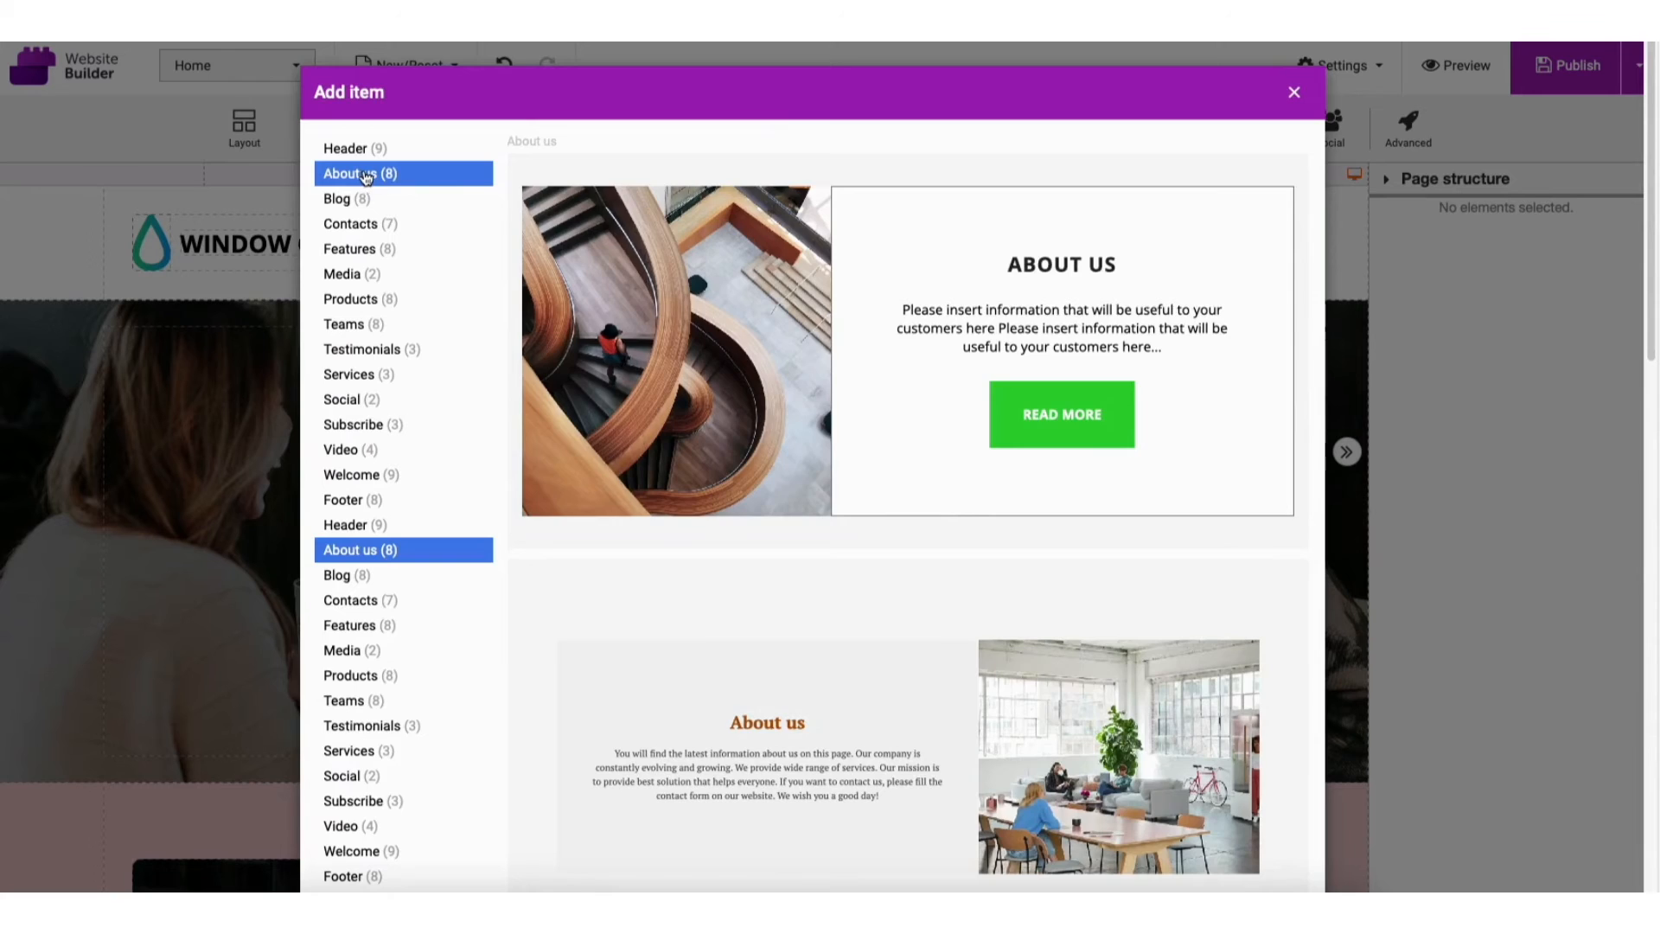
{"action": "left_click", "coordinate": [367, 178]}
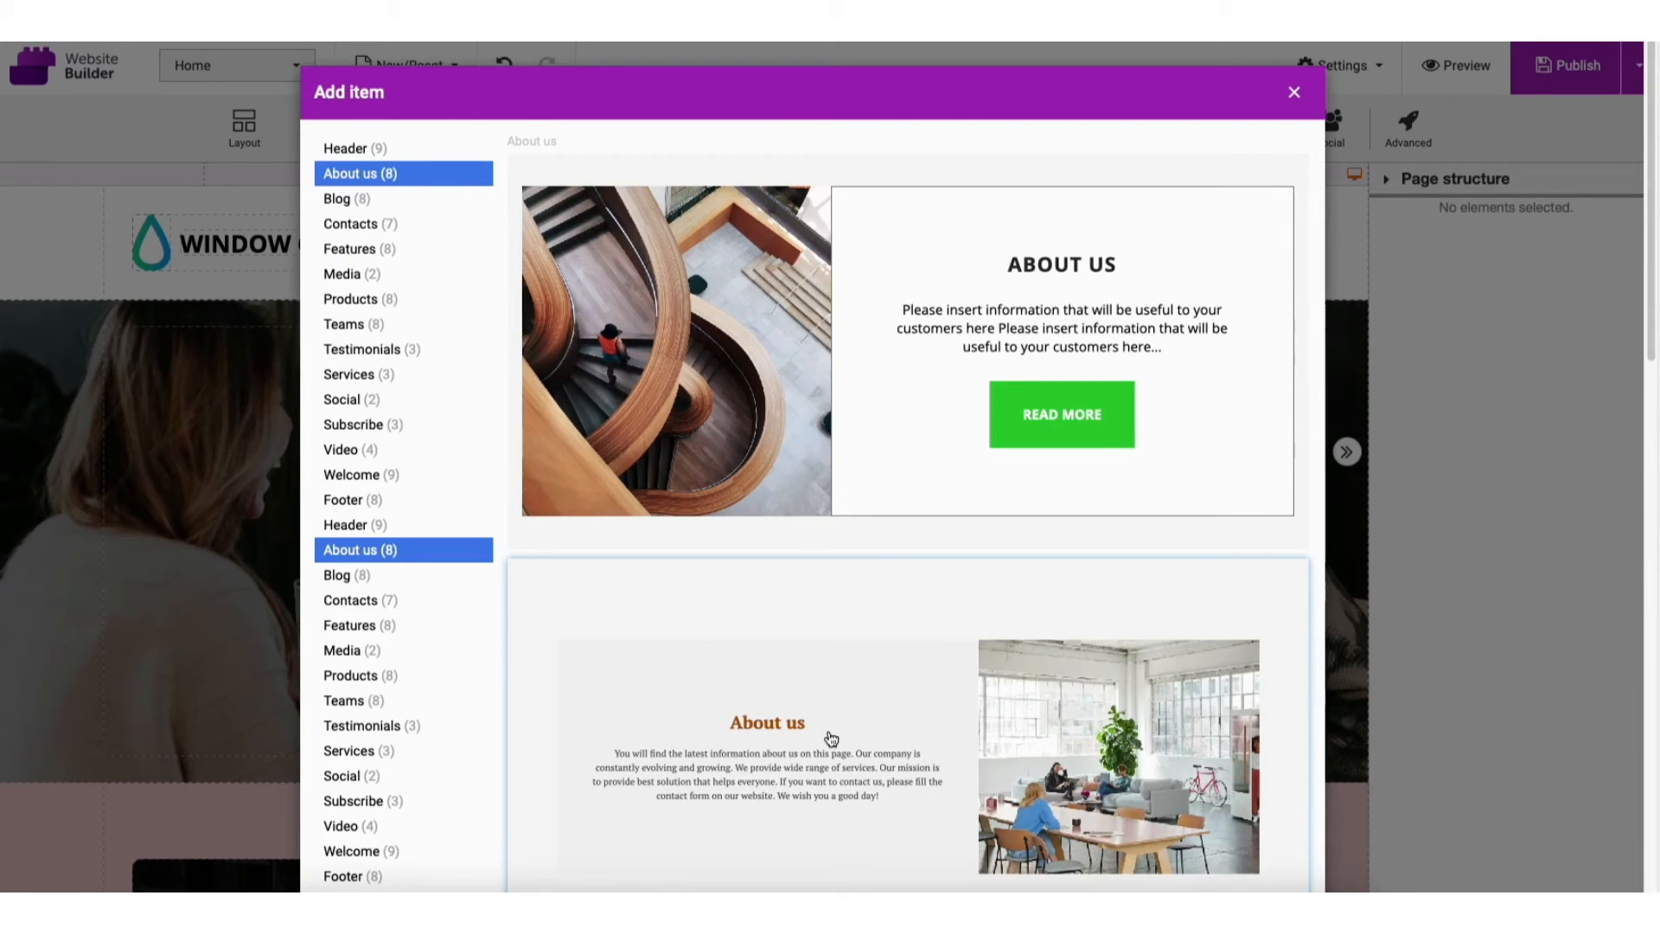
{"action": "left_click", "coordinate": [830, 738]}
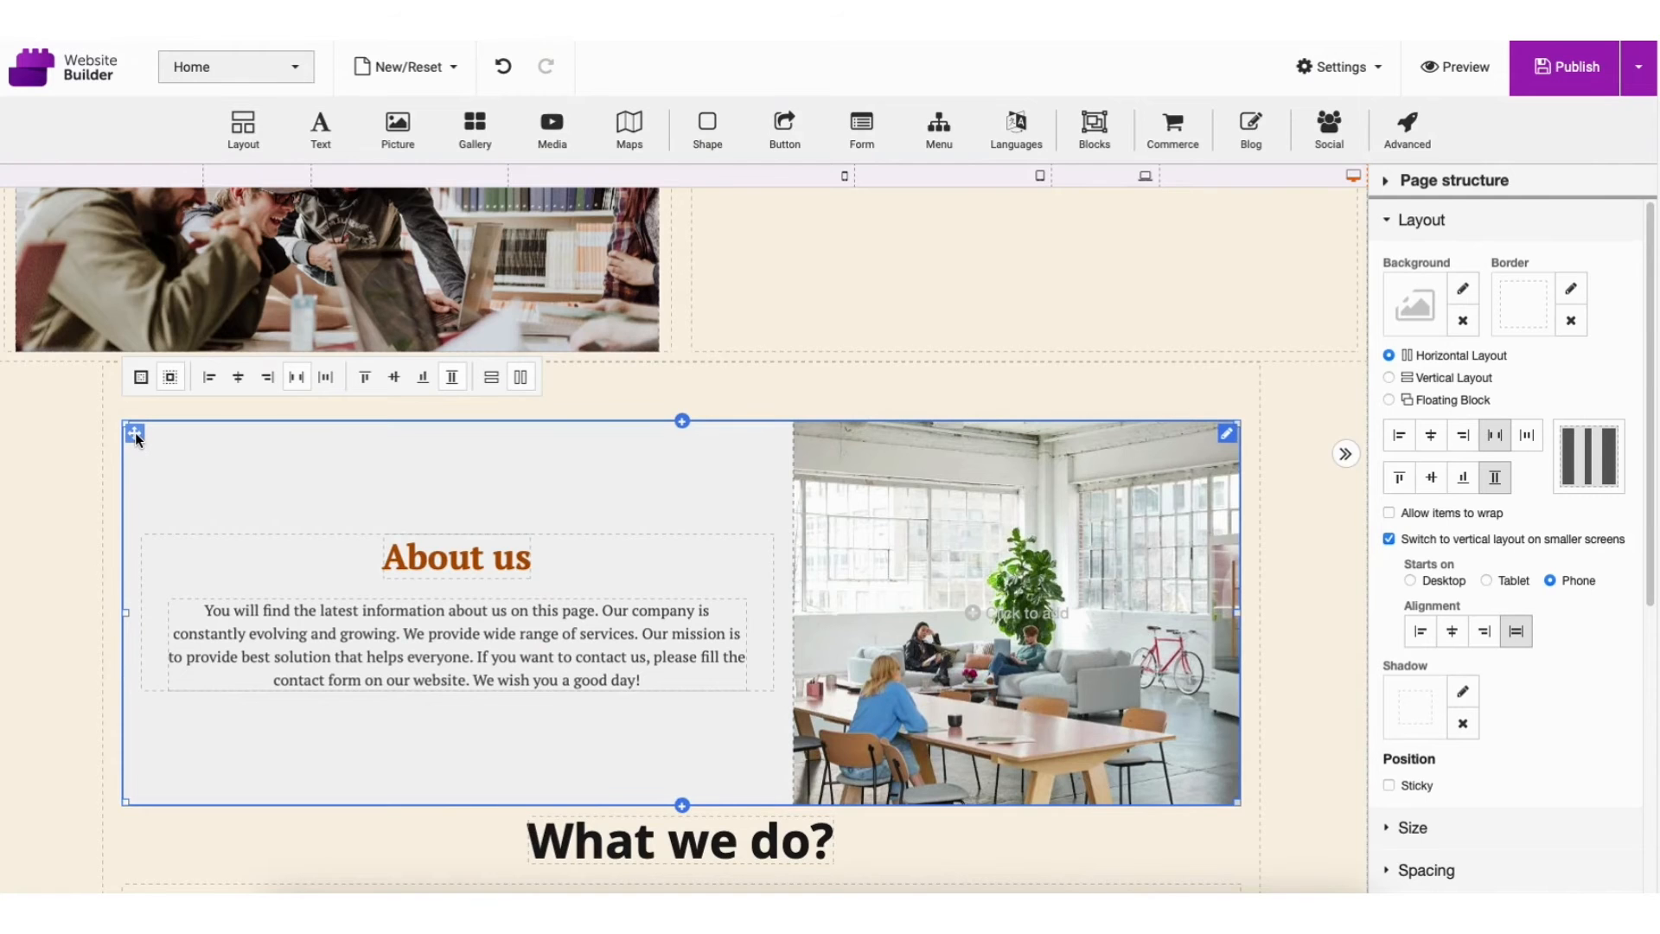
{"action": "left_click_drag", "start_coordinate": [134, 433], "coordinate": [185, 531]}
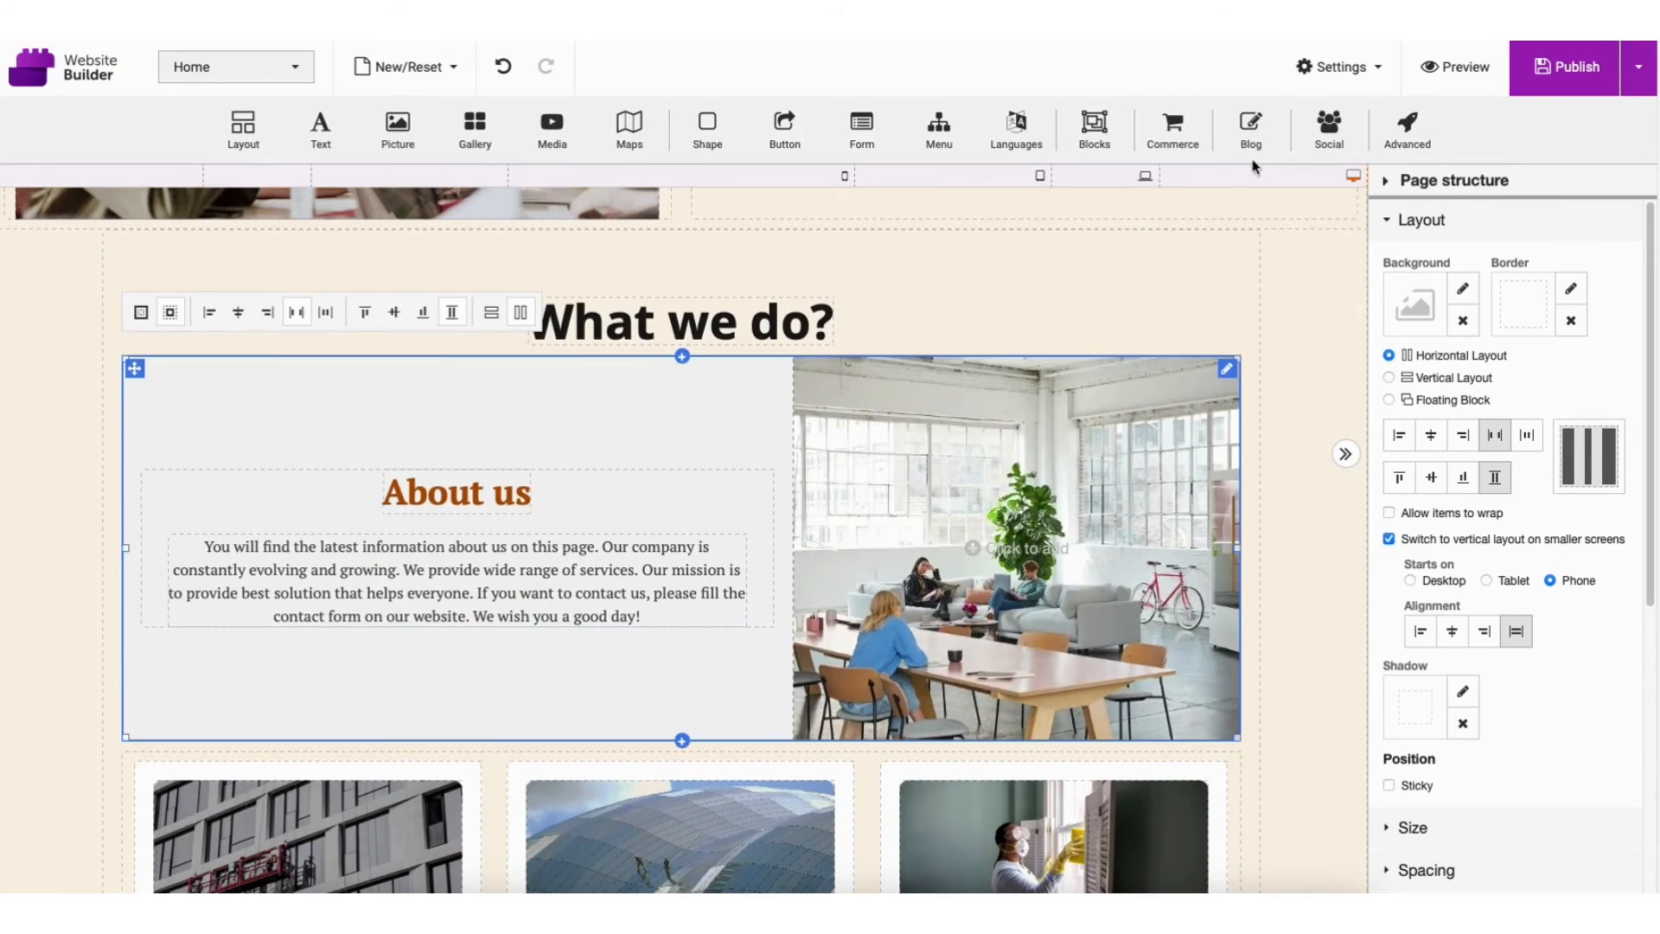
- Review the available Social and Advanced items and close both collections without adding anything
{"action": "left_click", "coordinate": [1325, 140]}
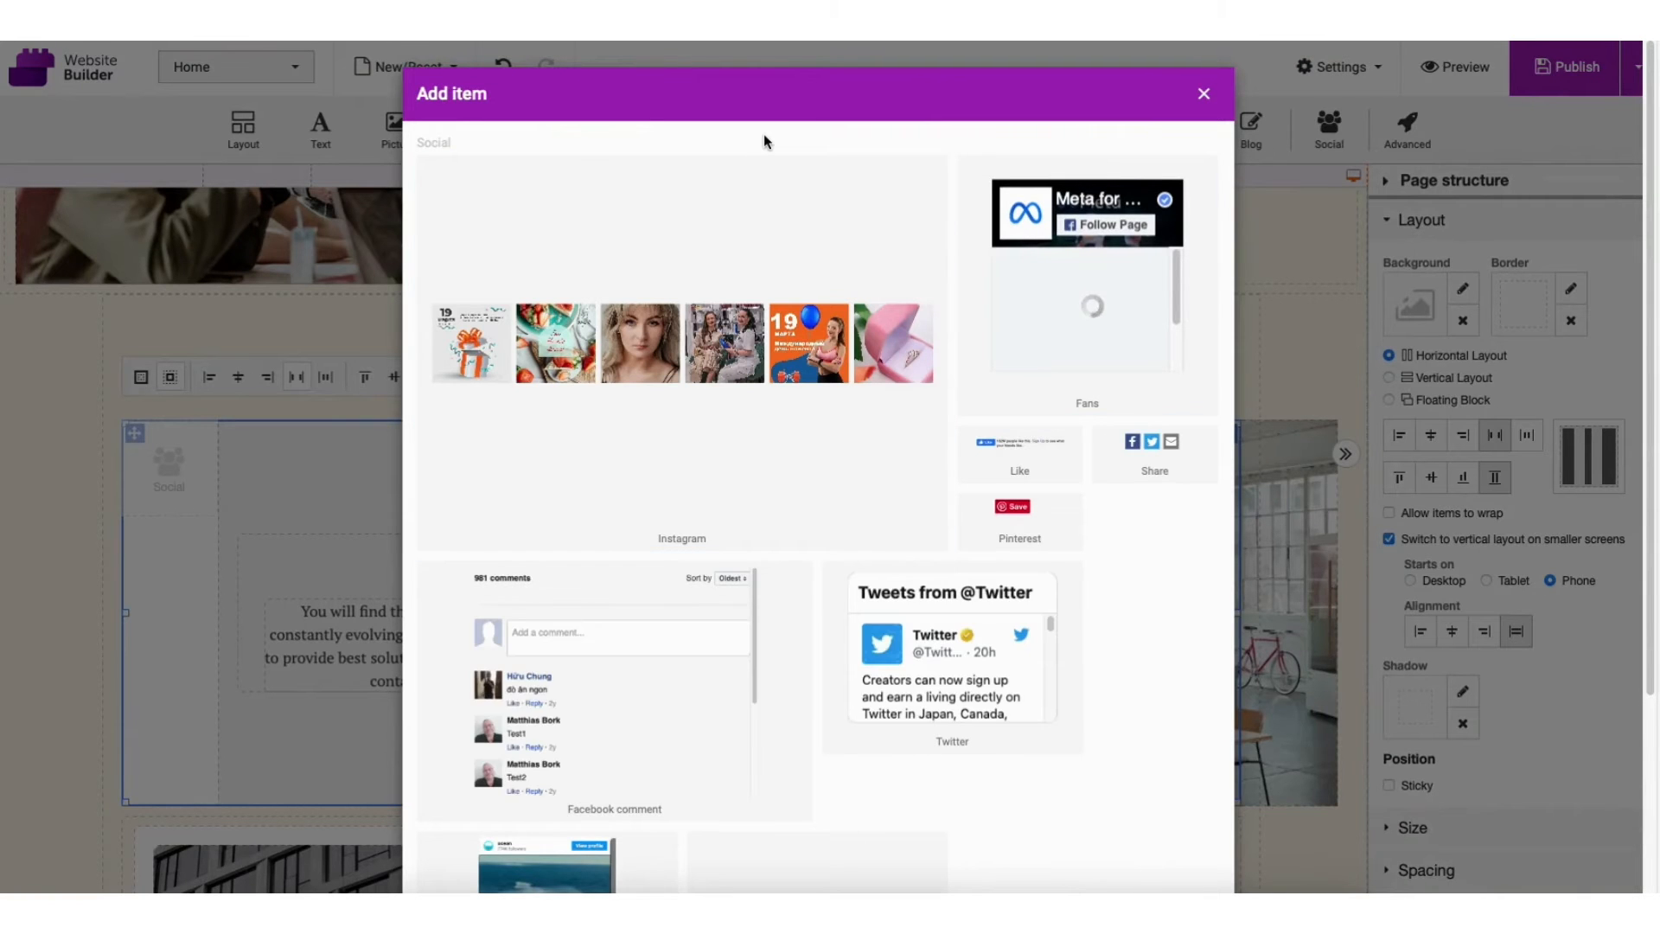
{"action": "left_click", "coordinate": [1203, 94]}
{"action": "left_click", "coordinate": [1409, 128]}
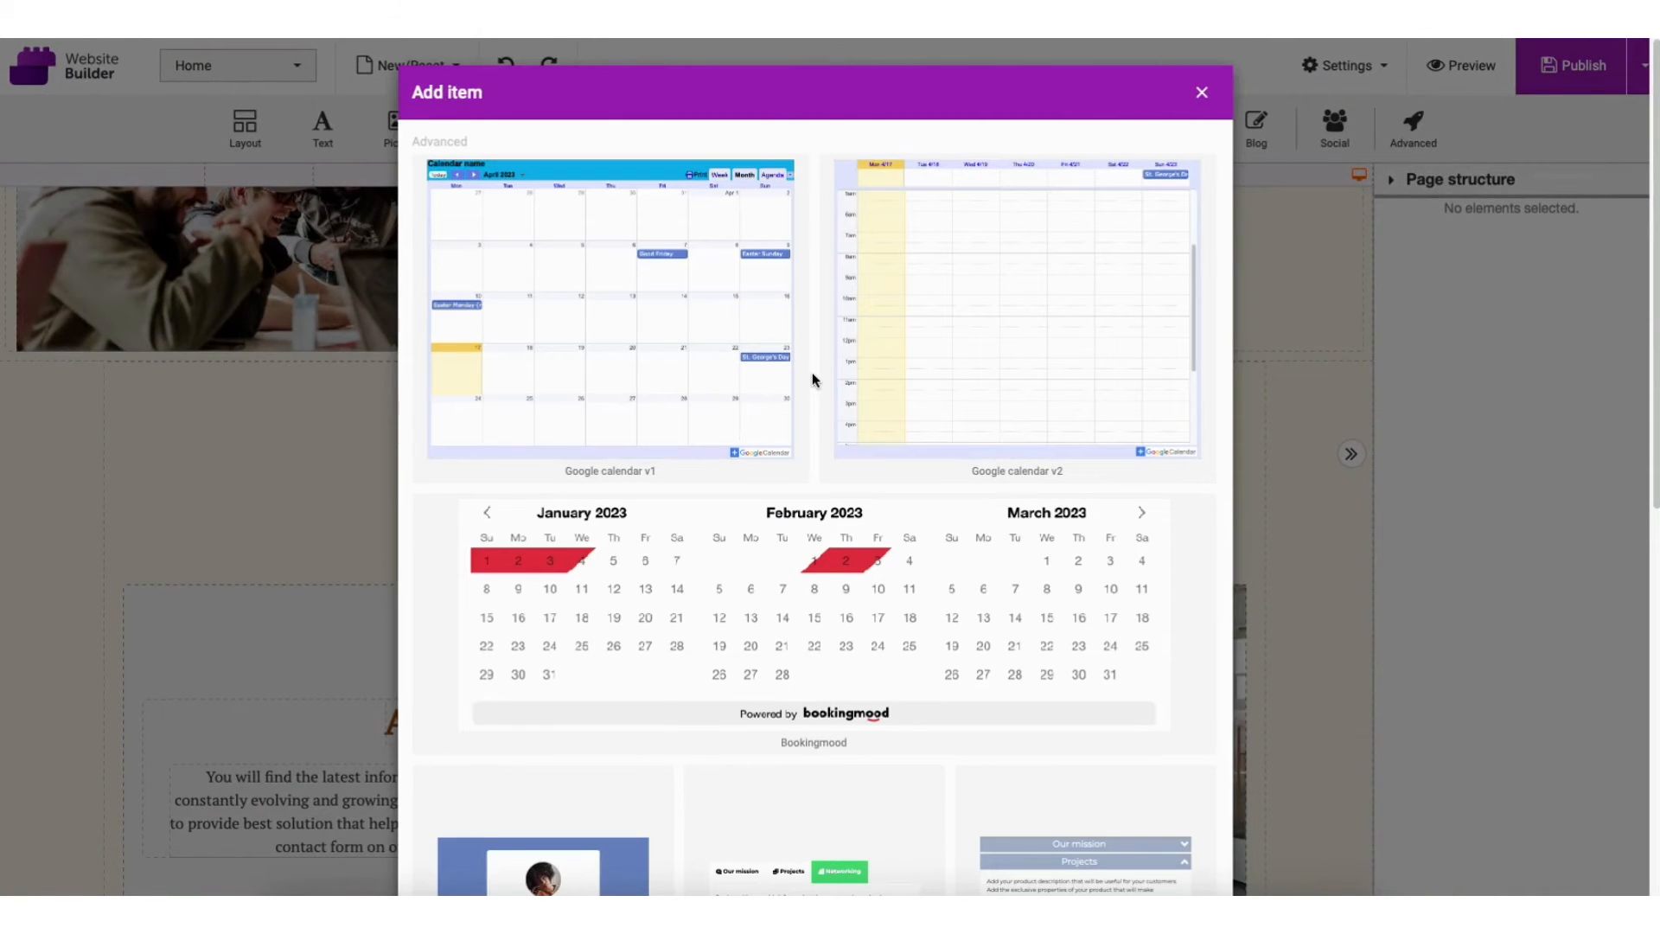
{"action": "left_click", "coordinate": [1201, 91]}
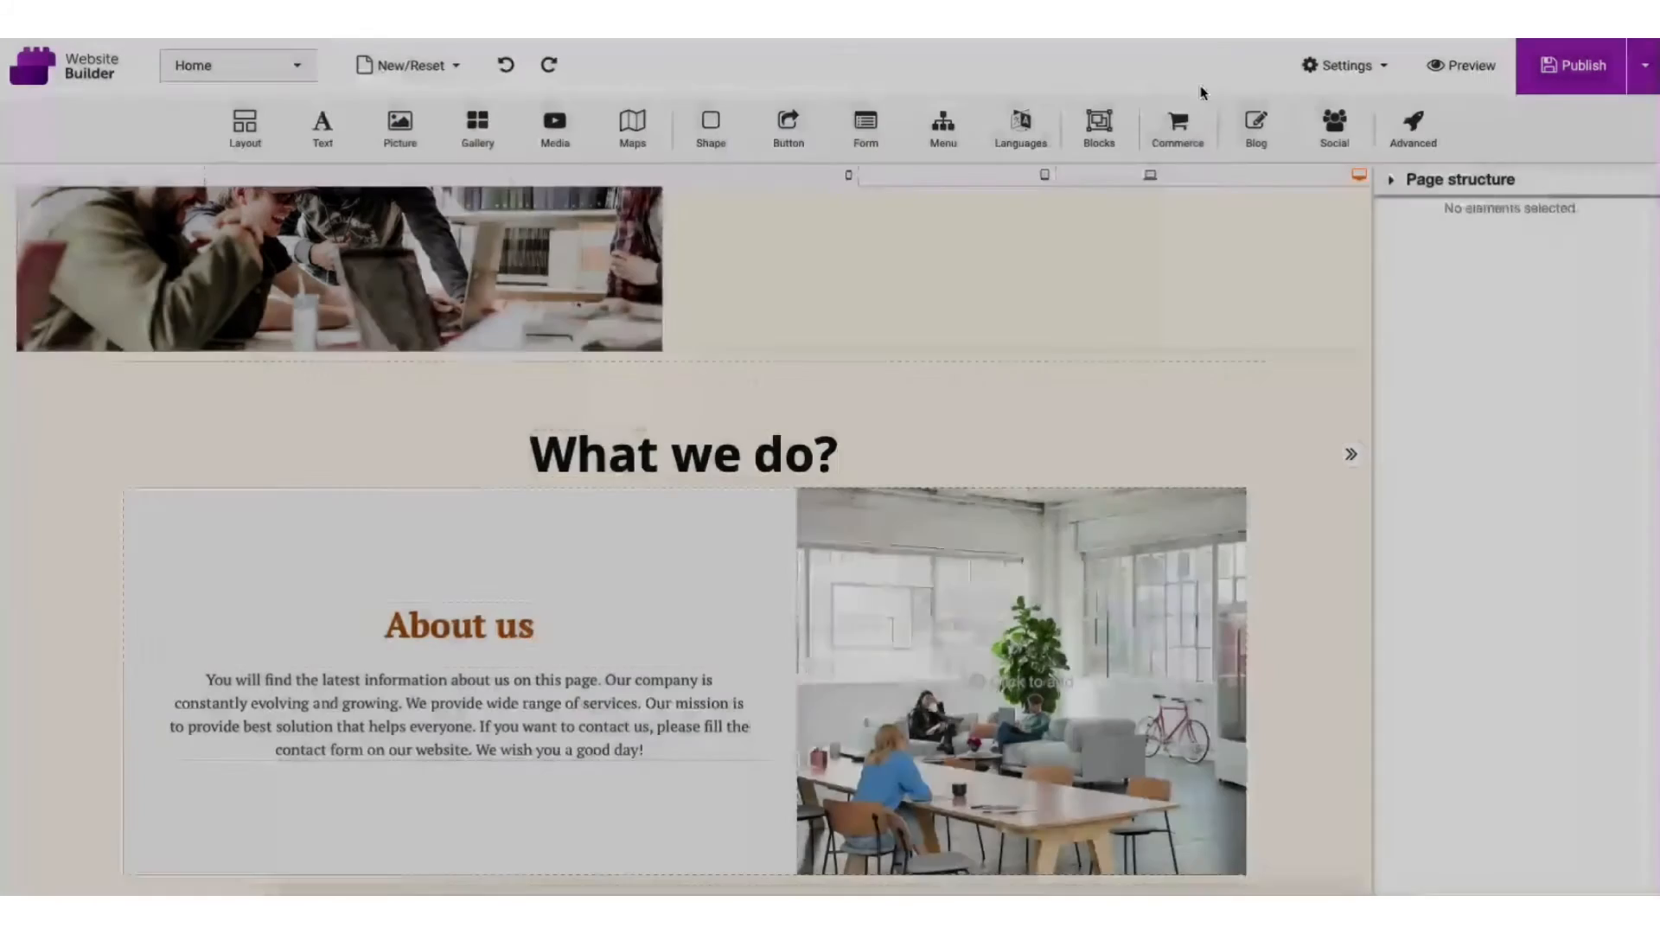
- Review the Commerce items and payment gateways, and add the product store above the "What we do?" section
{"action": "left_click", "coordinate": [1174, 136]}
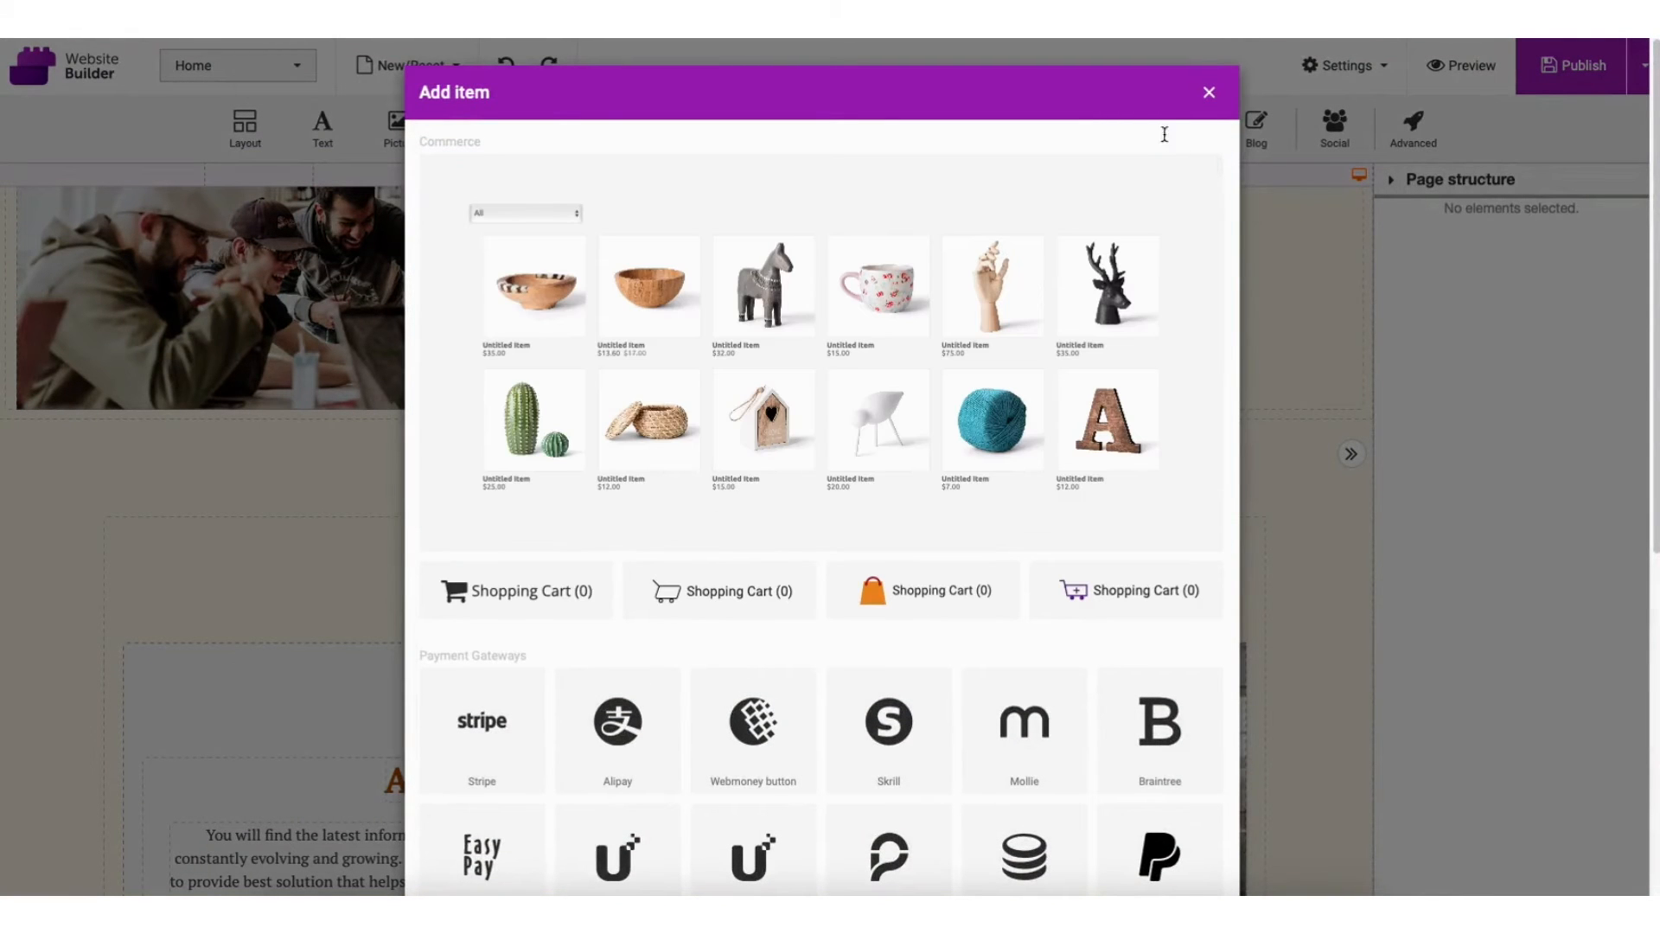
{"action": "scroll", "coordinate": [1165, 140], "scroll_direction": "down", "scroll_amount": 7}
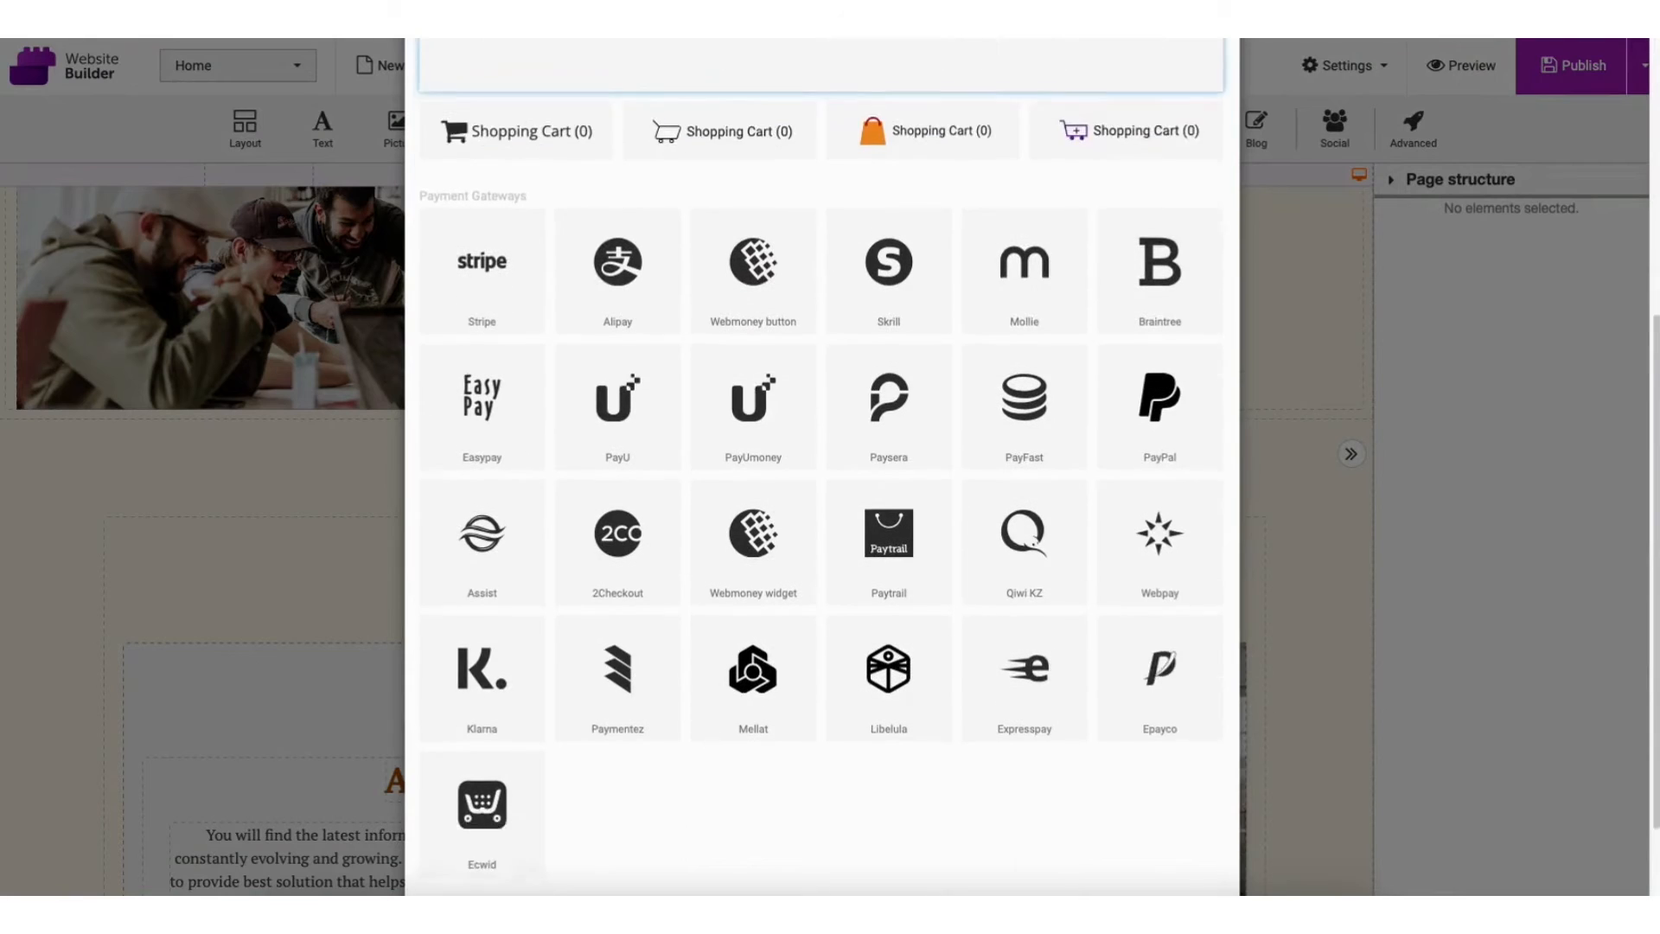
{"action": "scroll", "coordinate": [1159, 181], "scroll_direction": "up", "scroll_amount": 7}
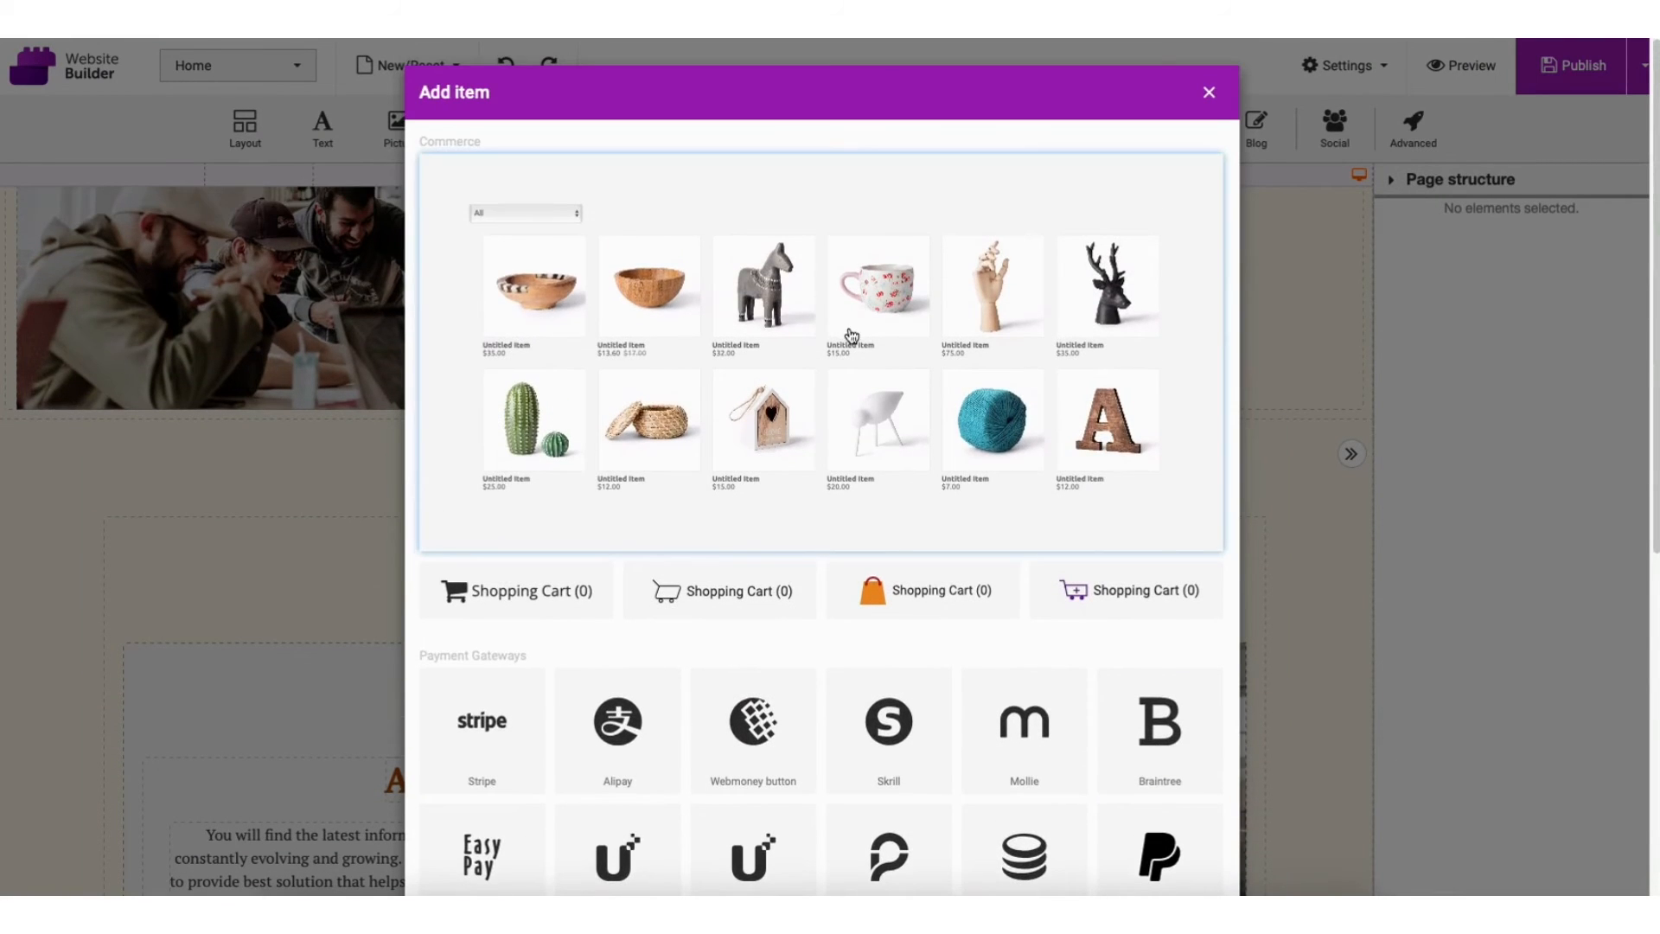
{"action": "left_click", "coordinate": [852, 335]}
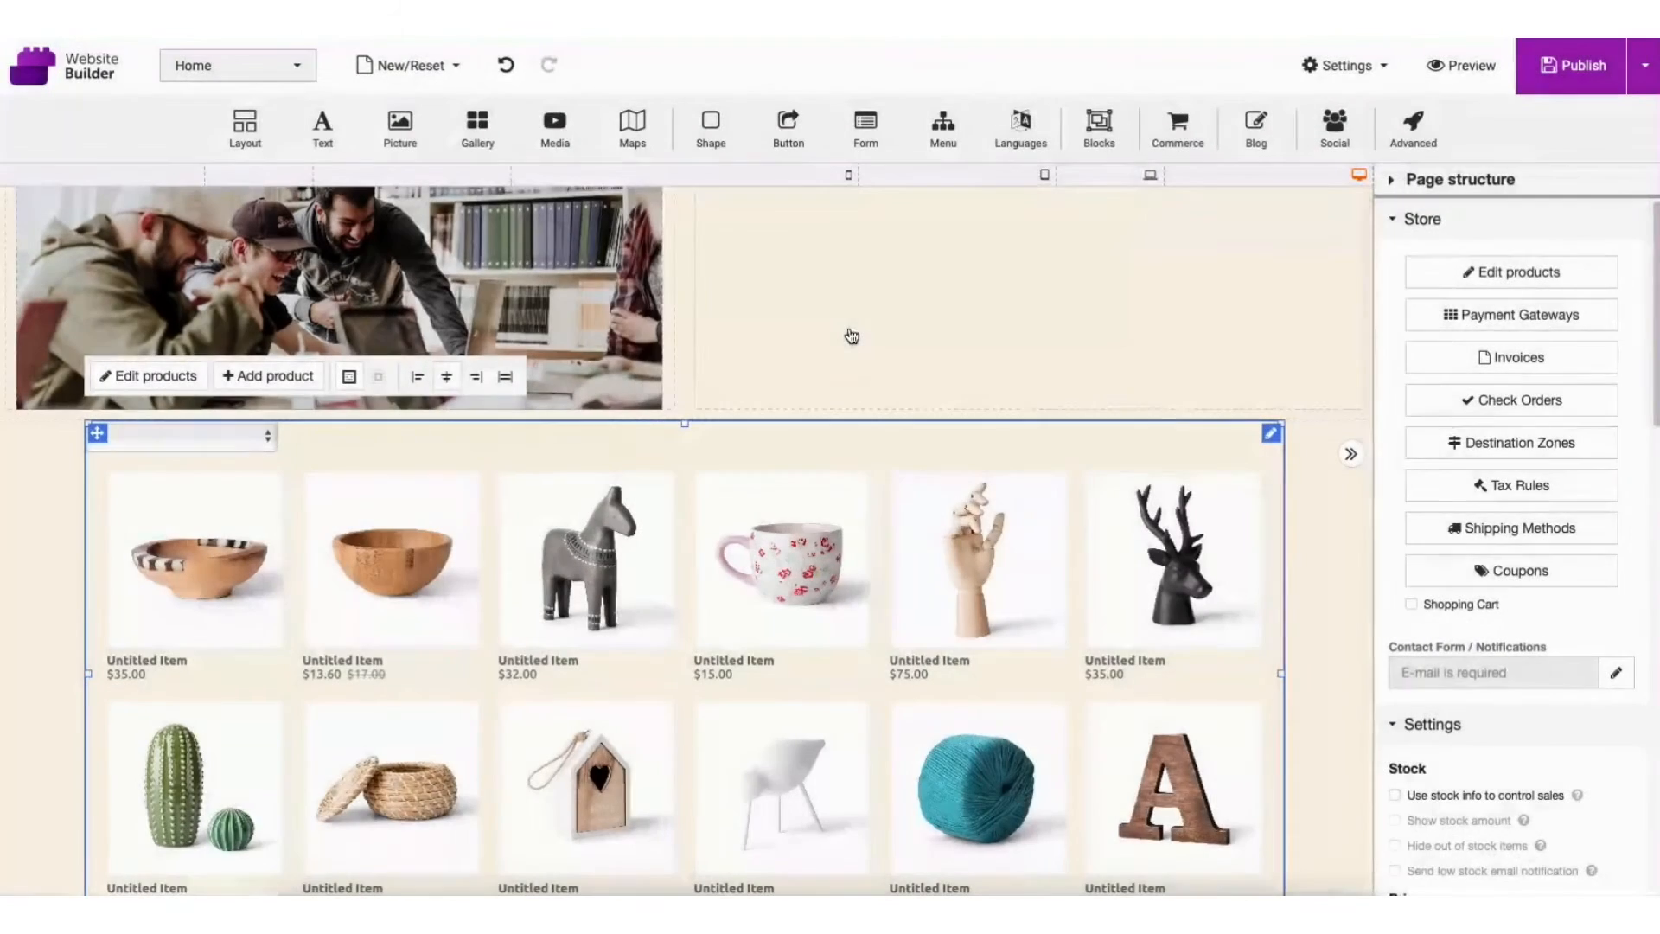
- Examine the store's product details and SEO fields, try adding a blank item, and close the editor without applying
{"action": "left_click", "coordinate": [139, 378]}
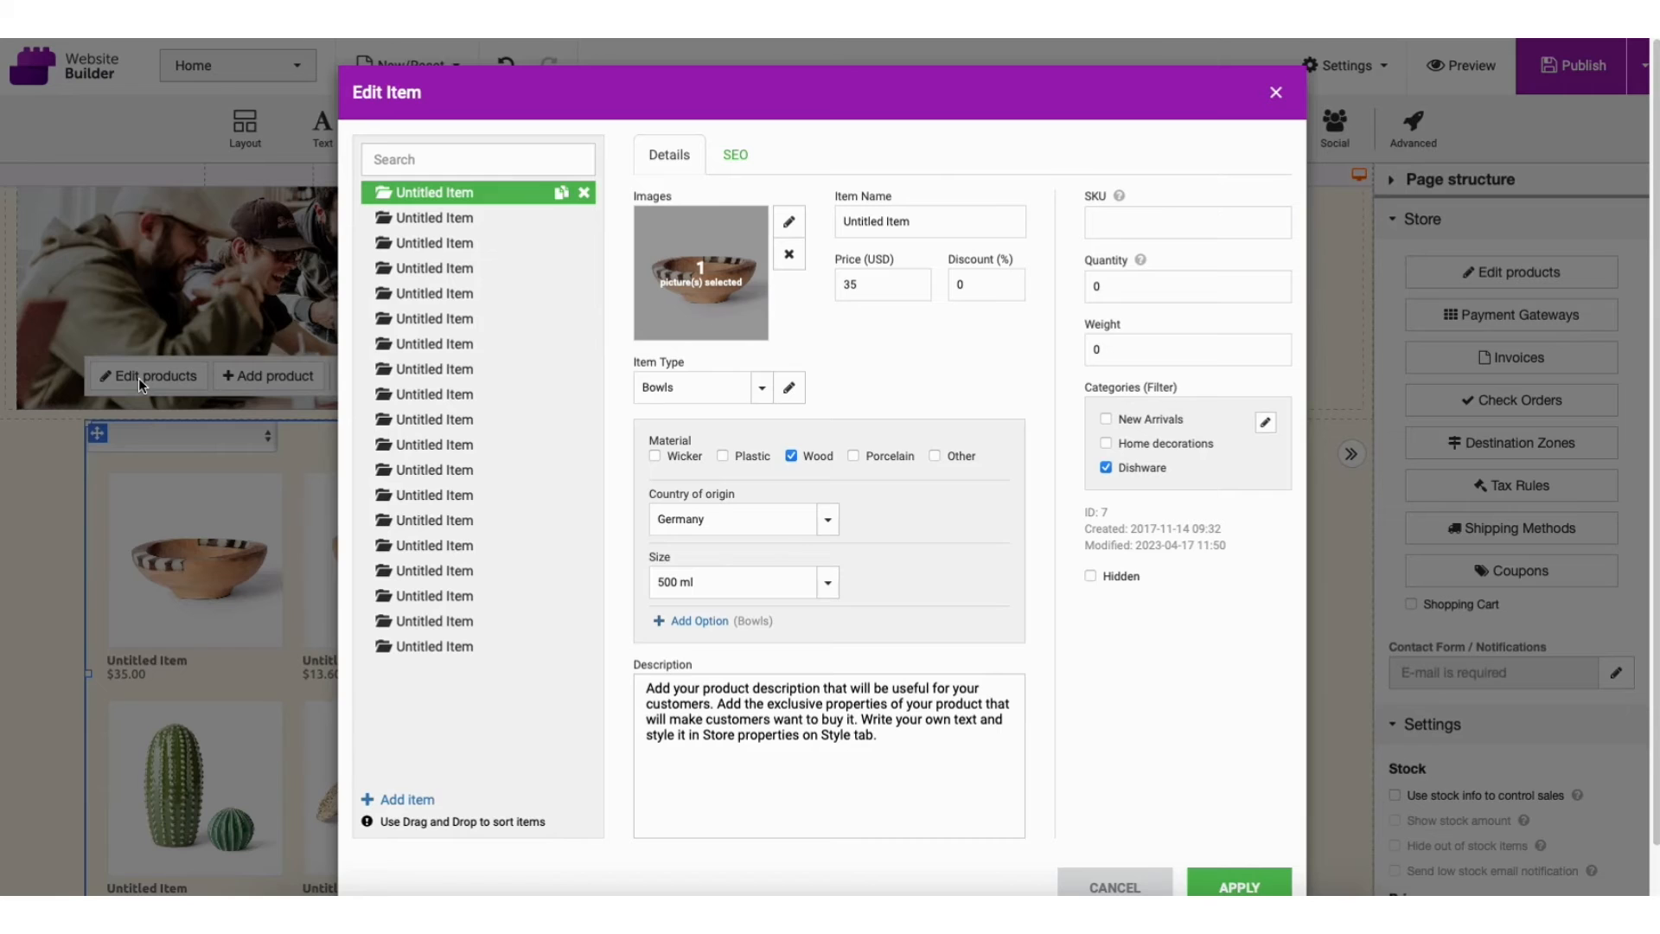
{"action": "left_click", "coordinate": [736, 157]}
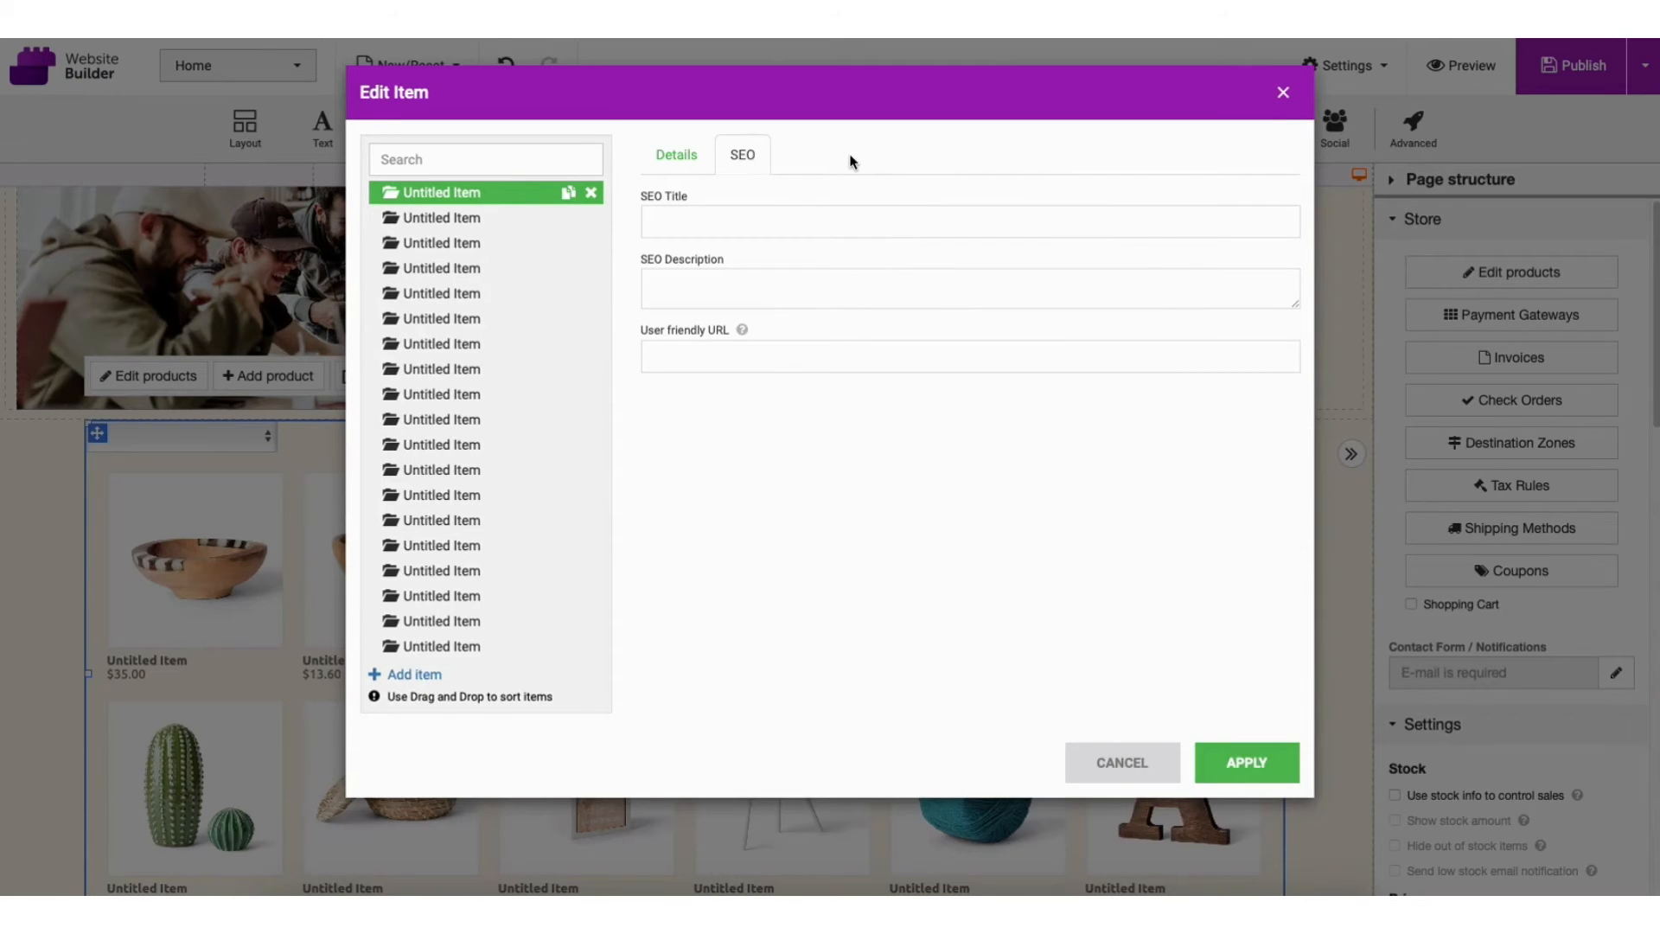
{"action": "left_click", "coordinate": [677, 156]}
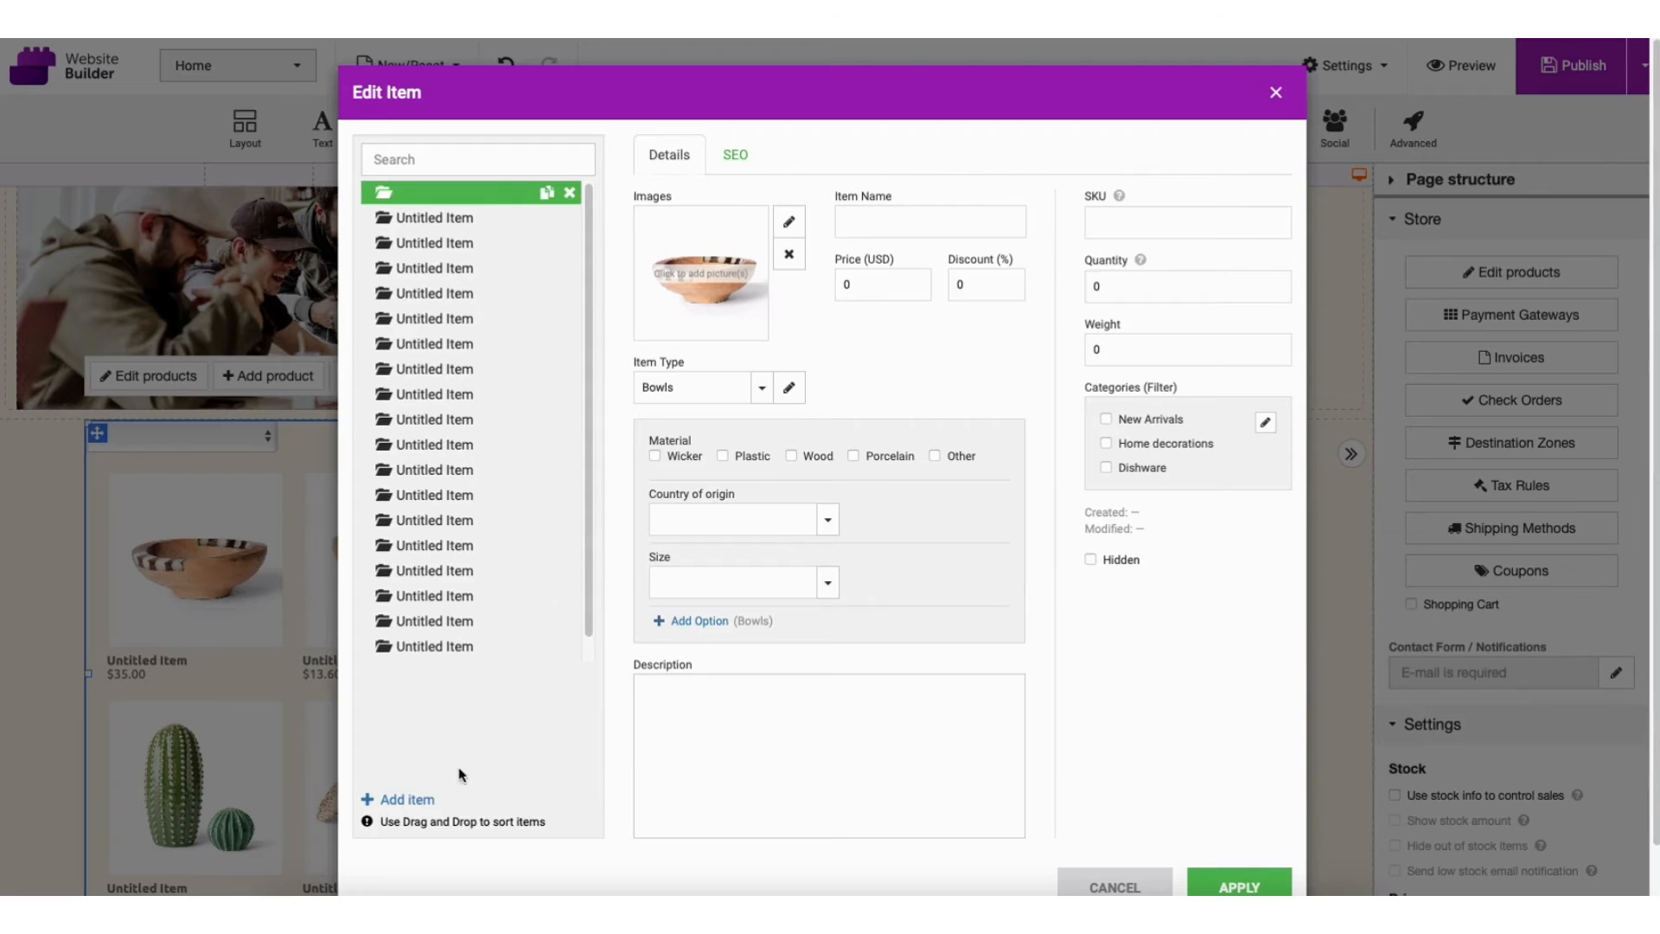
{"action": "left_click", "coordinate": [414, 799]}
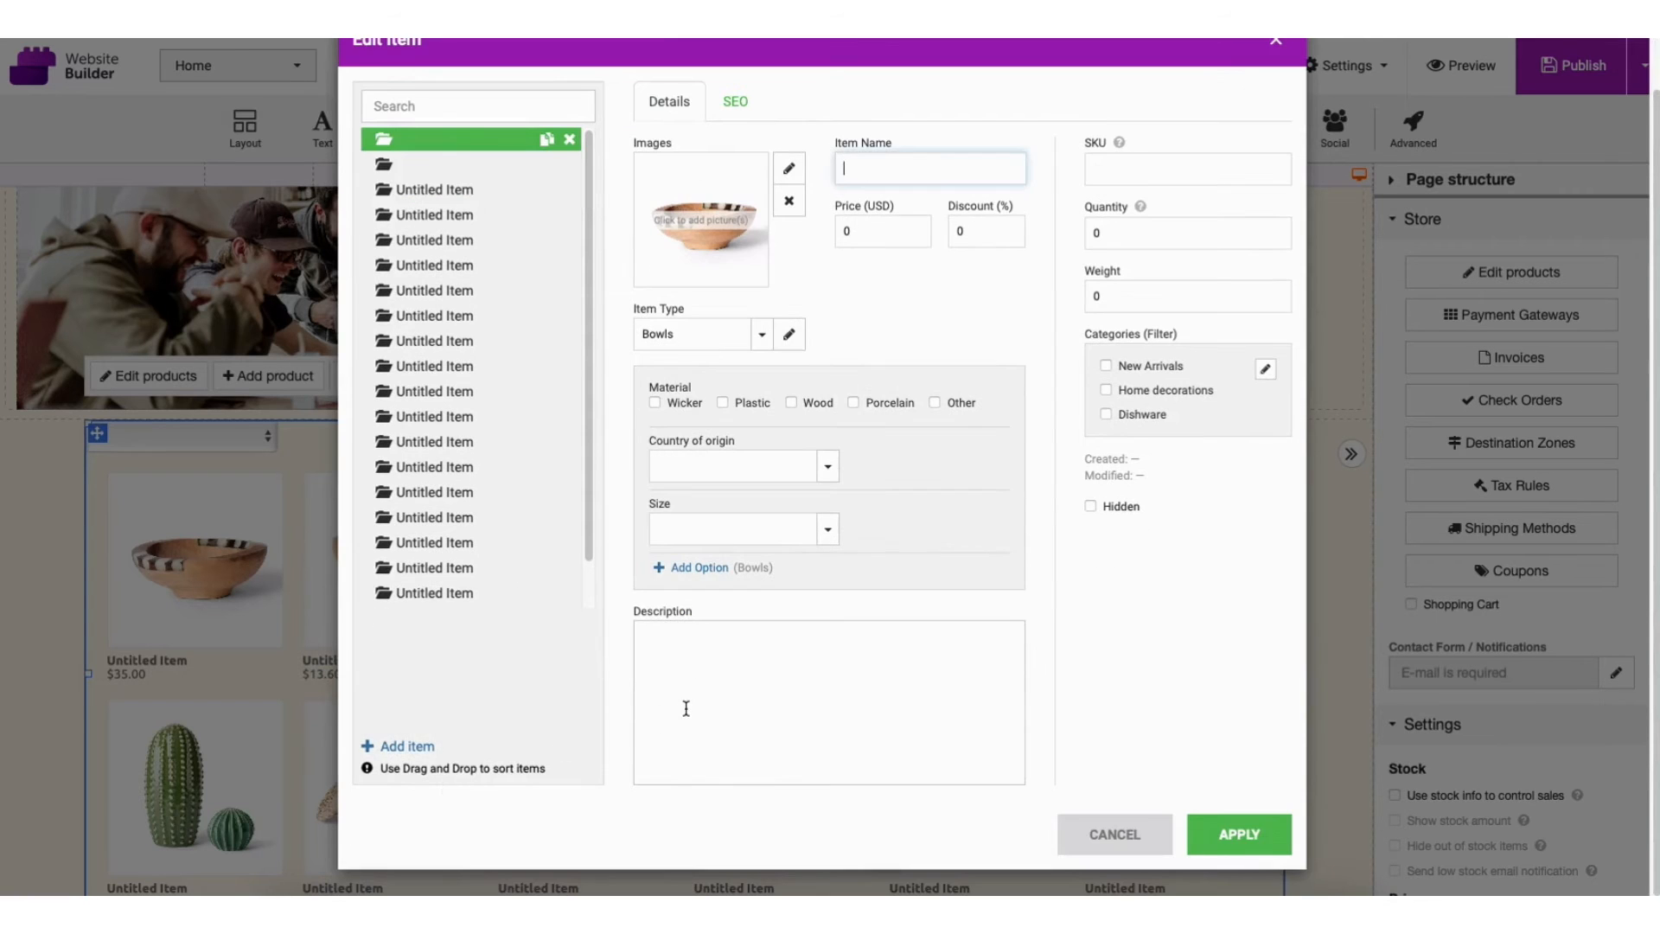
{"action": "left_click", "coordinate": [1276, 47]}
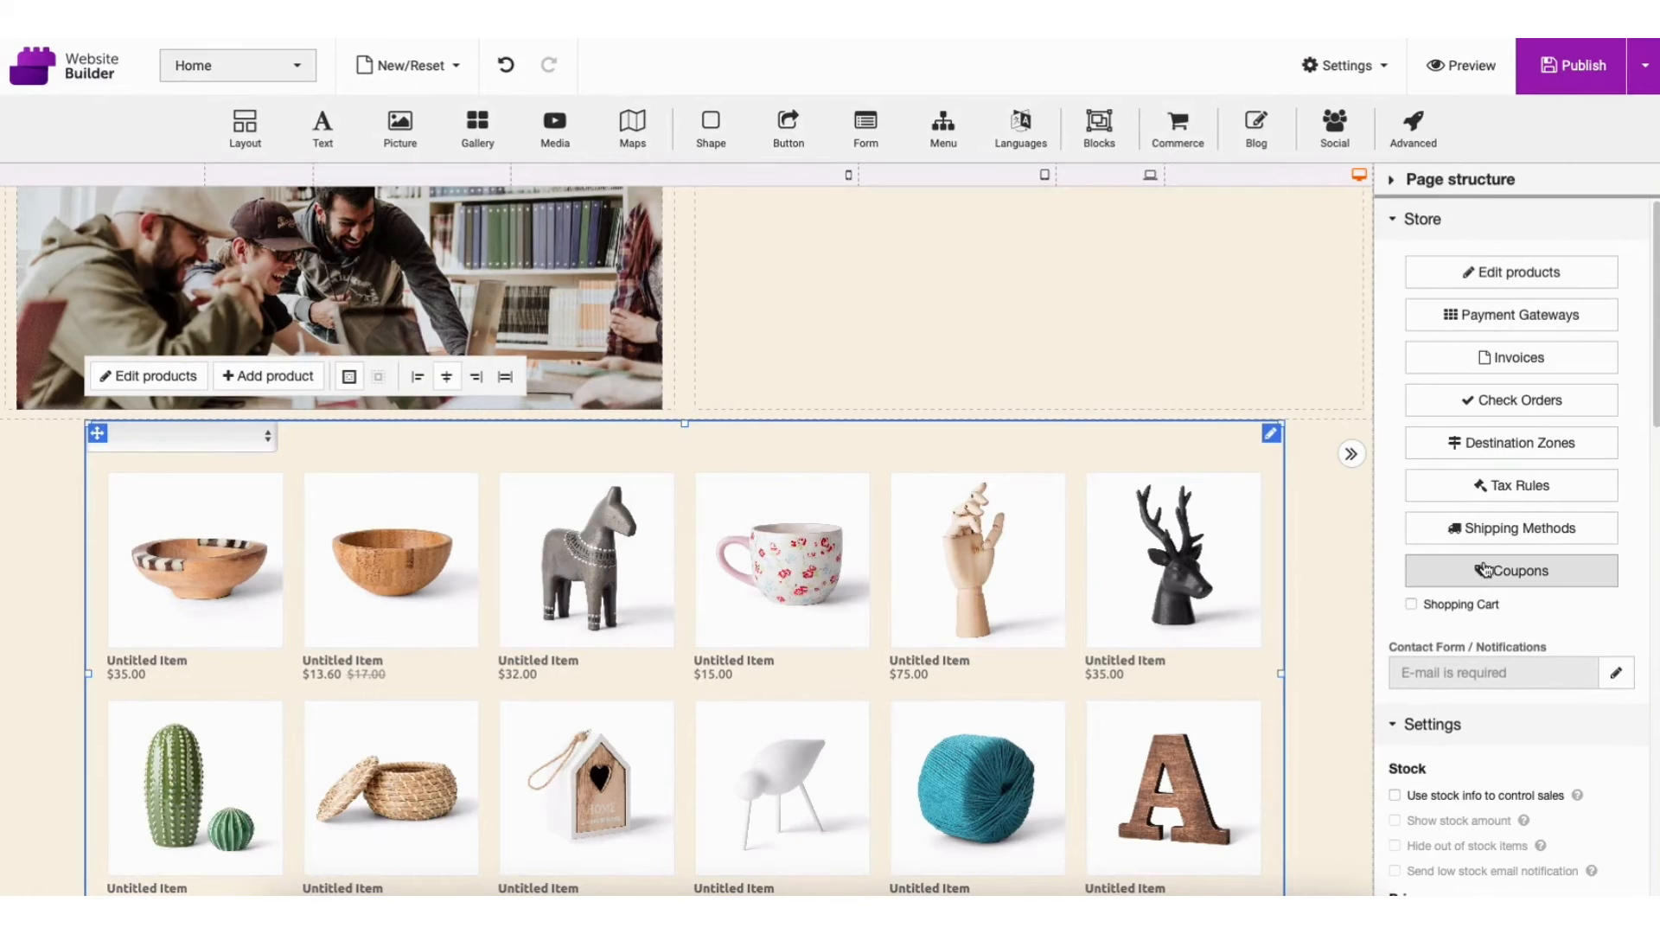
- Review the store's stock, price and listing options without changing any of them
{"action": "scroll", "coordinate": [1645, 337], "scroll_direction": "down", "scroll_amount": 4}
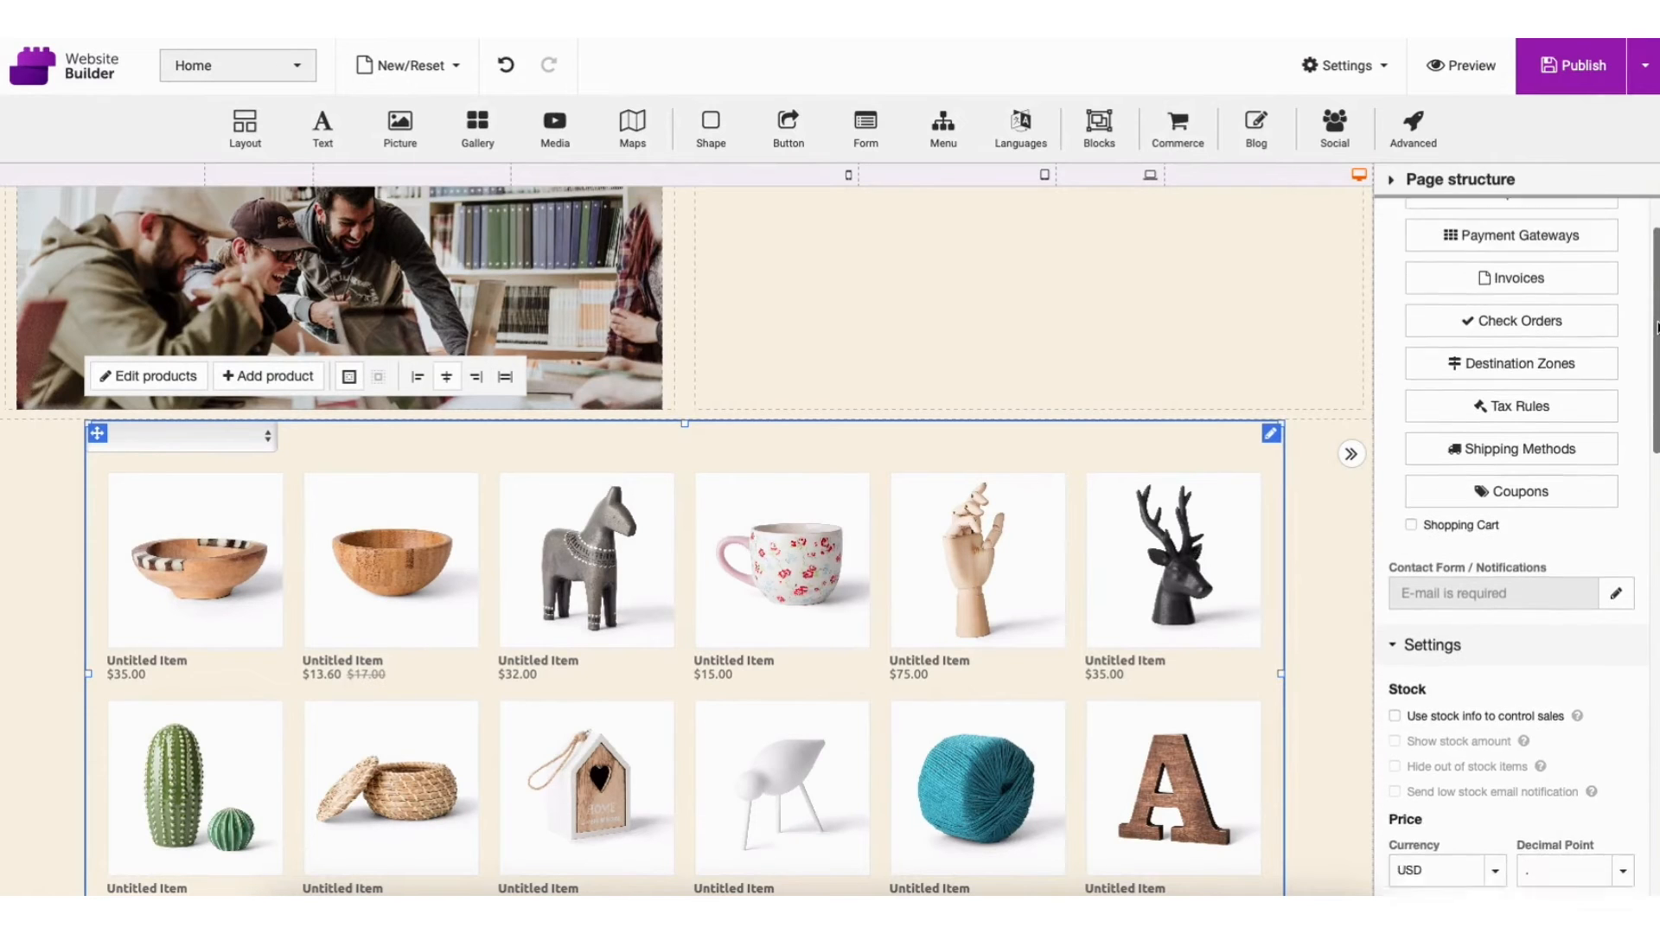
{"action": "scroll", "coordinate": [1644, 338], "scroll_direction": "down", "scroll_amount": 2}
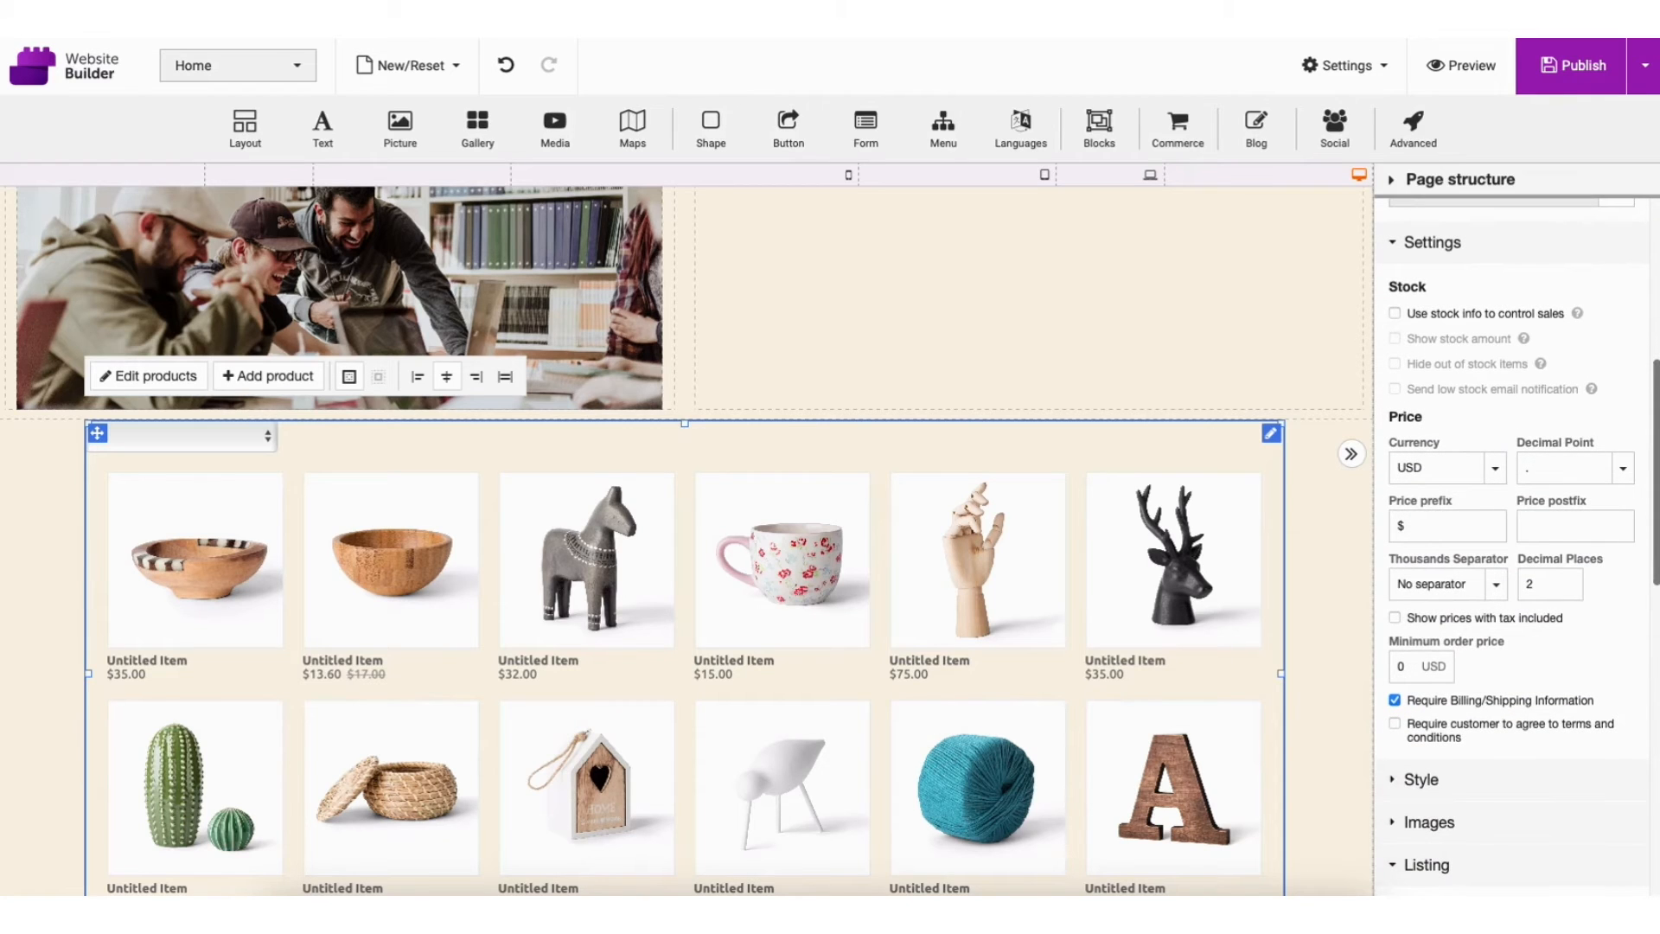
{"action": "scroll", "coordinate": [1645, 432], "scroll_direction": "down", "scroll_amount": 4}
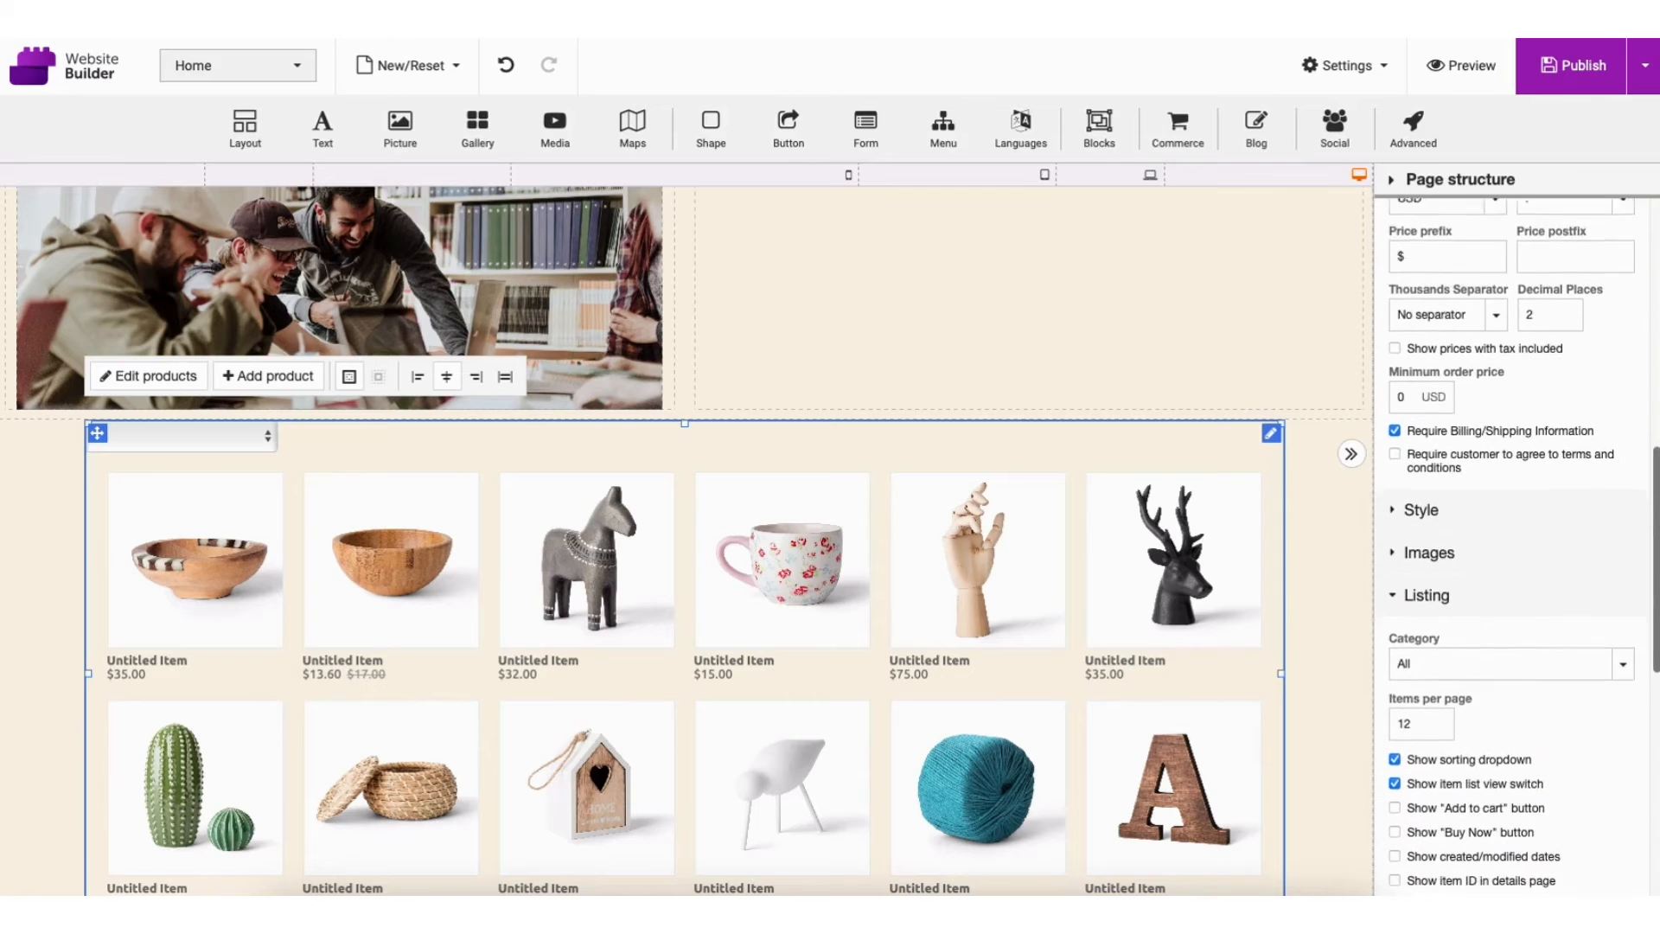
{"action": "scroll", "coordinate": [1513, 545], "scroll_direction": "down", "scroll_amount": 2}
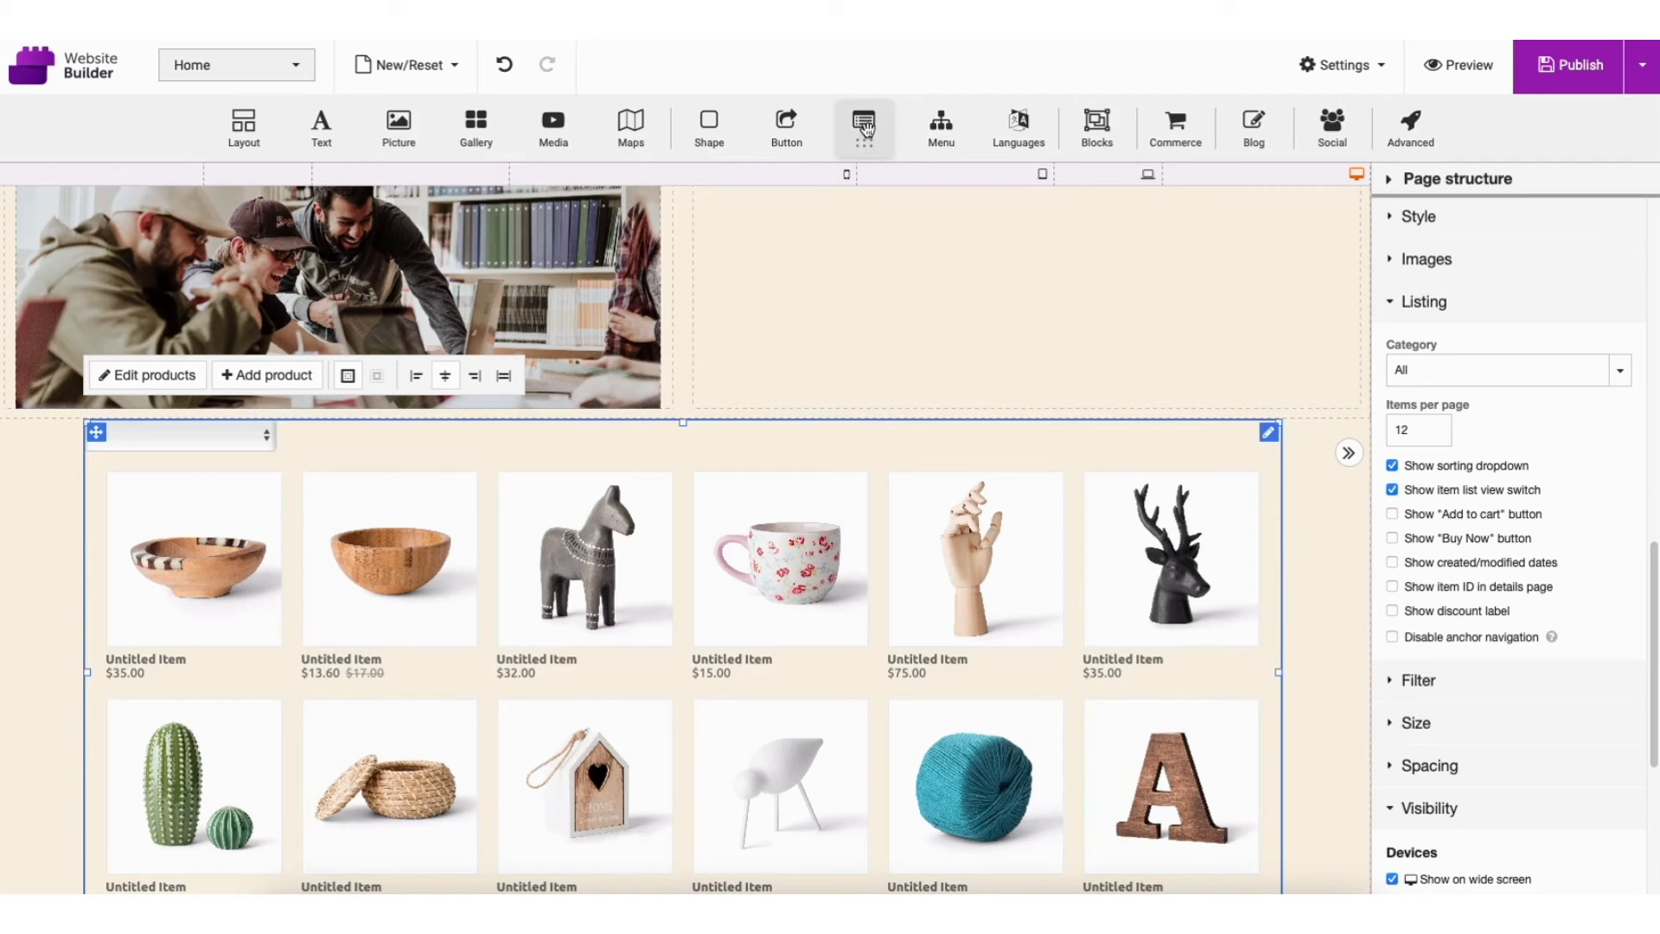
- Add the plain contact form with name, e-mail, address and message fields between the store and the "What we do?" section
{"action": "left_click_drag", "start_coordinate": [864, 125], "coordinate": [667, 453]}
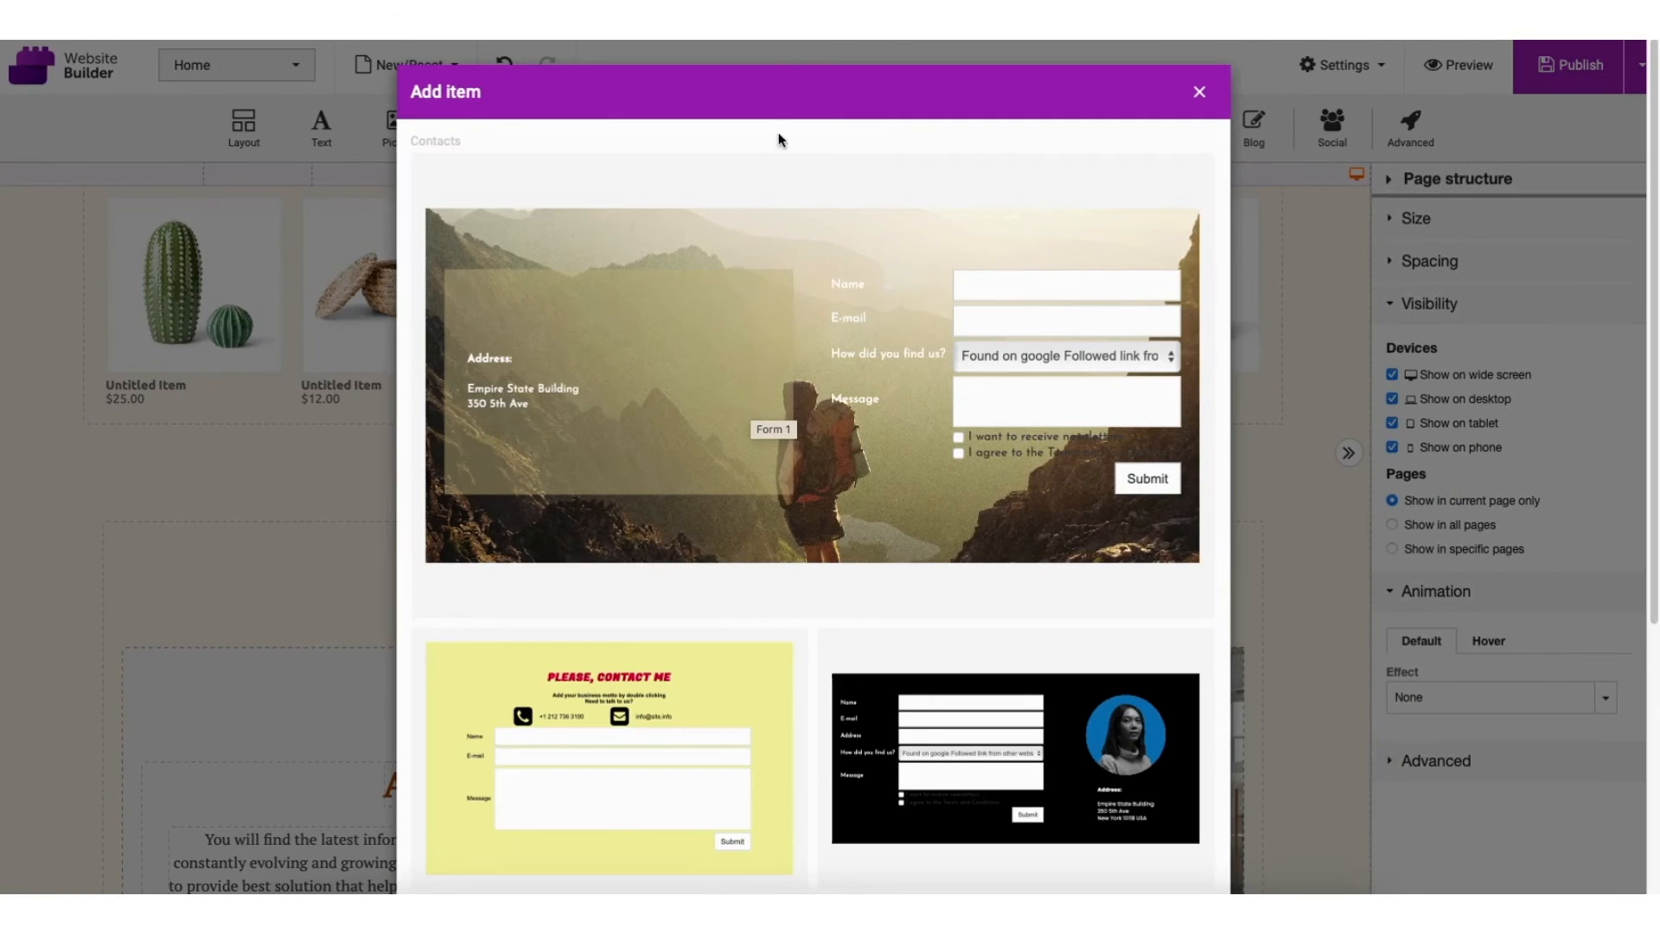
{"action": "scroll", "coordinate": [753, 325], "scroll_direction": "down", "scroll_amount": 5}
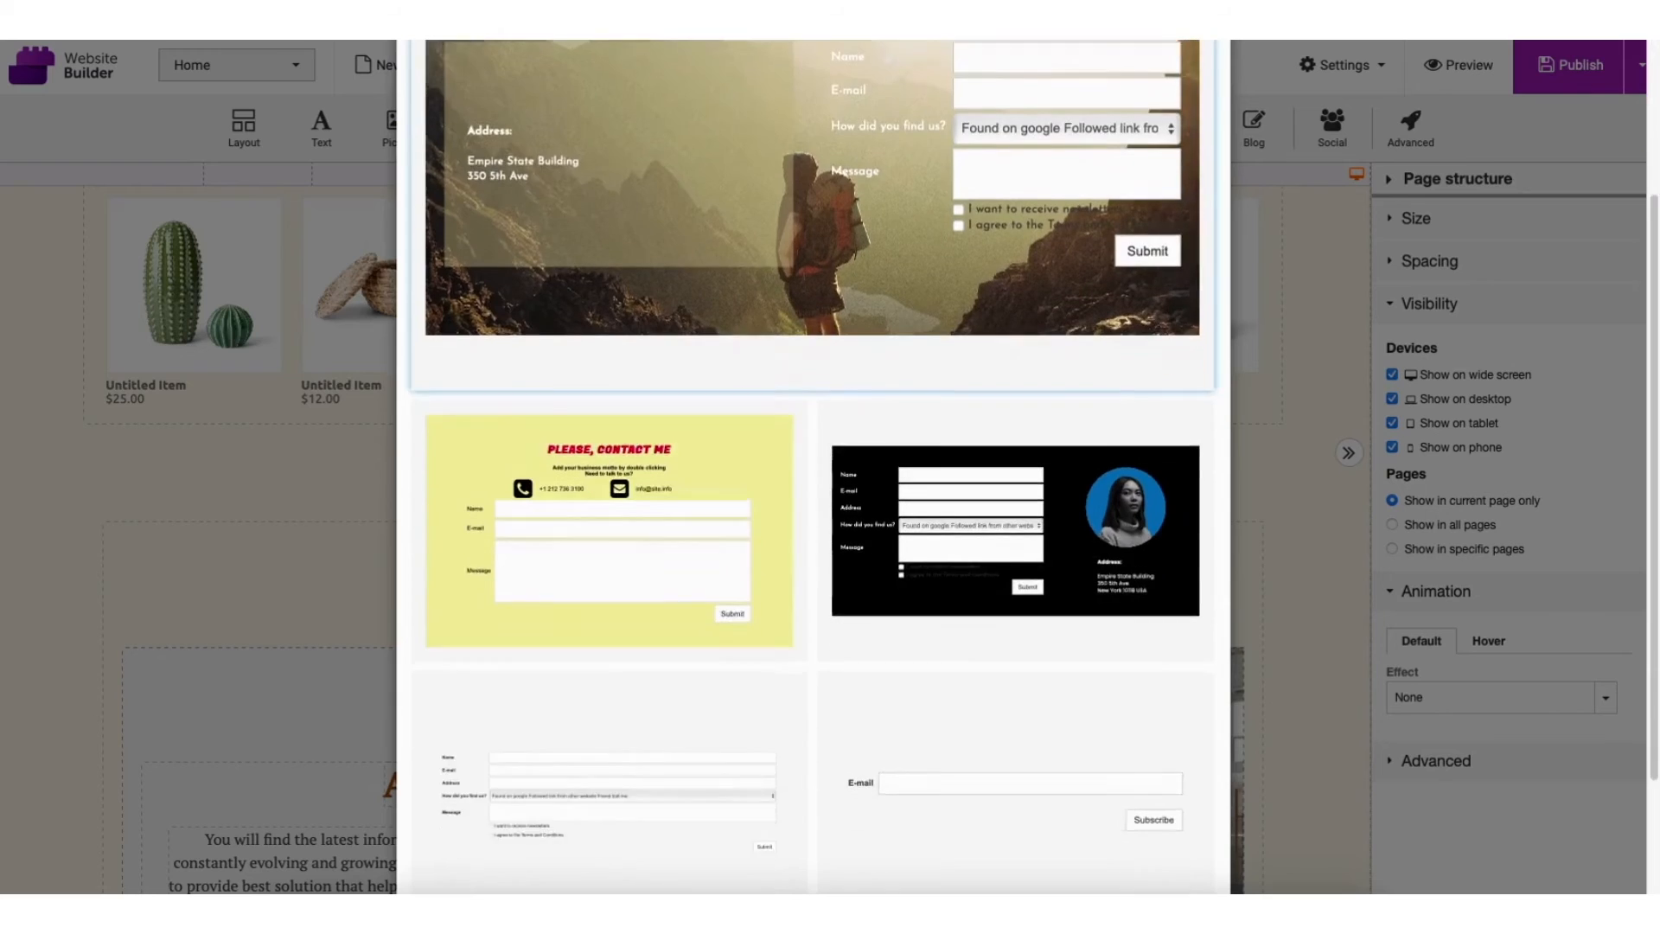
{"action": "left_click", "coordinate": [560, 699]}
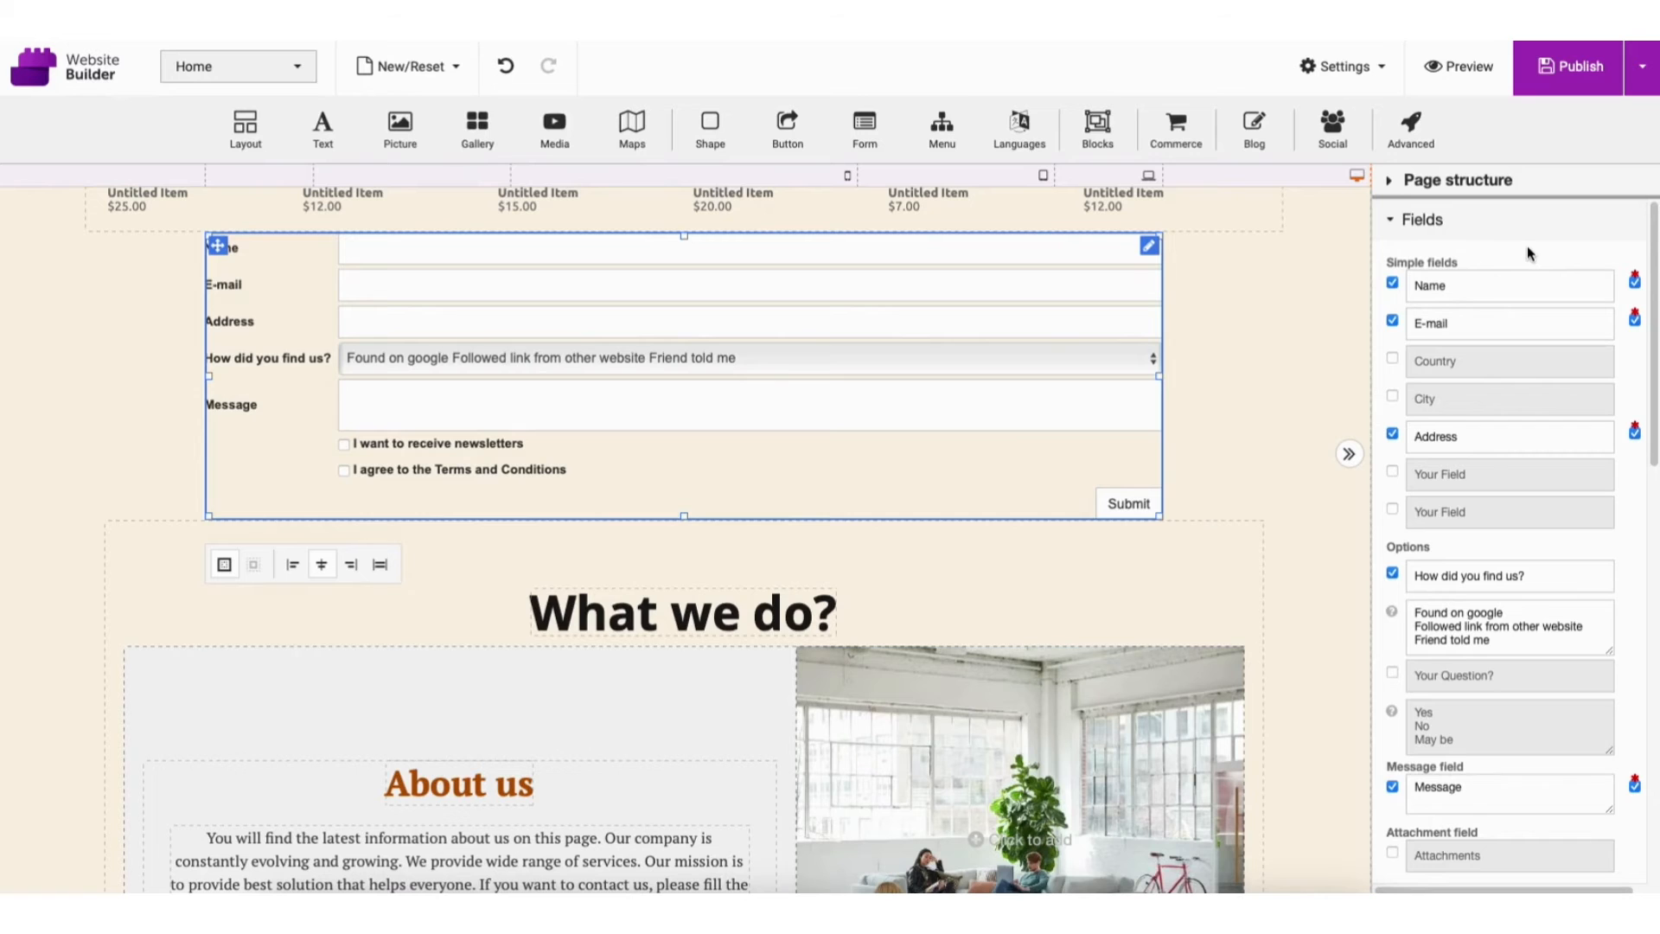
- Try disabling and re-enabling the contact form's Name and E-mail fields
{"action": "left_click", "coordinate": [1392, 283]}
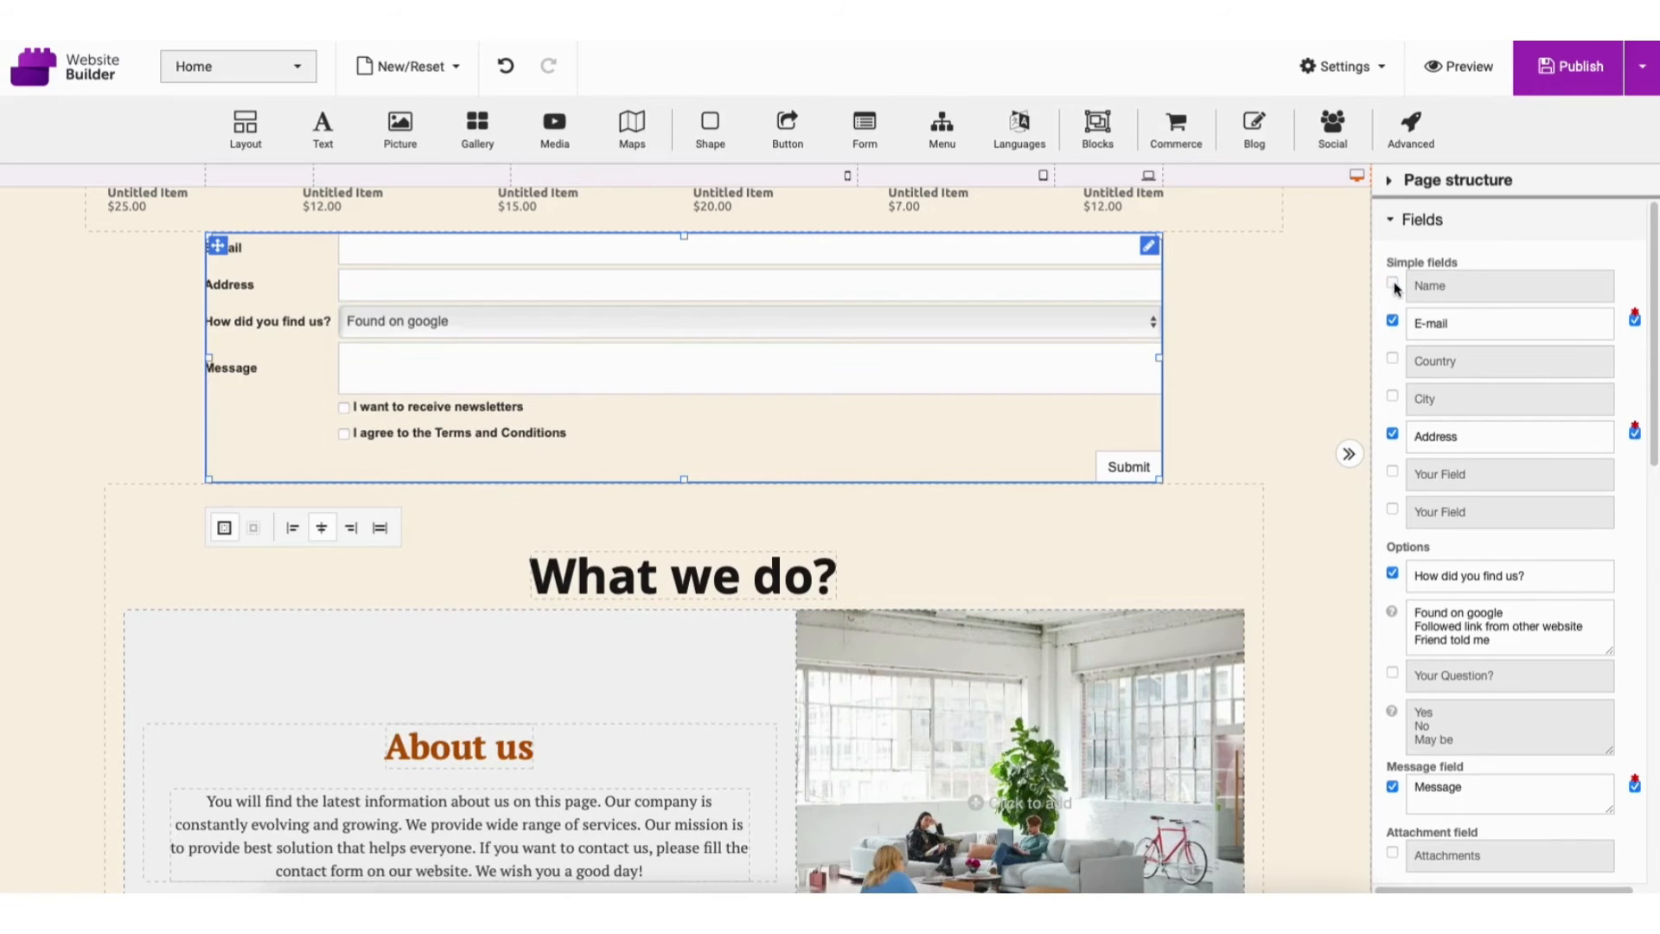
{"action": "left_click", "coordinate": [1392, 282]}
{"action": "left_click", "coordinate": [1391, 320]}
{"action": "left_click", "coordinate": [1392, 321]}
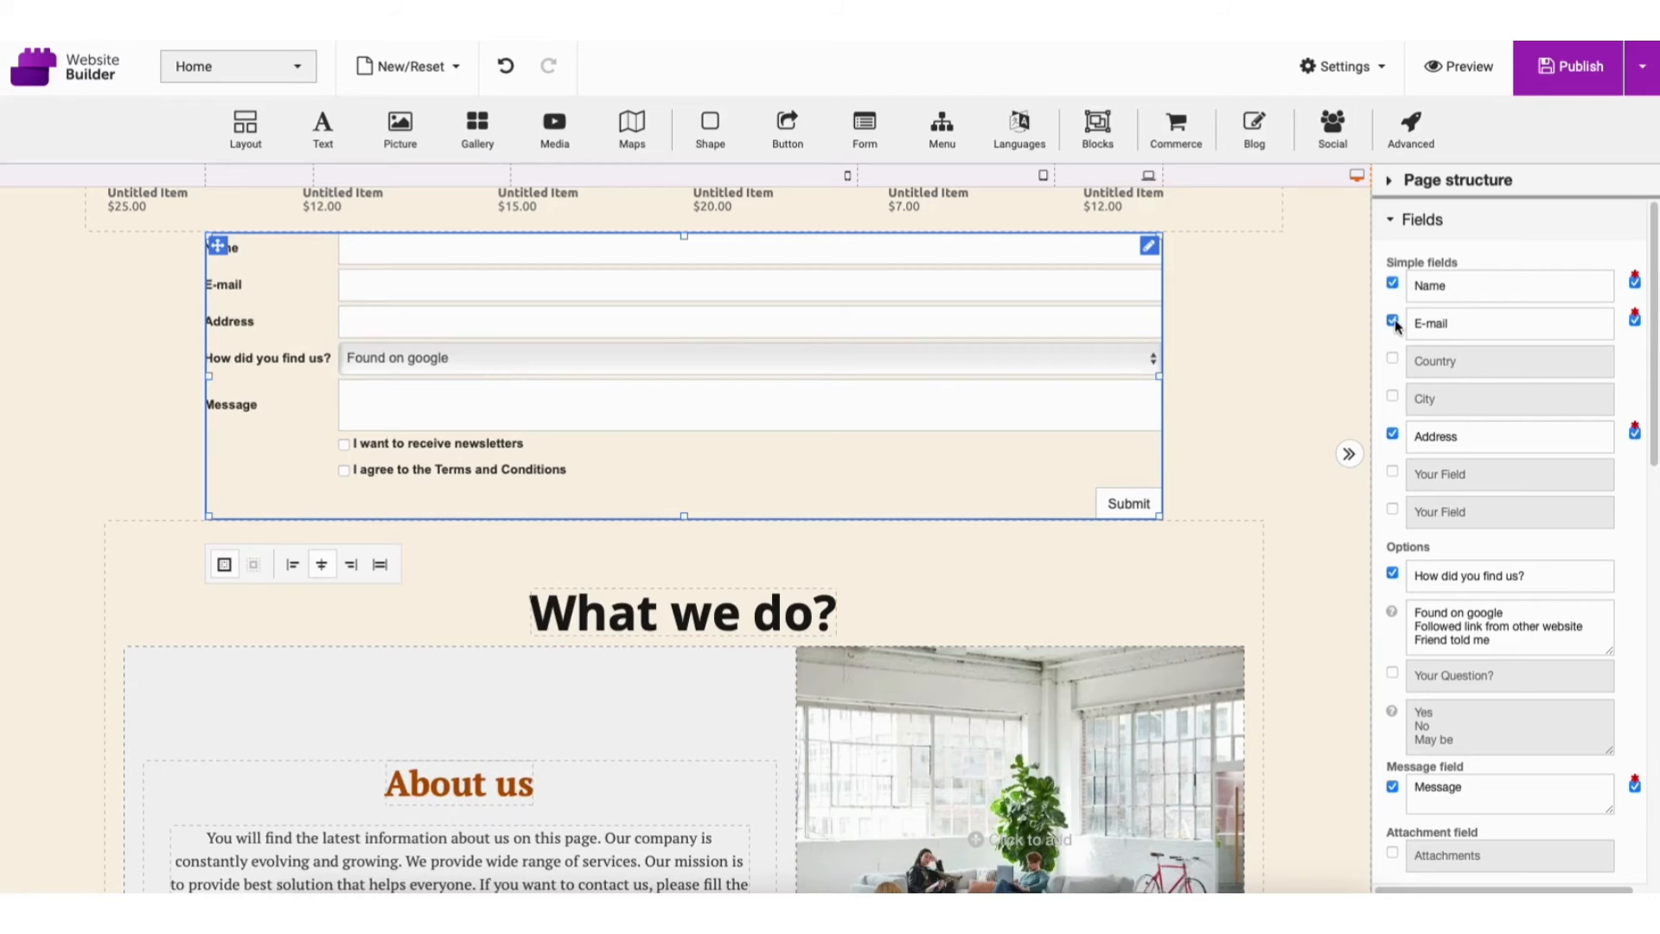
- Rename the form's Name field to "First Name" and try switching the required setting of First Name and E-mail off and on
{"action": "double_click", "coordinate": [1456, 287]}
{"action": "type", "text": "First Name"}
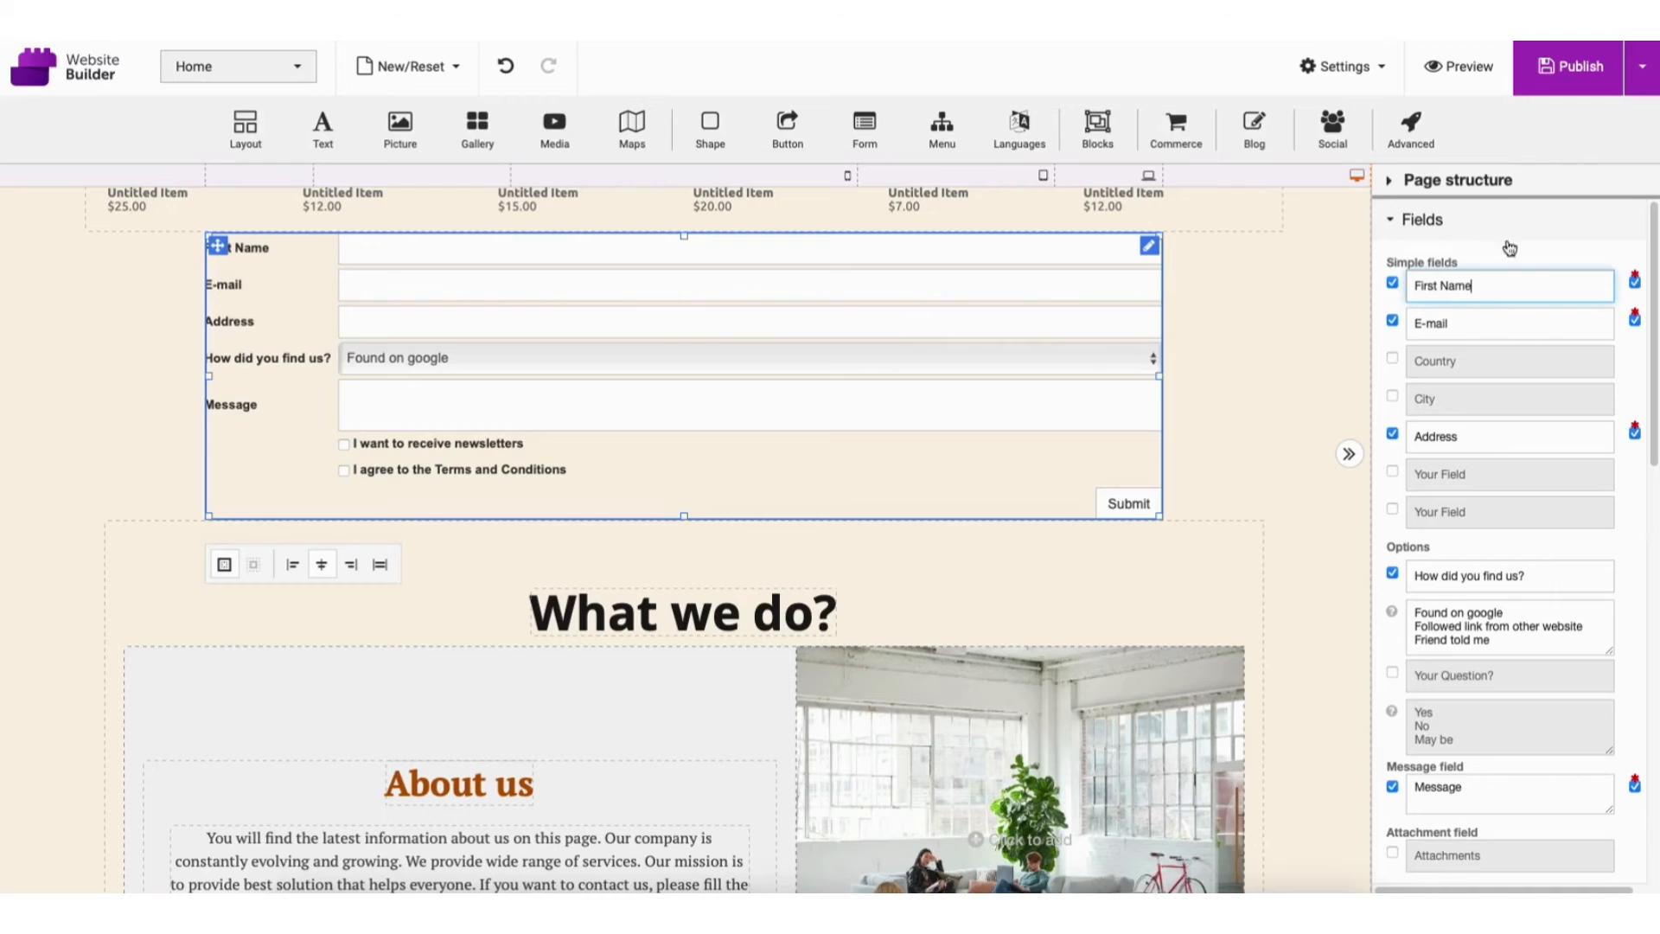
{"action": "left_click", "coordinate": [1634, 283]}
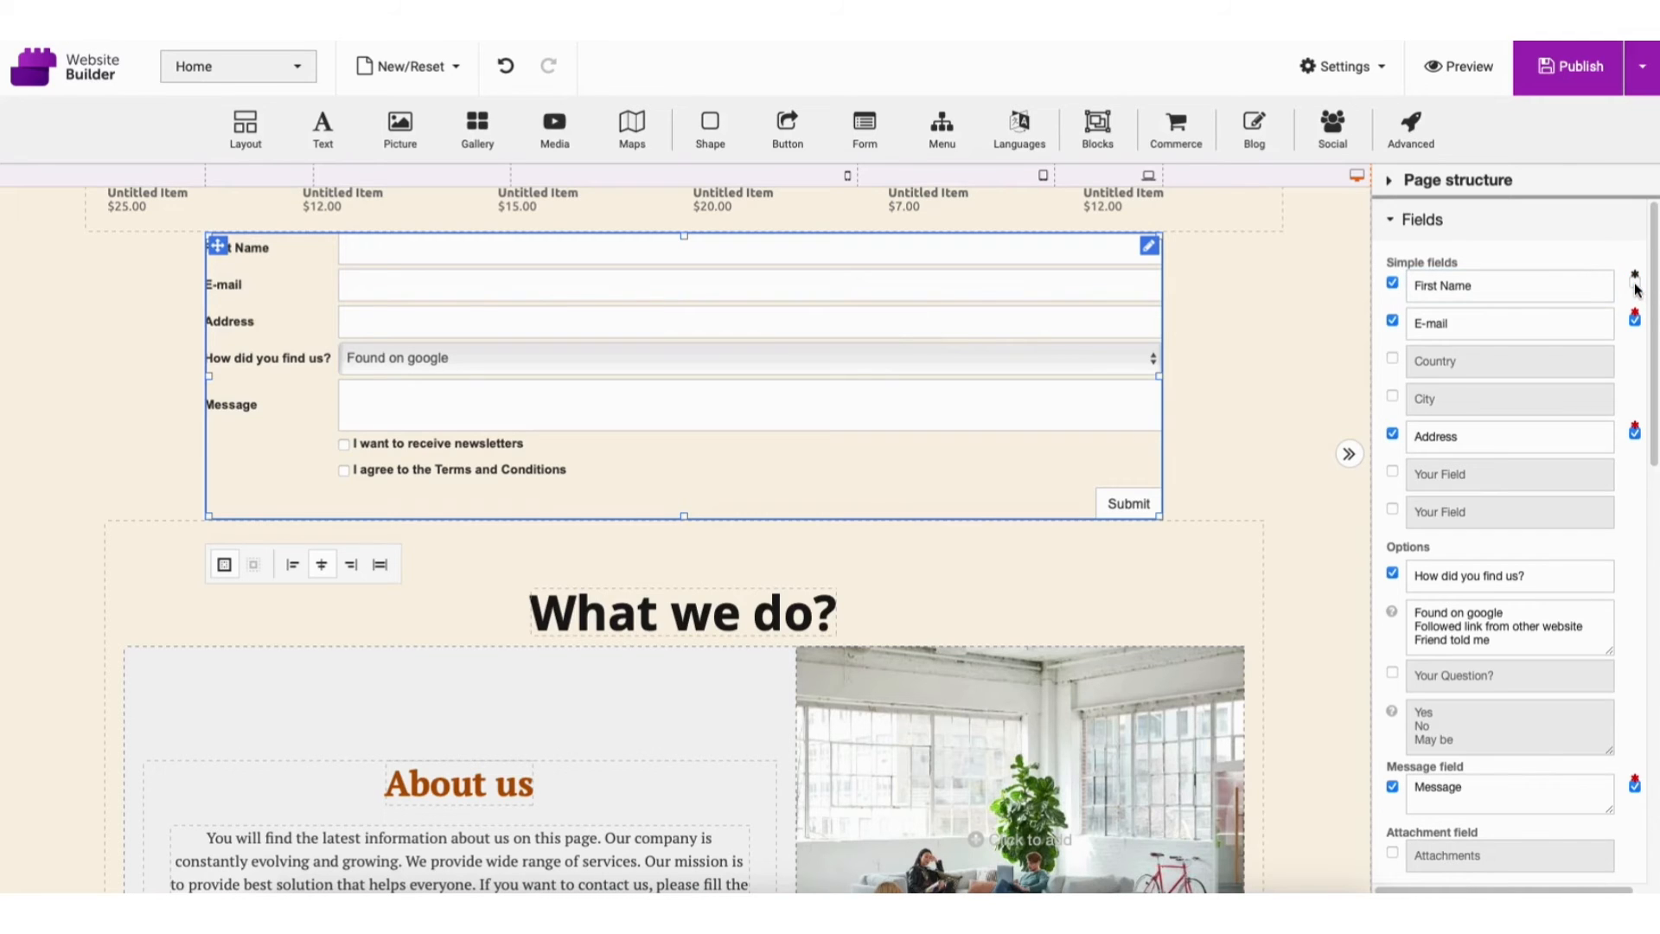
{"action": "left_click", "coordinate": [1635, 321]}
{"action": "left_click", "coordinate": [1635, 321]}
{"action": "left_click", "coordinate": [1635, 283]}
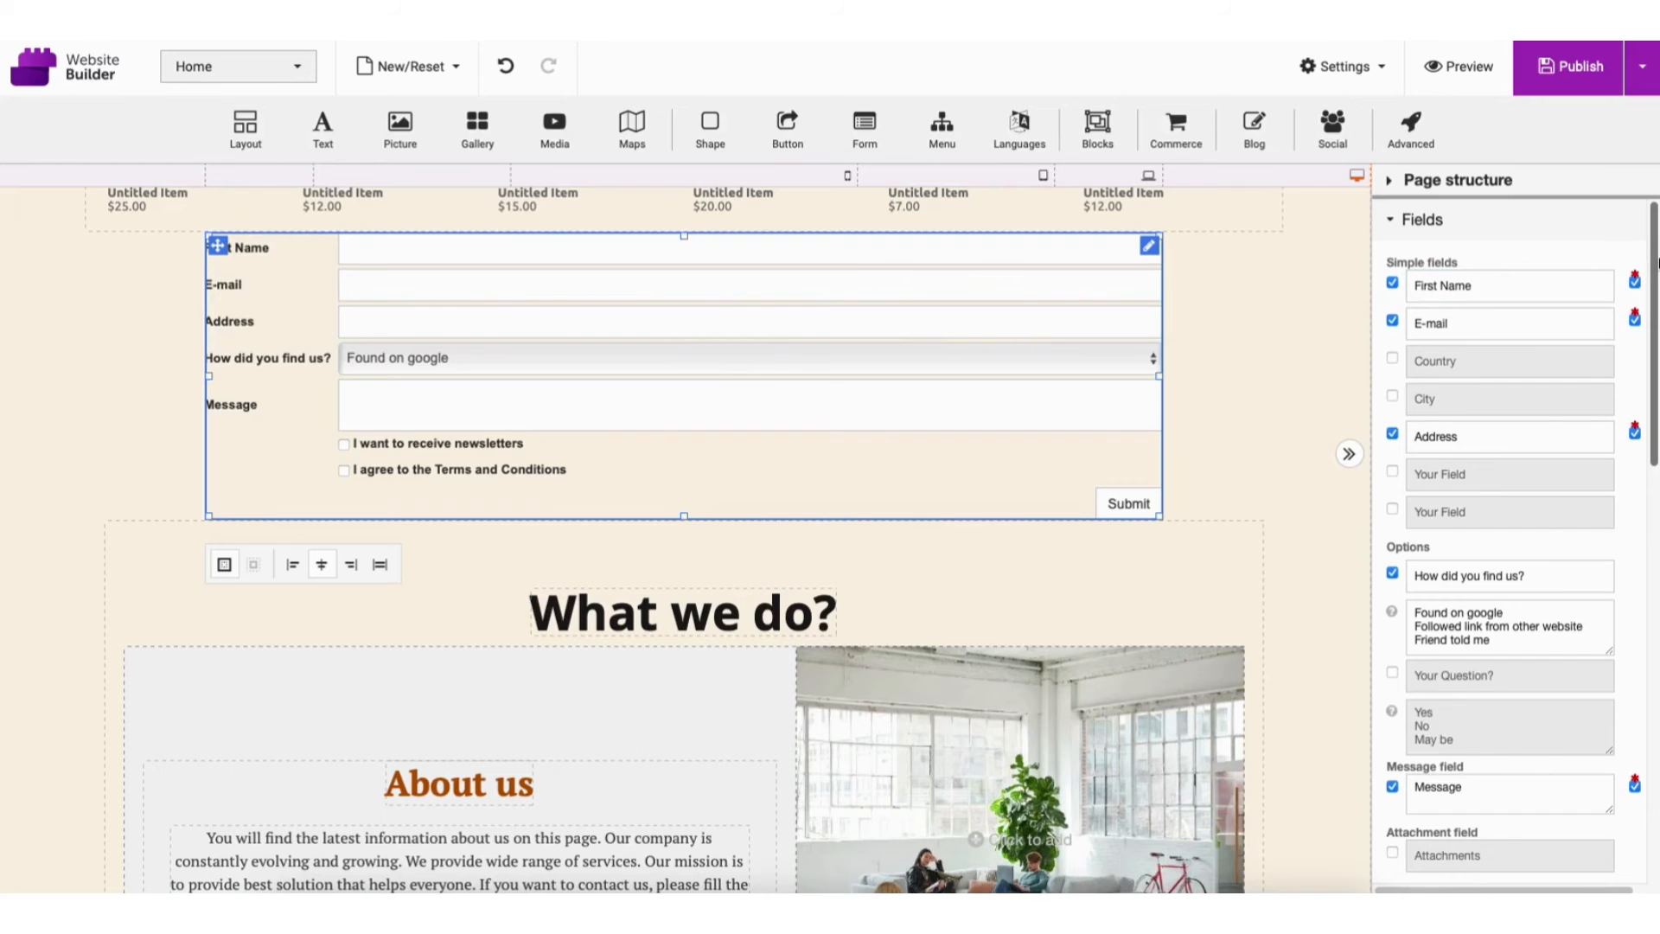
- Look through the form's remaining fields and try enabling the Attachments field, then disable it again
{"action": "scroll", "coordinate": [1535, 304], "scroll_direction": "down", "scroll_amount": 3}
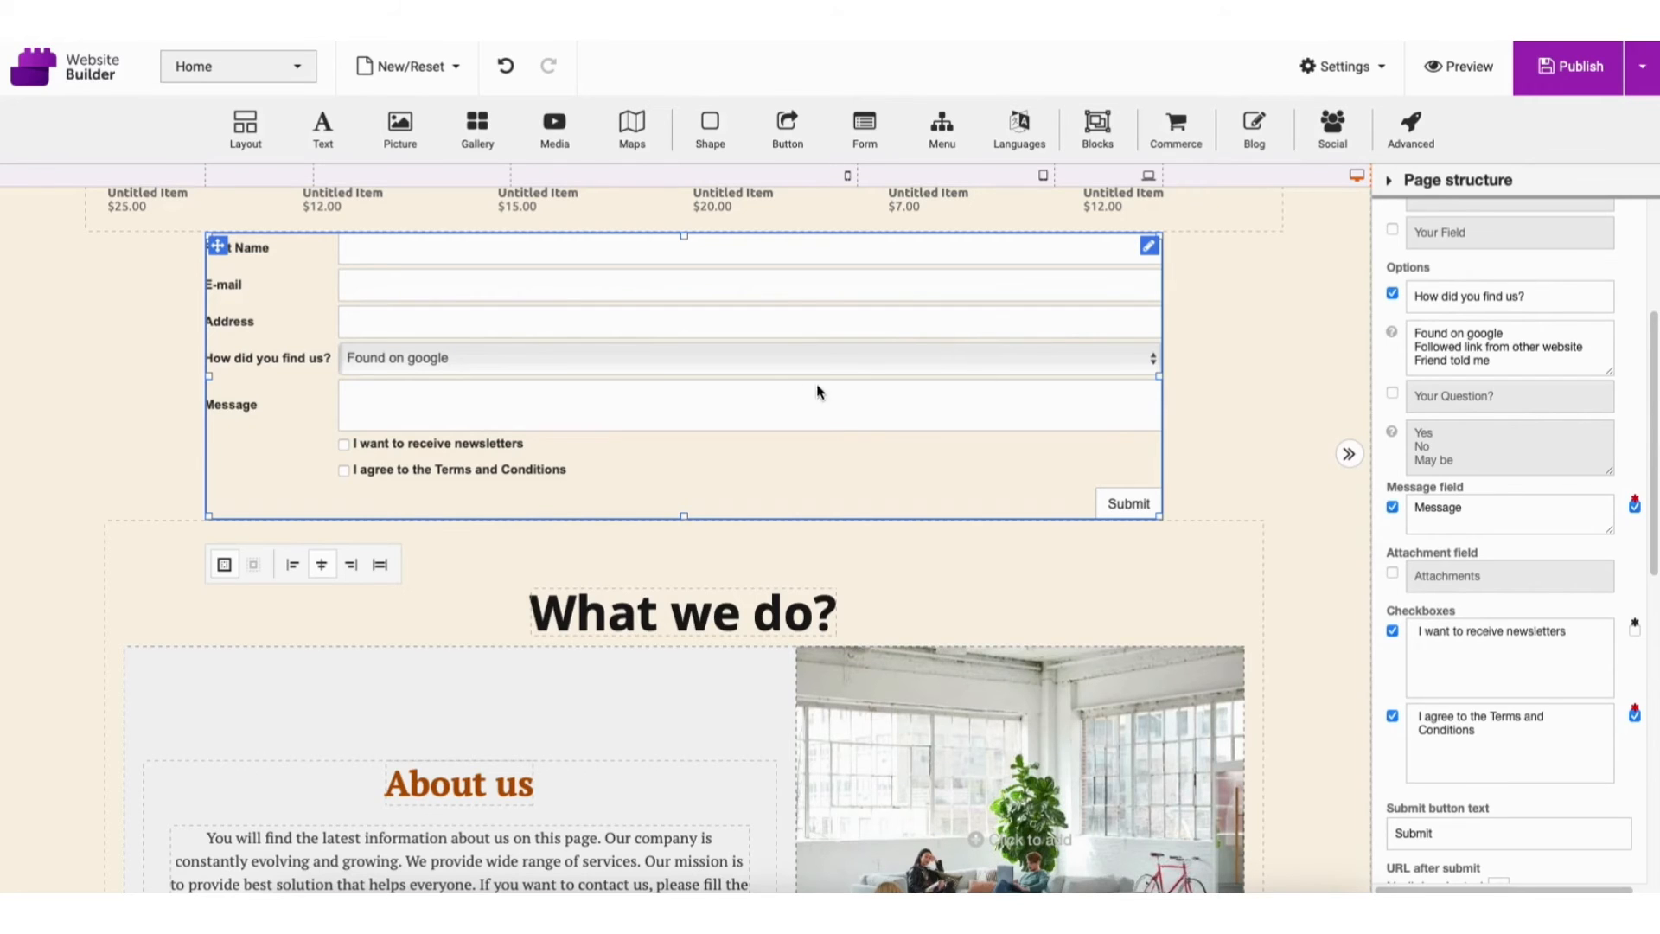
{"action": "left_click", "coordinate": [785, 372]}
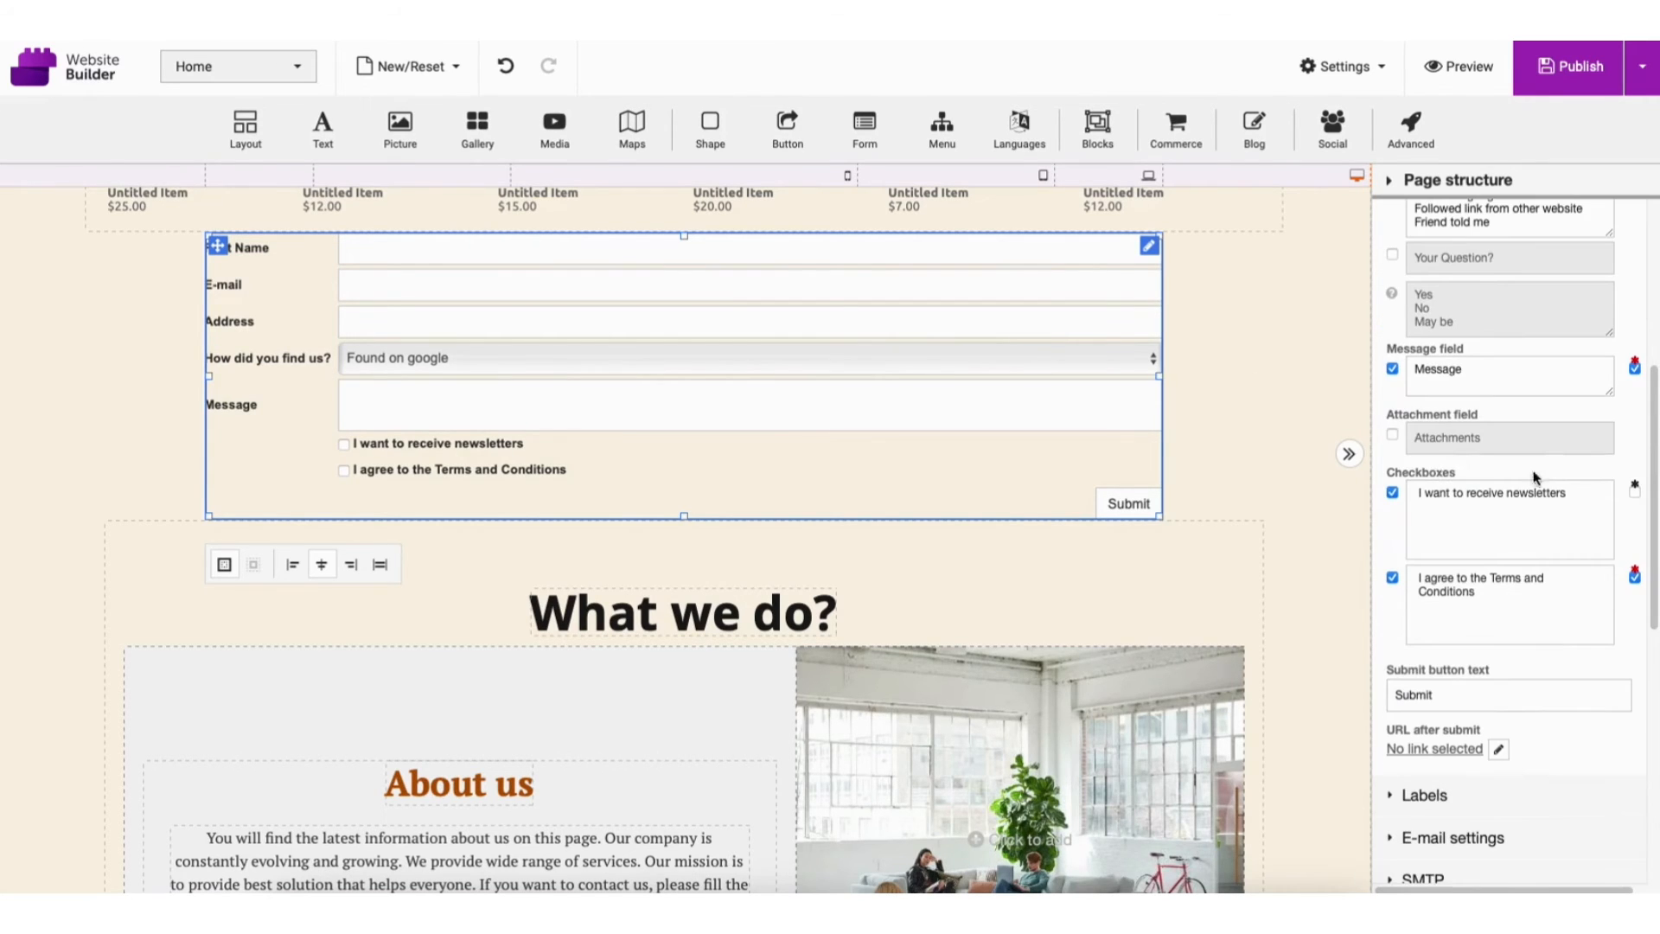
{"action": "left_click", "coordinate": [1392, 435]}
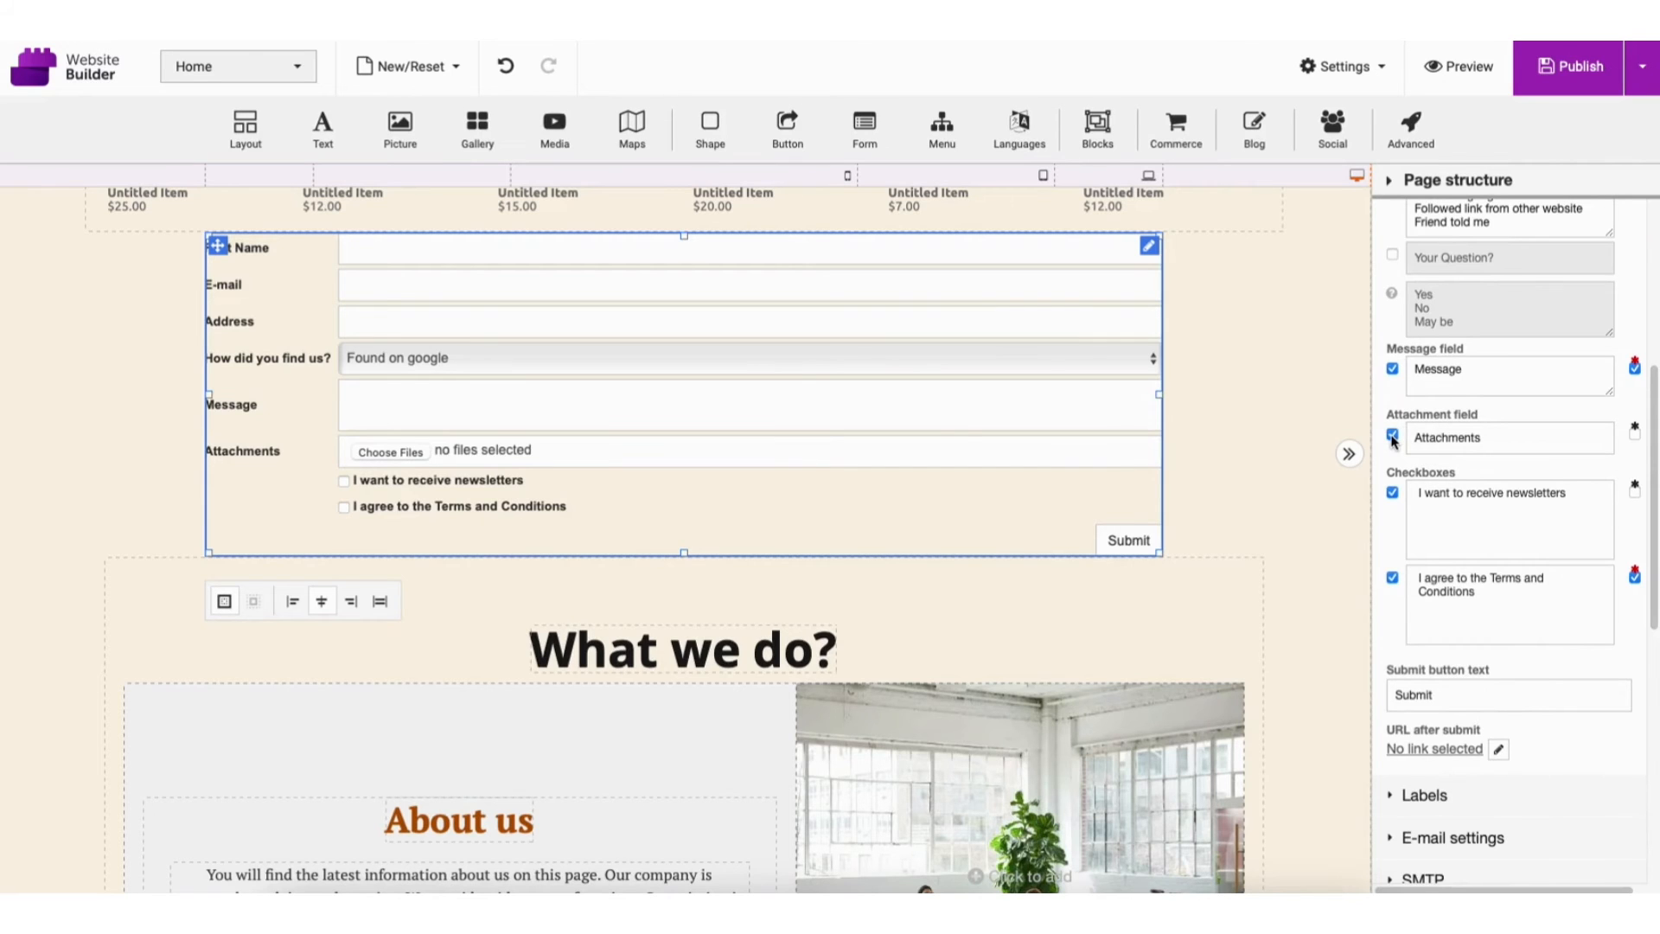
{"action": "left_click", "coordinate": [1391, 436]}
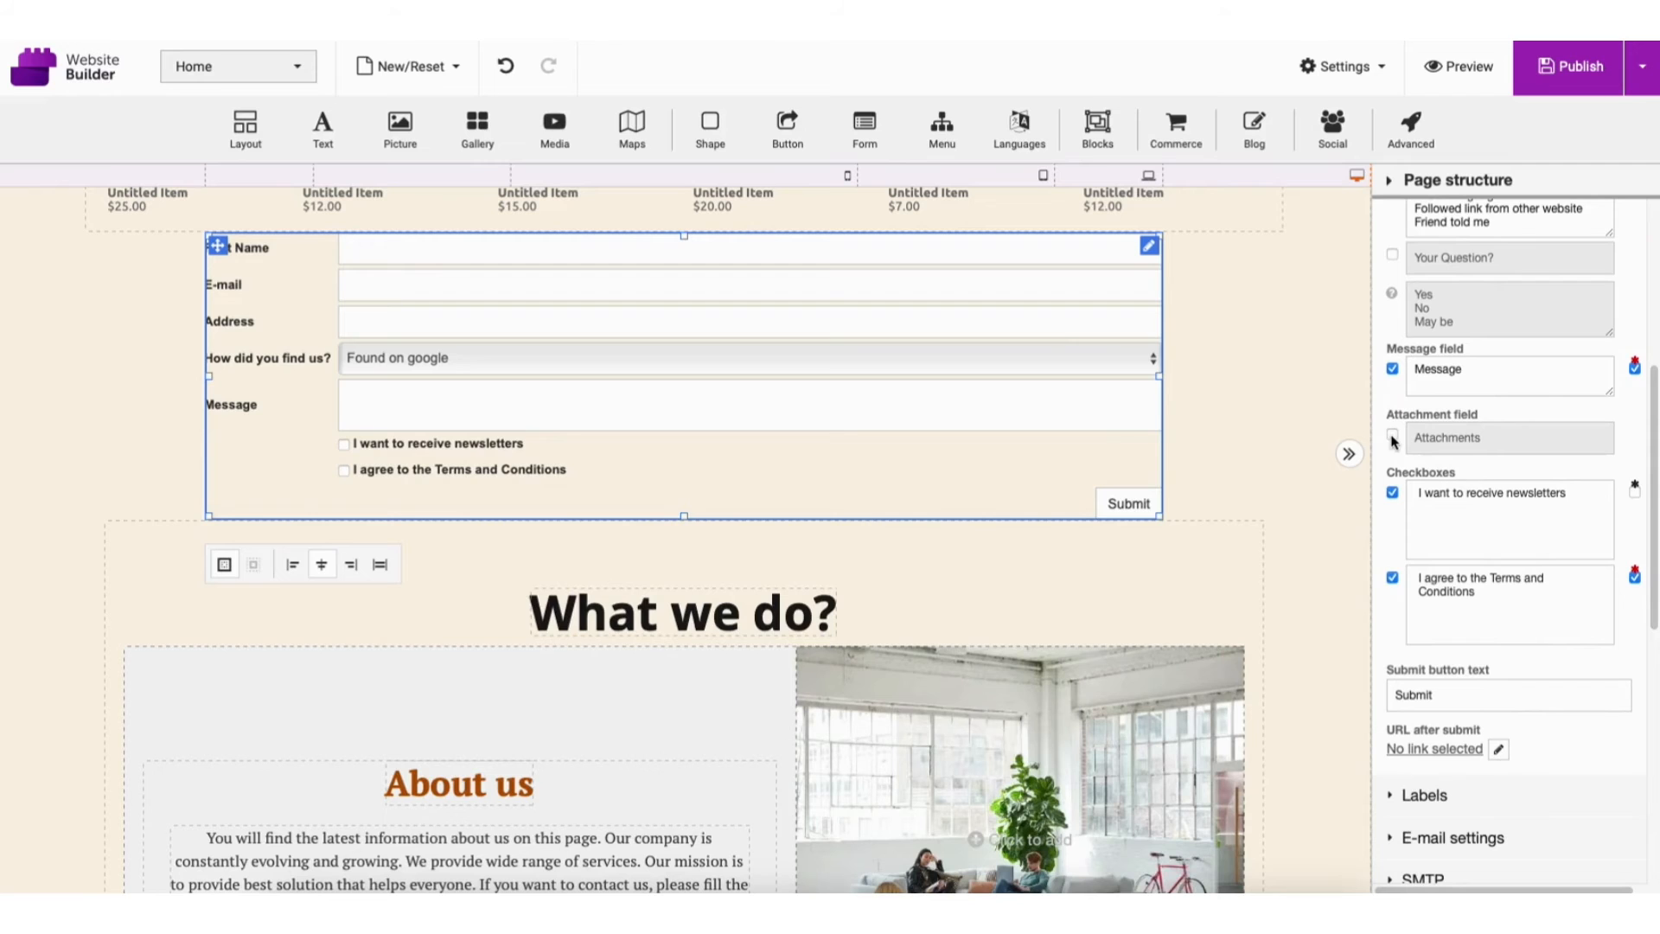
- Change the form's submit button text to "Contact"
{"action": "left_click_drag", "start_coordinate": [1655, 465], "coordinate": [1656, 466]}
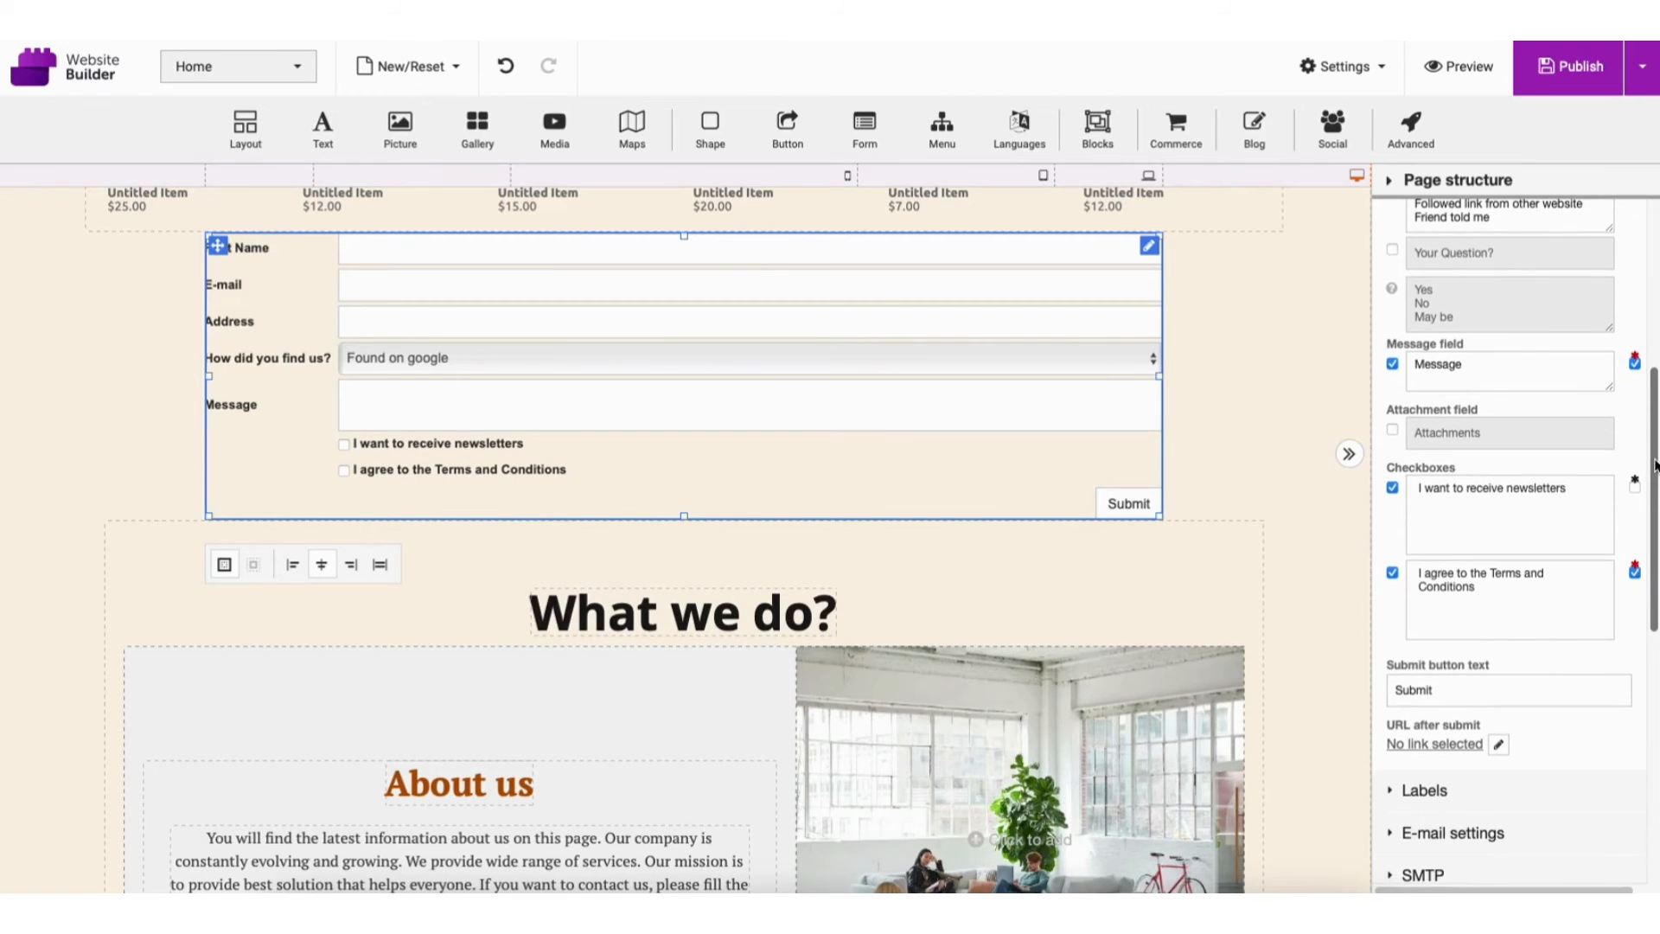
{"action": "scroll", "coordinate": [1455, 483], "scroll_direction": "down", "scroll_amount": 5}
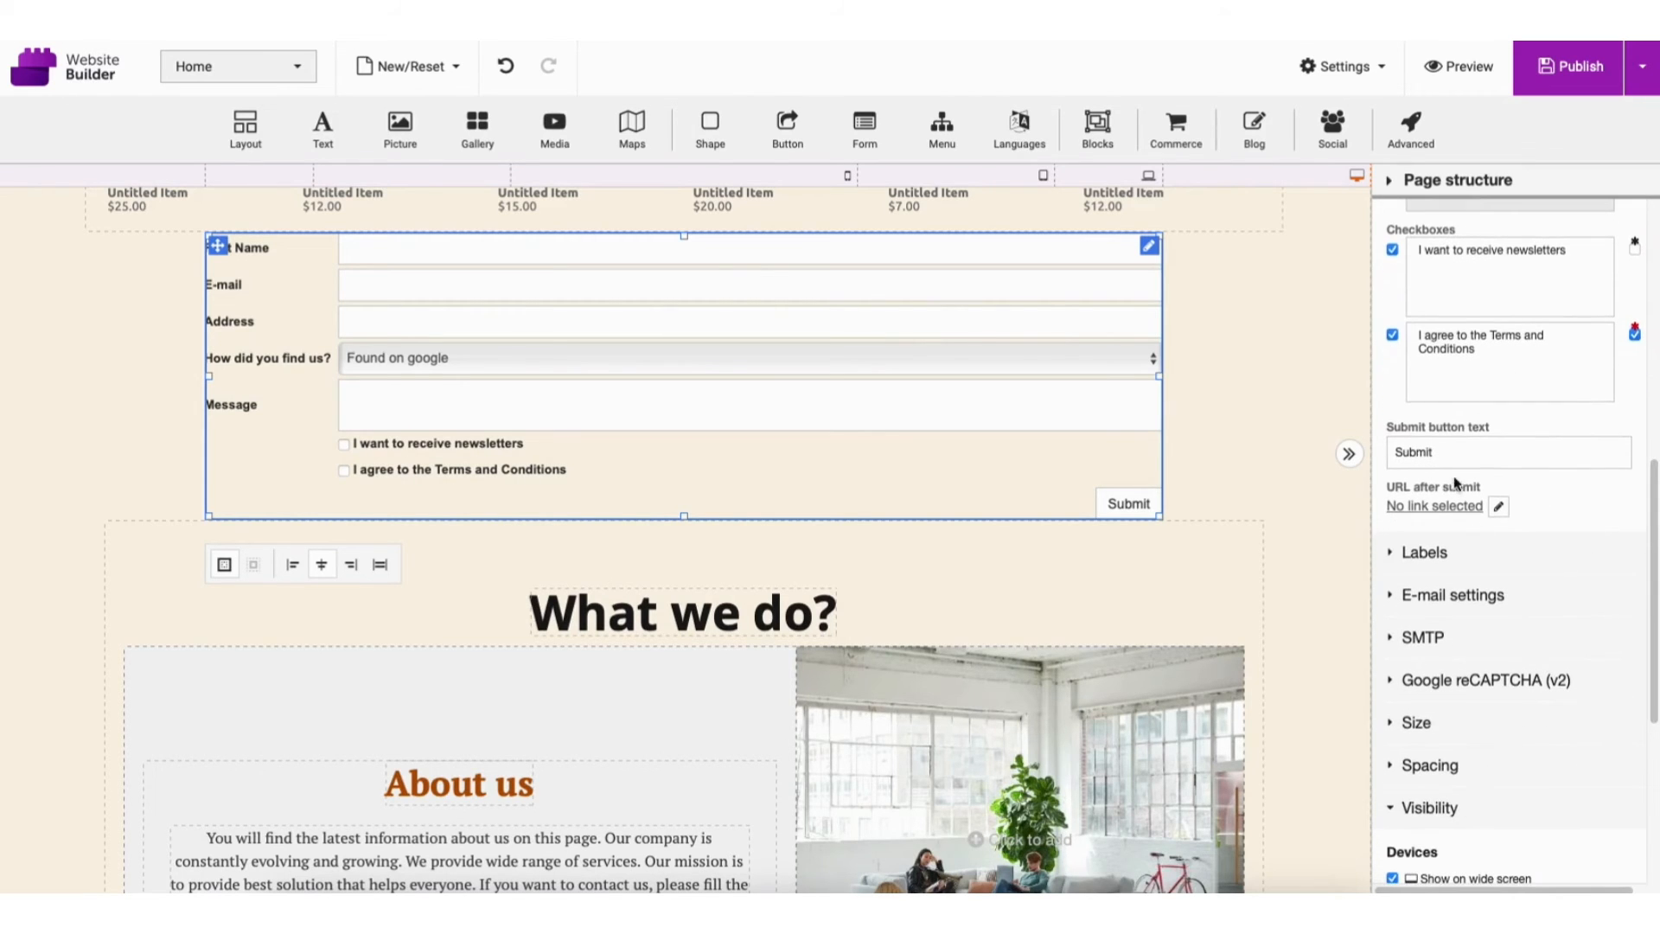
{"action": "left_click_drag", "start_coordinate": [1451, 449], "coordinate": [1390, 451]}
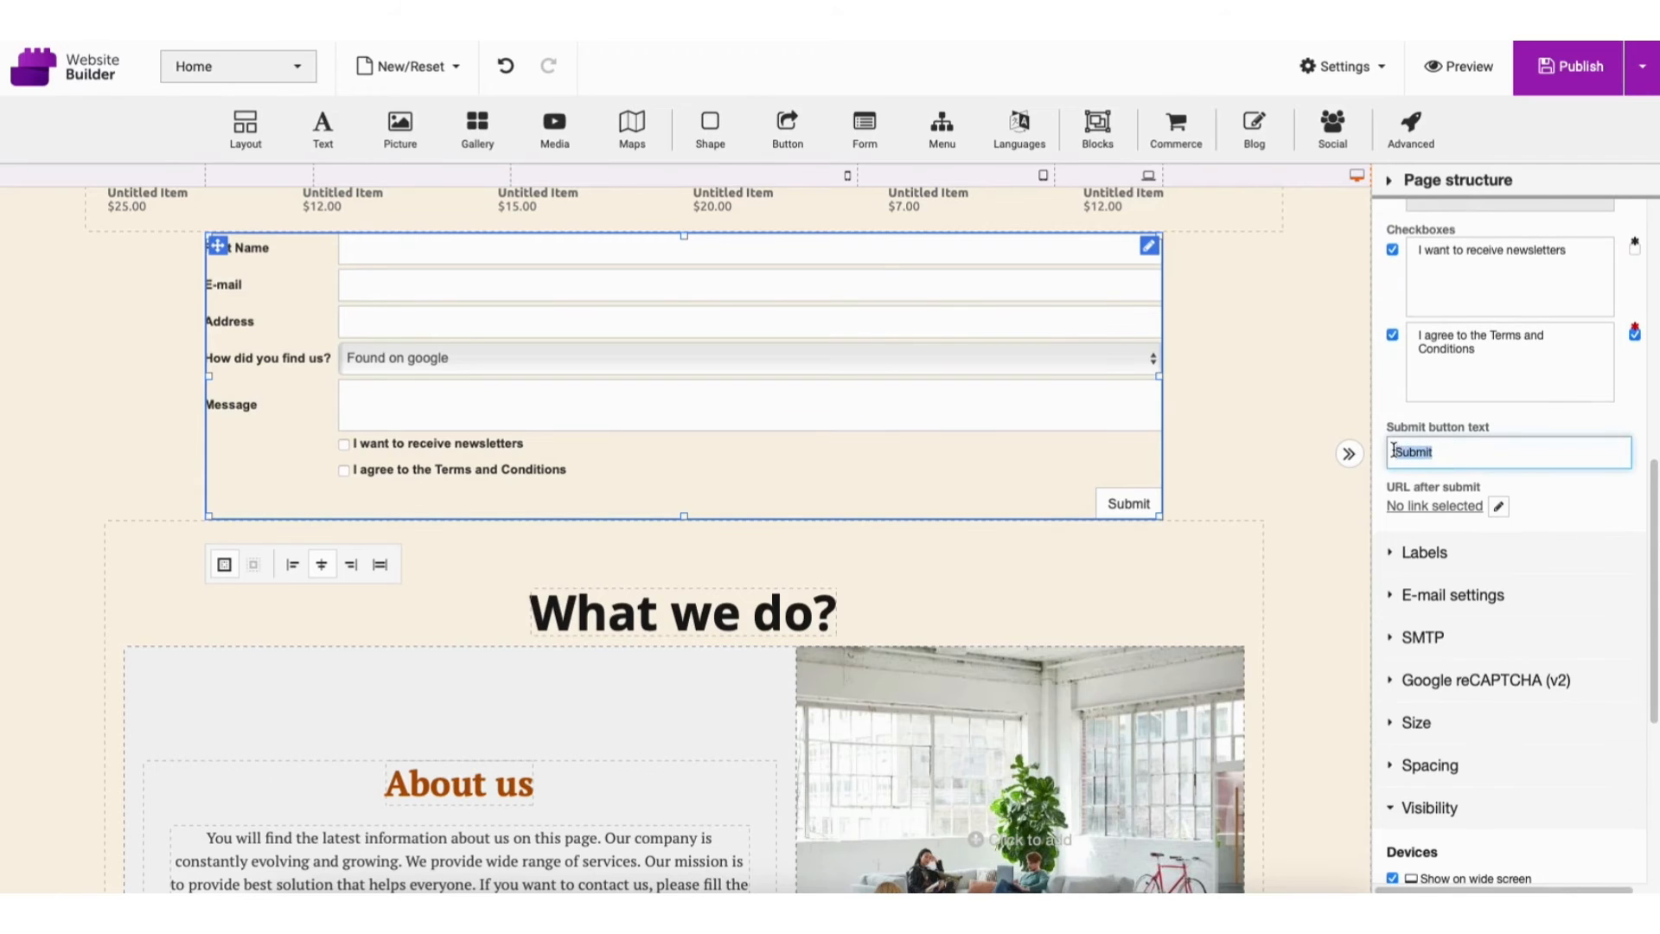
{"action": "type", "text": "Contact"}
- Examine the link options for the form's URL after submit, close them without applying, and open the E-mail settings
{"action": "scroll", "coordinate": [1436, 452], "scroll_direction": "down", "scroll_amount": 1}
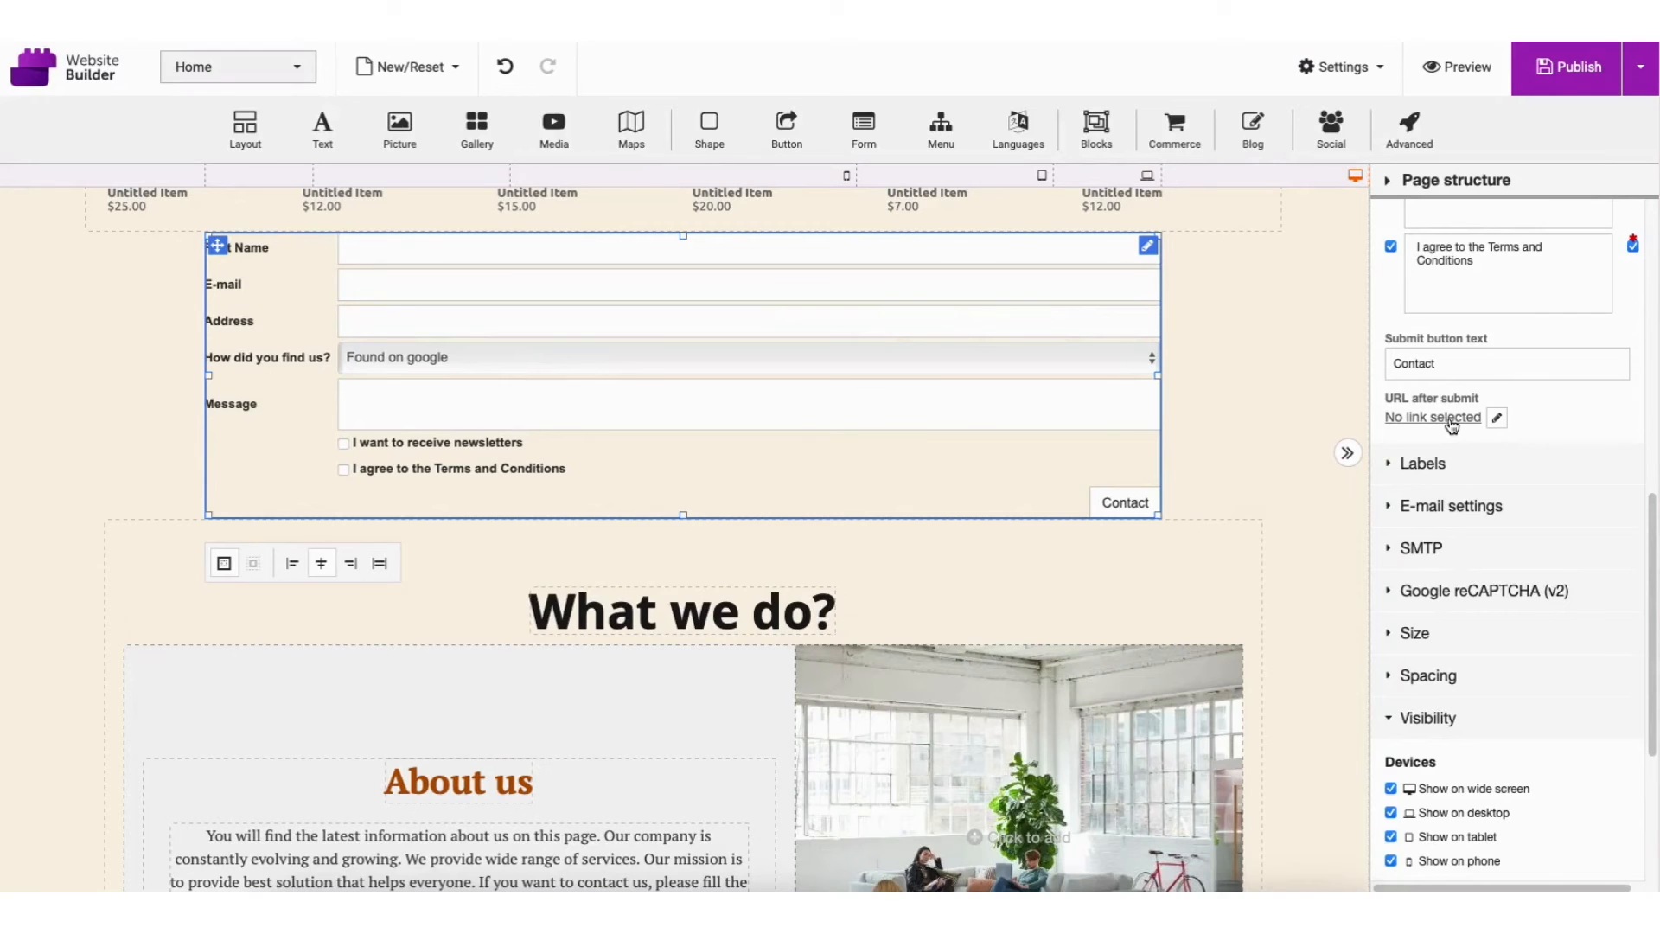
{"action": "left_click", "coordinate": [1496, 417]}
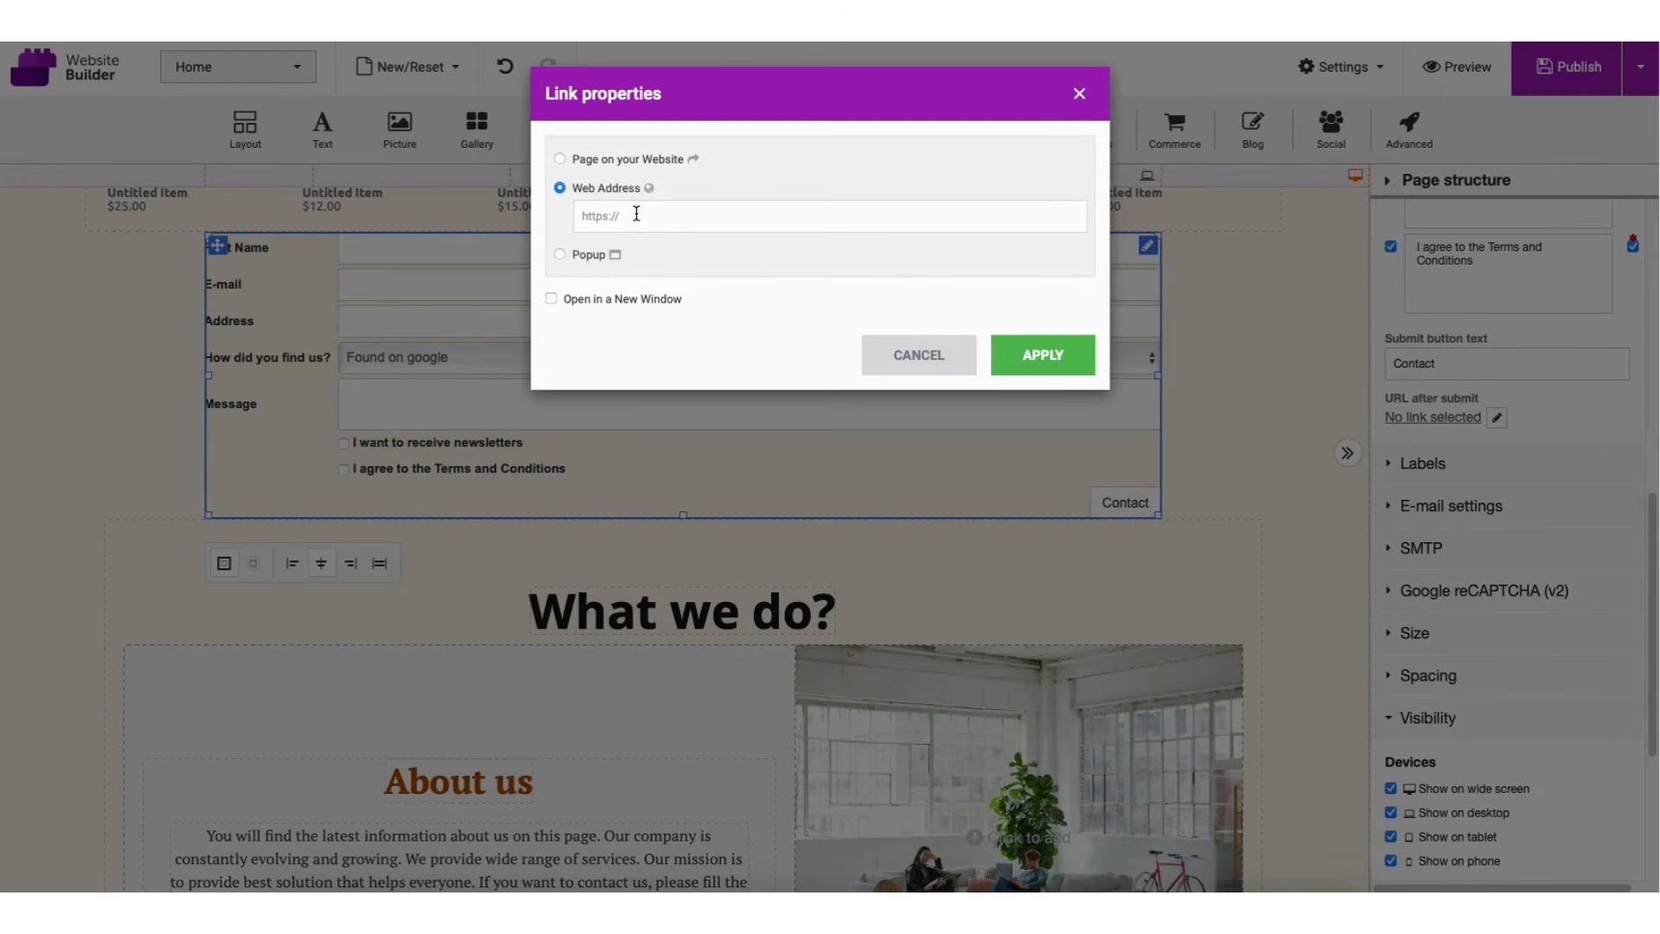
{"action": "left_click", "coordinate": [1079, 95]}
{"action": "scroll", "coordinate": [1470, 433], "scroll_direction": "down", "scroll_amount": 2}
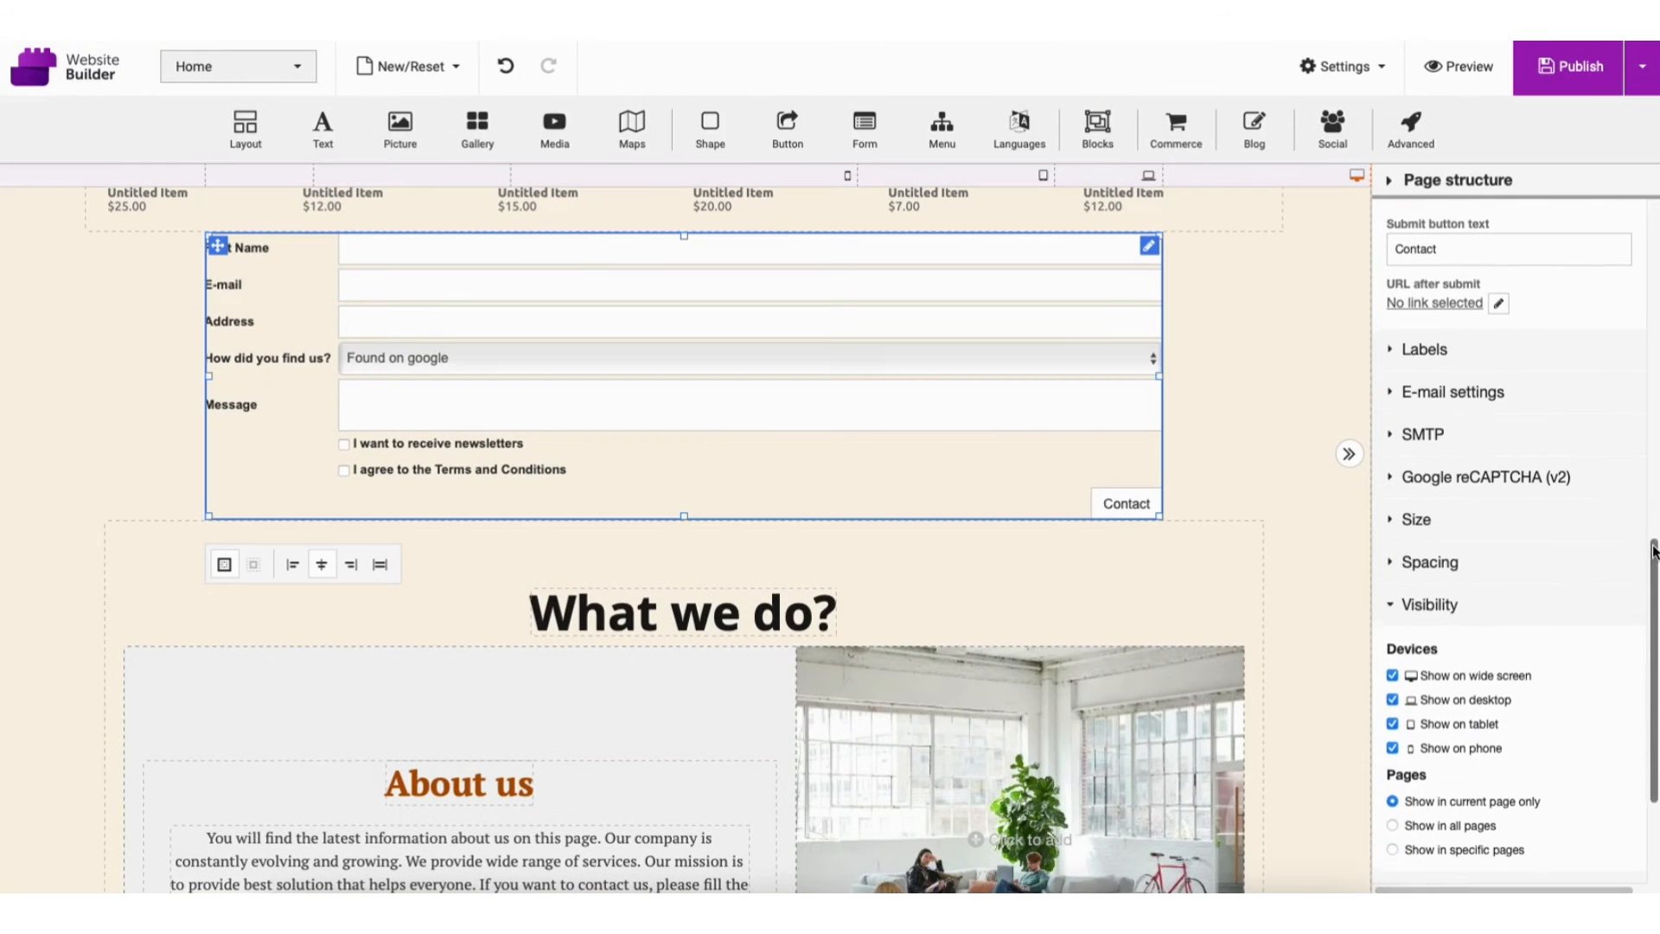
{"action": "left_click", "coordinate": [1441, 389]}
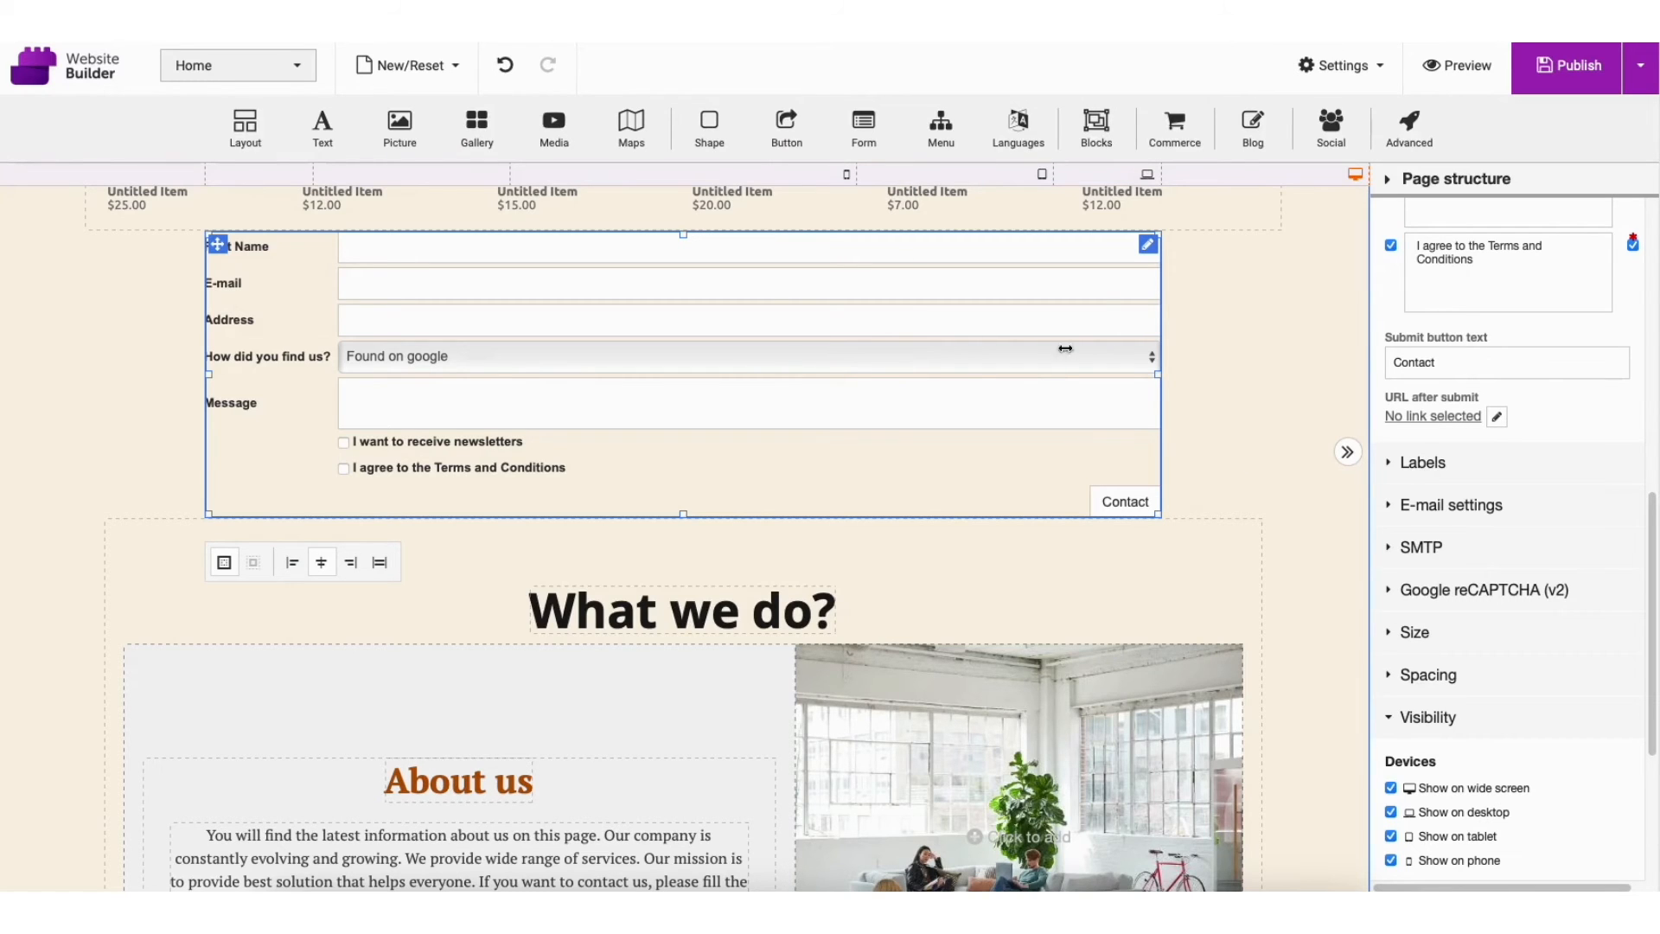
- Add the default Google Maps road map between the contact form and the "What we do?" section
{"action": "left_click_drag", "start_coordinate": [631, 125], "coordinate": [619, 570]}
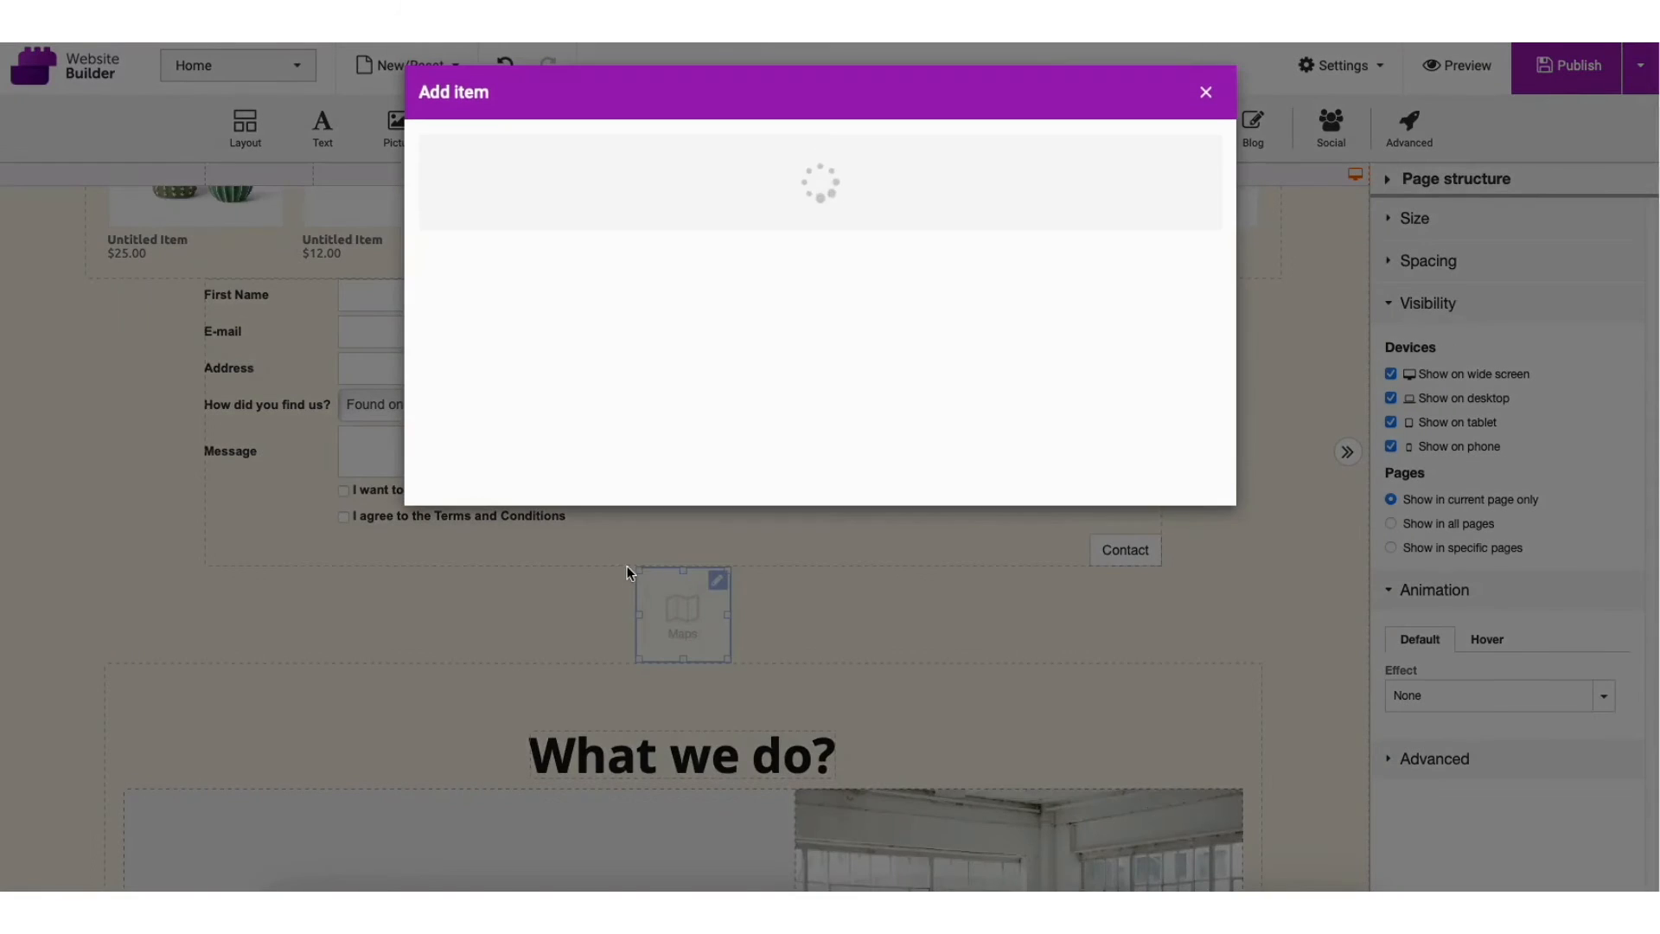
{"action": "scroll", "coordinate": [819, 467], "scroll_direction": "down", "scroll_amount": 4}
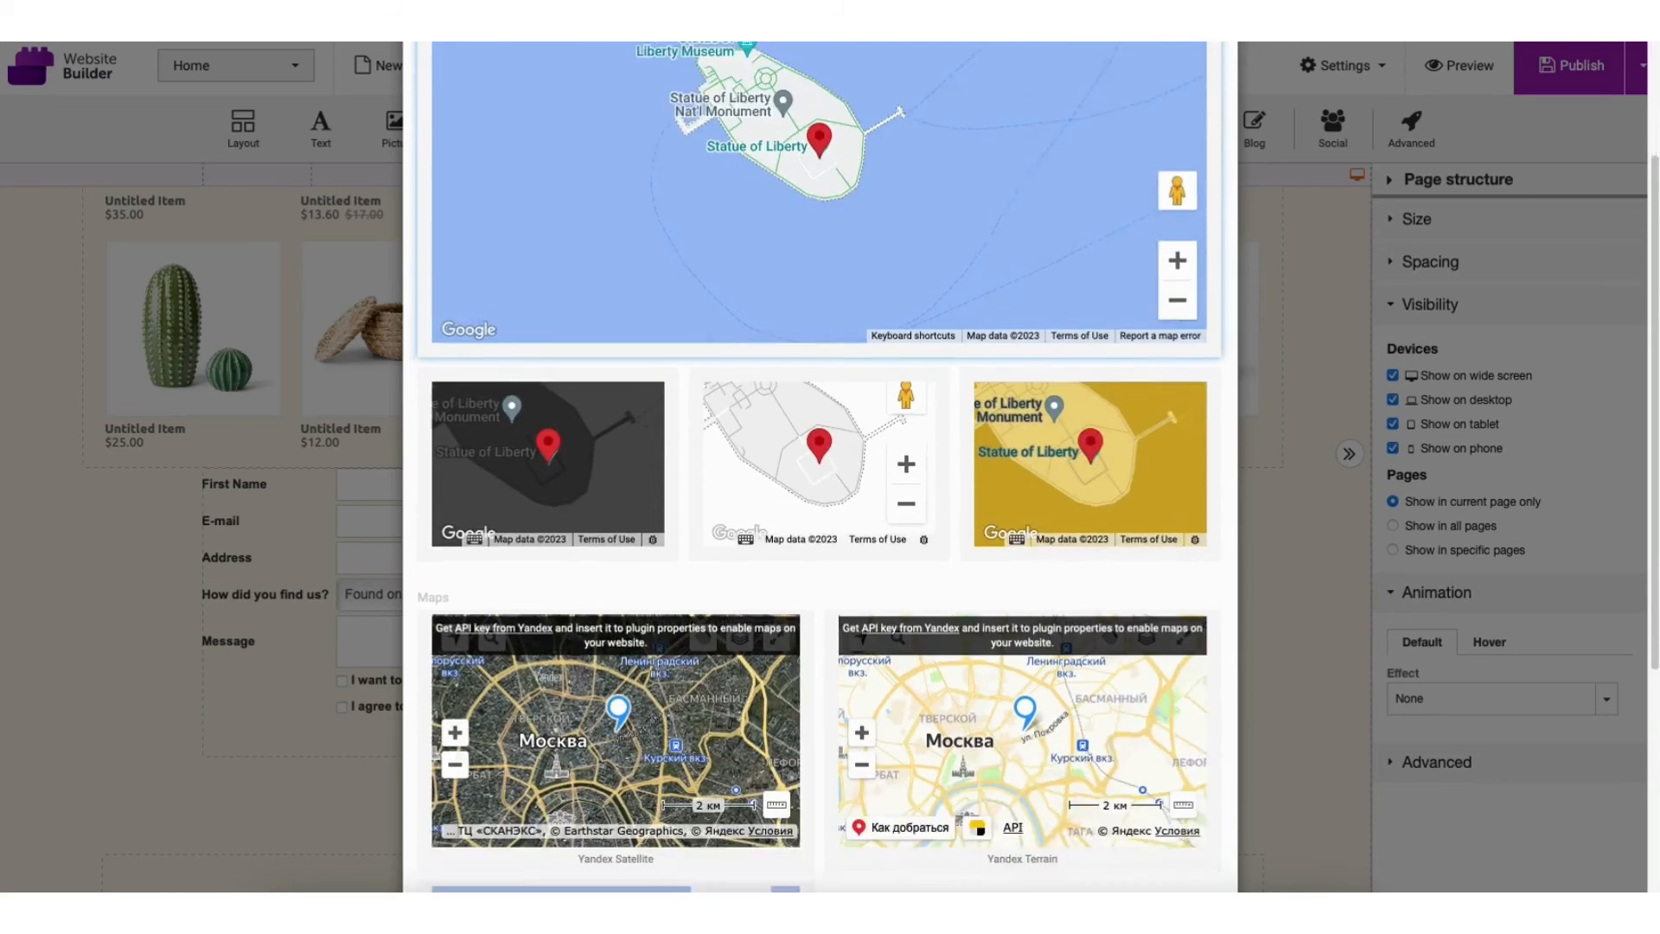
{"action": "scroll", "coordinate": [820, 467], "scroll_direction": "up", "scroll_amount": 6}
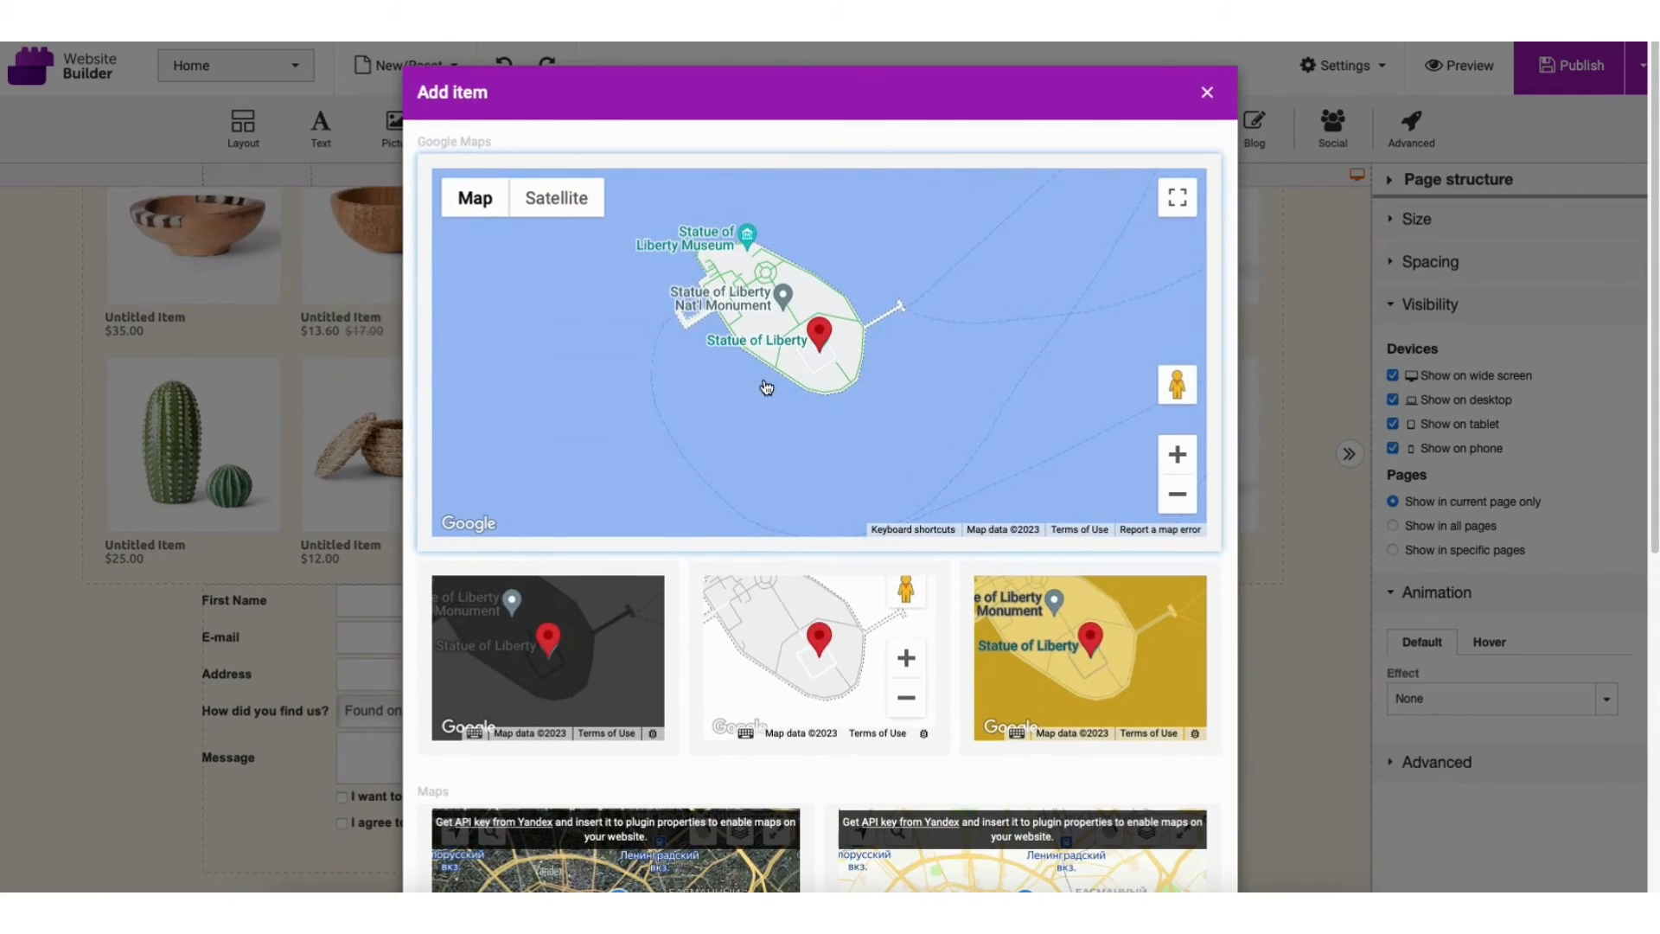
{"action": "left_click", "coordinate": [767, 381]}
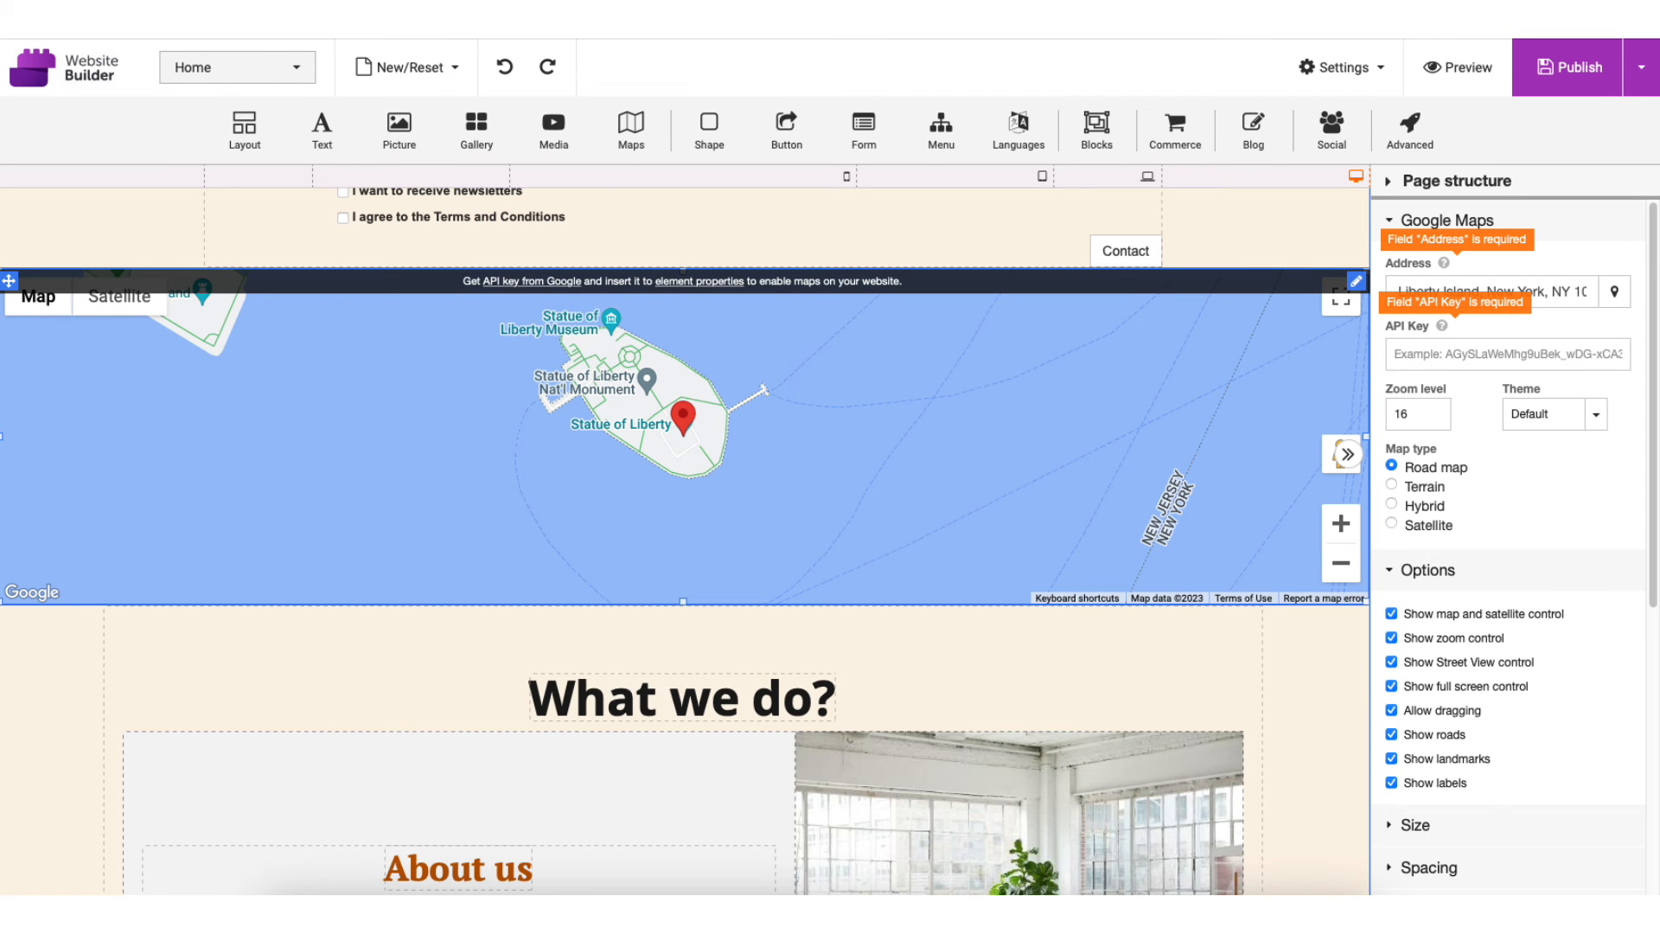
- Set the map's address to Los Angeles, CA and its zoom level to 12
{"action": "left_click", "coordinate": [1556, 285]}
{"action": "left_click_drag", "start_coordinate": [1396, 290], "coordinate": [1616, 287]}
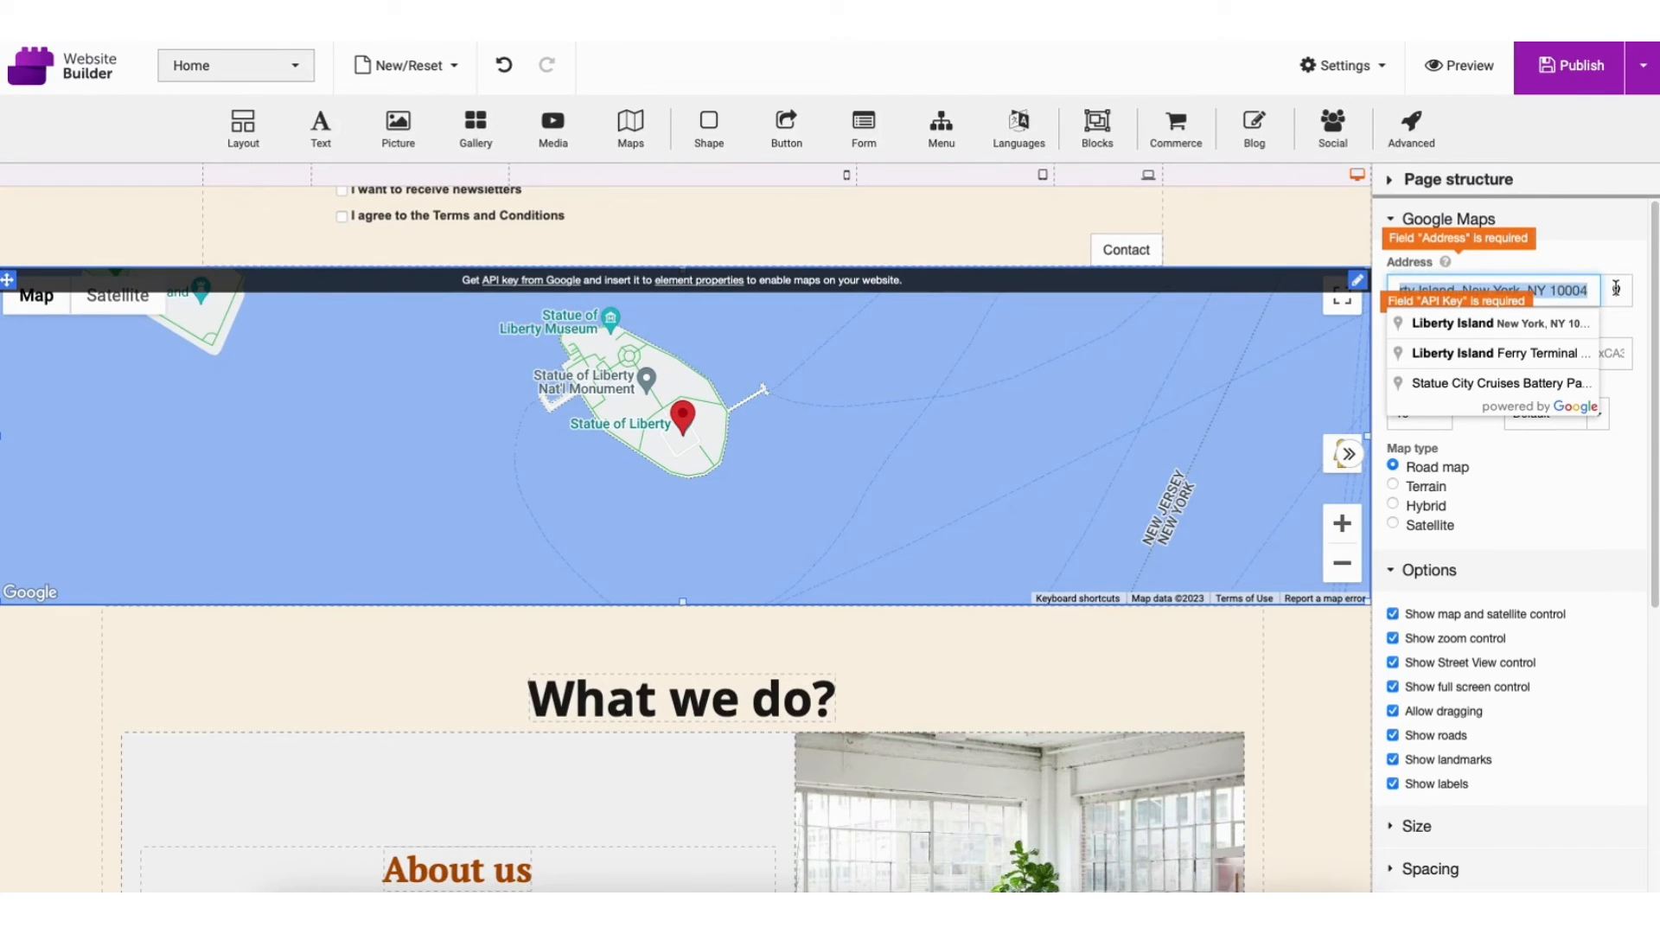
{"action": "type", "text": "los angel"}
{"action": "left_click", "coordinate": [1503, 322]}
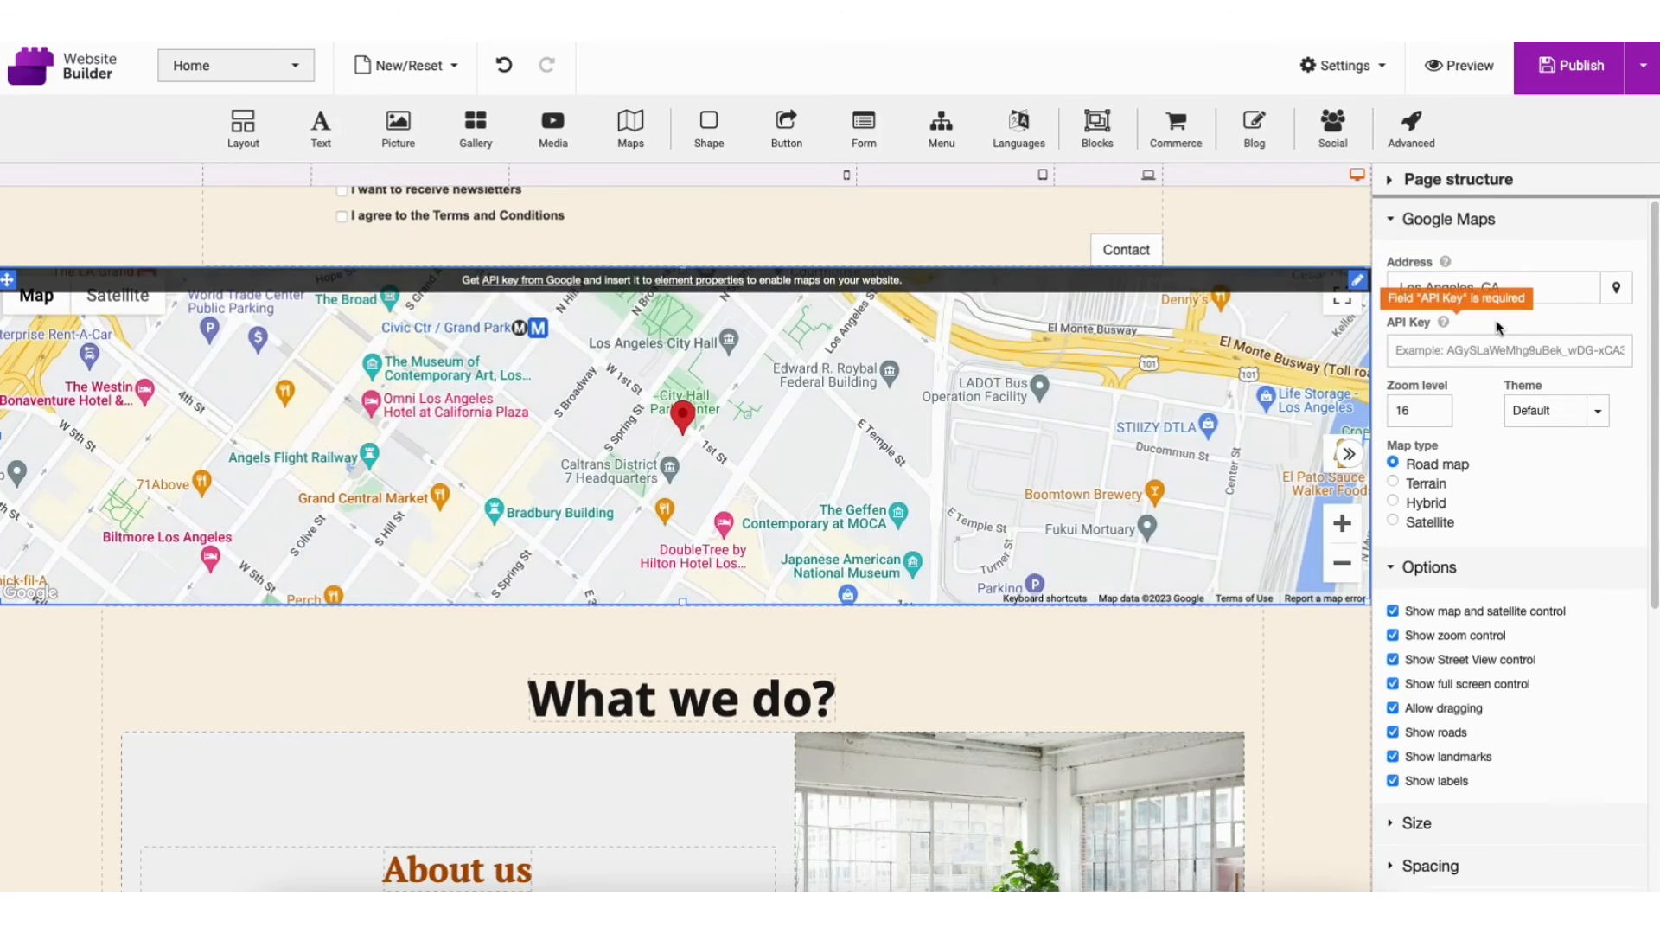
{"action": "left_click_drag", "start_coordinate": [1423, 410], "coordinate": [1394, 403]}
{"action": "type", "text": "12"}
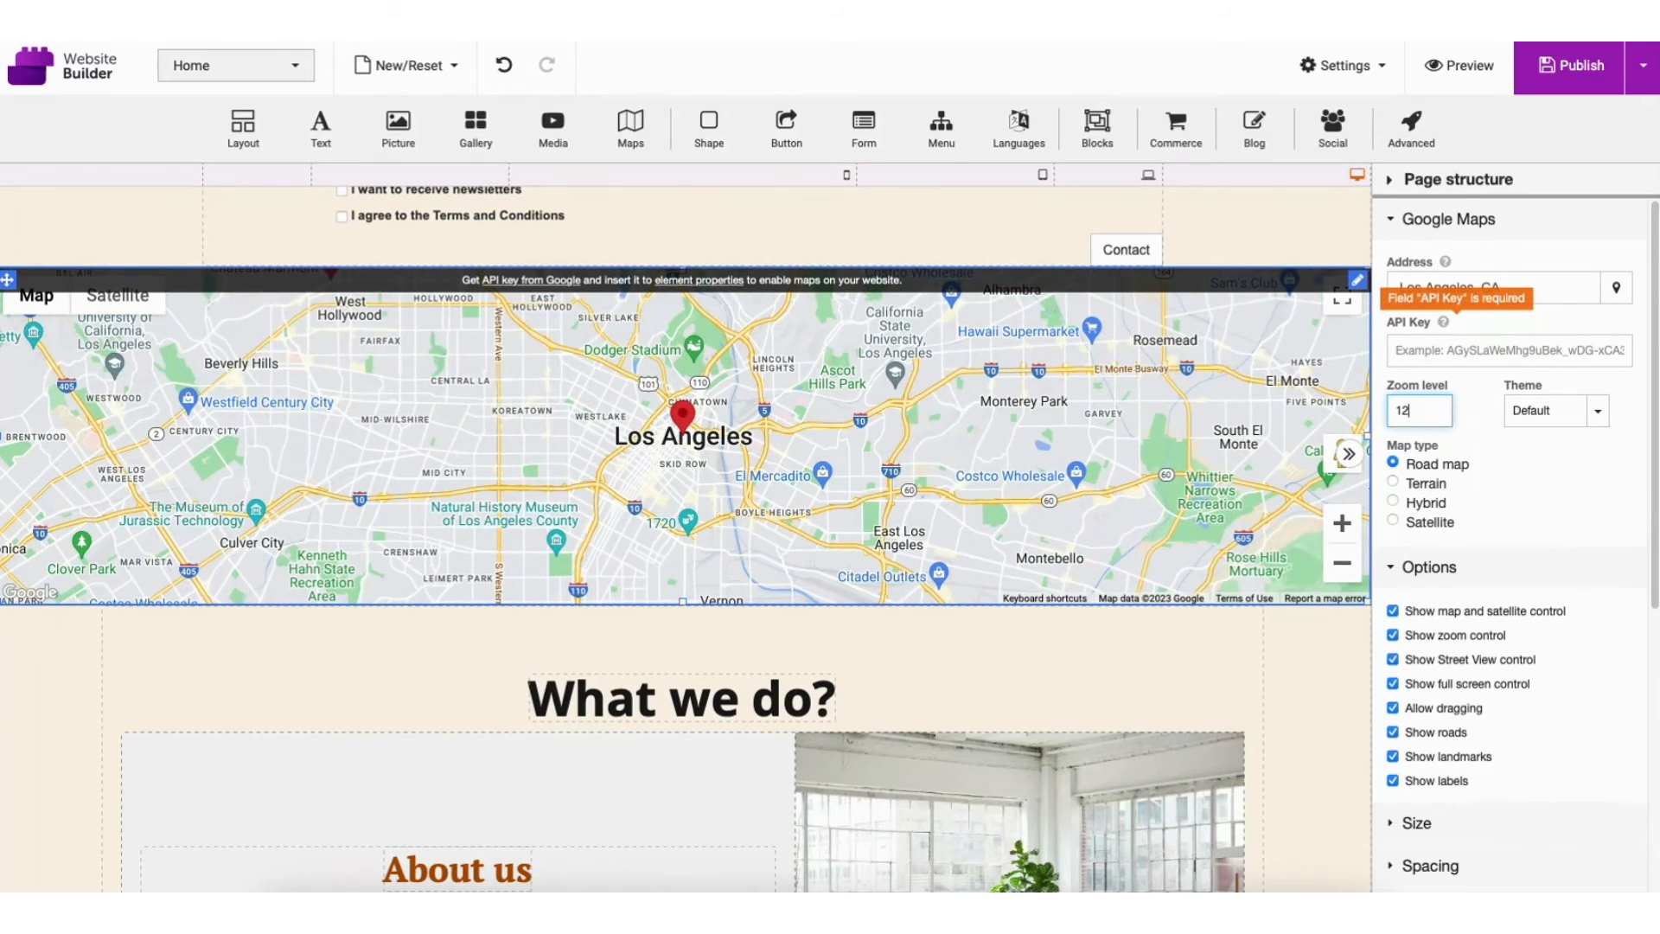
- Try the Light, Dark and Monochrome themes on the map, including a different monochrome colour, and return it to the Default theme
{"action": "left_click", "coordinate": [1545, 411]}
{"action": "left_click", "coordinate": [1546, 472]}
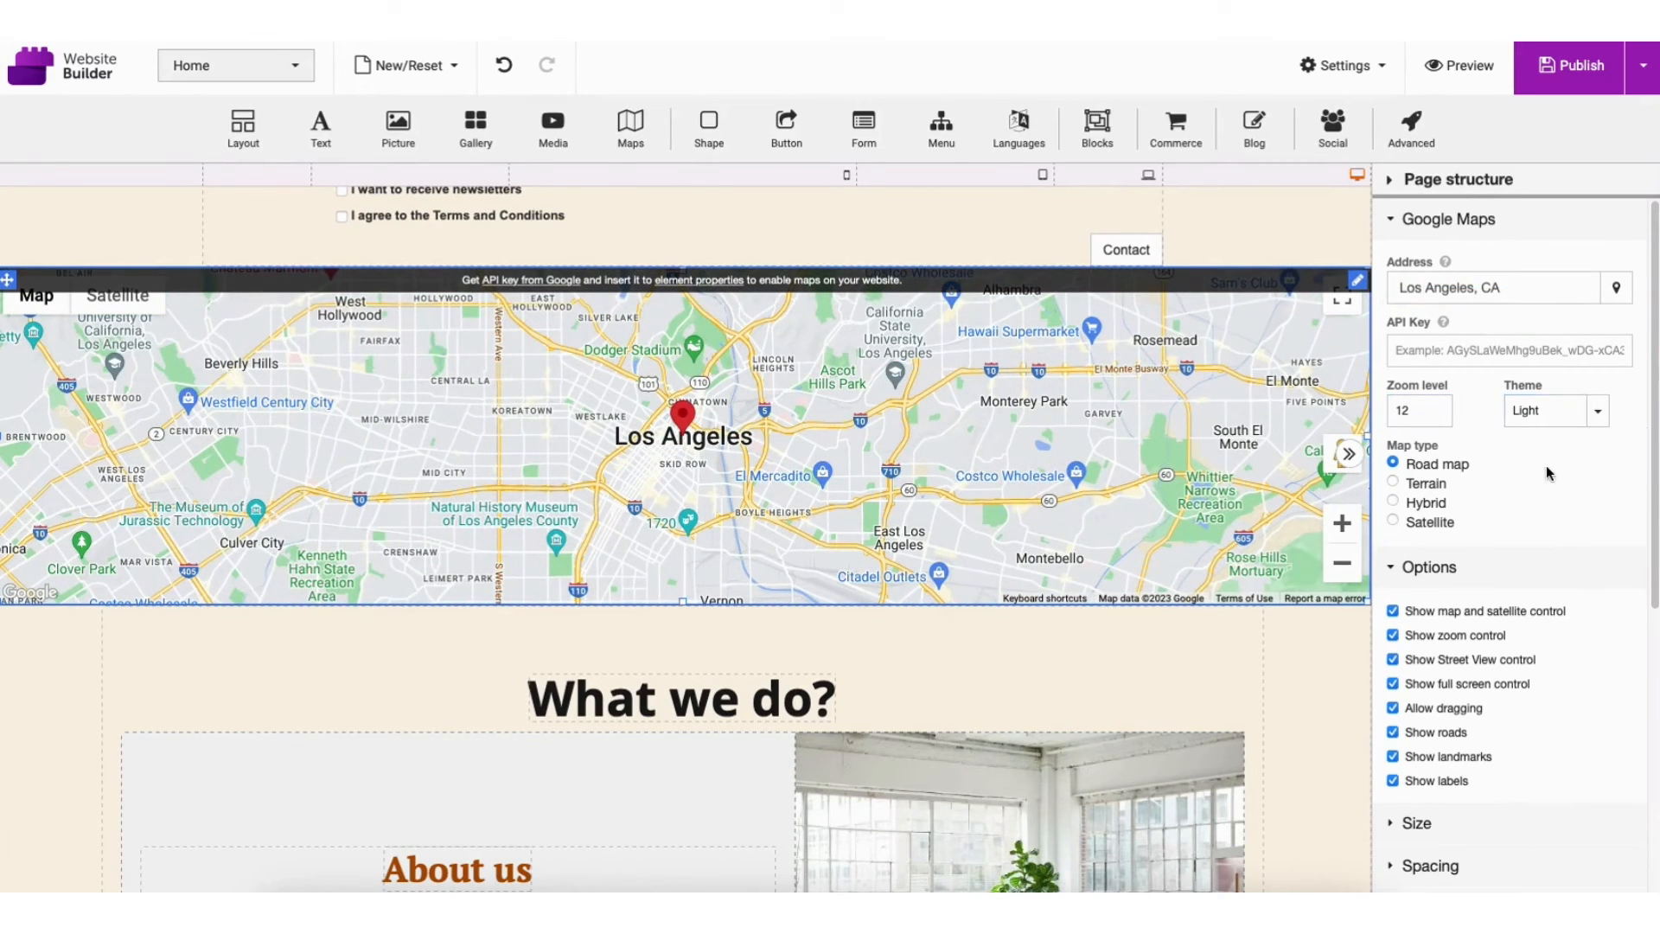
{"action": "left_click", "coordinate": [1537, 417]}
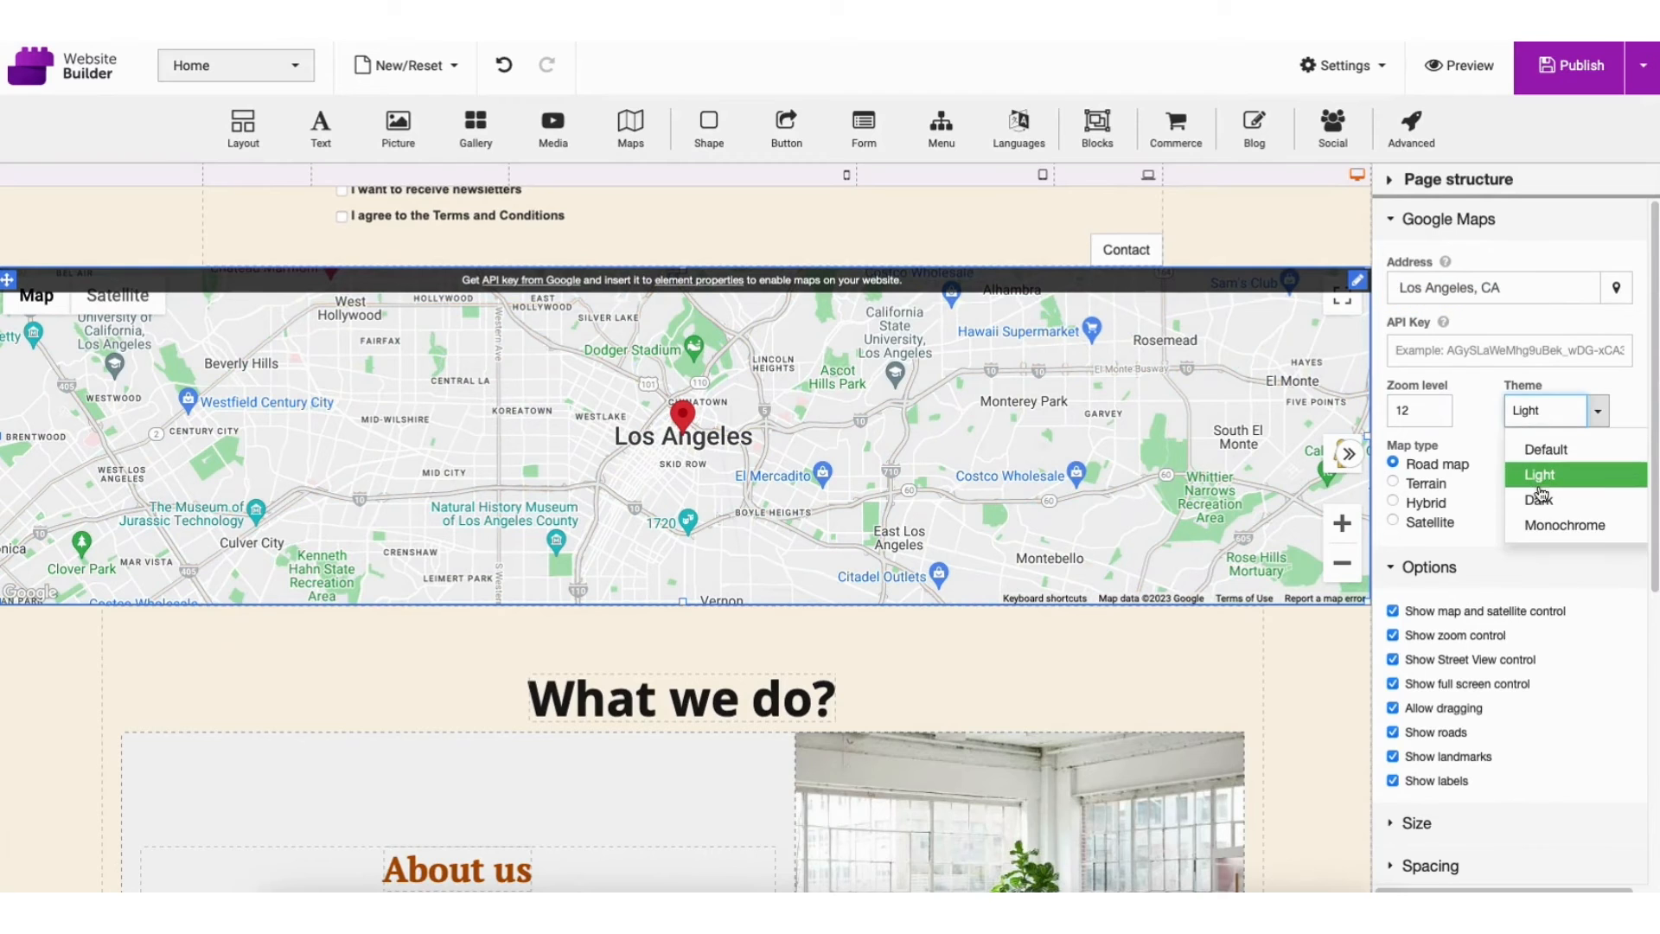
{"action": "left_click", "coordinate": [1538, 500]}
{"action": "left_click", "coordinate": [1532, 415]}
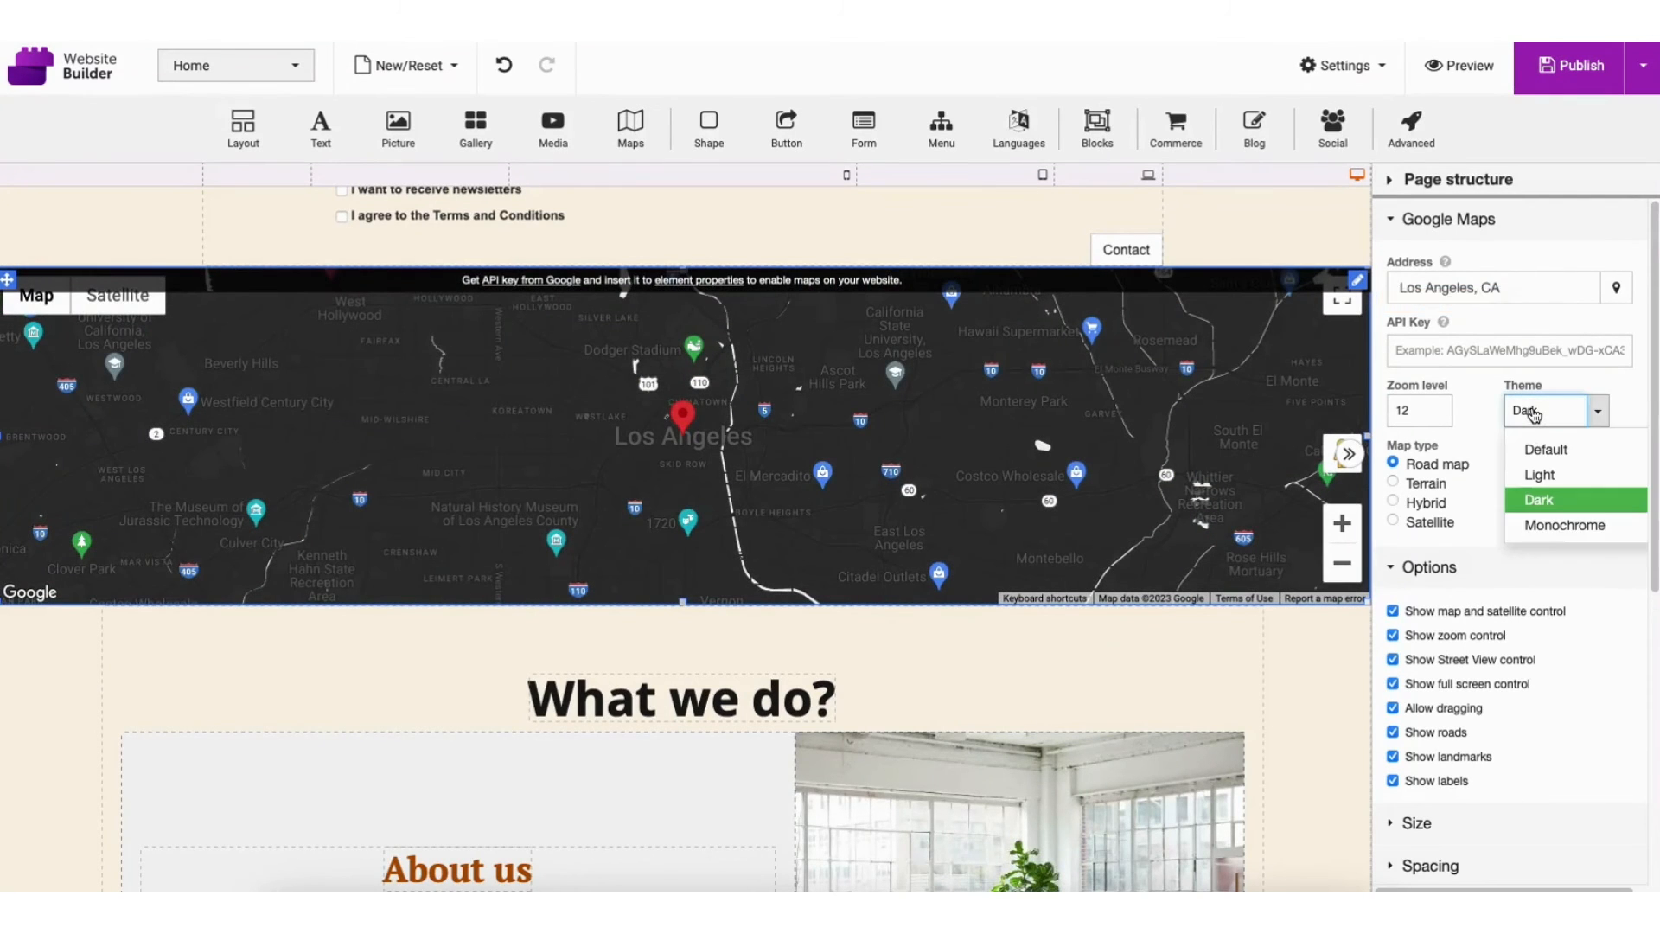
{"action": "left_click", "coordinate": [1541, 524]}
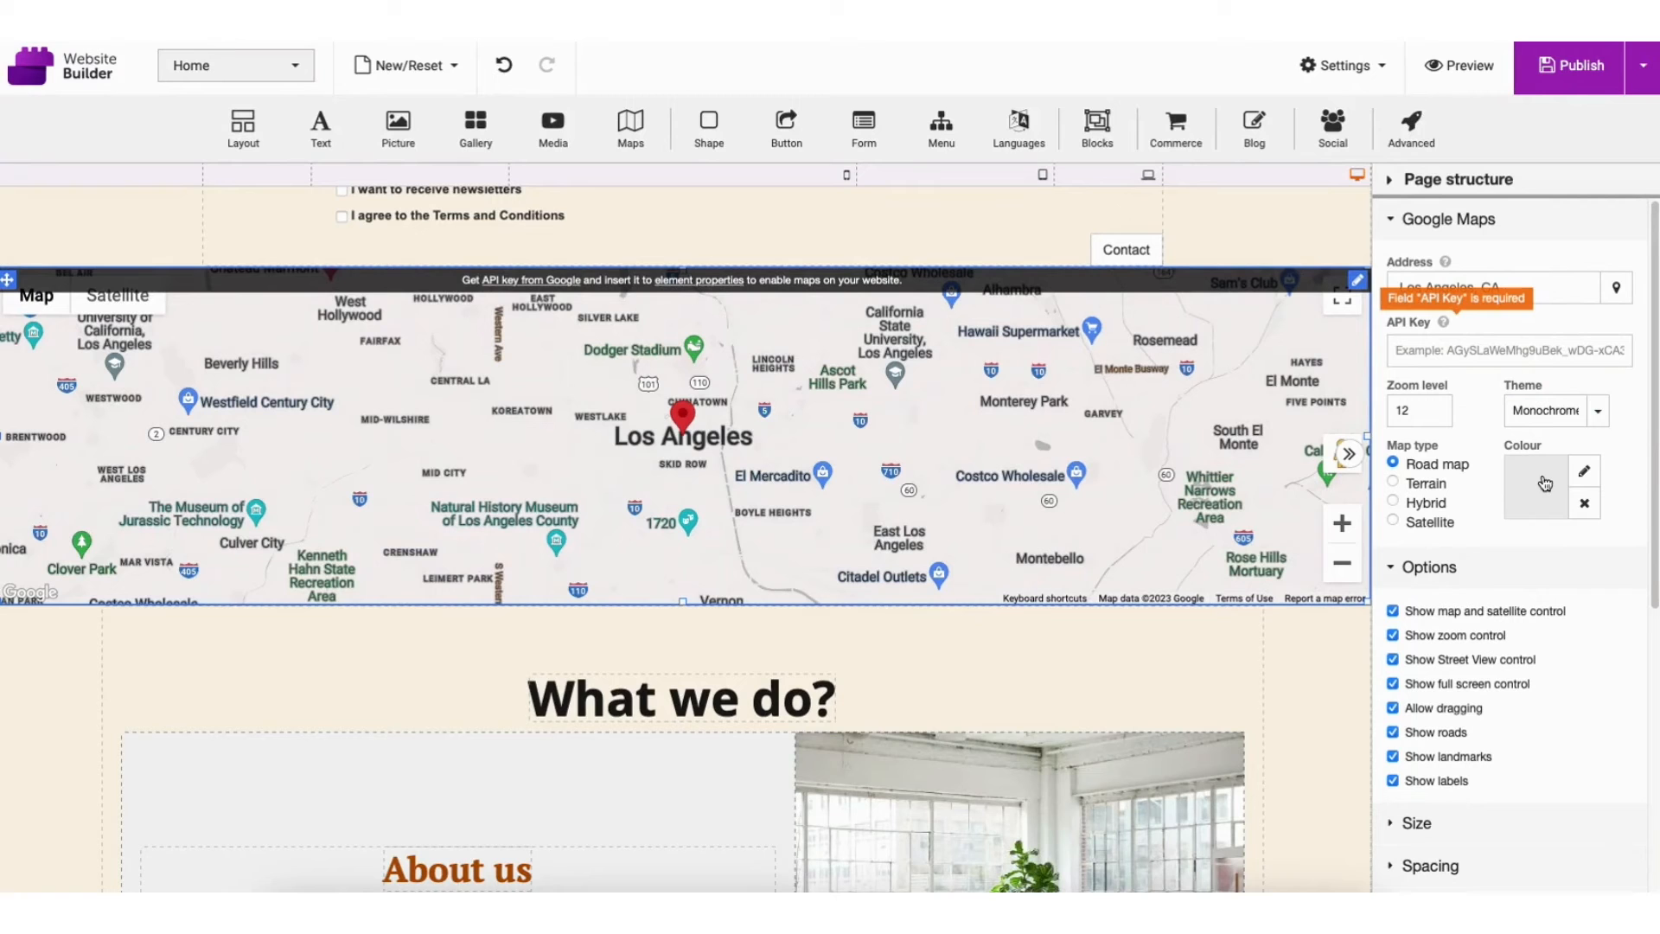
{"action": "left_click", "coordinate": [1585, 472]}
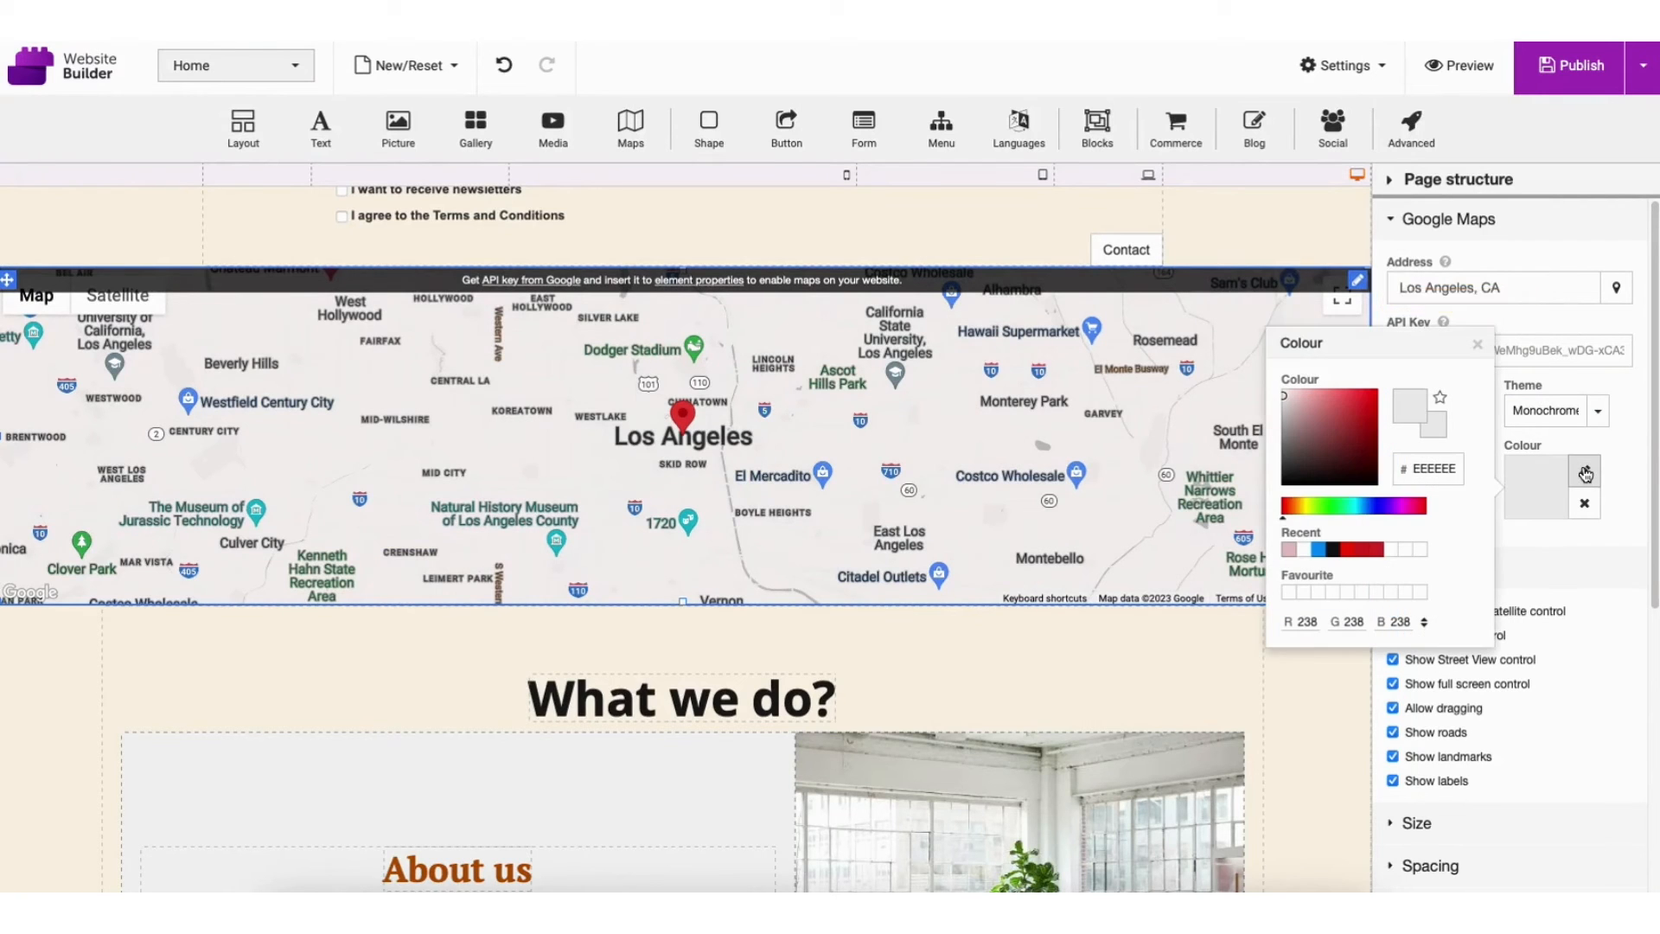
{"action": "left_click", "coordinate": [1352, 411]}
{"action": "left_click_drag", "start_coordinate": [1342, 415], "coordinate": [1318, 436]}
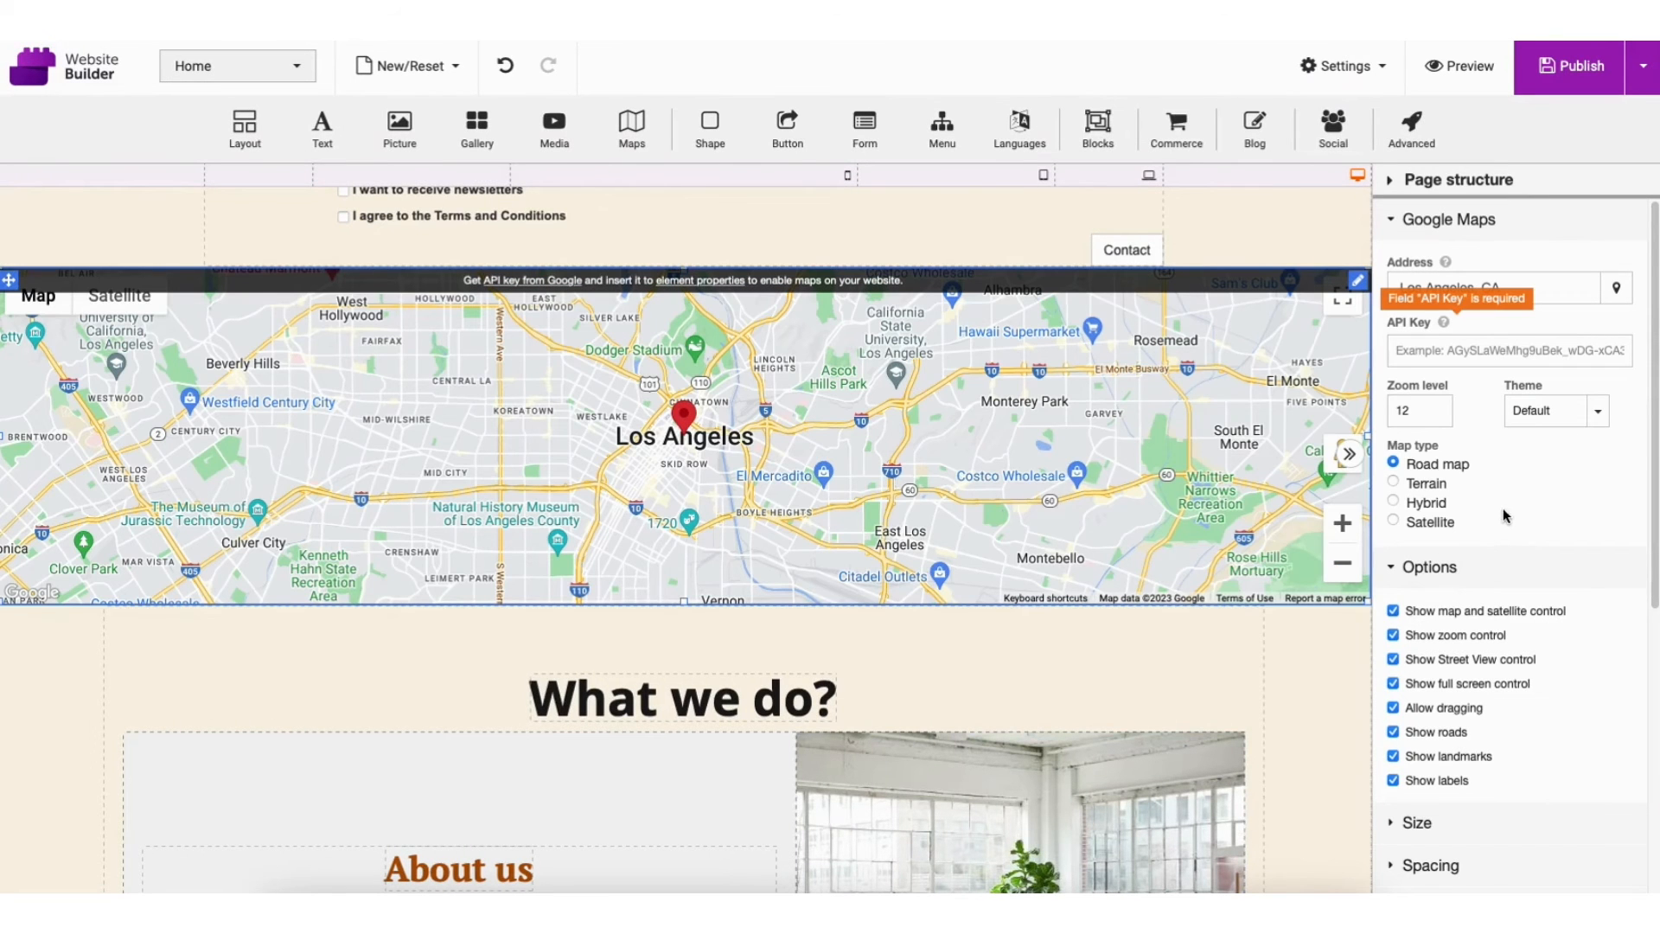
- Try the Terrain, Hybrid and Satellite map types and switch the map back to Road map
{"action": "left_click", "coordinate": [1394, 482]}
{"action": "left_click", "coordinate": [1393, 501]}
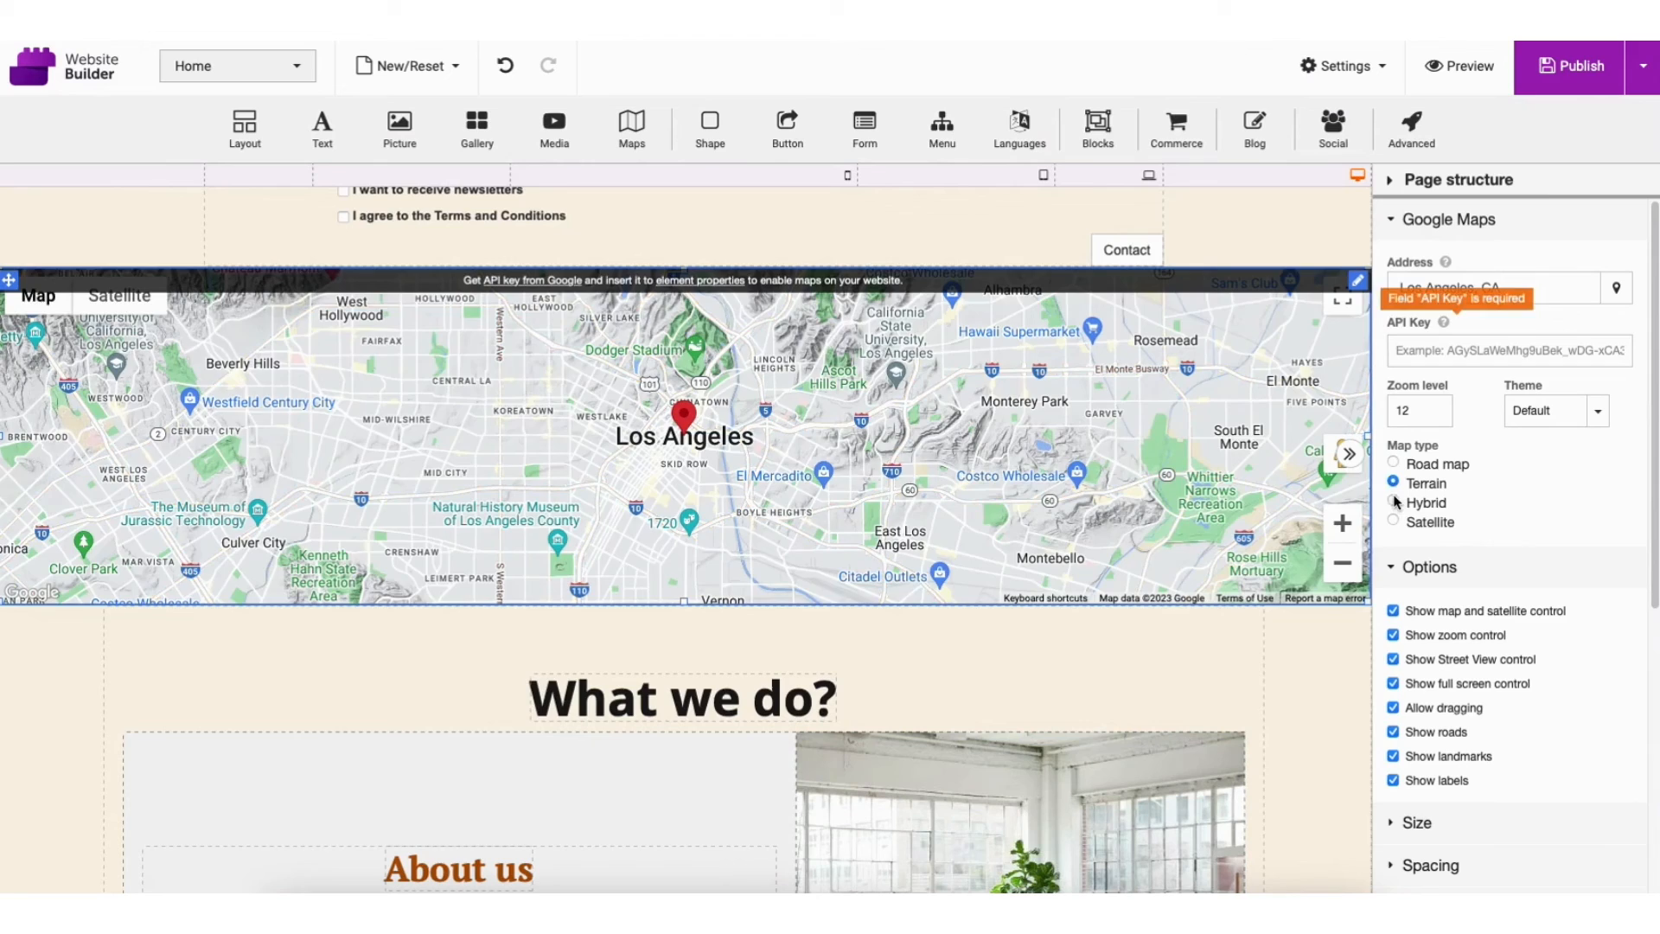
{"action": "left_click", "coordinate": [1392, 520]}
{"action": "left_click", "coordinate": [1393, 465]}
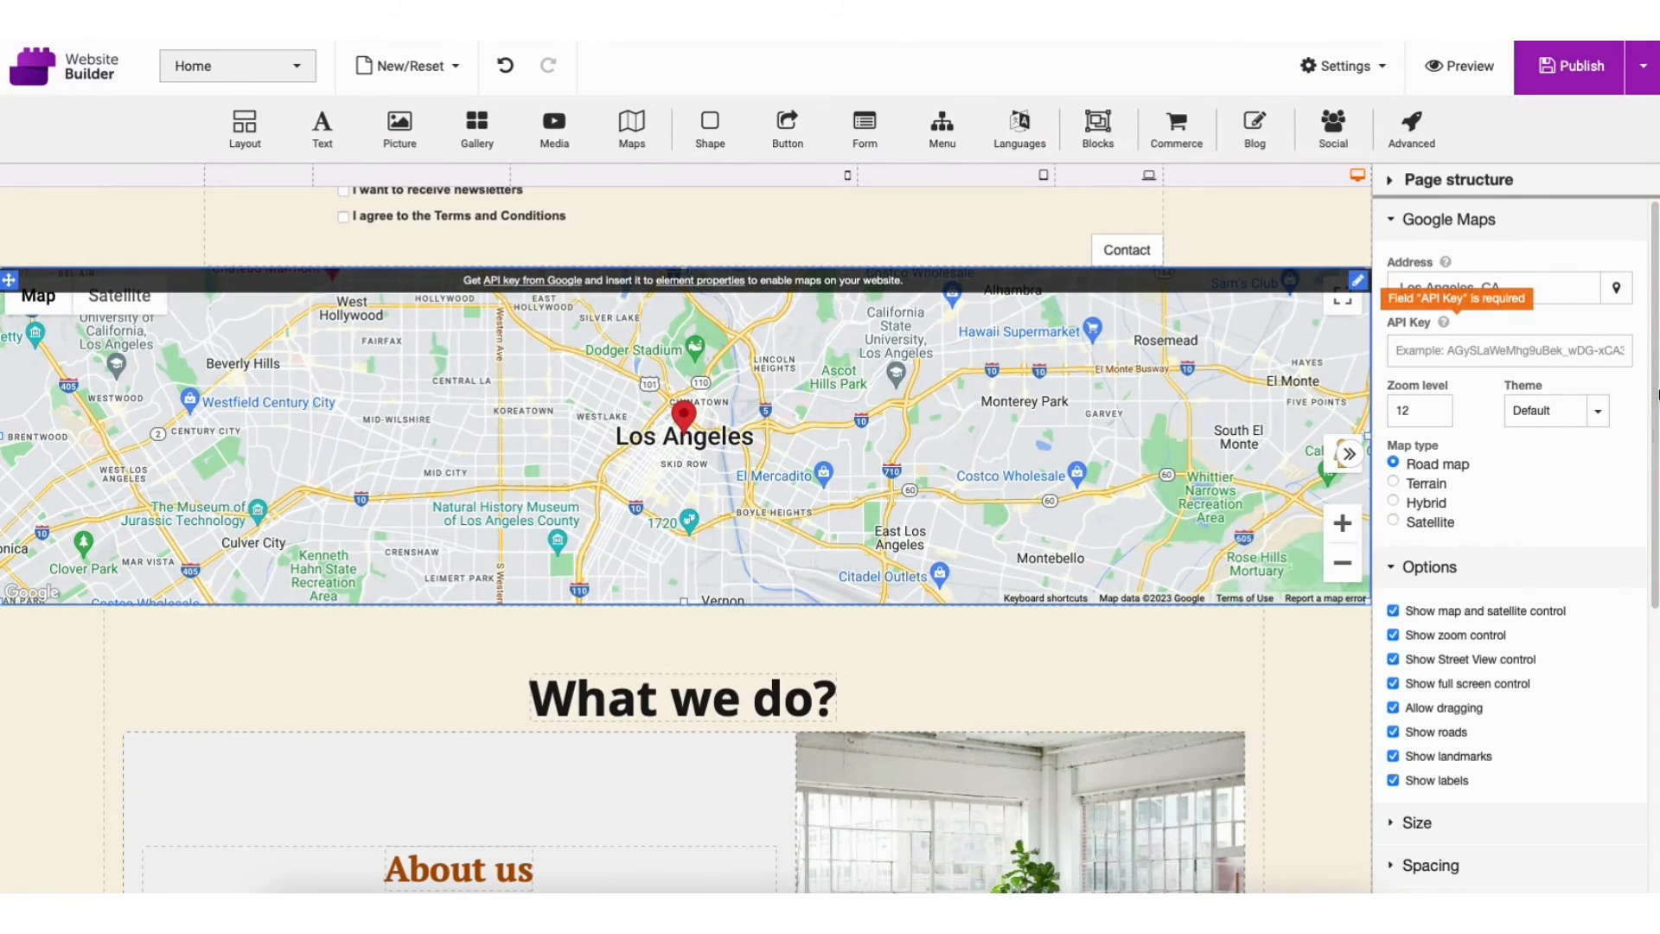
- Examine the map's display options, size and device visibility settings
{"action": "scroll", "coordinate": [1424, 560], "scroll_direction": "down", "scroll_amount": 3}
{"action": "left_click", "coordinate": [1424, 560]}
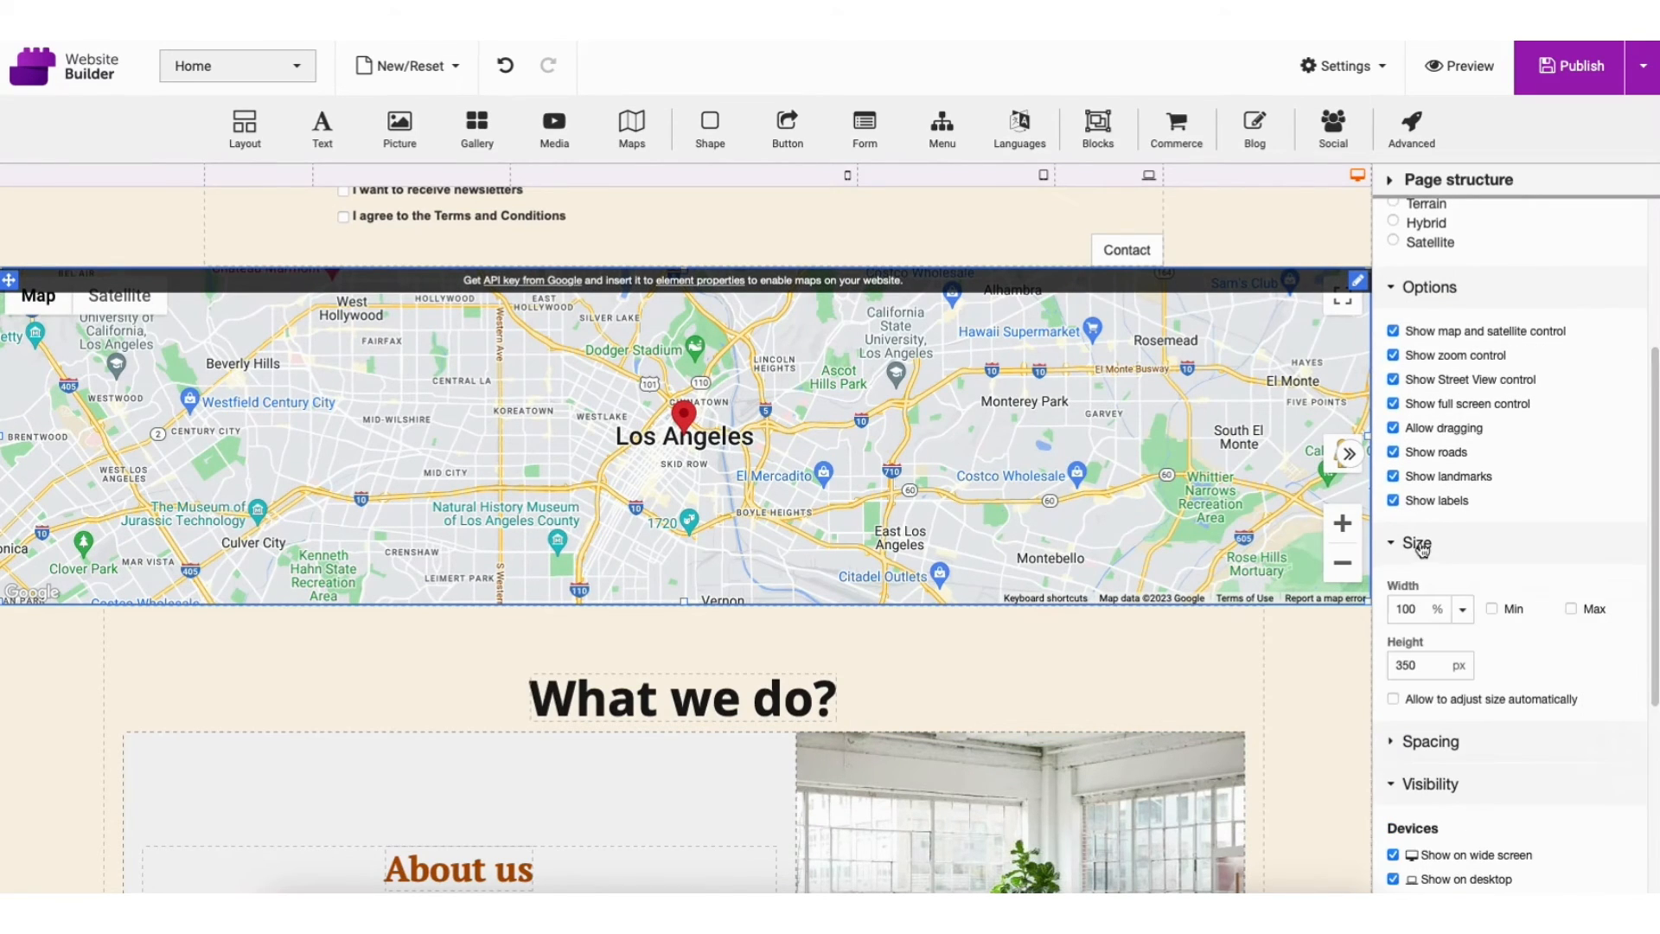
{"action": "left_click_drag", "start_coordinate": [1654, 463], "coordinate": [1654, 516]}
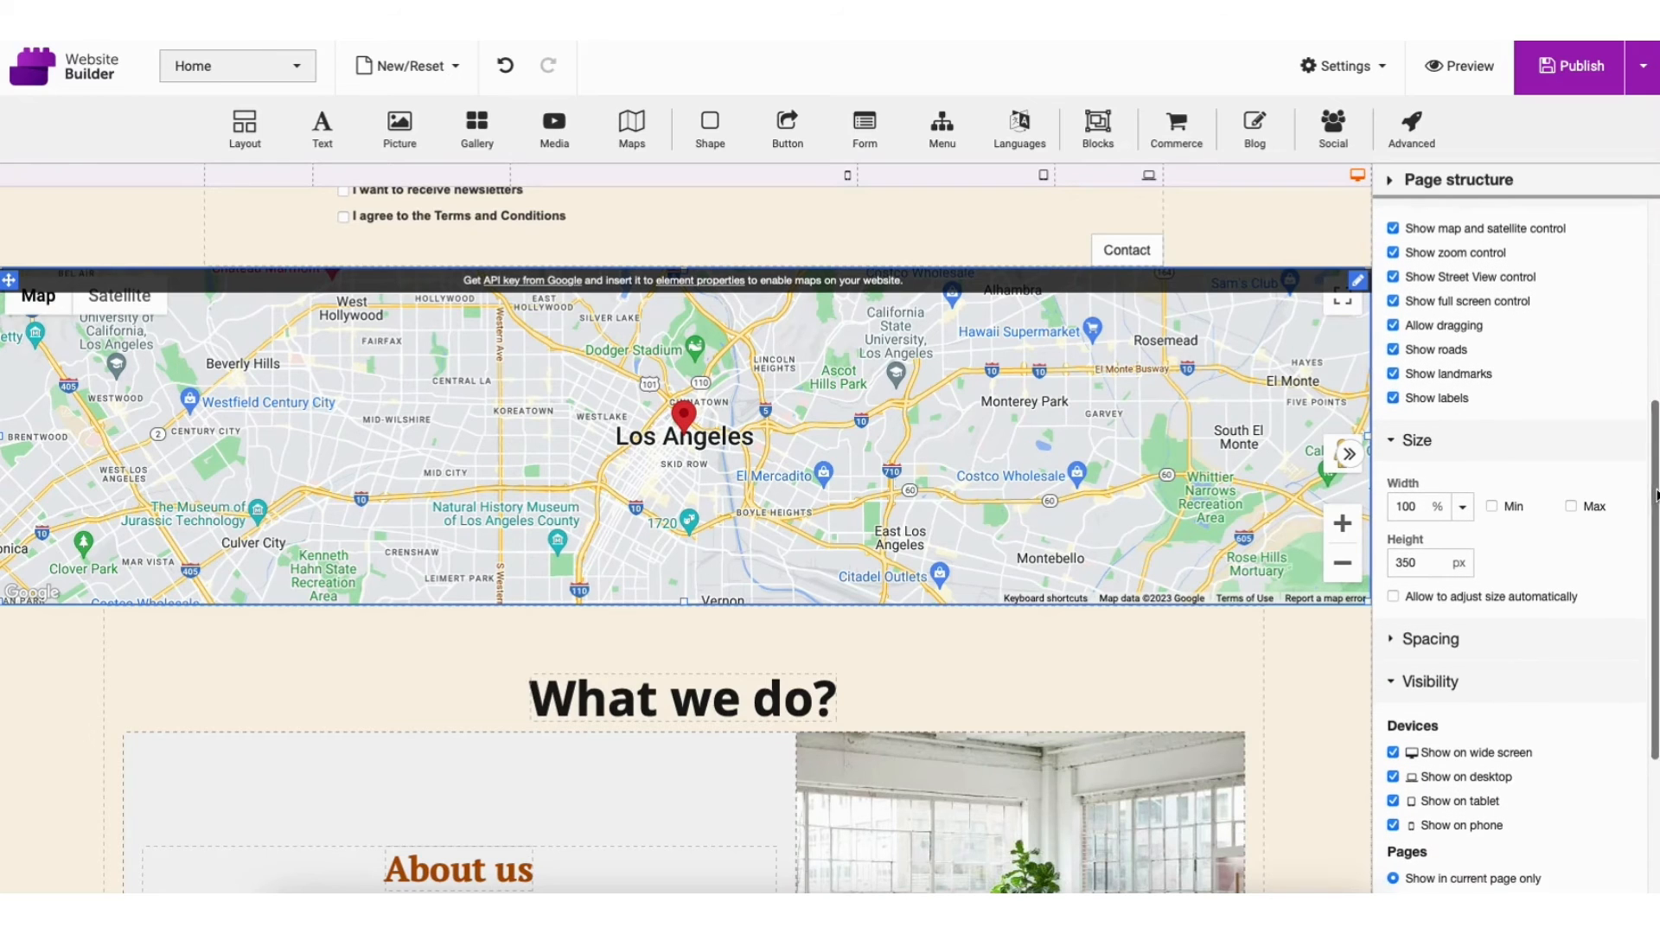
{"action": "scroll", "coordinate": [1441, 348], "scroll_direction": "up", "scroll_amount": 5}
- Follow the map's API key link to Google's instructions and open the Google Maps Platform Credentials page
{"action": "left_click", "coordinate": [1434, 350]}
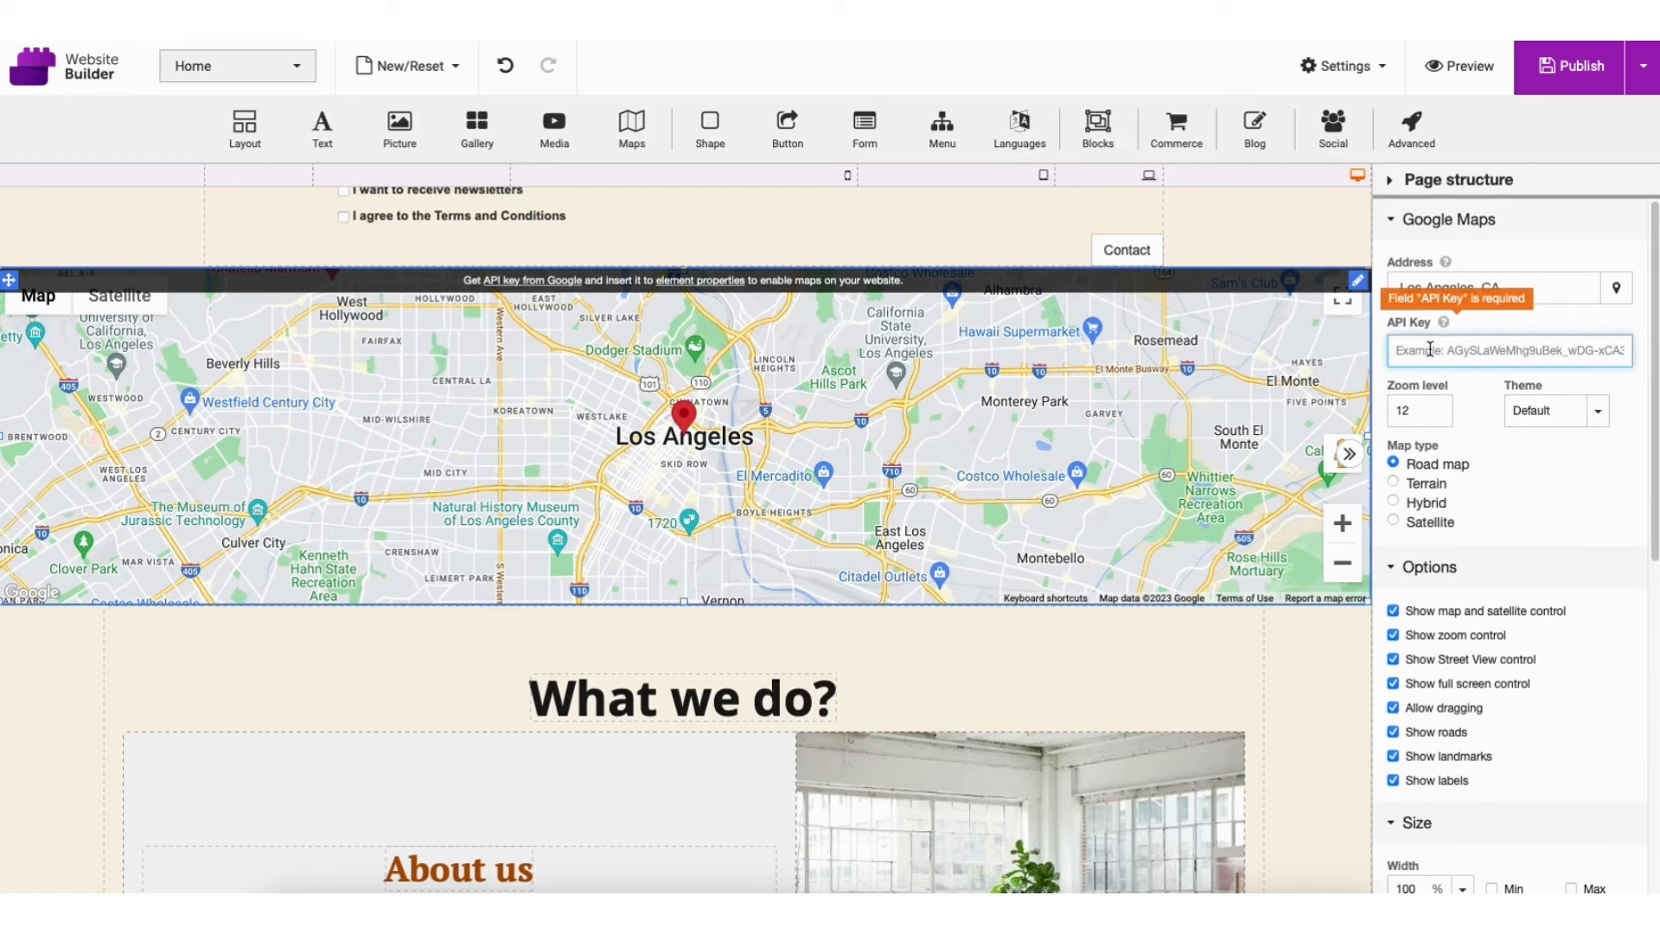
{"action": "left_click", "coordinate": [517, 283]}
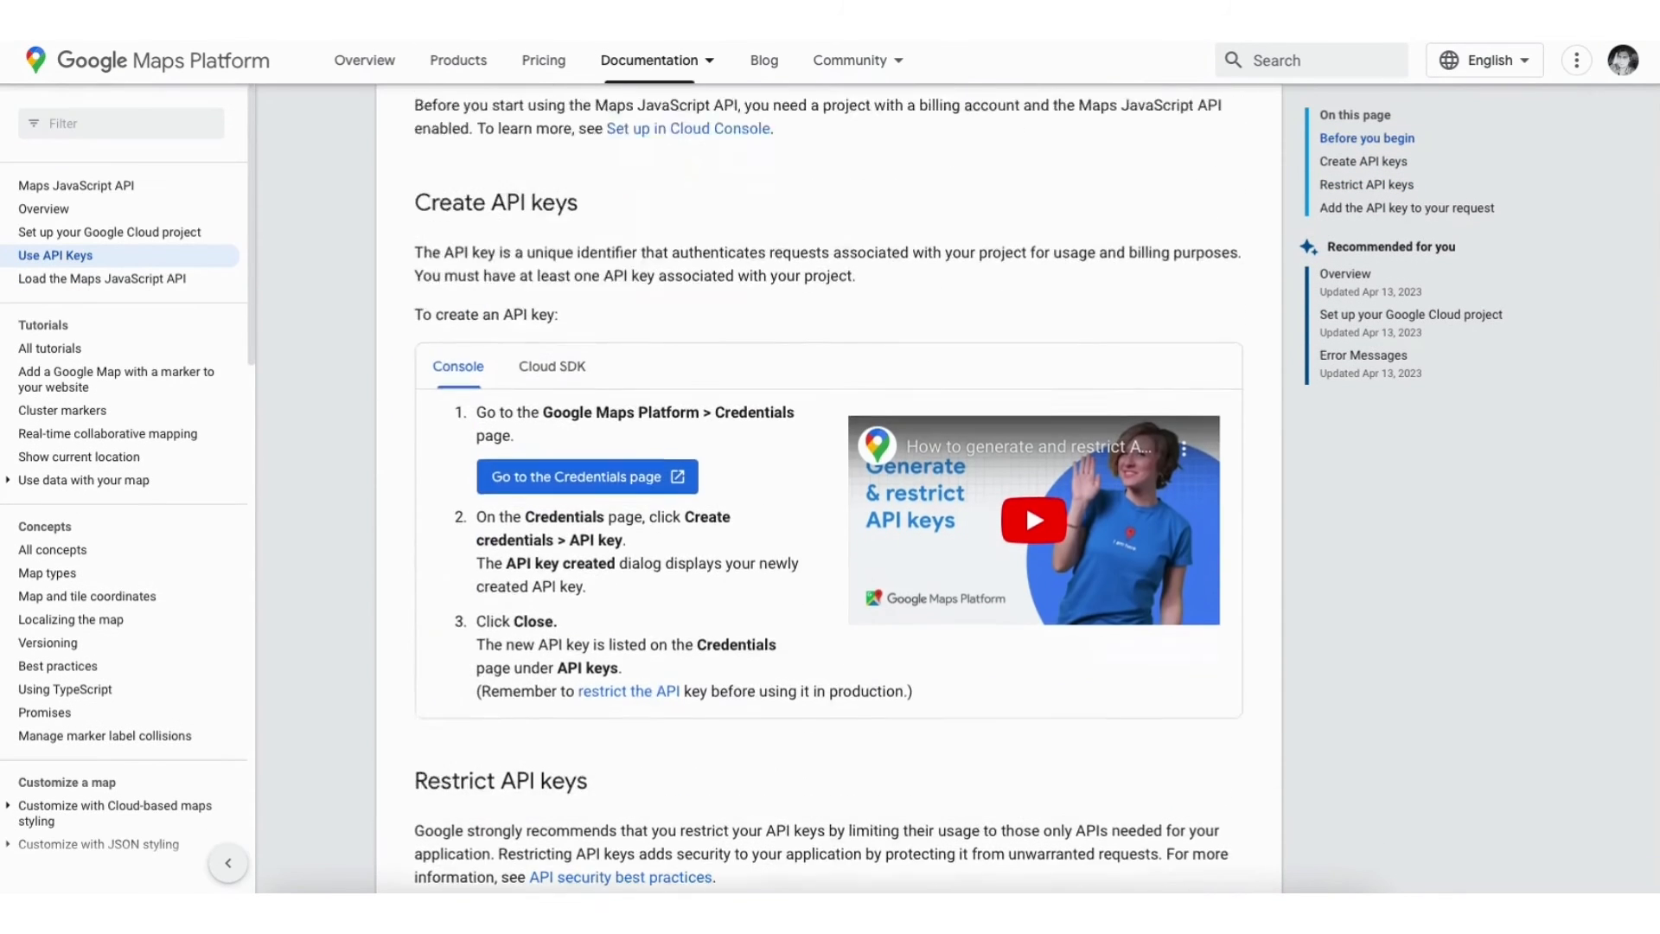
{"action": "left_click", "coordinate": [550, 355]}
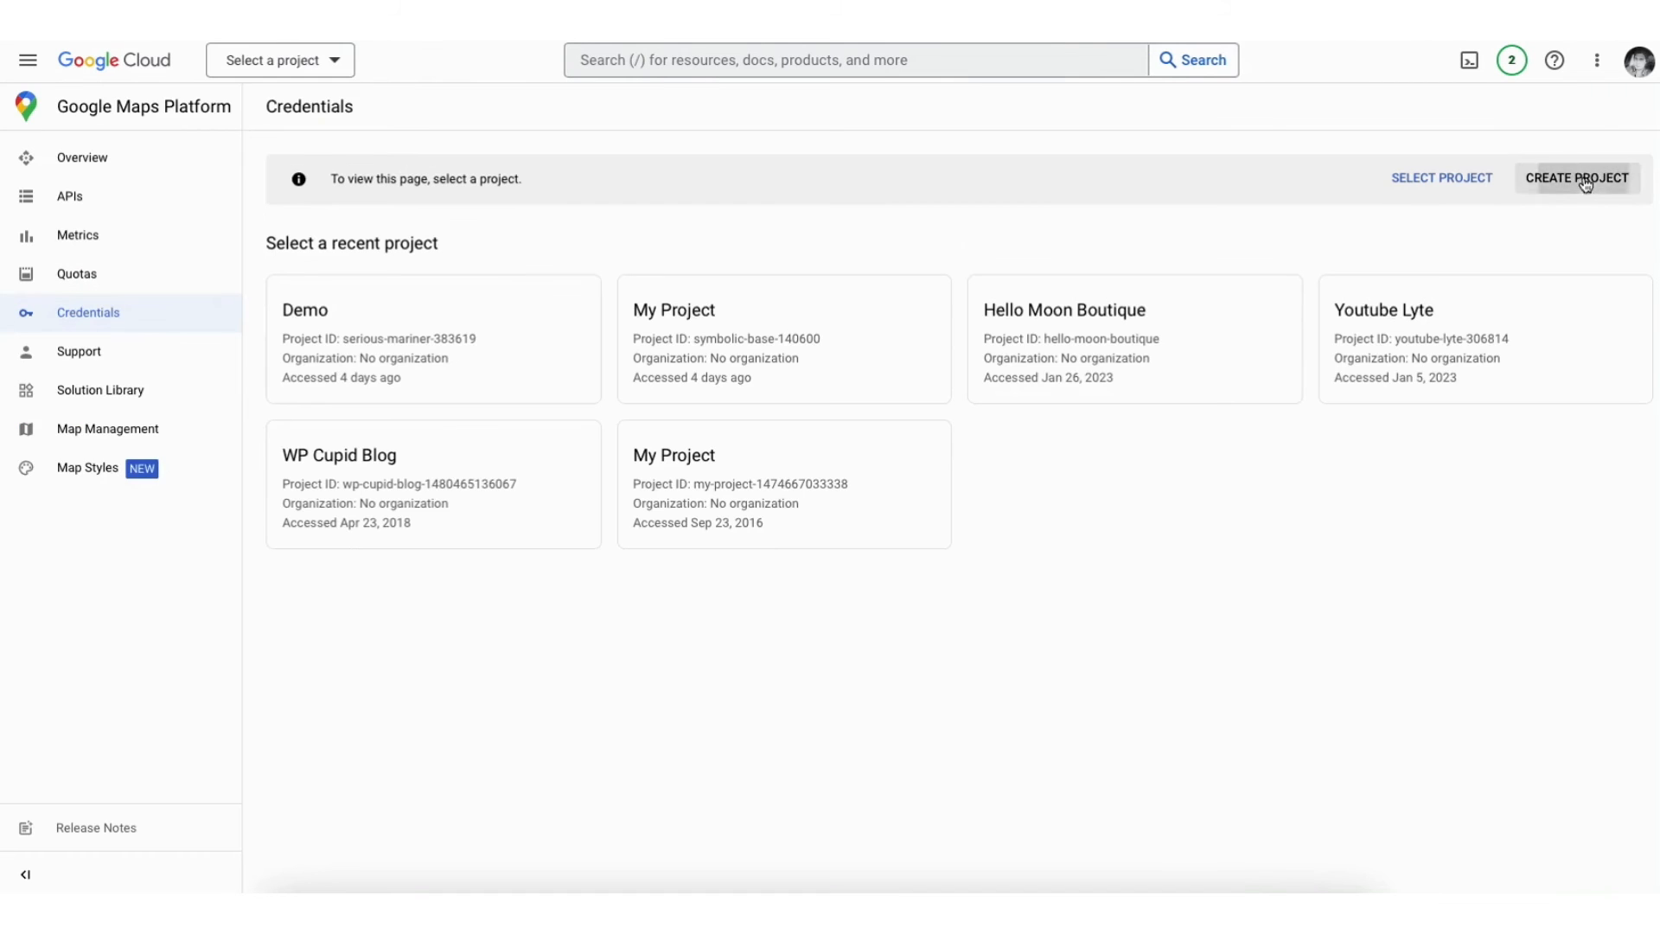
- Fill in a new Google Cloud project named Demo1 with No organization as its location
{"action": "left_click", "coordinate": [1582, 175]}
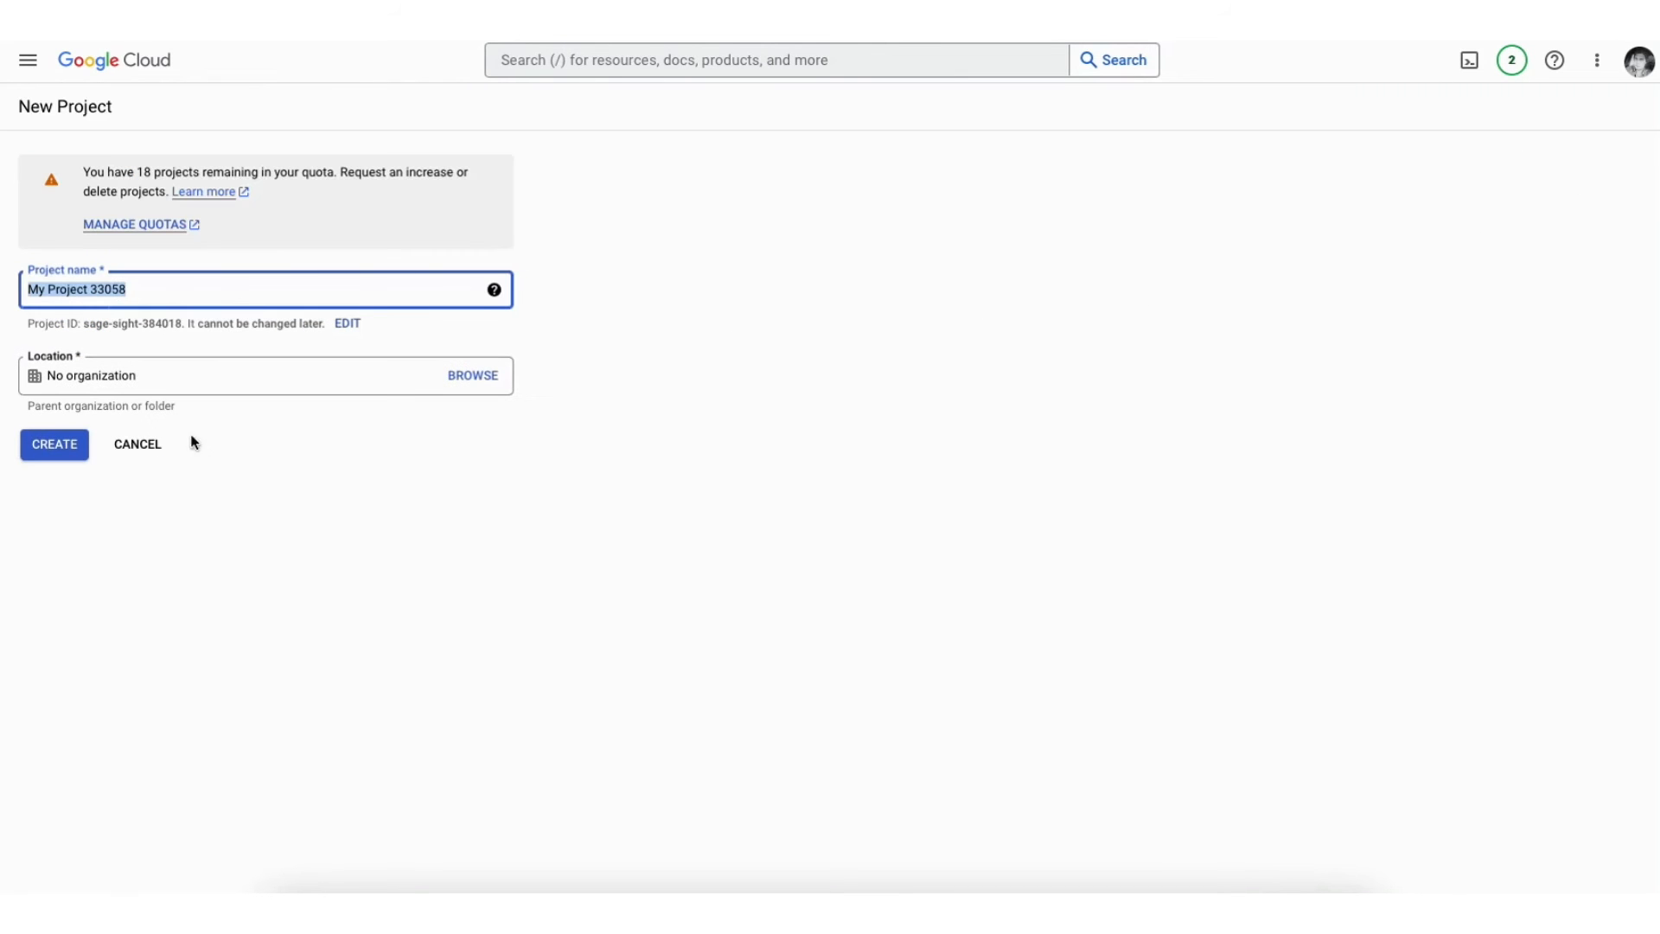
{"action": "type", "text": "Demo1"}
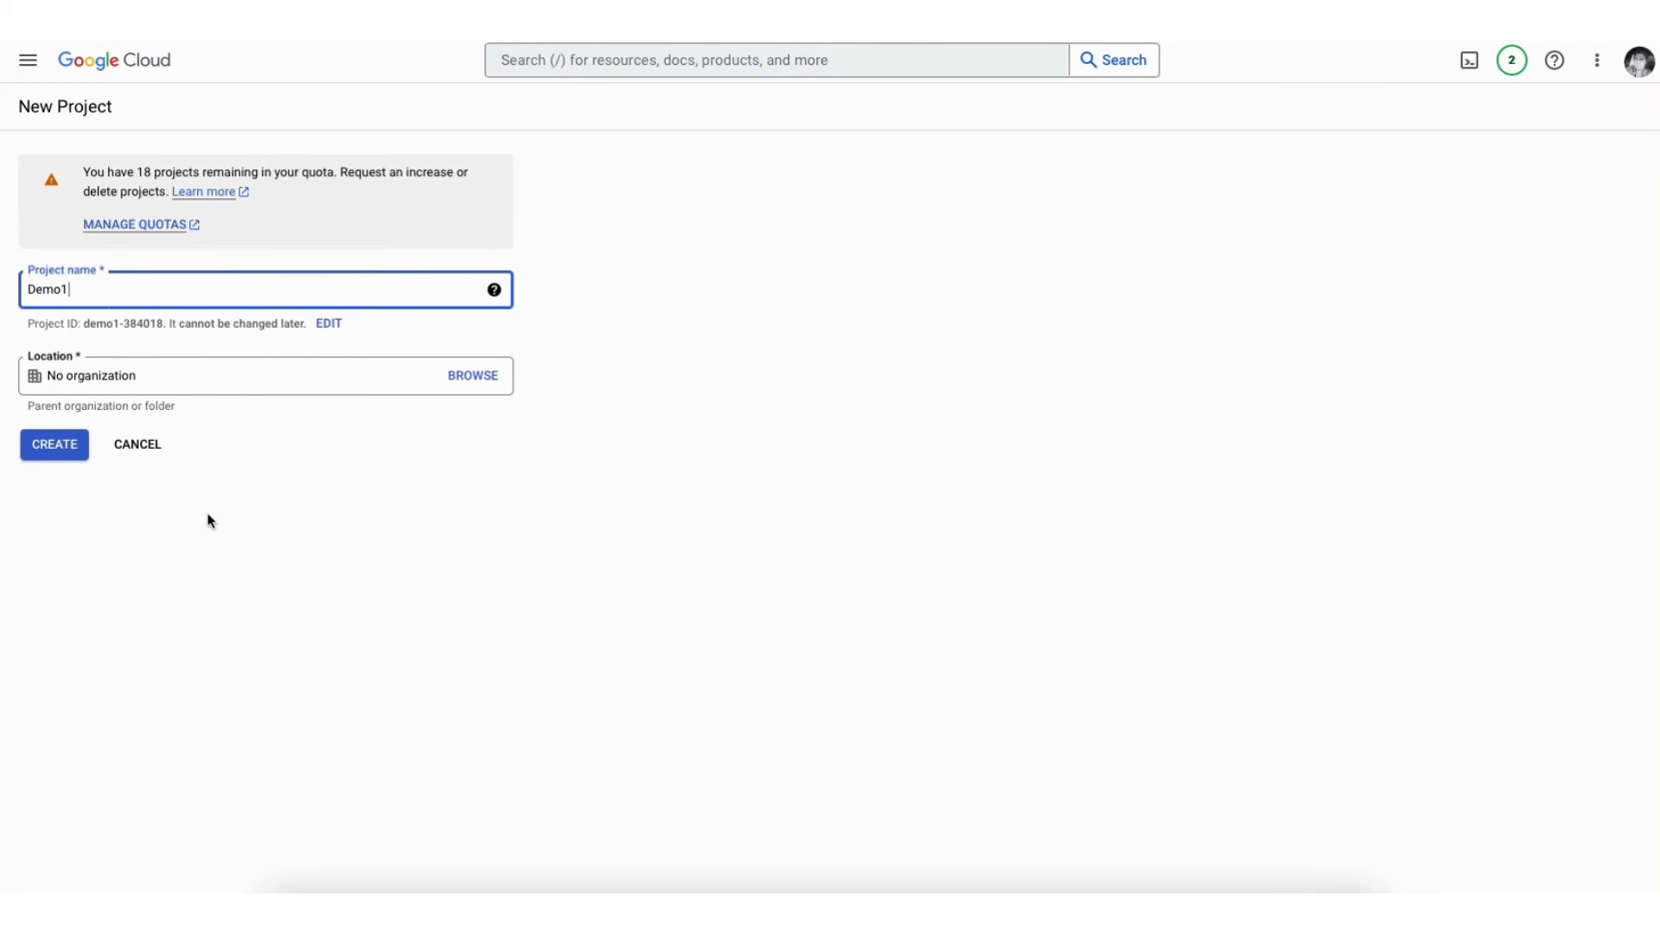
{"action": "left_click", "coordinate": [203, 378]}
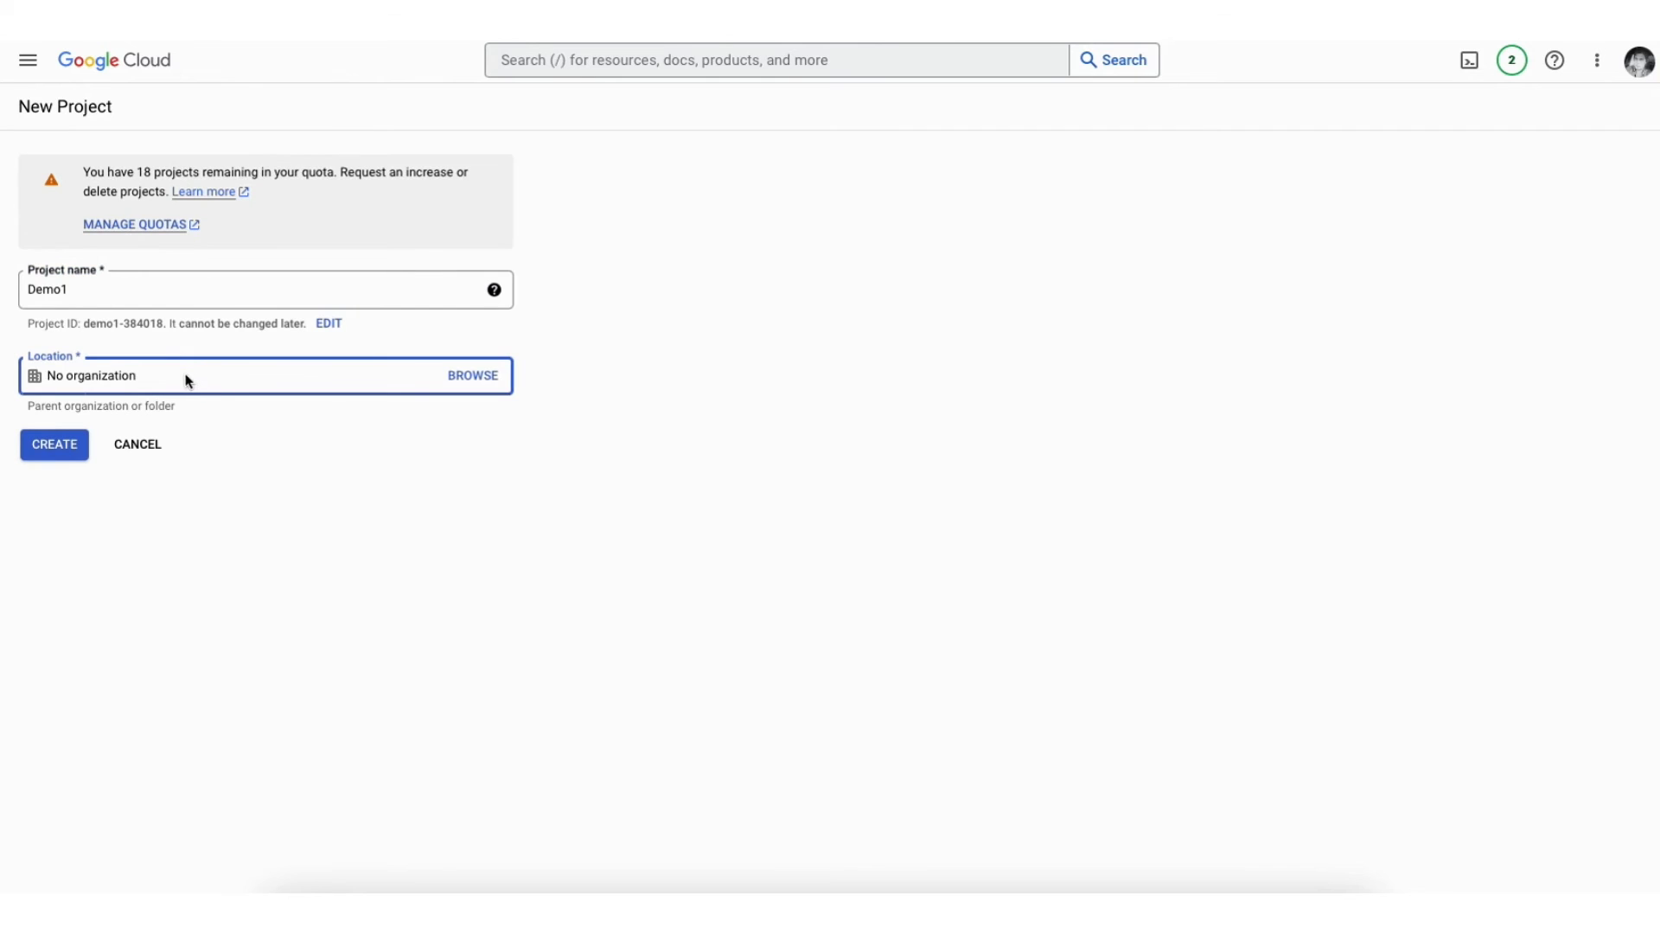
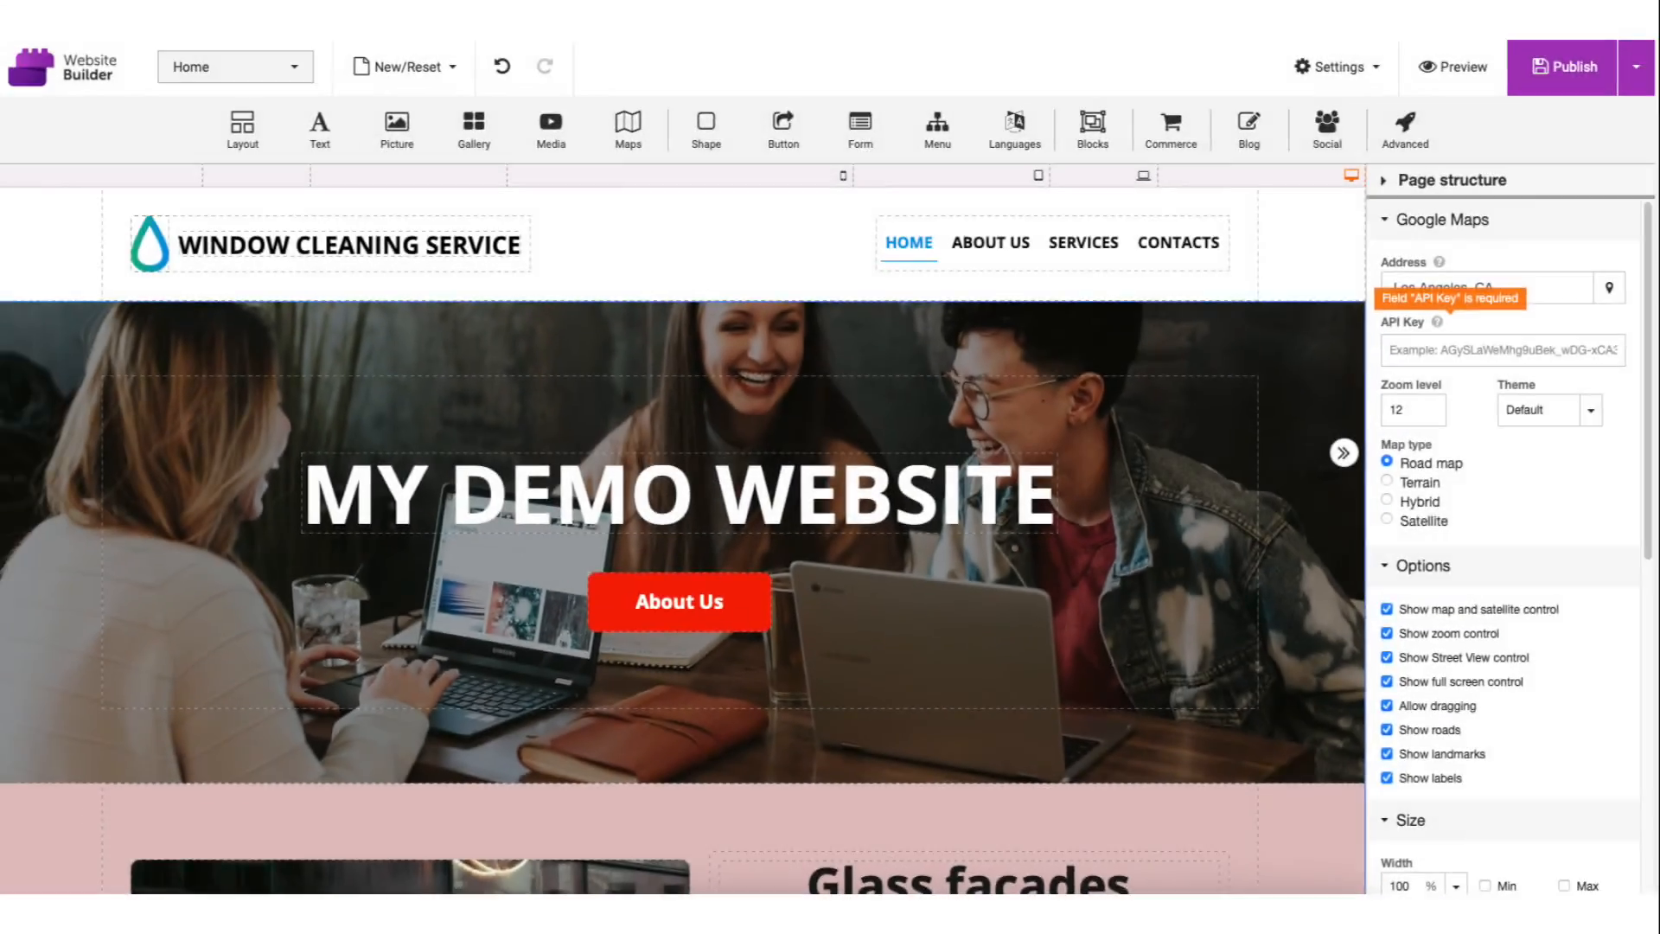
- Try changing the background of the header layout that holds the logo and menu in Website Builder
{"action": "left_click", "coordinate": [672, 185]}
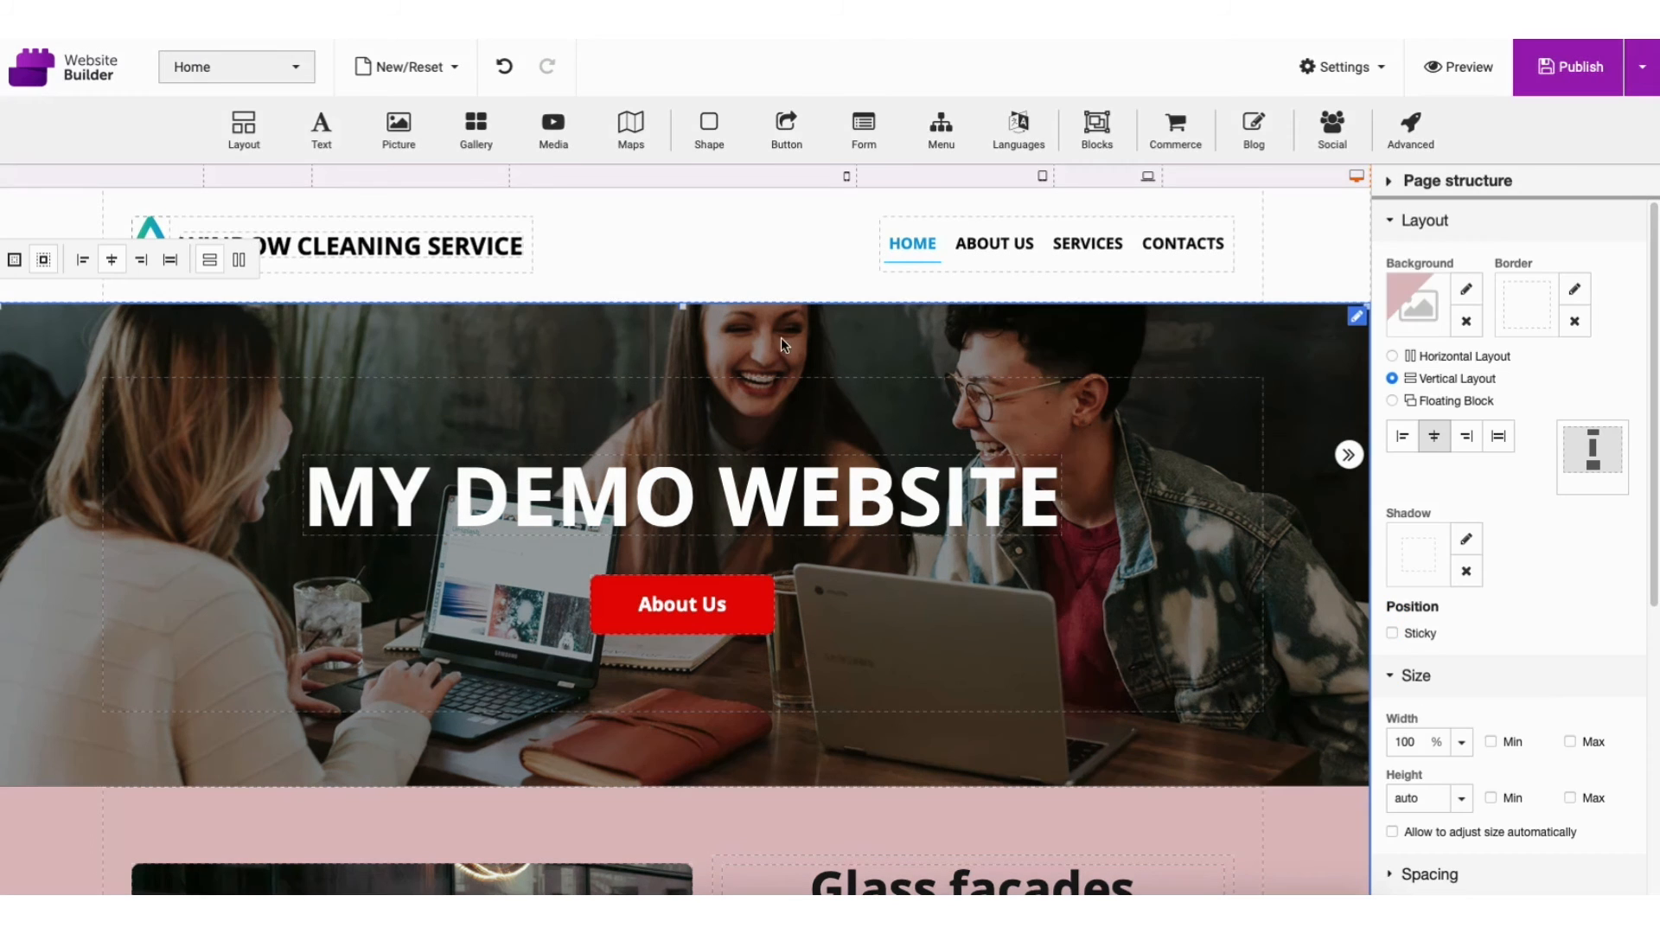
{"action": "left_click", "coordinate": [702, 232]}
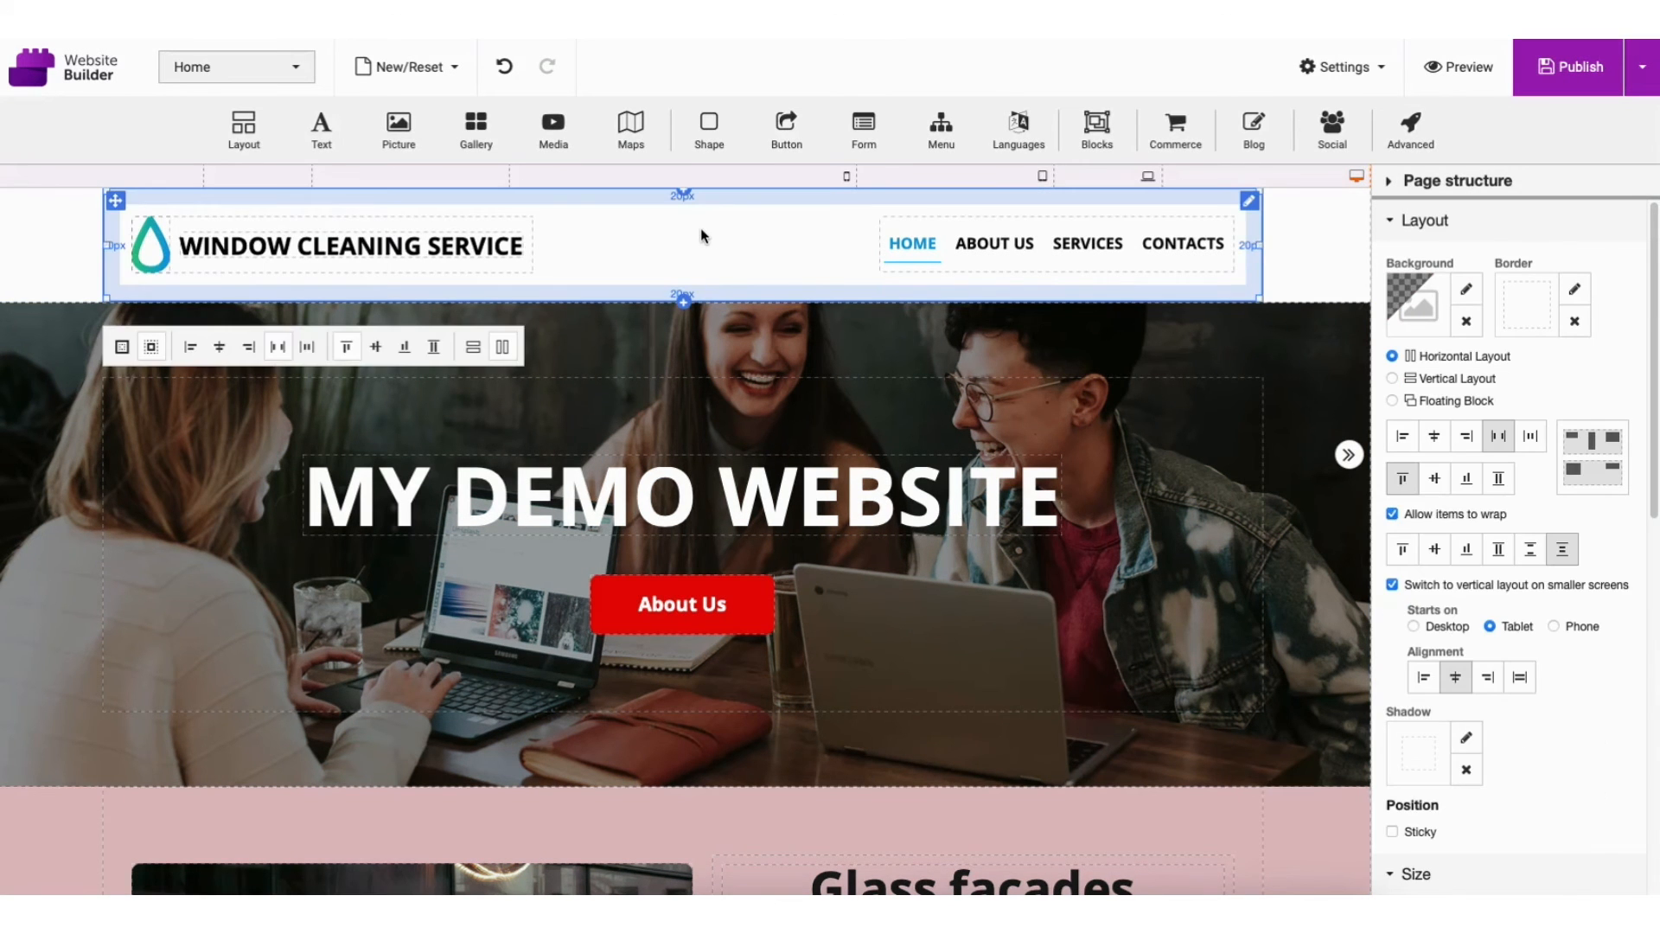
{"action": "left_click", "coordinate": [1465, 290]}
{"action": "left_click_drag", "start_coordinate": [919, 199], "coordinate": [884, 198]}
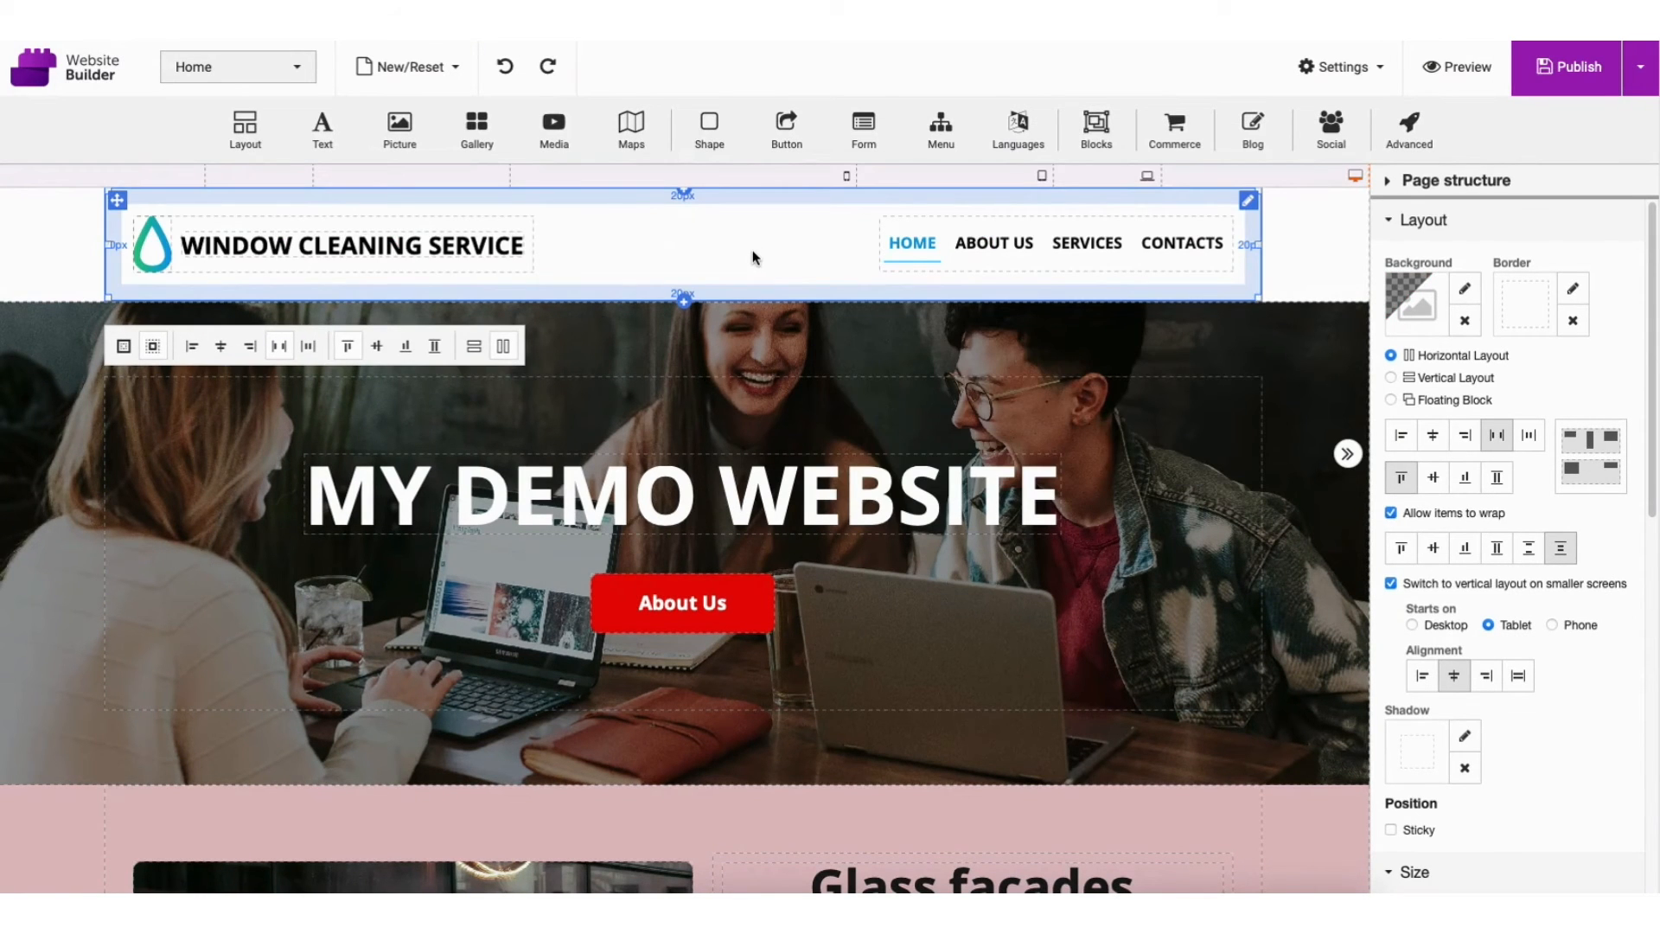
- Replace the existing page header by removing it and adding the dark blue Header 2 block
{"action": "right_click", "coordinate": [754, 256]}
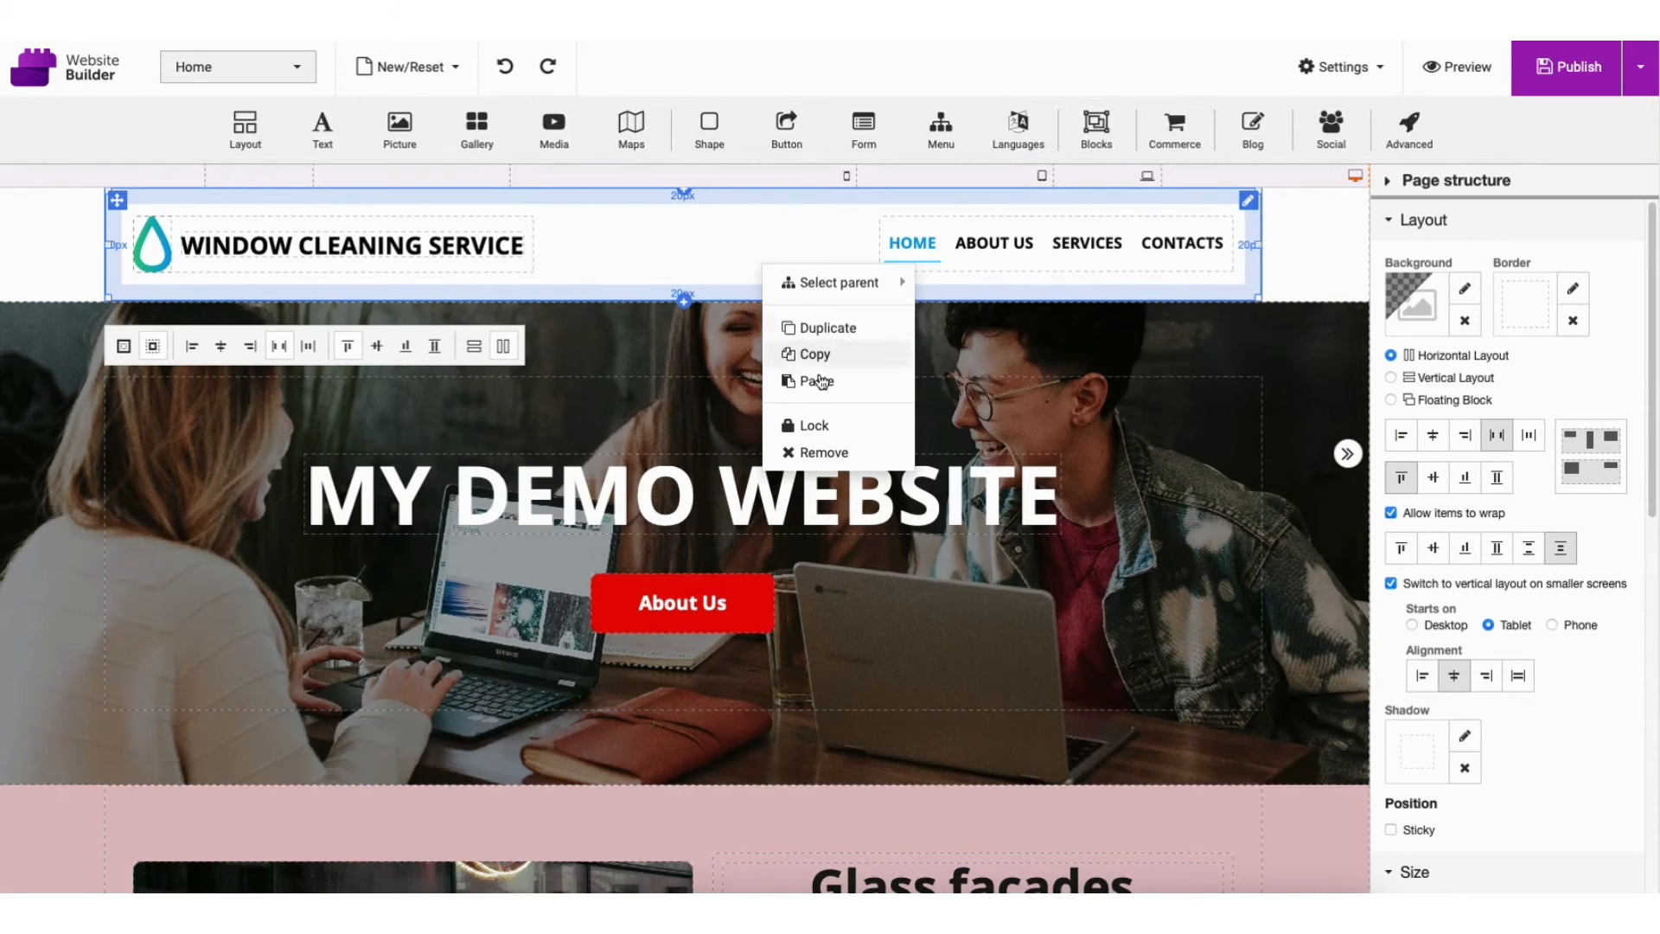
{"action": "left_click", "coordinate": [819, 452]}
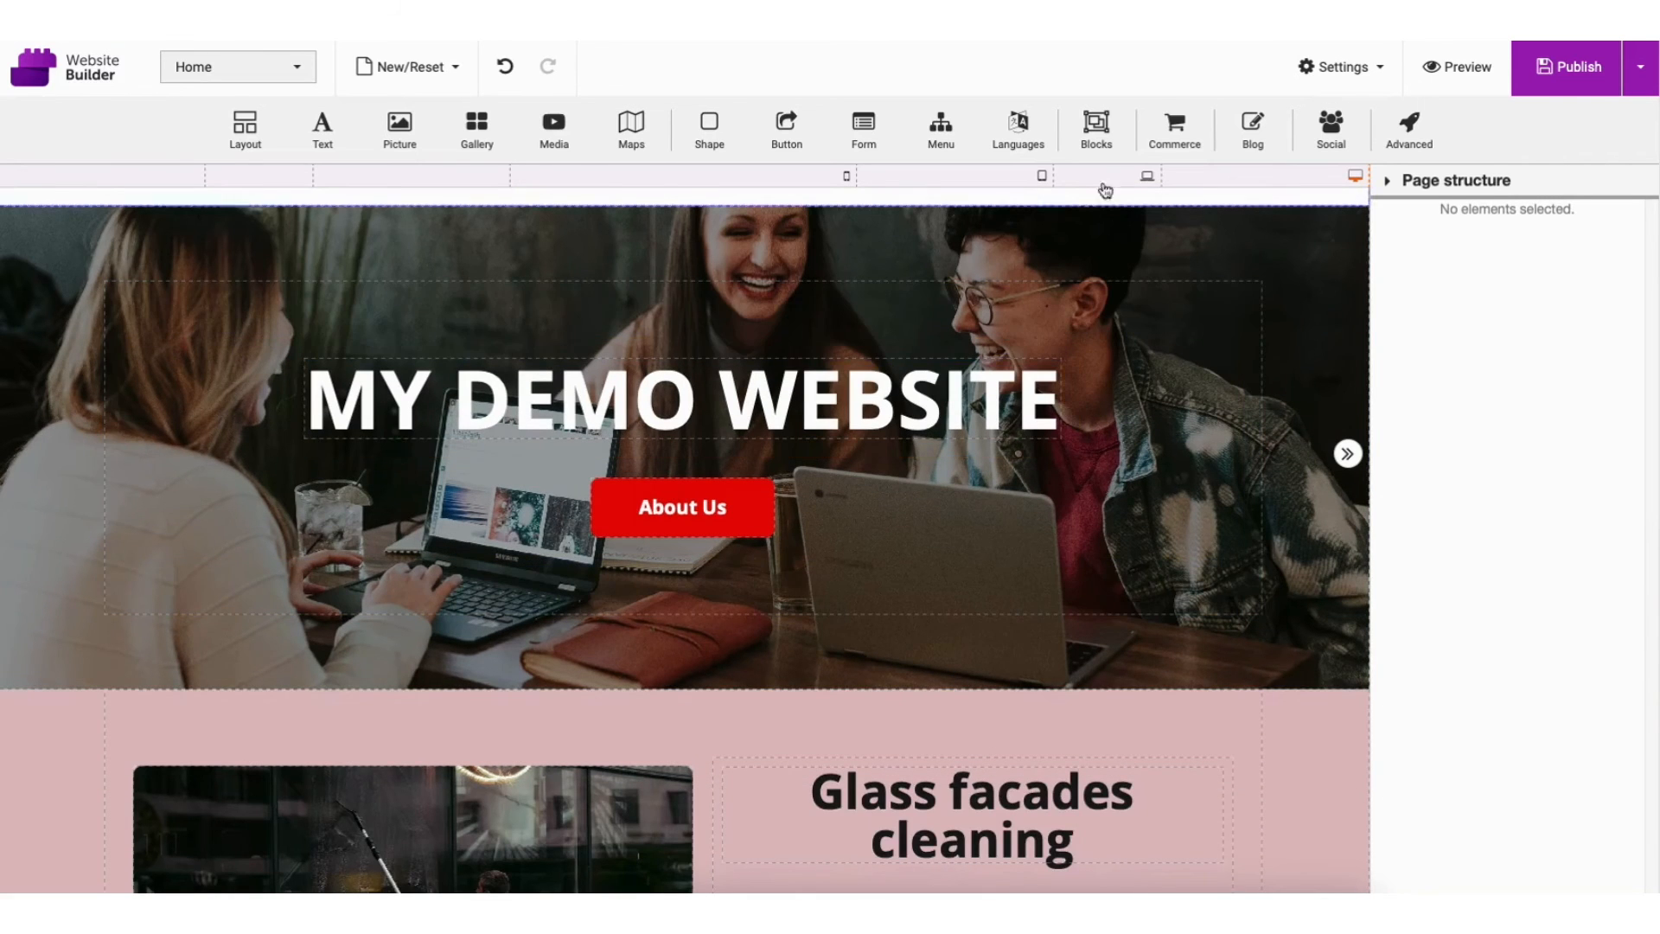
{"action": "left_click", "coordinate": [1103, 128]}
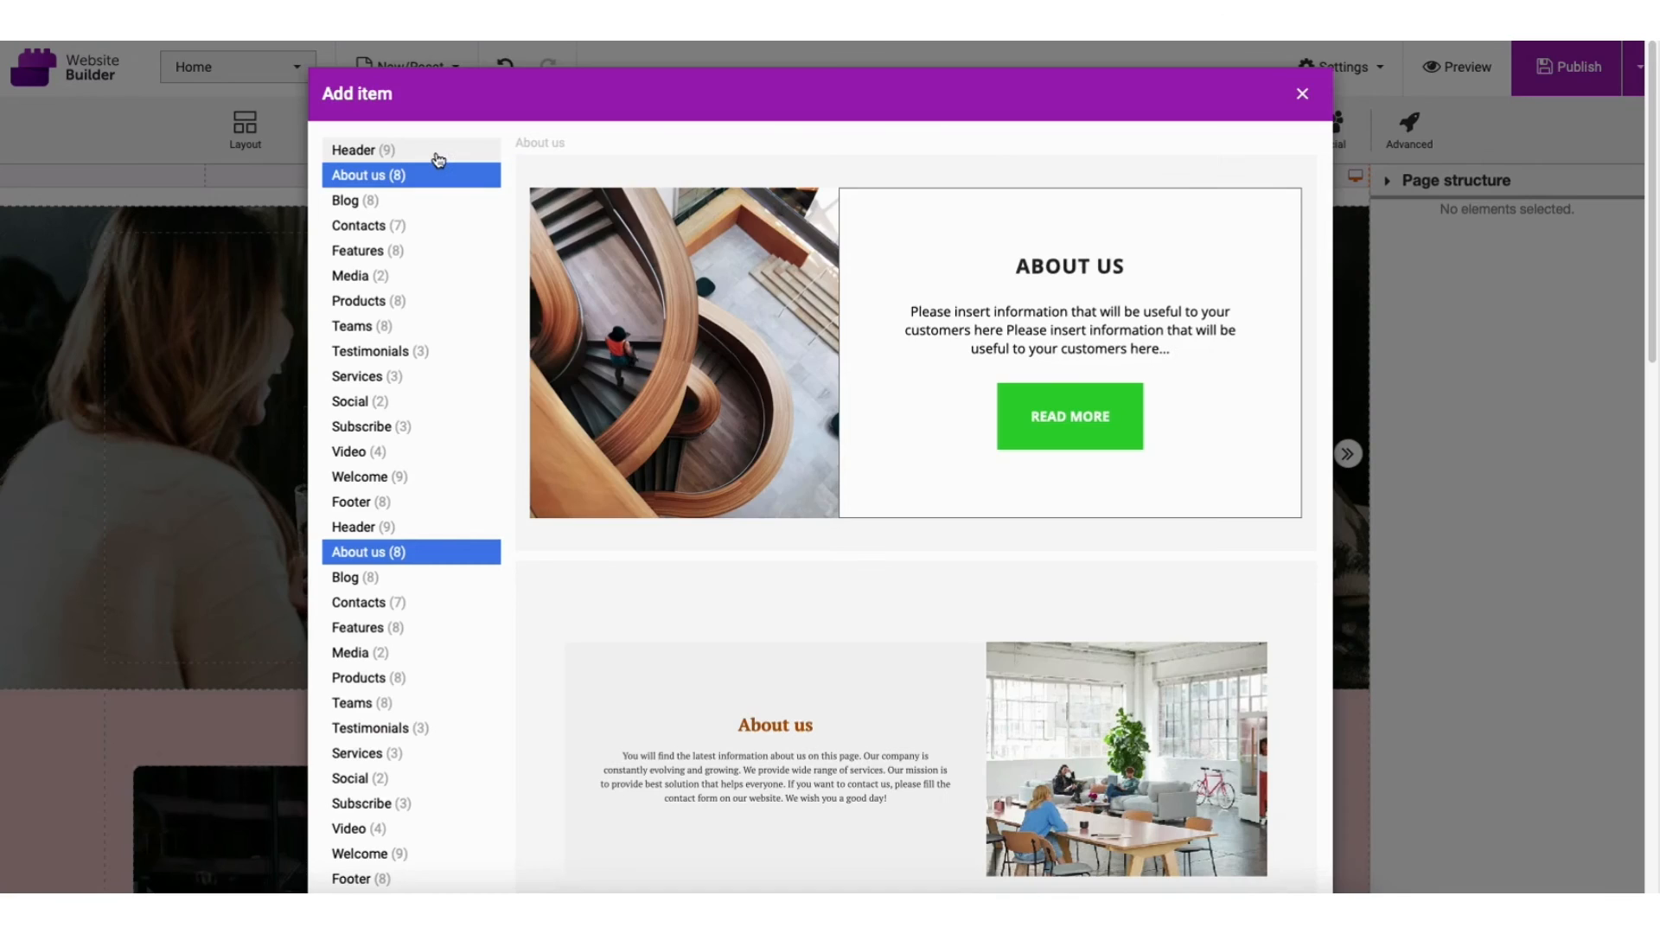
{"action": "left_click", "coordinate": [415, 151]}
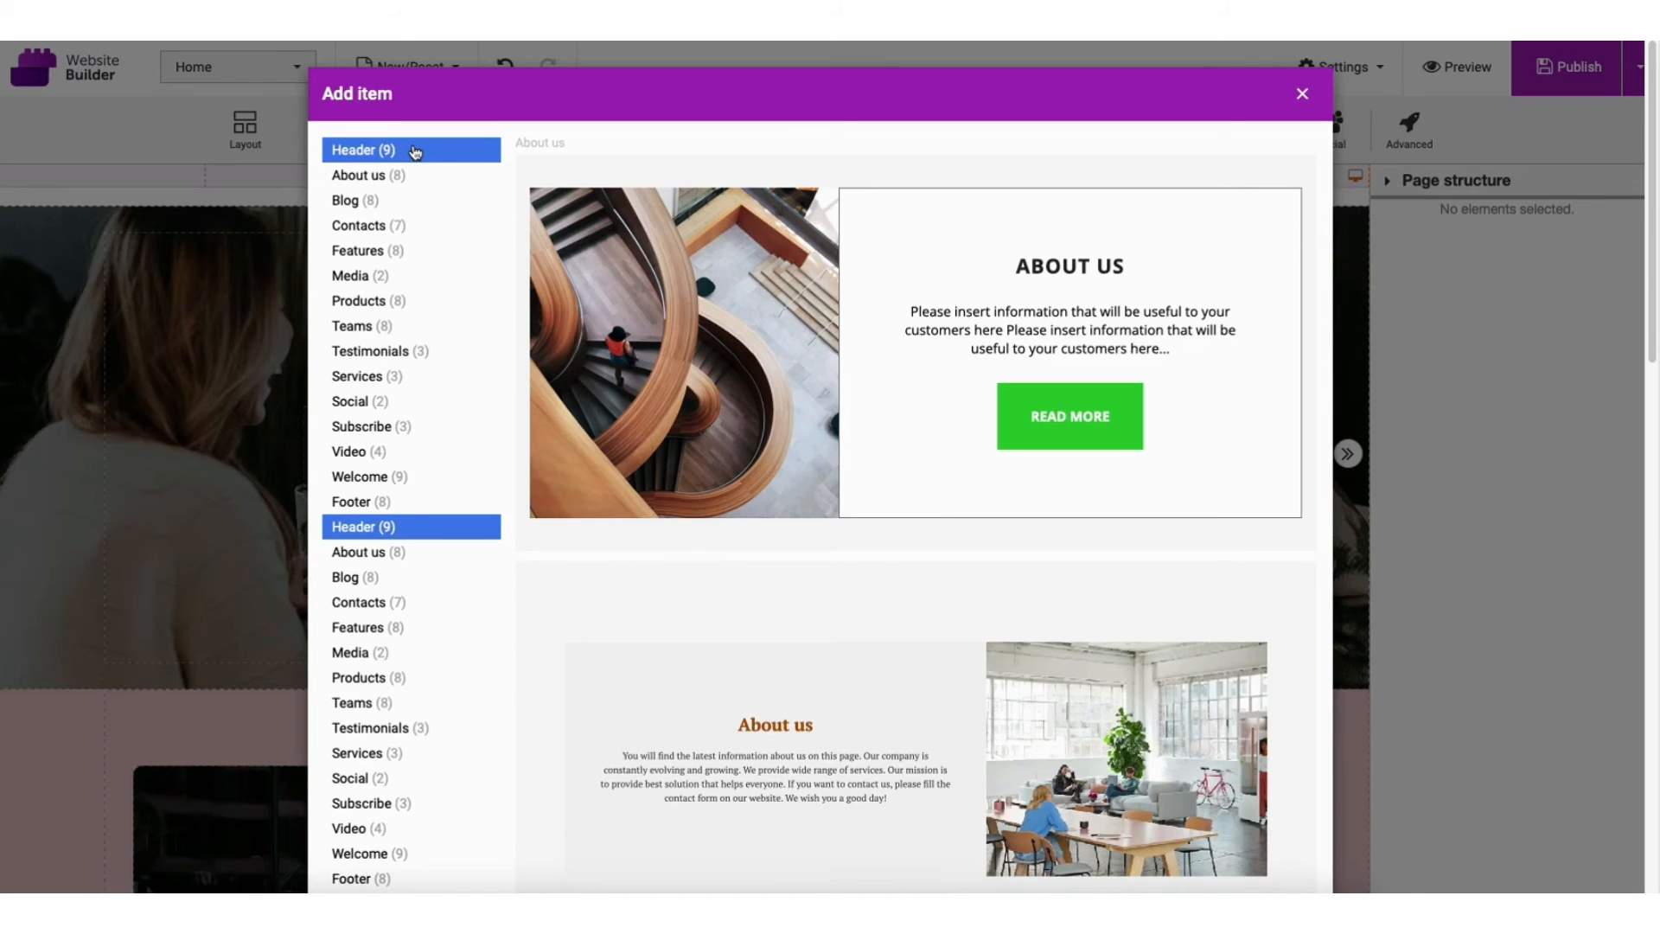
{"action": "scroll", "coordinate": [1204, 138], "scroll_direction": "down", "scroll_amount": 4}
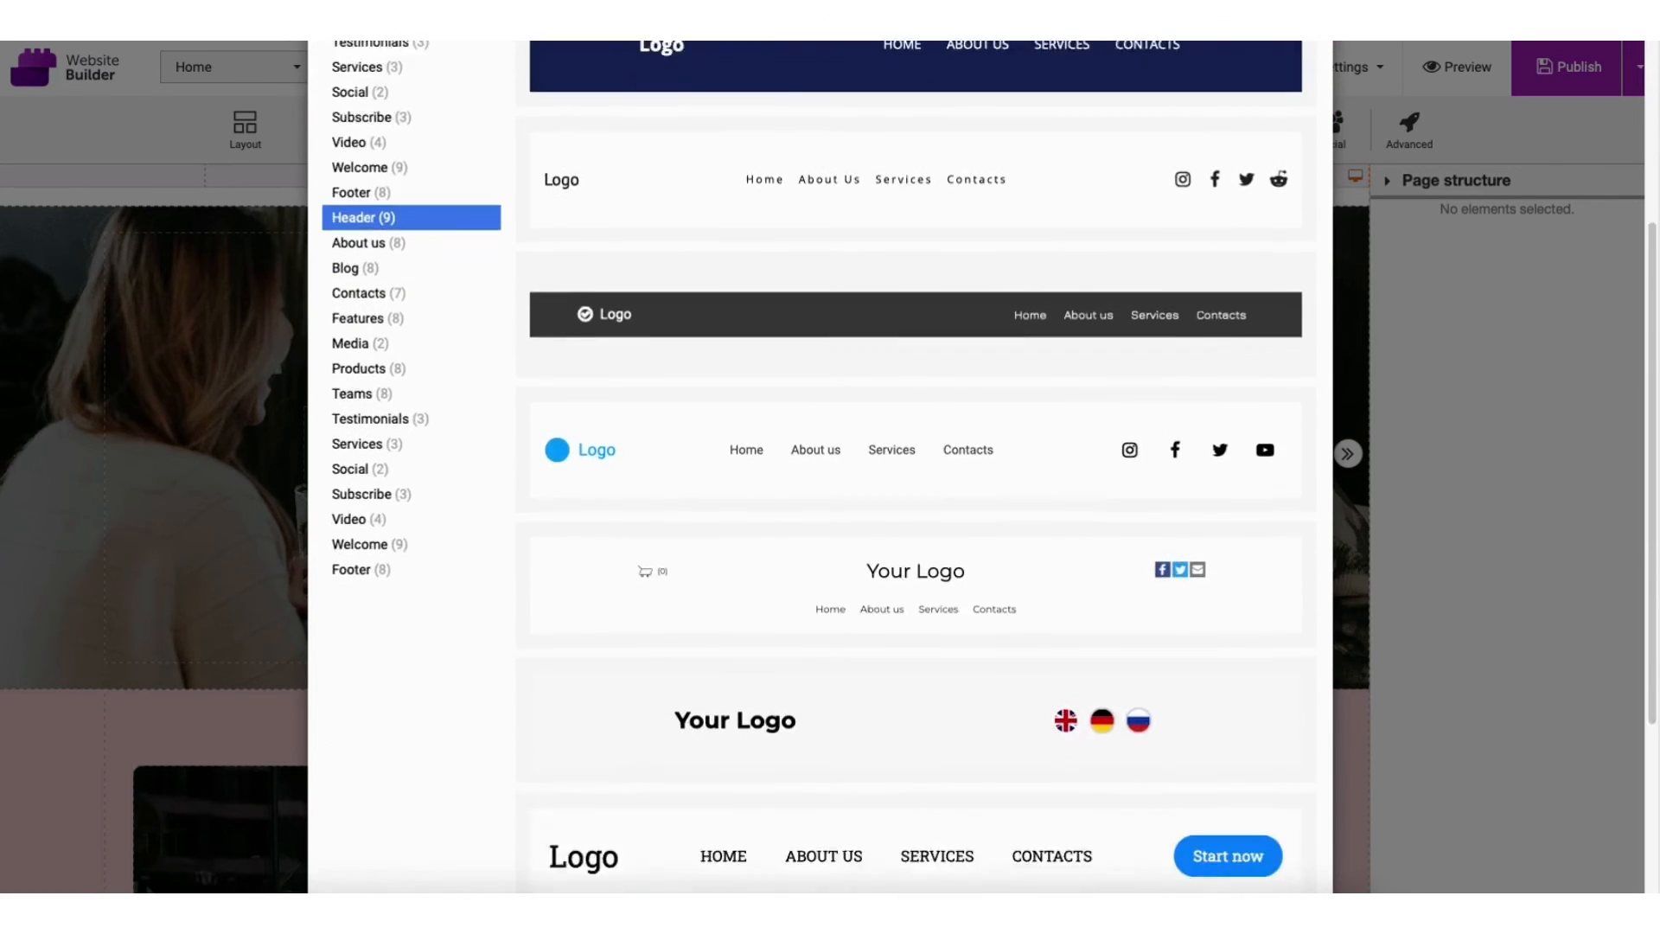
{"action": "scroll", "coordinate": [1204, 138], "scroll_direction": "down", "scroll_amount": 3}
{"action": "scroll", "coordinate": [911, 246], "scroll_direction": "up", "scroll_amount": 6}
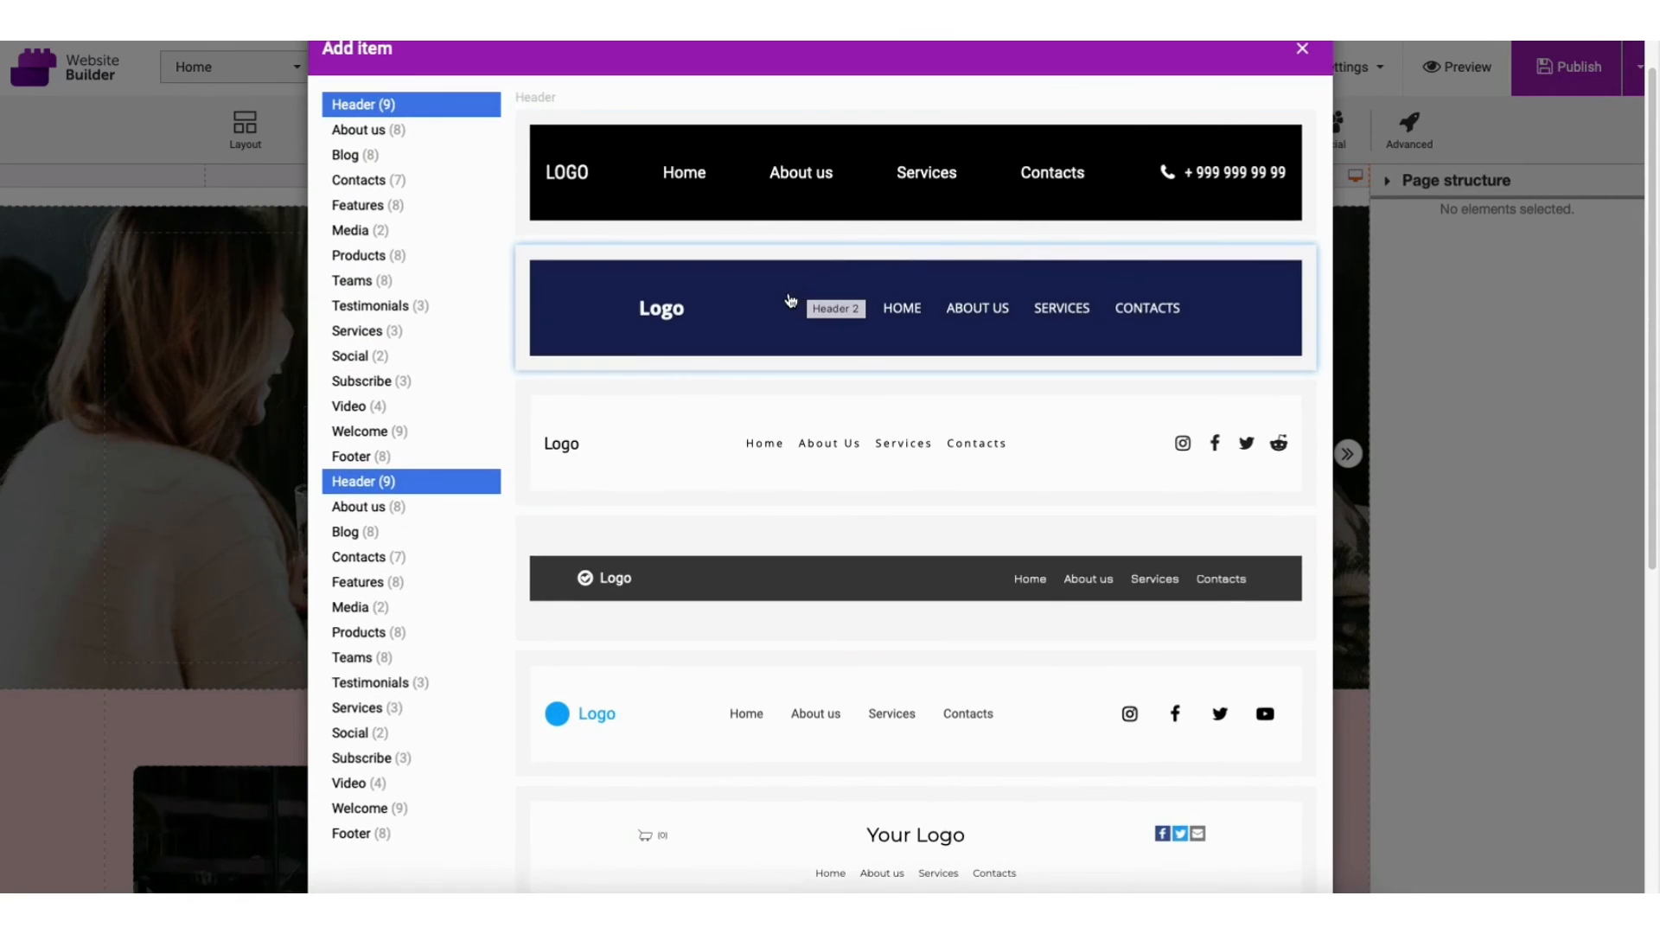
{"action": "left_click", "coordinate": [786, 304]}
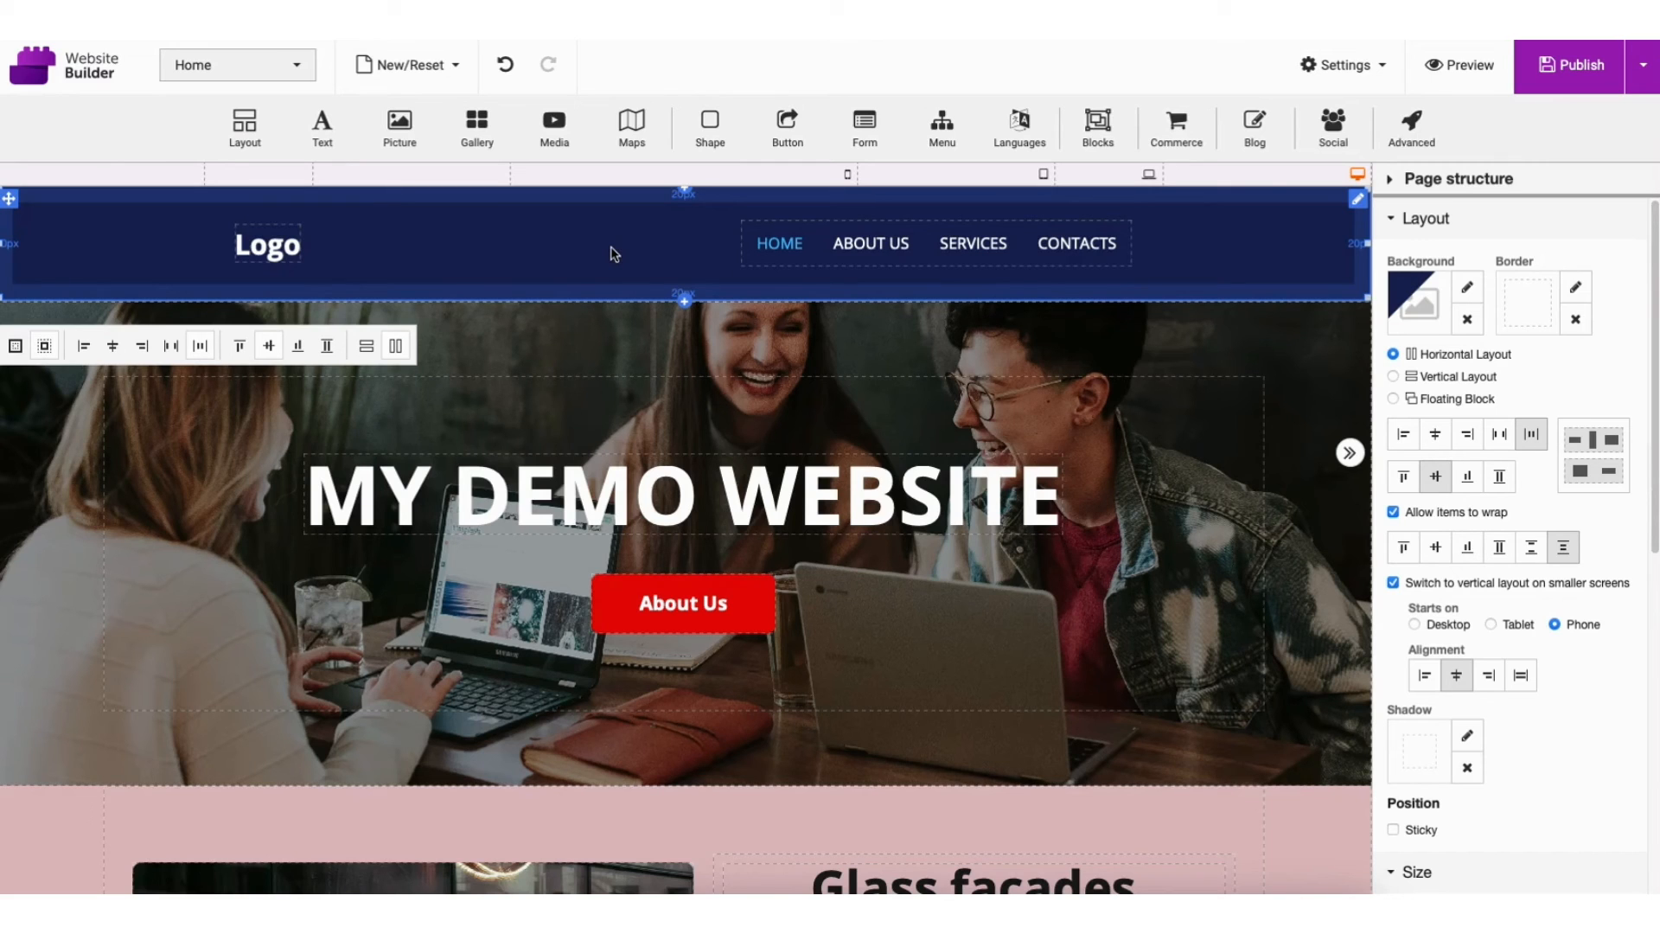
- Open the new header's menu items, try moving Home in the order, restore it, and keep it linked to the Home page
{"action": "left_click", "coordinate": [782, 245]}
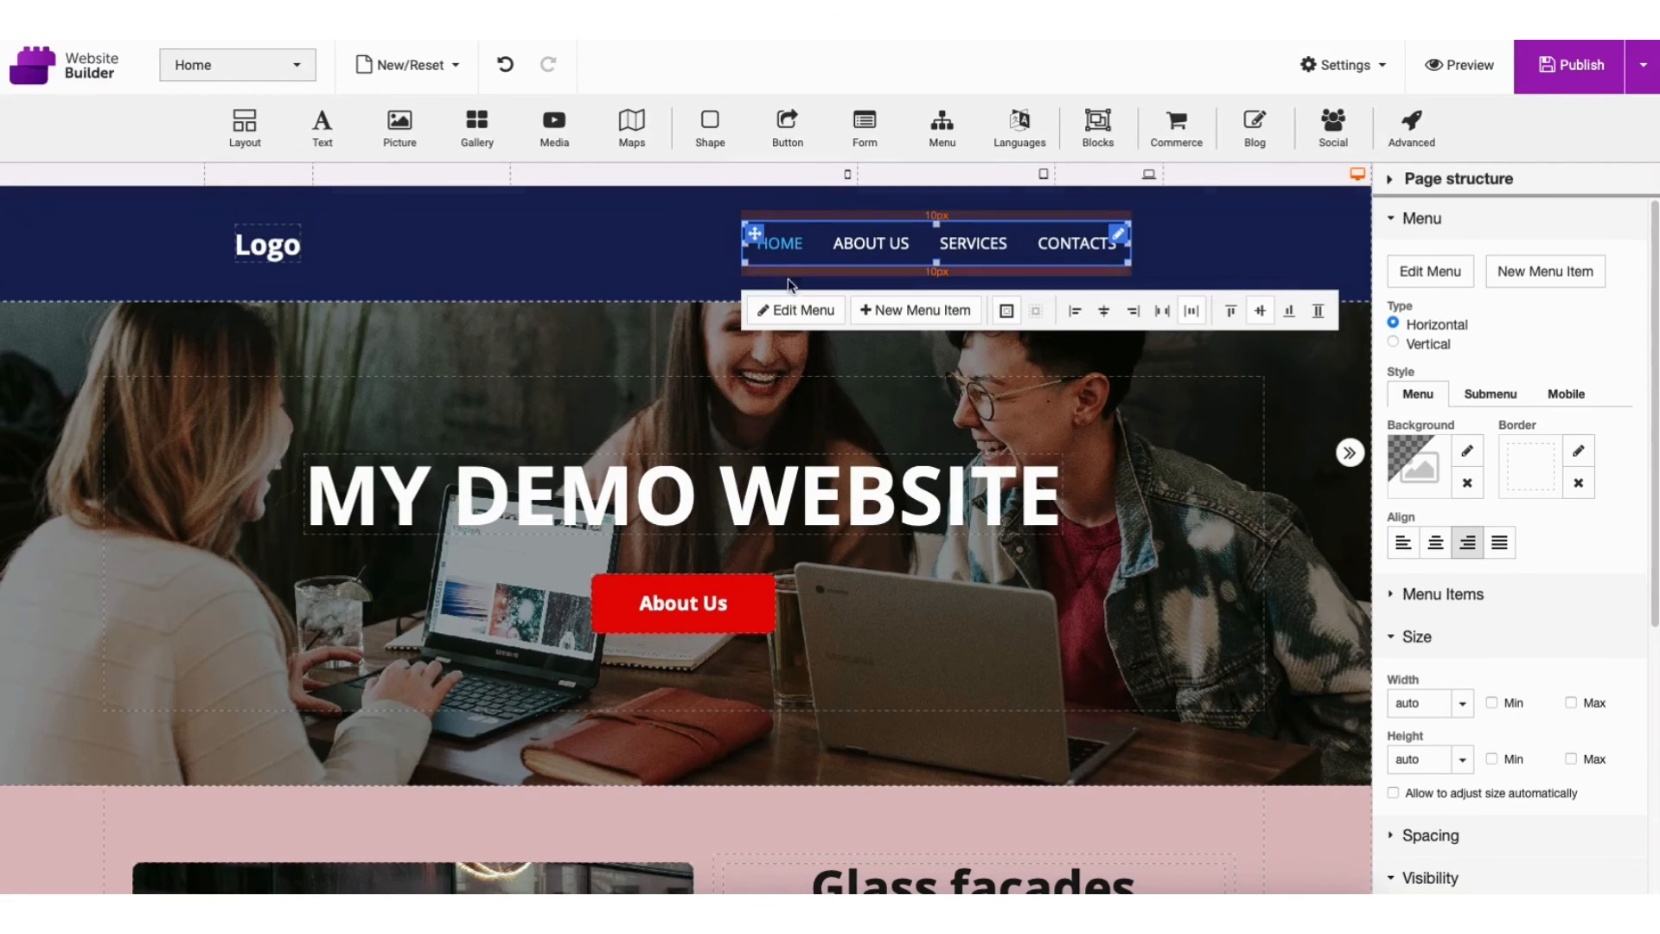
{"action": "left_click", "coordinate": [796, 310]}
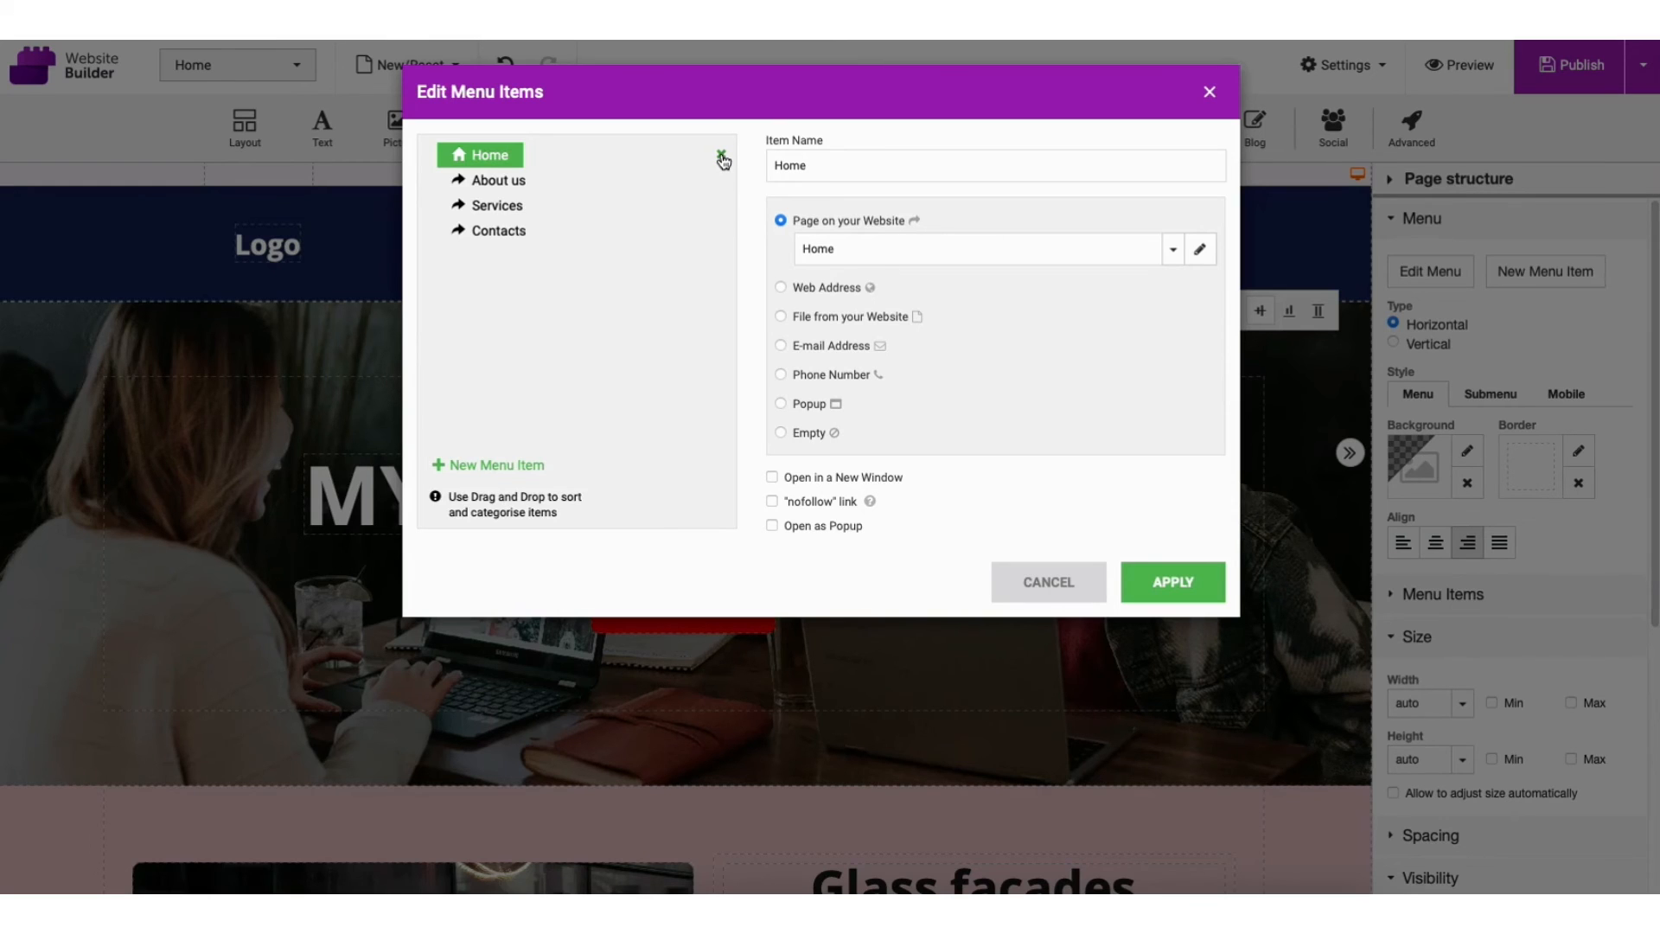
{"action": "left_click_drag", "start_coordinate": [458, 158], "coordinate": [478, 237]}
{"action": "left_click_drag", "start_coordinate": [480, 220], "coordinate": [480, 154]}
{"action": "left_click", "coordinate": [844, 251]}
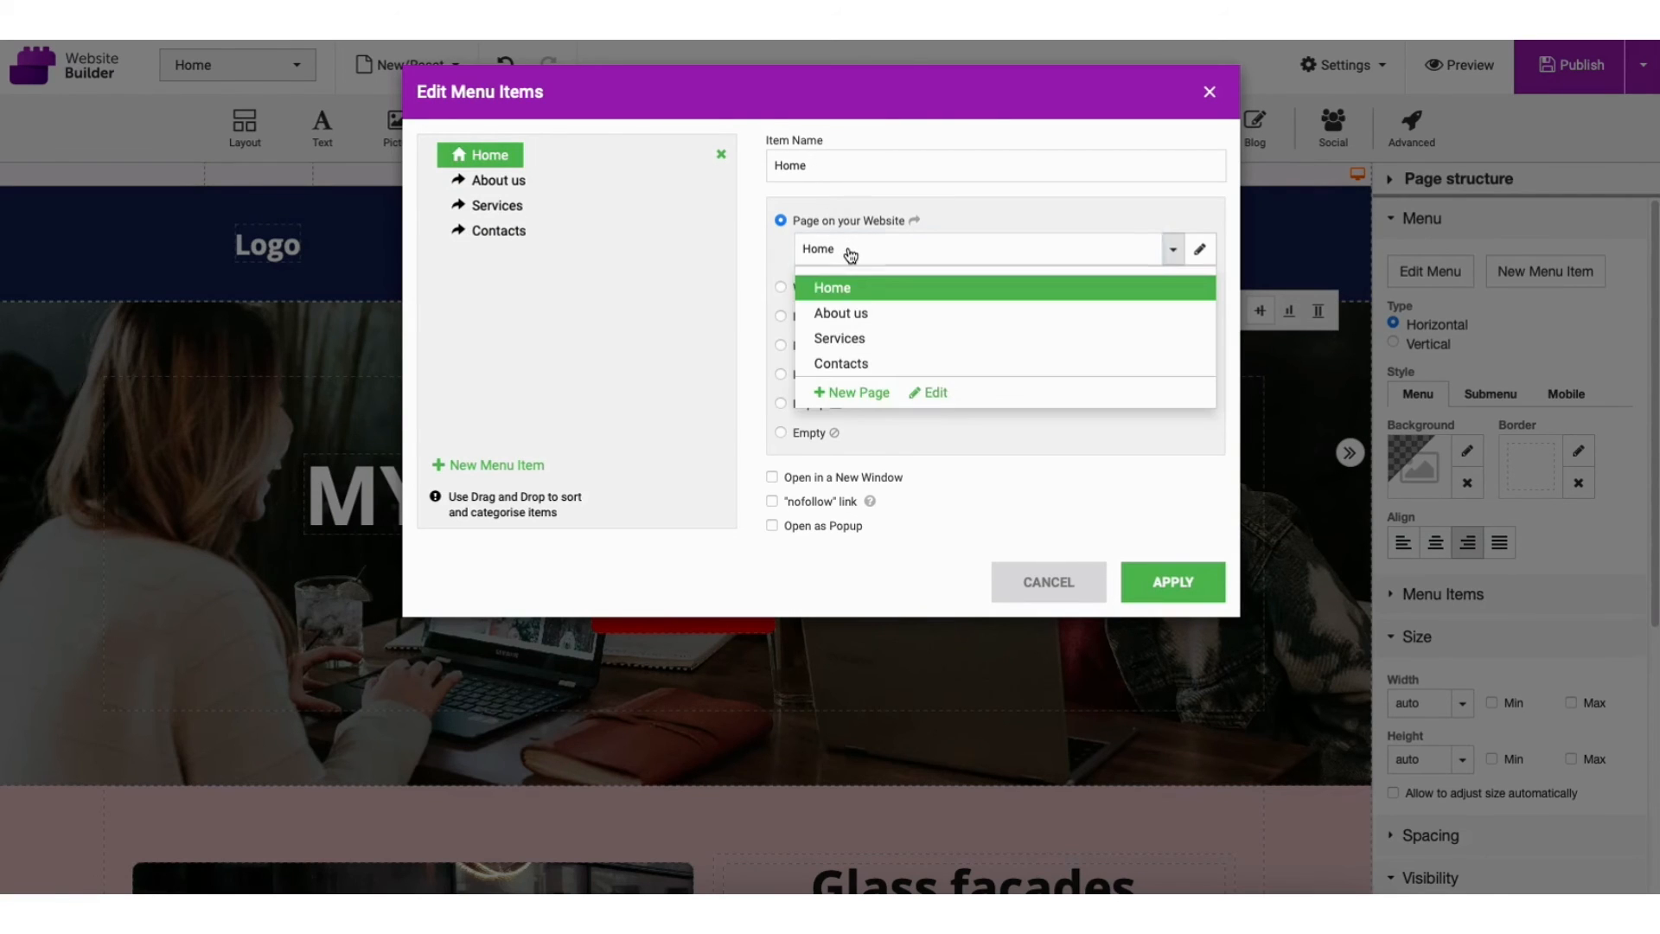
{"action": "left_click", "coordinate": [842, 288]}
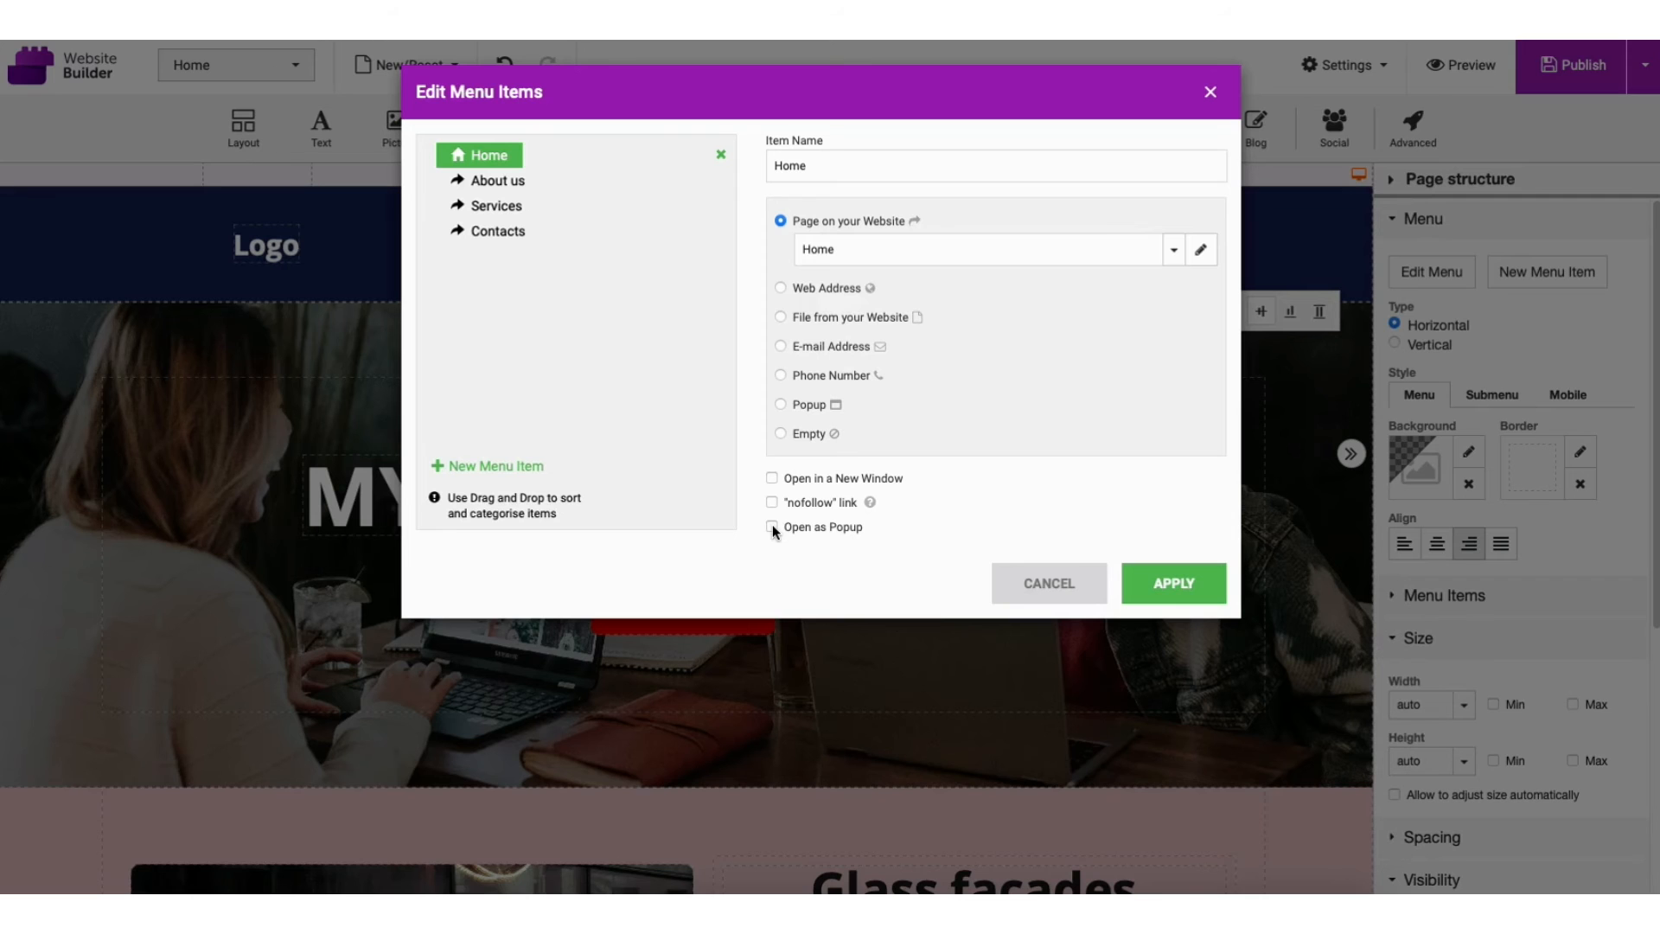
- Examine the options for adding a new menu item, including which page's layout to copy, without adding it
{"action": "left_click", "coordinate": [495, 467]}
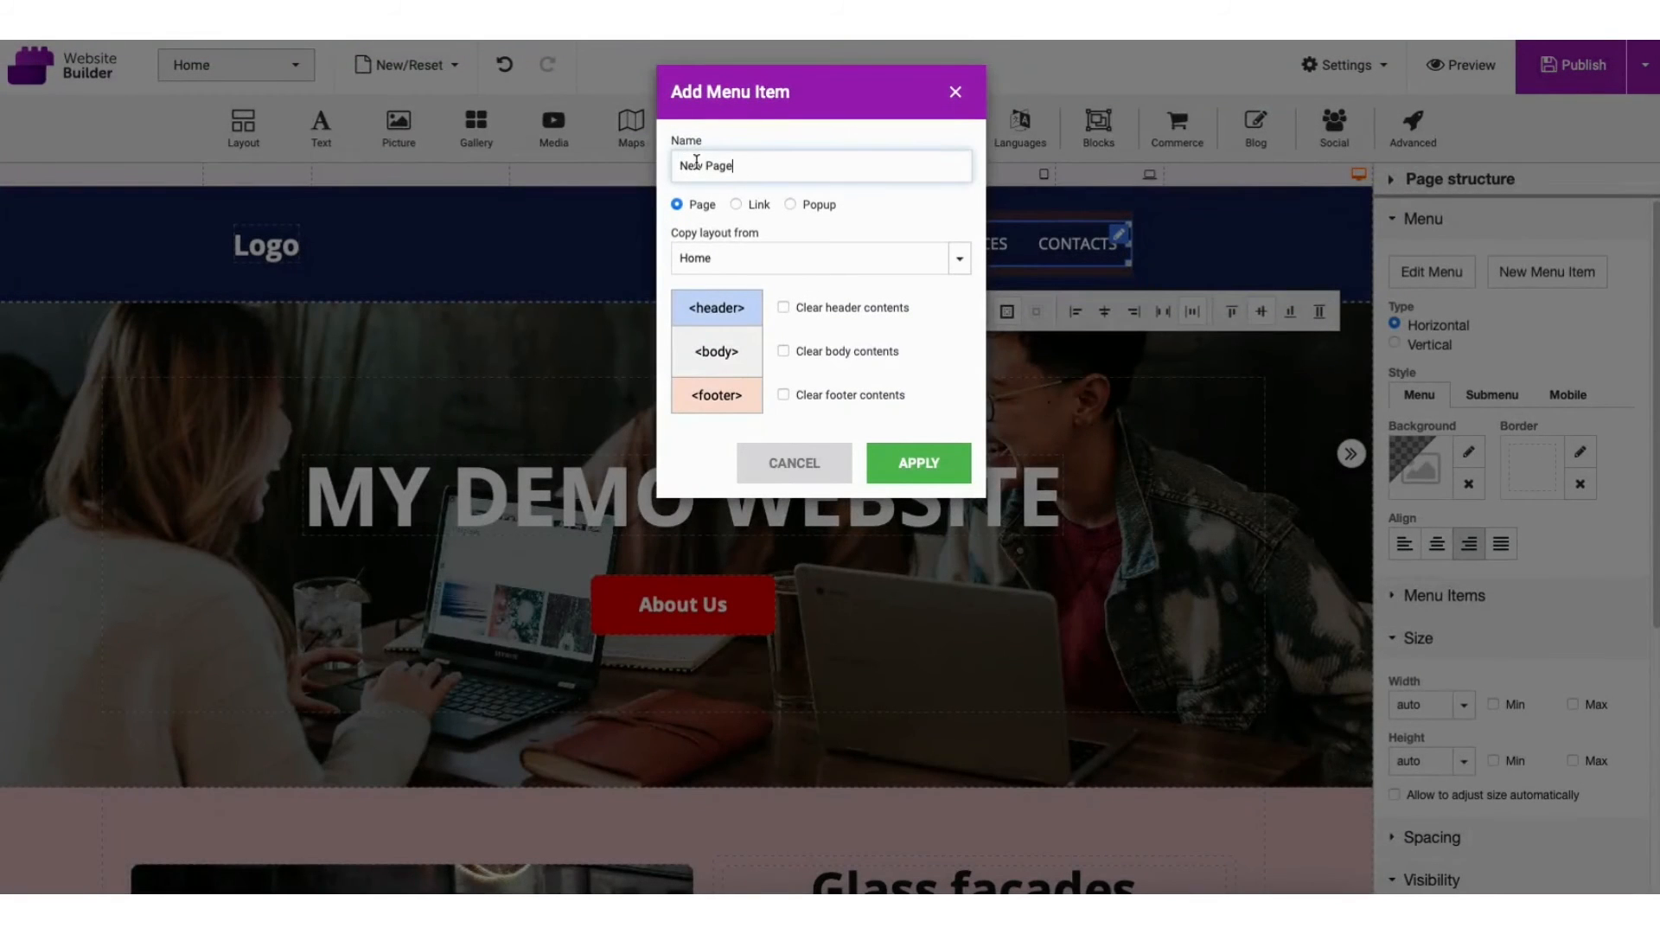
{"action": "left_click", "coordinate": [700, 251]}
{"action": "left_click", "coordinate": [700, 261]}
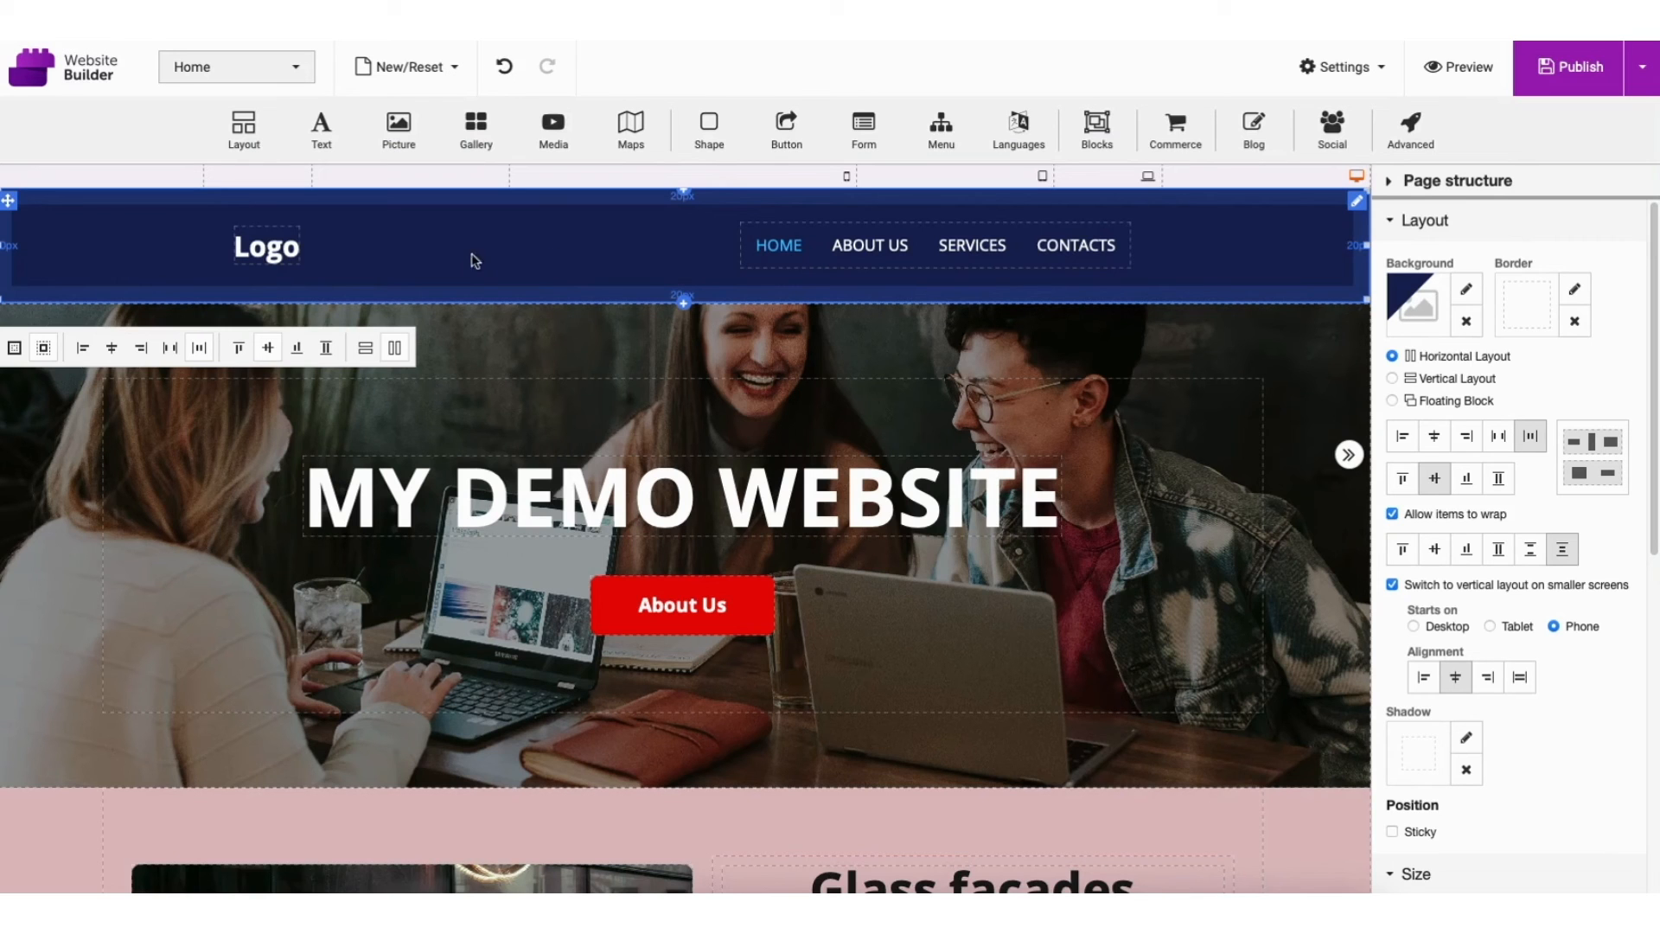
- Replace the placeholder logo text in the new header with "My Demo Website"
{"action": "left_click", "coordinate": [279, 253]}
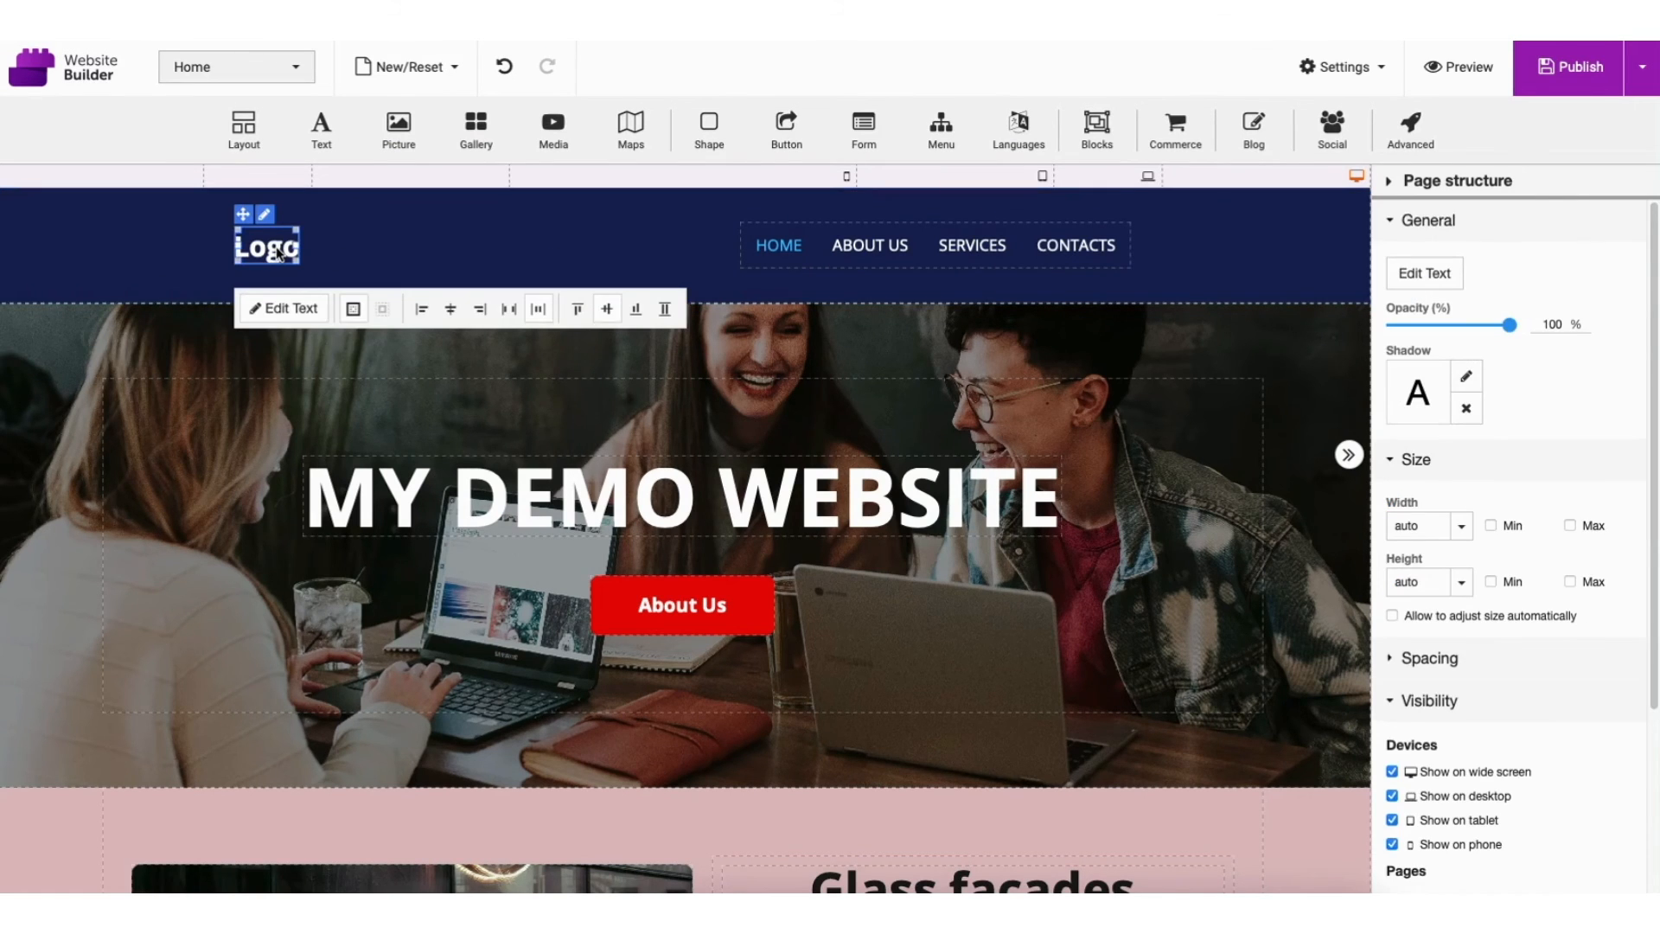
{"action": "double_click", "coordinate": [278, 254]}
{"action": "type", "text": "My Demo Website"}
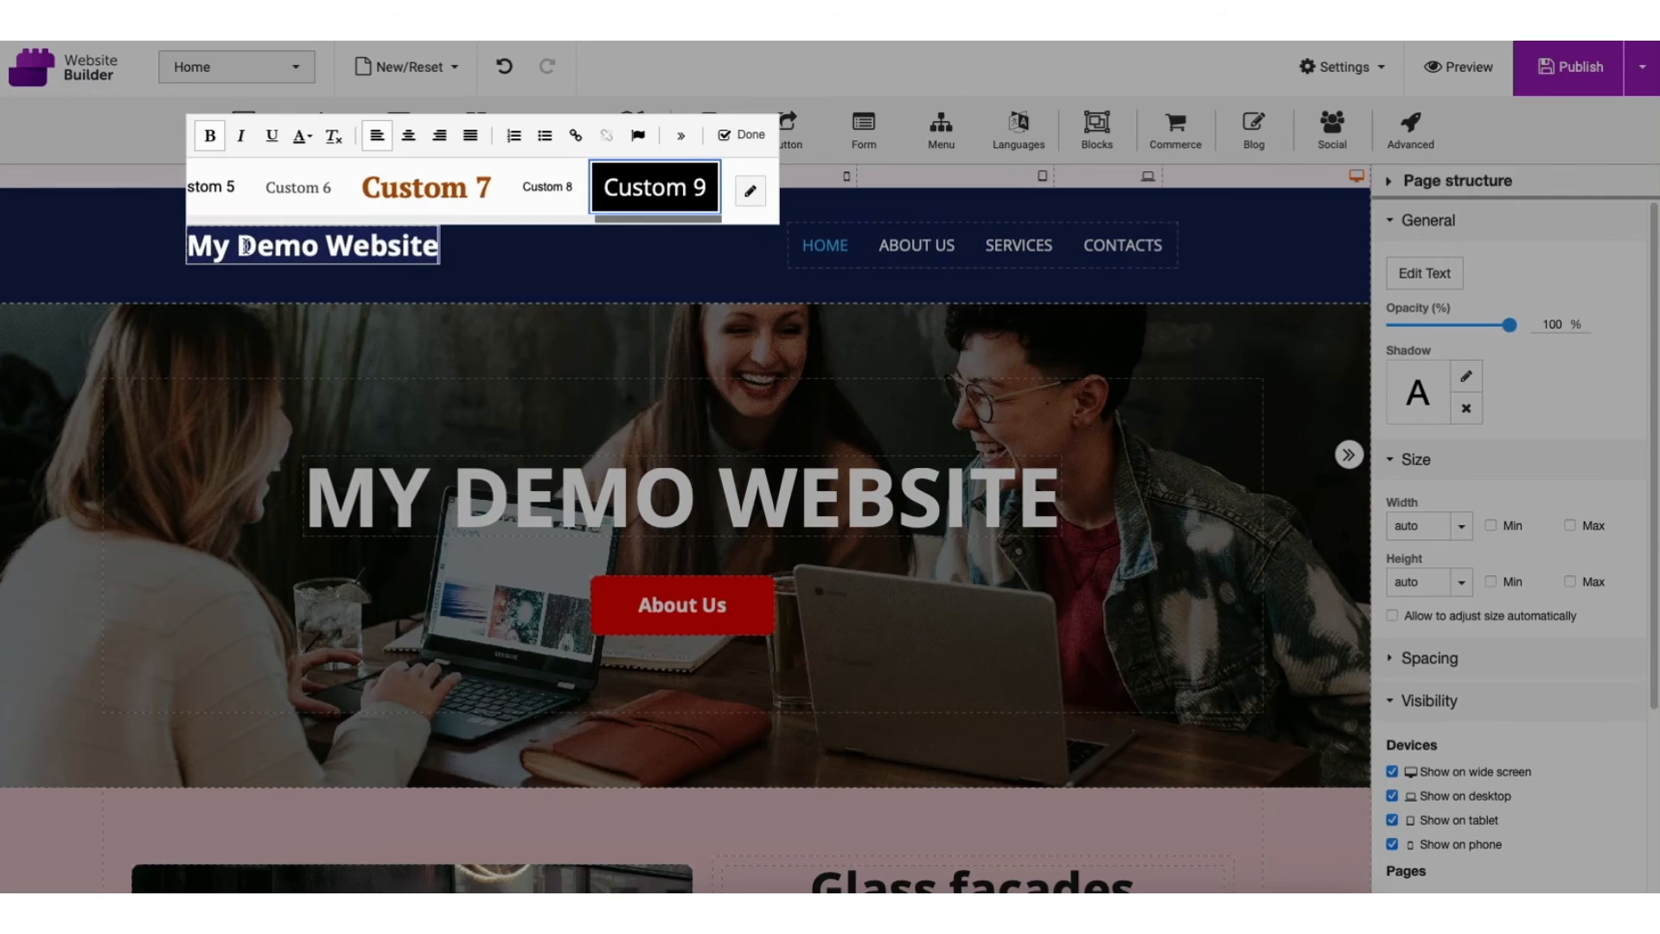
- Finish editing the logo text in the header
{"action": "left_click", "coordinate": [538, 277]}
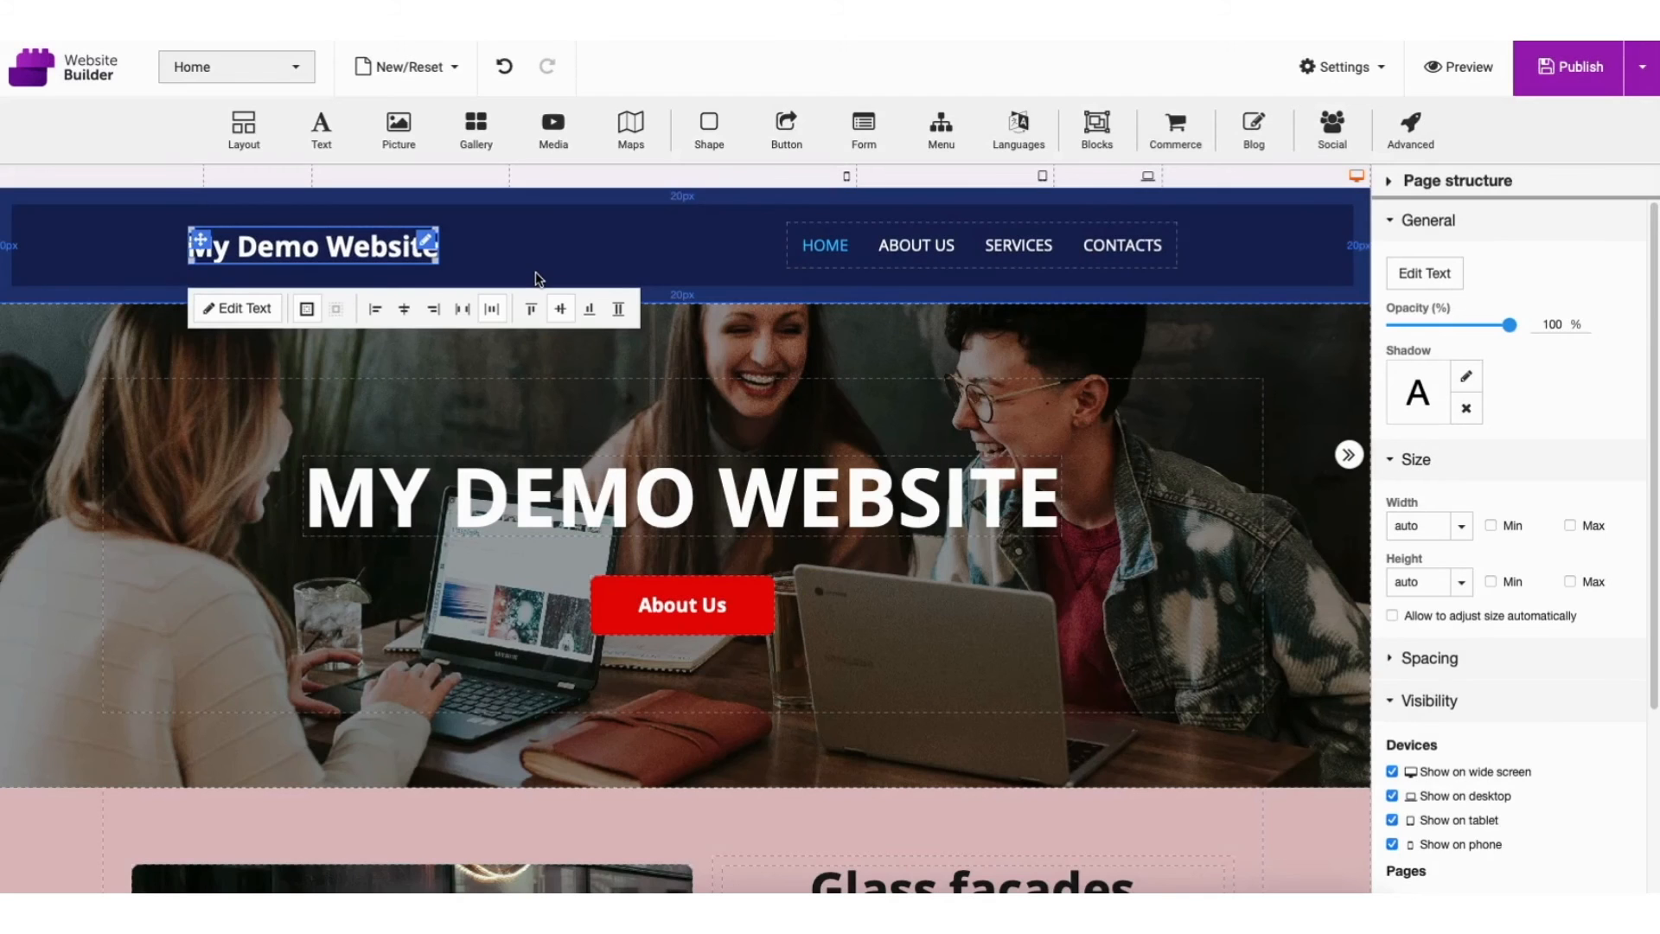
{"action": "left_click", "coordinate": [574, 251]}
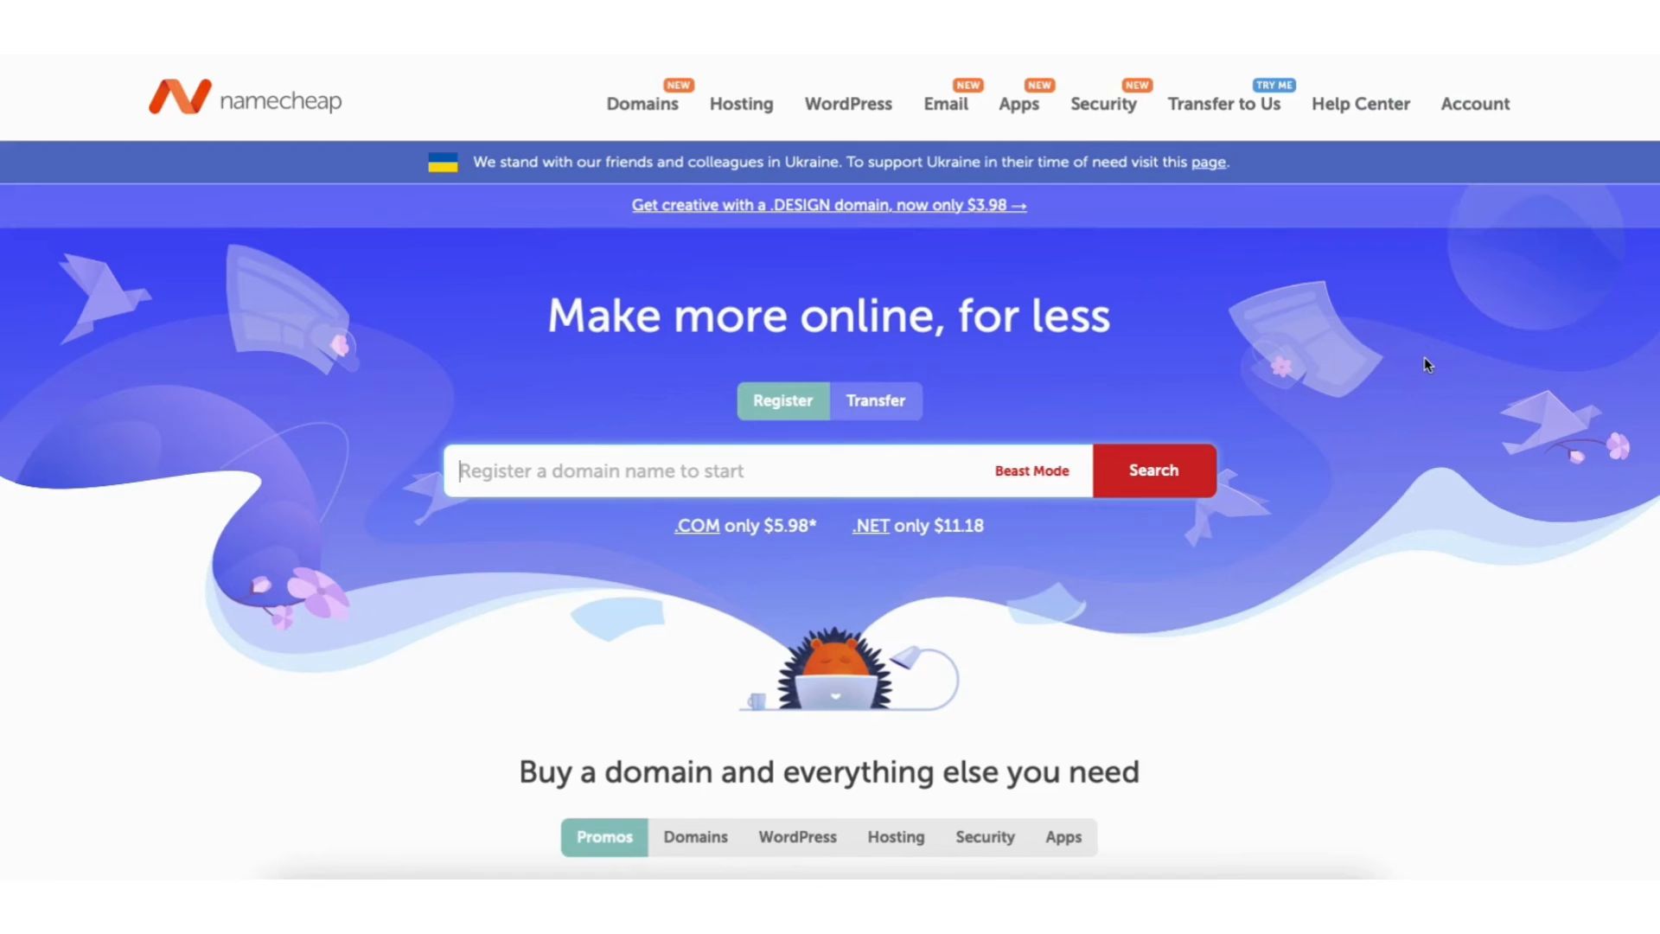
- Switch to the Namecheap website and start a free logo for the brand name "My Demo Website" in Logo Maker
{"action": "left_click", "coordinate": [1424, 357]}
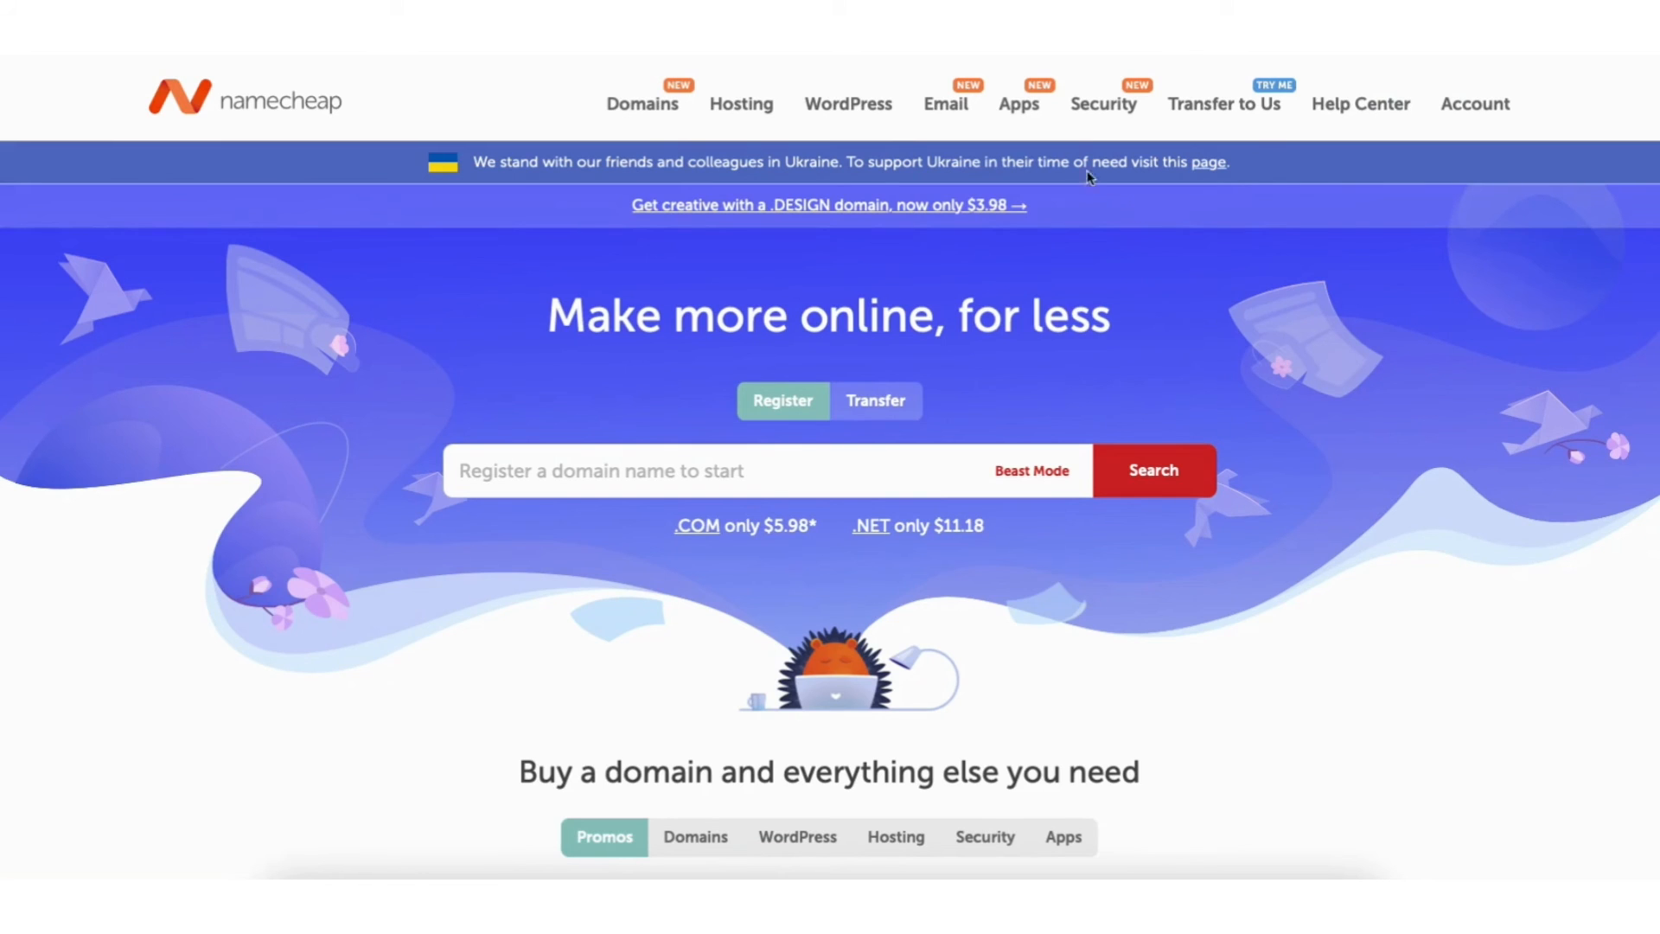
{"action": "mouse_move", "coordinate": [1028, 109]}
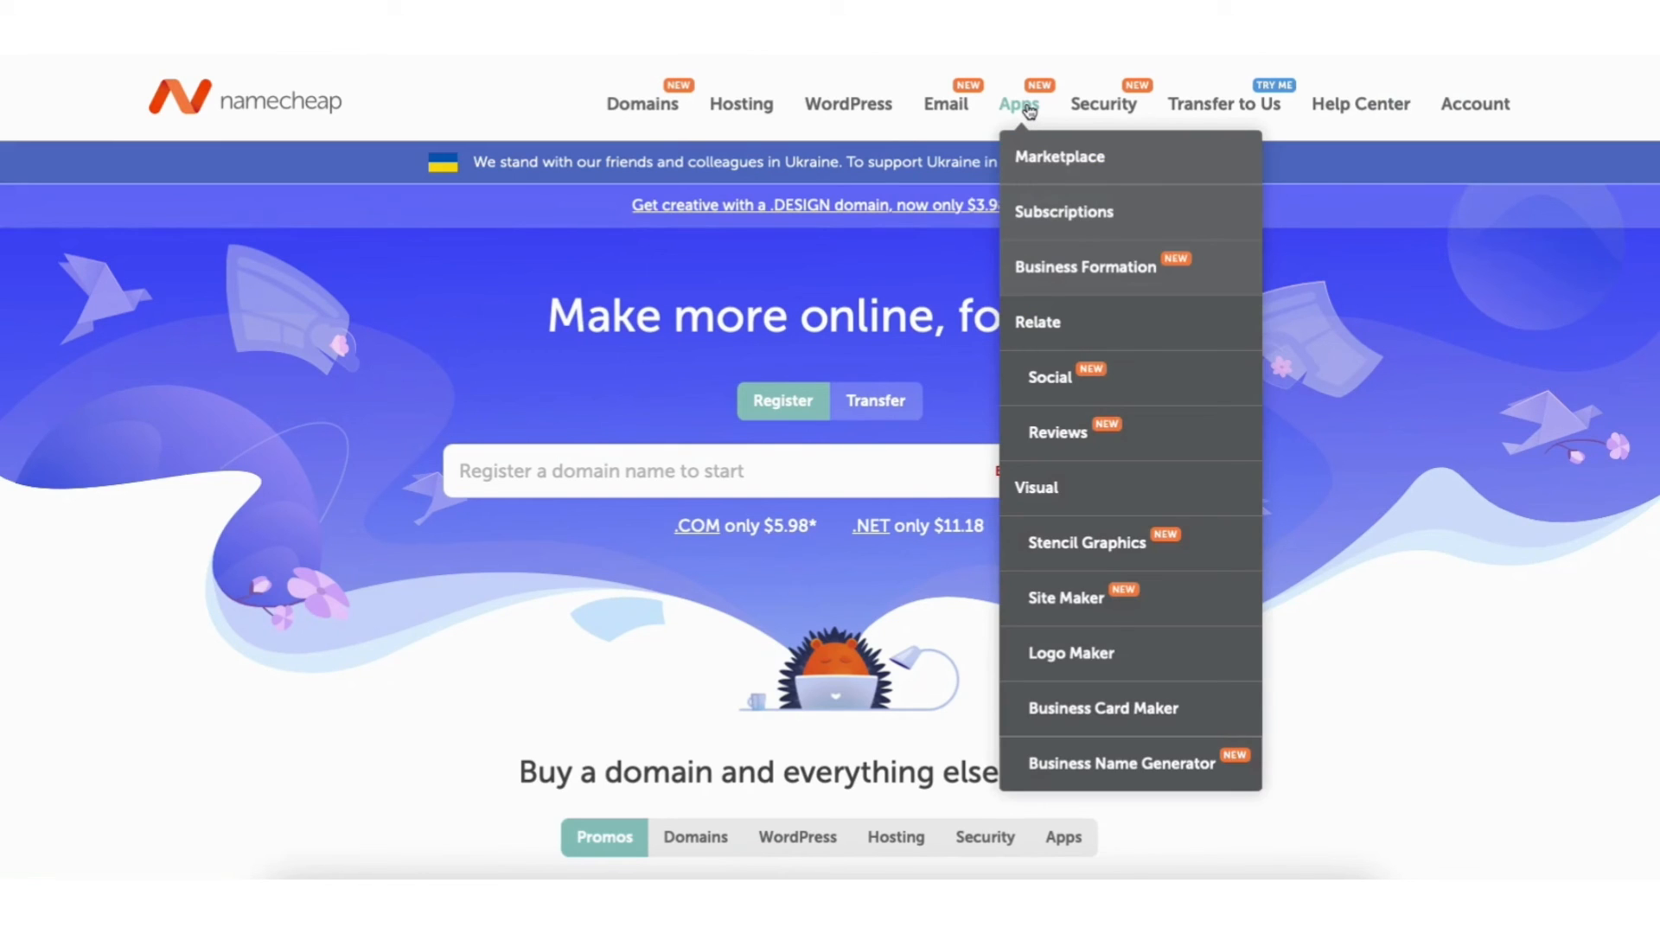
{"action": "left_click", "coordinate": [1055, 654]}
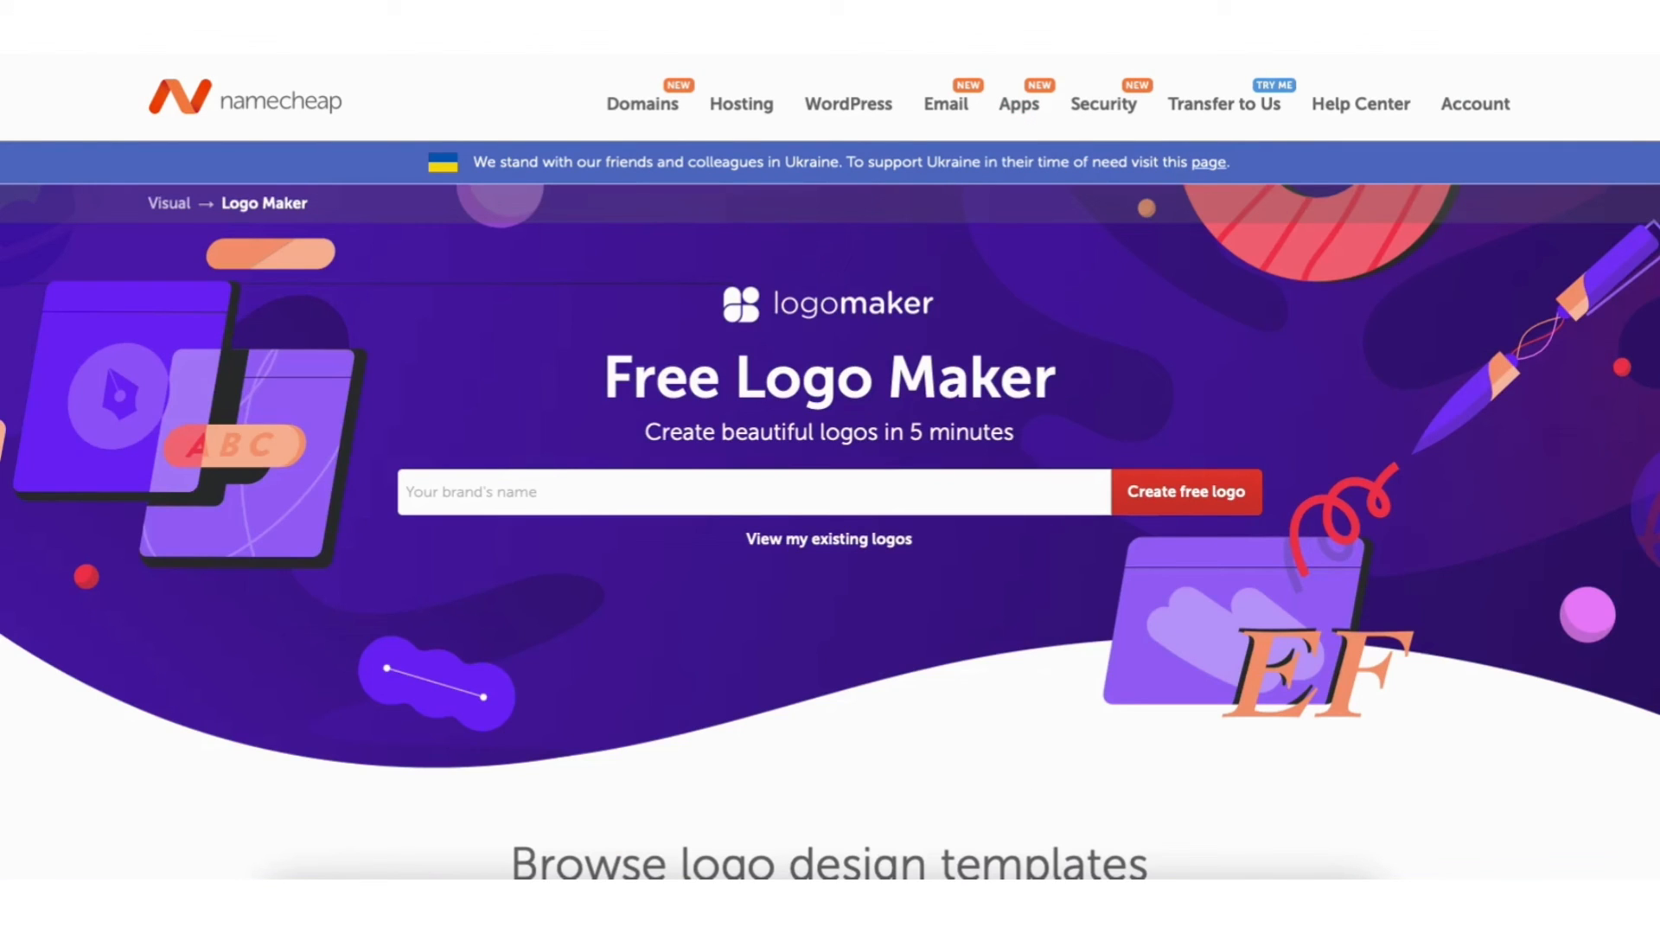
{"action": "left_click", "coordinate": [548, 491]}
{"action": "type", "text": "My Demo Website"}
{"action": "left_click", "coordinate": [1150, 491]}
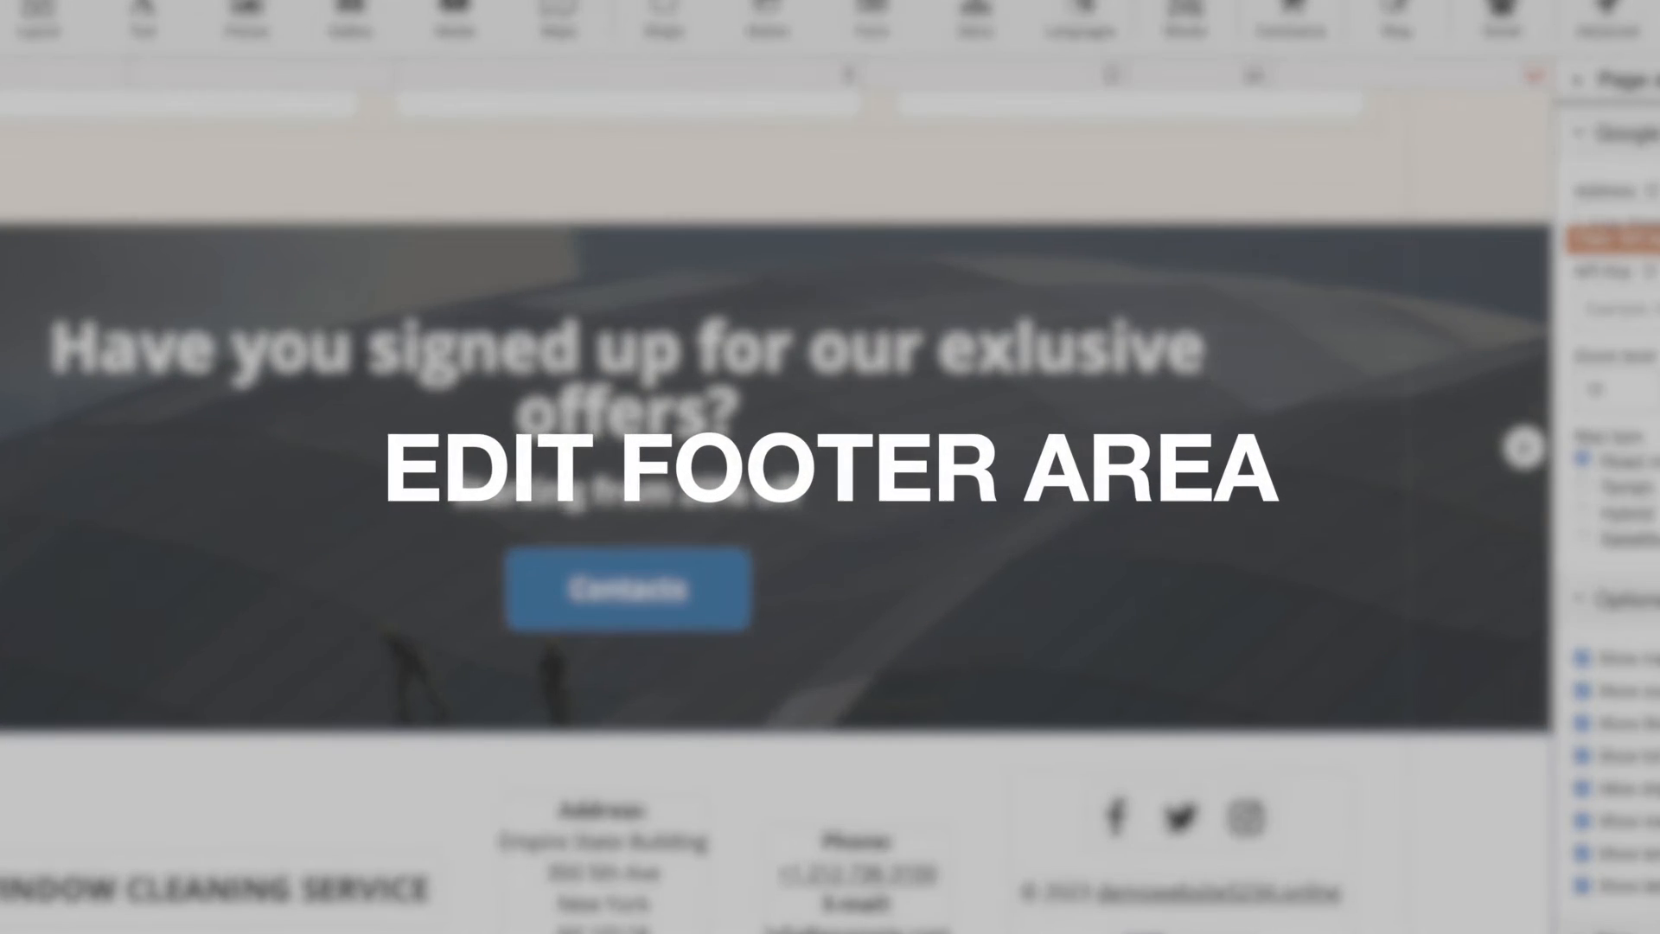
- Try a different background colour on the footer section and undo it, then select the footer's address text
{"action": "left_click", "coordinate": [77, 728]}
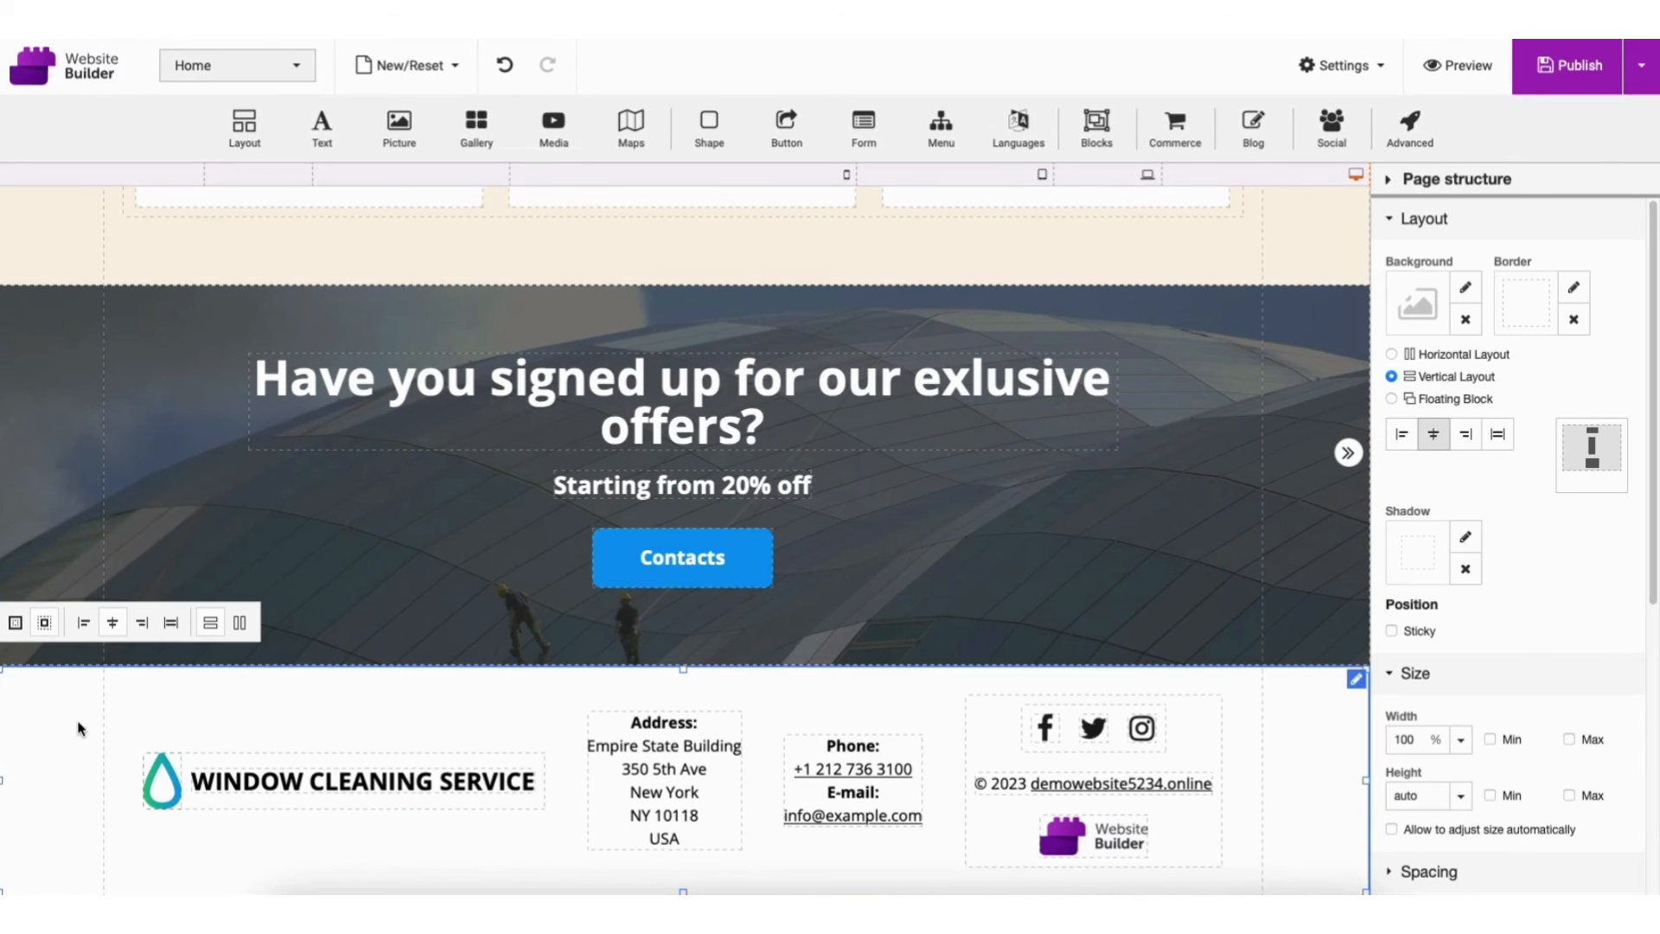
{"action": "left_click", "coordinate": [1464, 287]}
{"action": "left_click_drag", "start_coordinate": [893, 230], "coordinate": [872, 251]}
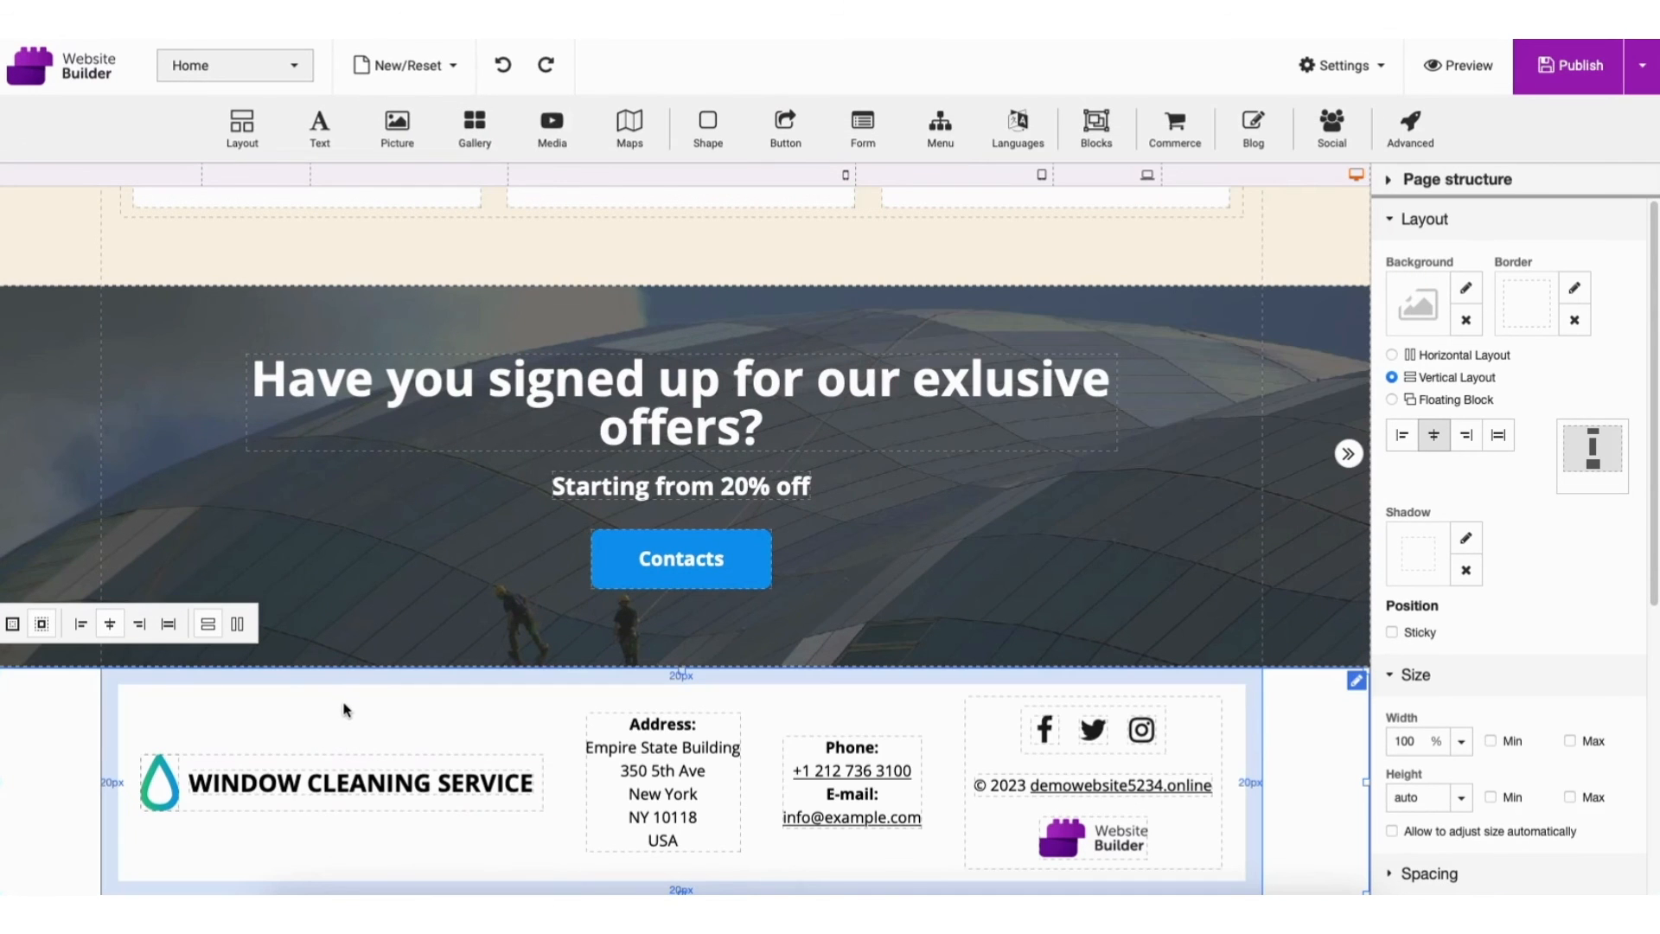
{"action": "left_click", "coordinate": [595, 739]}
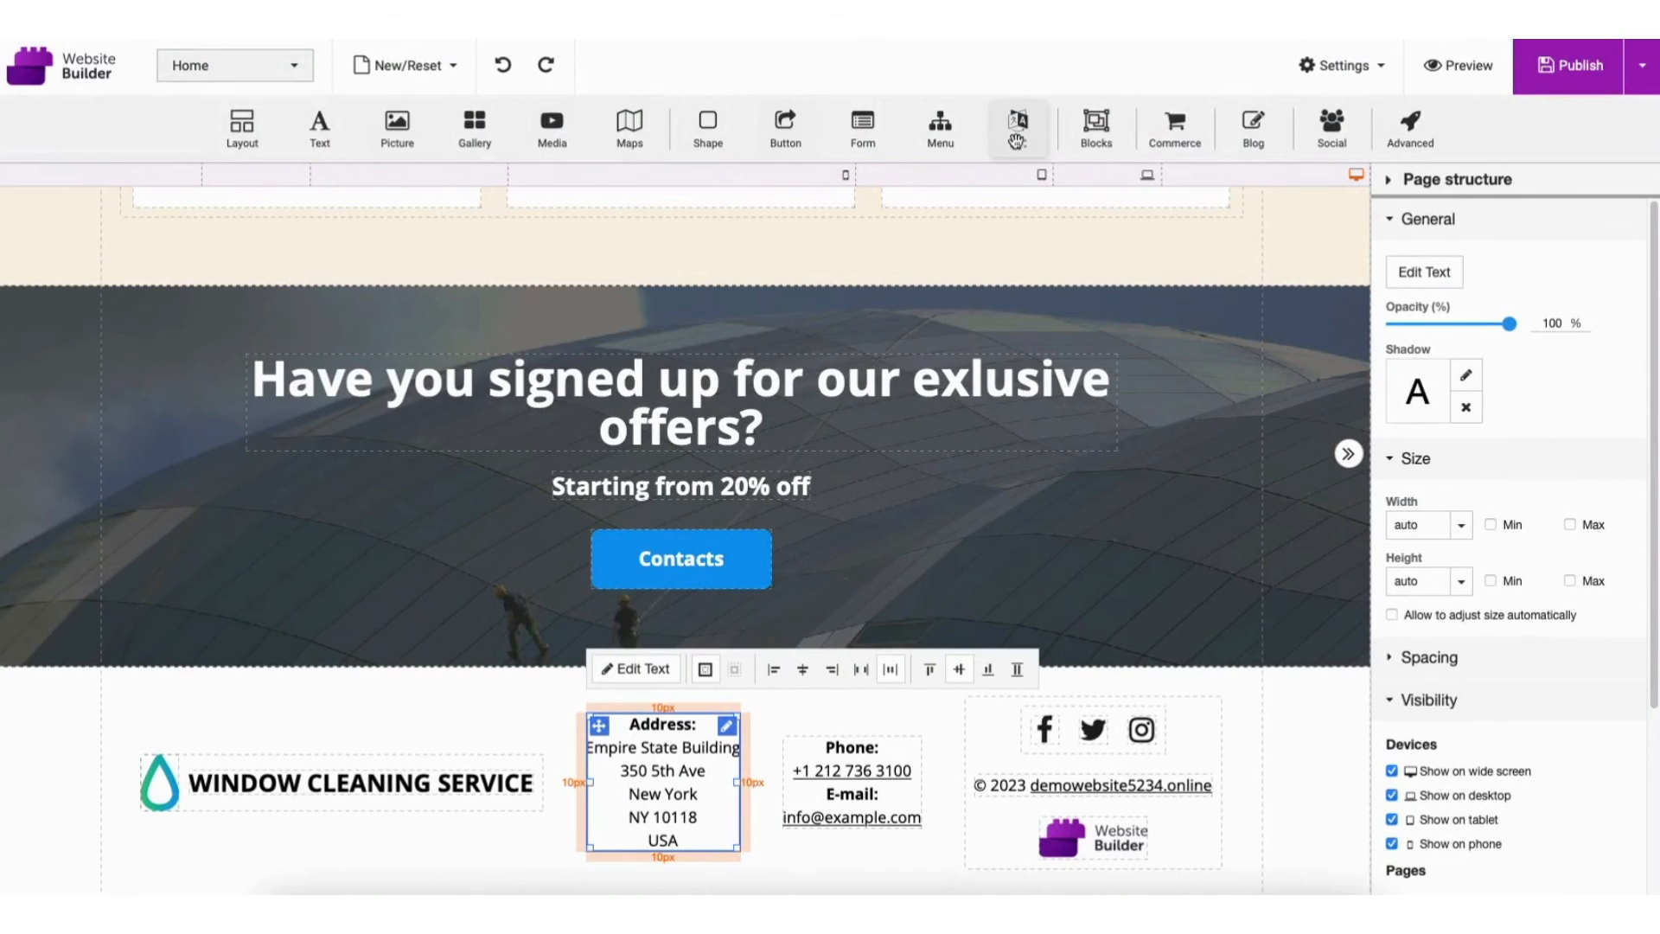
- Replace the existing footer by removing it and adding the light footer block with the exclusive offers sign-up form
{"action": "right_click", "coordinate": [370, 722]}
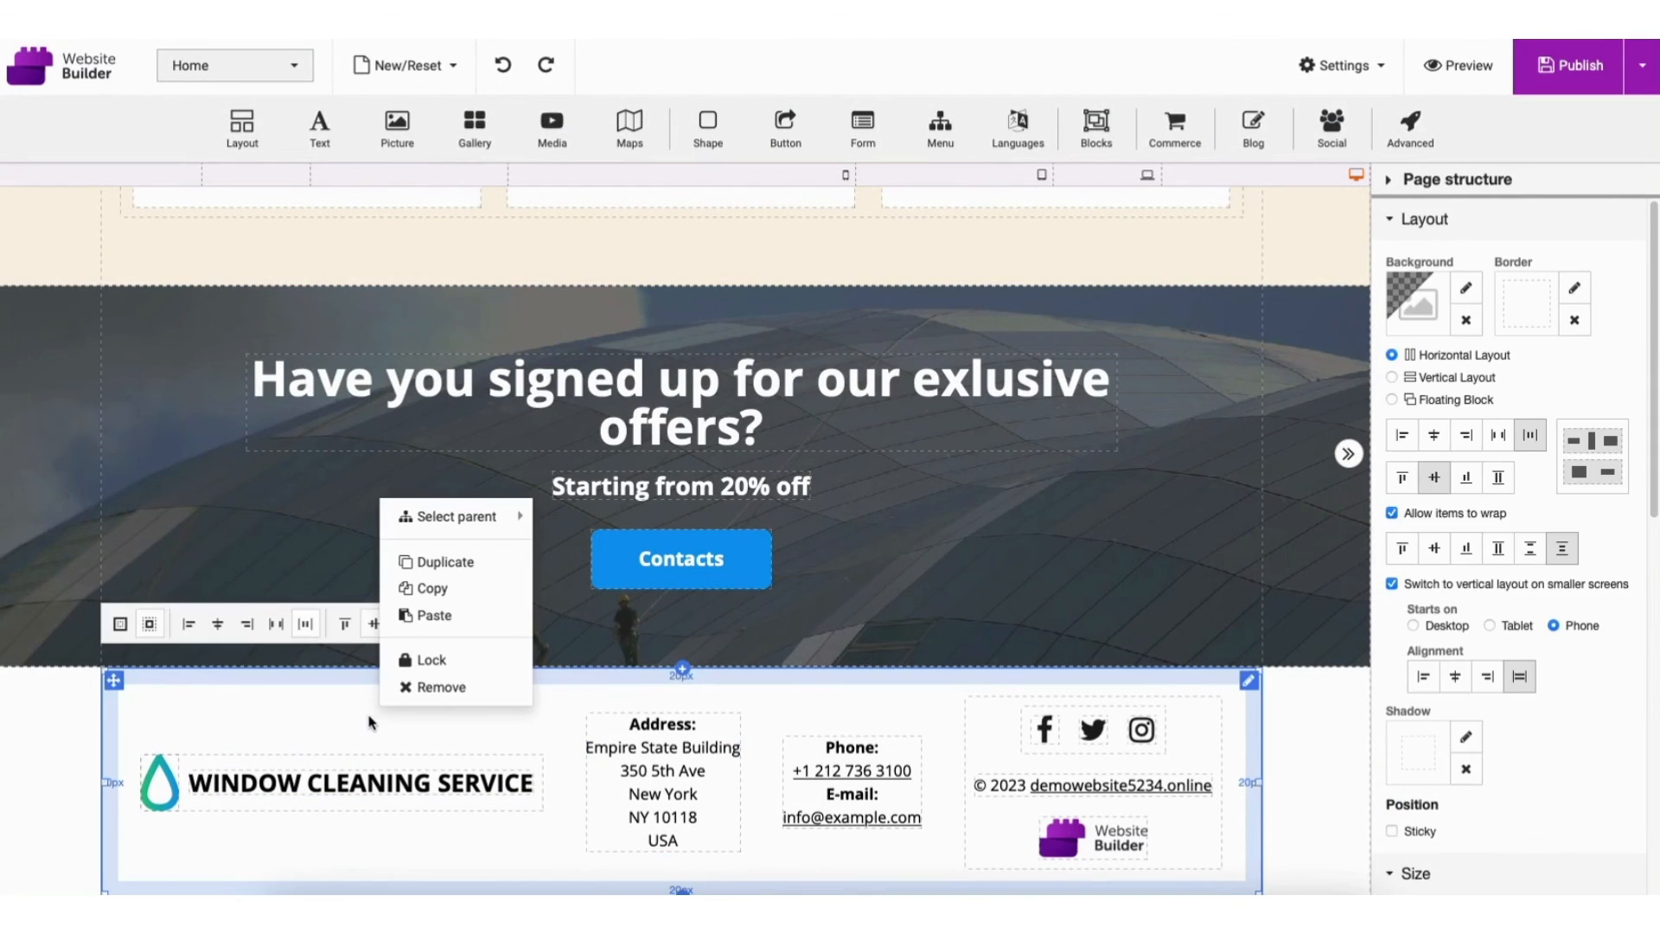
{"action": "left_click", "coordinate": [424, 689]}
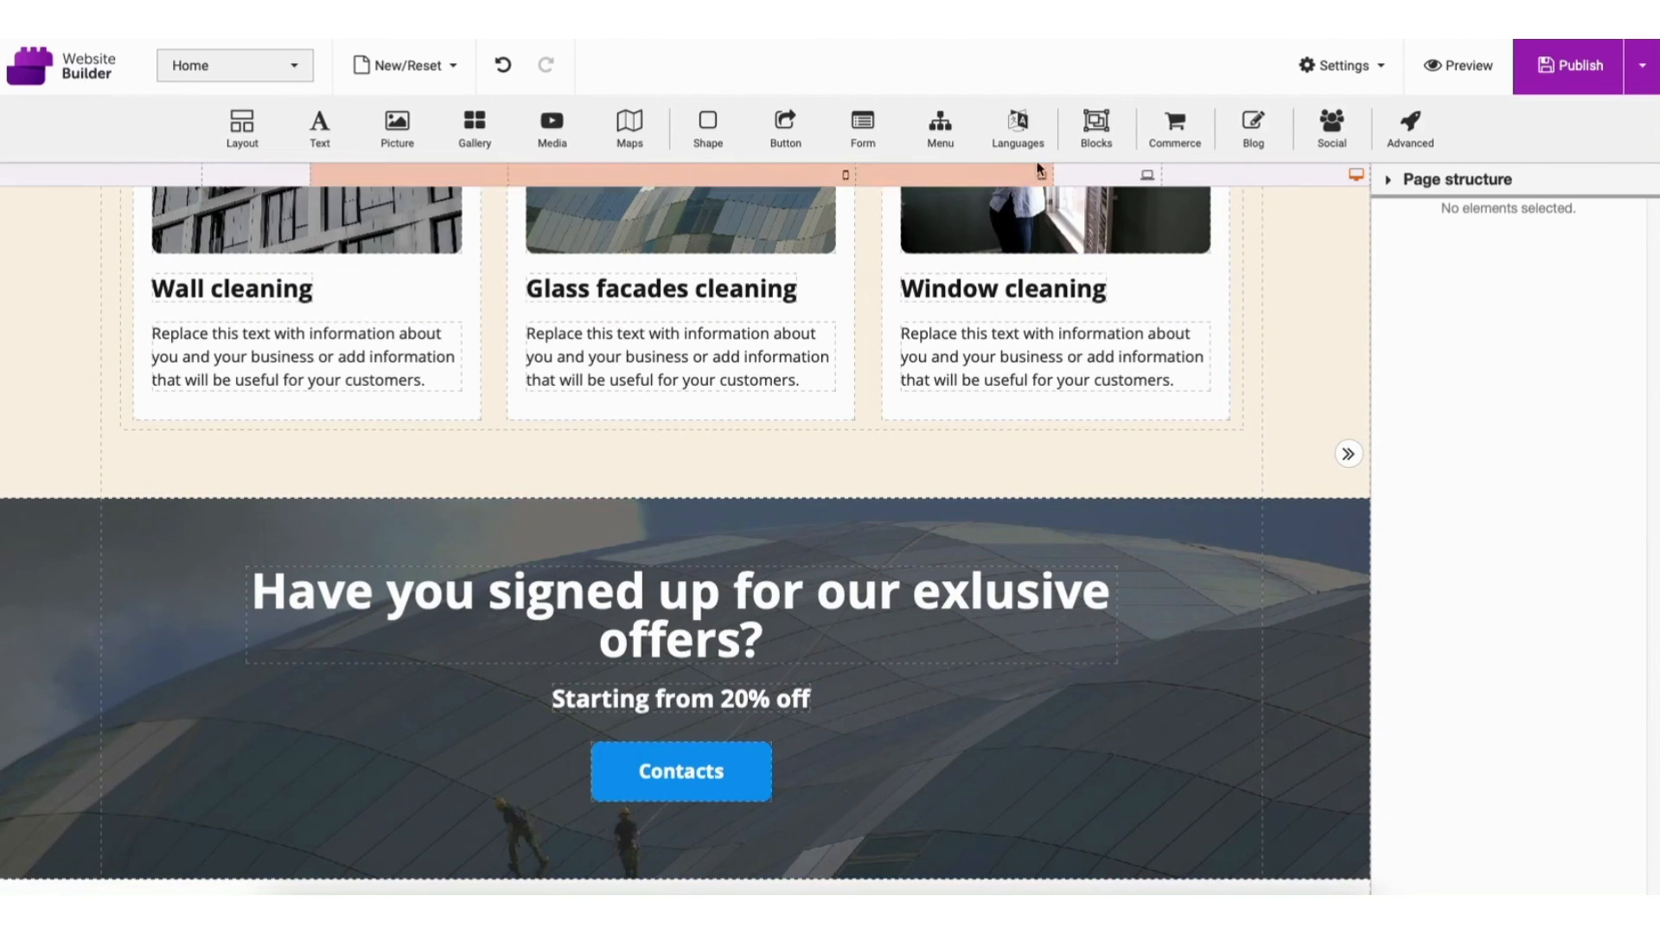
{"action": "left_click", "coordinate": [1092, 121]}
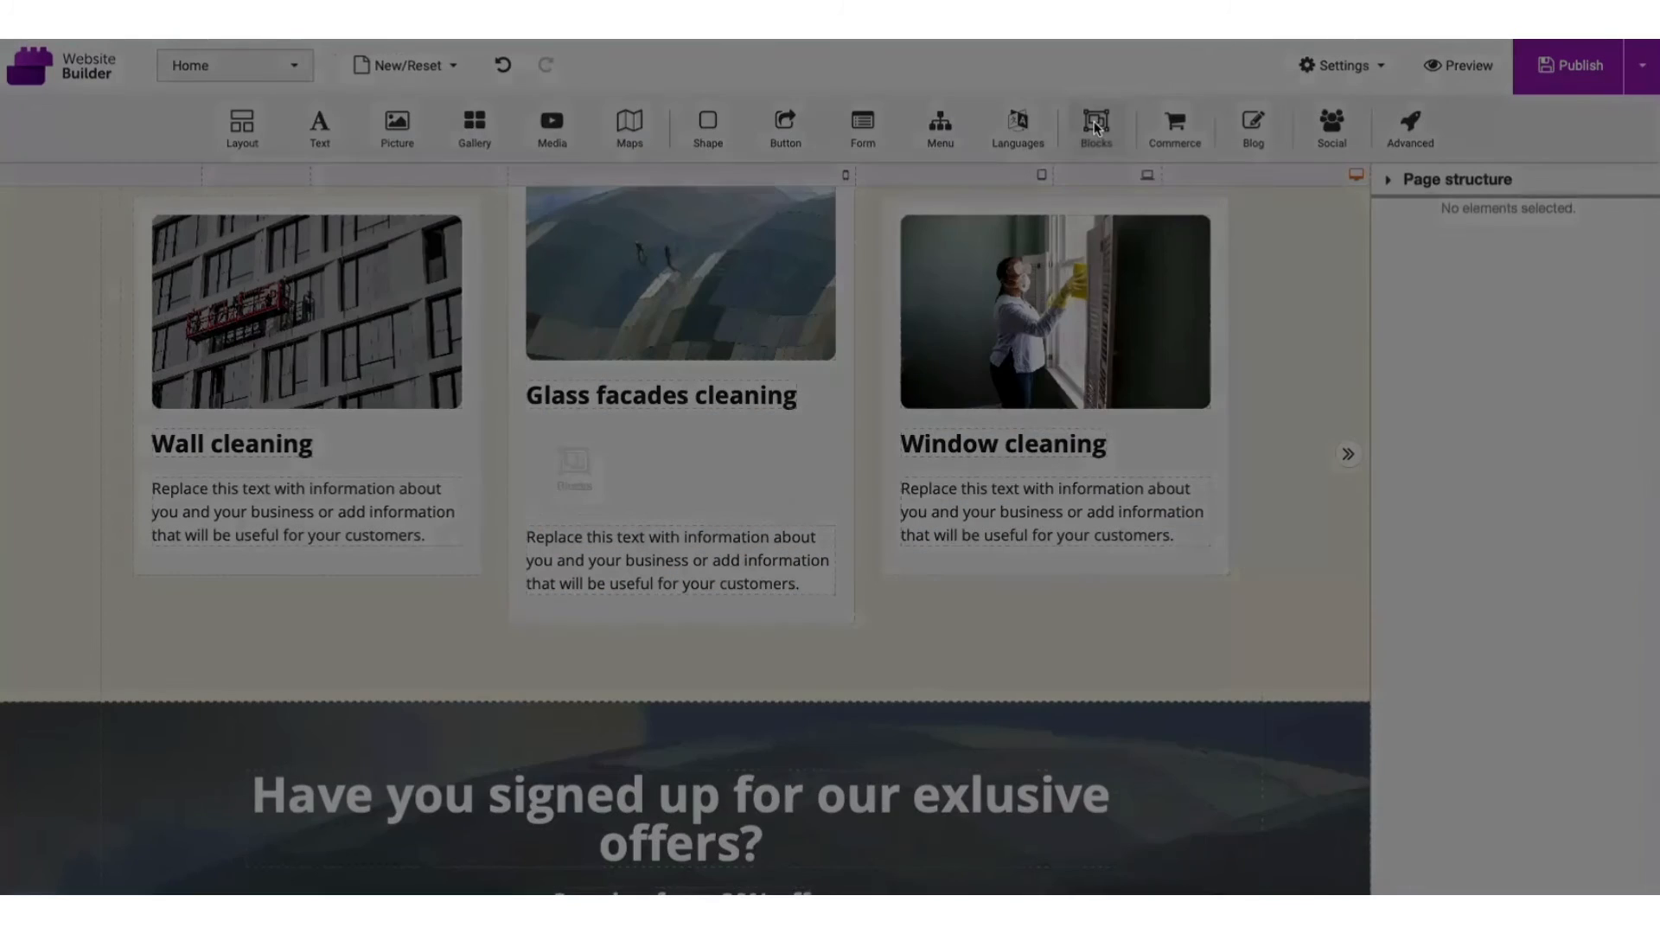
{"action": "left_click", "coordinate": [359, 879]}
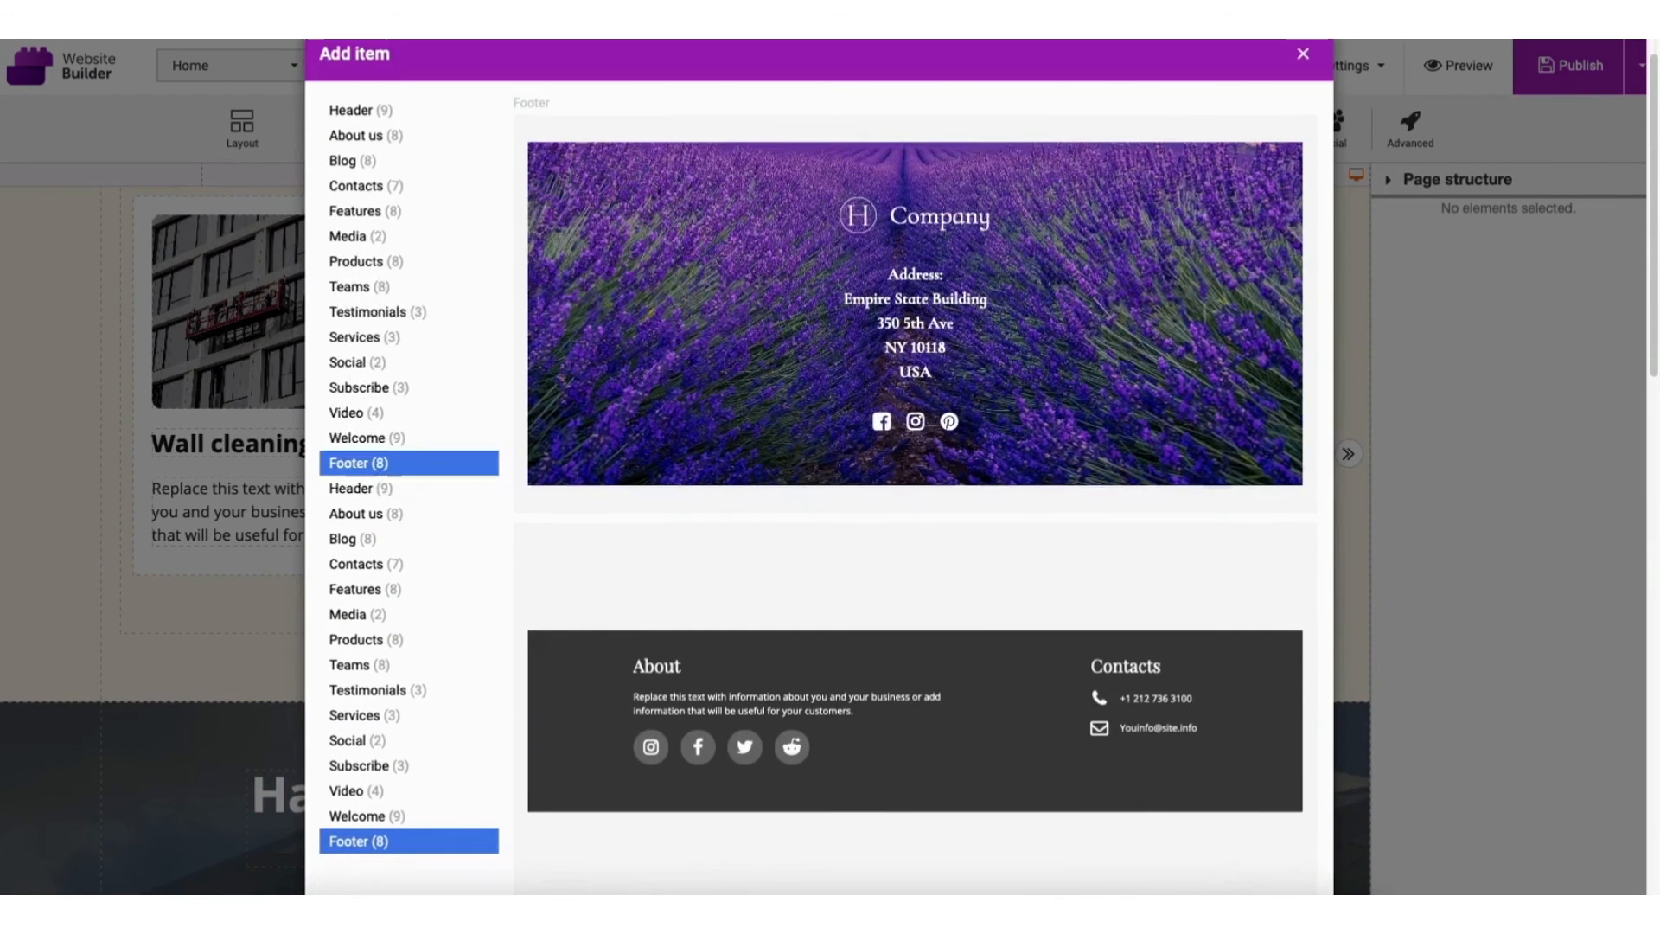
{"action": "scroll", "coordinate": [844, 141], "scroll_direction": "down", "scroll_amount": 1}
{"action": "scroll", "coordinate": [915, 467], "scroll_direction": "down", "scroll_amount": 10}
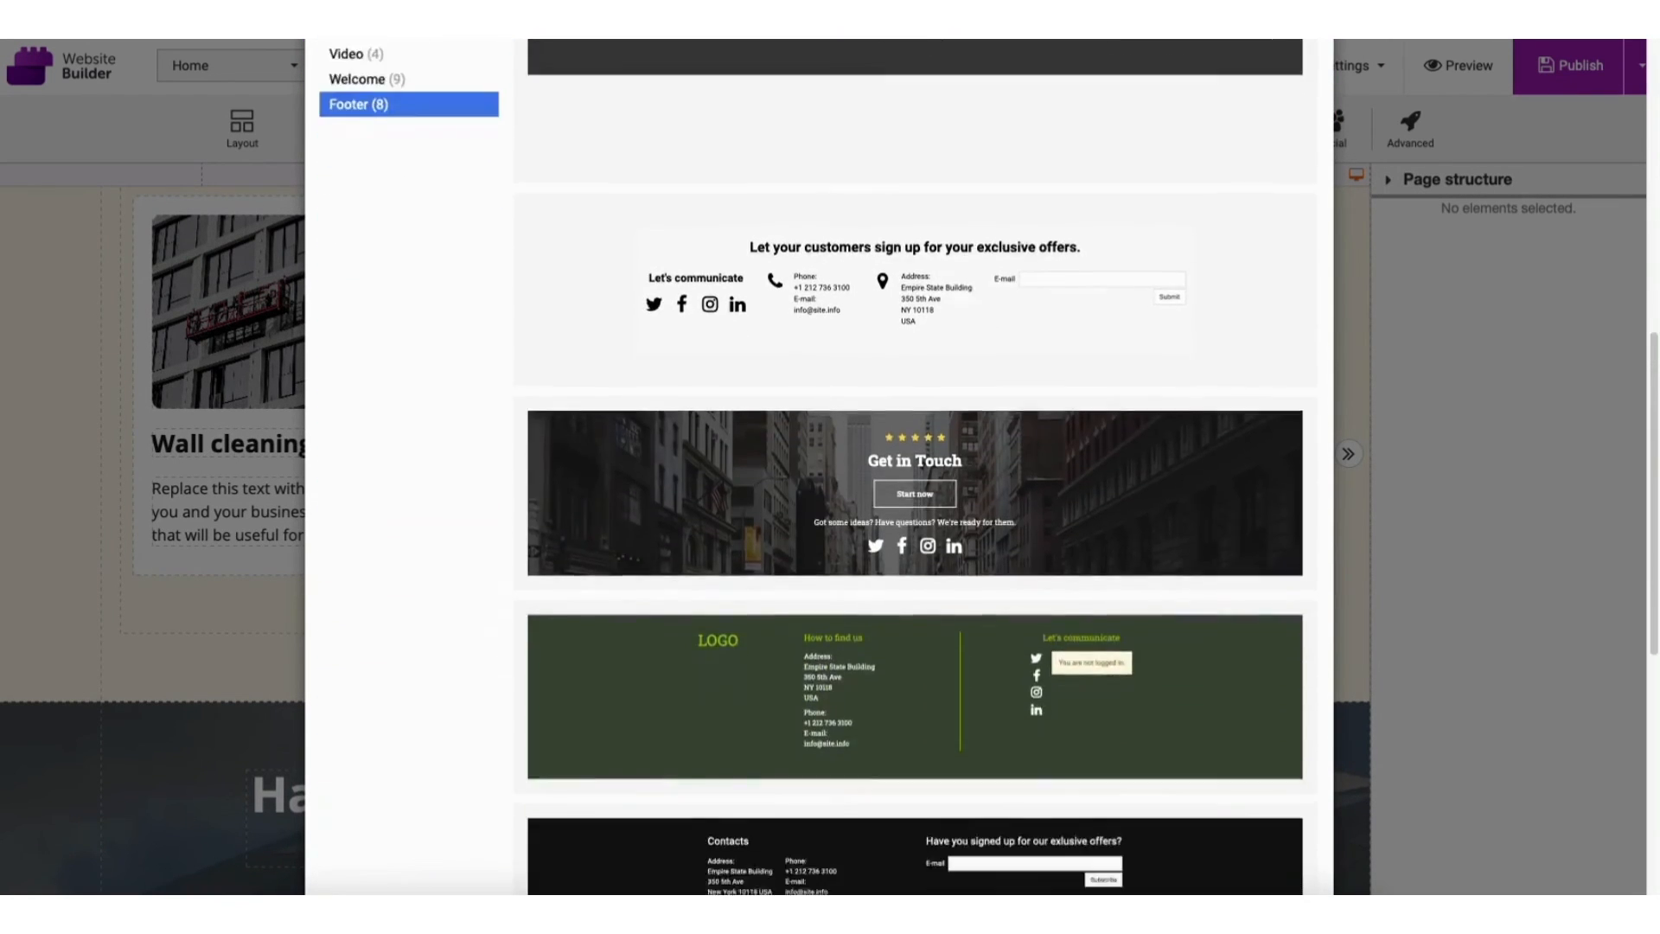
{"action": "scroll", "coordinate": [865, 536], "scroll_direction": "down", "scroll_amount": 5}
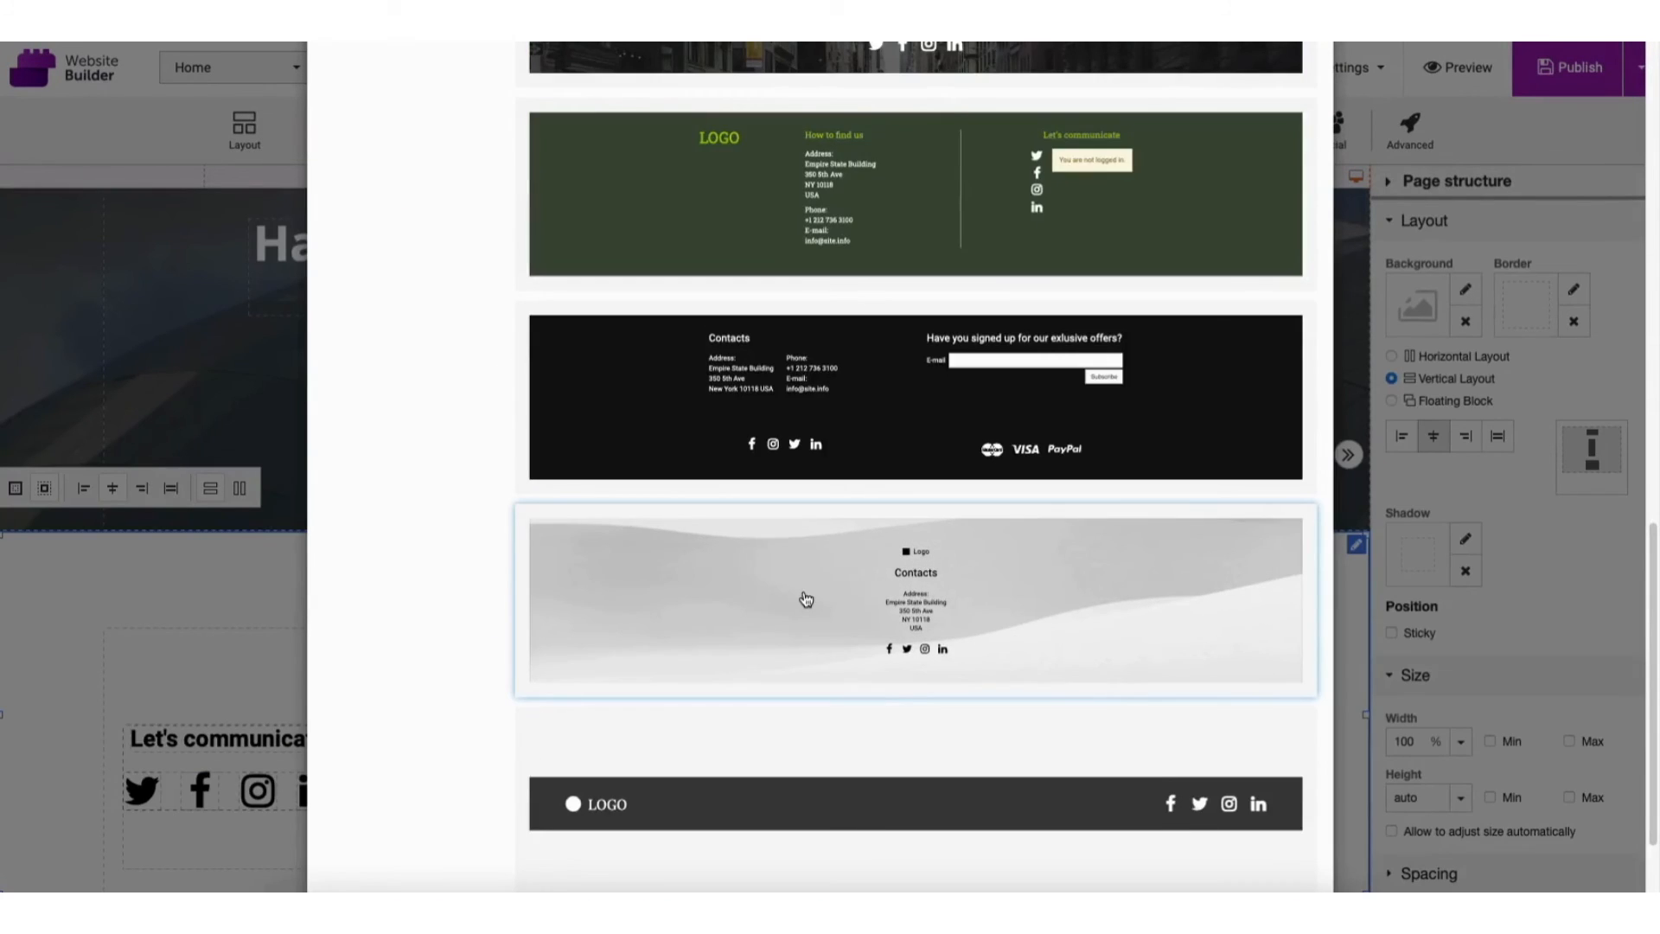
{"action": "scroll", "coordinate": [805, 600], "scroll_direction": "up", "scroll_amount": 1}
{"action": "scroll", "coordinate": [844, 389], "scroll_direction": "up", "scroll_amount": 6}
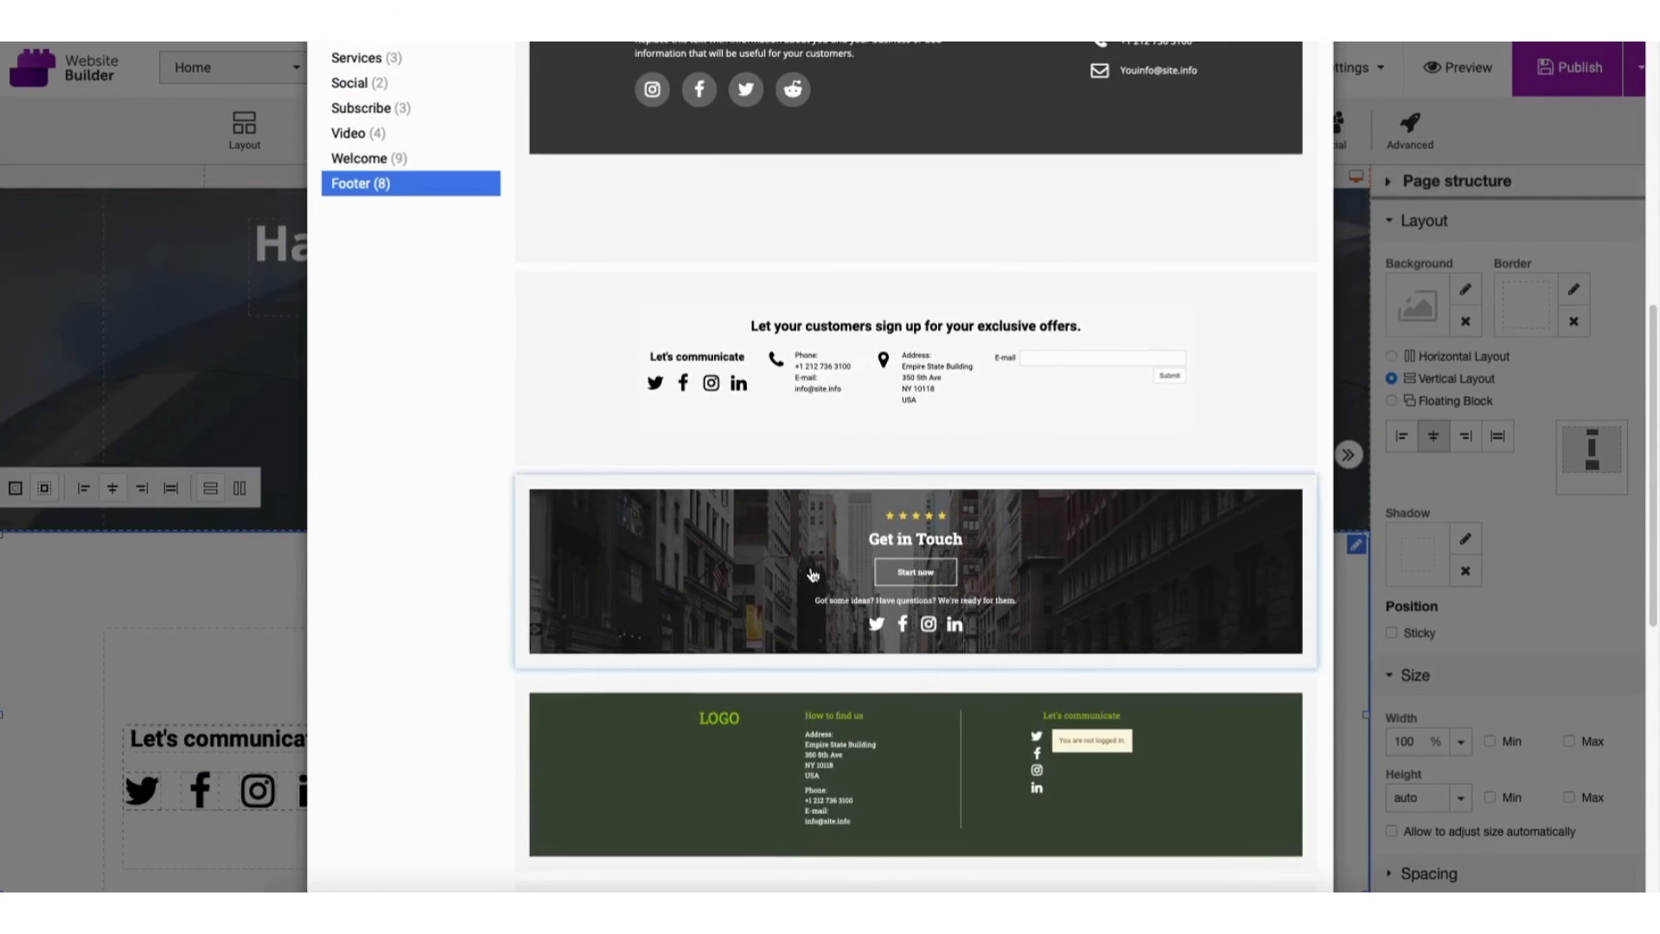
{"action": "left_click", "coordinate": [846, 385]}
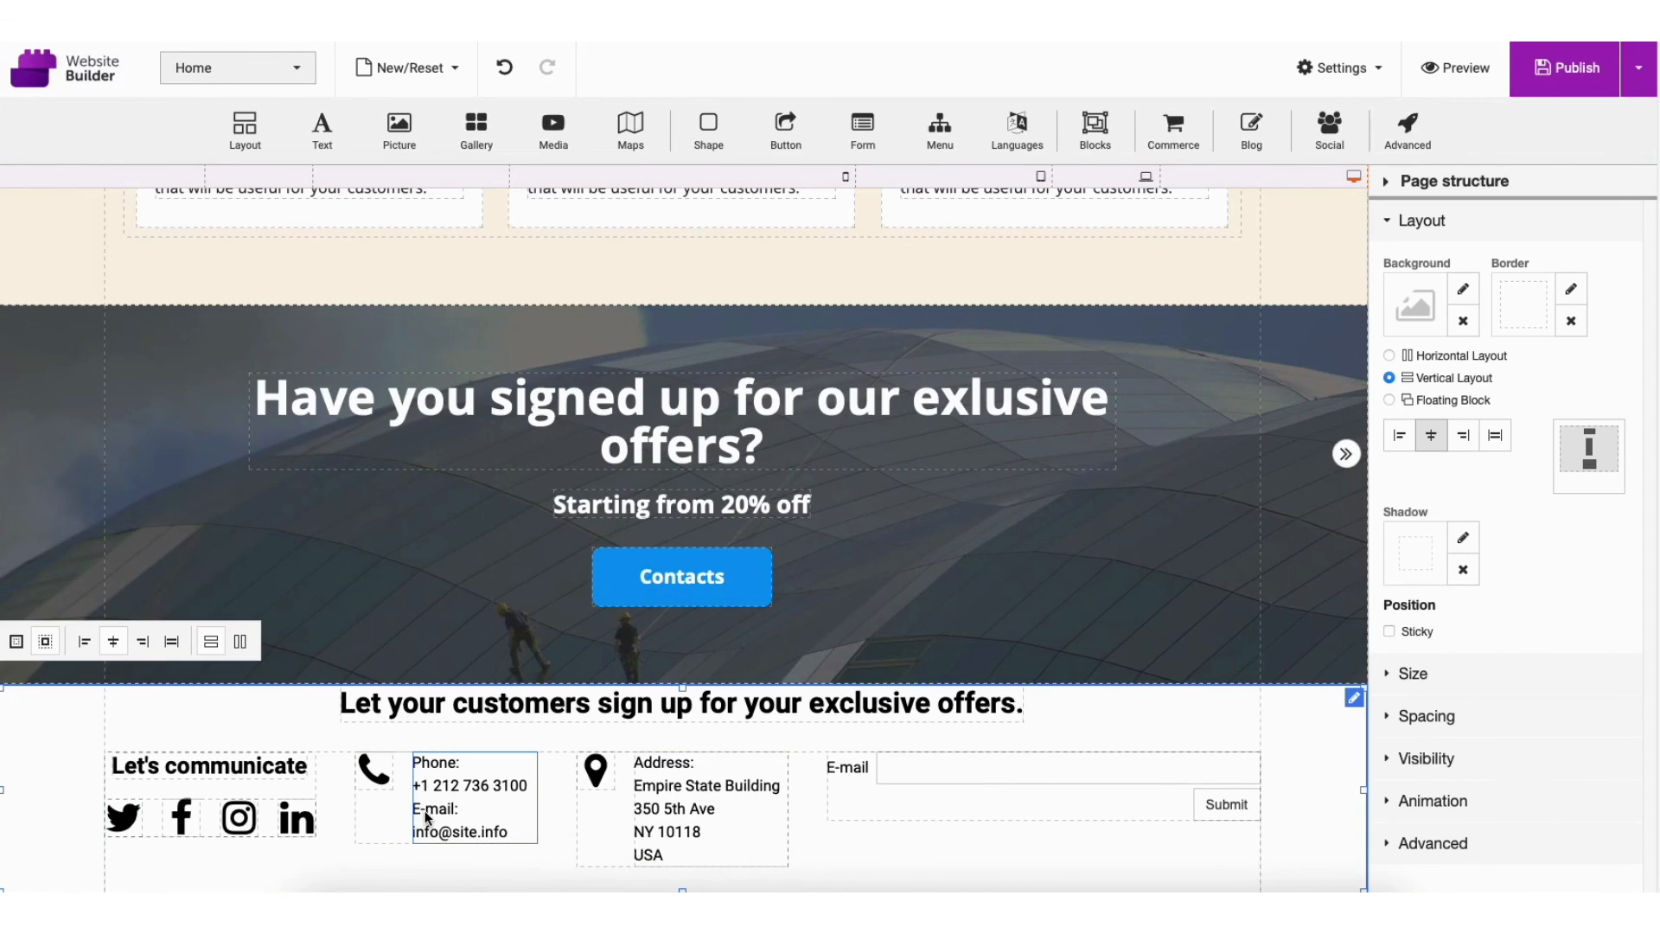
- Look over the options for changing, resetting or importing a template, and switch to editing the About us page
{"action": "left_click_drag", "start_coordinate": [1649, 718], "coordinate": [1642, 199]}
{"action": "left_click", "coordinate": [443, 86]}
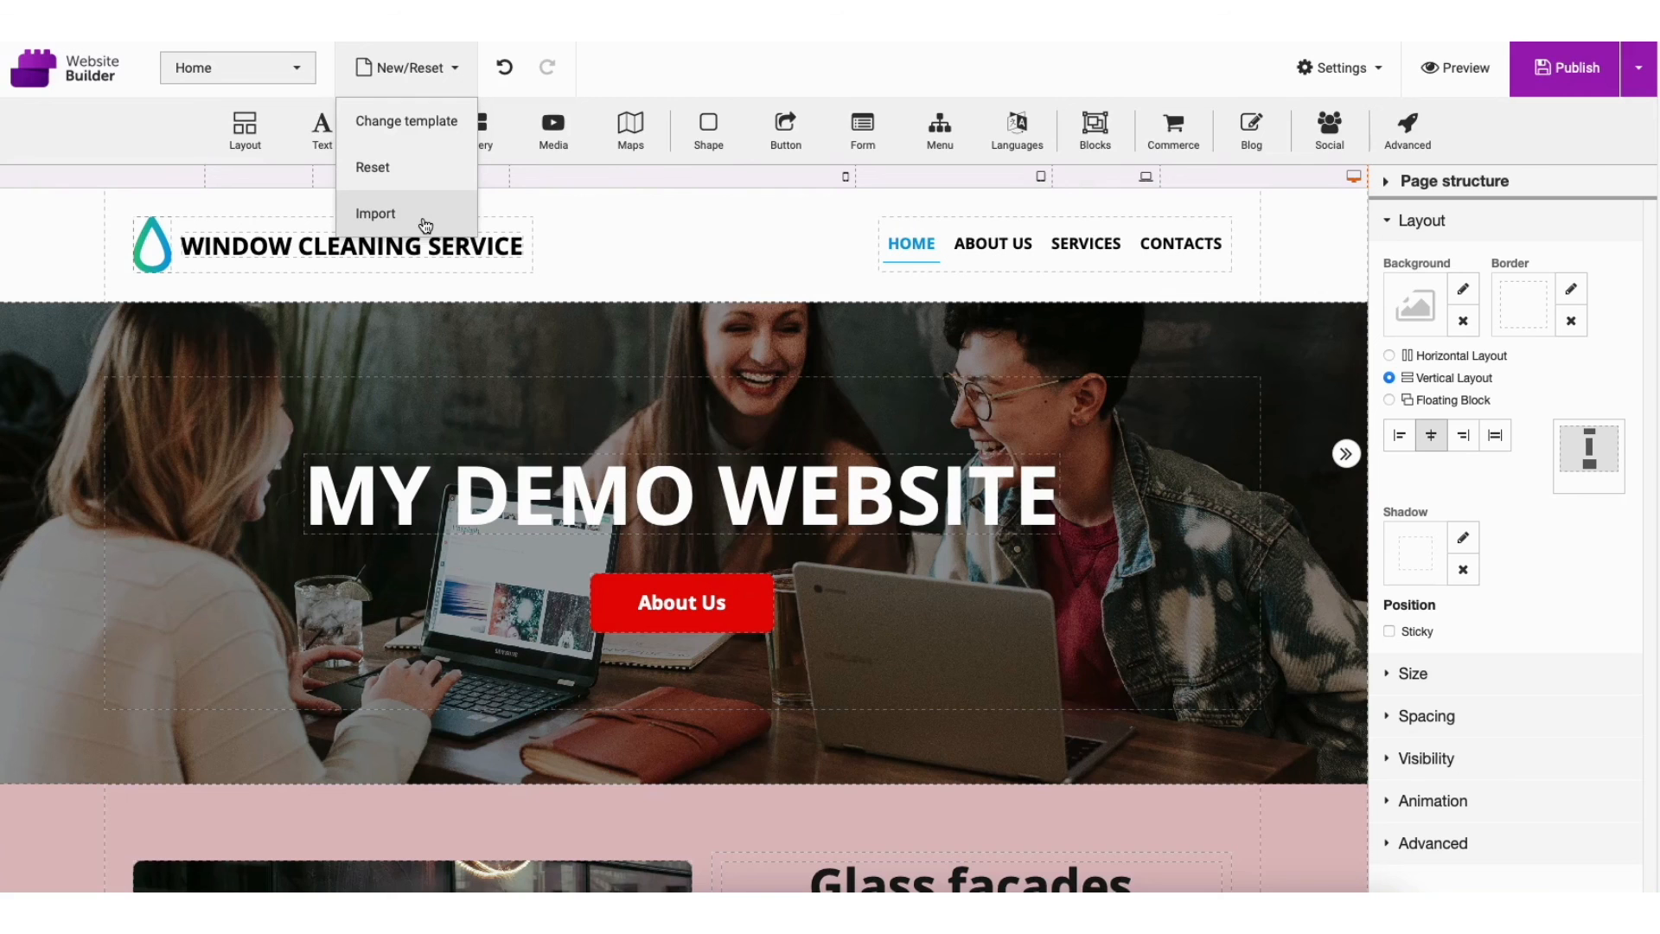
{"action": "left_click", "coordinate": [263, 73]}
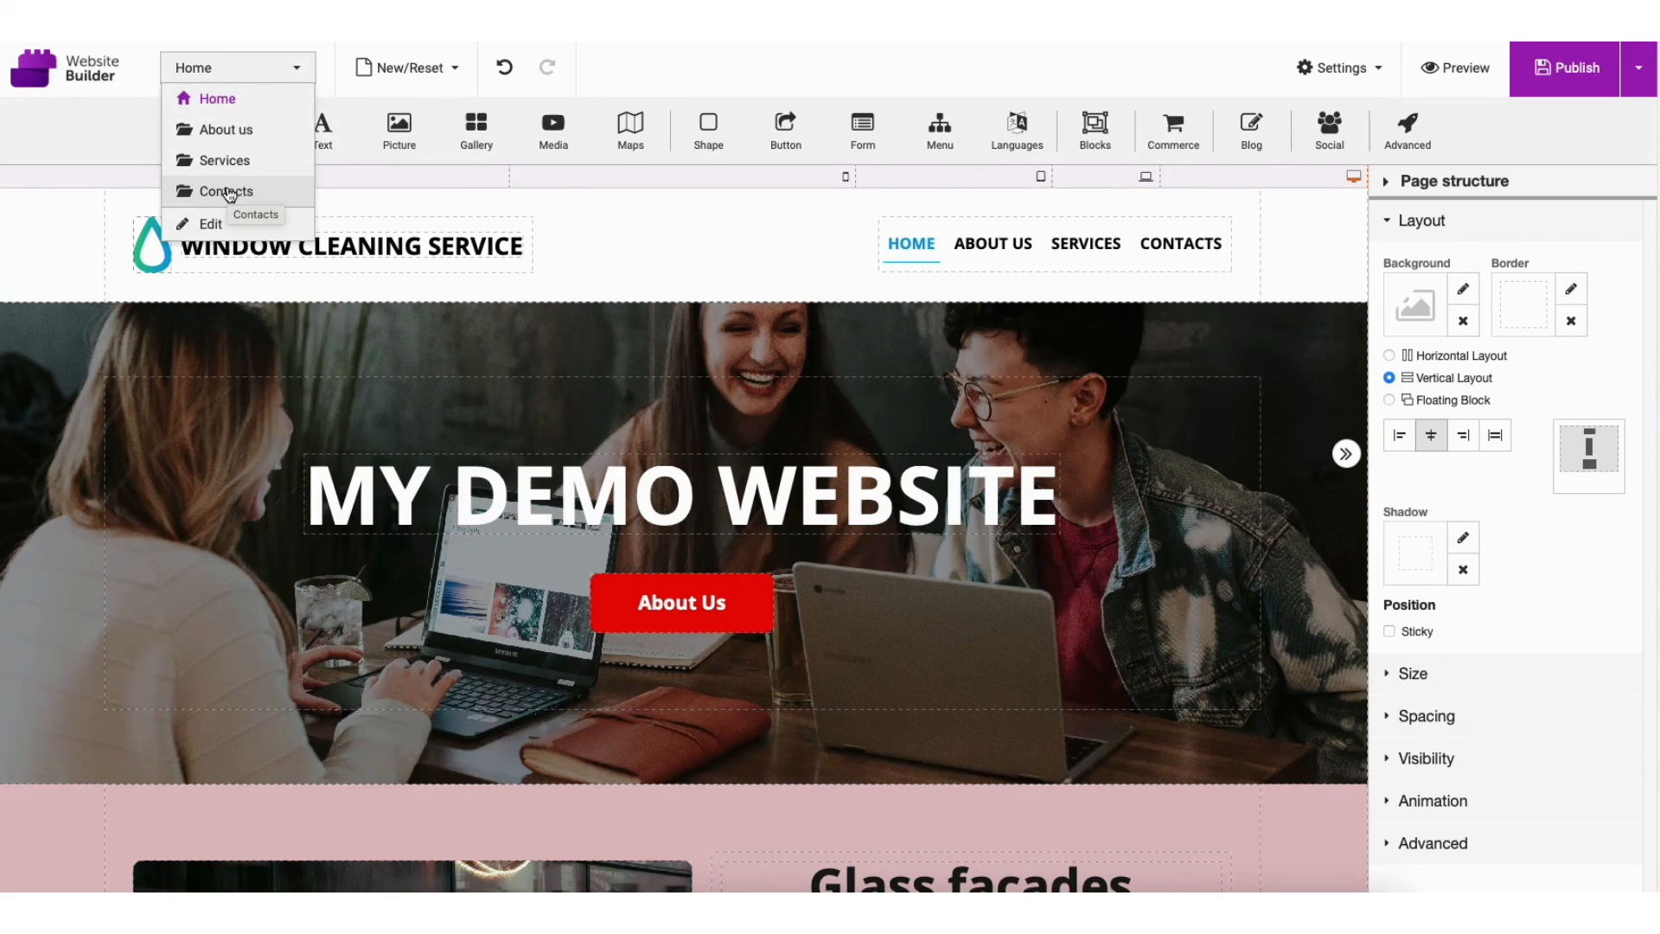
{"action": "left_click", "coordinate": [286, 134]}
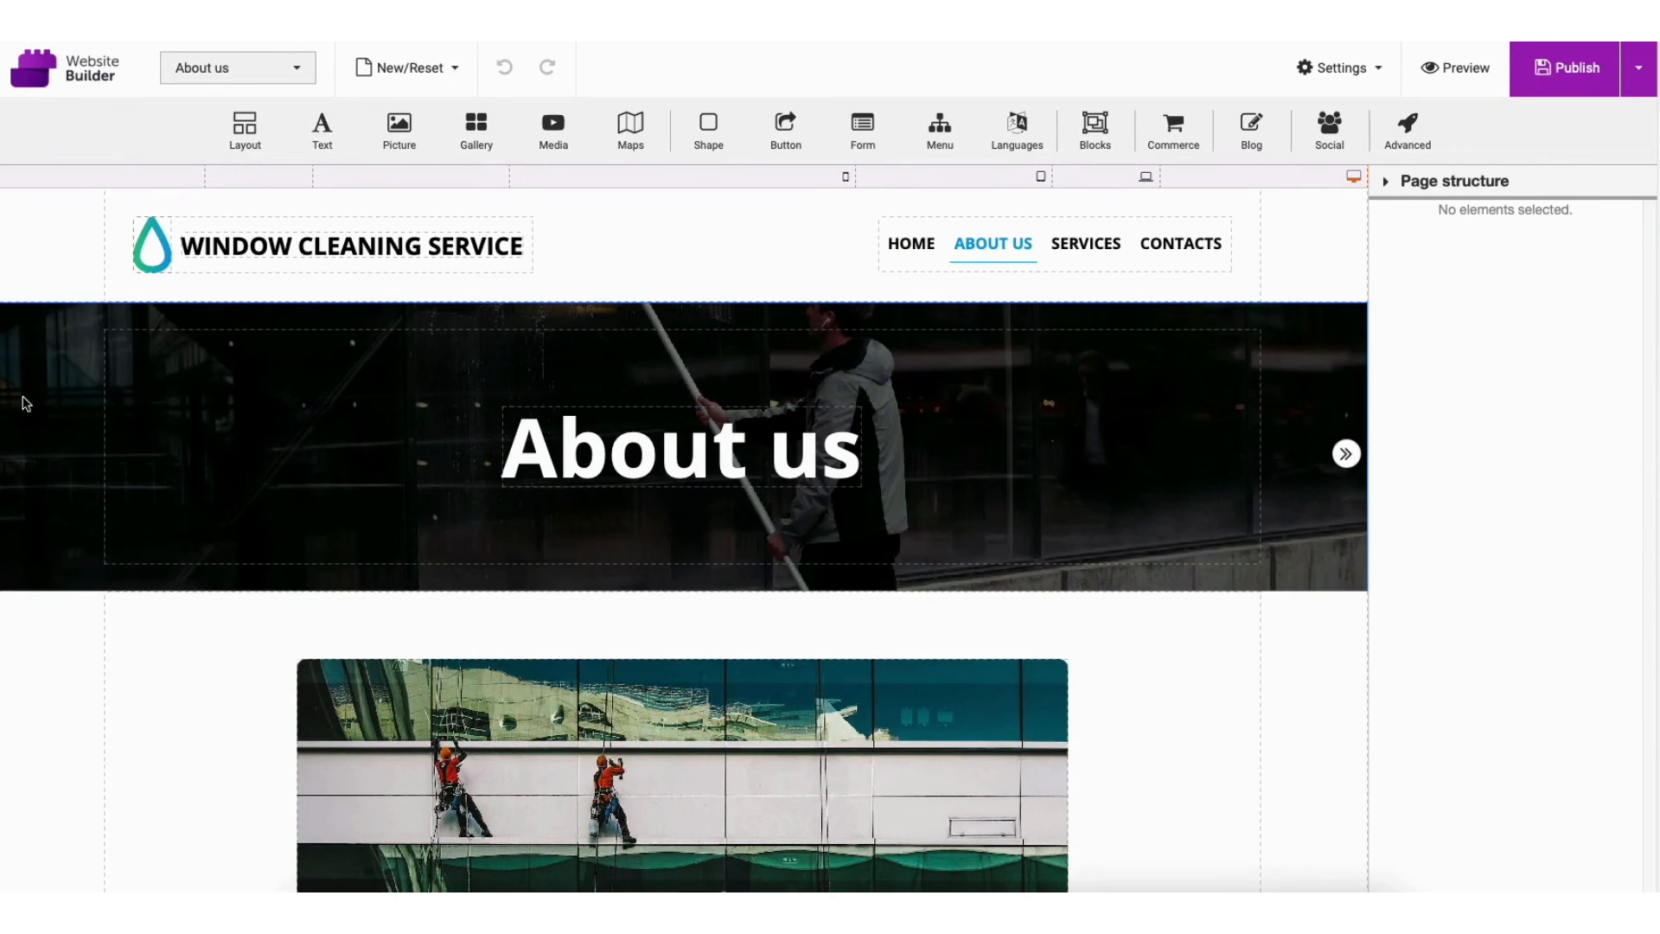
- In the Home page's SEO settings, enter the title "My Demo Website" and the description "This is a text."
{"action": "left_click", "coordinate": [1332, 90]}
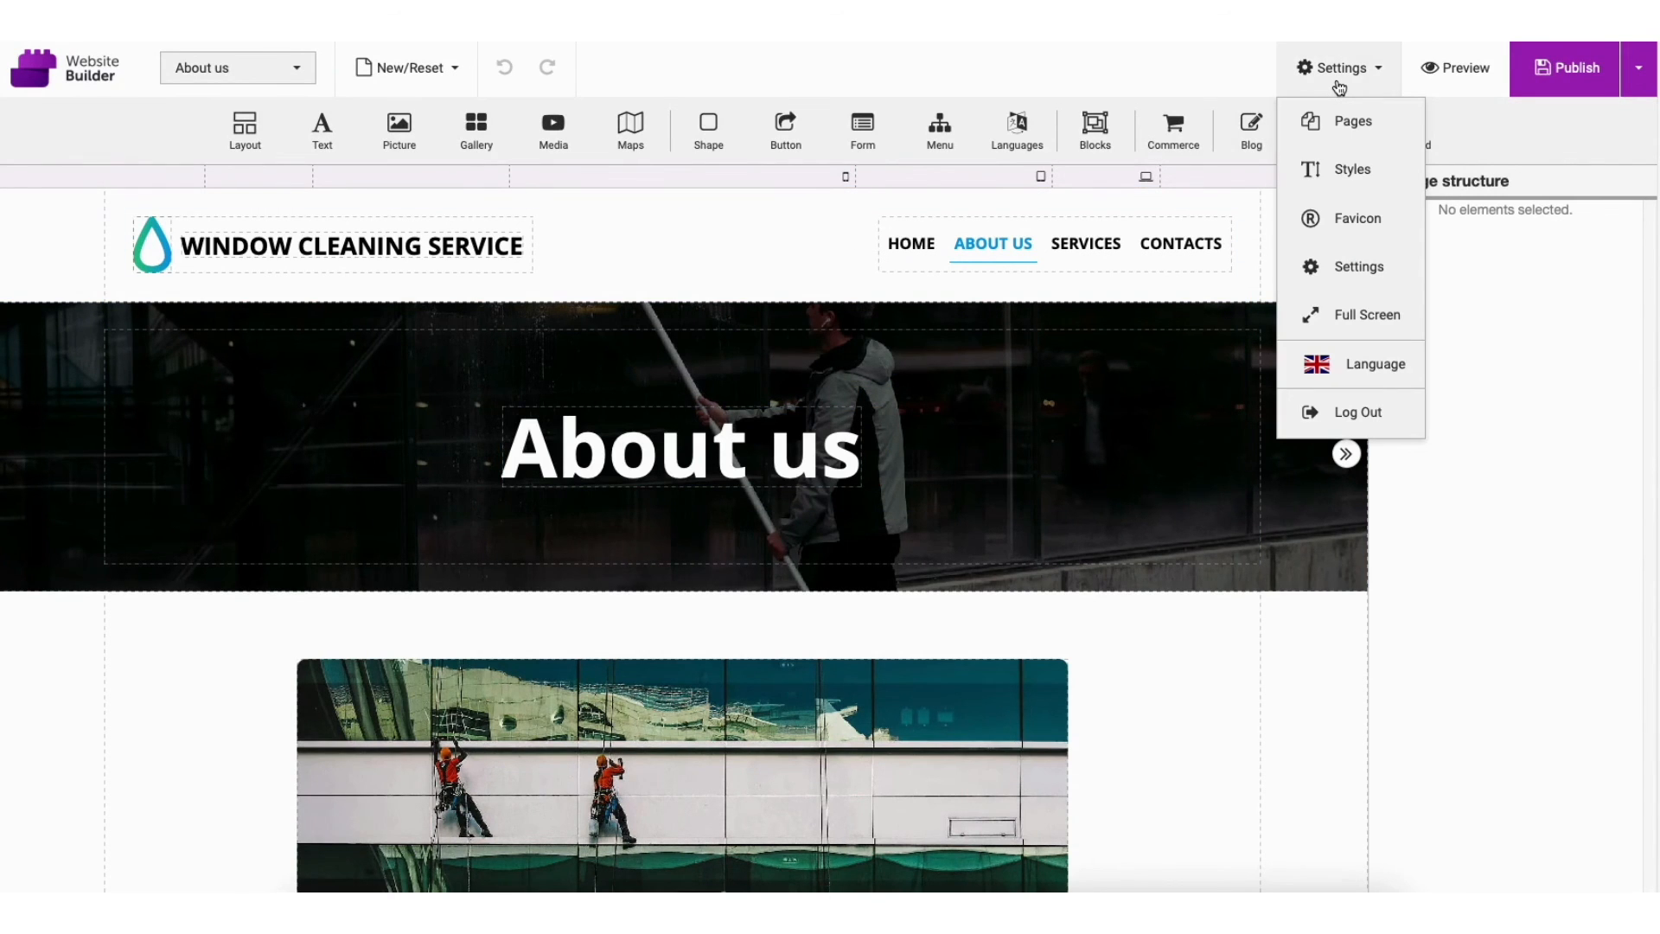
{"action": "left_click", "coordinate": [1336, 130]}
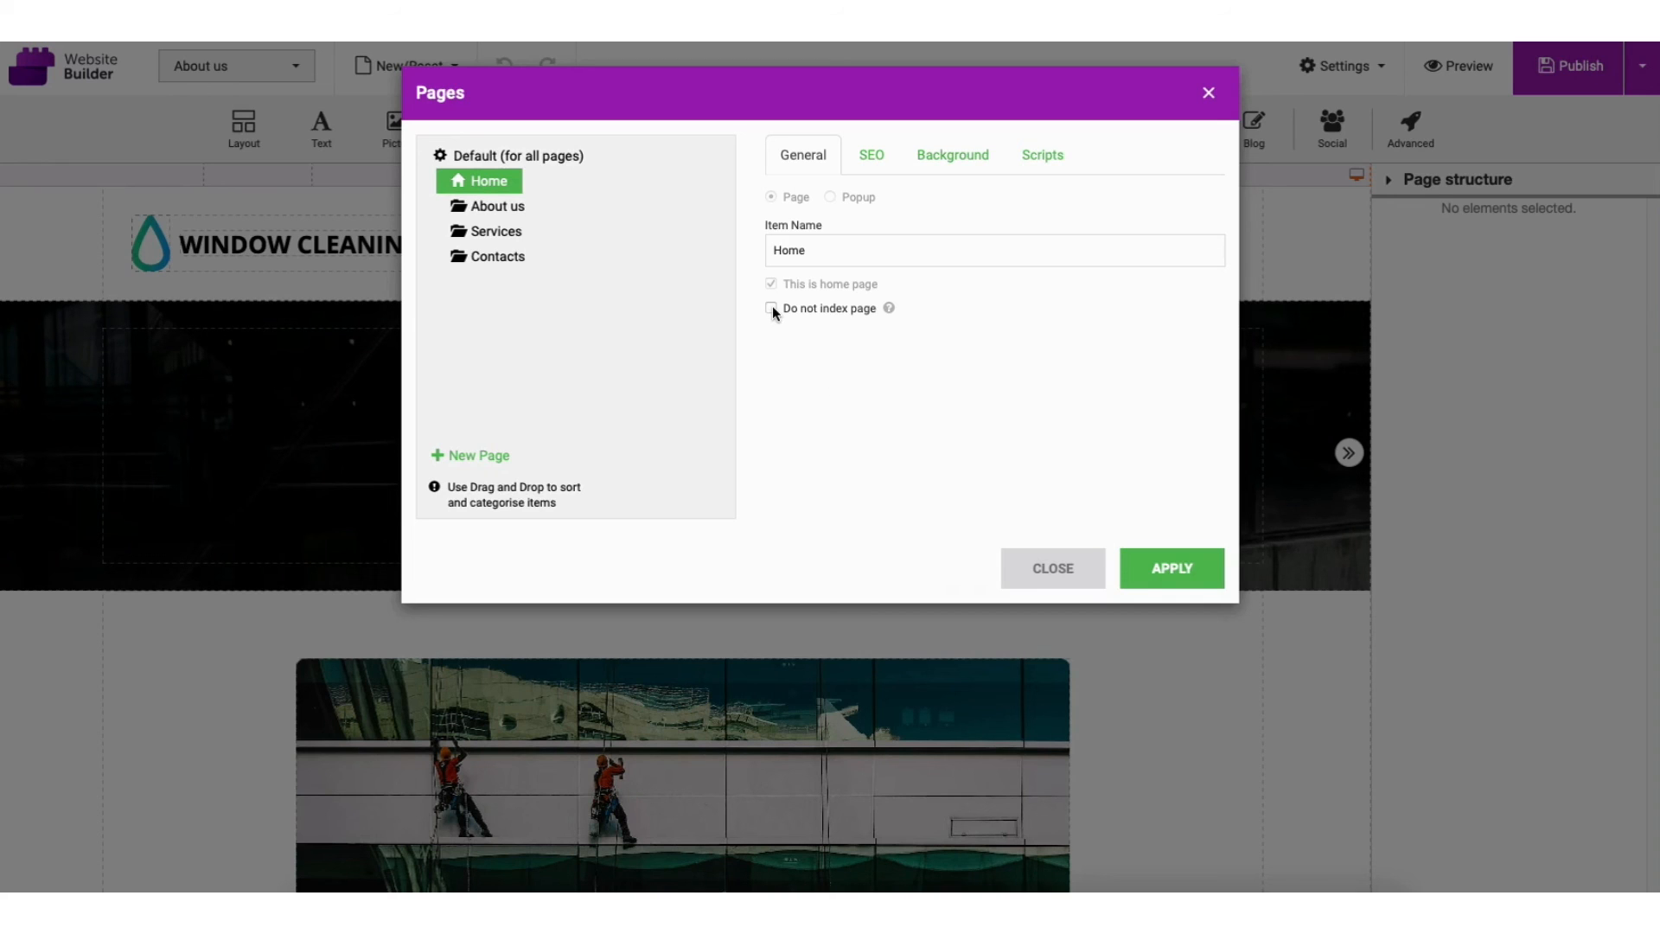
{"action": "left_click", "coordinate": [871, 156]}
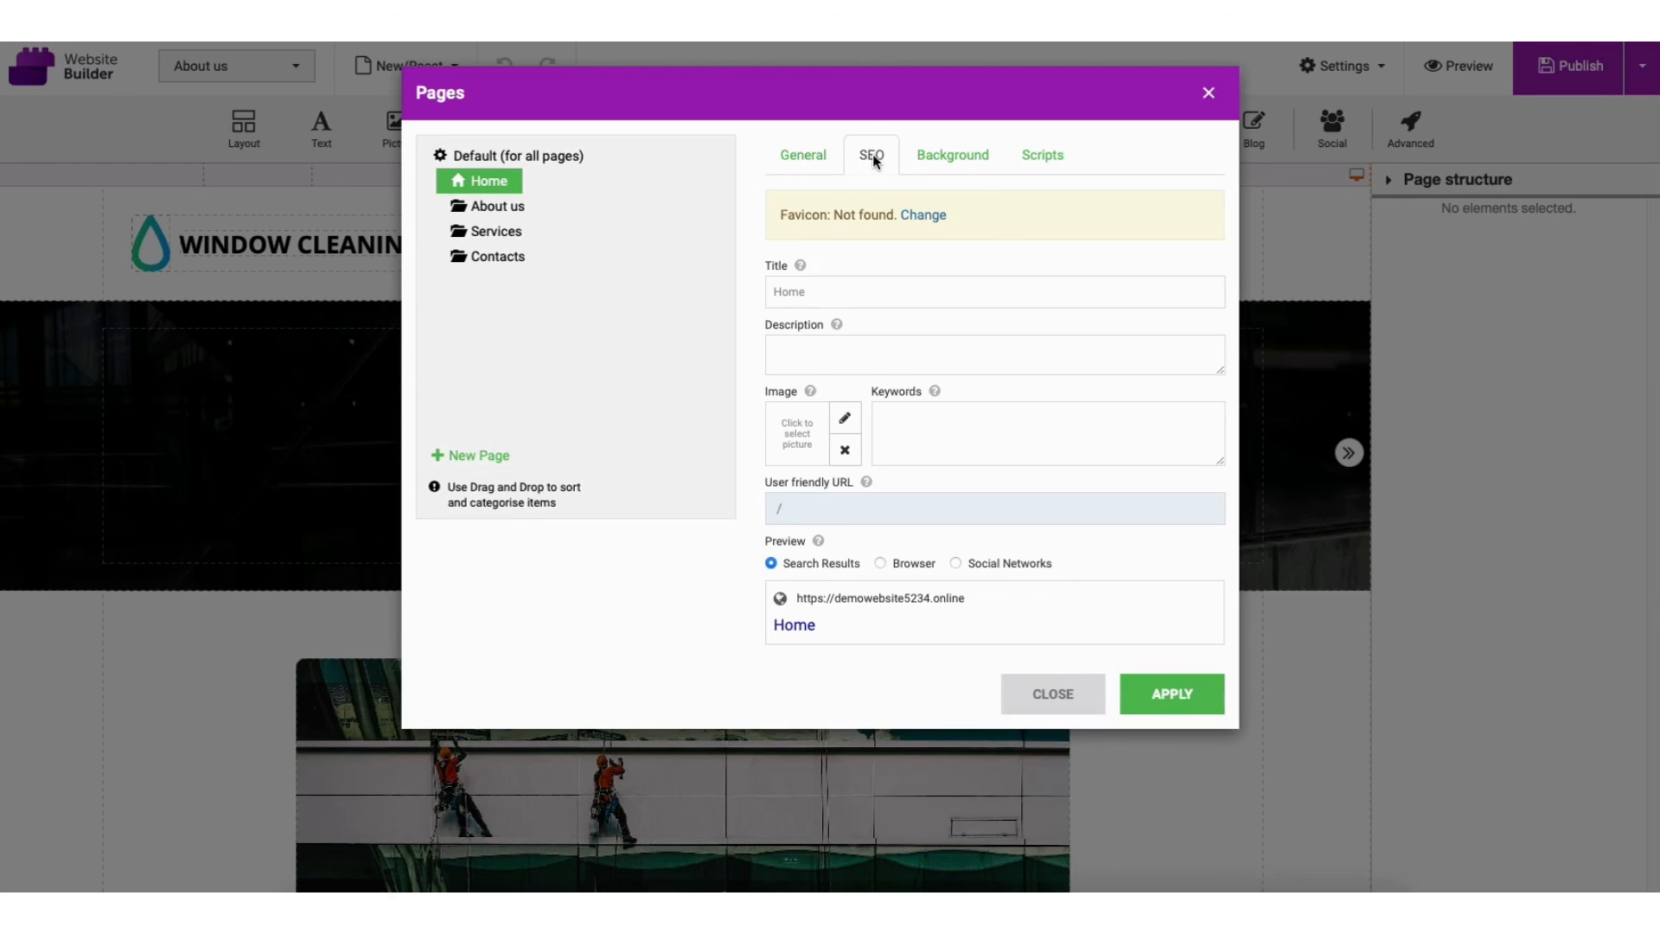
{"action": "left_click", "coordinate": [855, 290]}
{"action": "type", "text": "My Demo"}
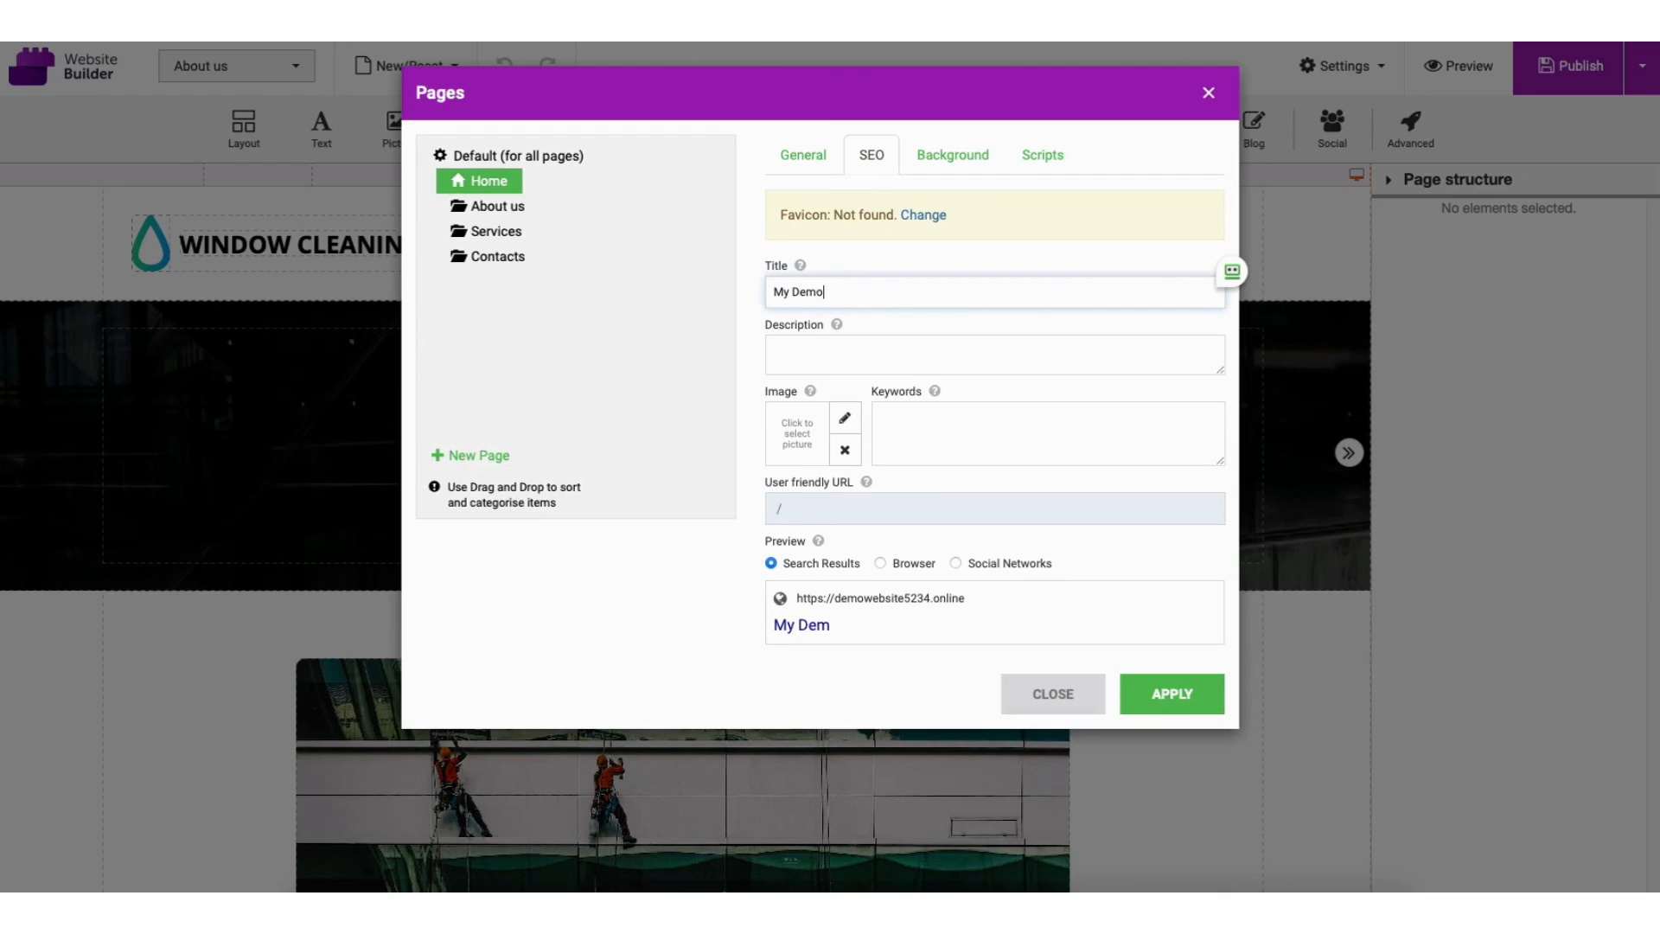
{"action": "type", "text": " Website"}
{"action": "left_click", "coordinate": [835, 352]}
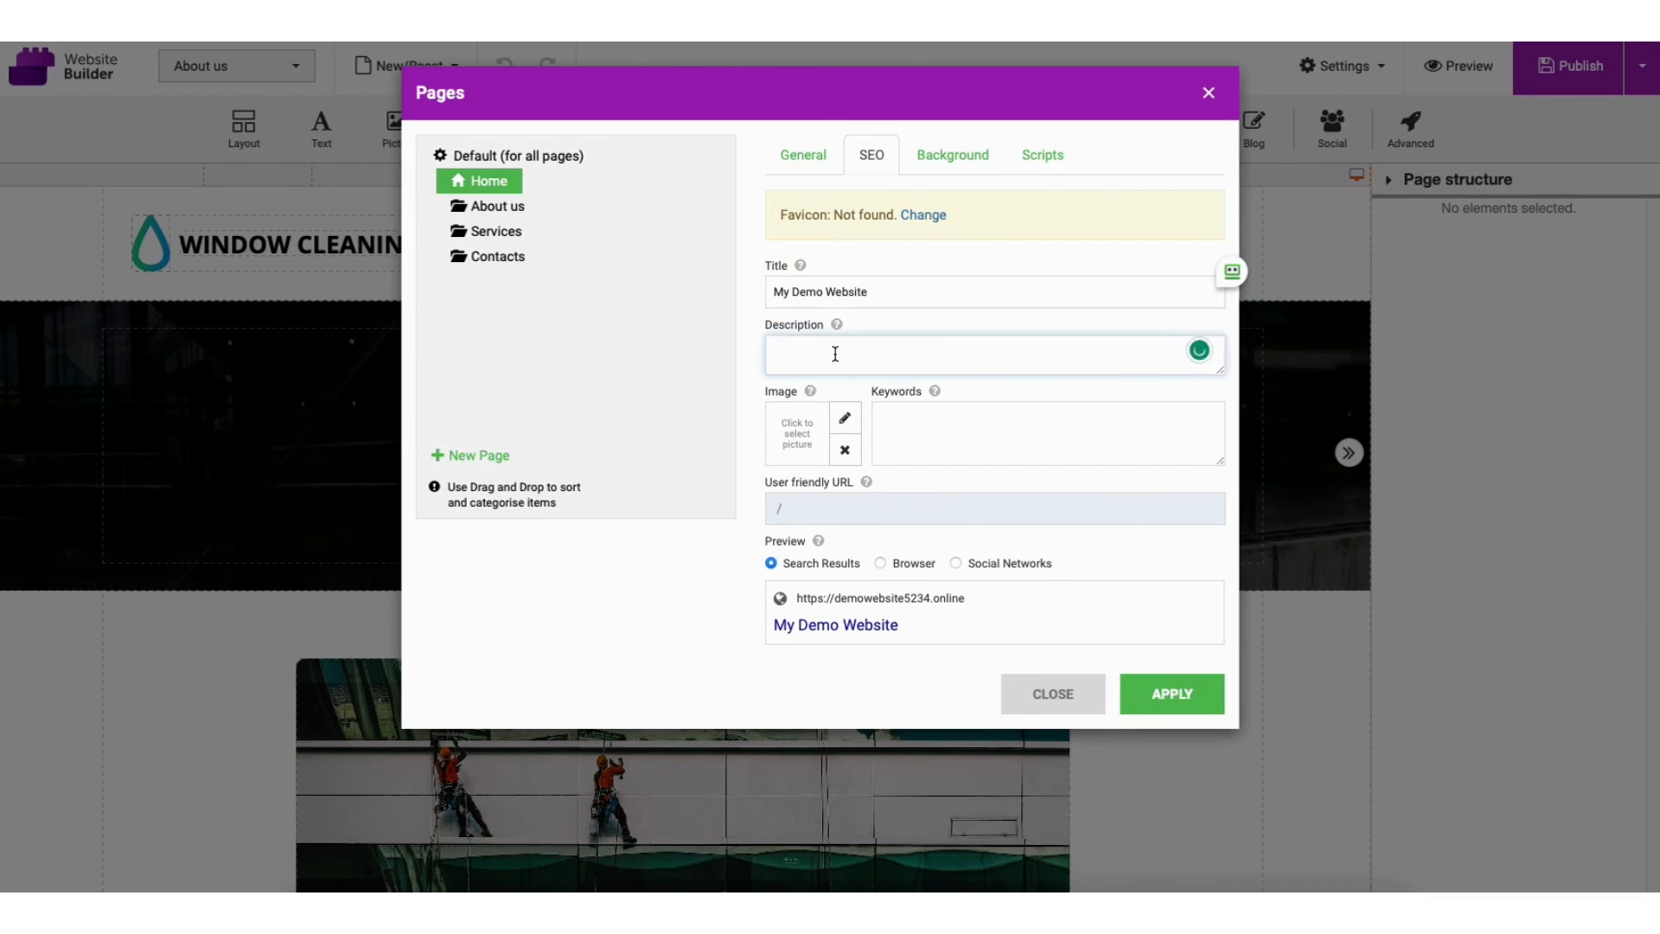
{"action": "type", "text": "This is a text."}
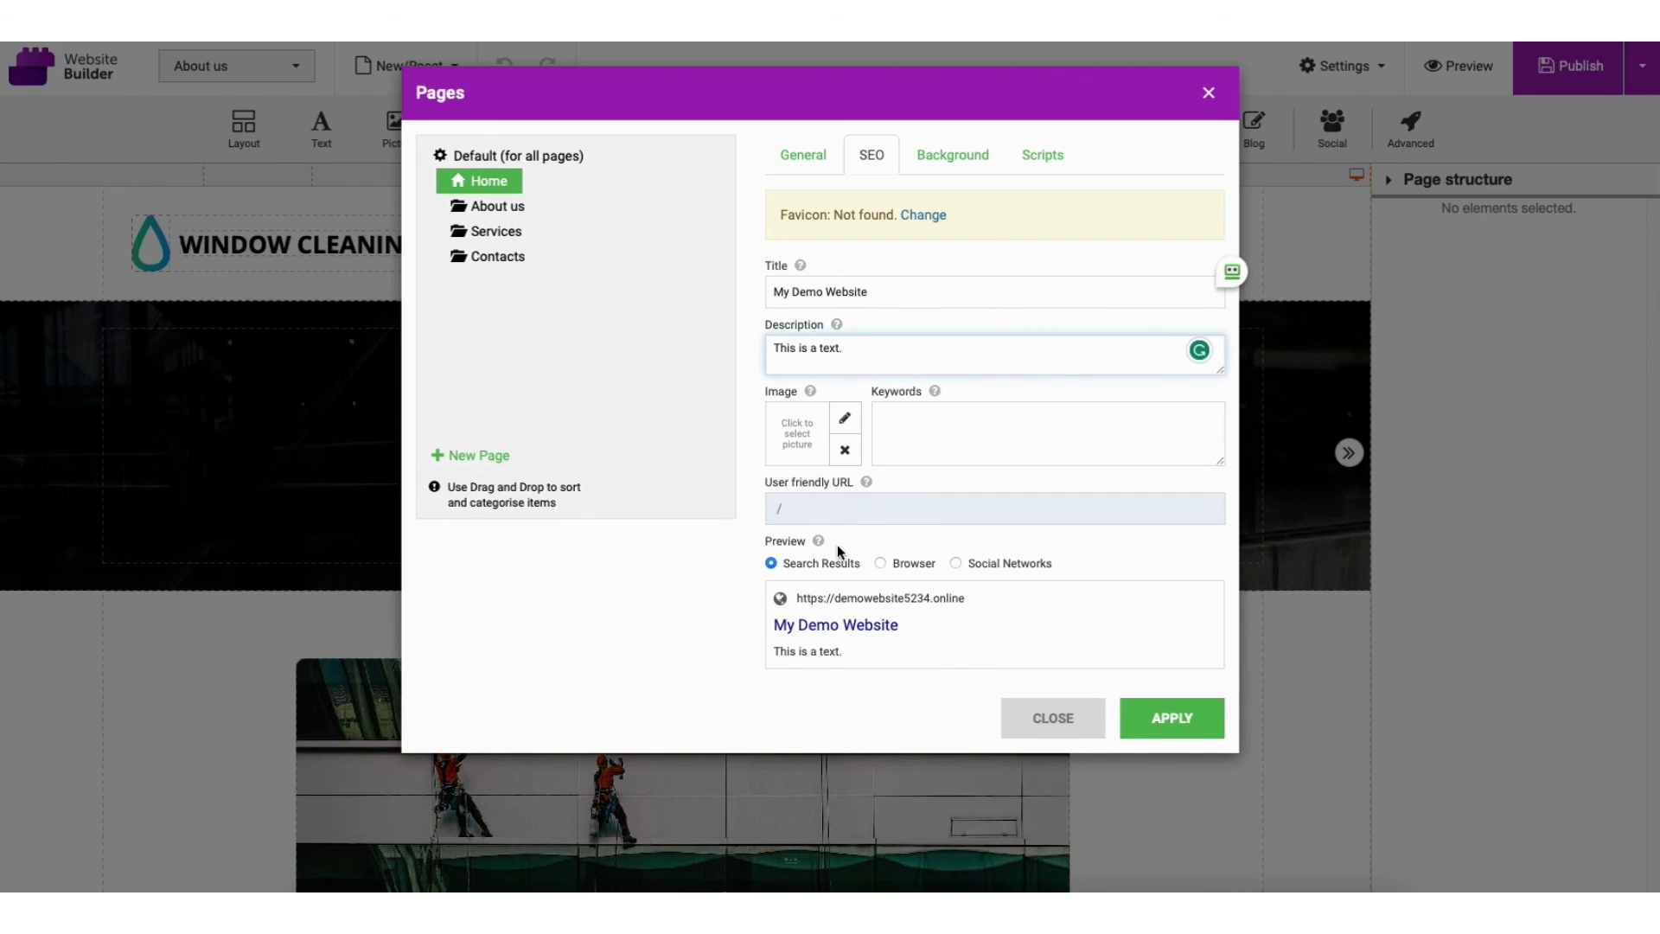
- Examine the About us page's friendly URL, browser and social network previews, background and script settings, and close the page settings without applying
{"action": "left_click", "coordinate": [491, 207]}
{"action": "left_click", "coordinate": [804, 506]}
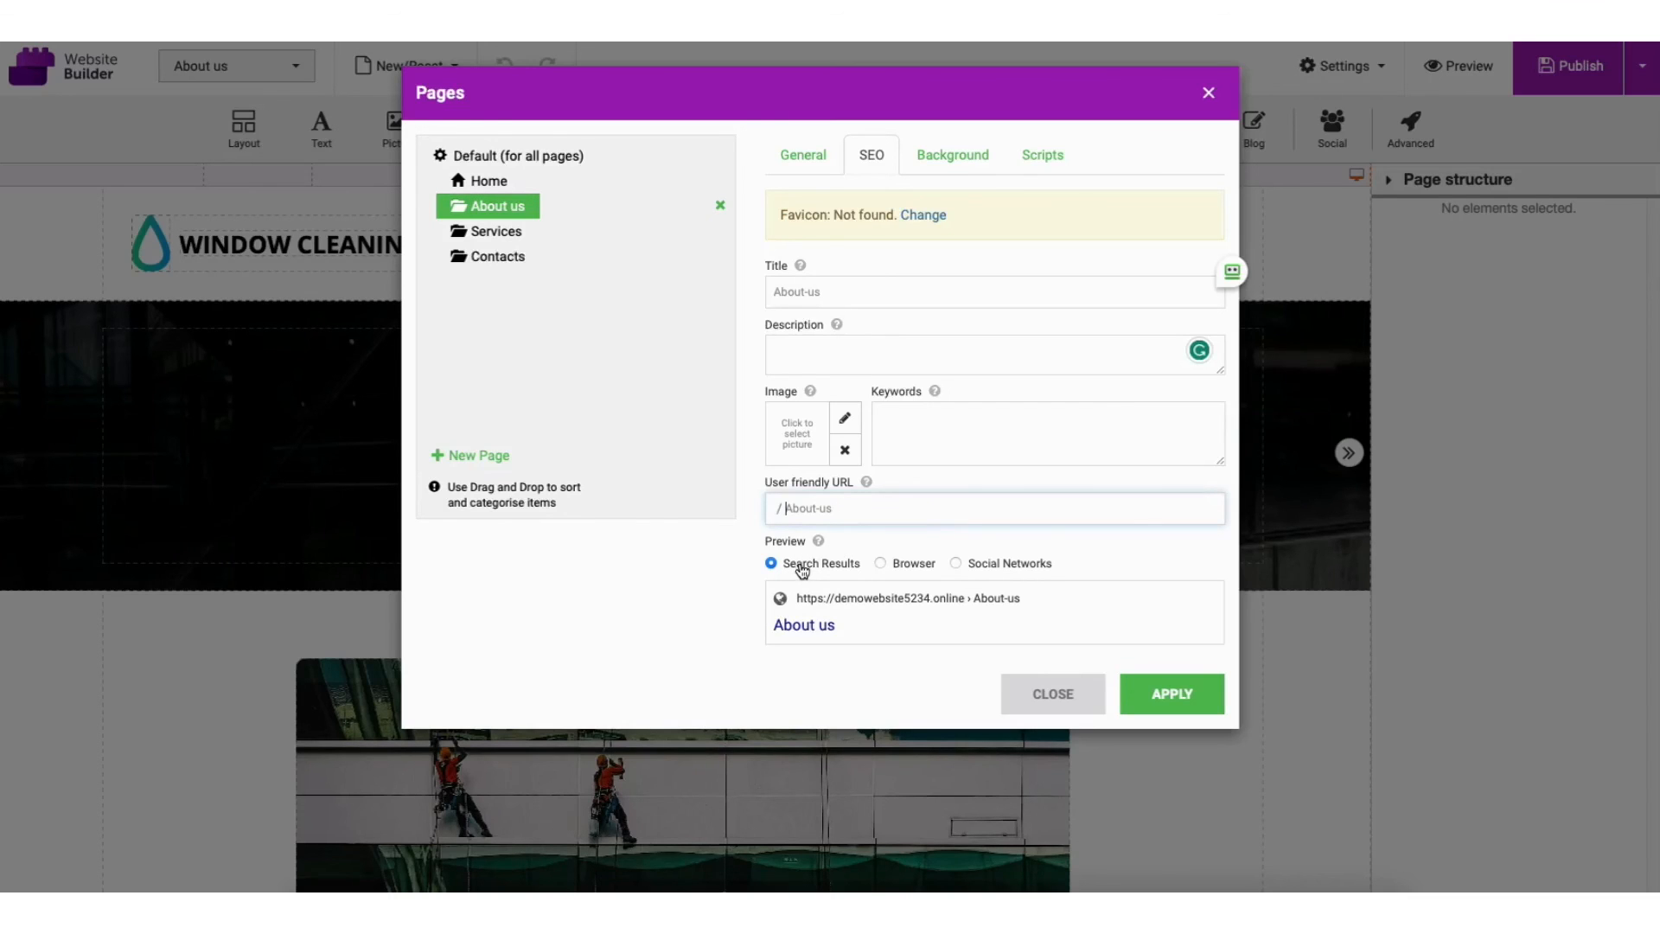
{"action": "left_click", "coordinate": [879, 563]}
{"action": "left_click", "coordinate": [956, 564]}
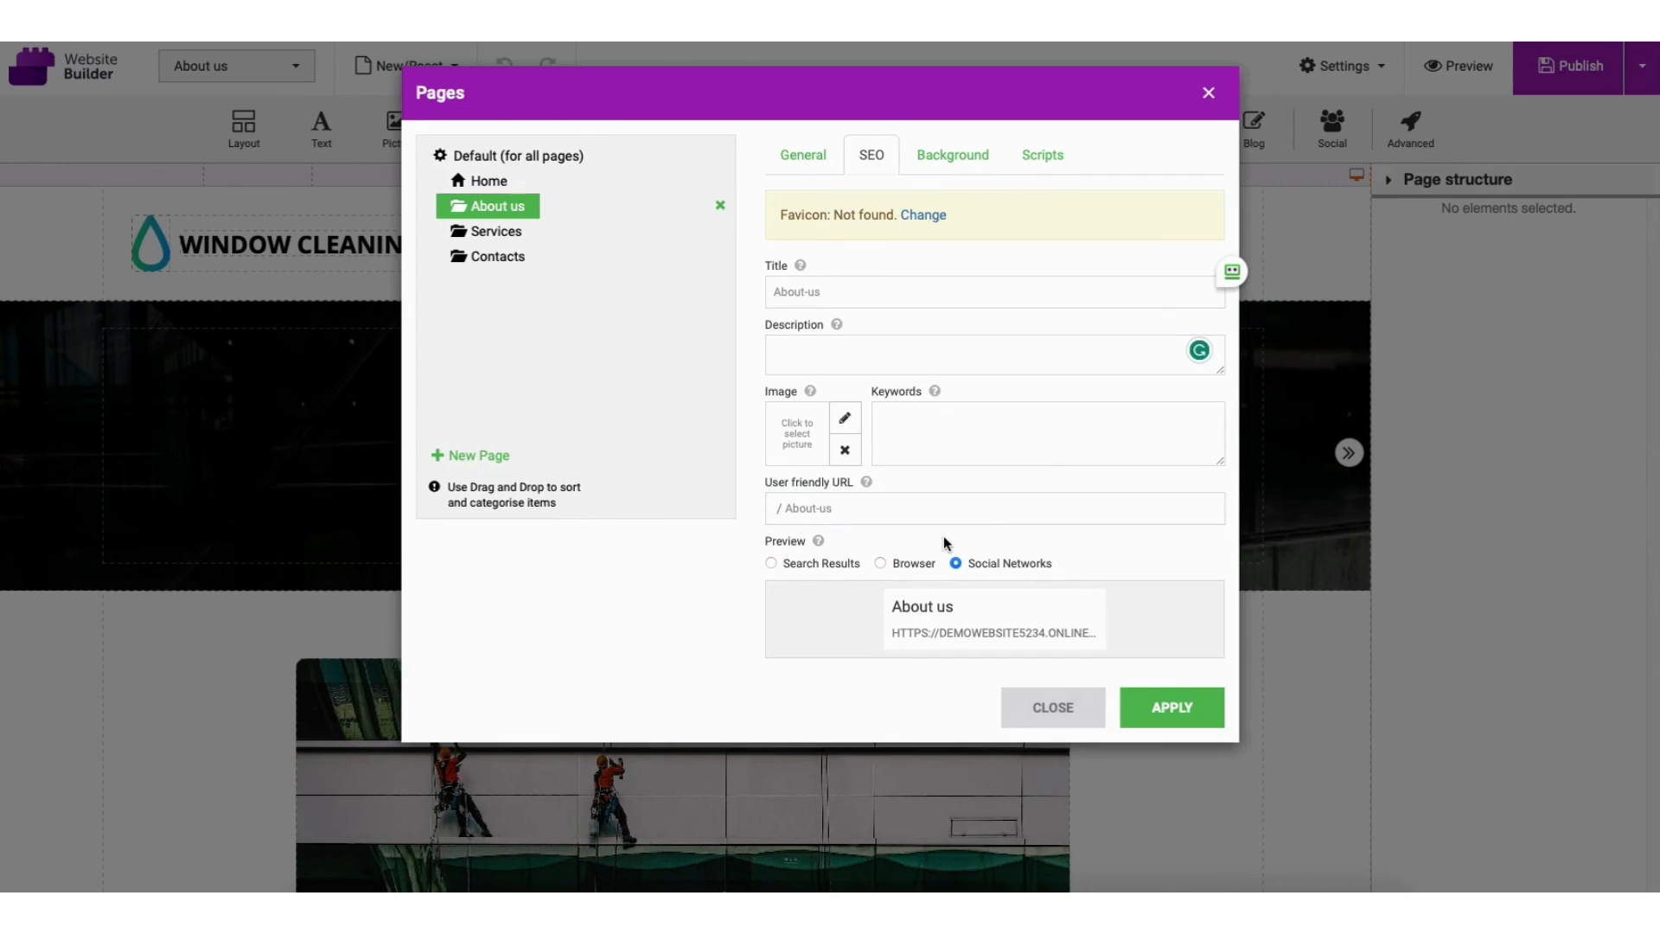
{"action": "left_click", "coordinate": [952, 152]}
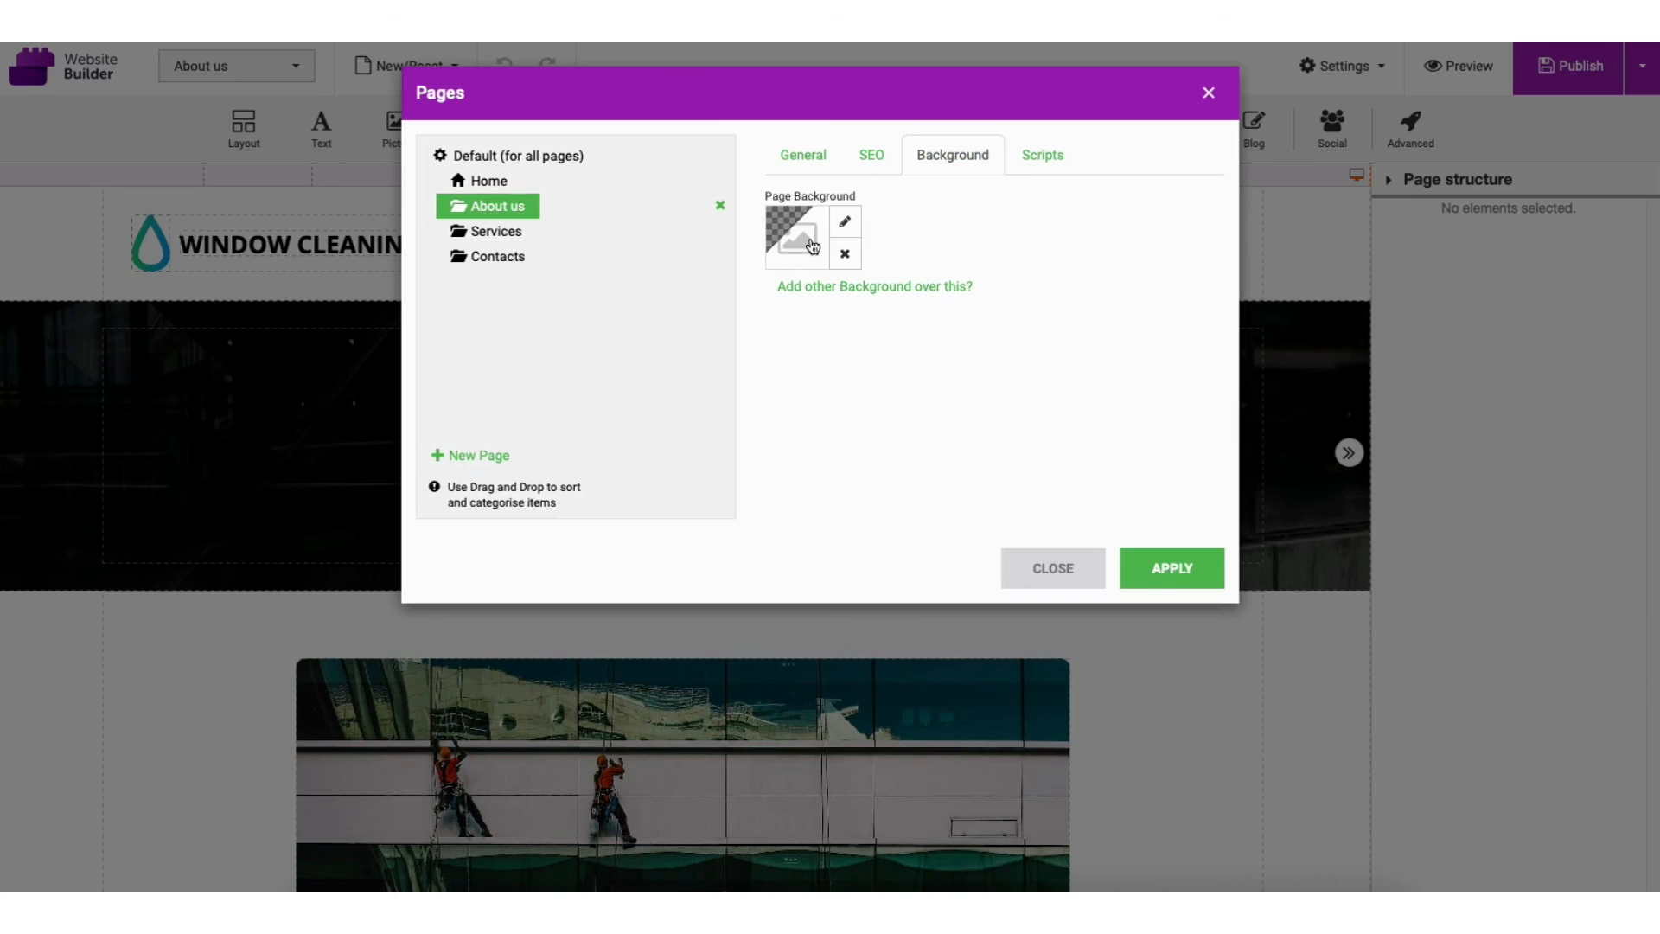
{"action": "left_click", "coordinate": [1022, 157]}
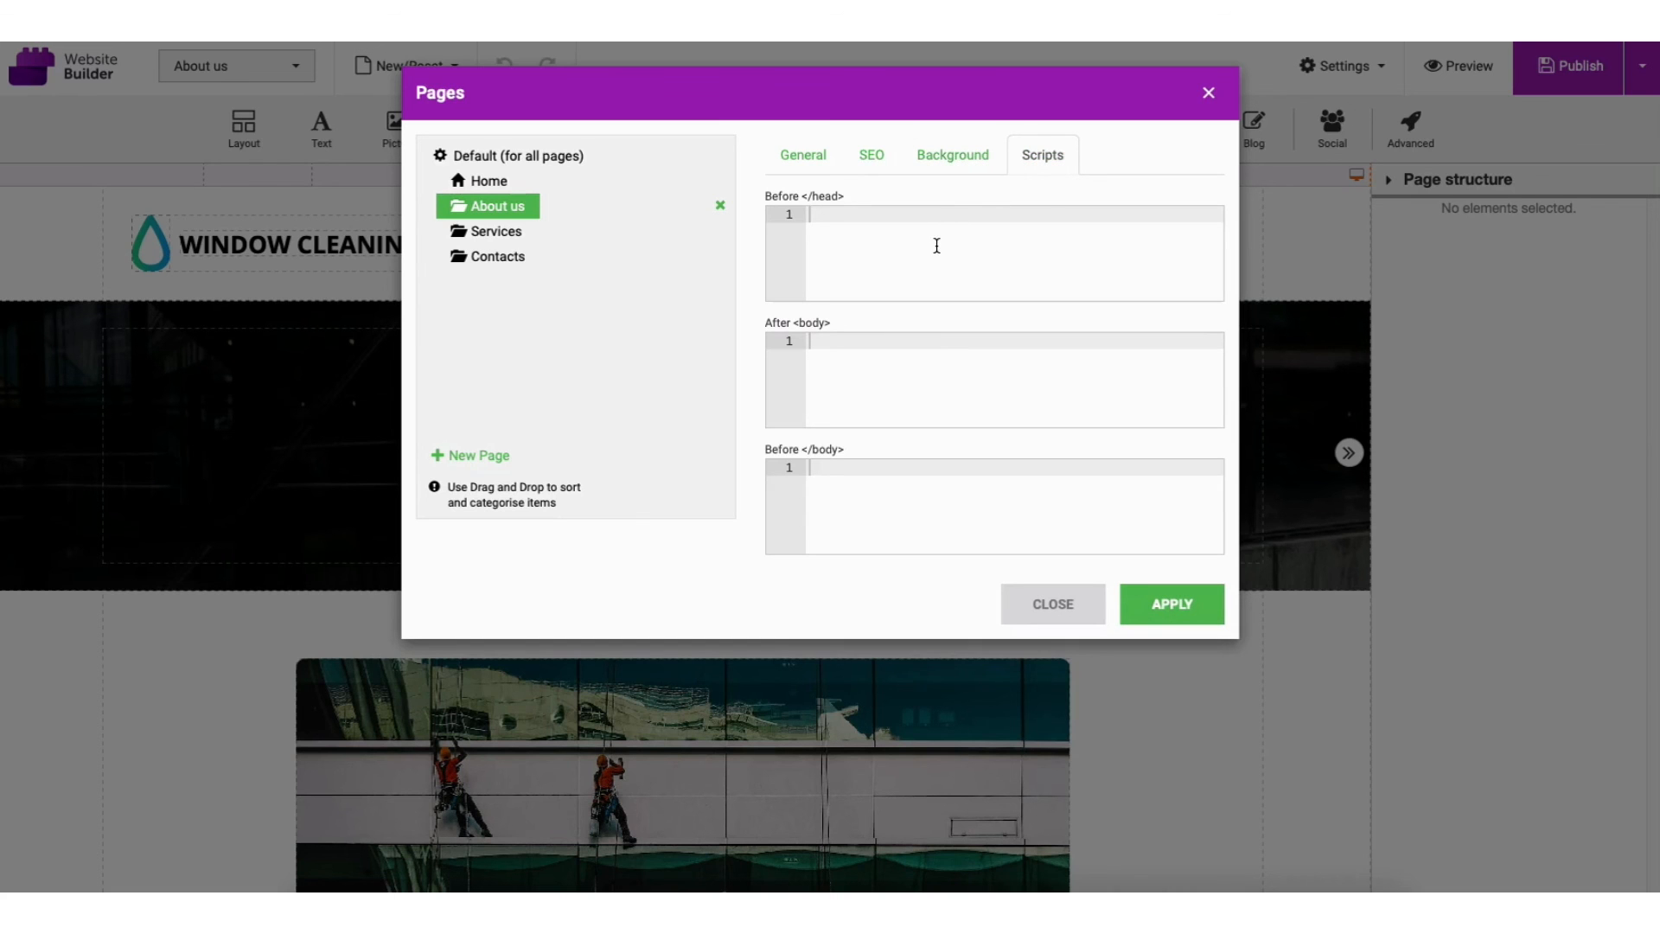
{"action": "left_click", "coordinate": [1207, 91]}
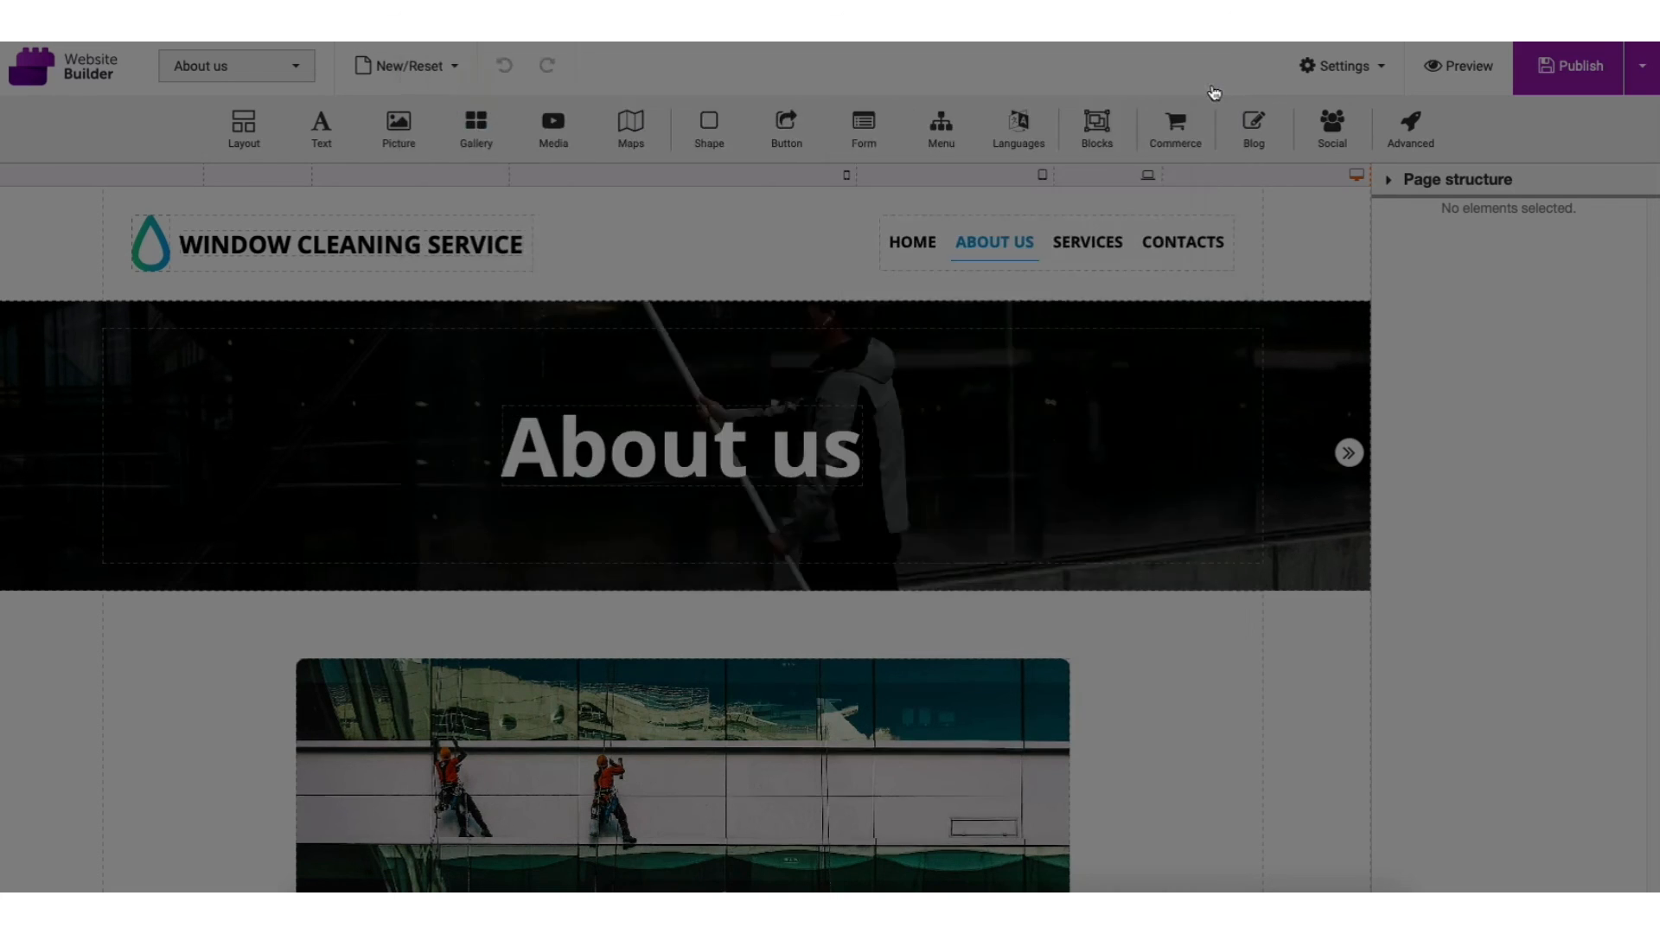
- Examine the standard, link and advanced settings of the Normal text style in the site's styles
{"action": "mouse_move", "coordinate": [1288, 86]}
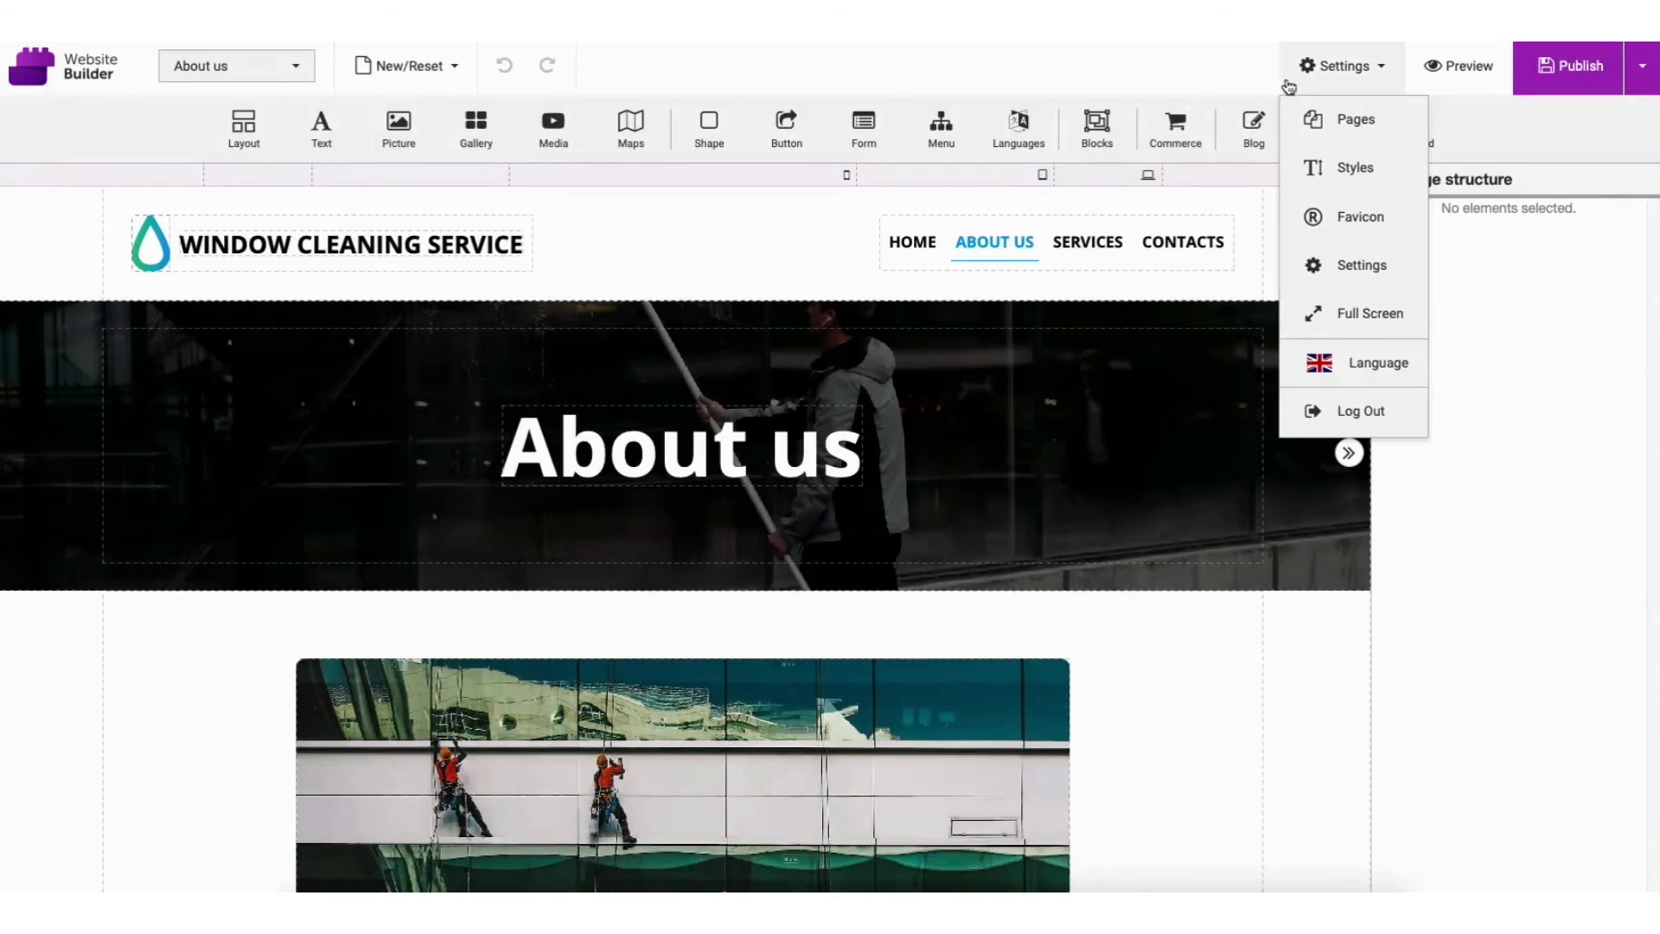
{"action": "left_click", "coordinate": [1332, 171]}
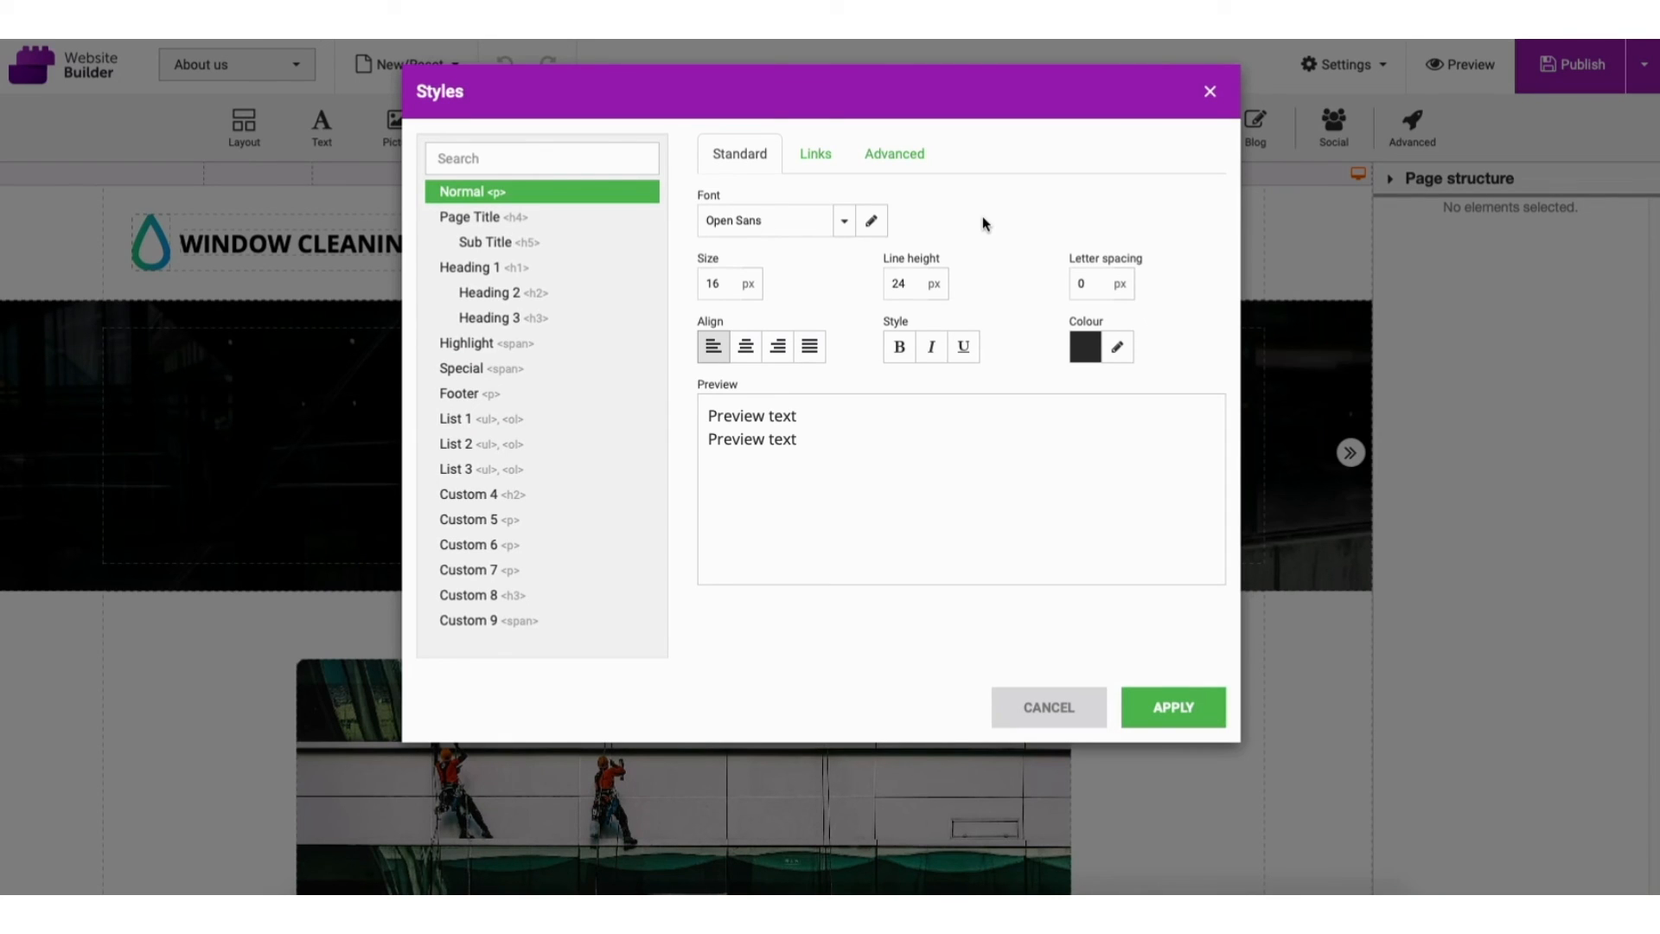
{"action": "left_click", "coordinate": [819, 155]}
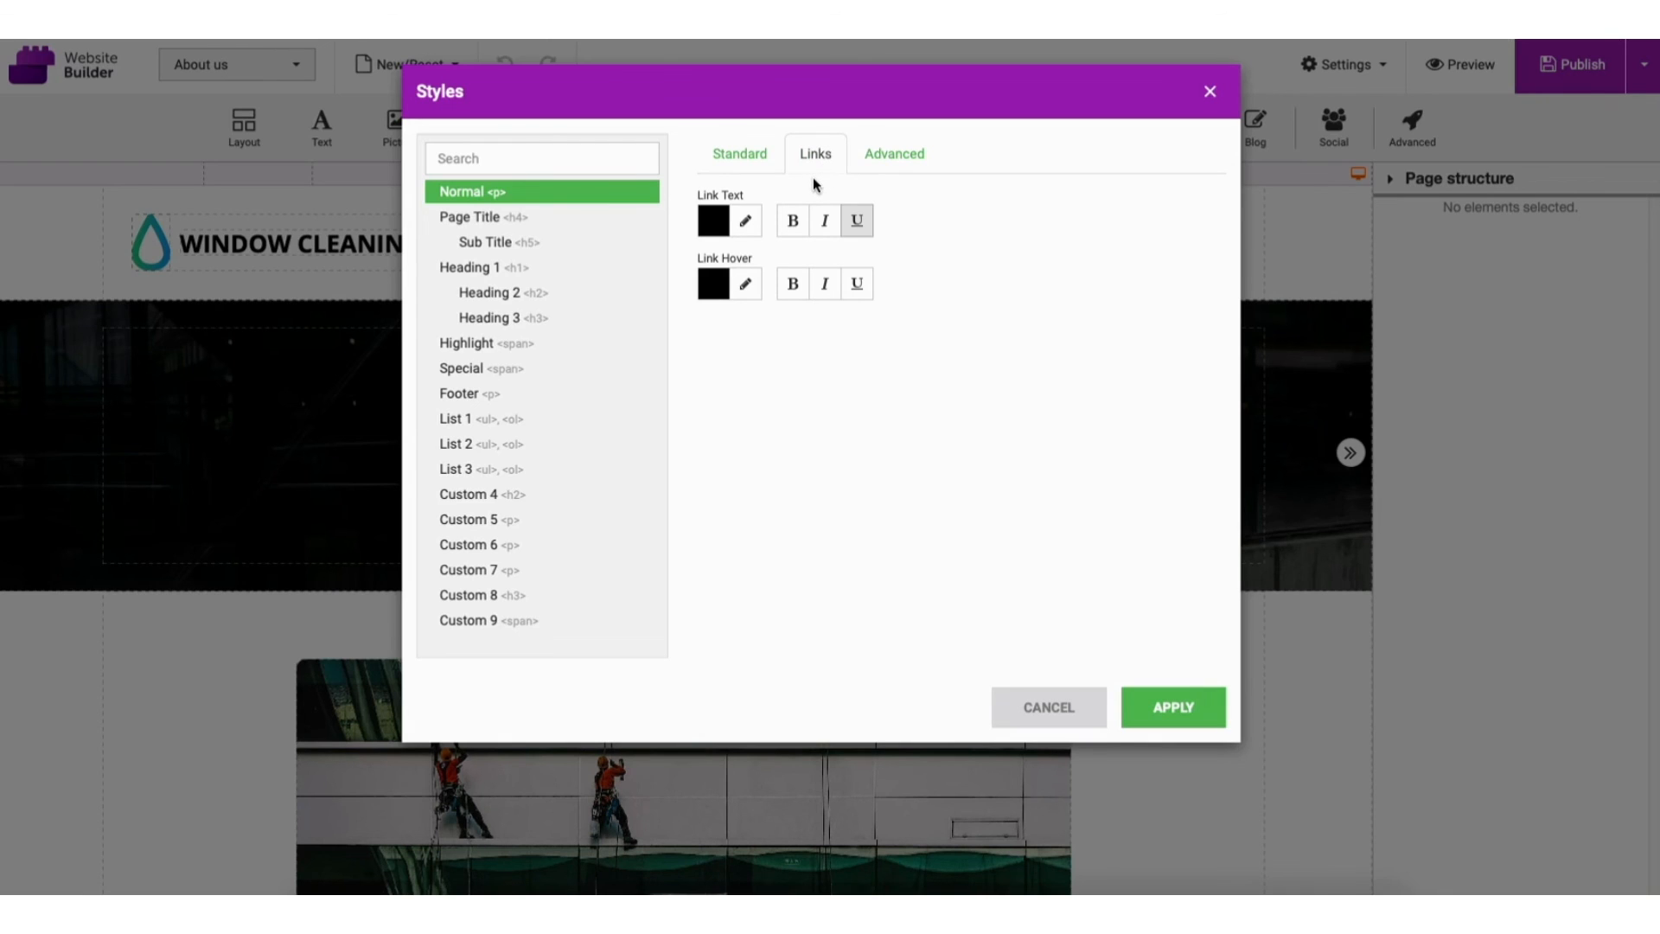
{"action": "left_click", "coordinate": [894, 160]}
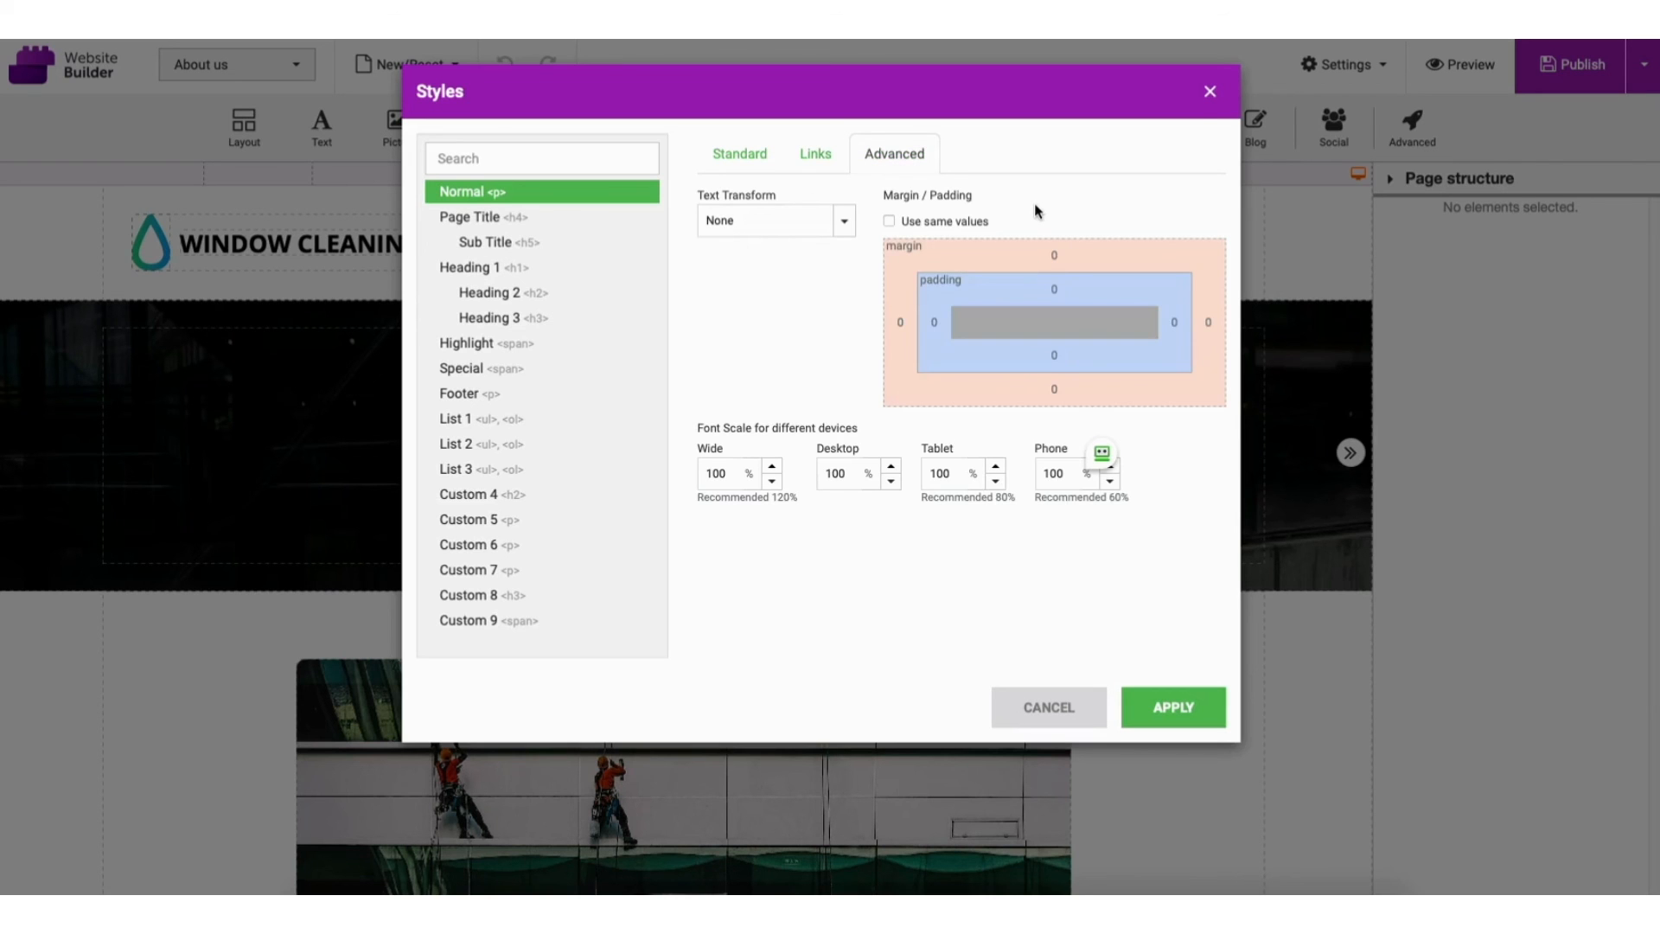
- Close the text styles without applying, look at the site's favicon setting, and close it unchanged
{"action": "left_click", "coordinate": [1209, 93]}
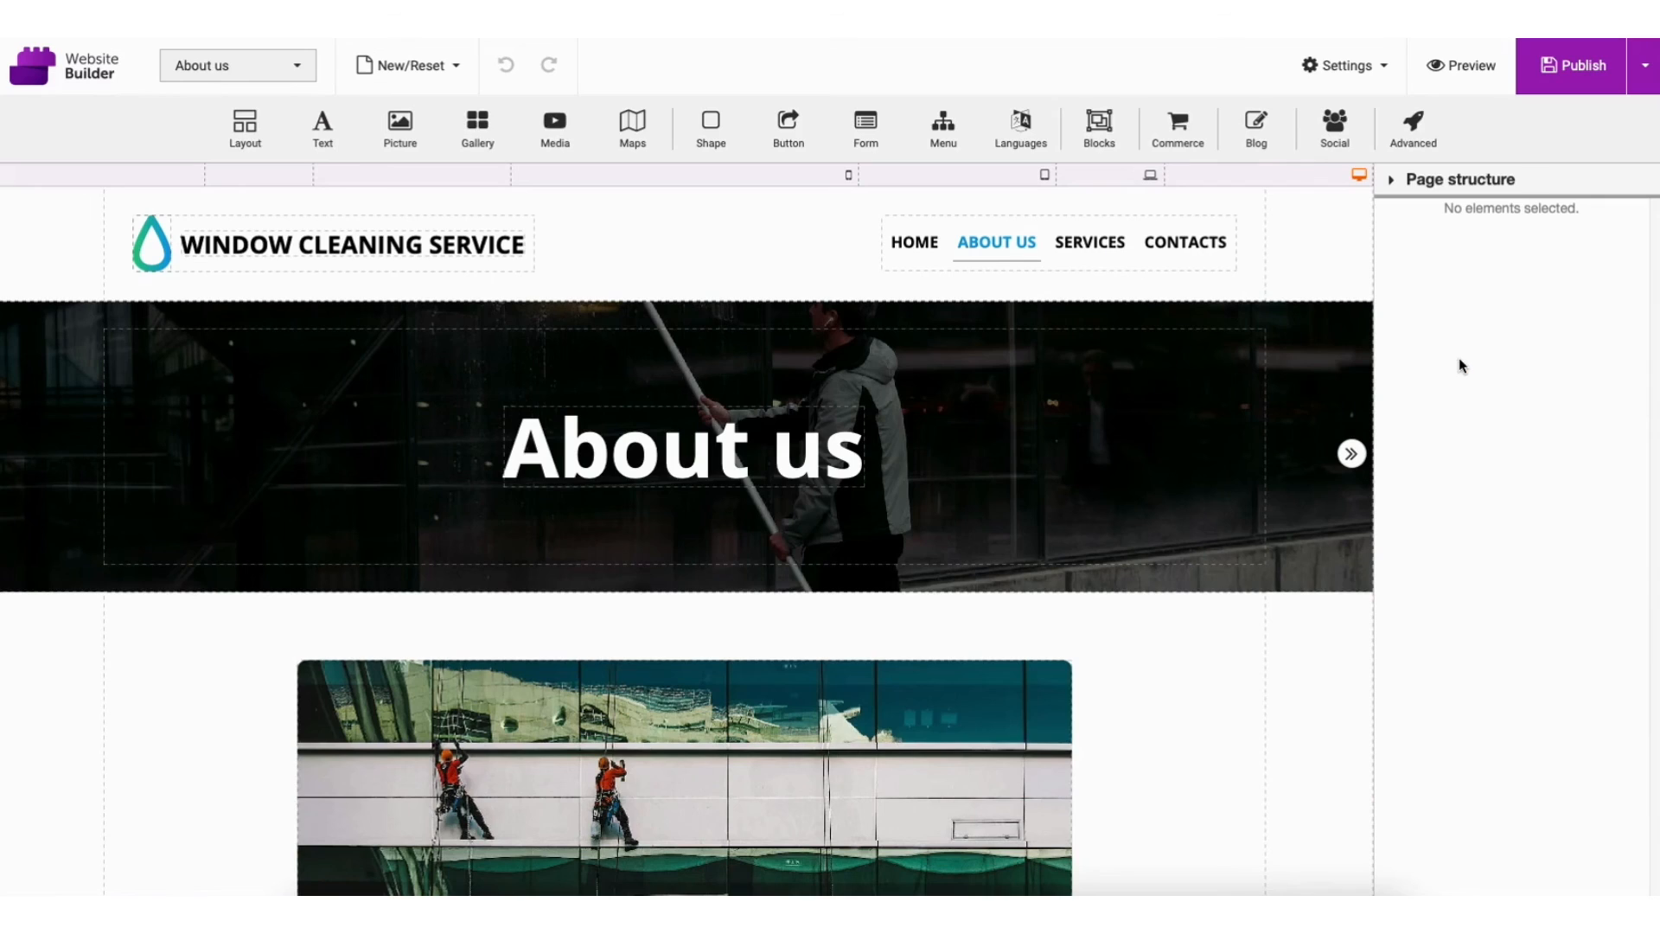
{"action": "left_click", "coordinate": [1341, 75]}
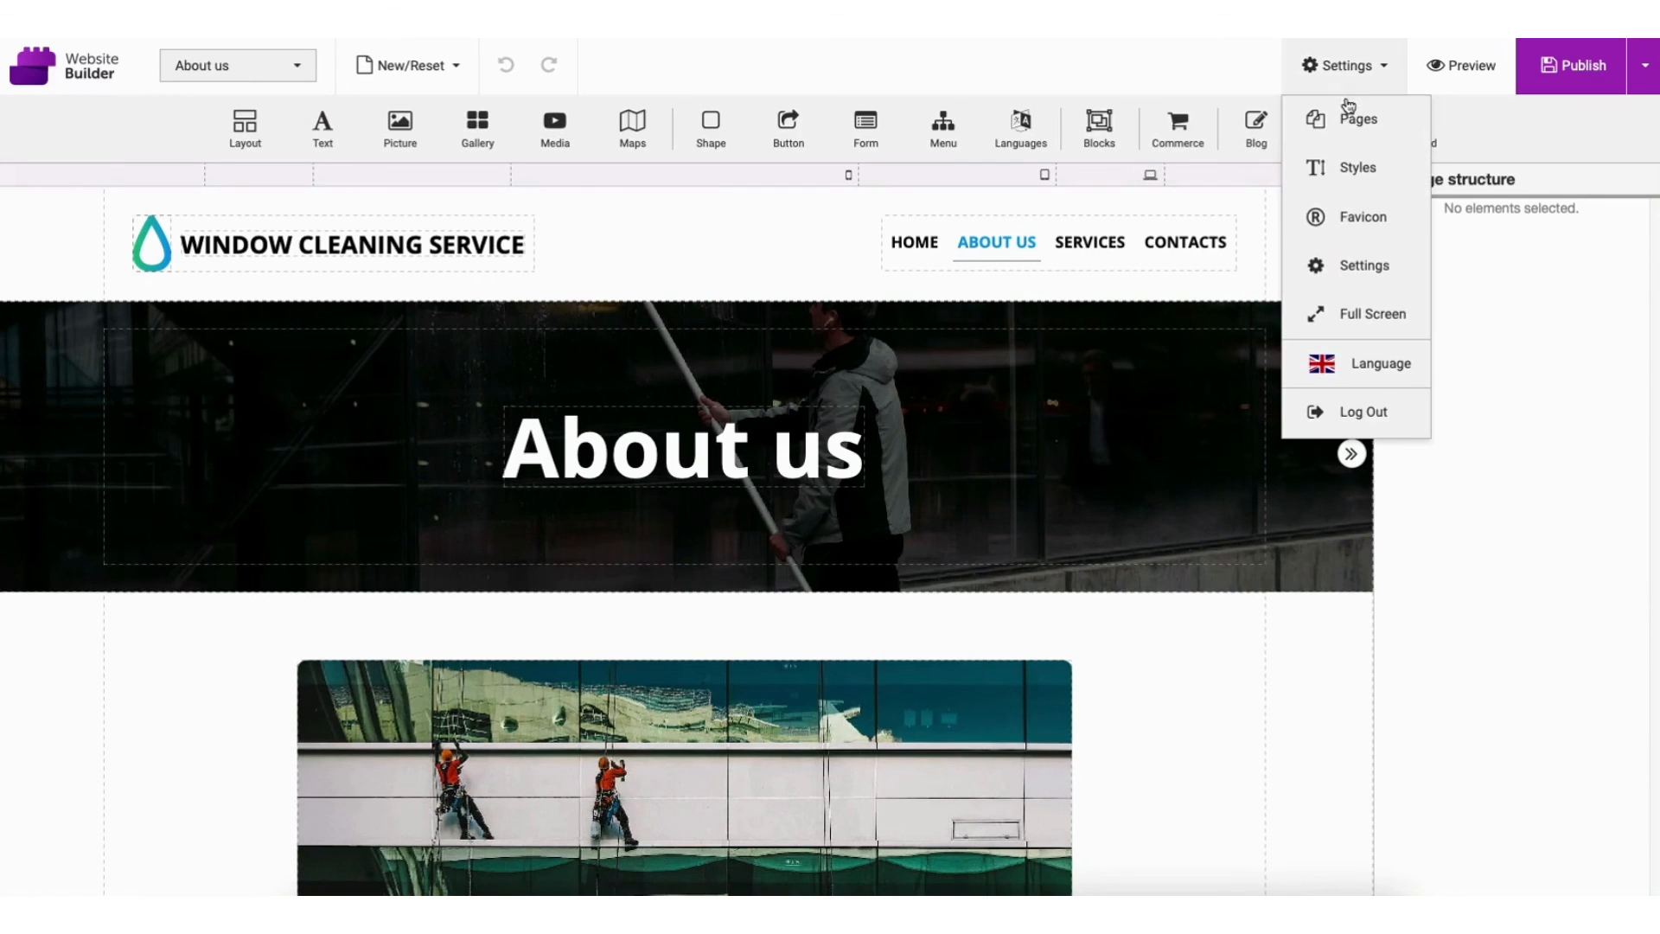
{"action": "left_click", "coordinate": [1346, 214]}
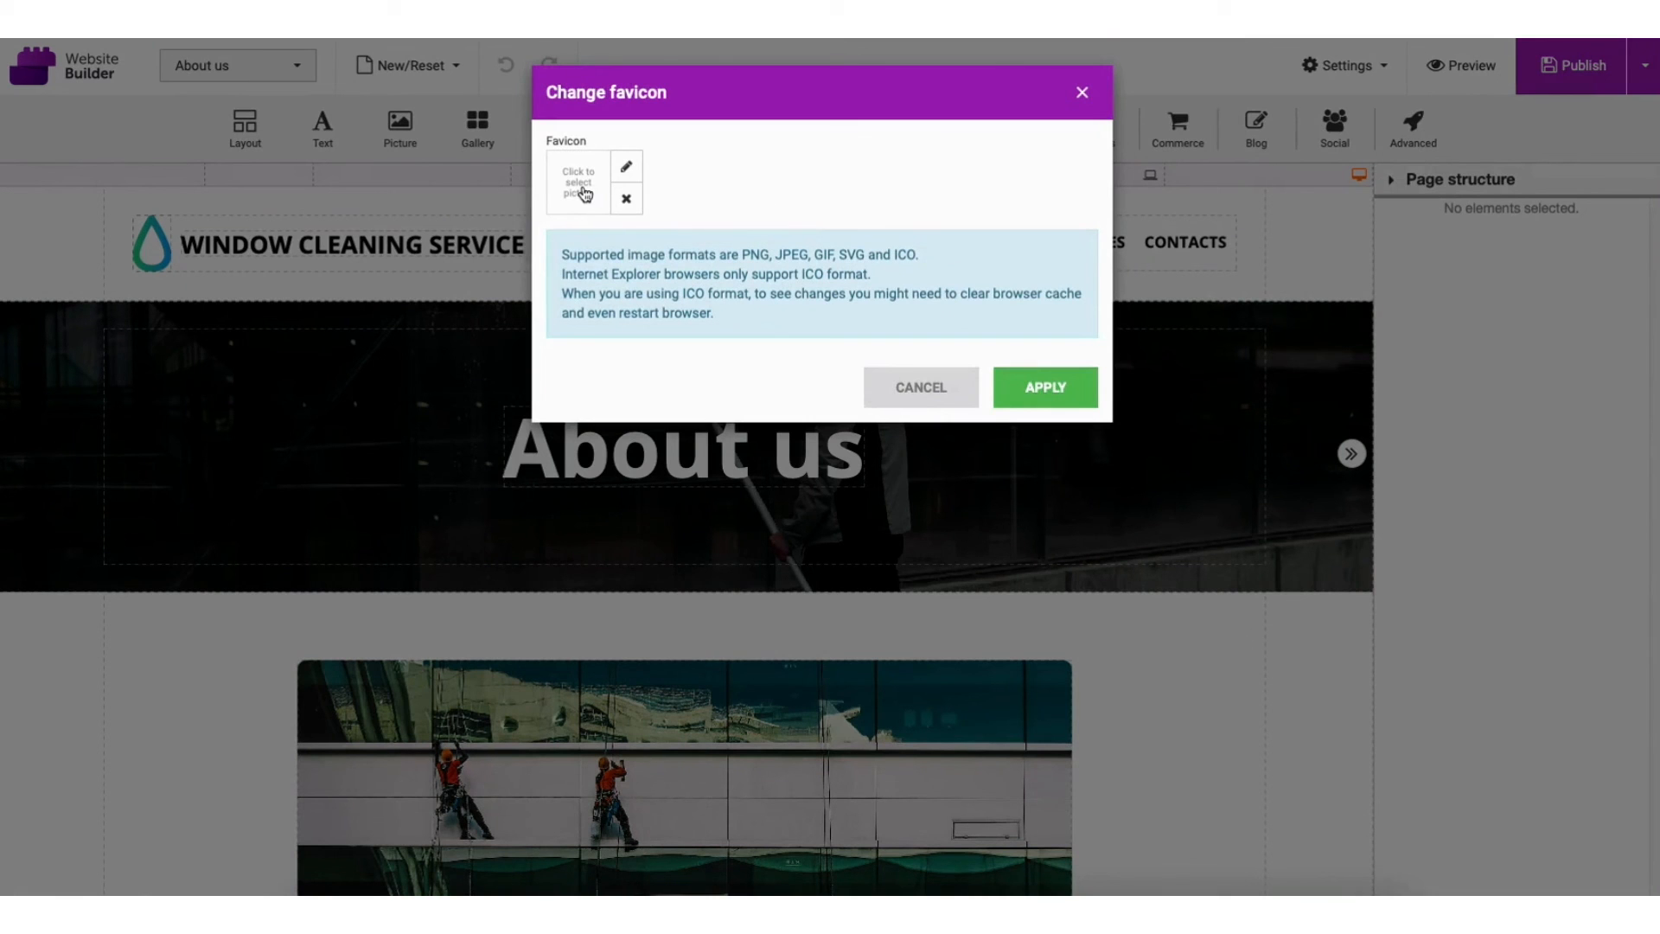
{"action": "left_click", "coordinate": [1081, 93]}
- Examine the website settings: general, meta information, robots.txt, custom .htaccess, floating block, cookie policy and analytics
{"action": "left_click", "coordinate": [1347, 67]}
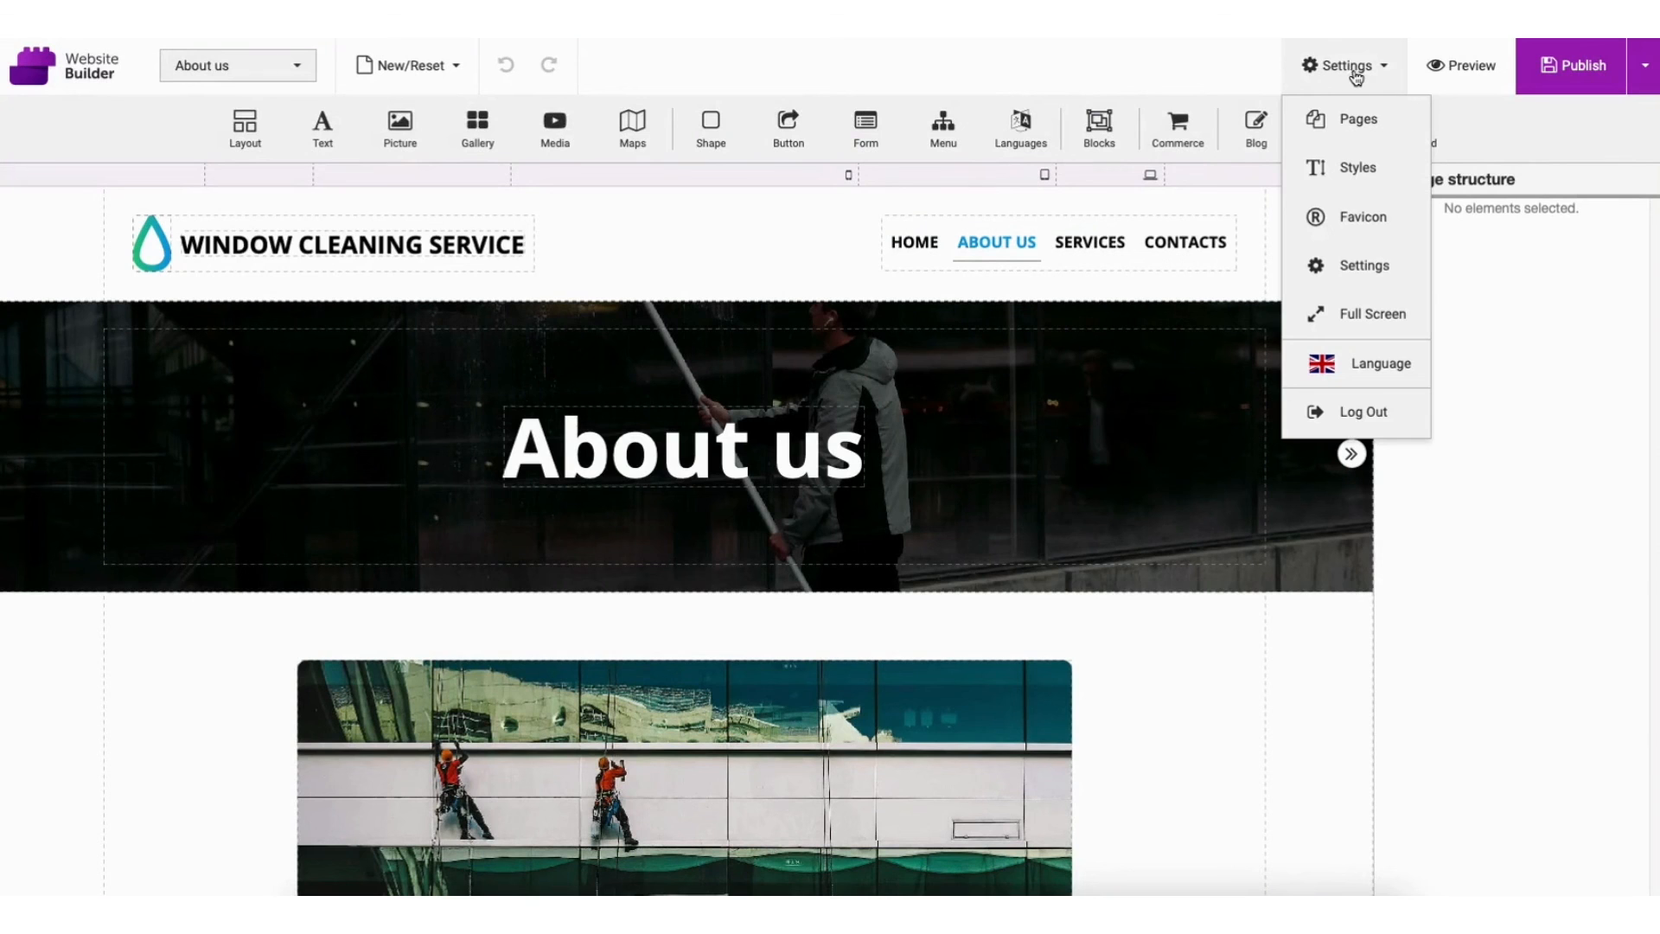
{"action": "left_click", "coordinate": [1361, 268]}
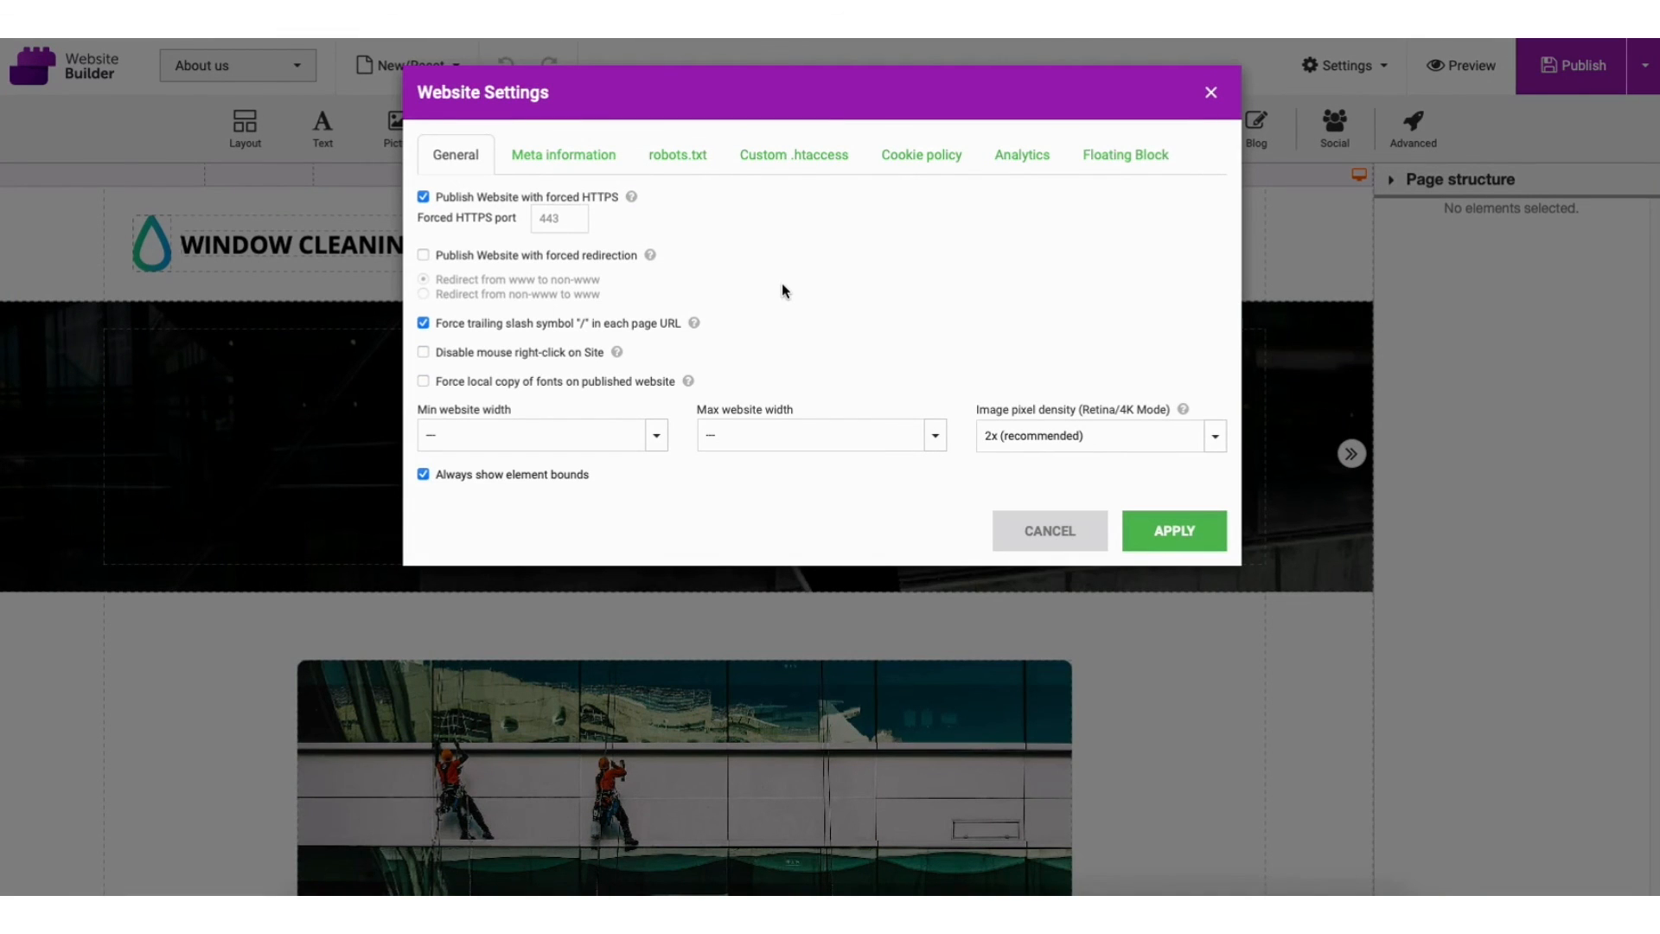
{"action": "left_click", "coordinate": [574, 160]}
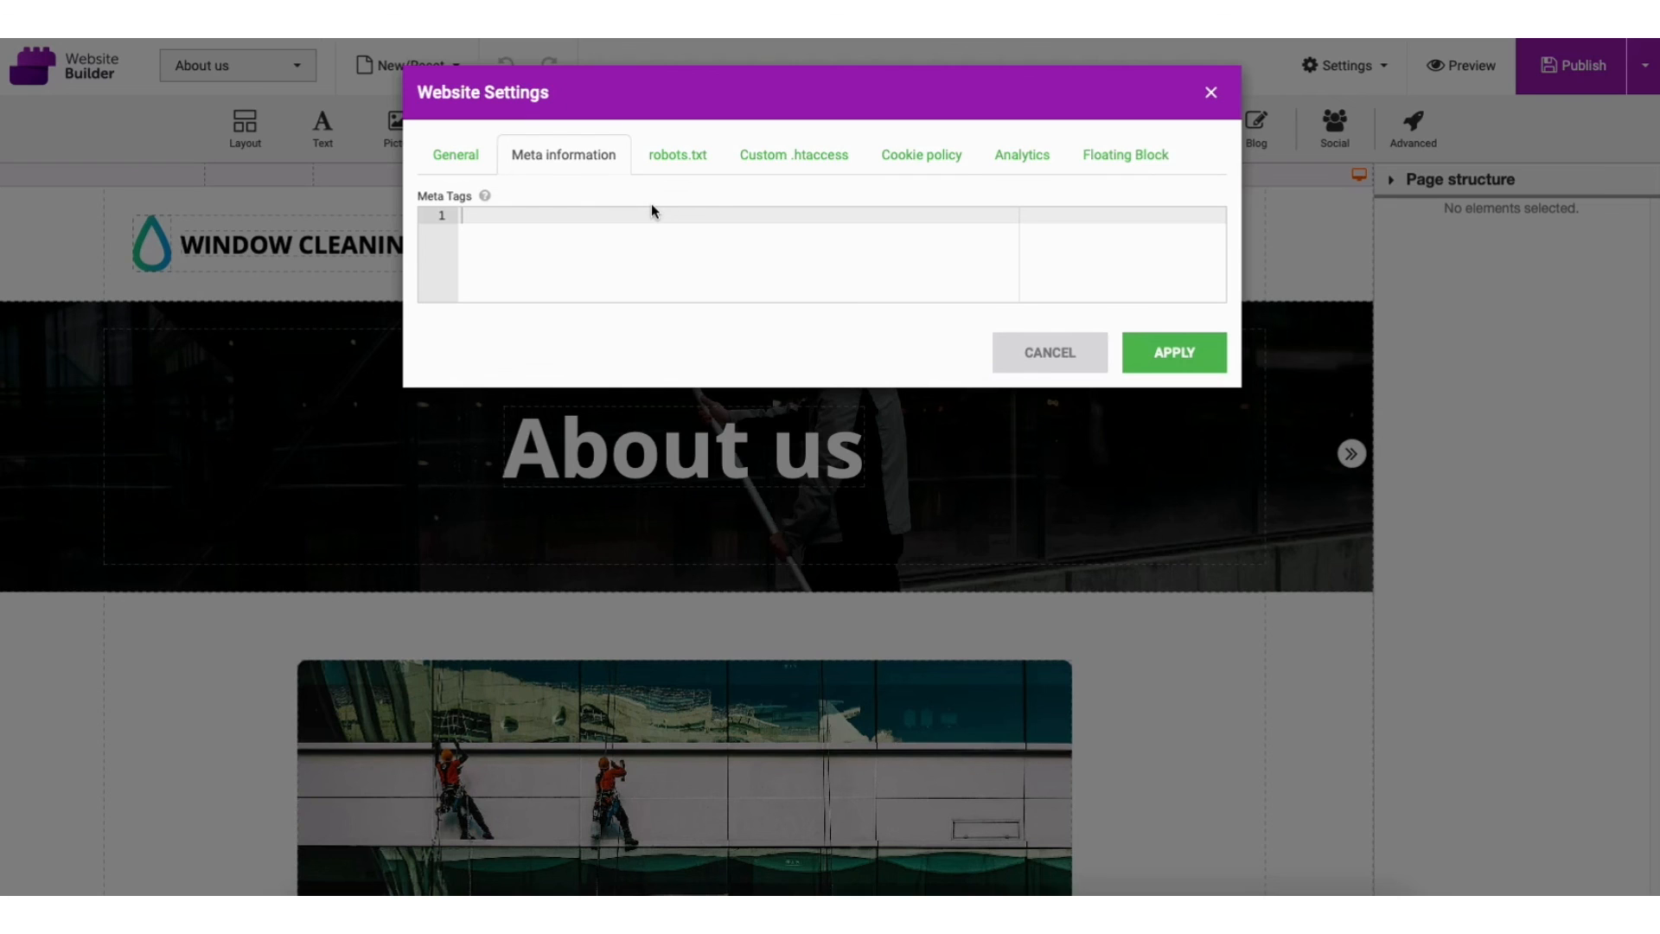
{"action": "left_click", "coordinate": [673, 159]}
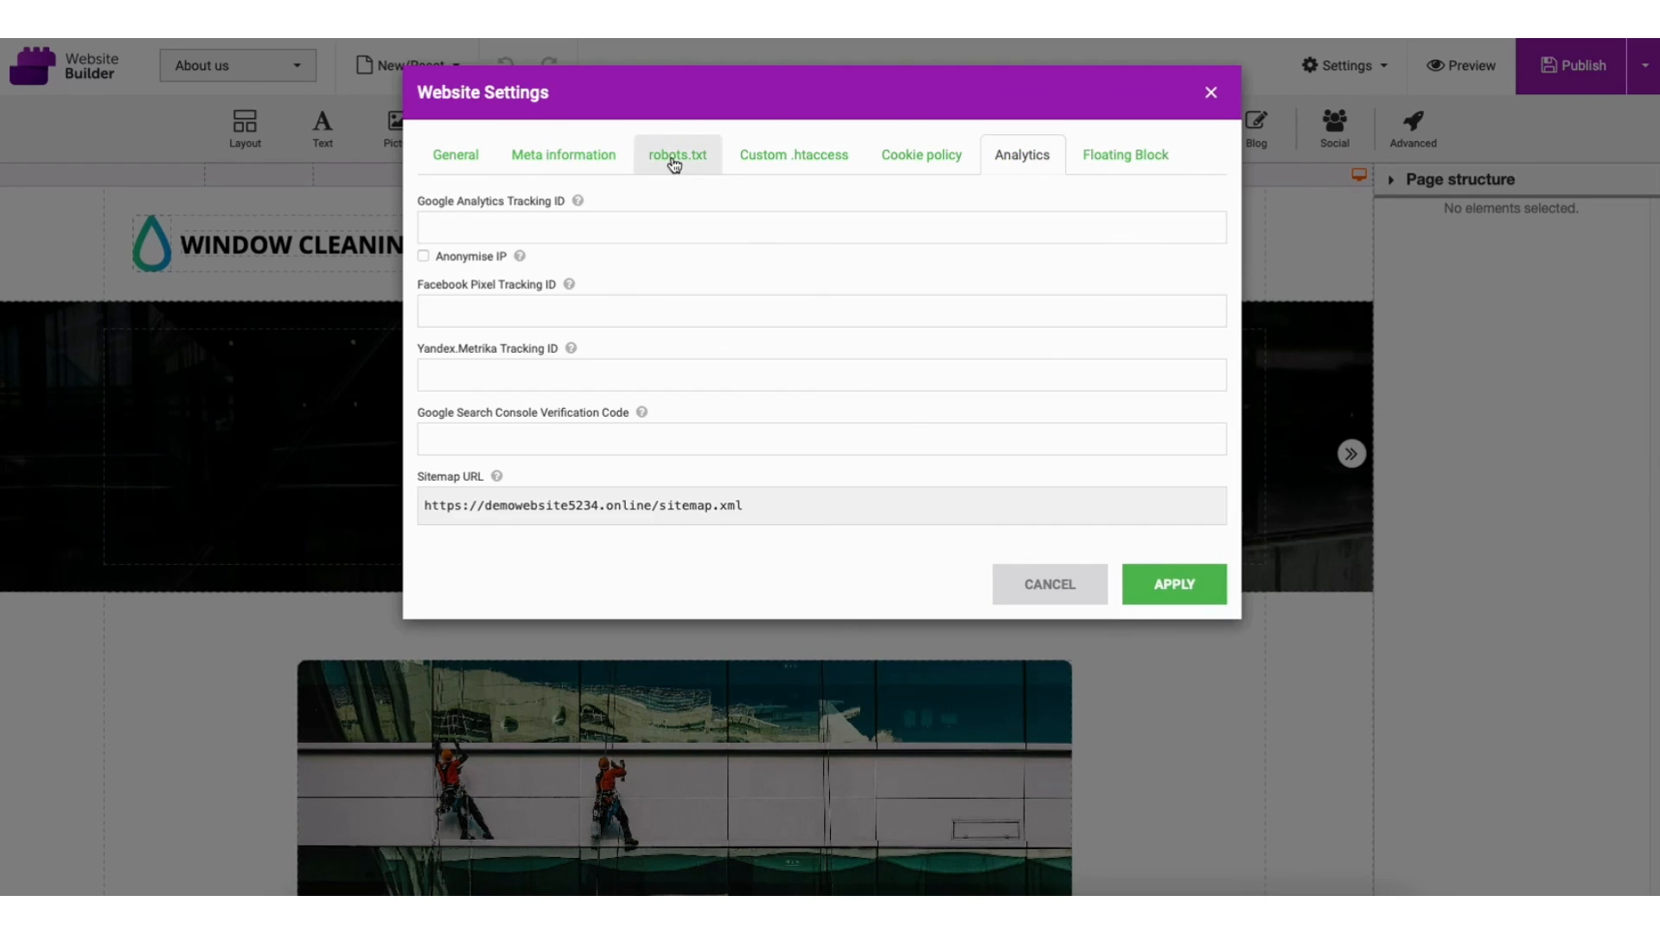
{"action": "left_click", "coordinate": [777, 163]}
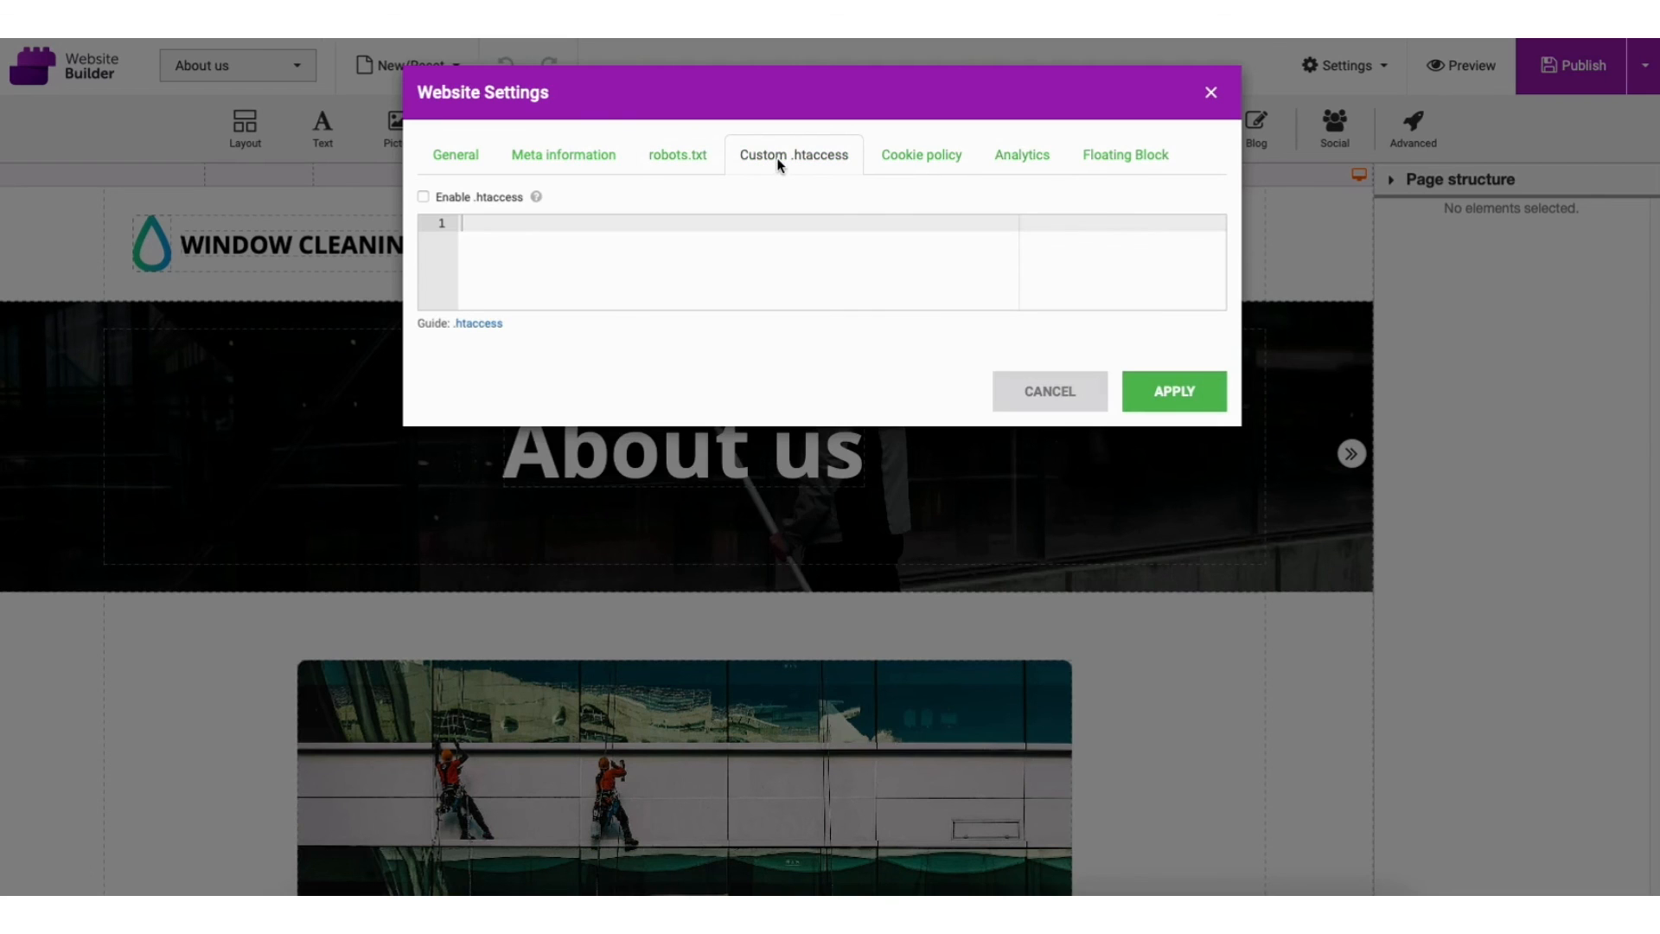
{"action": "left_click", "coordinate": [1124, 154]}
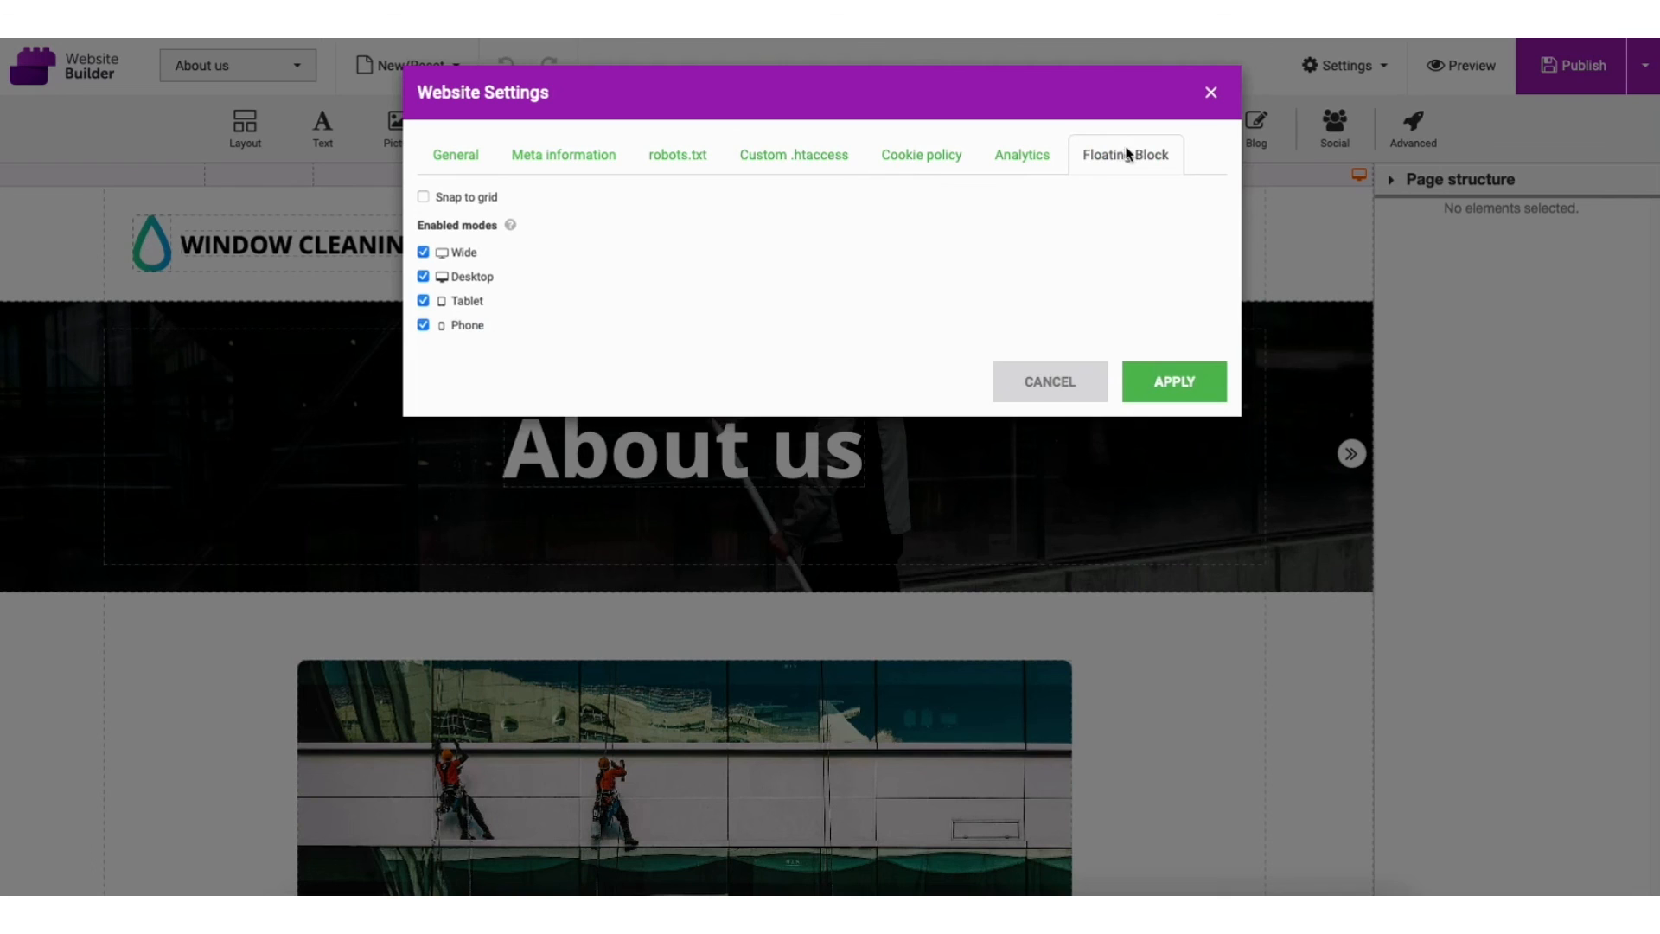
{"action": "left_click", "coordinate": [937, 161]}
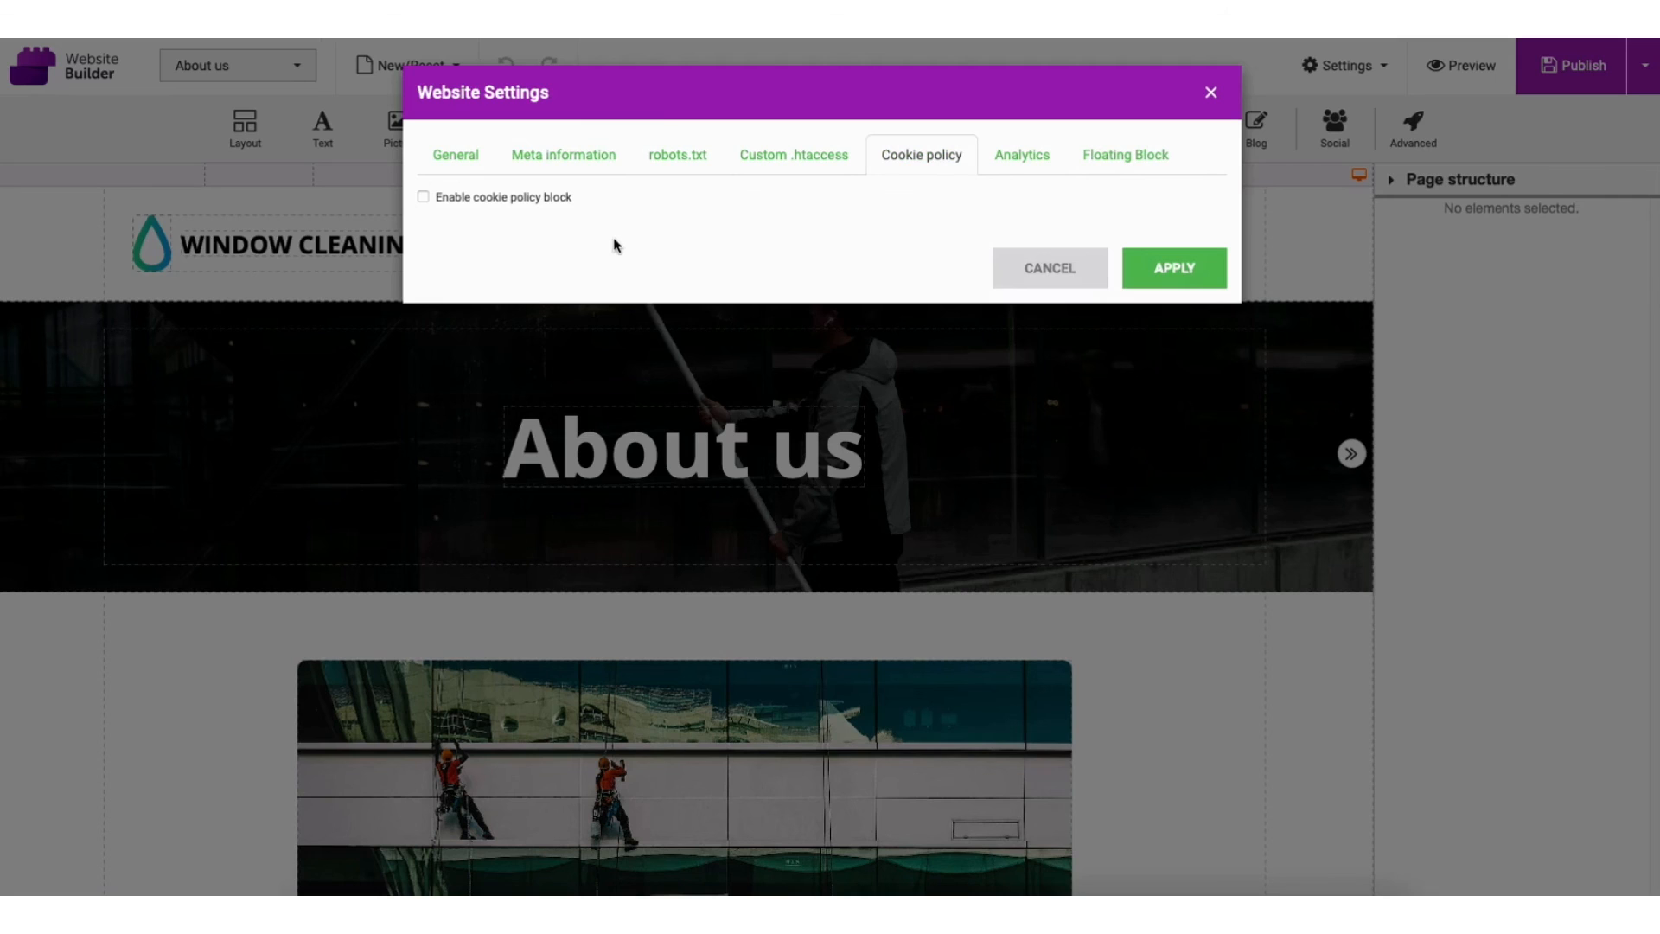
{"action": "left_click", "coordinate": [1008, 161]}
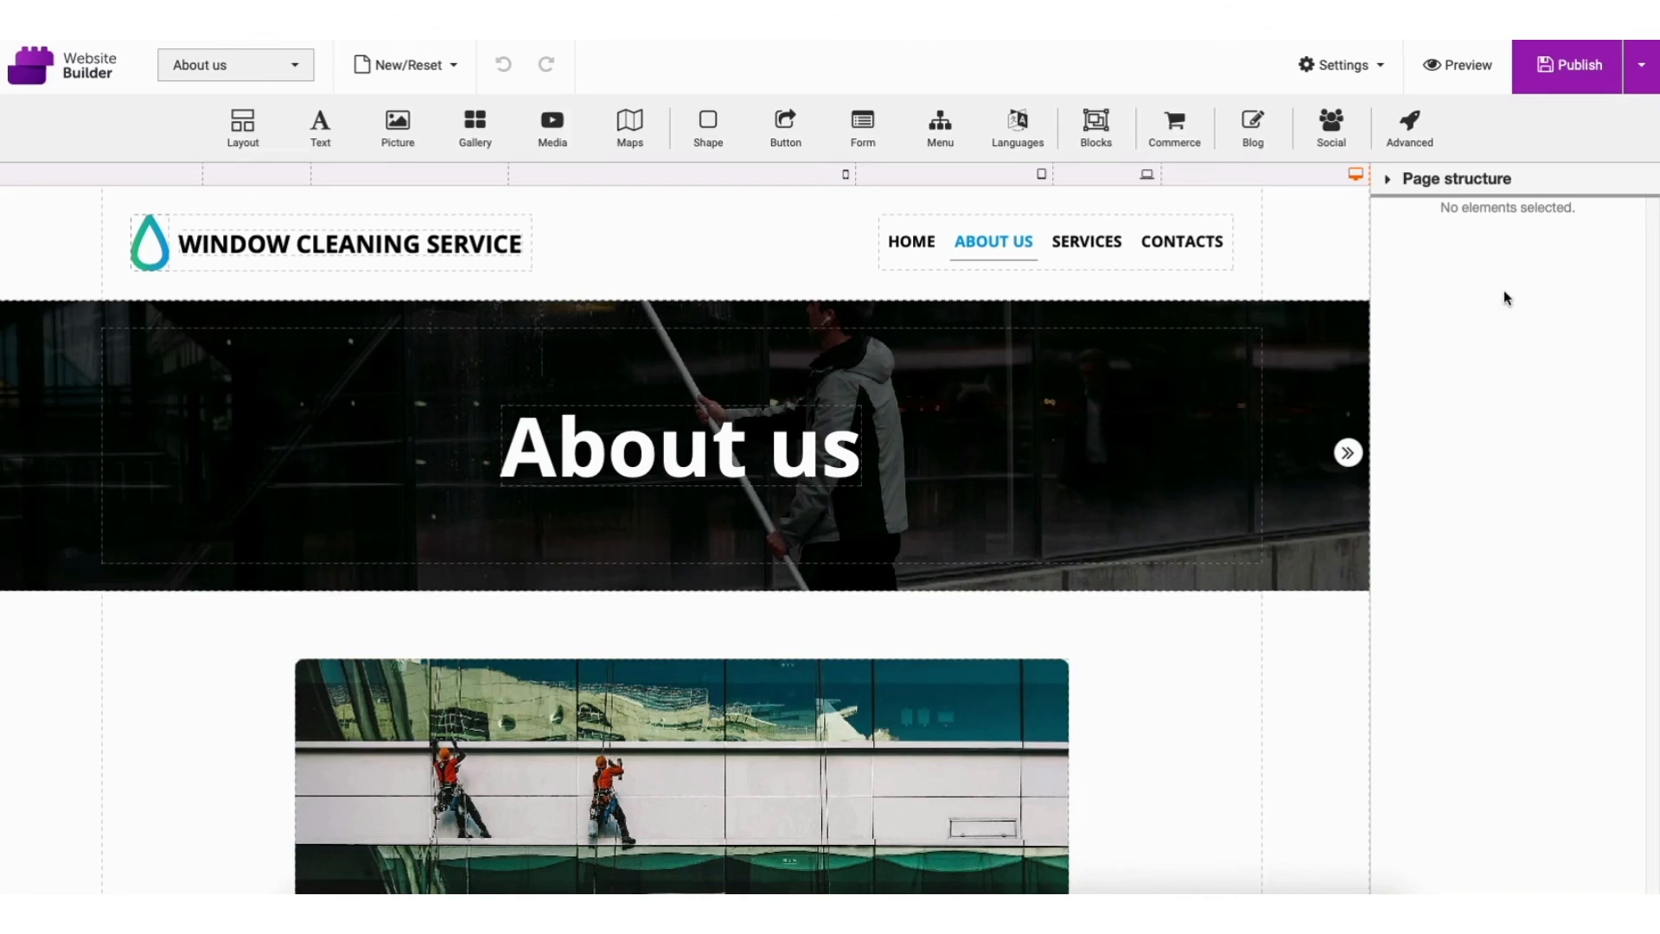
- Look over the options for downloading a website backup and restoring from a file or an automatic backup version
{"action": "mouse_move", "coordinate": [1557, 81]}
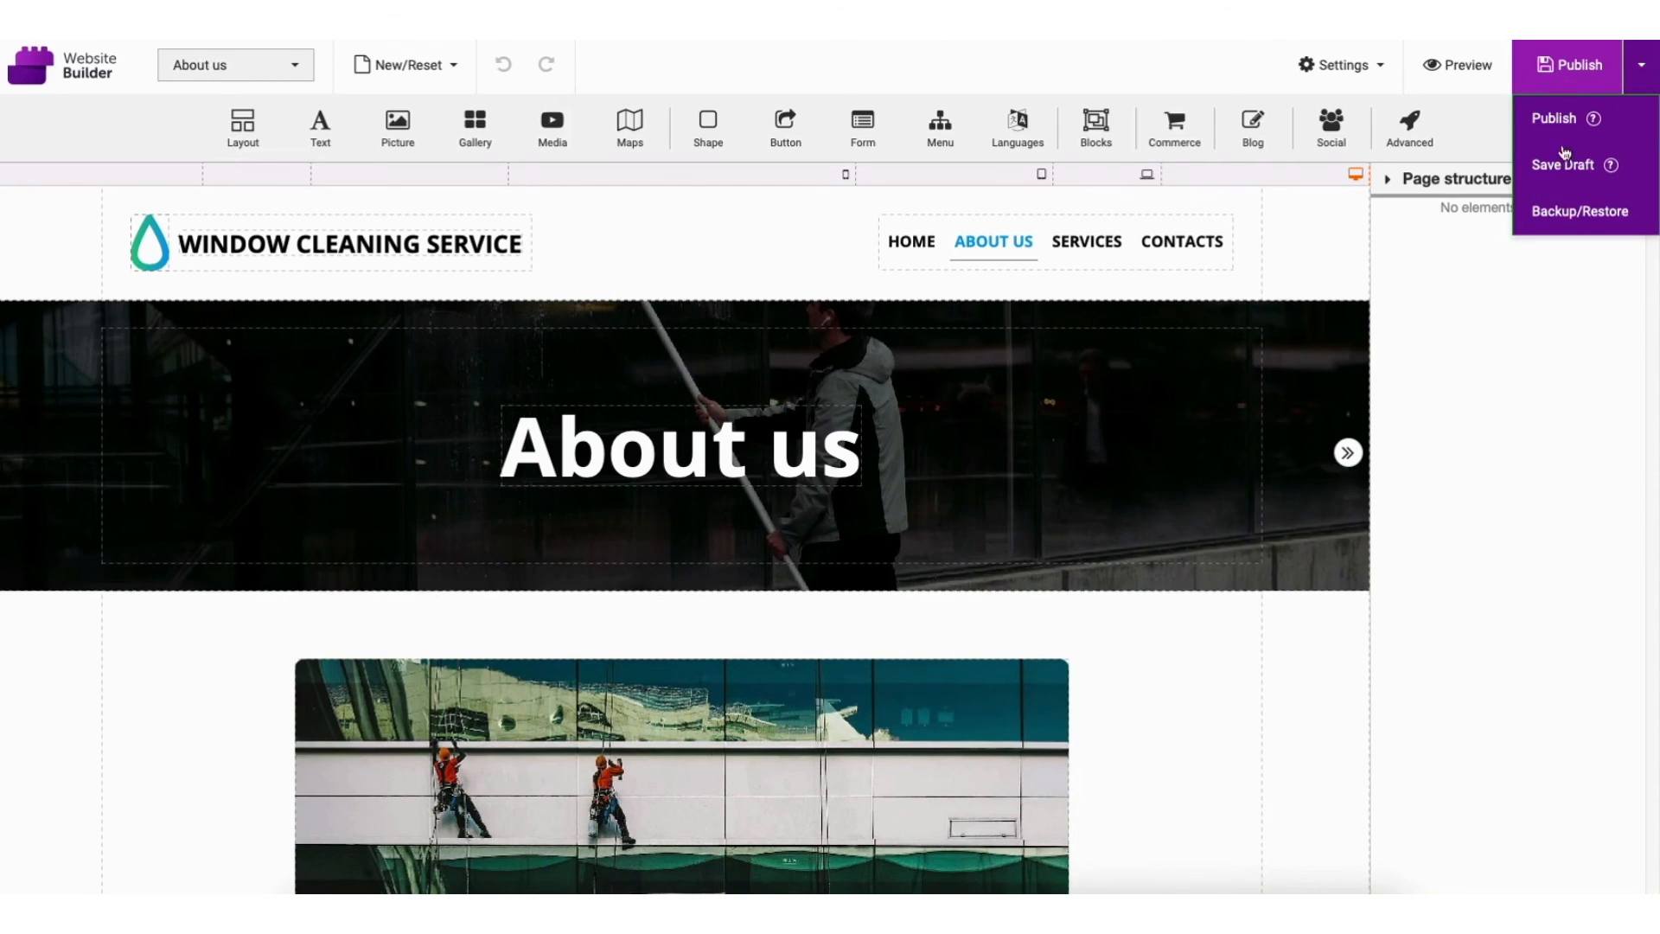
{"action": "left_click", "coordinate": [1562, 213]}
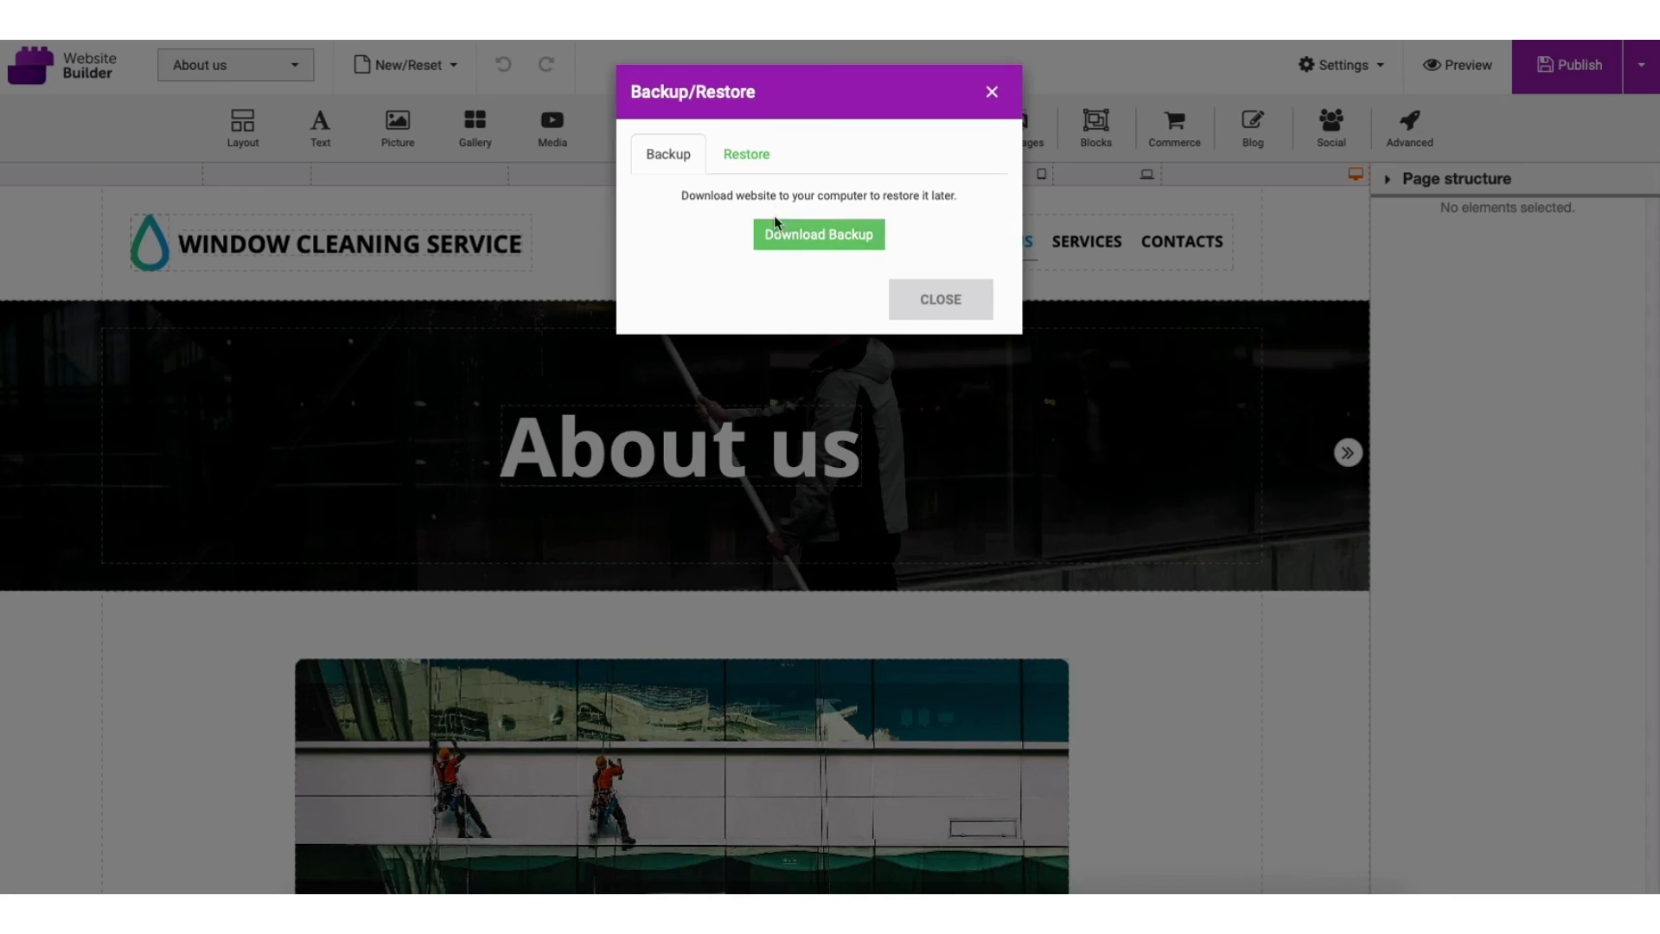
{"action": "left_click", "coordinate": [746, 153]}
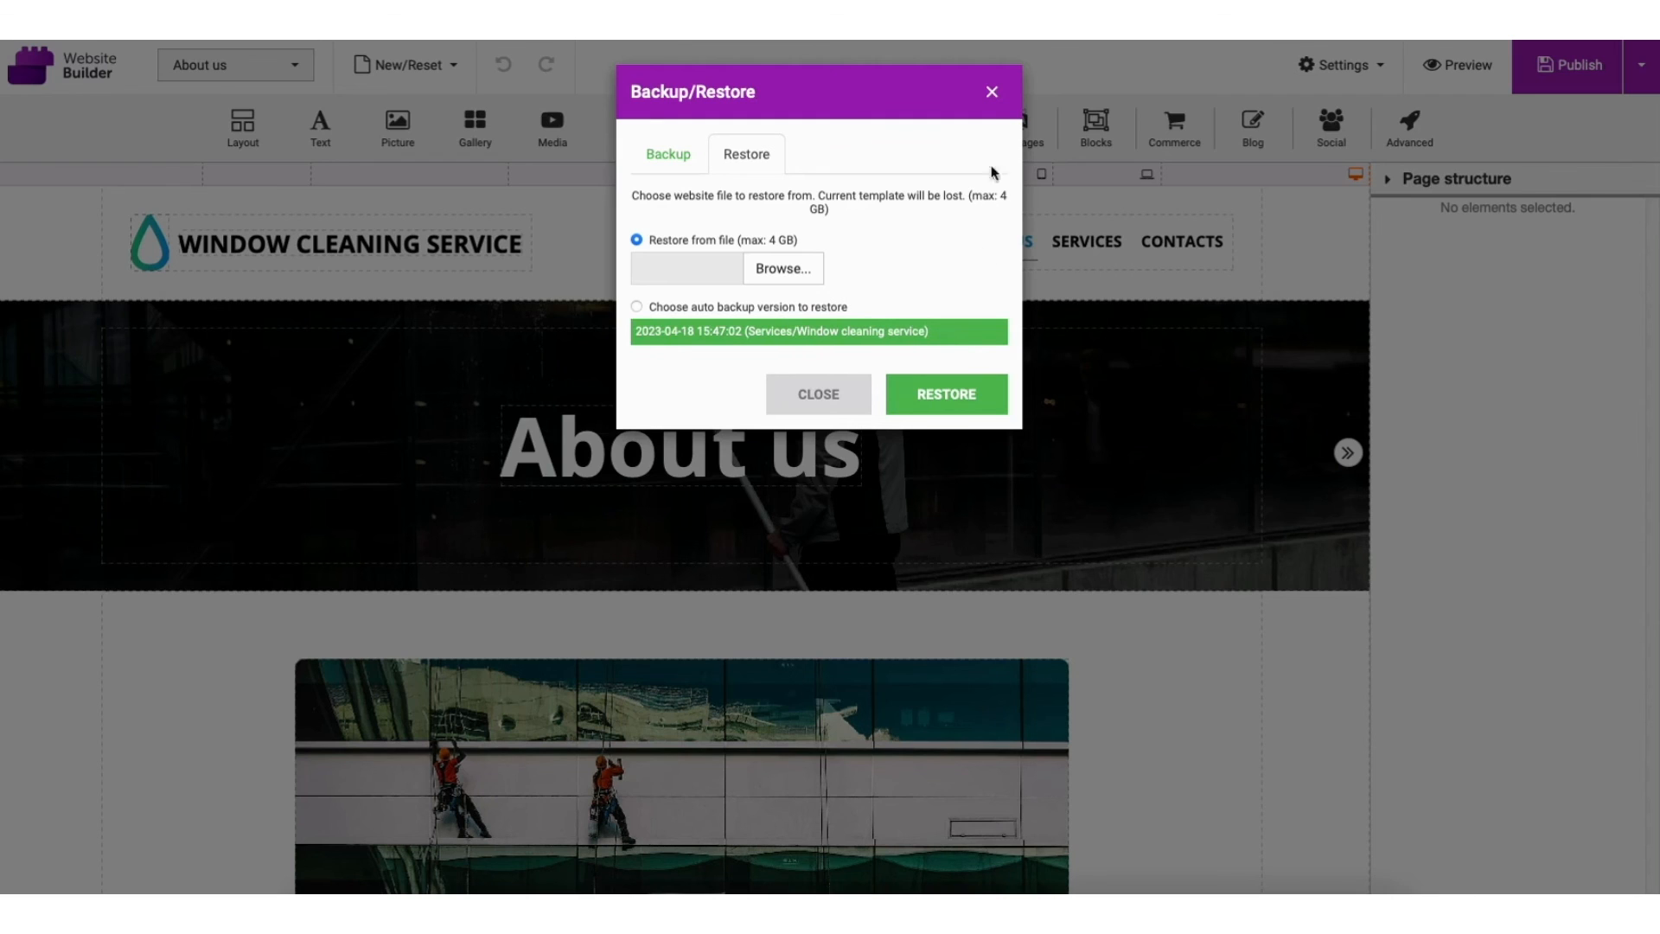
{"action": "left_click", "coordinate": [992, 90]}
{"action": "mouse_move", "coordinate": [1561, 83]}
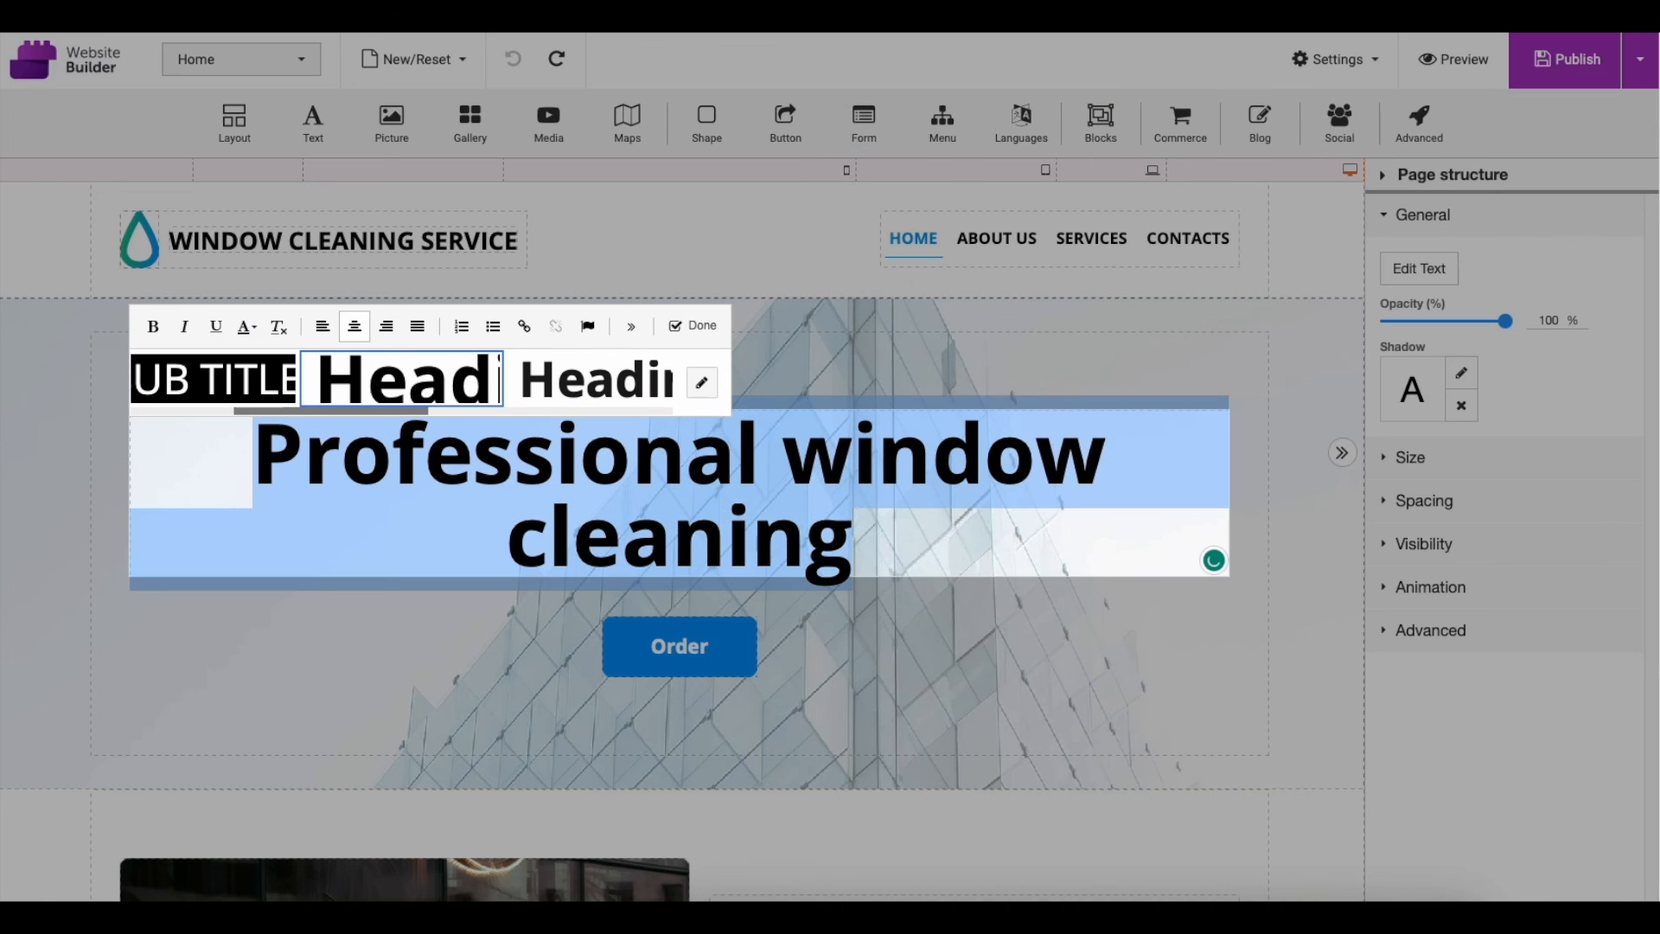
- Replace the "Professional window cleaning" heading on the Home page with "MY DEMO WEBSITE"
{"action": "type", "text": "MY DEMO WEBSIT"}
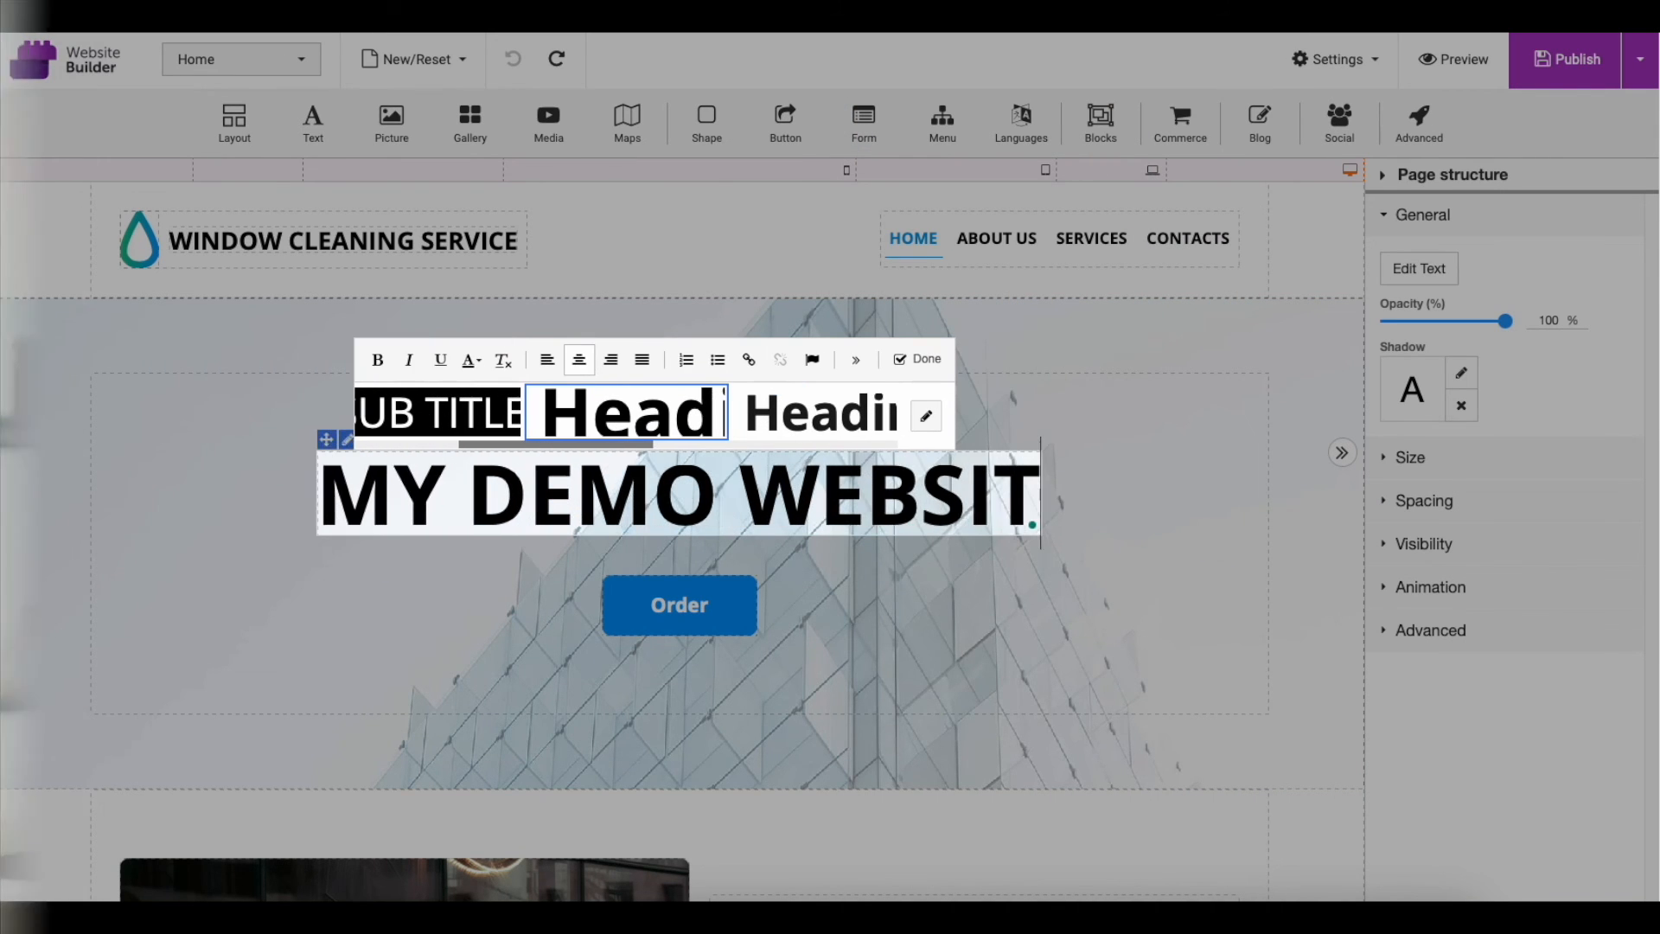
{"action": "type", "text": "E"}
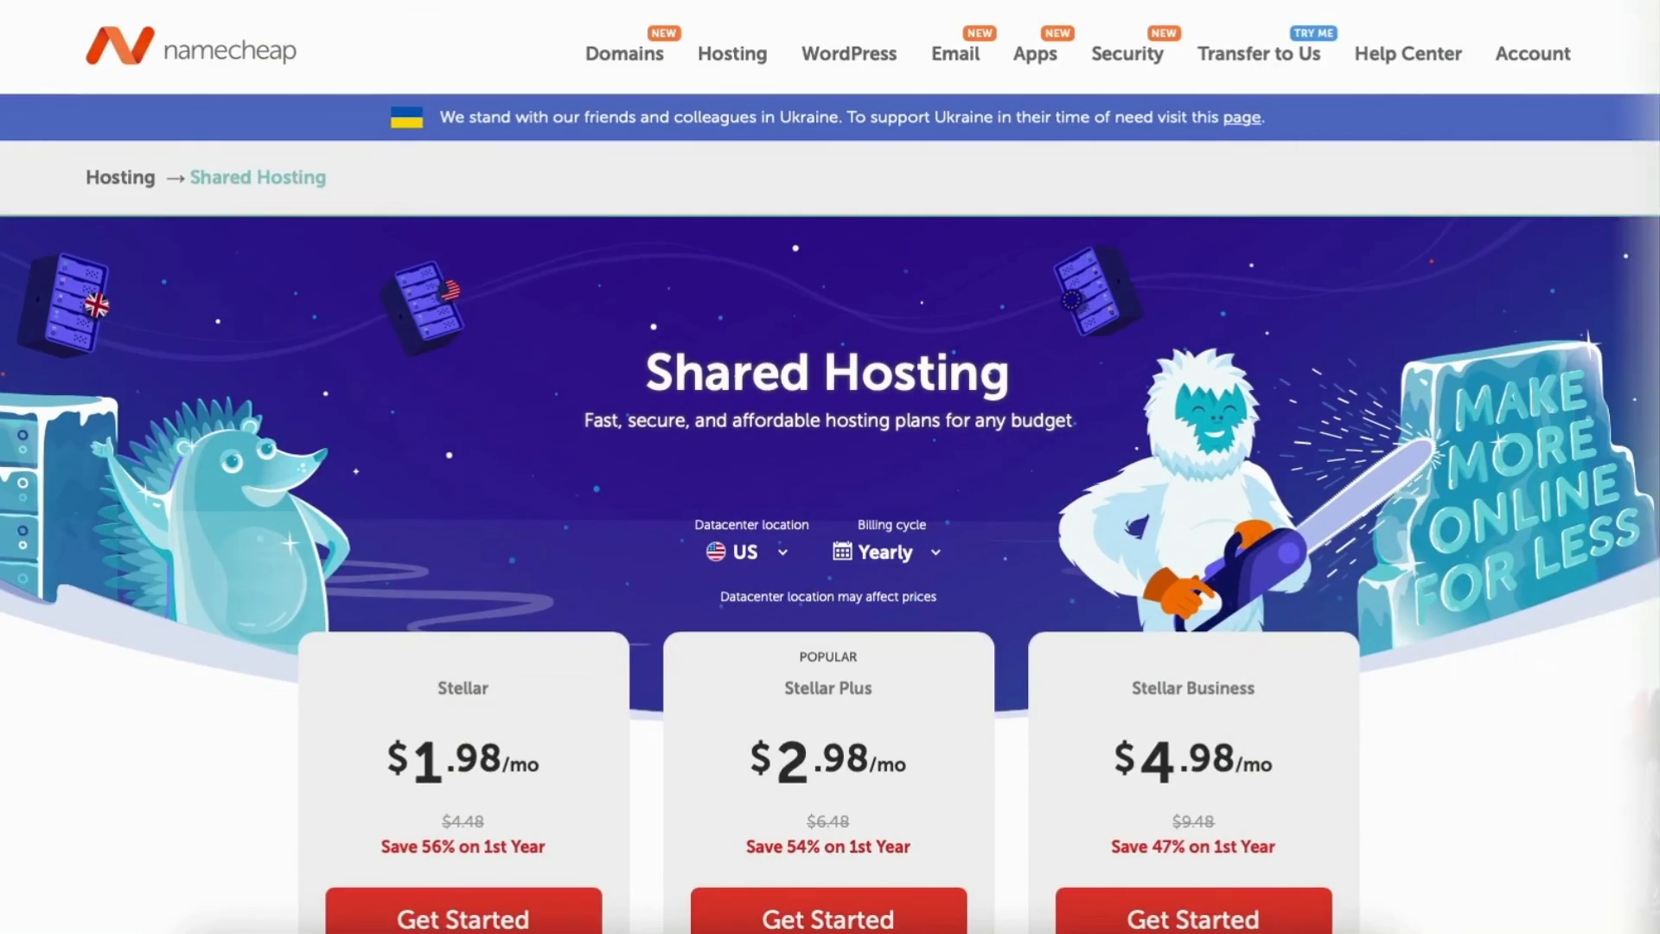
- Compare the prices and features of the Stellar, Stellar Plus and Stellar Business plans on Namecheap's Shared Hosting page
{"action": "scroll", "coordinate": [830, 467], "scroll_direction": "down", "scroll_amount": 3}
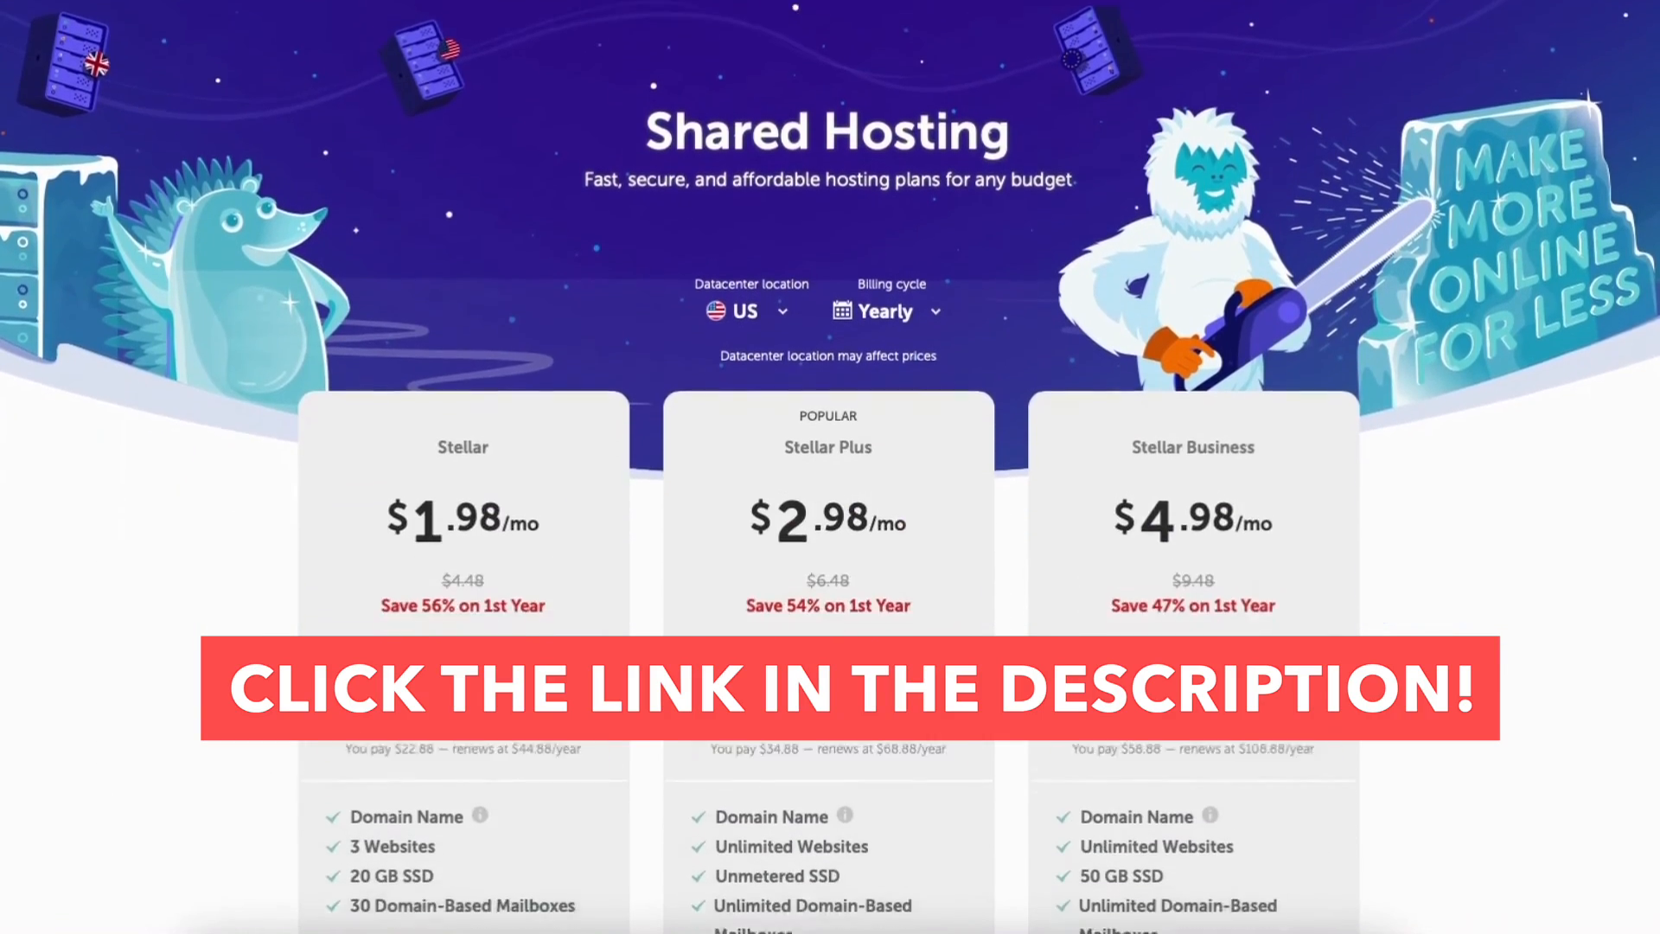
{"action": "scroll", "coordinate": [830, 467], "scroll_direction": "down", "scroll_amount": 5}
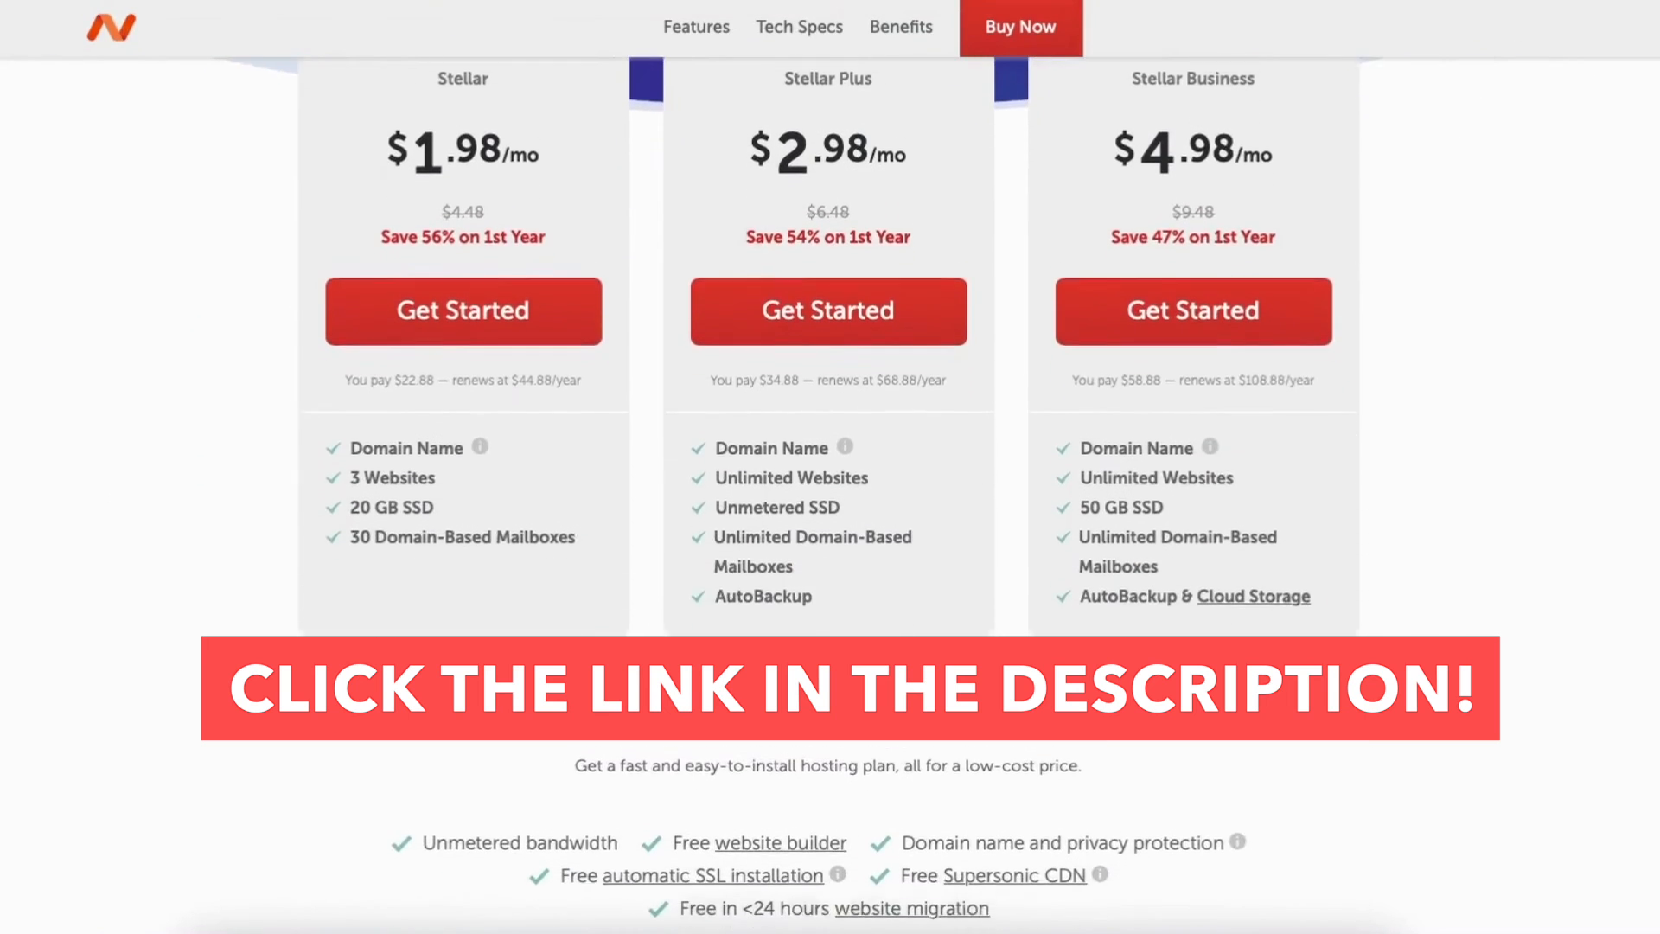
{"action": "scroll", "coordinate": [830, 467], "scroll_direction": "down", "scroll_amount": 2}
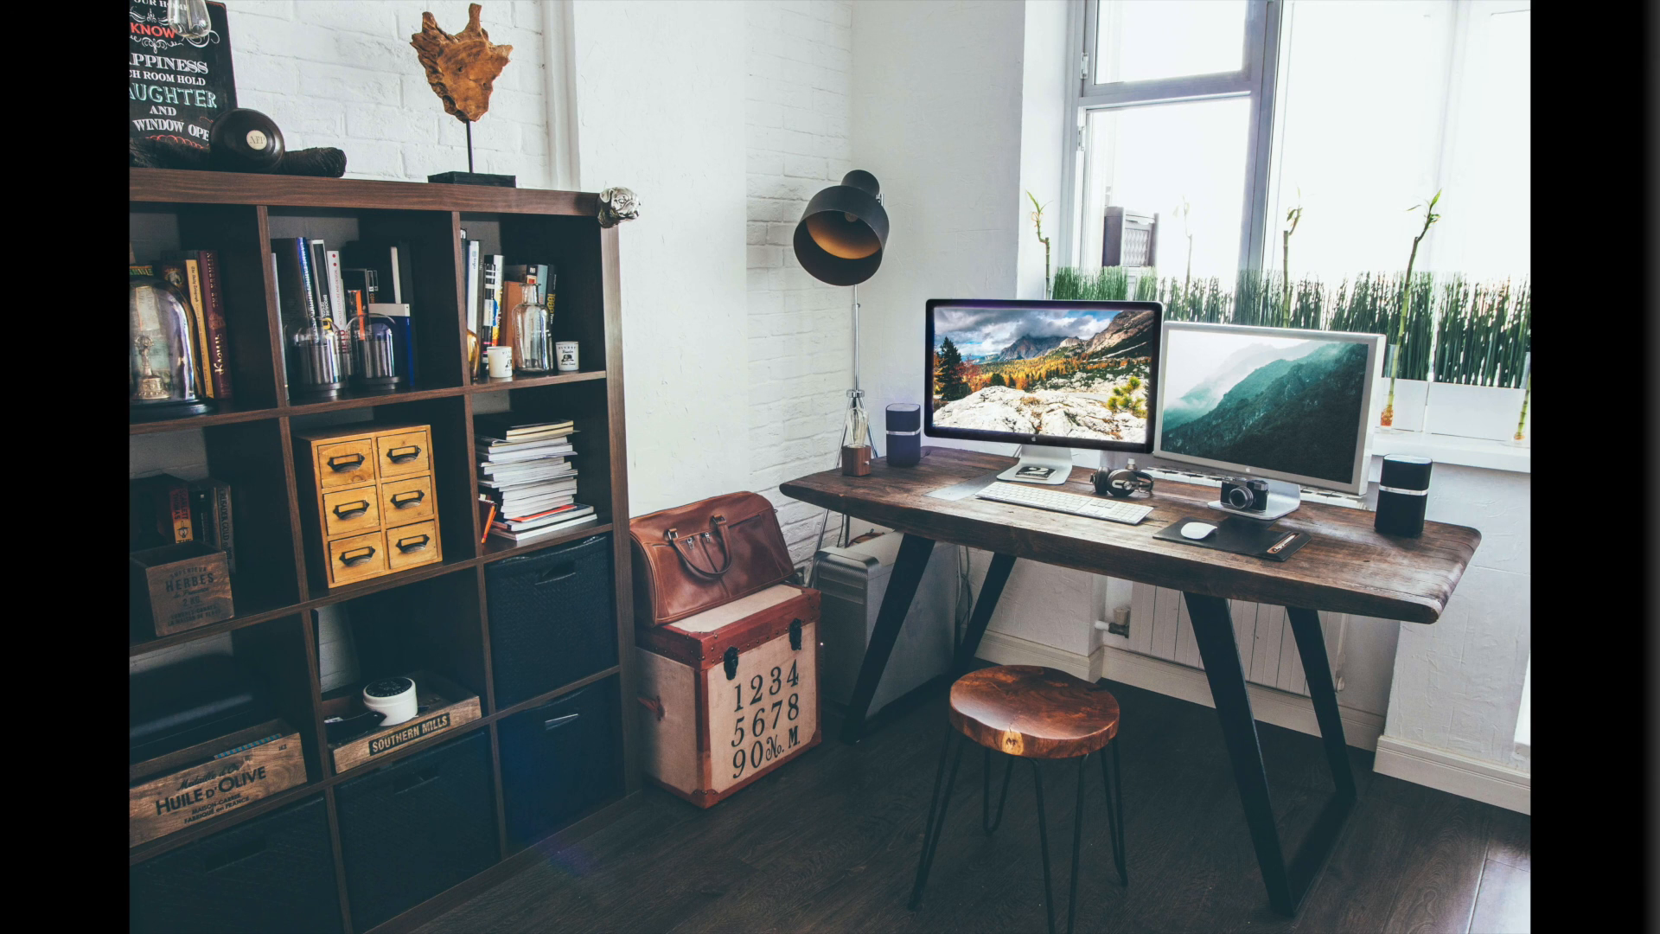